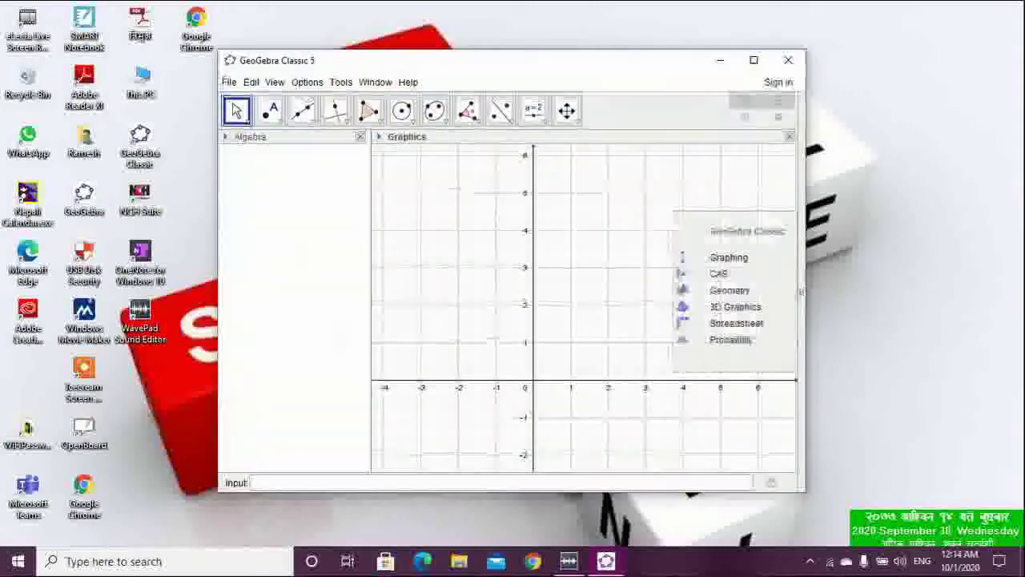
Maximize the GeoGebra window and show the 3D Graphics view
click(753, 60)
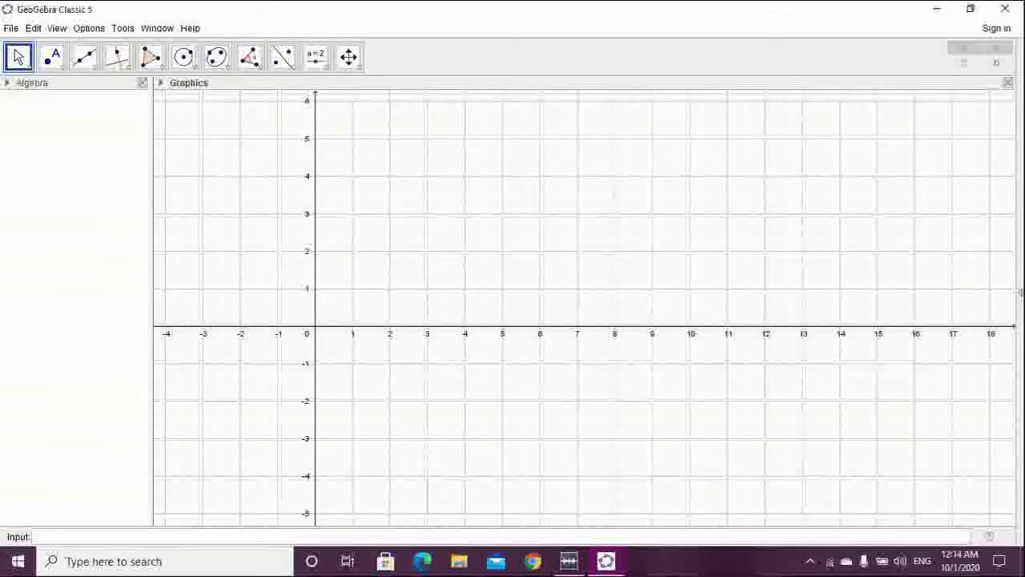
click(56, 28)
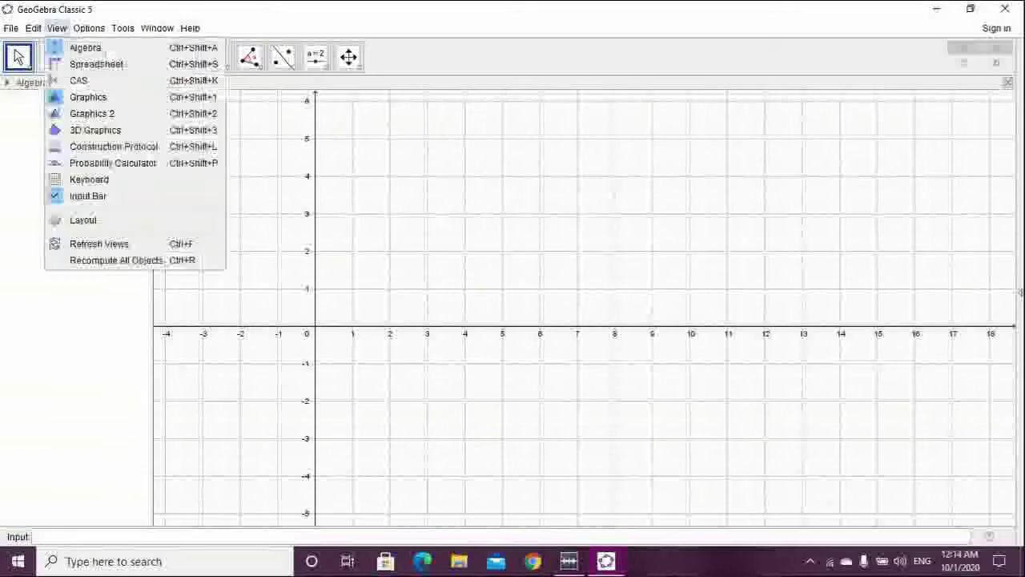
click(95, 129)
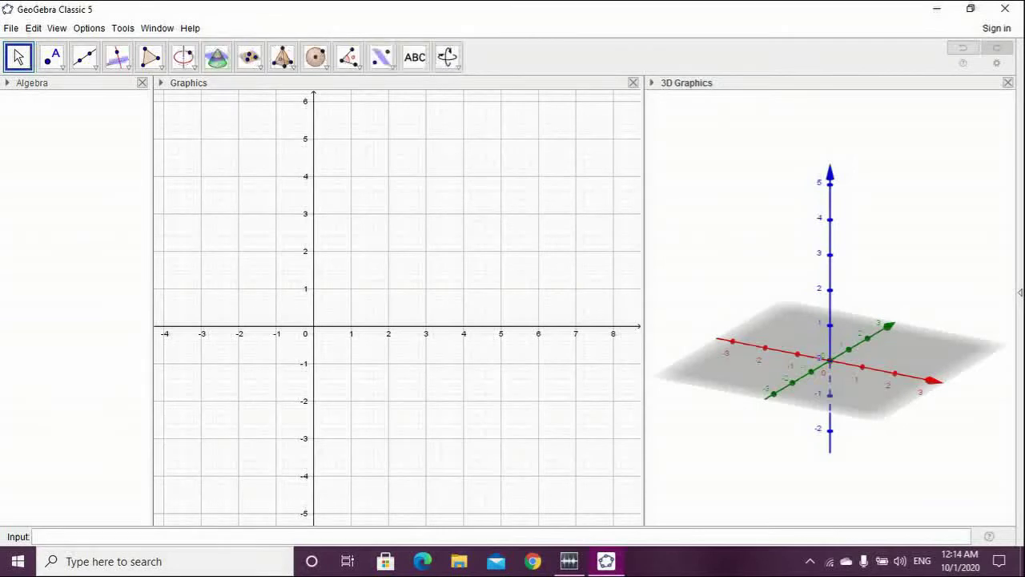
Enlarge the 3D Graphics view by shrinking the 2D Graphics view, and browse the solid-shape tools
drag(643, 301, 324, 301)
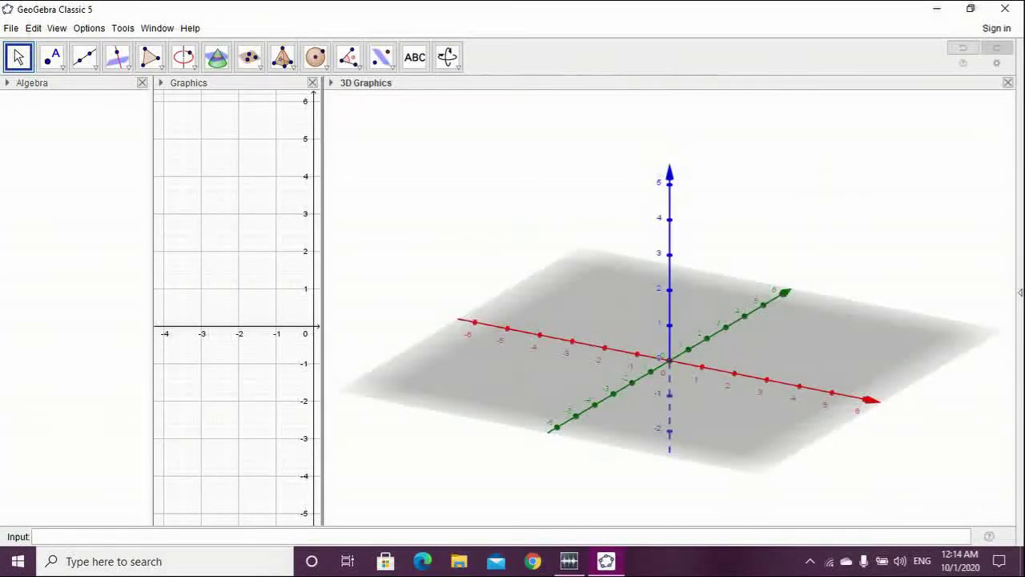
drag(670, 301, 719, 299)
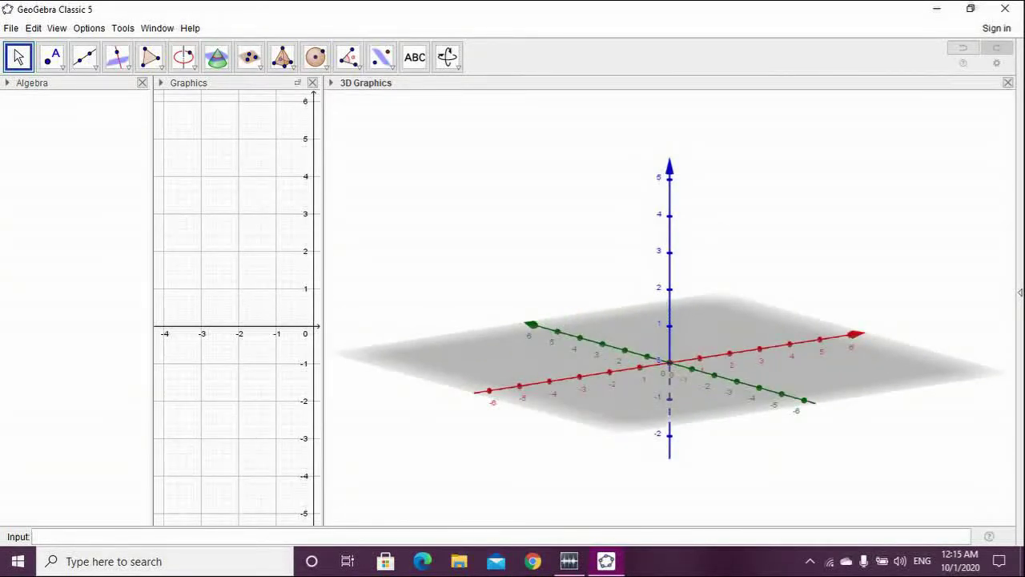
click(282, 56)
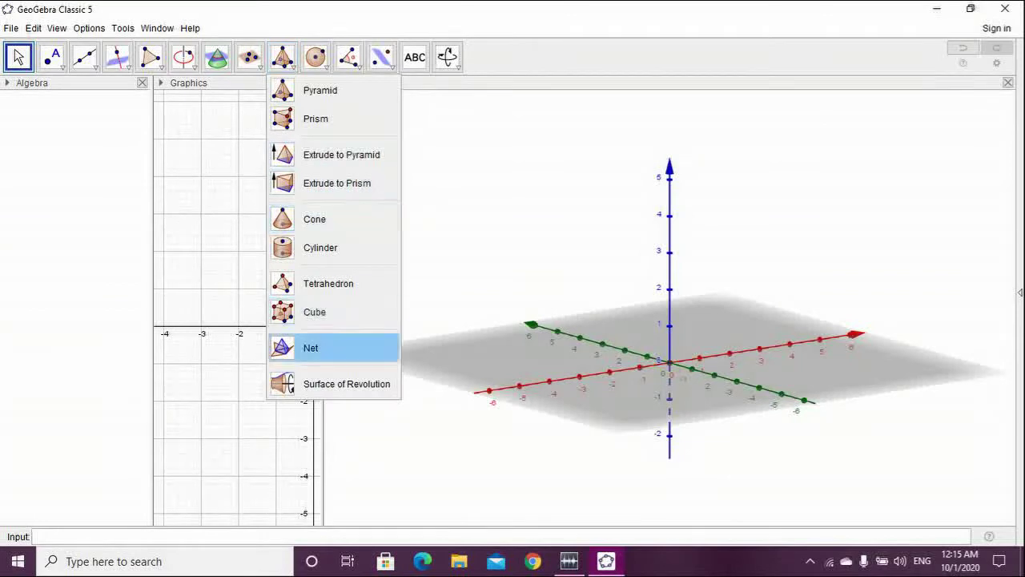
Browse the Sphere, Measure, Transform and Text tool groups, then select the Angle tool
mouse_move(316, 56)
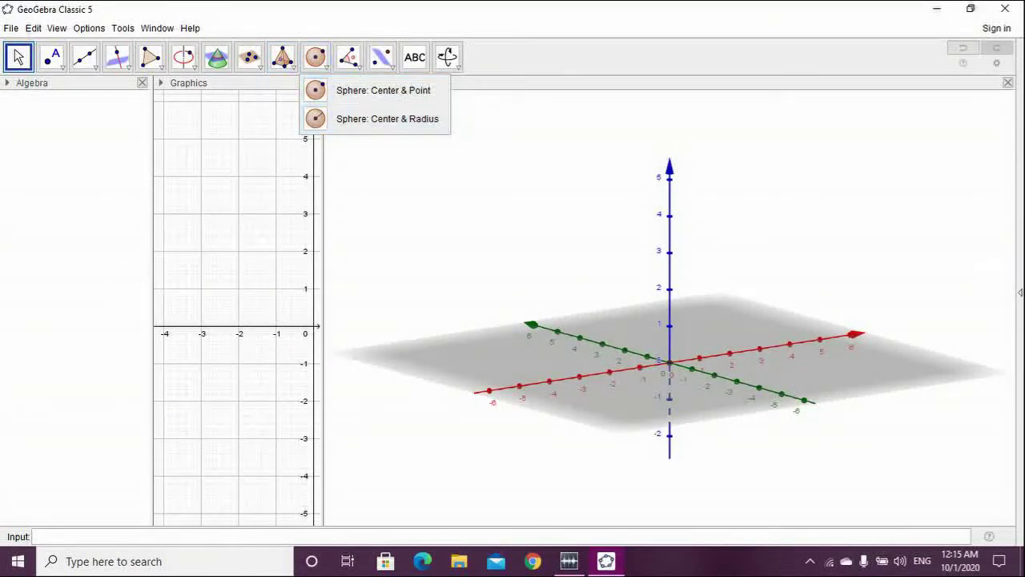
click(309, 148)
click(344, 120)
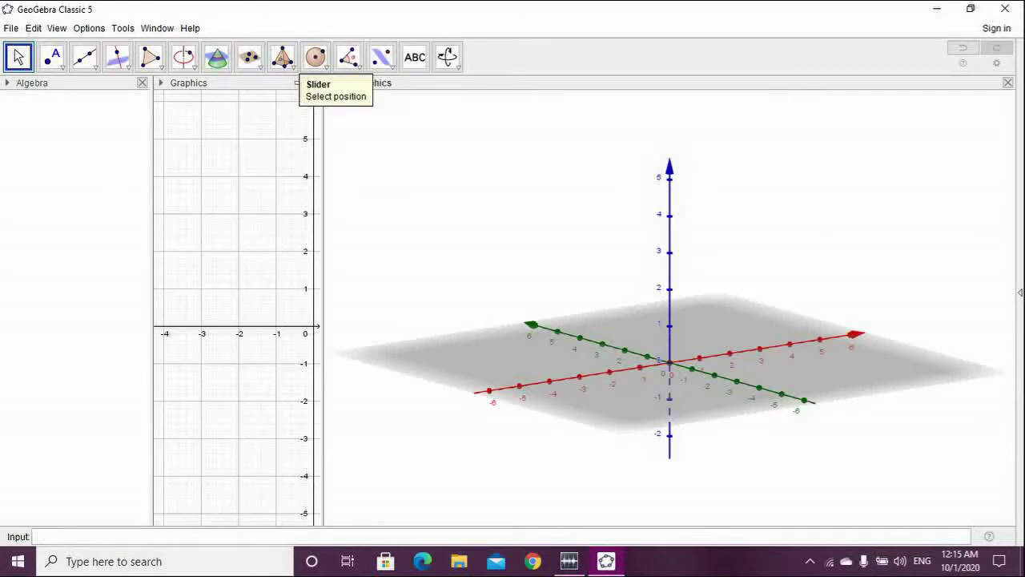
mouse_move(347, 56)
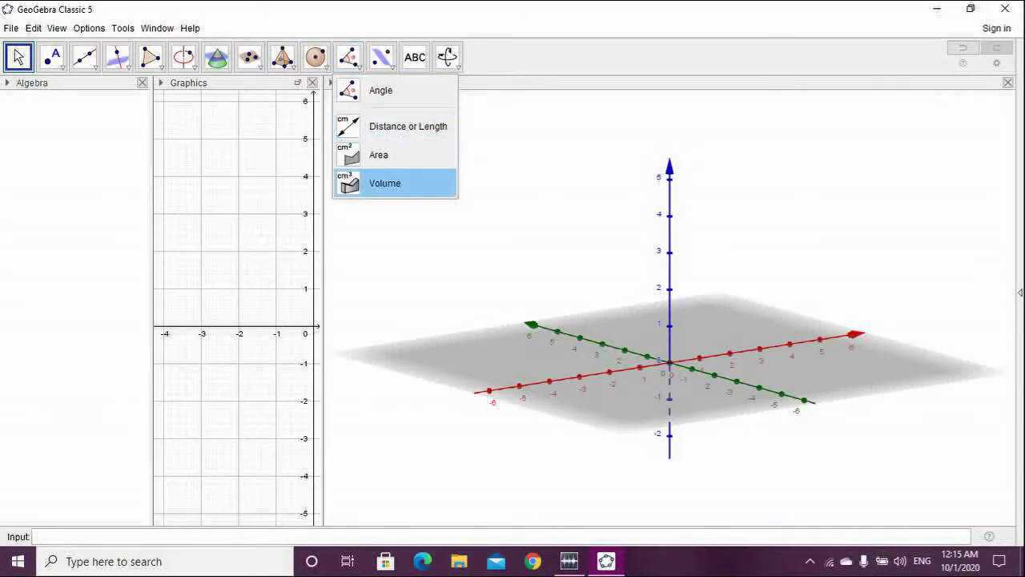
mouse_move(381, 56)
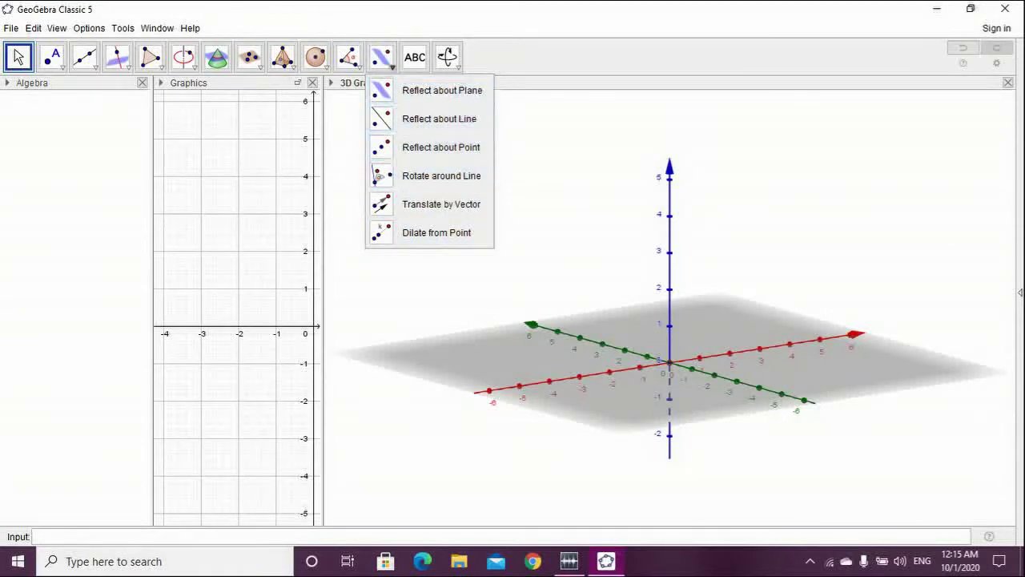
mouse_move(415, 57)
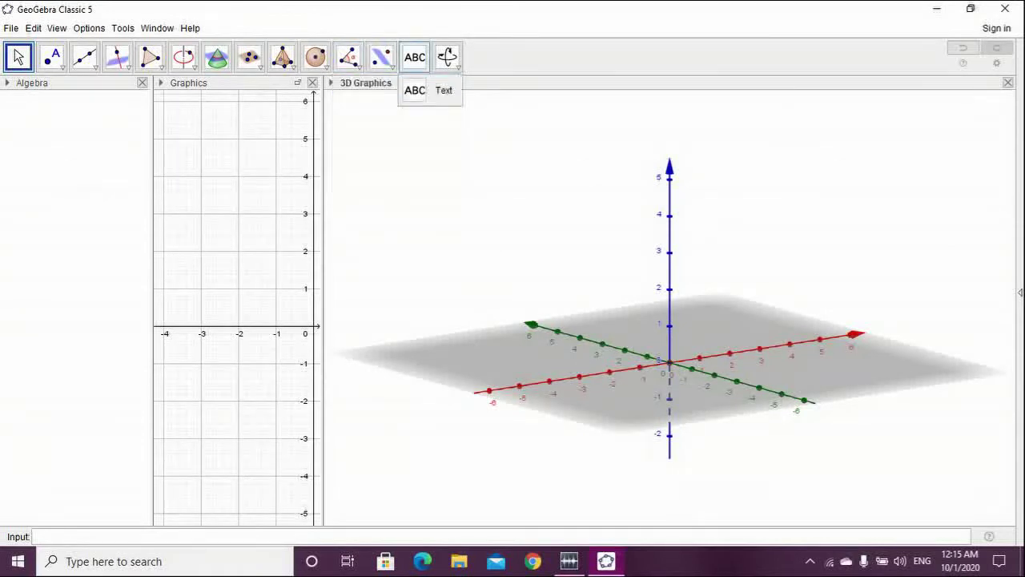
mouse_move(447, 57)
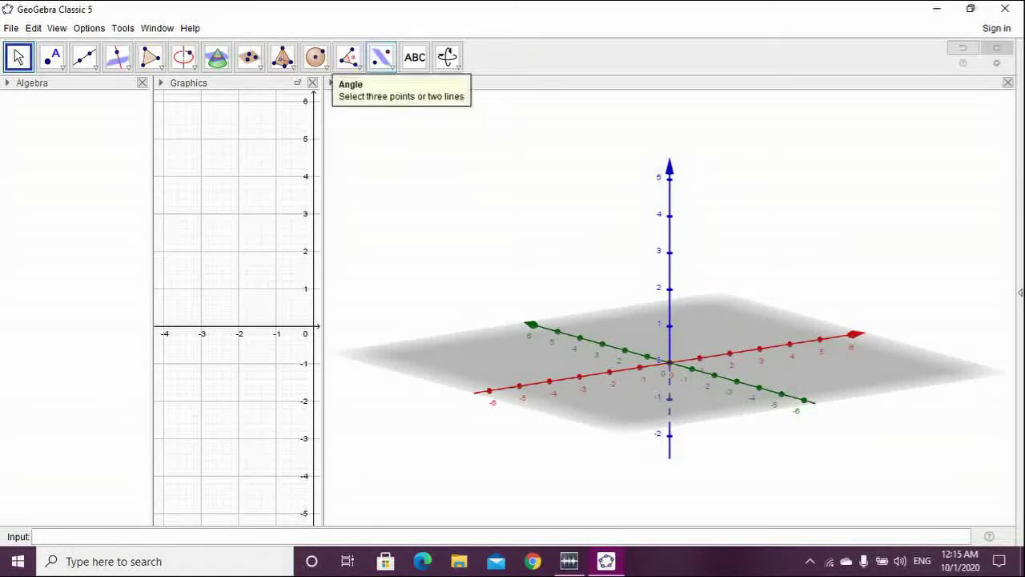
click(352, 61)
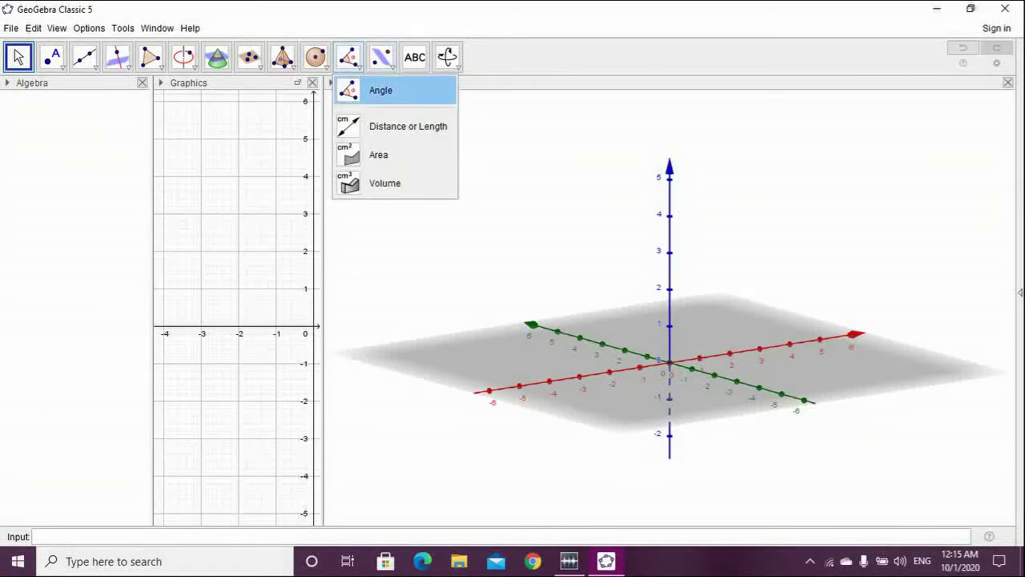
click(381, 90)
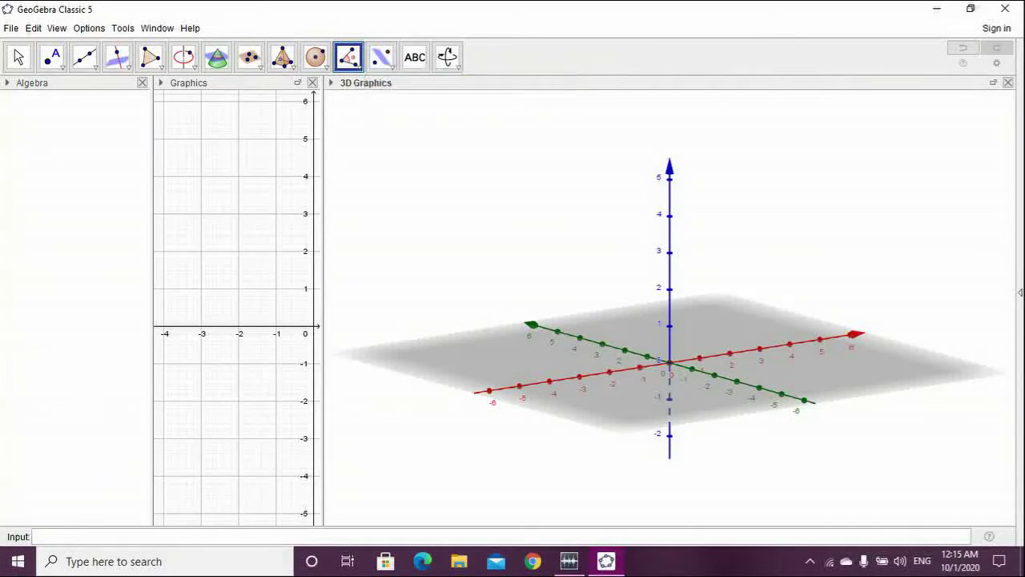
Narrow the Algebra panel, widen the 2D Graphics view and discard the stray point A
click(201, 278)
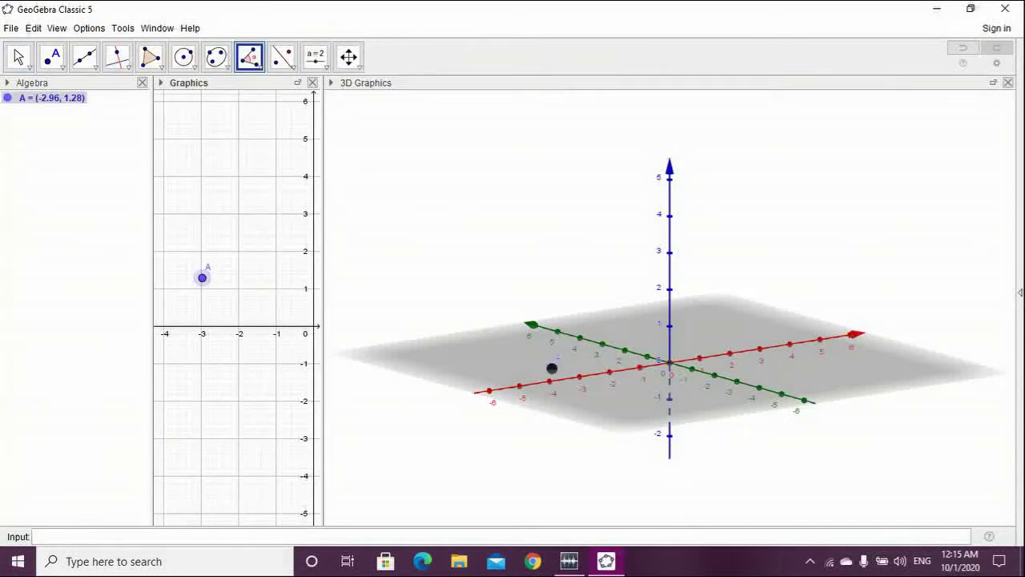
drag(153, 305, 77, 305)
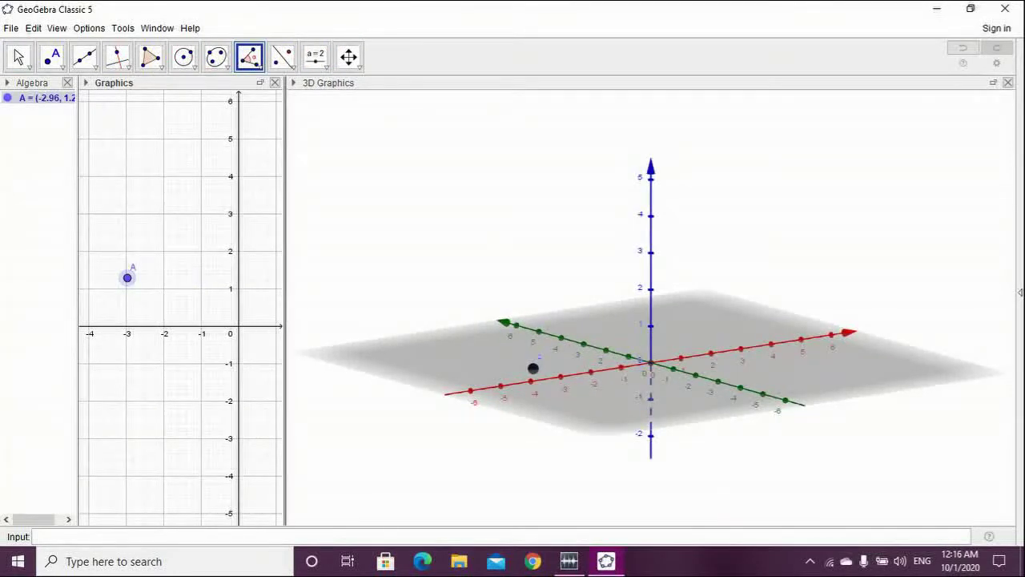
drag(286, 83, 349, 82)
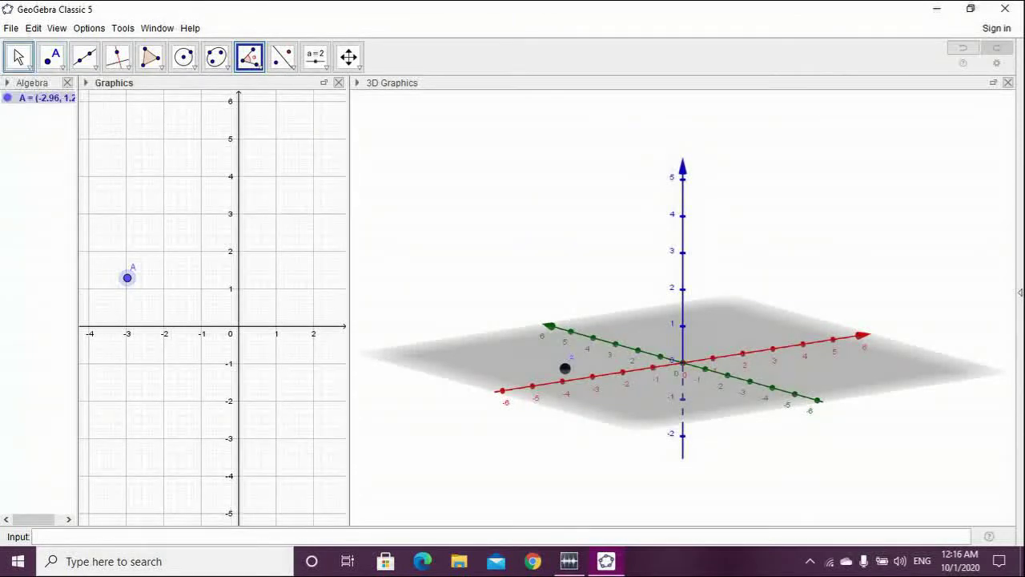
click(19, 57)
Tilt the 3D scene to view it more from above, ending with the Move tool active
mouse_move(681, 240)
mouse_down()
mouse_move(694, 303)
mouse_move(666, 279)
mouse_move(680, 258)
mouse_up()
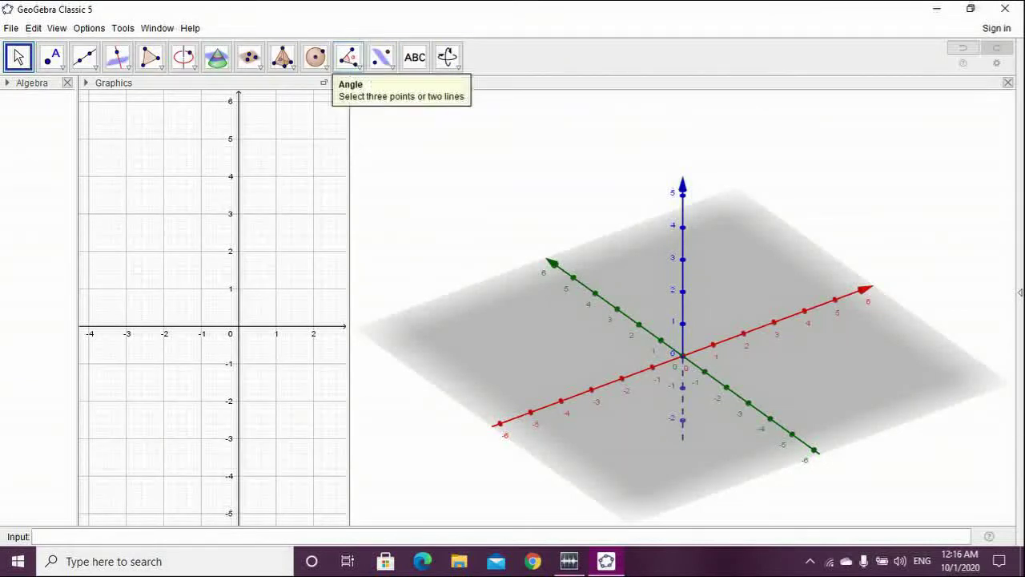
click(348, 57)
click(349, 56)
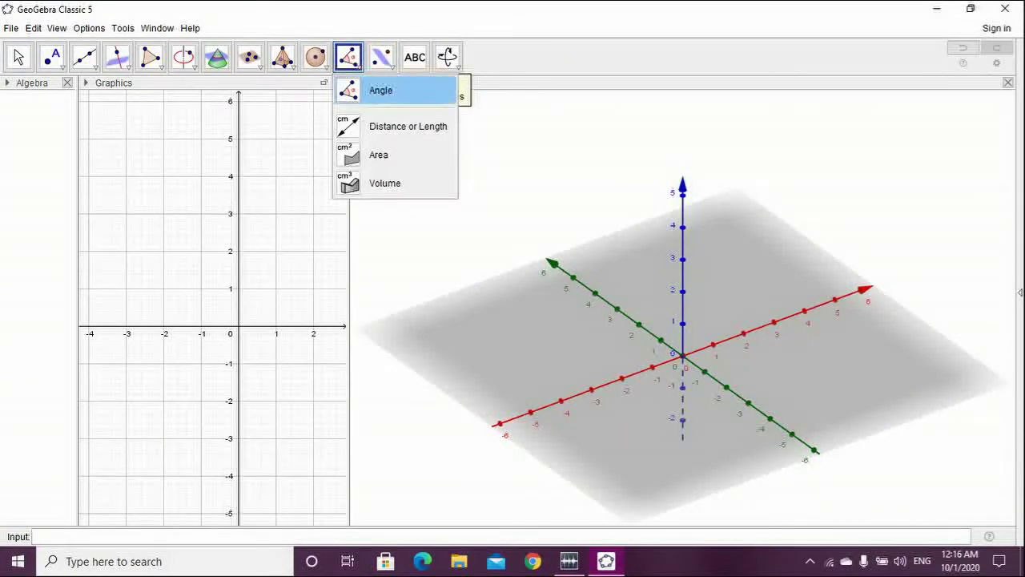
click(356, 64)
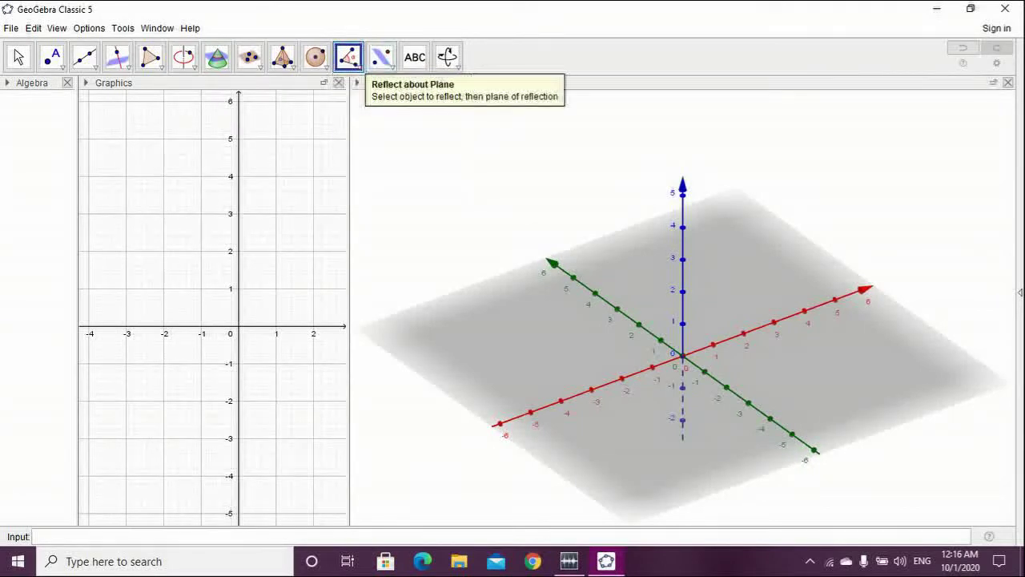
click(18, 57)
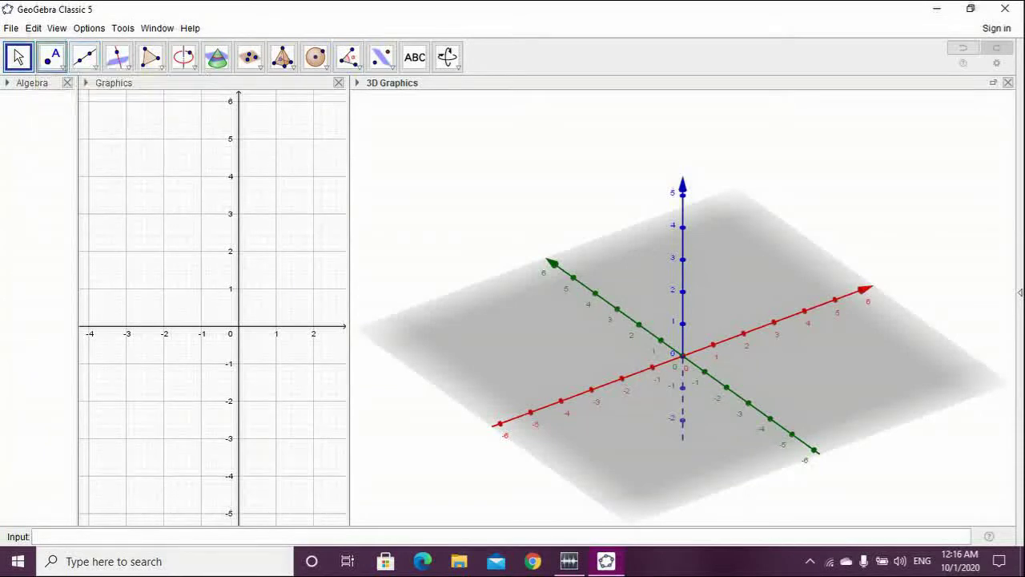
Place points A, B and C in the 3D view
click(51, 57)
click(645, 354)
click(809, 380)
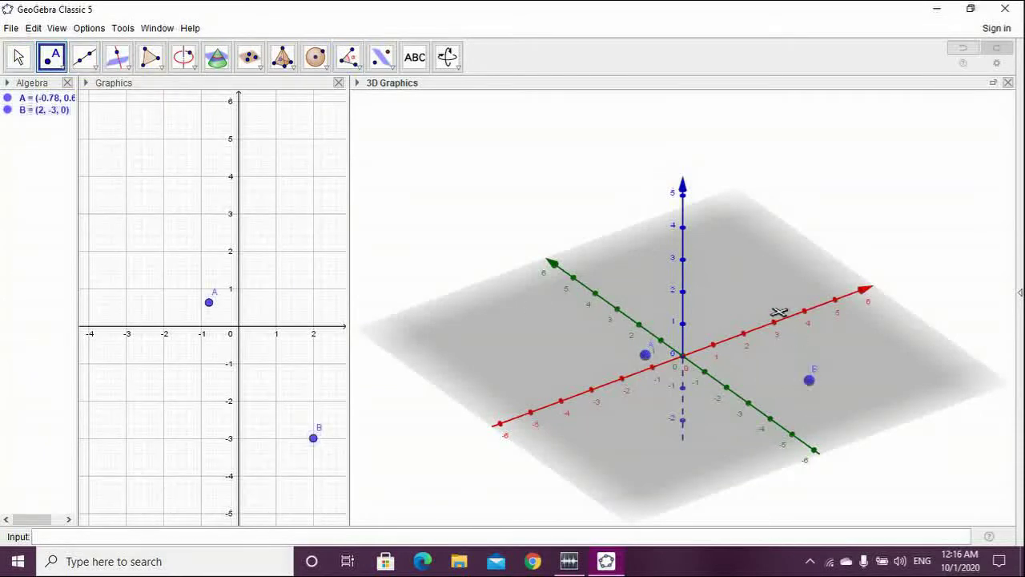
click(702, 311)
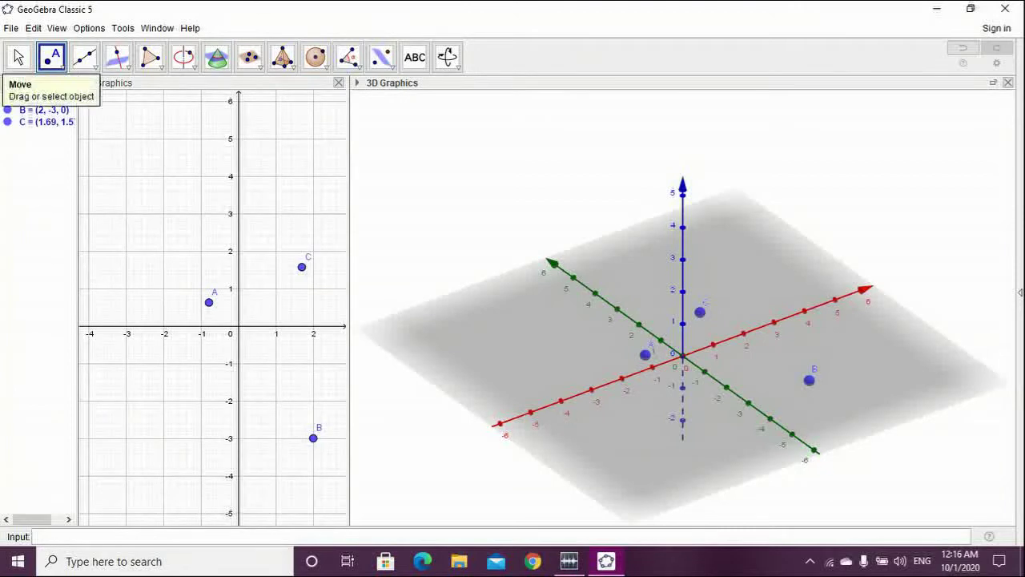
click(18, 57)
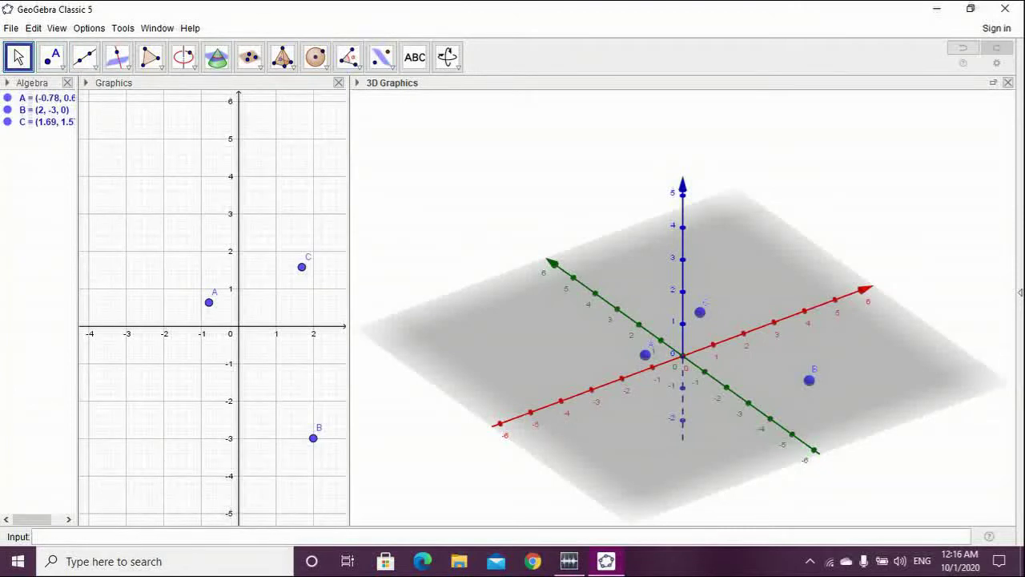
Measure angle α = 73.36° at vertex A between B and C
click(348, 57)
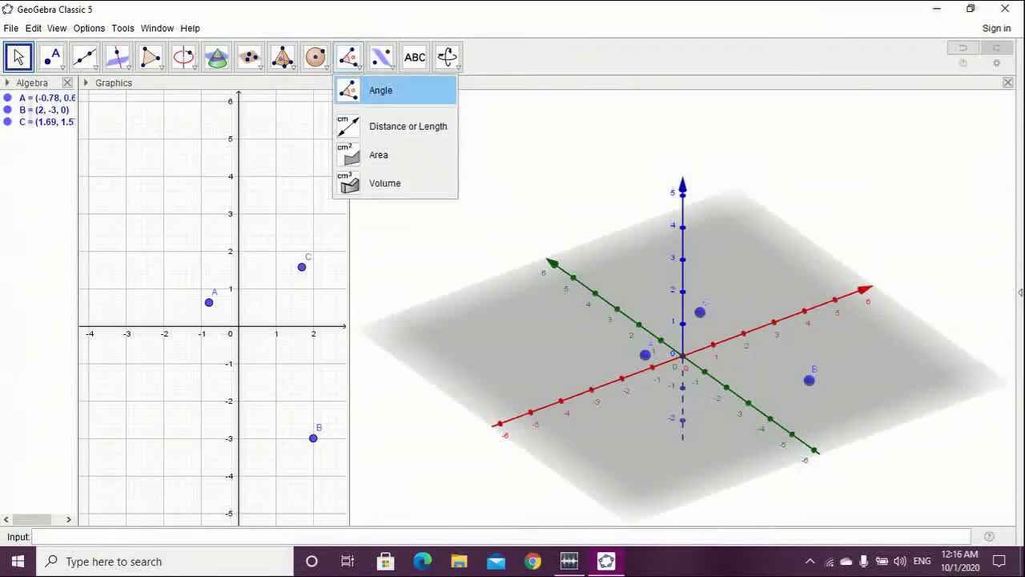
click(377, 89)
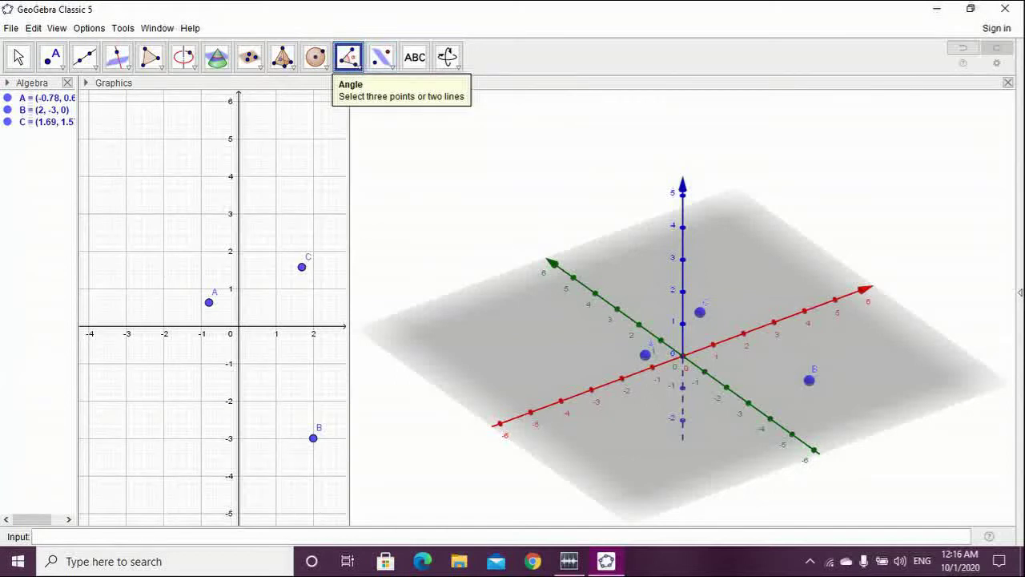
click(809, 381)
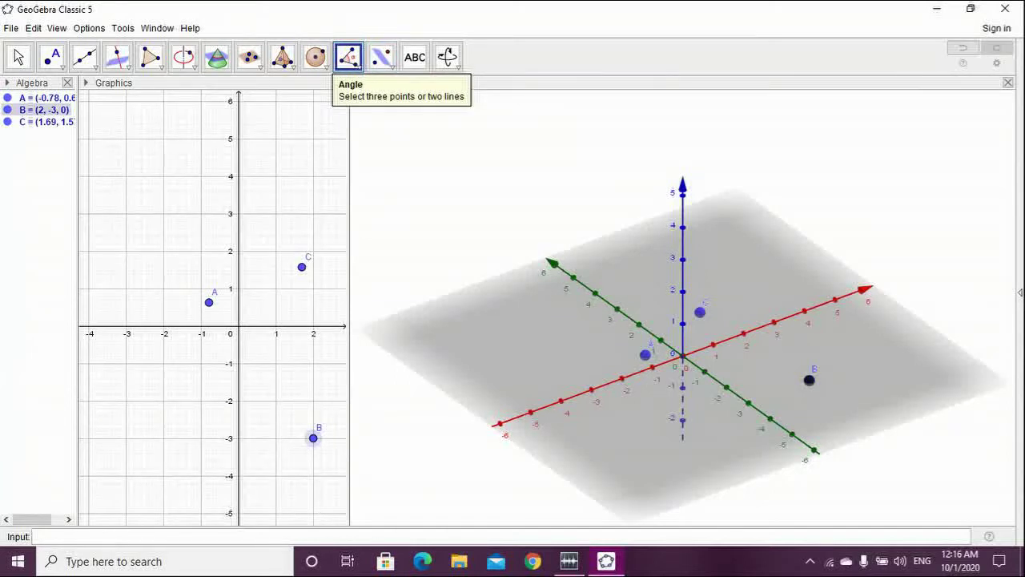
click(645, 355)
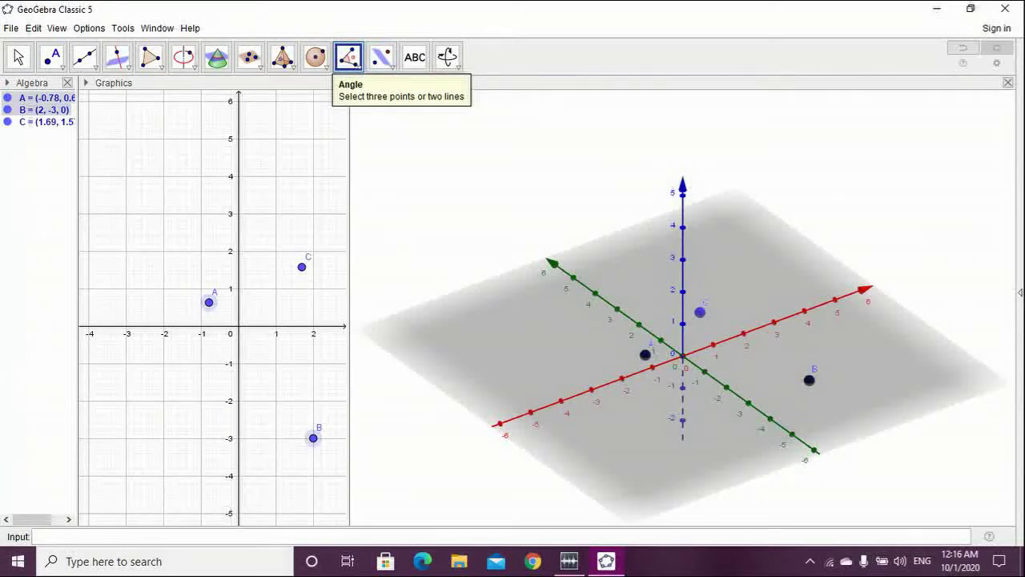
click(700, 311)
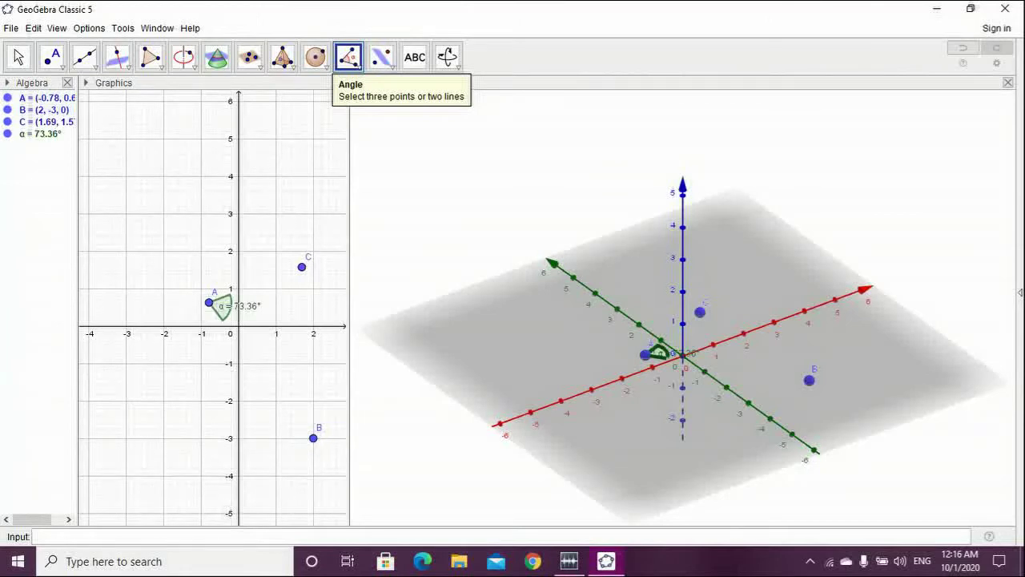
click(18, 56)
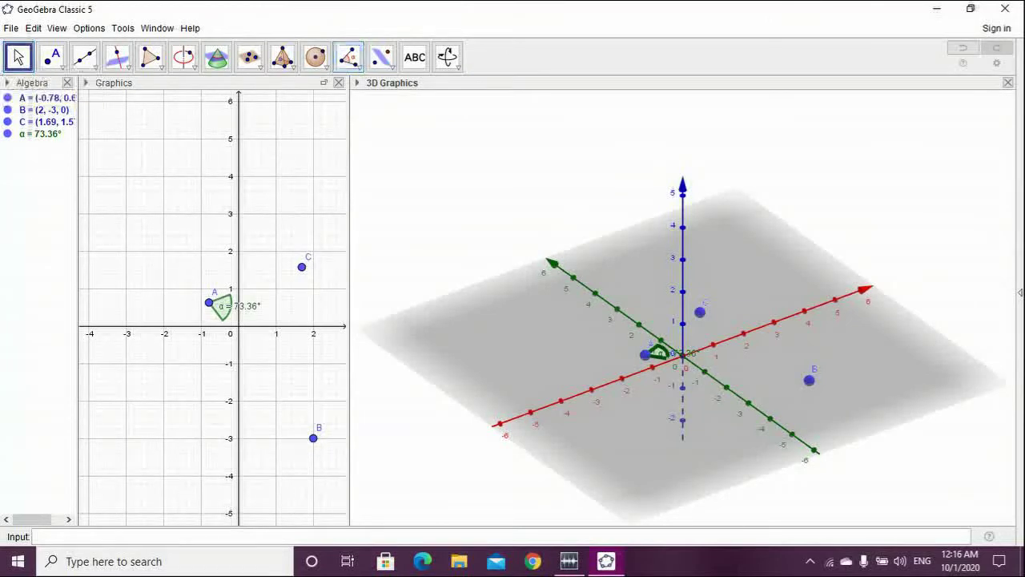
Move point B to (1, -3, 0) and point C to (2, 0, 0)
drag(313, 437, 276, 437)
drag(837, 366, 706, 398)
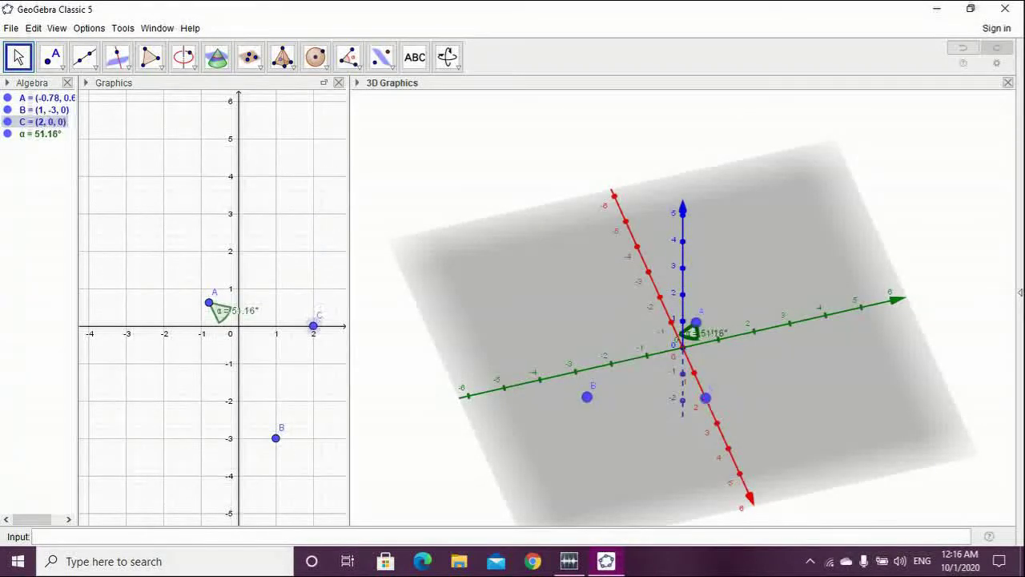
drag(769, 428, 732, 298)
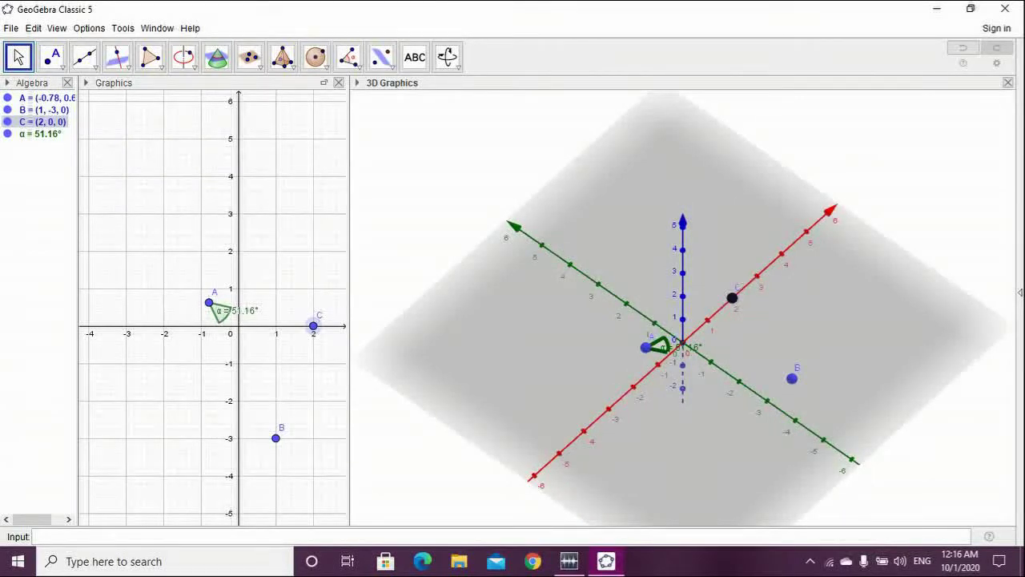
Measure angle β = 84.21° at C and start angle γ at vertex B
click(349, 57)
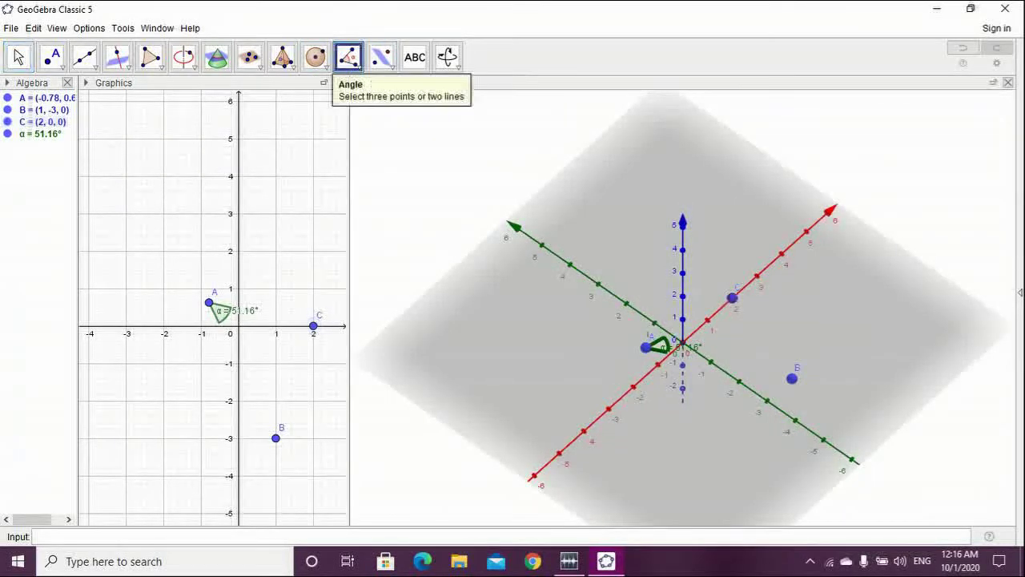
click(348, 57)
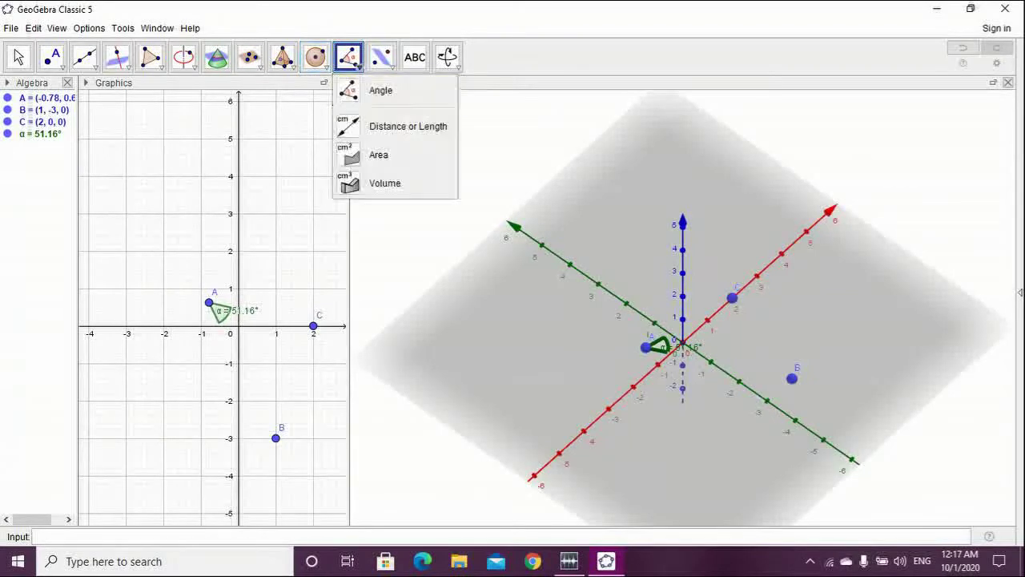
click(369, 90)
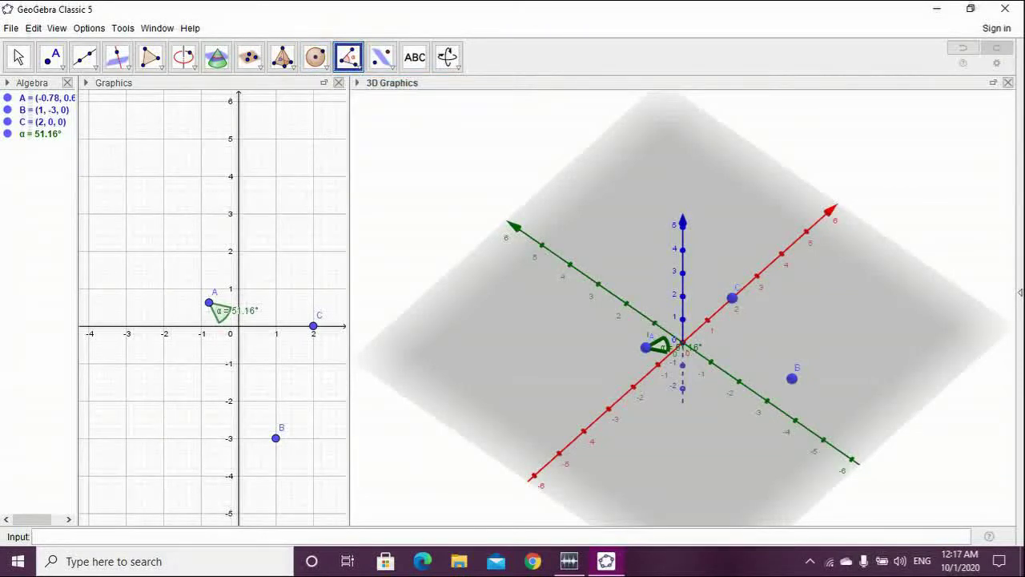
click(209, 302)
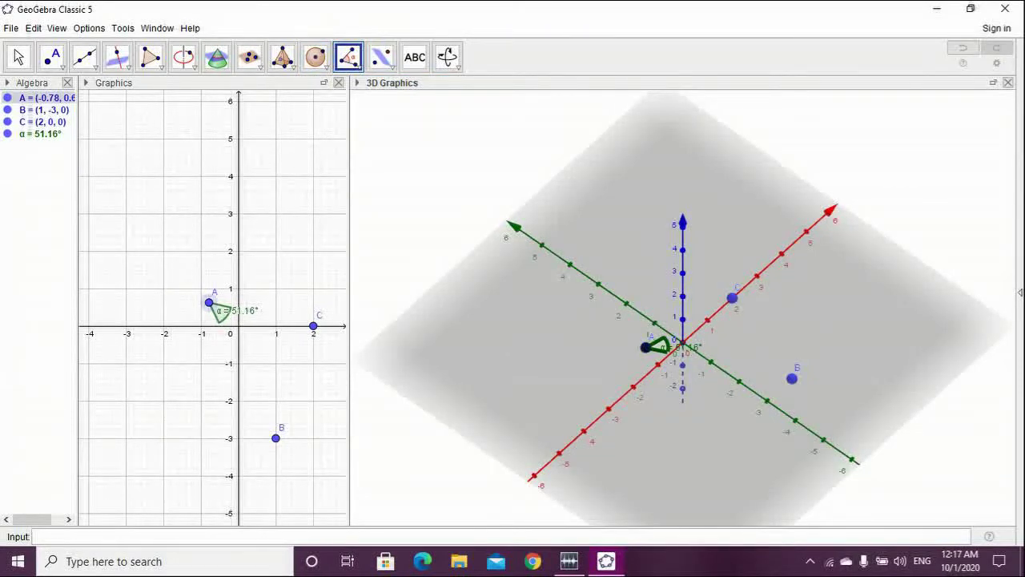
click(313, 326)
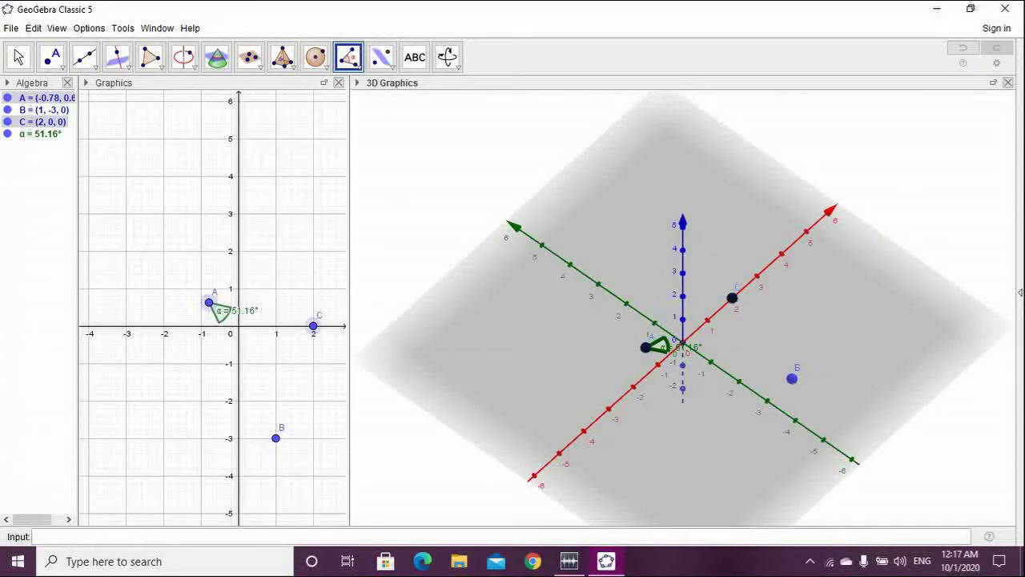
click(275, 439)
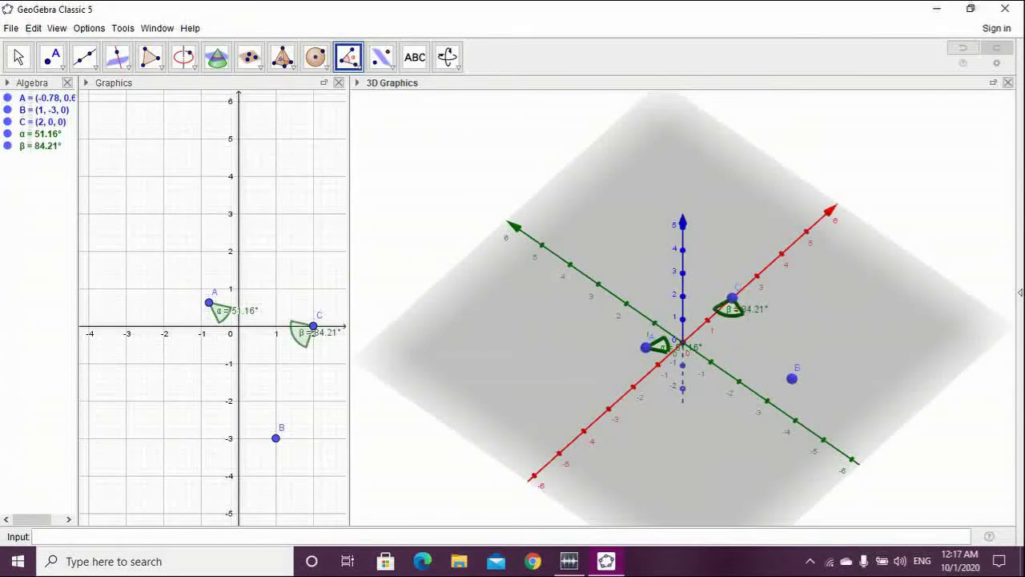
click(314, 326)
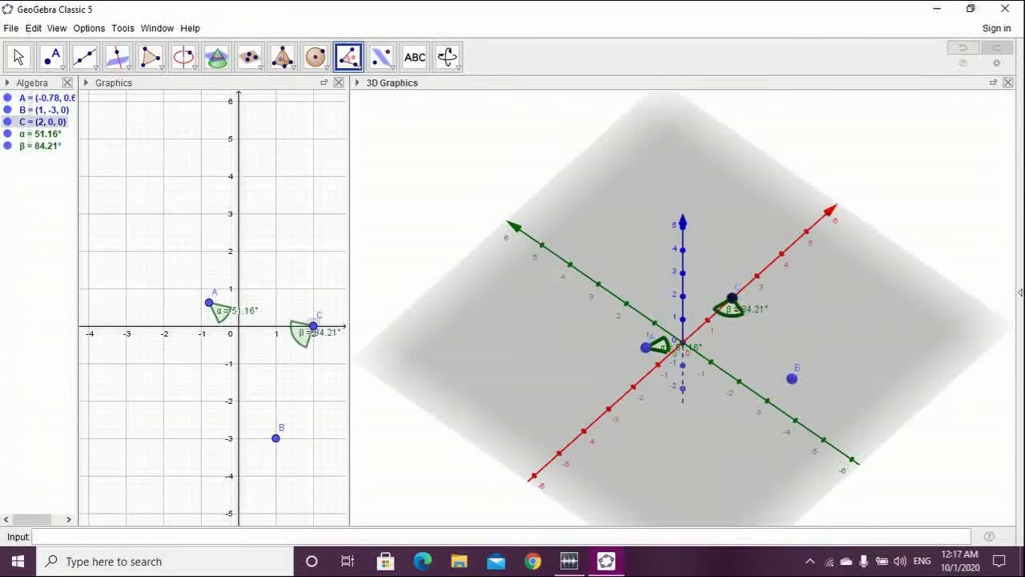
click(275, 438)
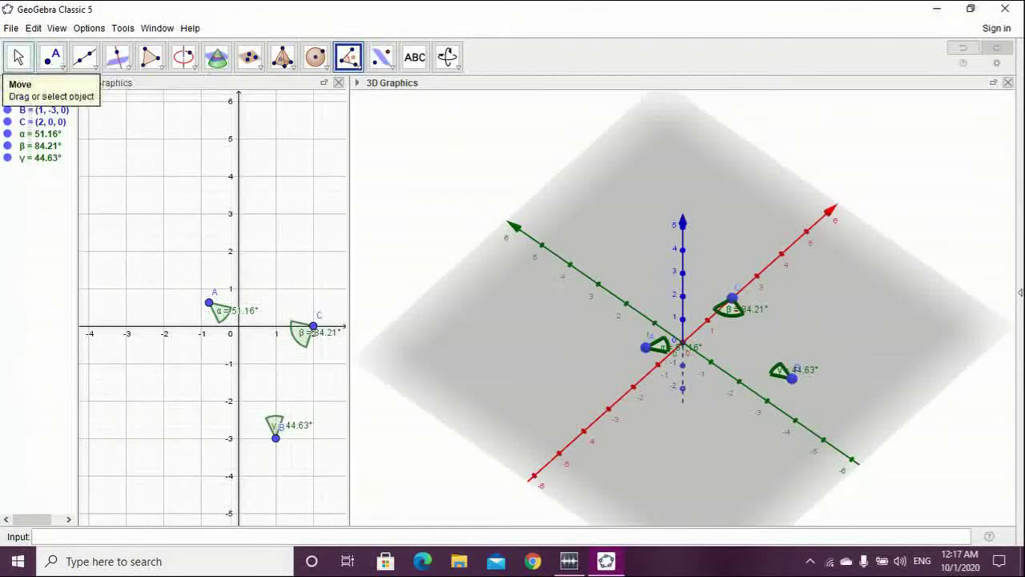
Reset the 3D view to standard perspective with nothing selected
click(17, 56)
drag(721, 417, 602, 441)
mouse_move(658, 382)
mouse_down()
mouse_move(613, 390)
mouse_move(640, 398)
mouse_move(648, 374)
mouse_move(658, 382)
mouse_up()
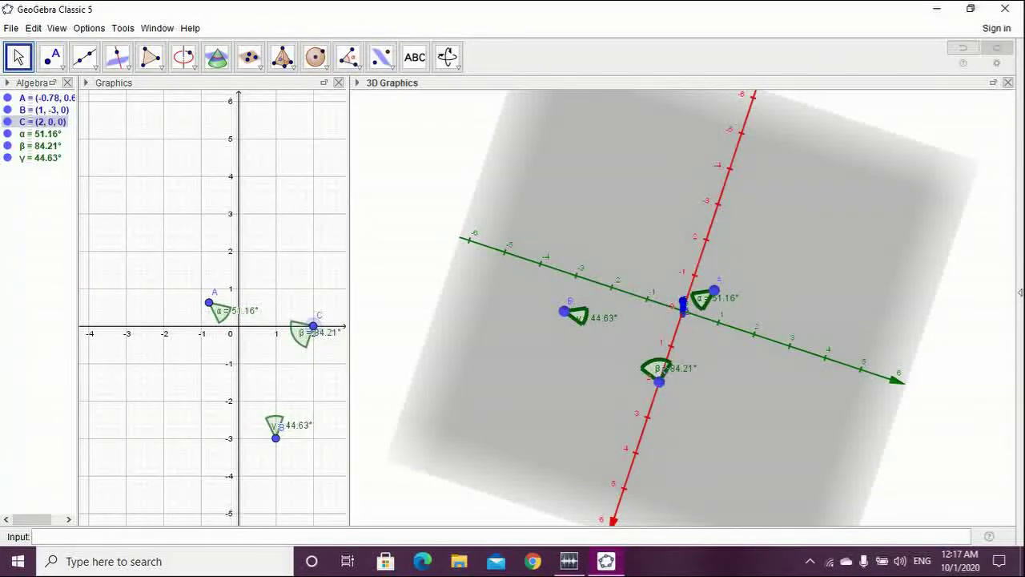
key(ctrl+m)
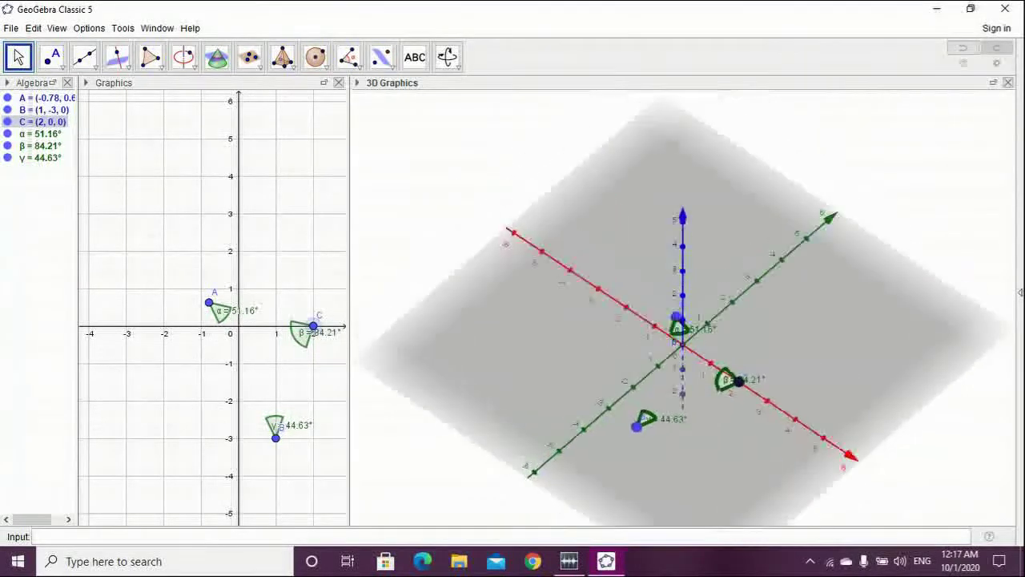
key(Escape)
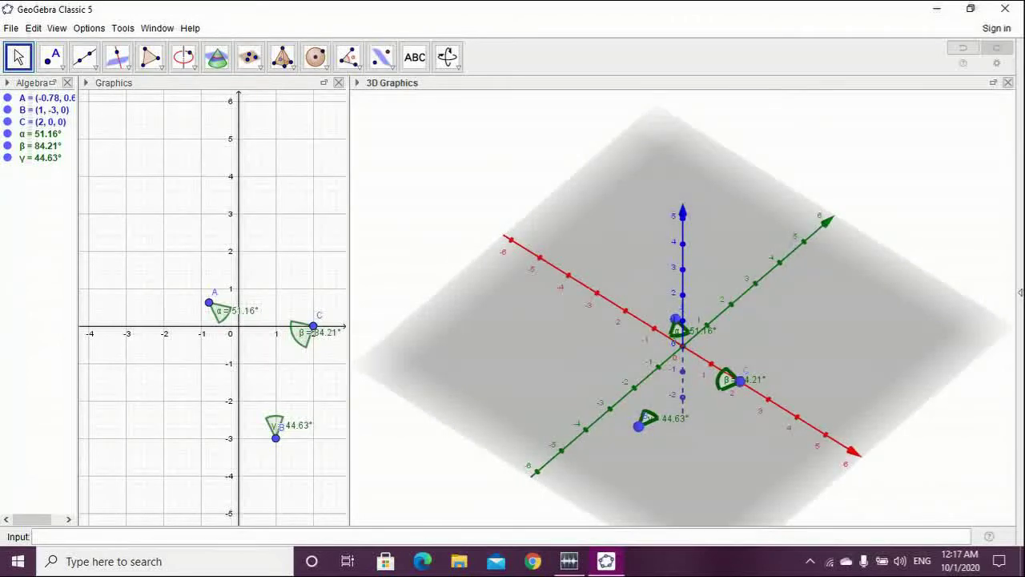
Draw segment f from B to C and segment g from C to A
click(85, 56)
click(122, 117)
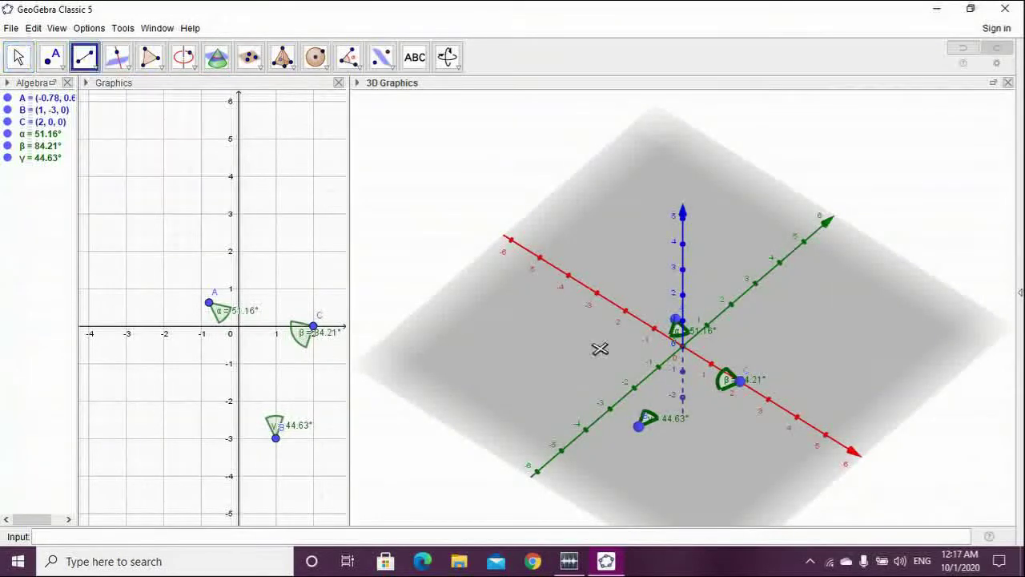
click(640, 425)
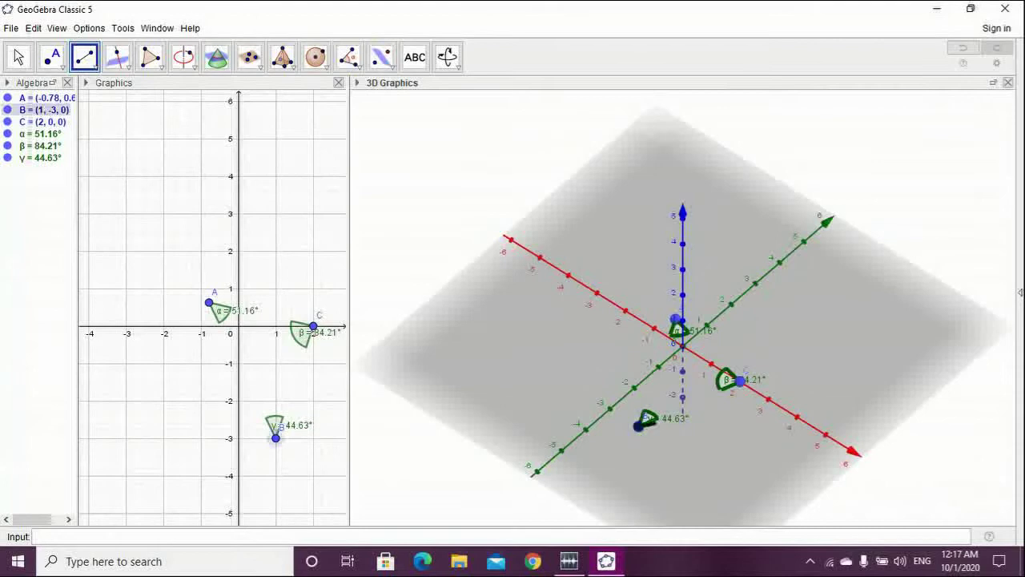
click(739, 381)
click(739, 381)
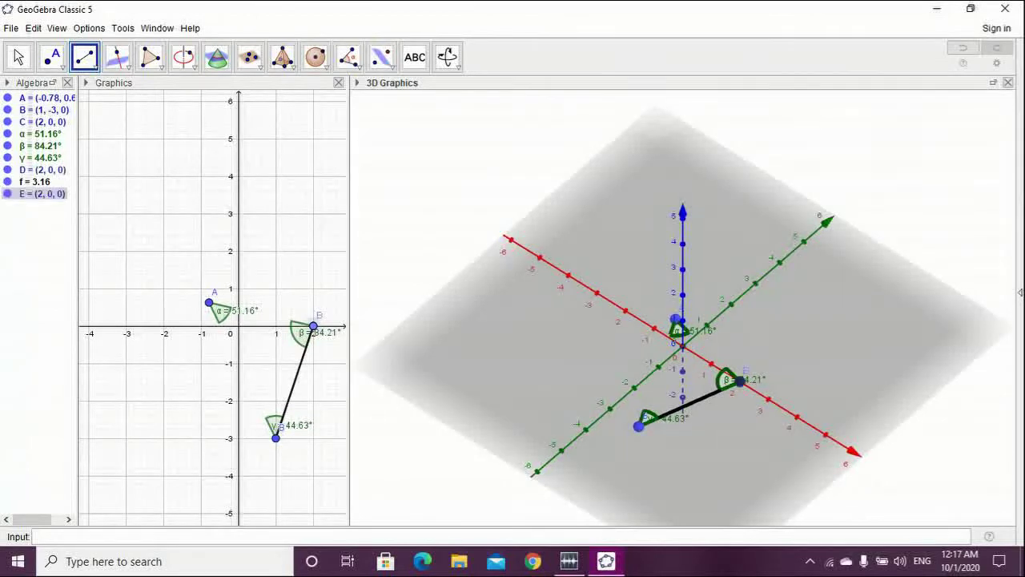
click(677, 319)
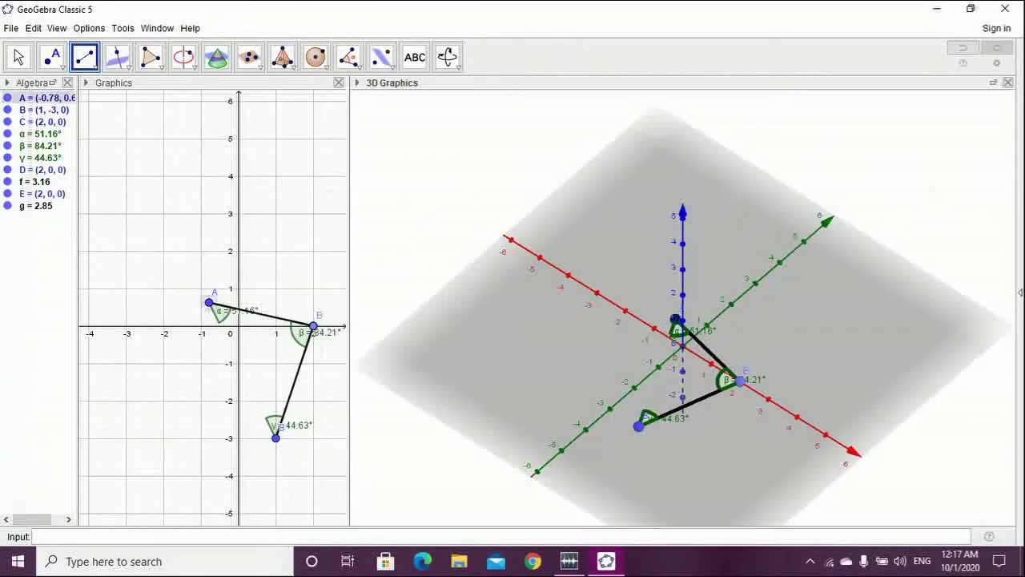
click(676, 319)
Close the triangle with segment h = 4.04 from A to B and move the β label clear
click(639, 425)
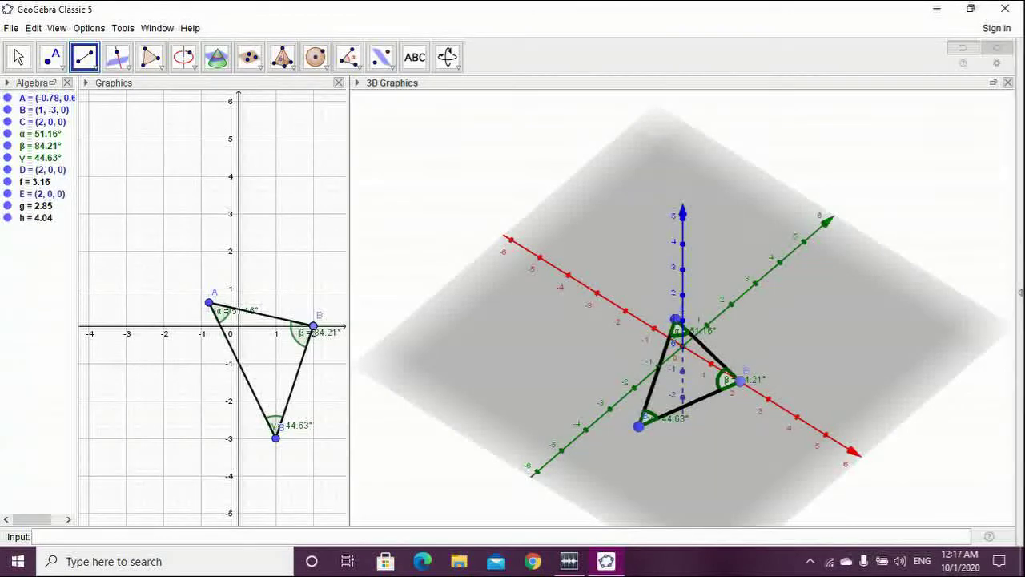
key(Escape)
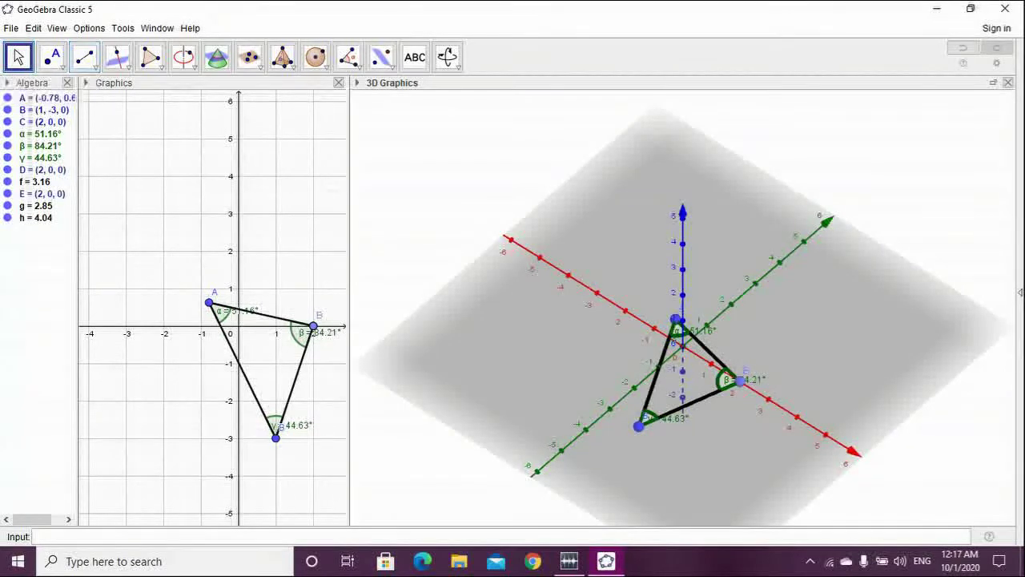
drag(721, 449, 753, 463)
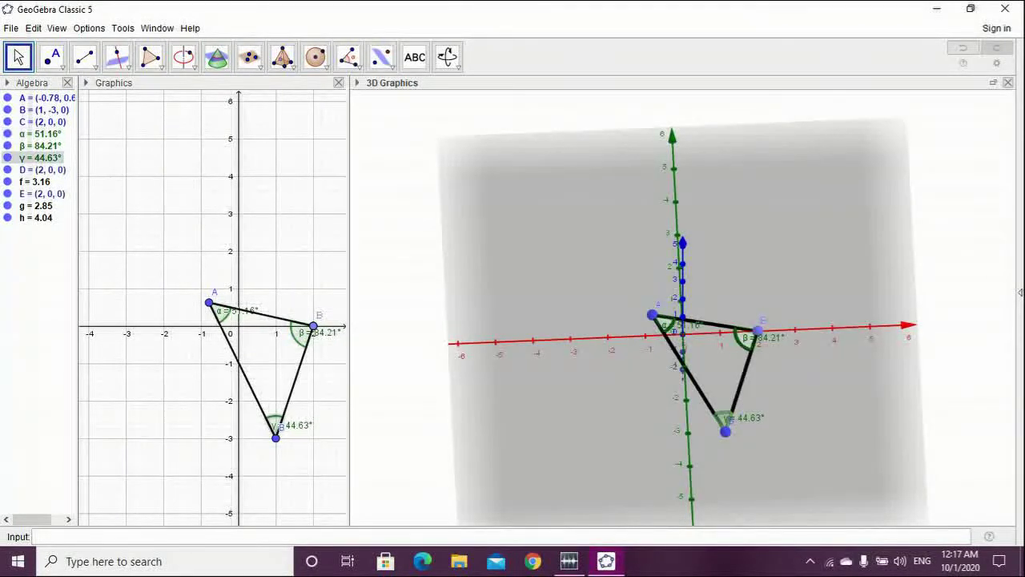
drag(727, 418, 737, 384)
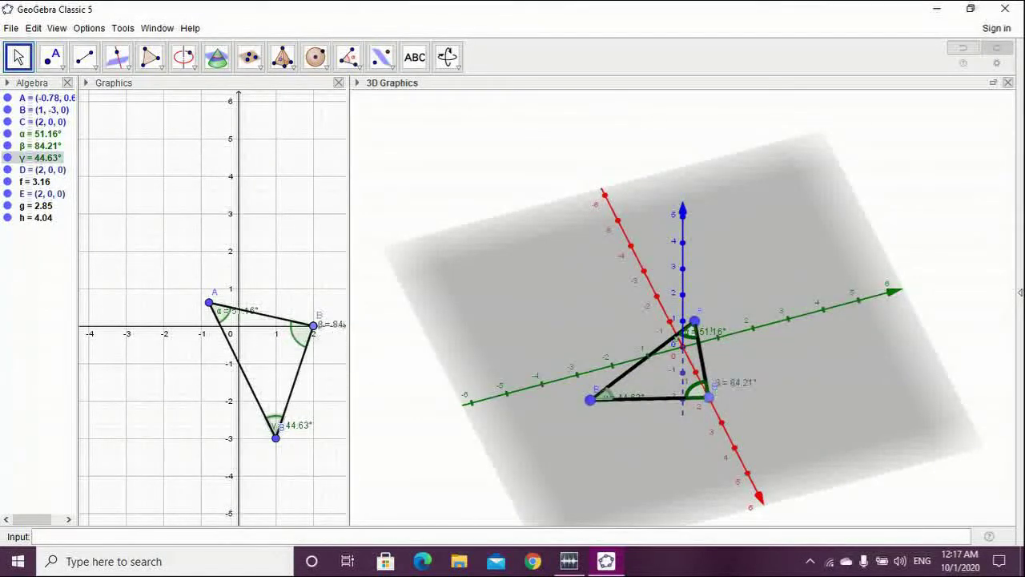
click(709, 396)
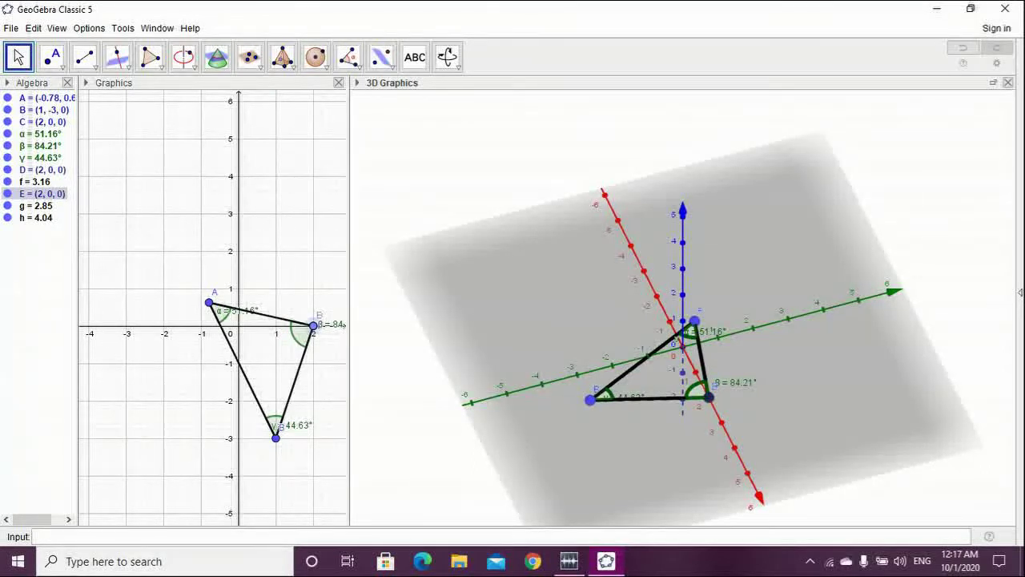
click(313, 325)
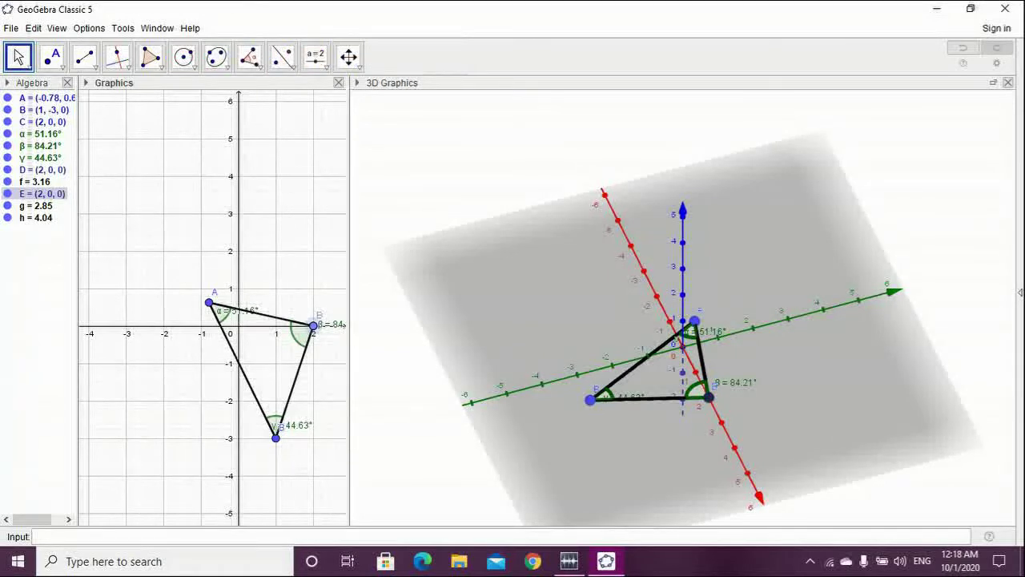
Drag A to (-2, 0), B to (0, -3), and slide point E off corner C along f
drag(209, 303, 164, 326)
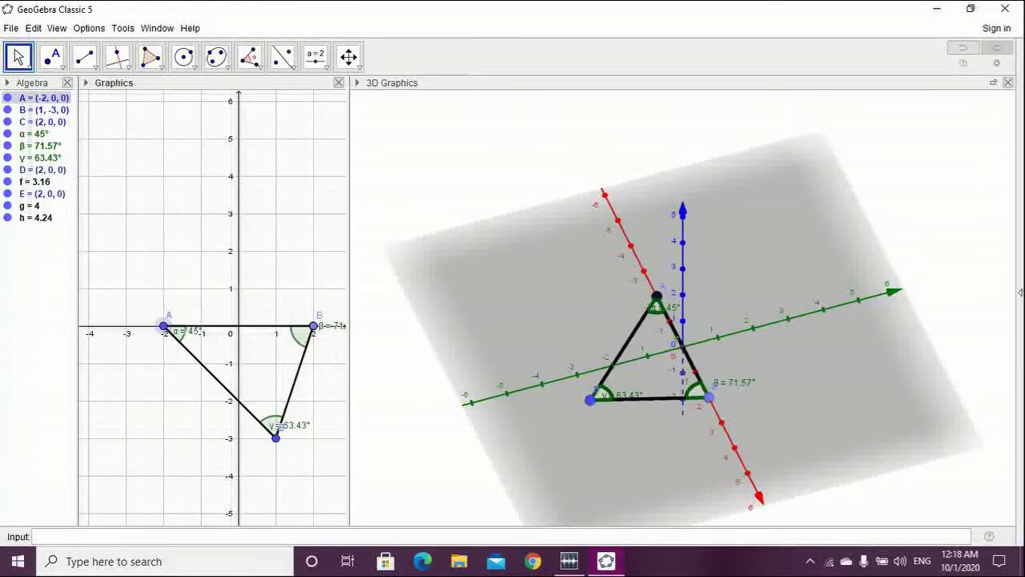
drag(276, 437, 238, 437)
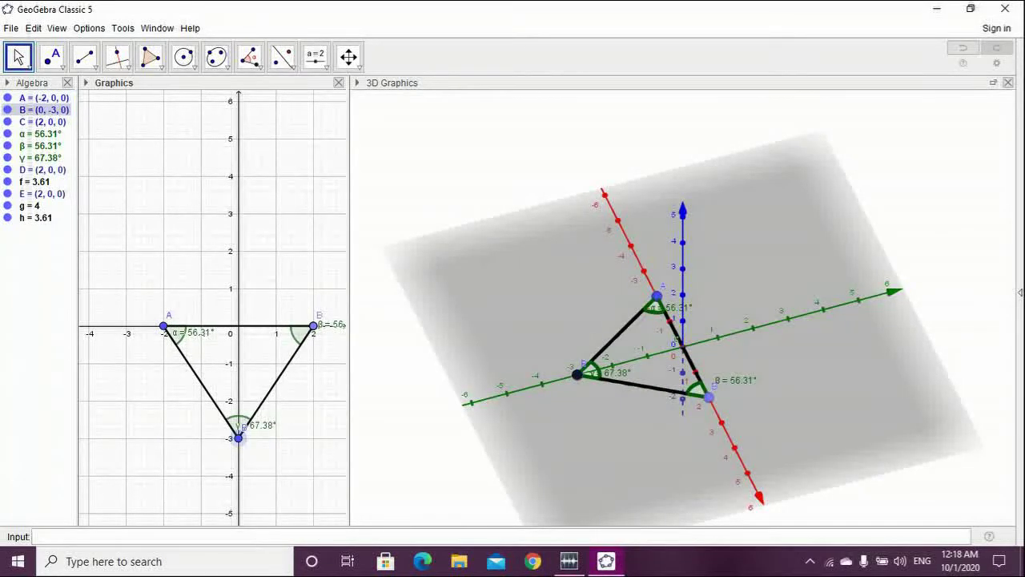
drag(312, 326, 295, 351)
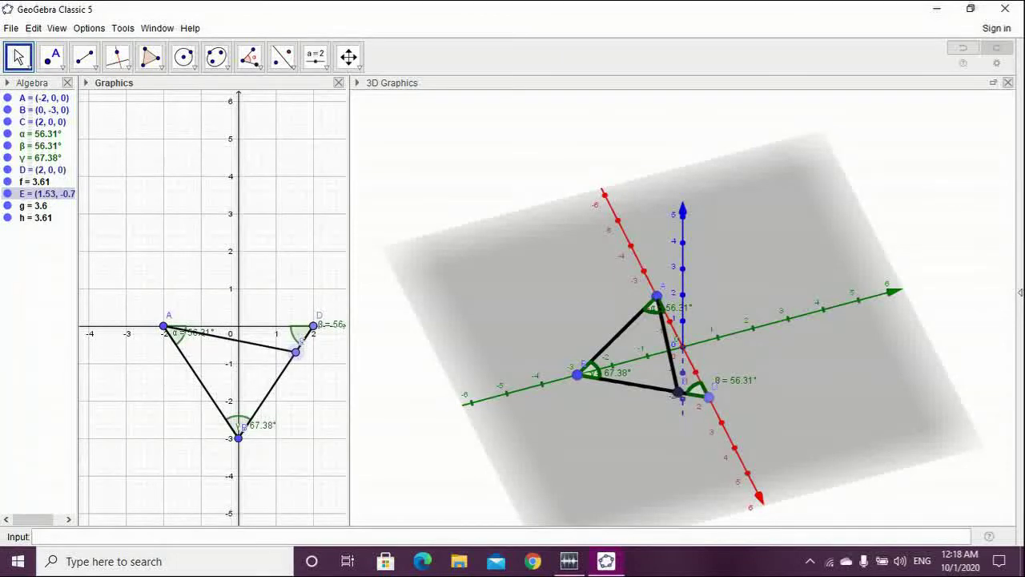
Delete point E and draw a side from A to point D
right_click(40, 194)
click(91, 338)
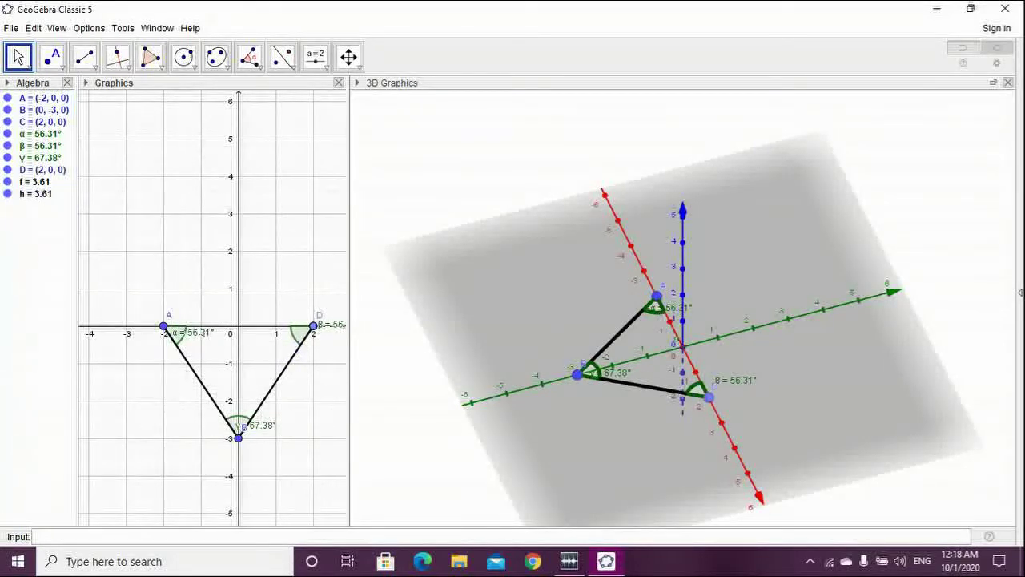
click(497, 224)
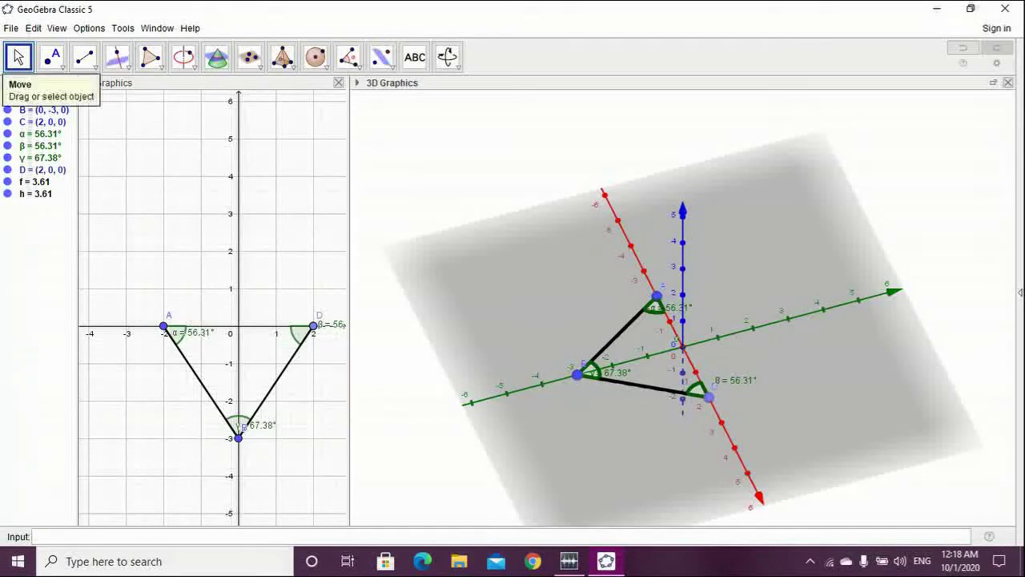
click(85, 57)
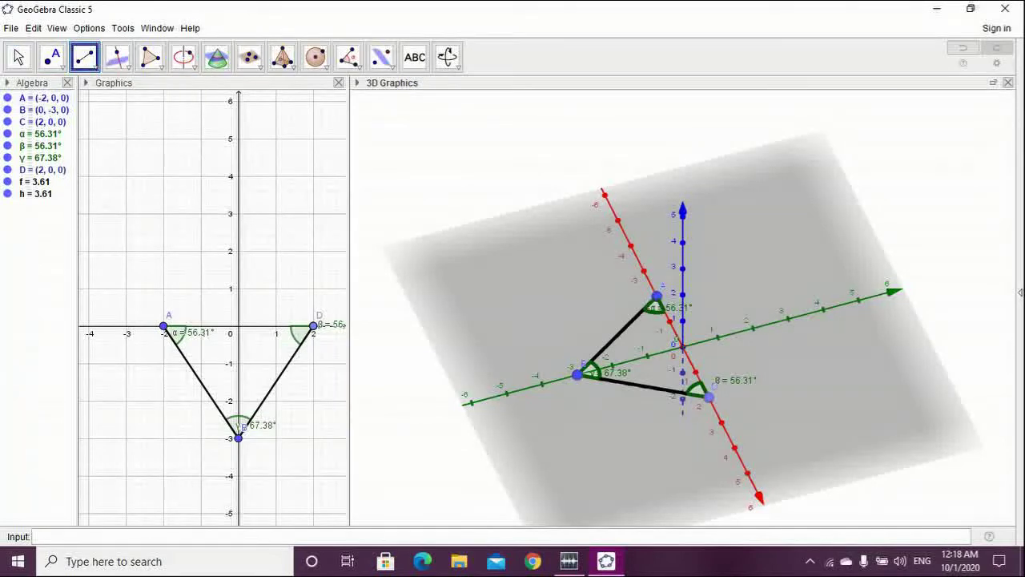
click(656, 297)
click(709, 397)
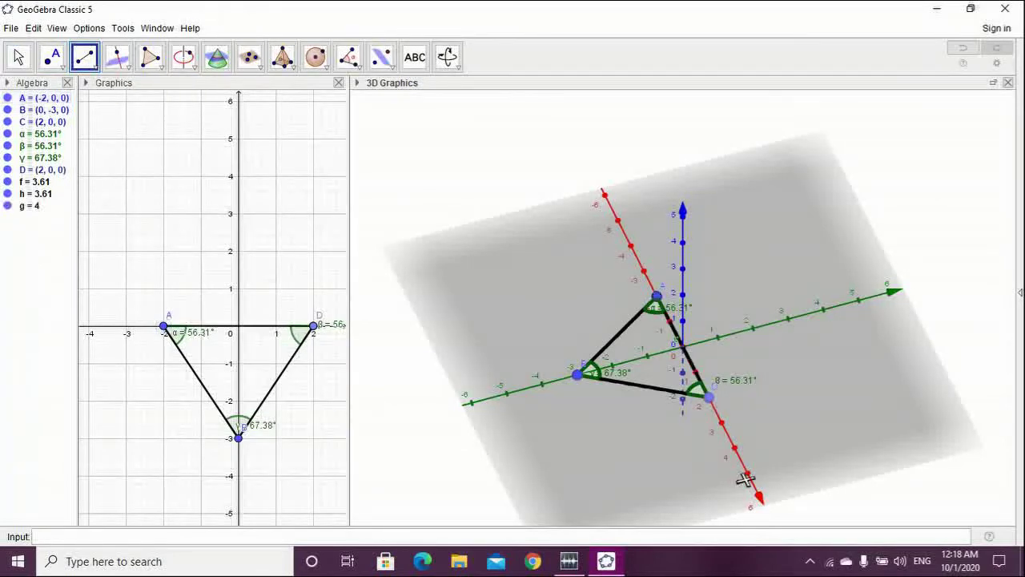
Slide point D along the x-axis, then delete it with its attached sides
click(19, 60)
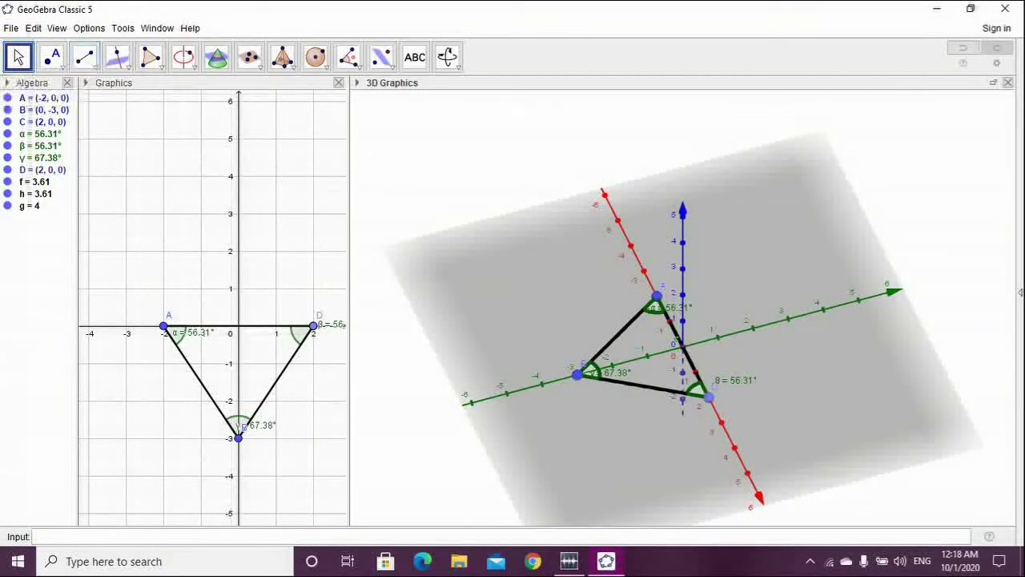
drag(313, 326, 363, 326)
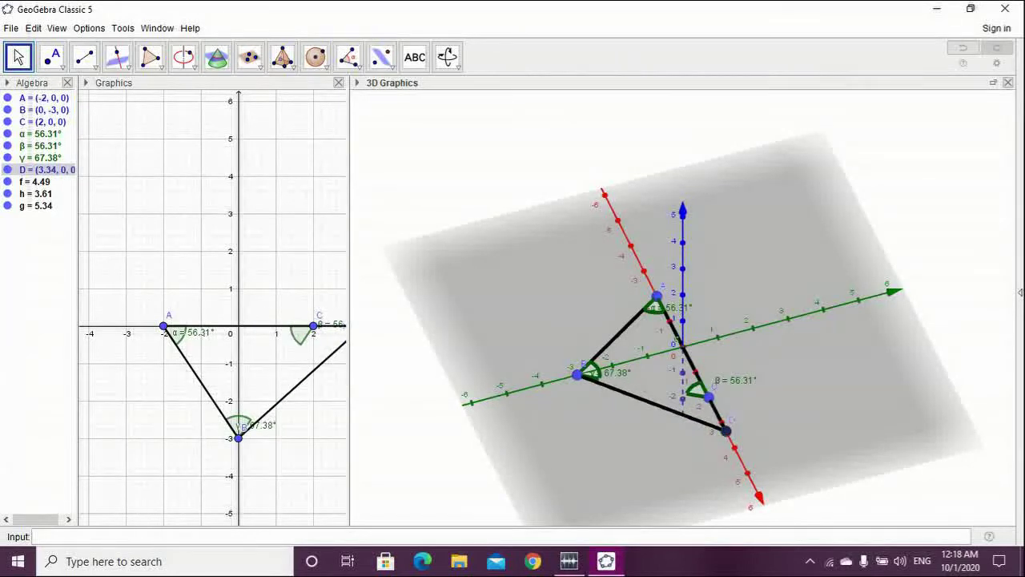
right_click(24, 171)
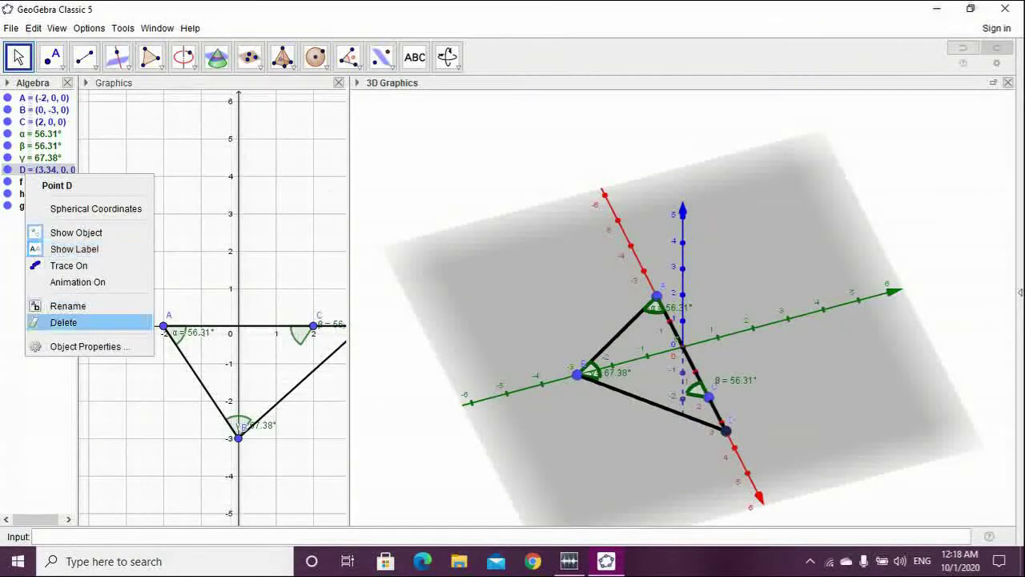
click(69, 324)
Draw the sides from A to C and from B to C
click(136, 161)
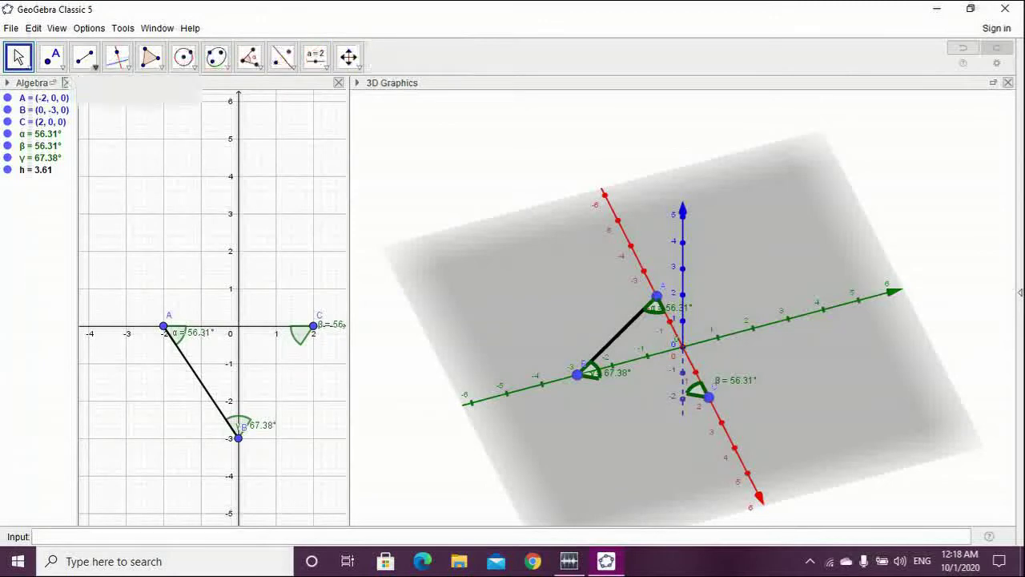
click(84, 58)
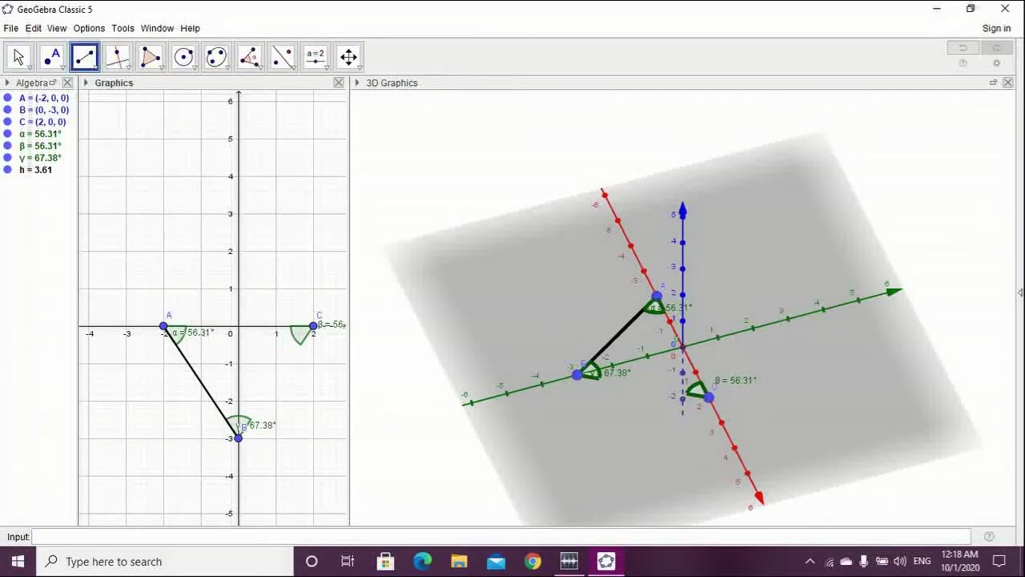
click(164, 326)
click(313, 326)
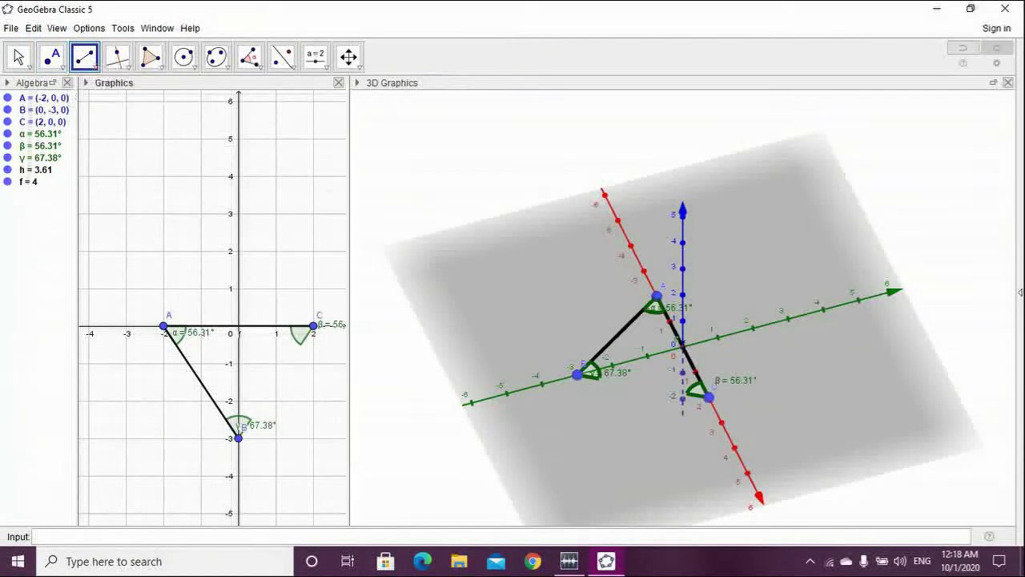
click(237, 437)
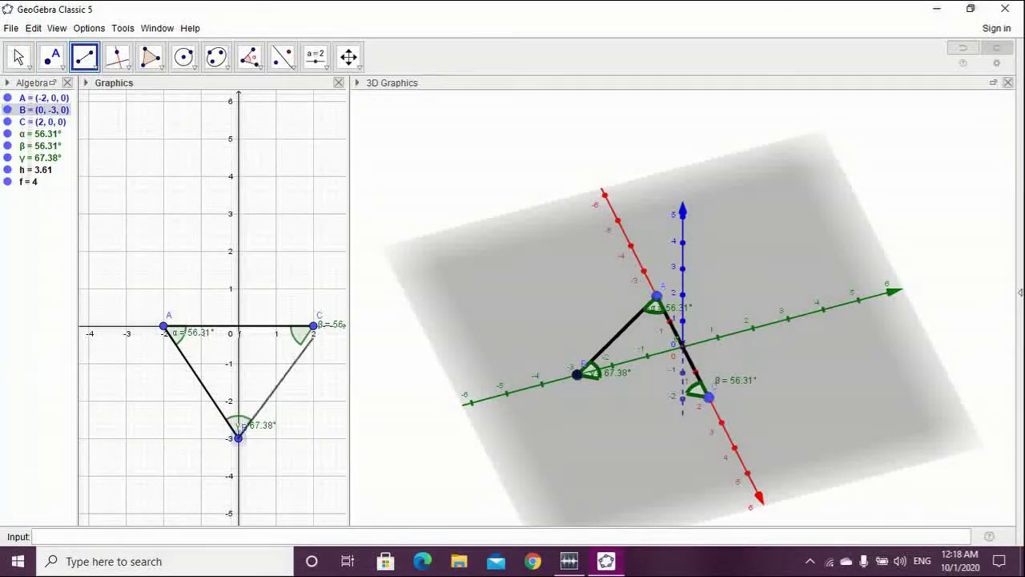
click(313, 326)
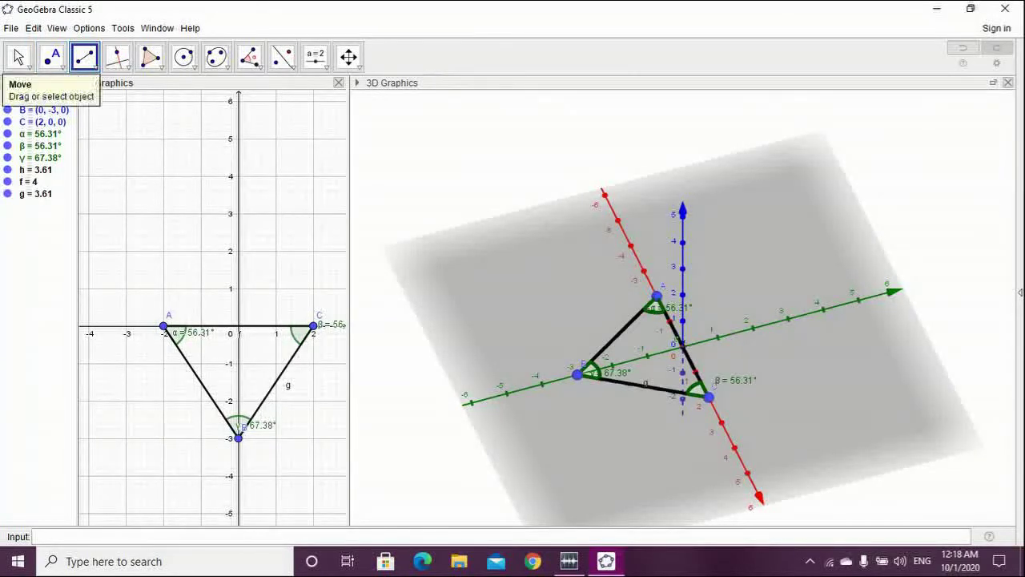
Drag C and B to reshape the triangle to angles 64.3°, 53.62° and 62.08°
click(19, 56)
drag(709, 397, 789, 393)
drag(576, 374, 596, 413)
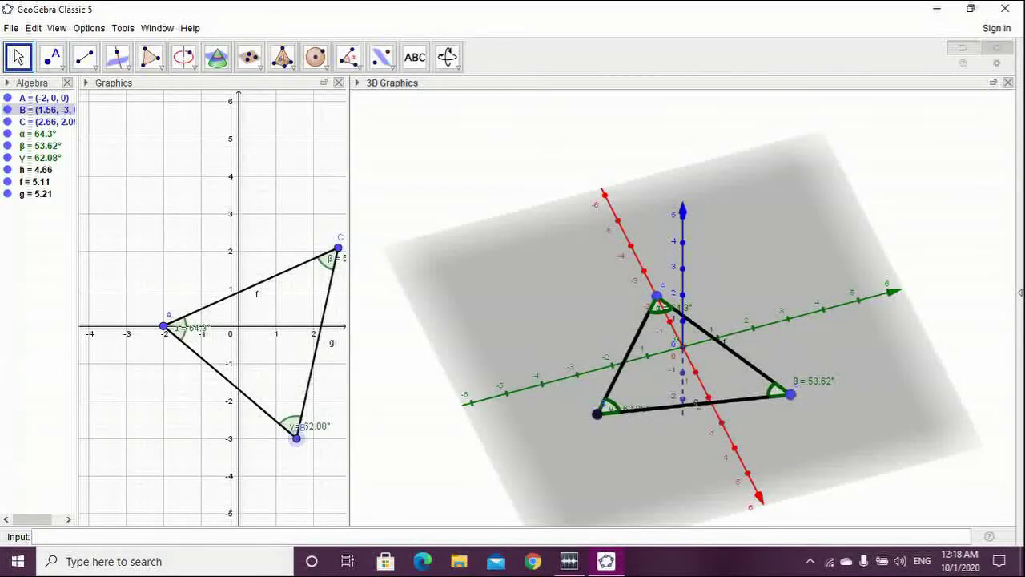
click(348, 57)
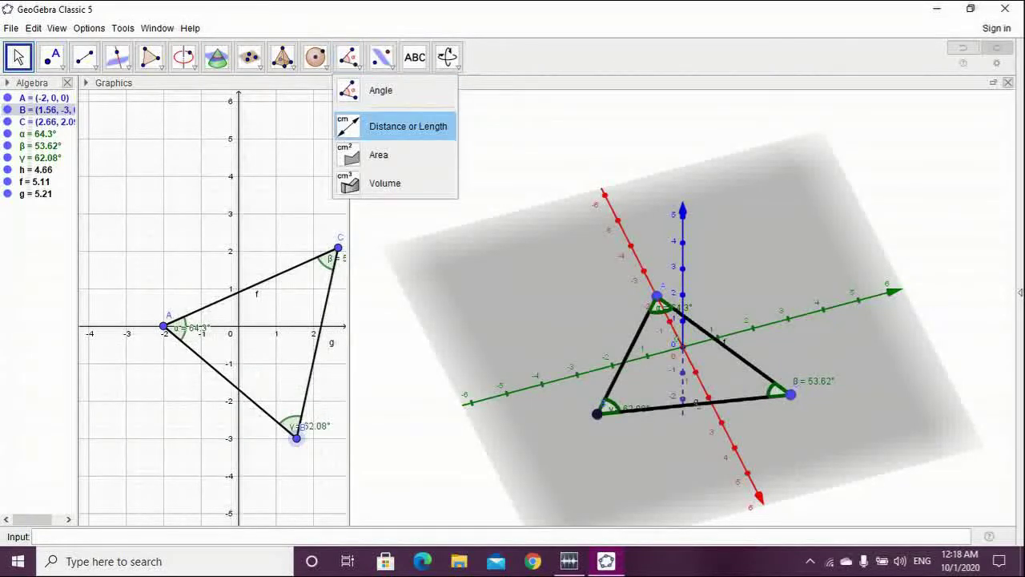
Measure side AB's length of 4.66 and move its label off the side
click(407, 126)
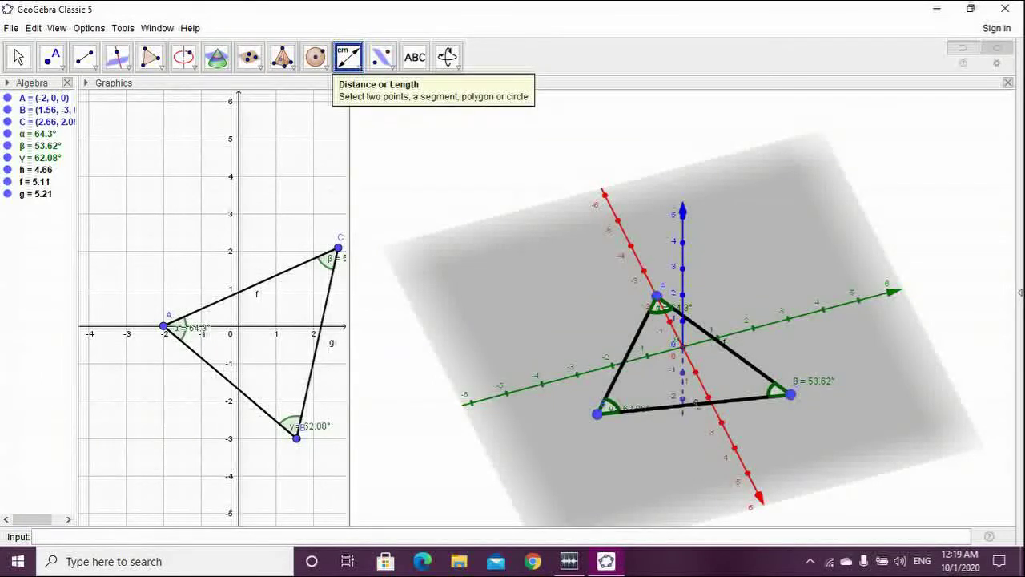
click(627, 355)
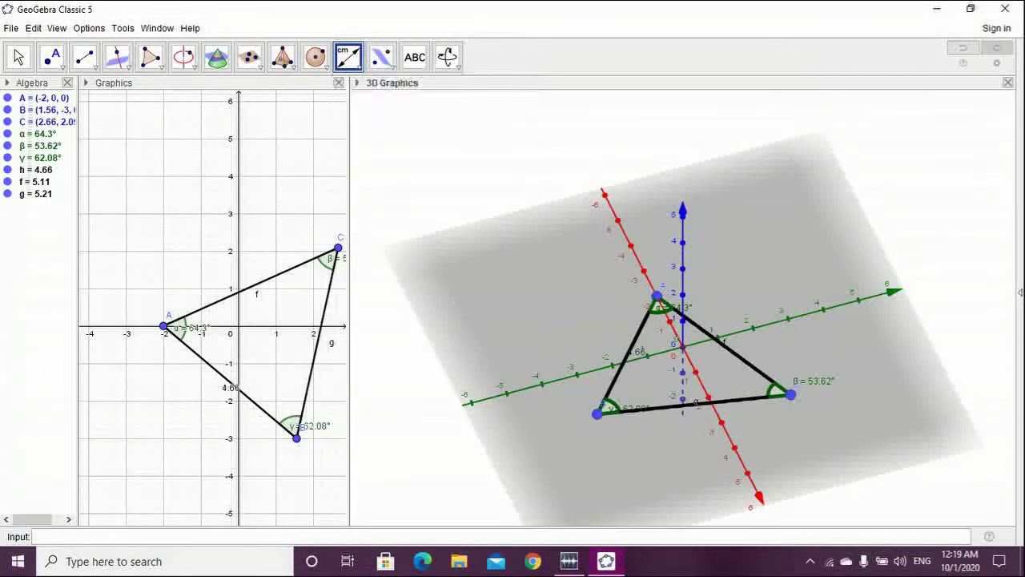
click(18, 57)
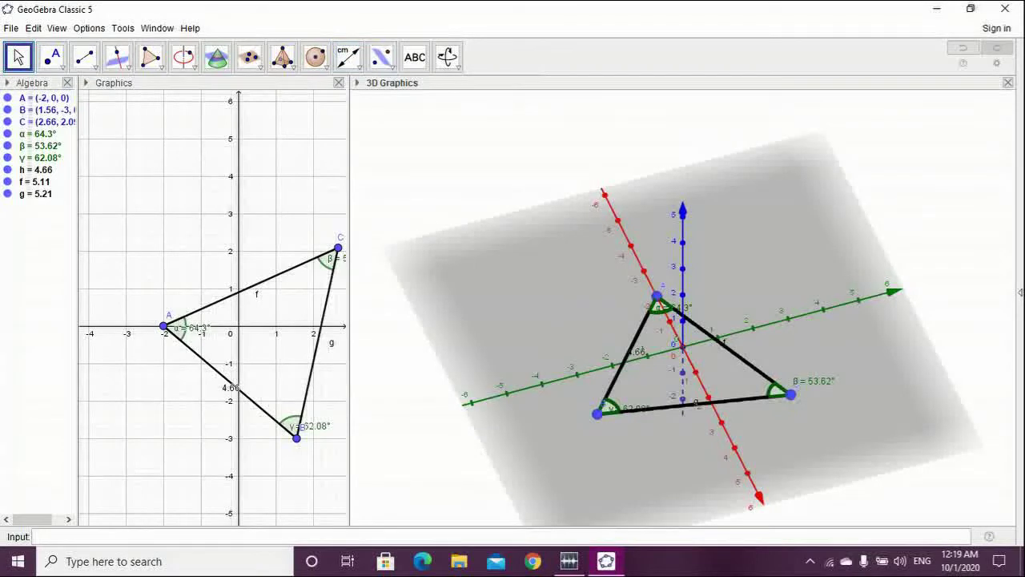
drag(637, 353, 610, 341)
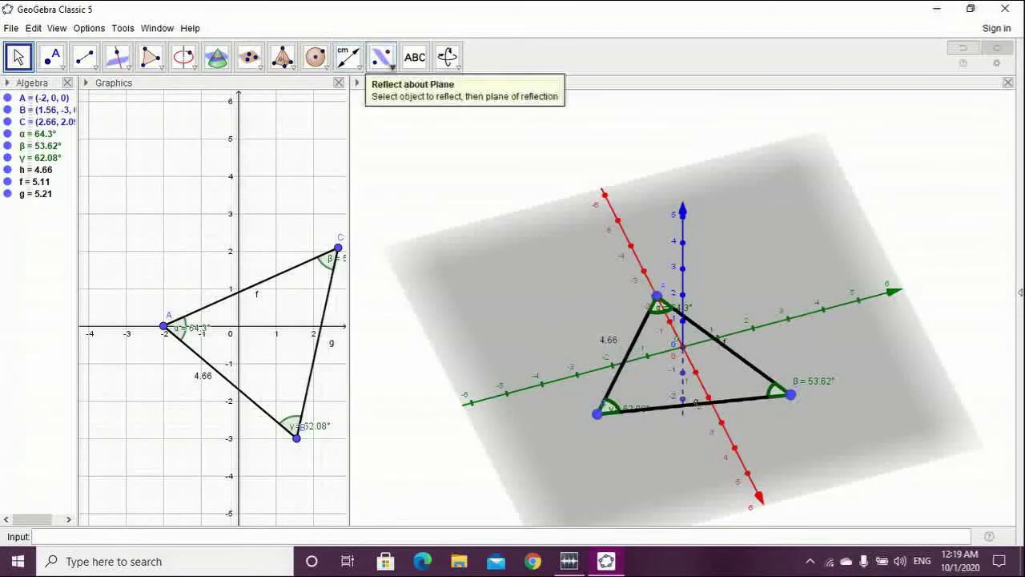
Show the length of side f, 5.11
click(358, 66)
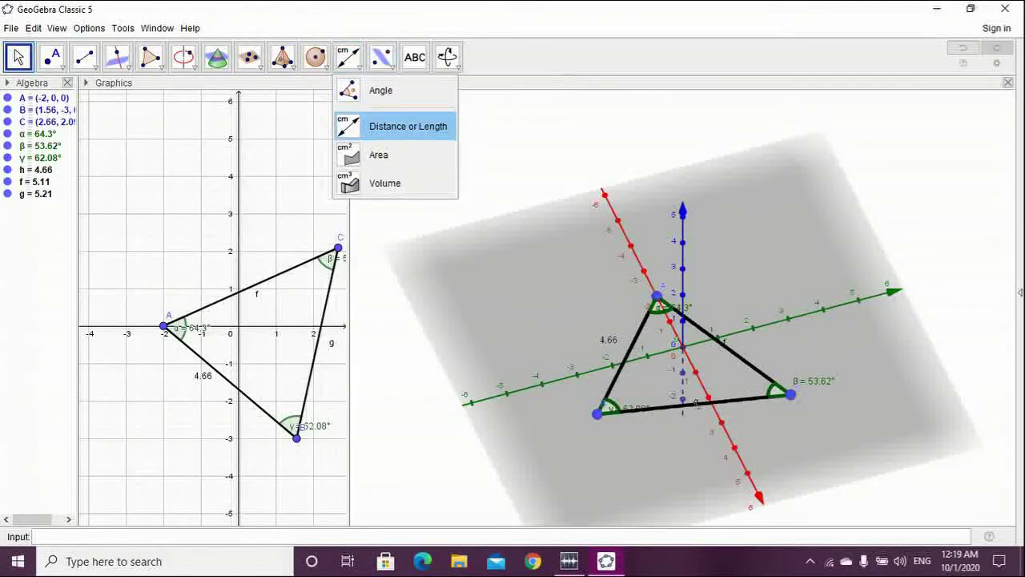
click(408, 126)
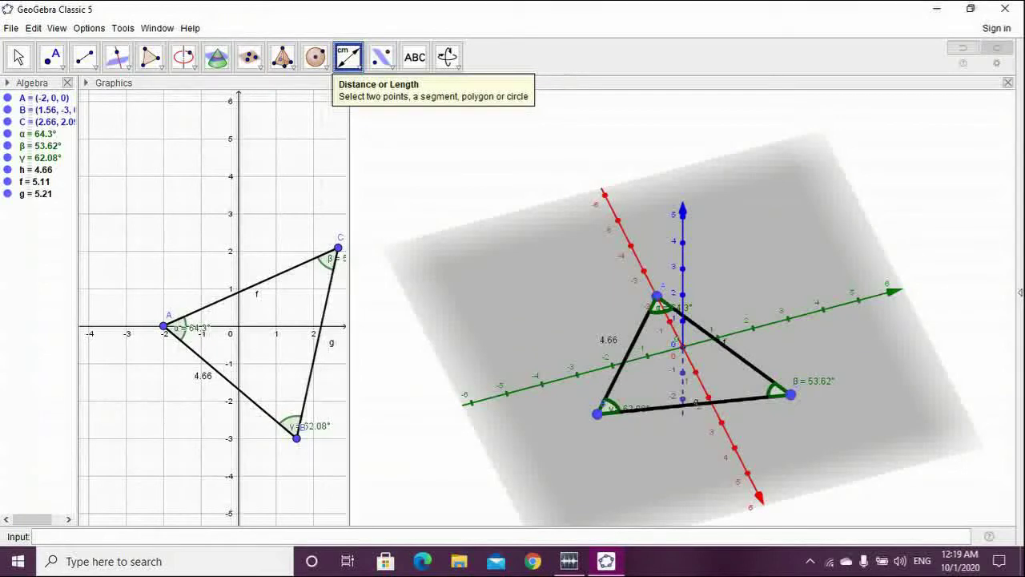
click(250, 287)
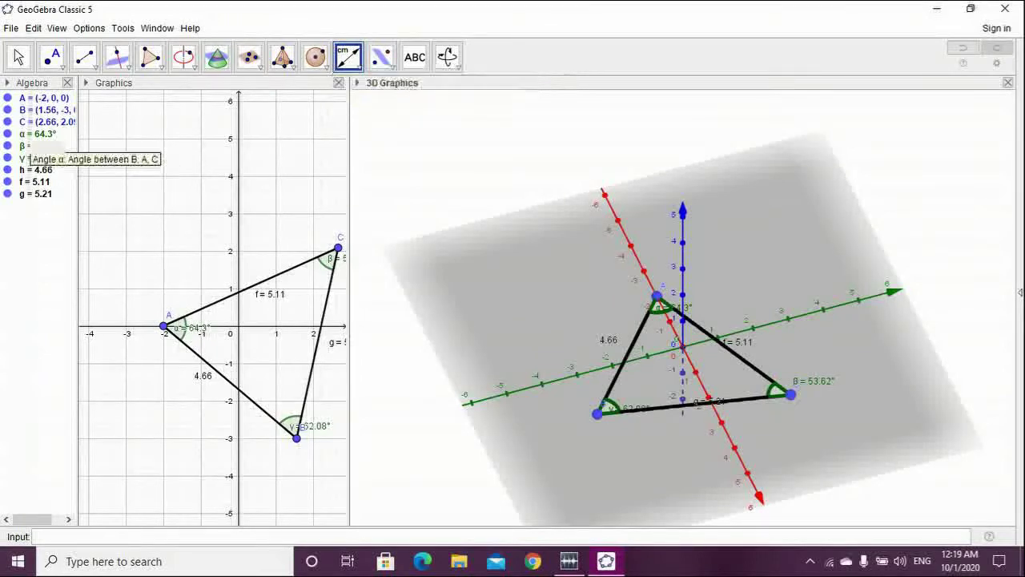
With the Move tool, drag the 4.66, f = 5.11 and g = 5.21 labels clear of the triangle's sides
click(12, 28)
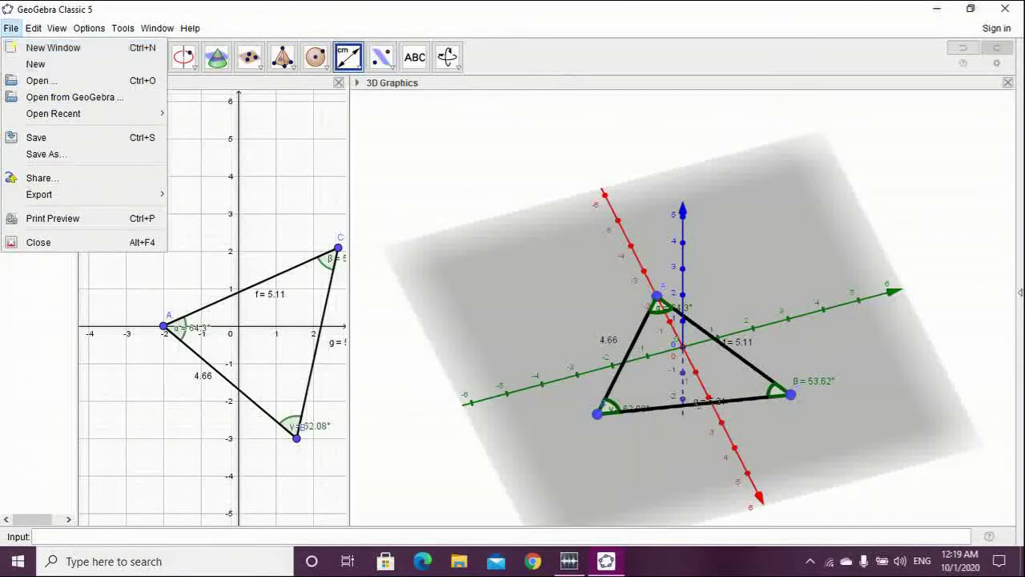
click(12, 28)
click(30, 68)
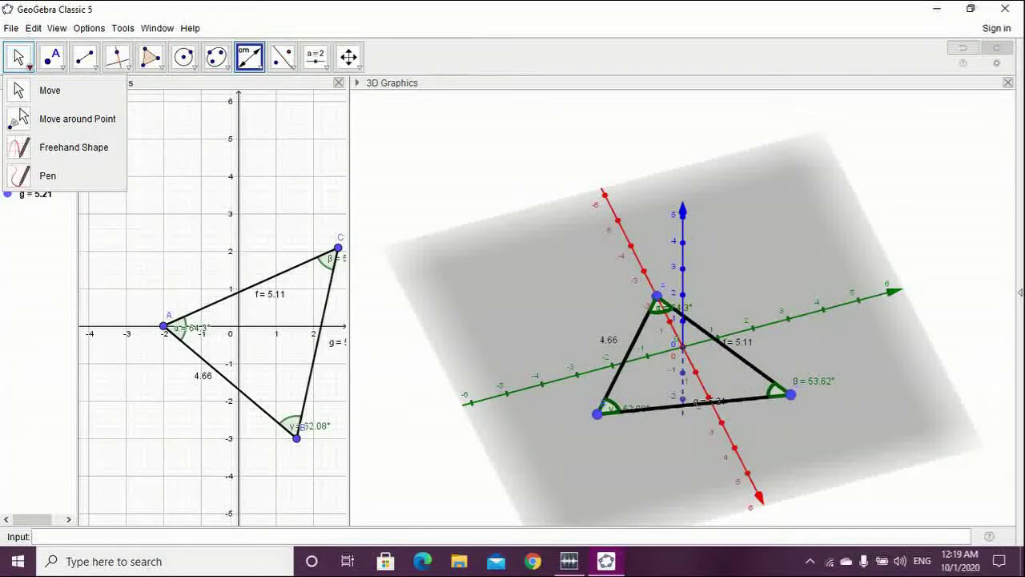
click(50, 90)
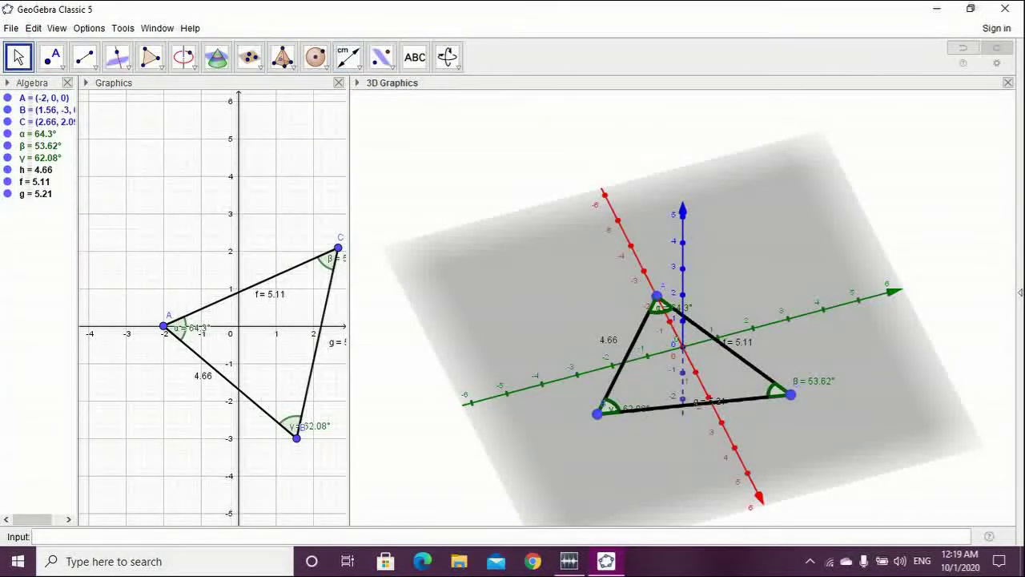
drag(709, 401, 687, 440)
drag(738, 342, 770, 324)
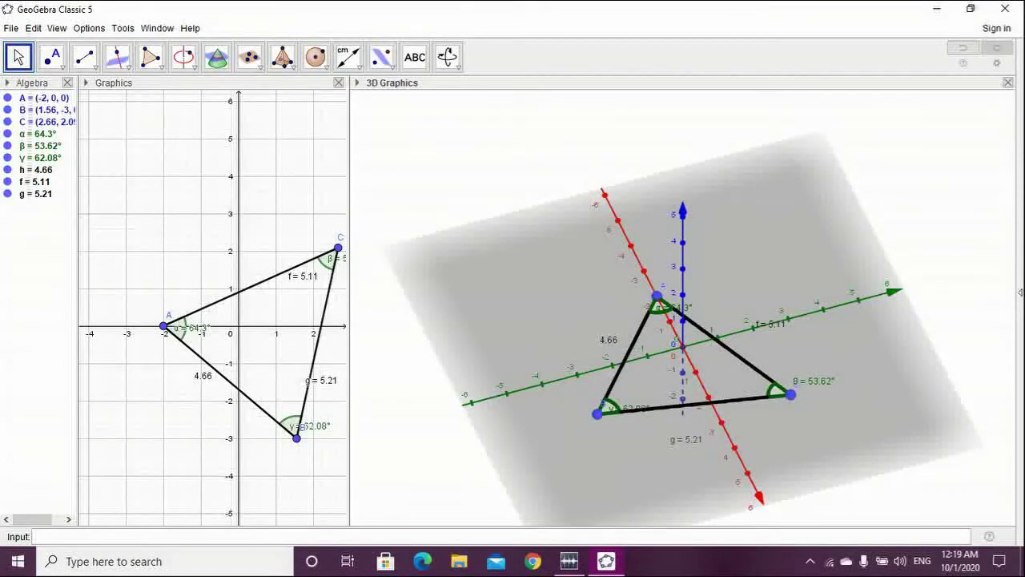
drag(608, 340, 583, 327)
drag(687, 440, 721, 428)
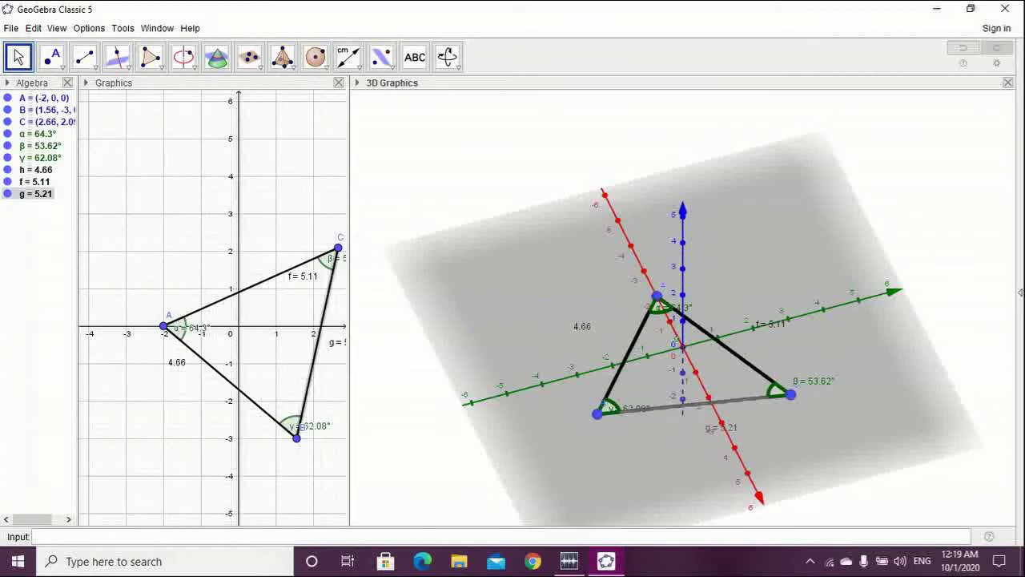
click(348, 56)
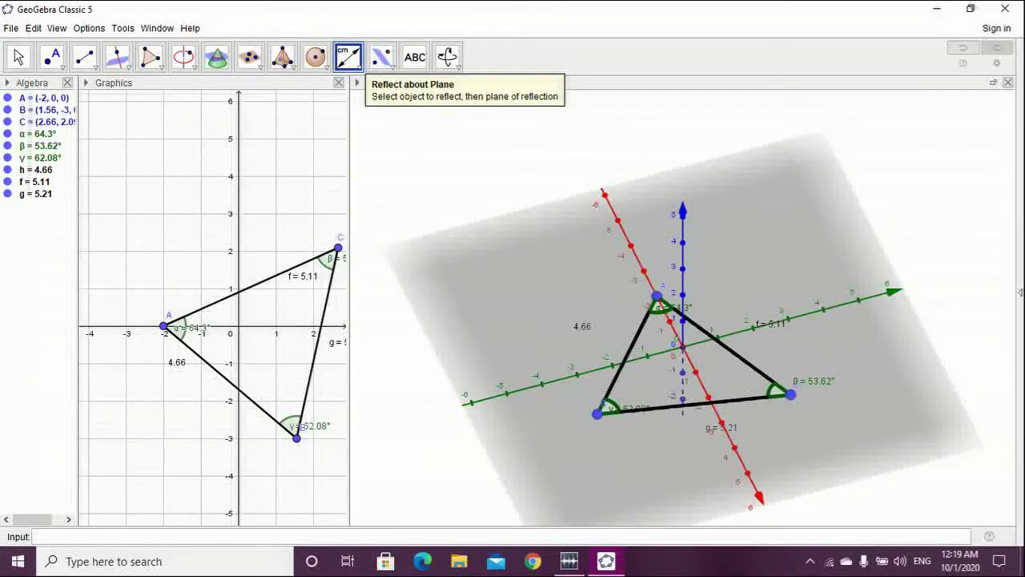
click(18, 56)
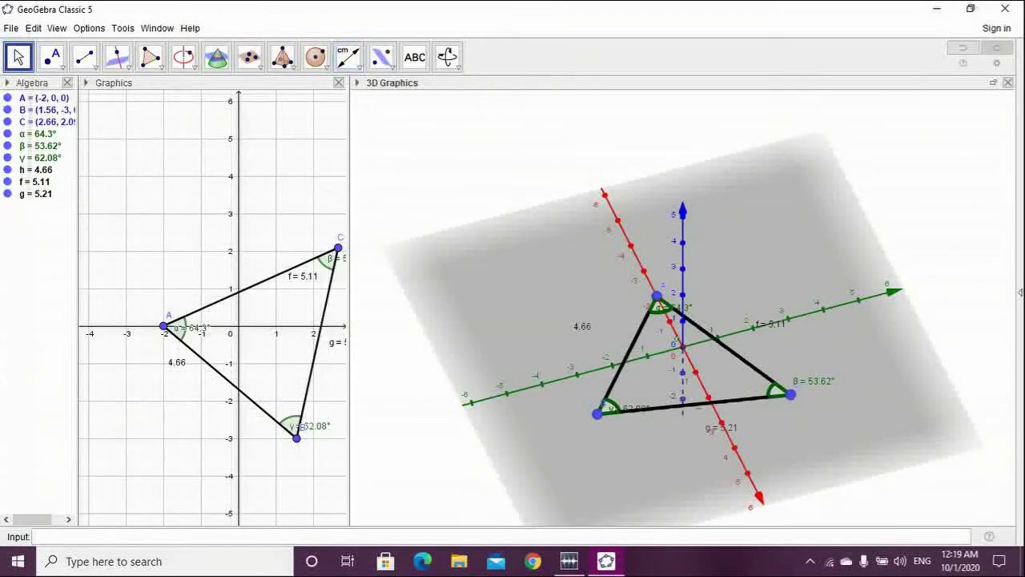
Place the g = 5.21 label above side g and the γ = 62.08° label beside side h
drag(629, 409, 684, 429)
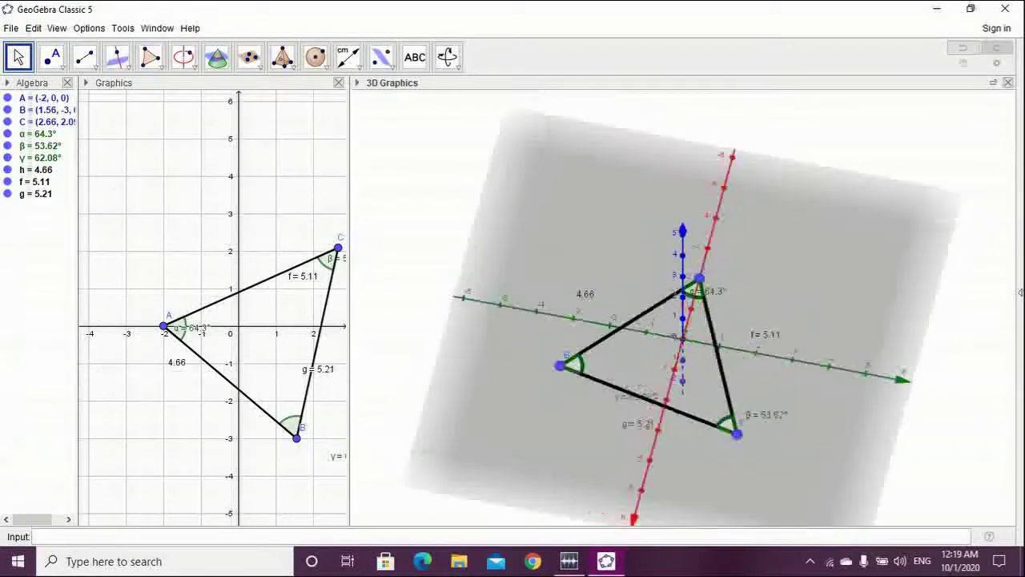
drag(659, 428, 629, 383)
drag(647, 419, 660, 415)
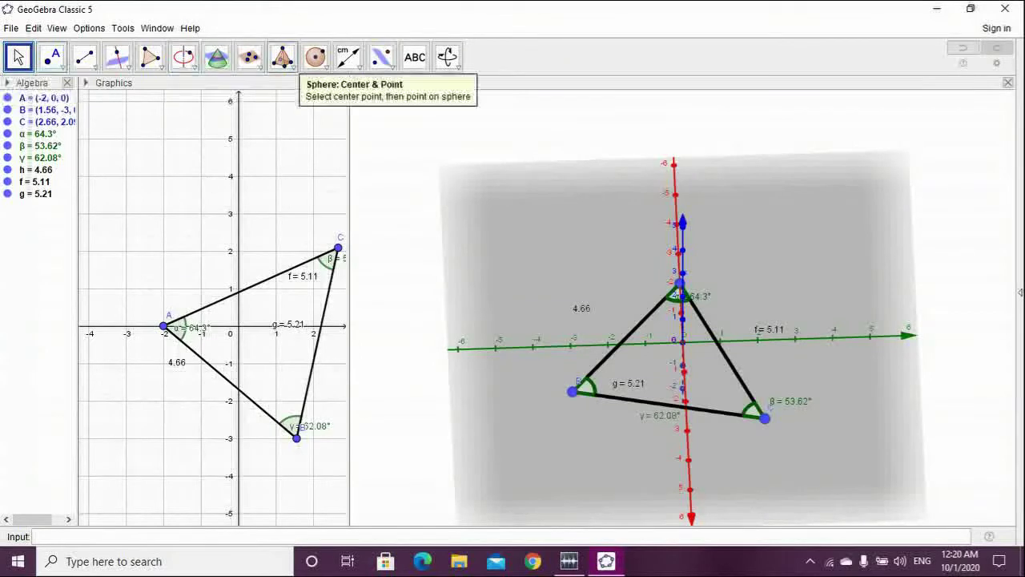
click(348, 57)
click(408, 126)
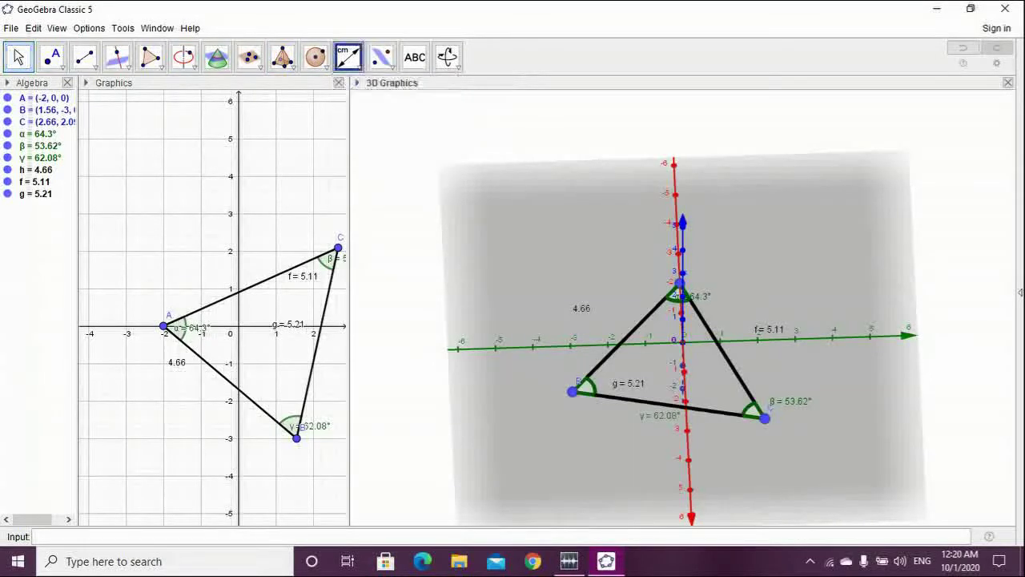
click(348, 56)
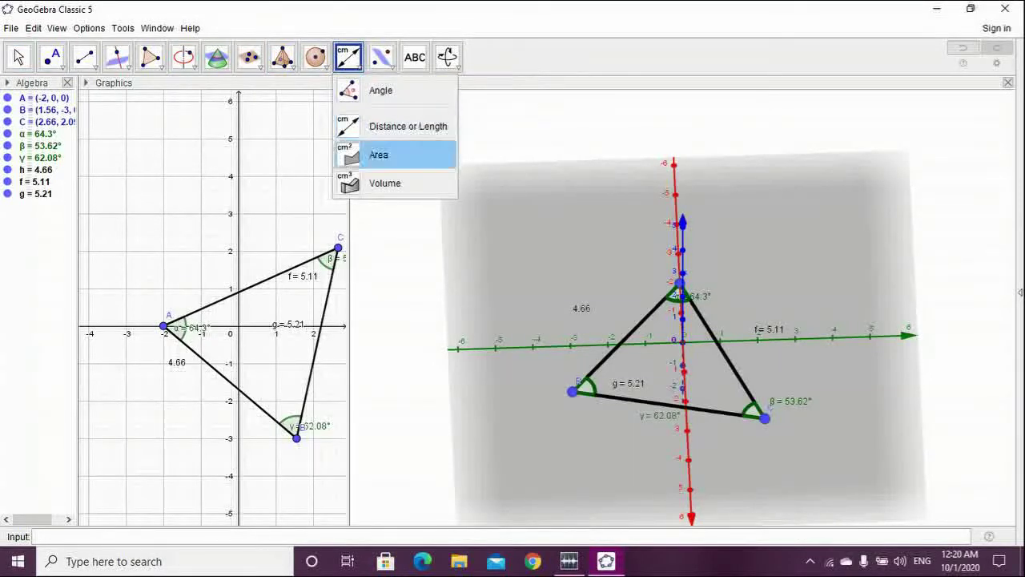
Start a polygon through B, C and A, then abandon the unfinished triangle
click(379, 154)
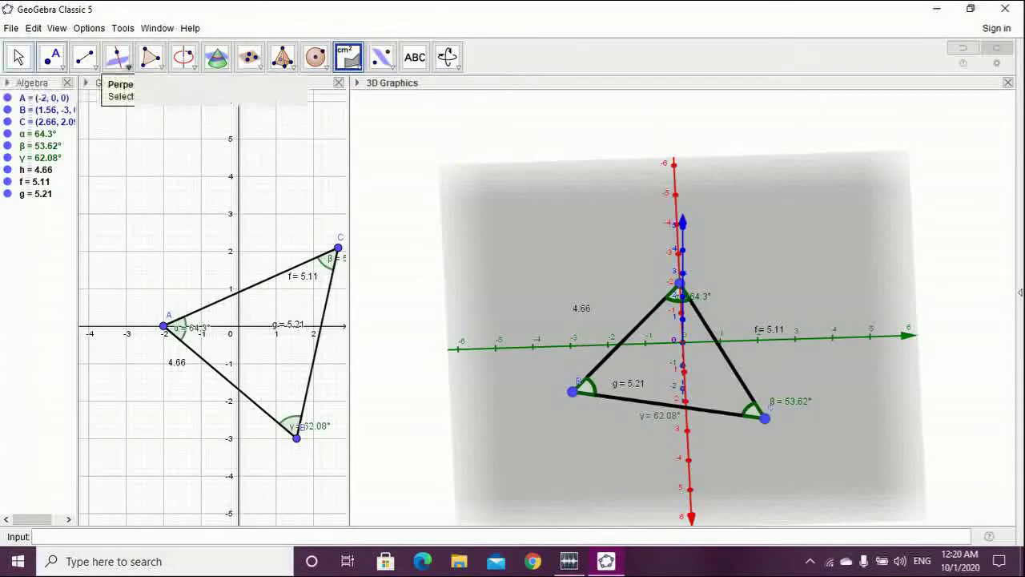
click(150, 57)
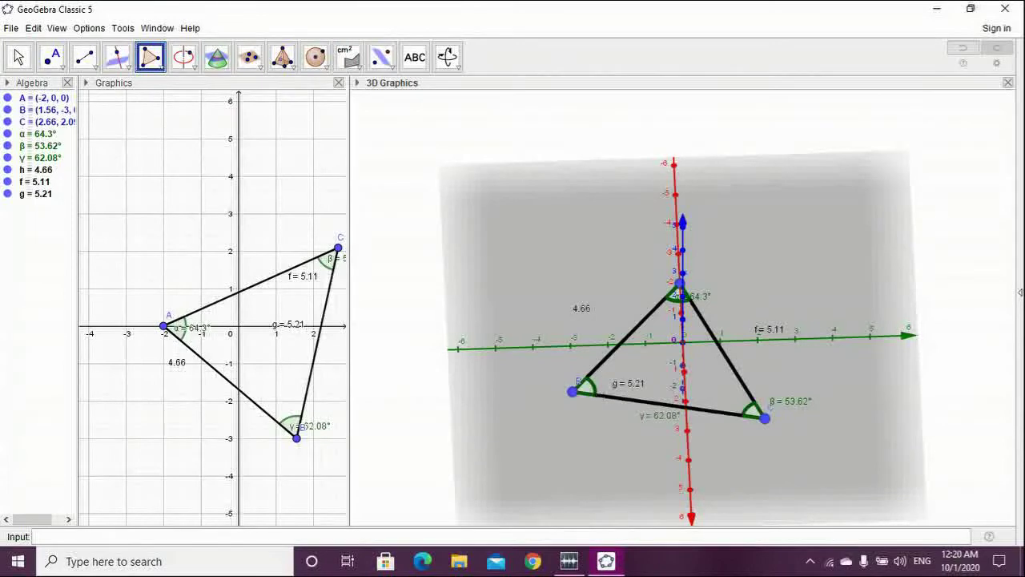
click(572, 391)
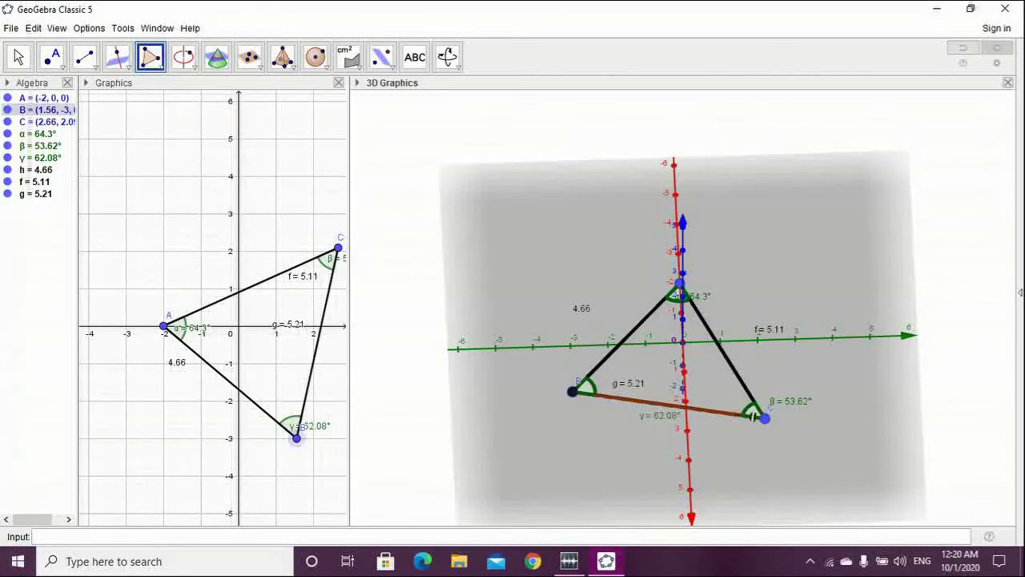
click(765, 417)
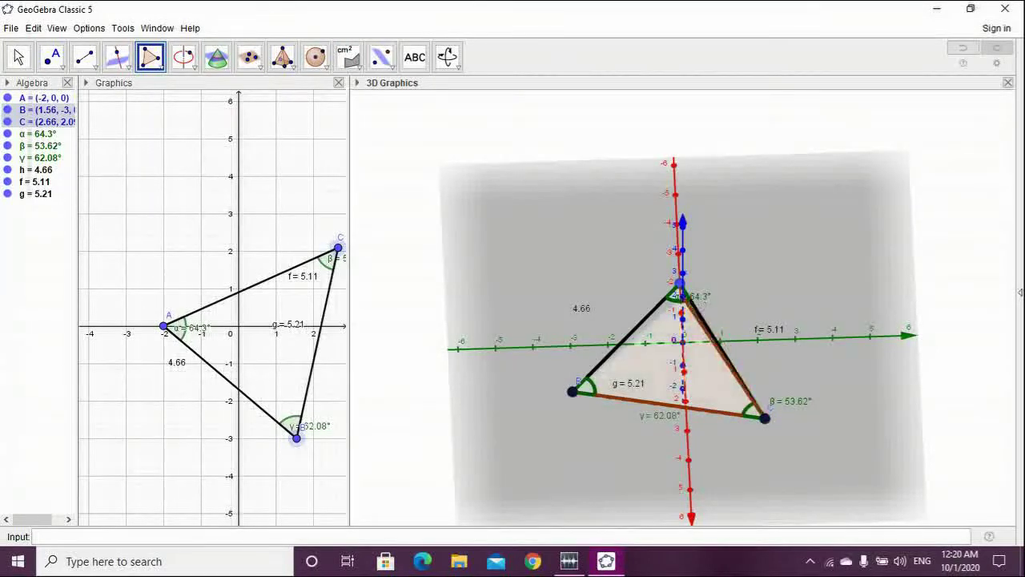
click(681, 282)
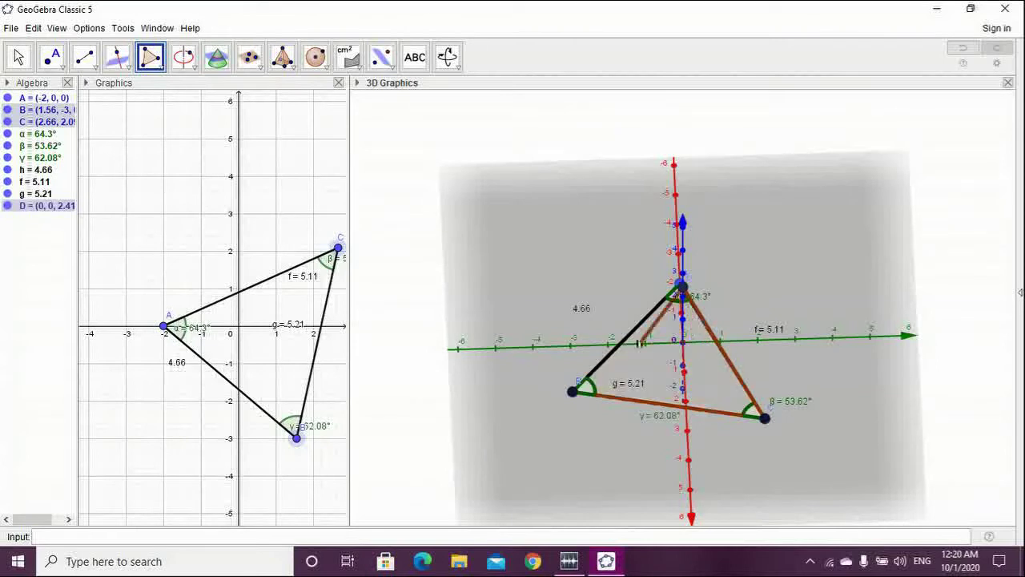
click(19, 56)
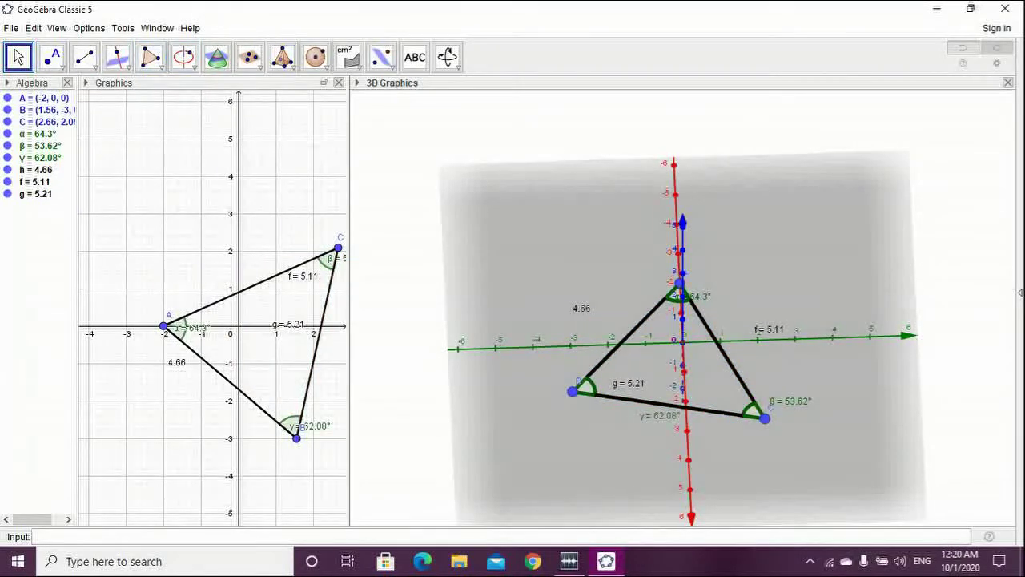
Draw polygon BCA by clicking B, C, A and closing back at B
click(151, 58)
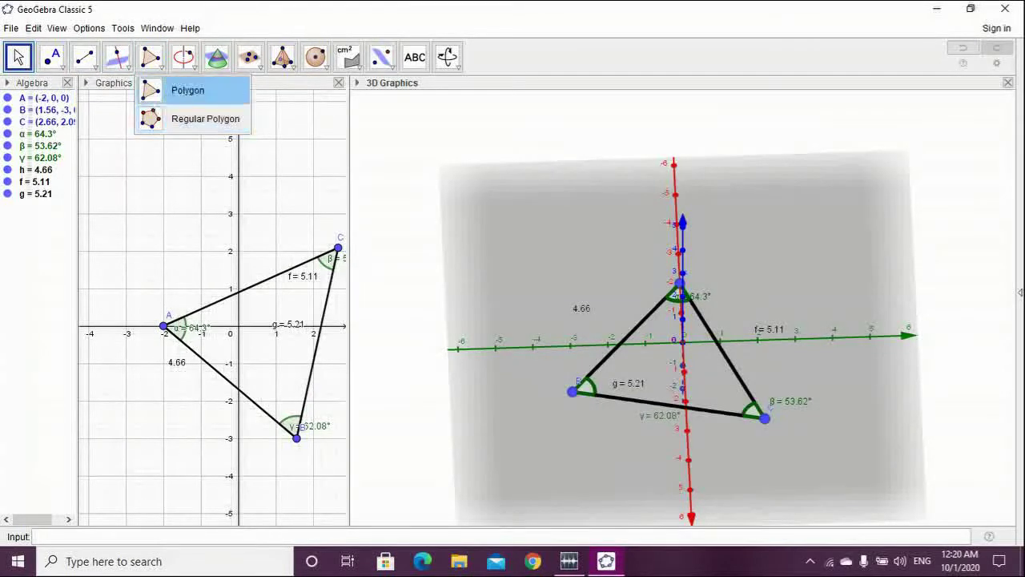
click(188, 89)
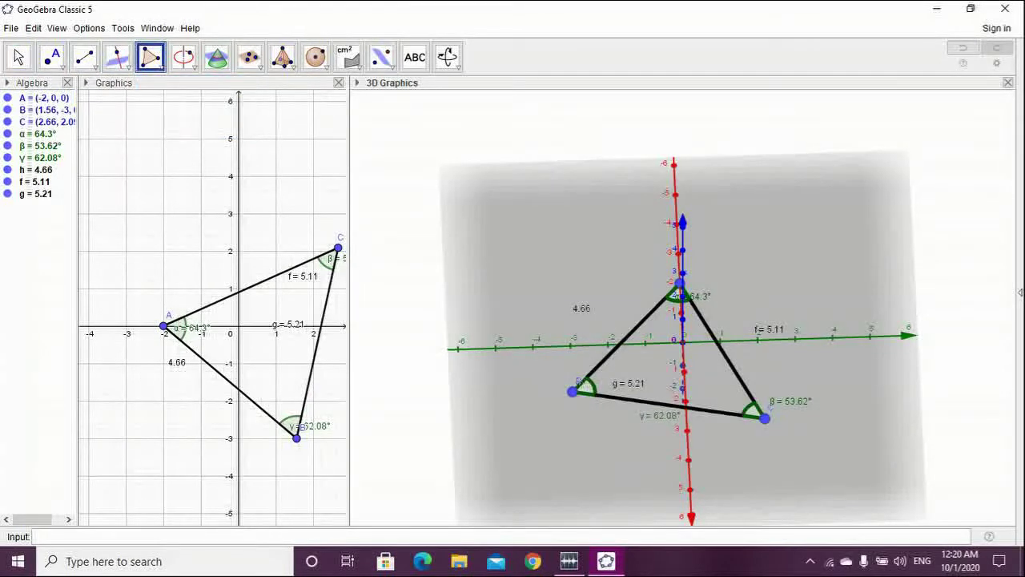
click(573, 391)
click(765, 417)
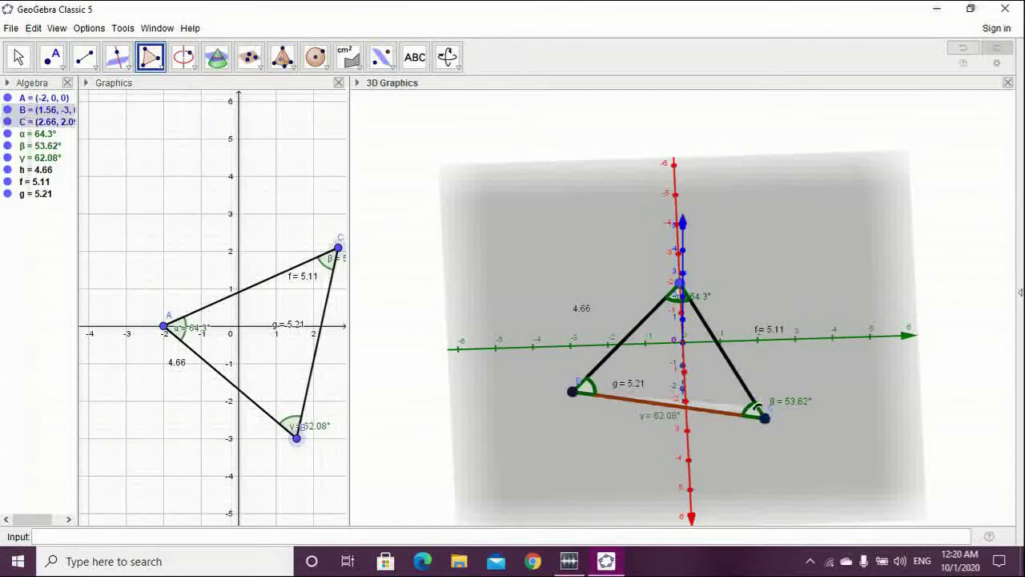
click(679, 283)
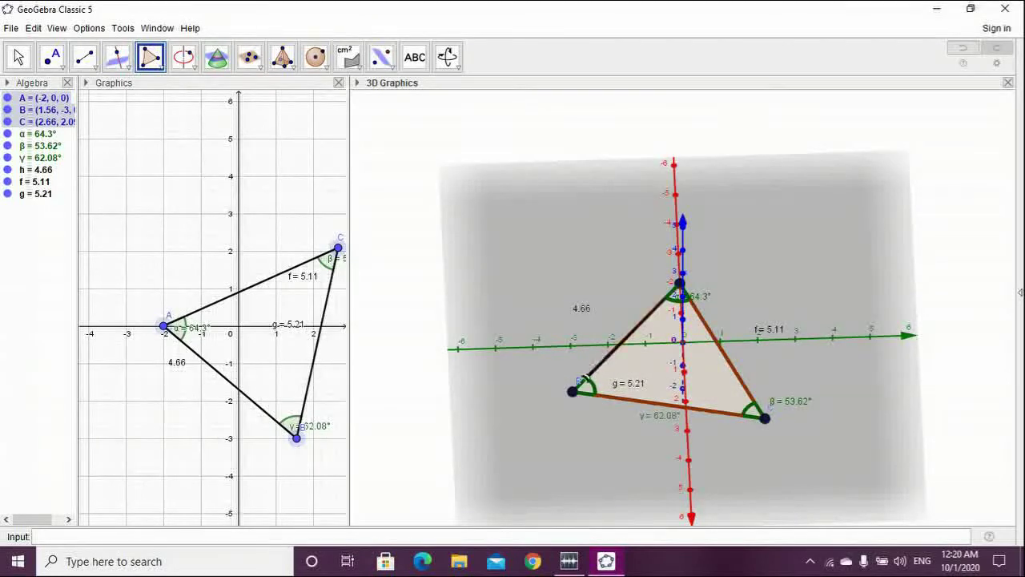
click(573, 391)
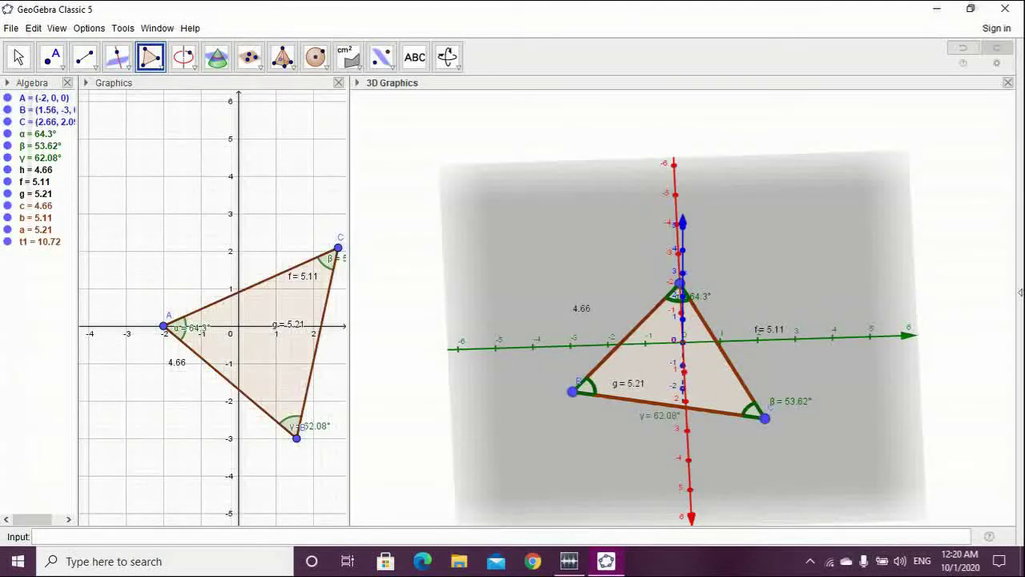
click(19, 56)
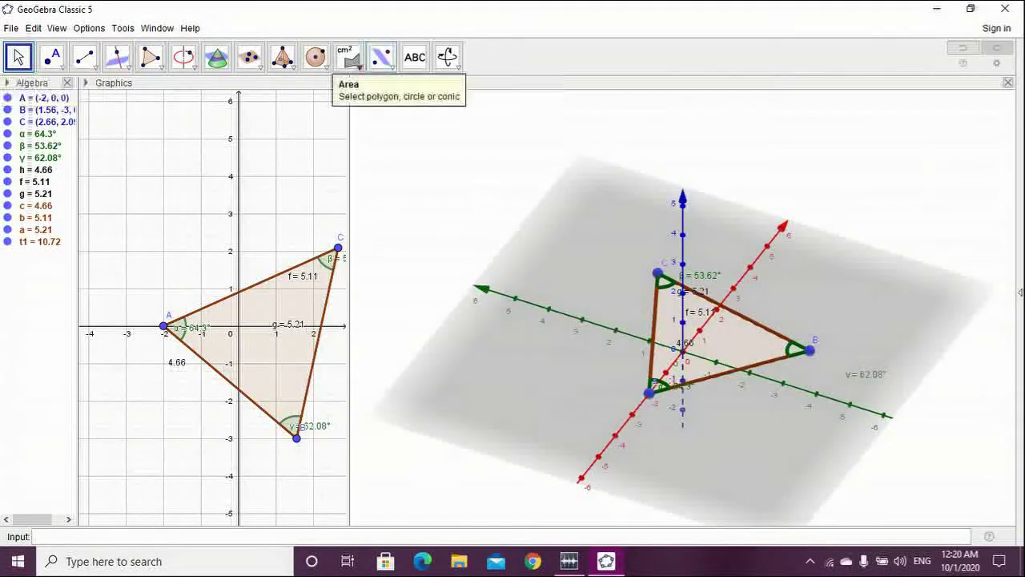
Measure triangle BCA's area with the Area tool (10.72) and nudge the label upward
click(345, 56)
click(395, 154)
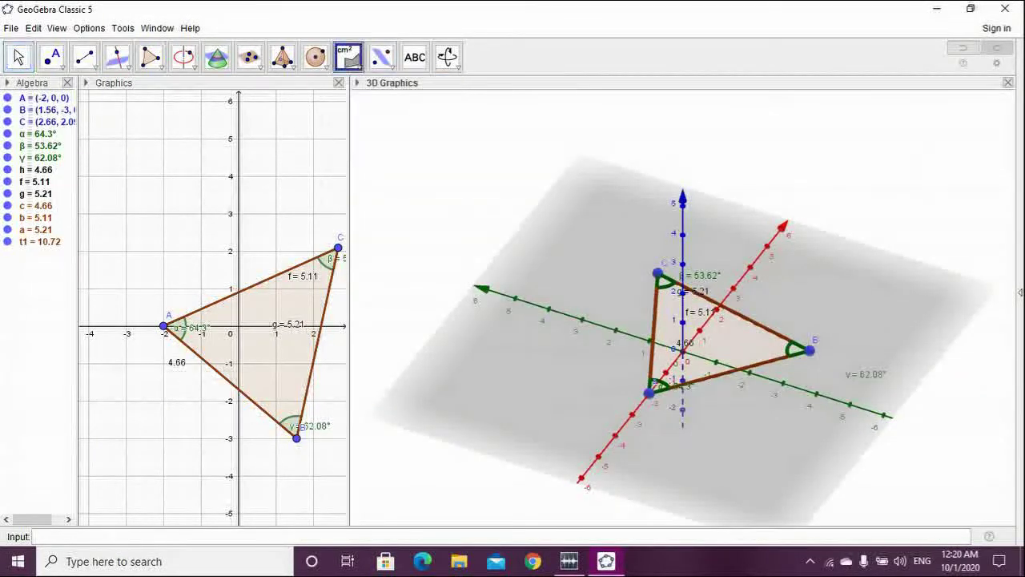
click(724, 325)
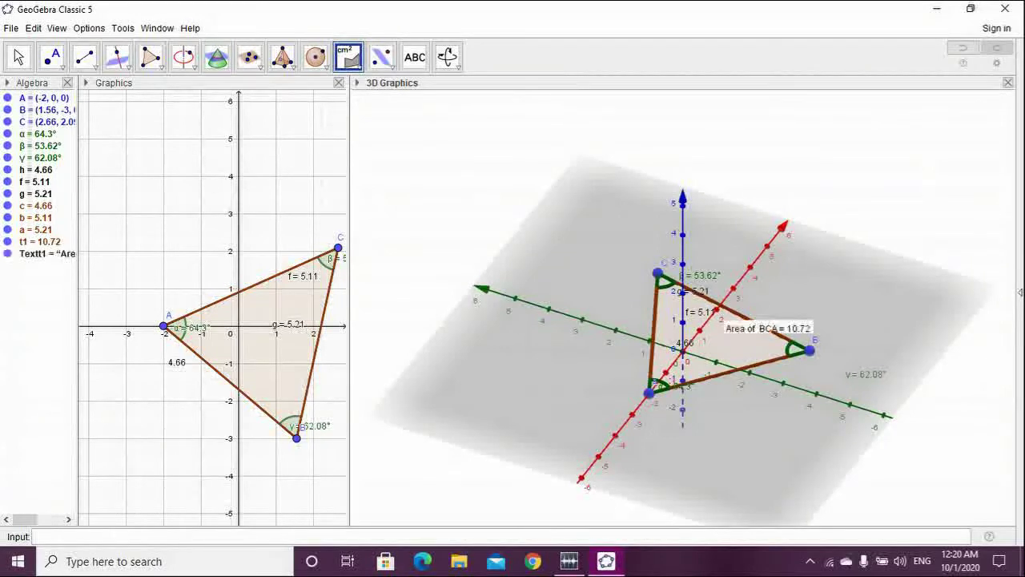
click(18, 56)
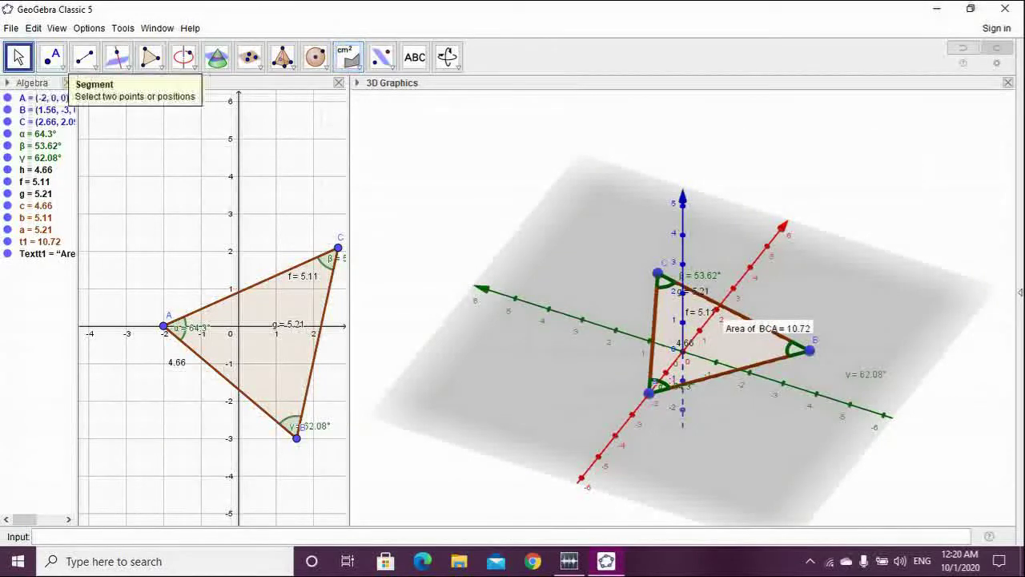
click(35, 230)
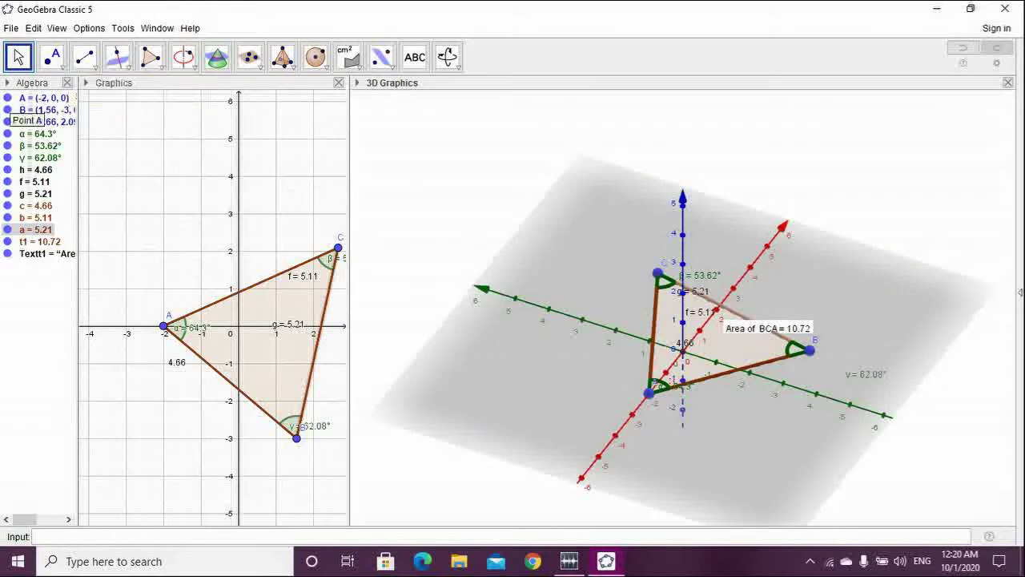
click(160, 192)
drag(768, 328, 767, 306)
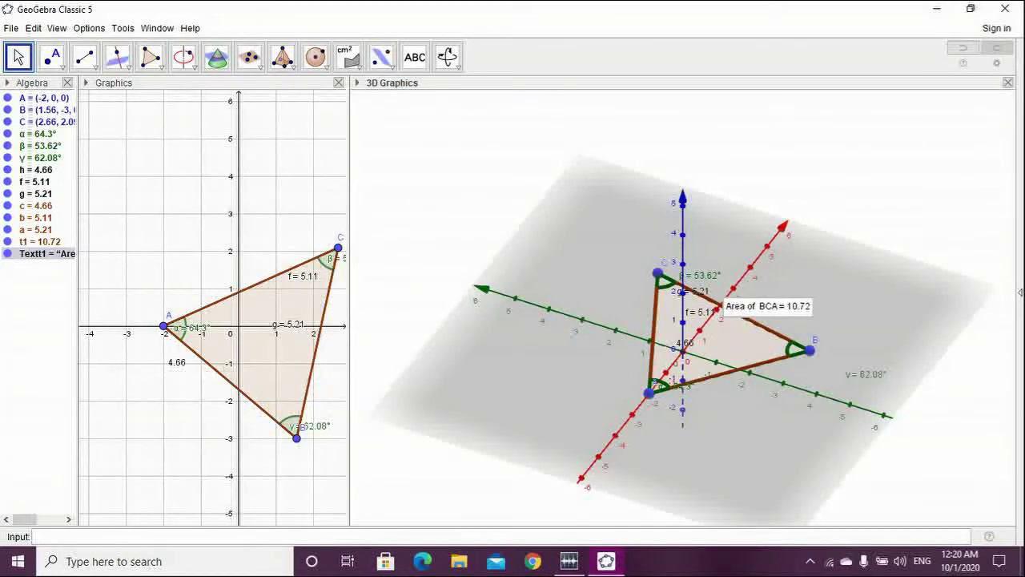
Make the area label's text Medium size, bold and red via its style bar
right_click(771, 306)
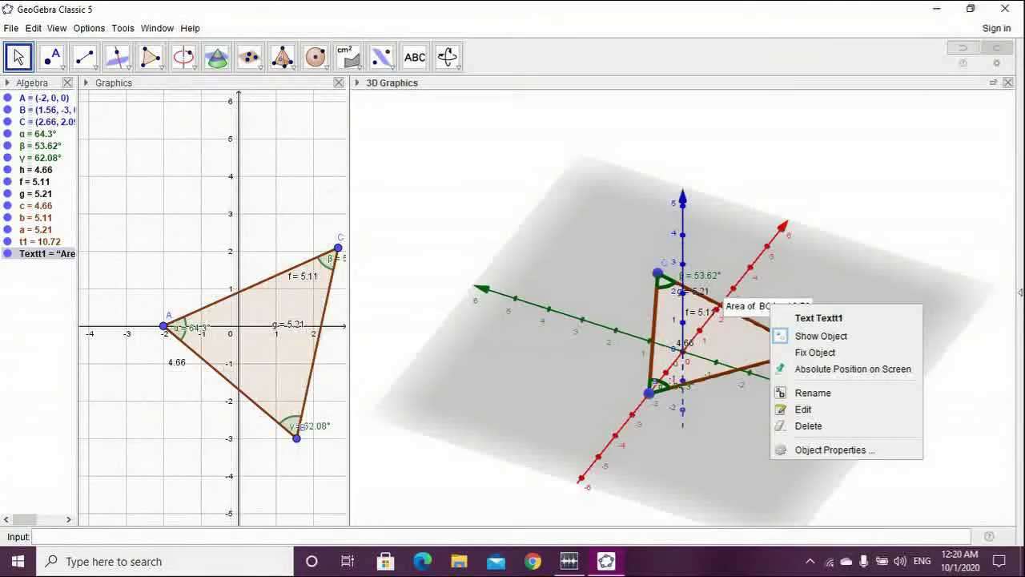
click(358, 82)
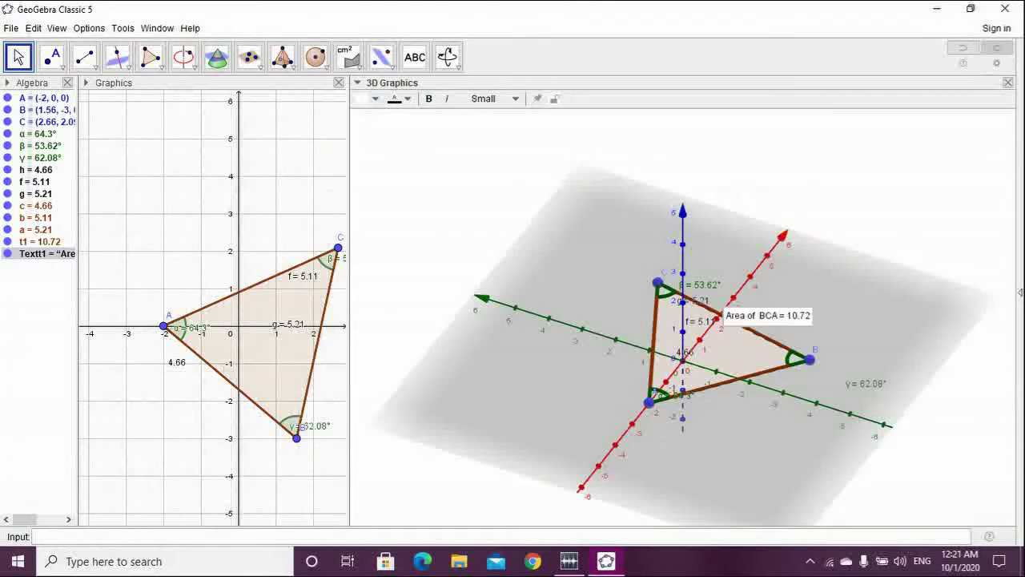
click(492, 98)
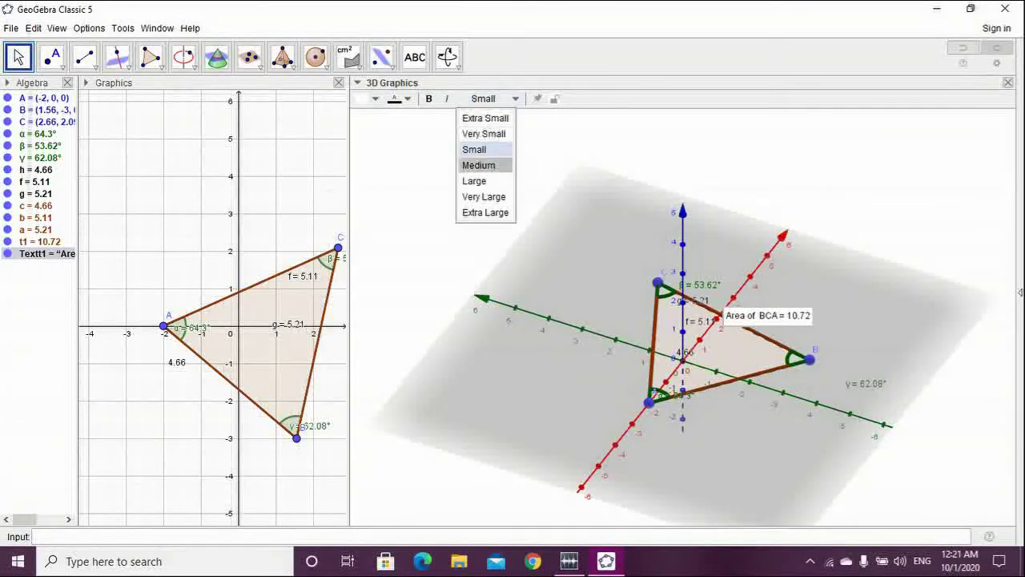
click(482, 163)
click(429, 99)
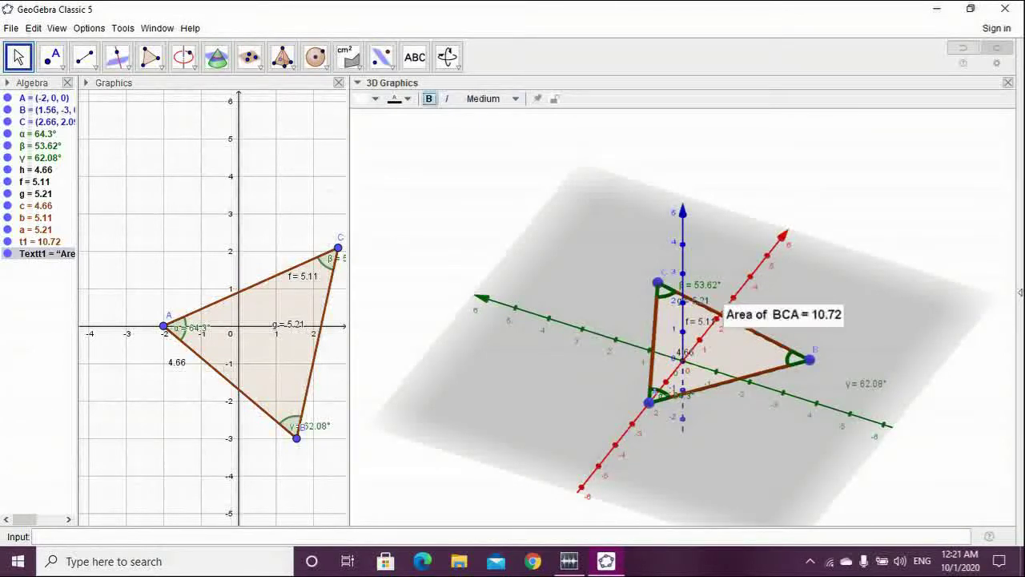
click(407, 98)
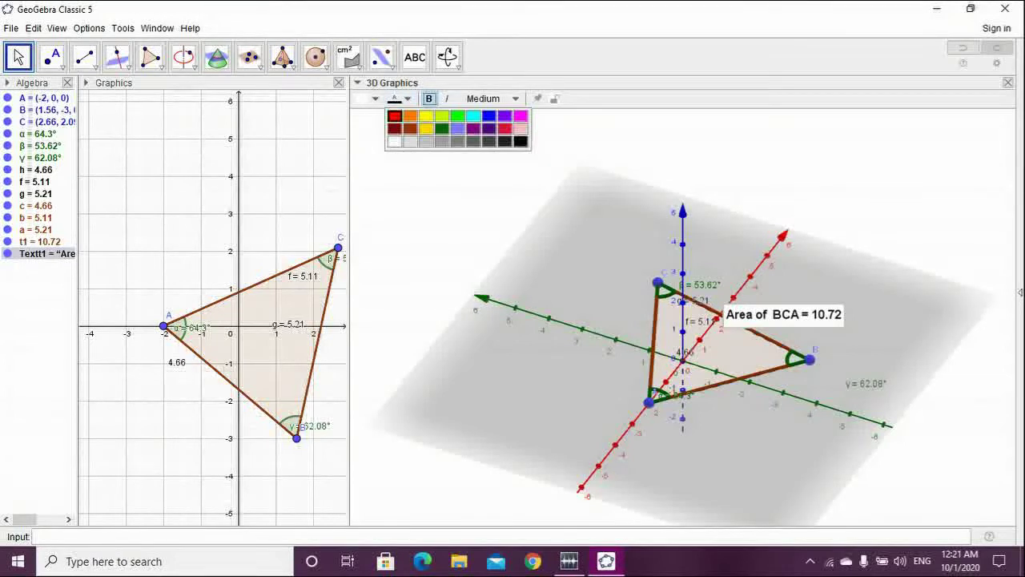
click(395, 117)
click(476, 192)
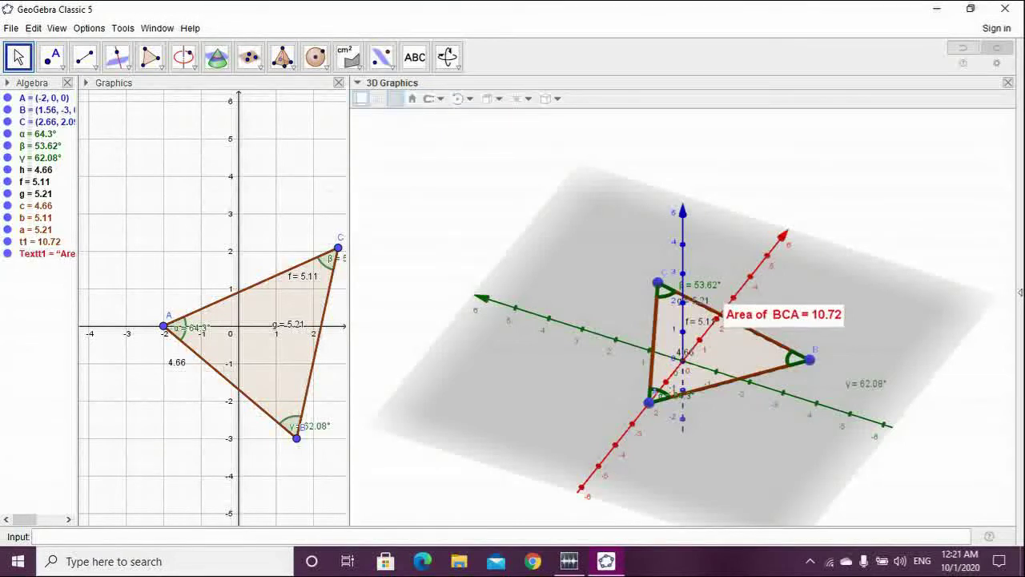
Dismiss the label's options menu, briefly pick the Volume measurement tool, and return to Move
right_click(833, 319)
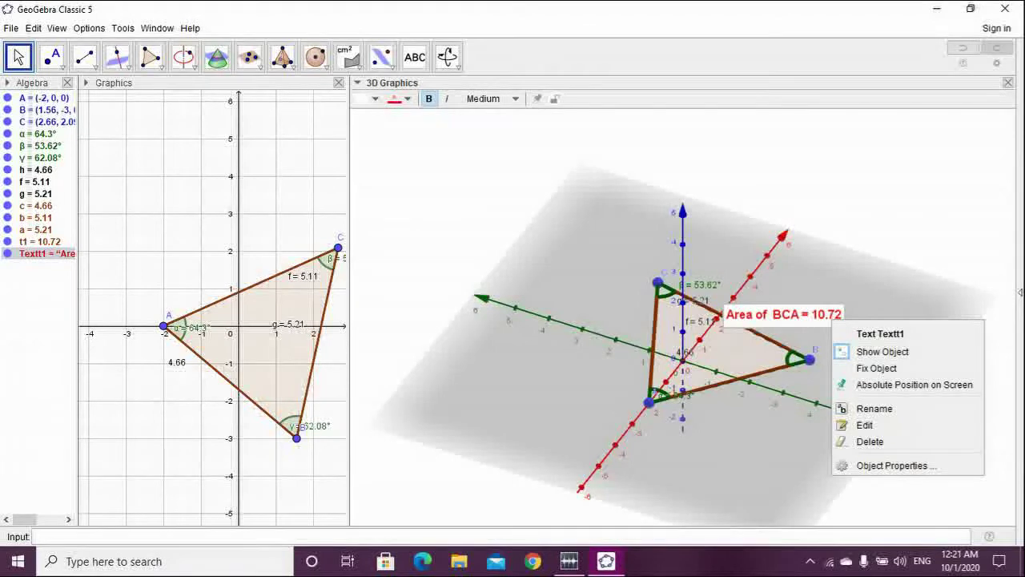
key(Escape)
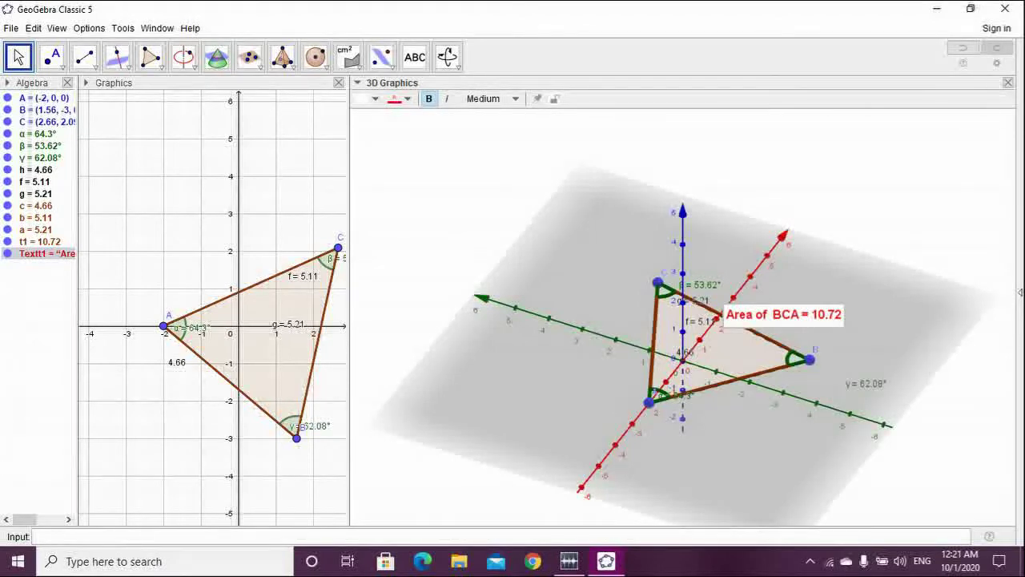
click(346, 57)
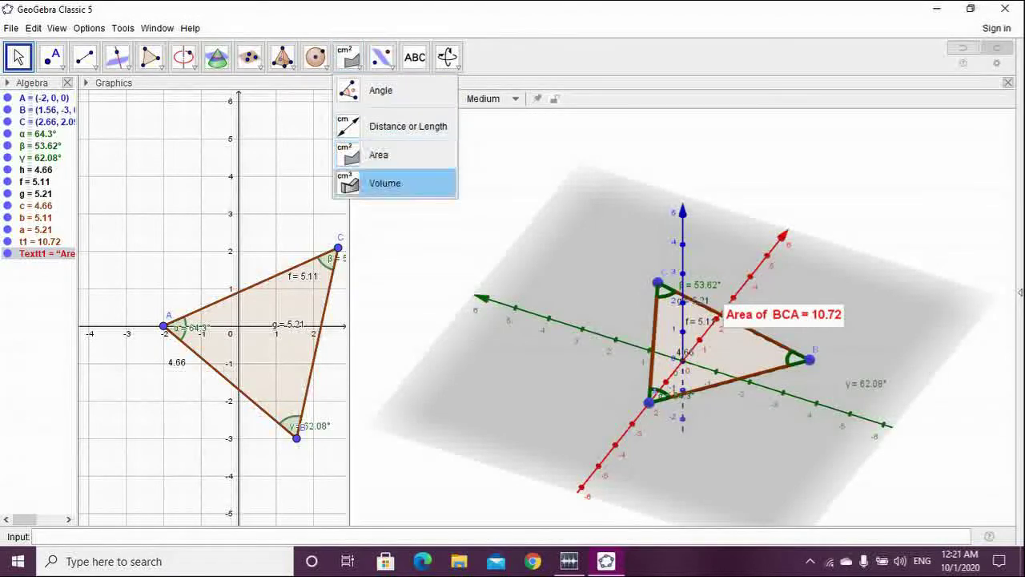
click(384, 182)
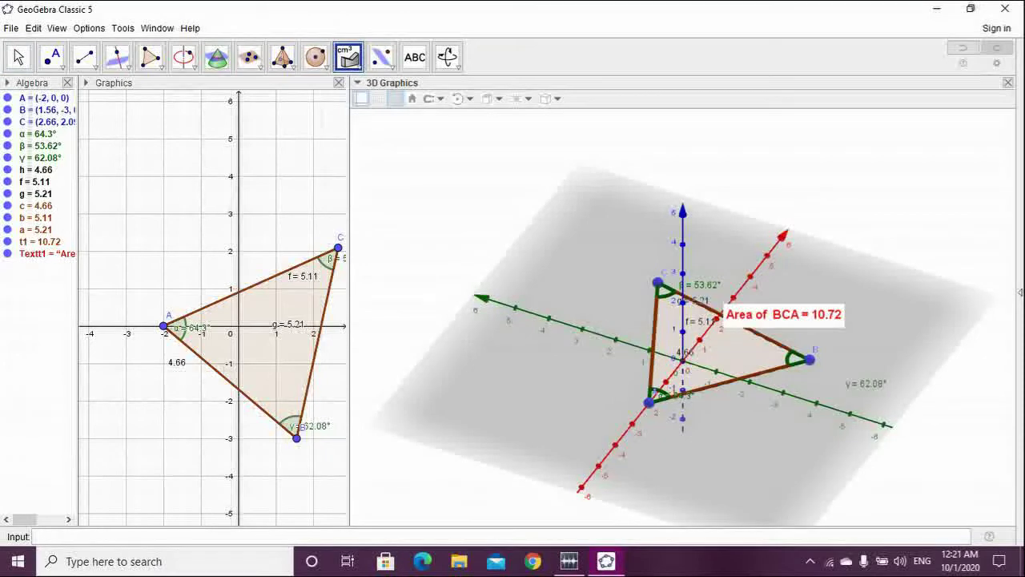
click(18, 56)
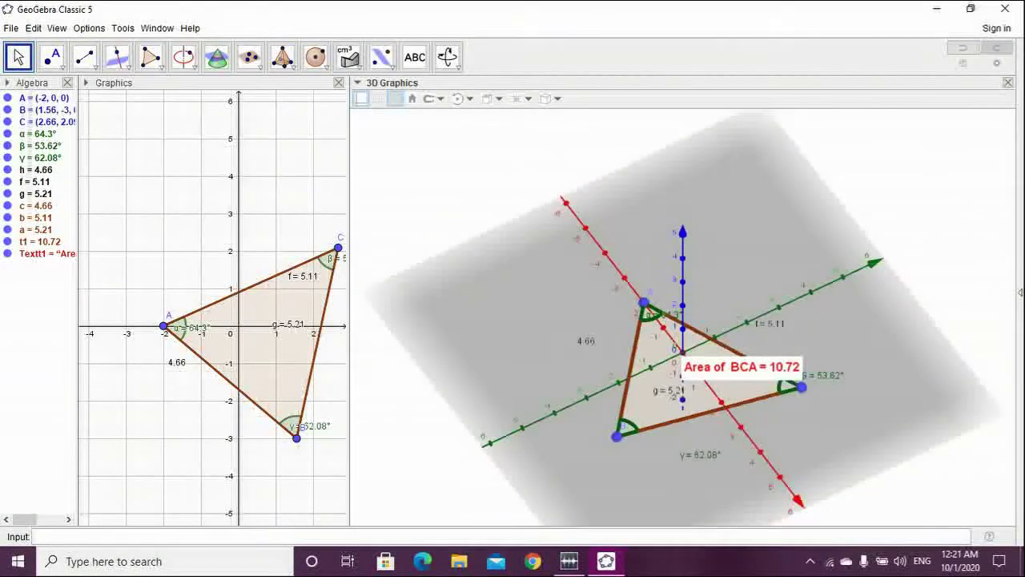
Move the area label aside, then select all objects with Ctrl+A and delete them
drag(742, 367, 787, 350)
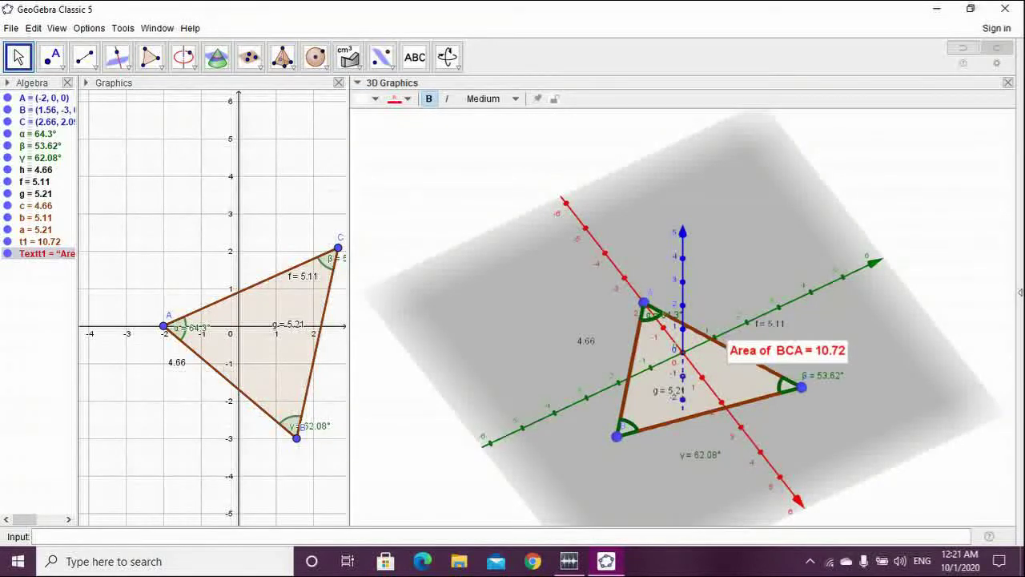
key(ctrl+a)
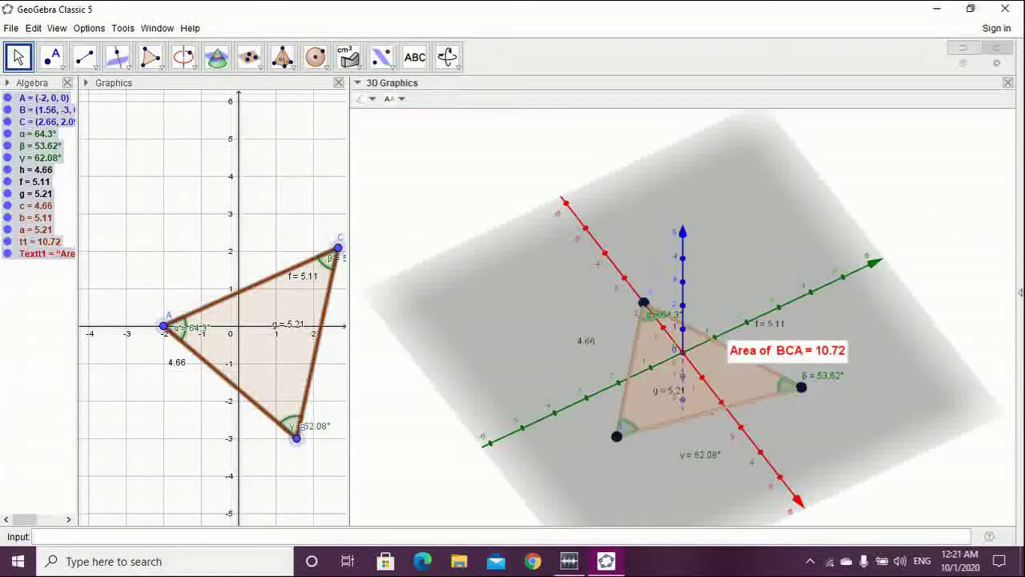
key(Delete)
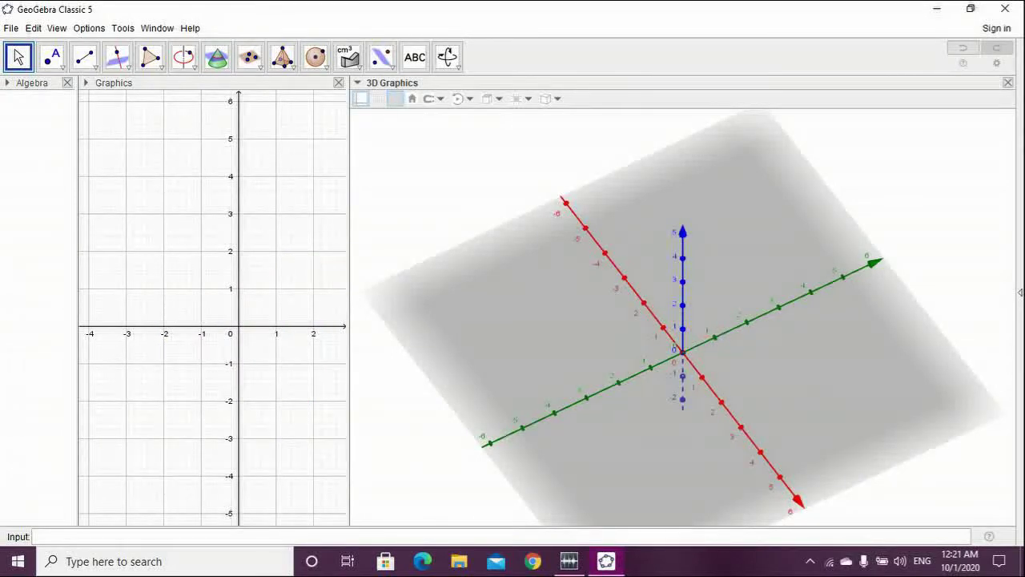
click(355, 68)
click(356, 68)
drag(496, 241, 478, 218)
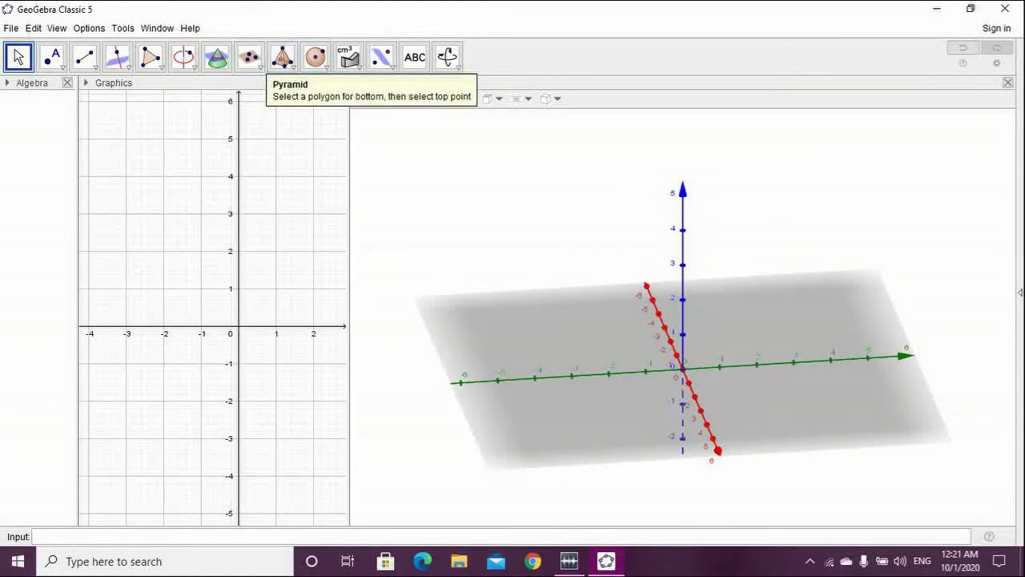
Build a cube on the edge from the origin to (0, 2, 0), giving volume 8
click(282, 57)
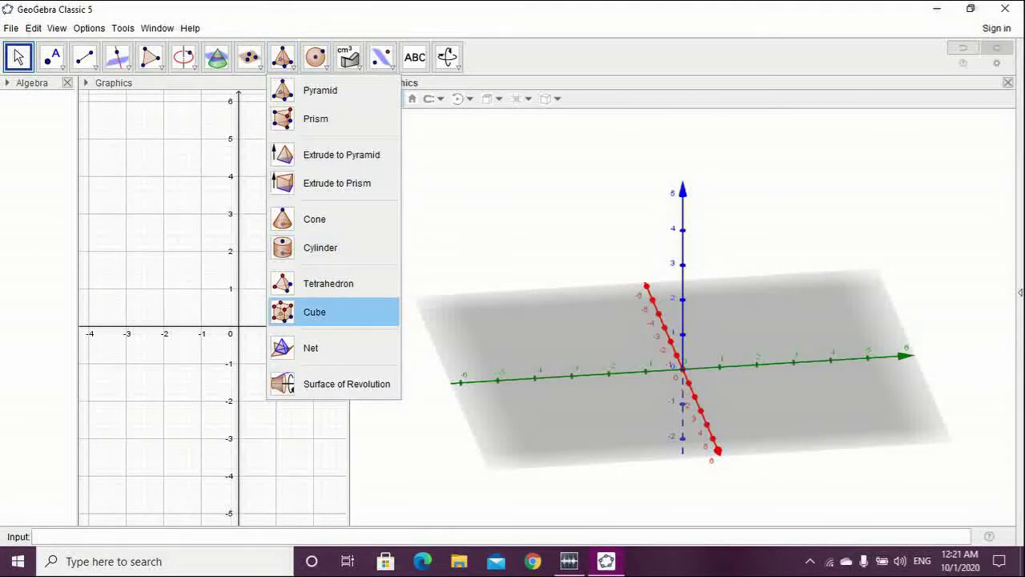
click(343, 312)
click(682, 369)
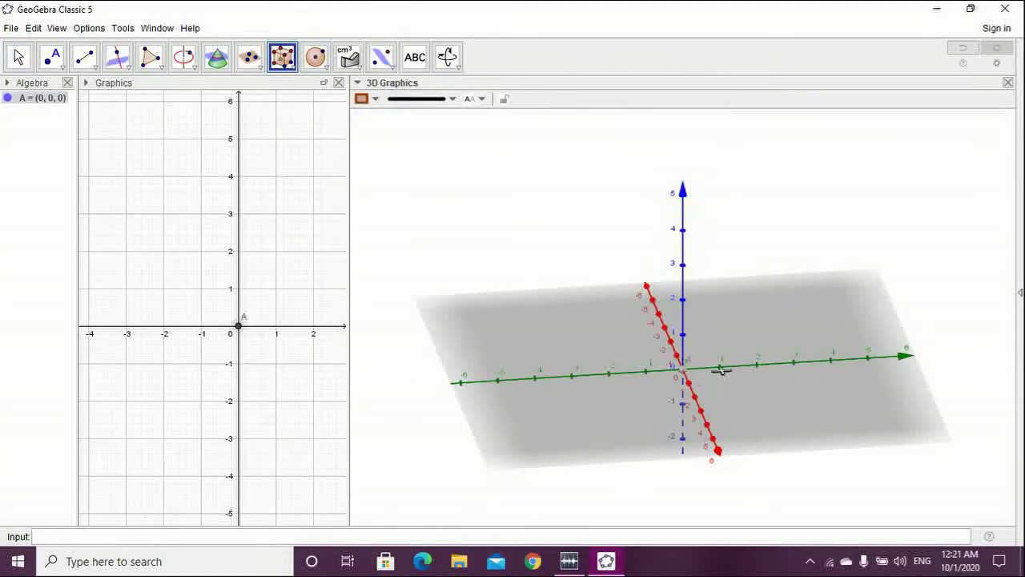
click(757, 363)
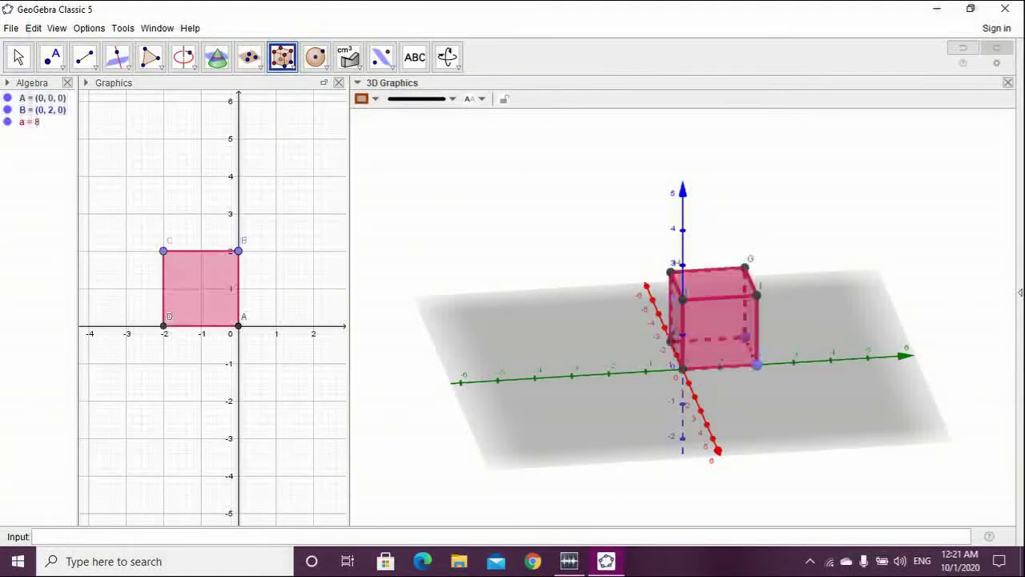
click(19, 56)
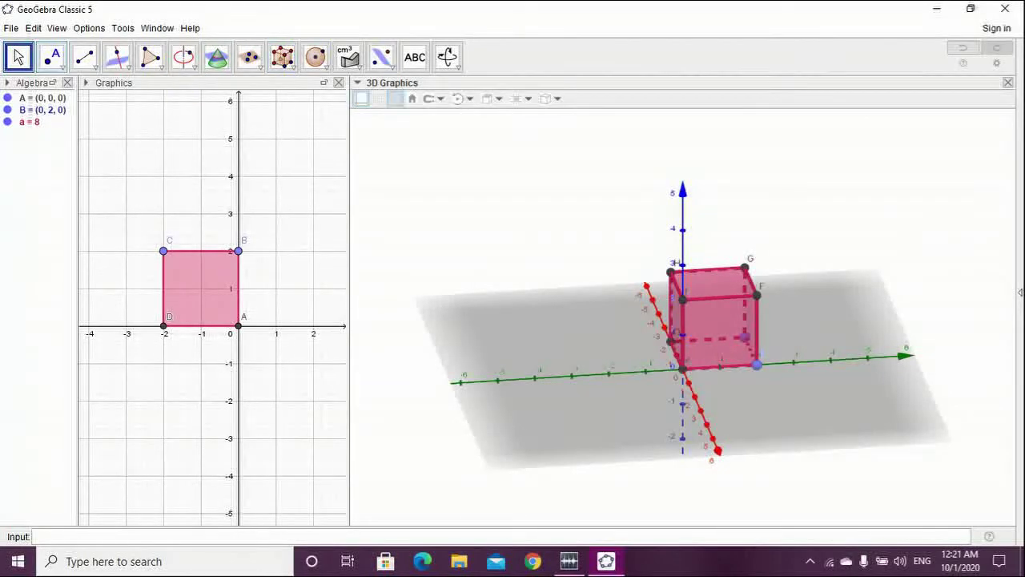
drag(593, 241, 760, 242)
Label the cube with 'Volume of a = 8', then select everything and delete it
click(348, 57)
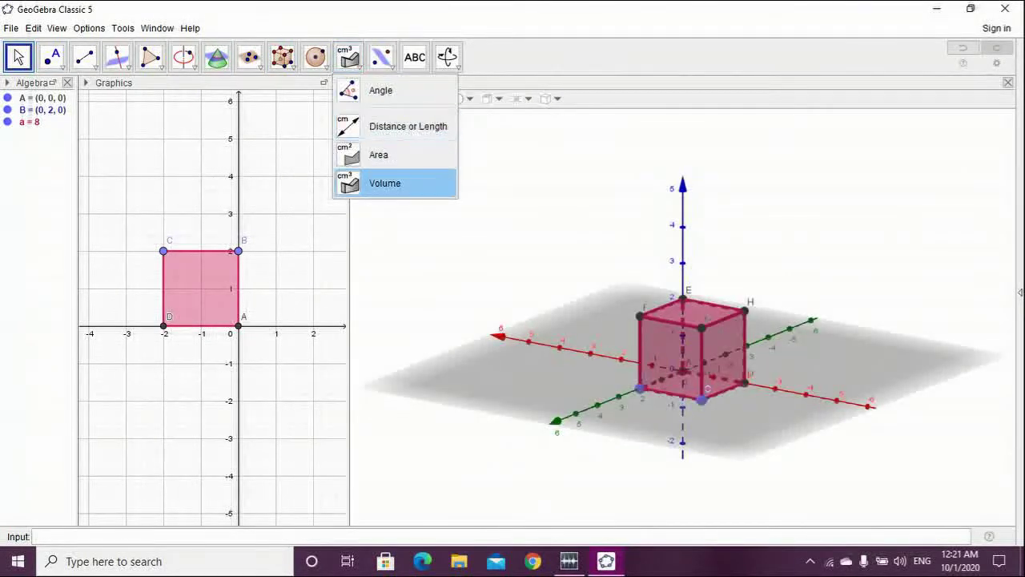
click(377, 183)
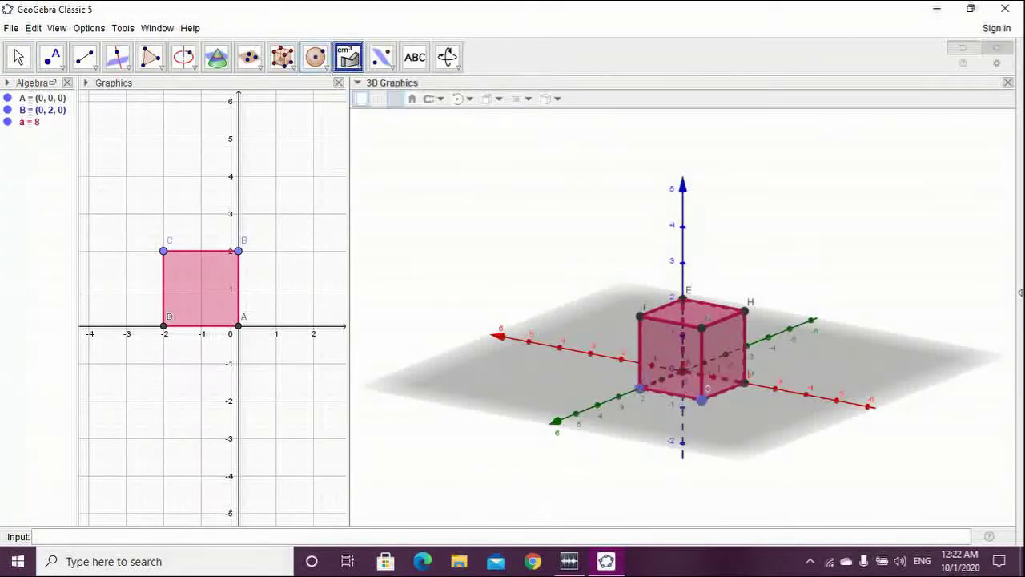
click(703, 330)
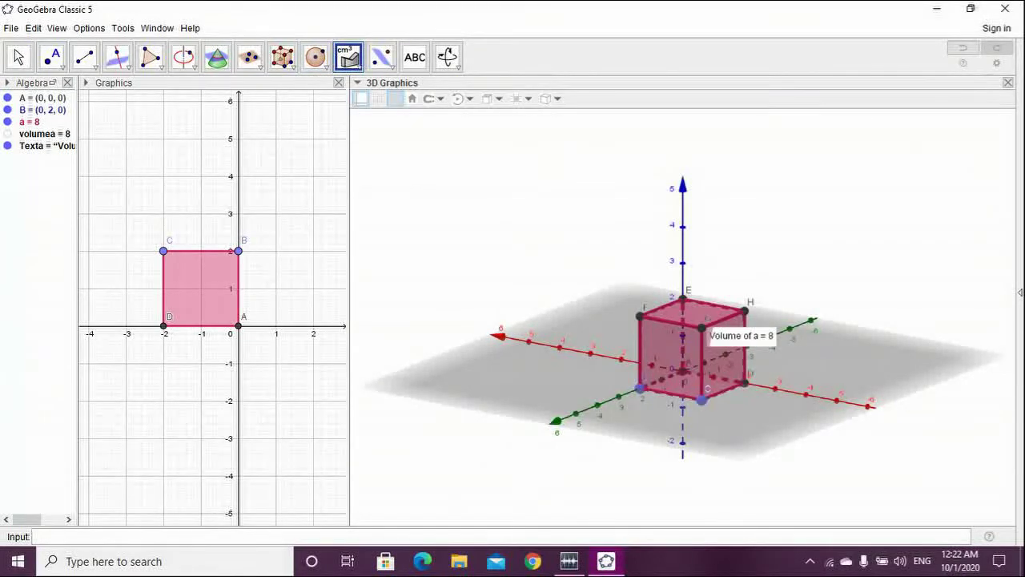
click(18, 56)
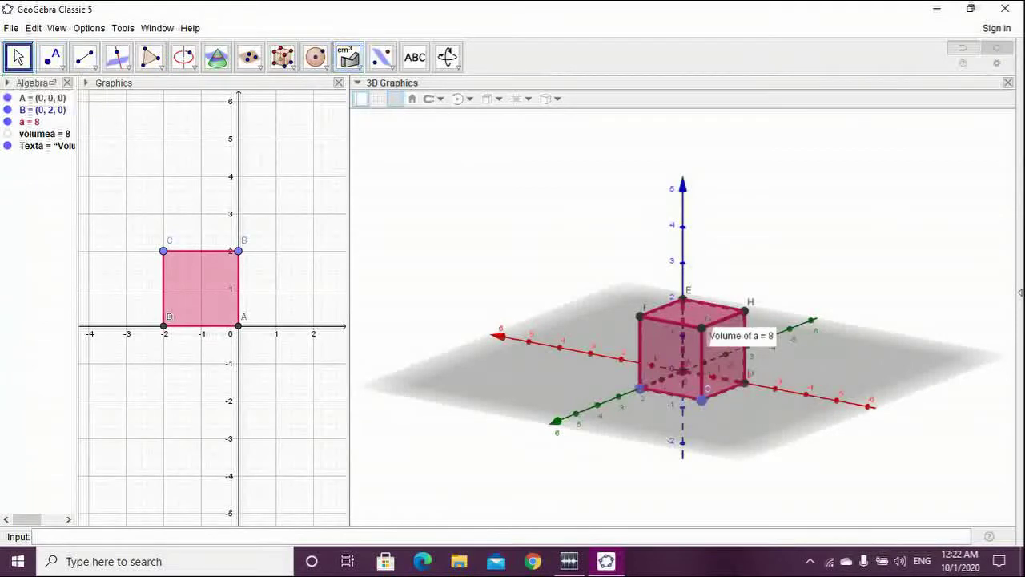
drag(742, 335, 863, 367)
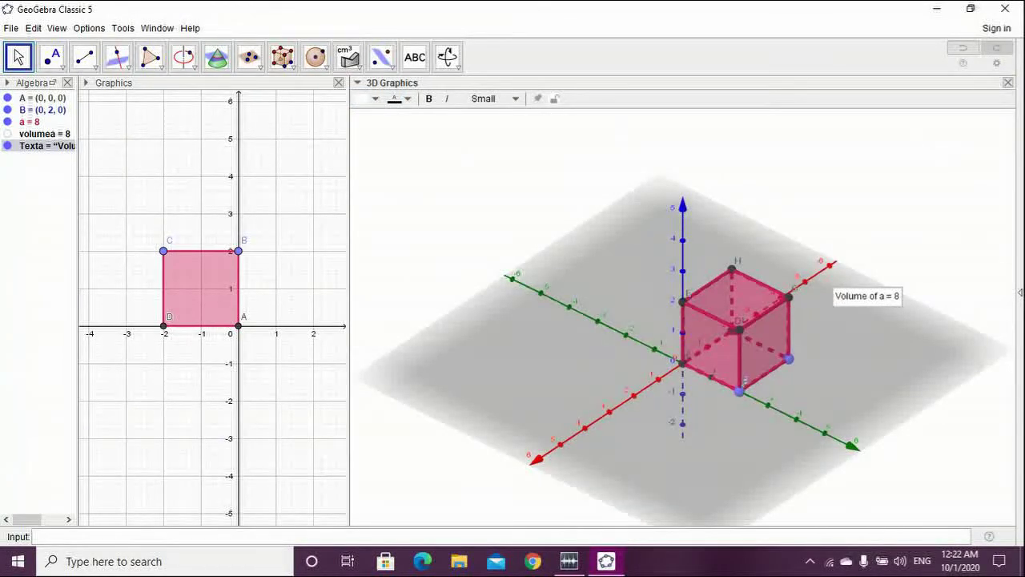
mouse_move(735, 288)
mouse_down()
mouse_move(718, 316)
mouse_move(576, 293)
mouse_move(583, 277)
mouse_move(749, 273)
mouse_up()
key(ctrl+a)
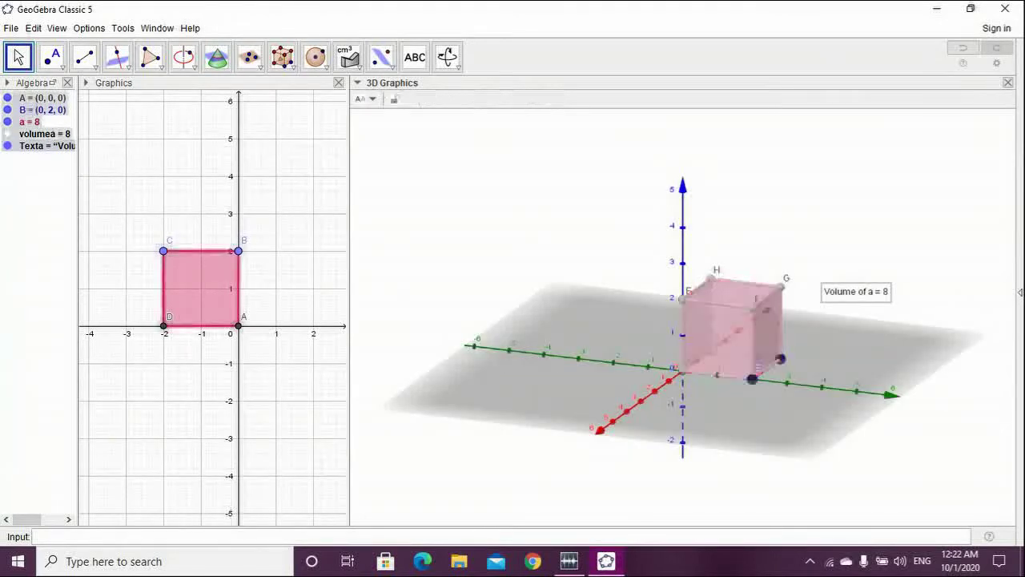
key(Delete)
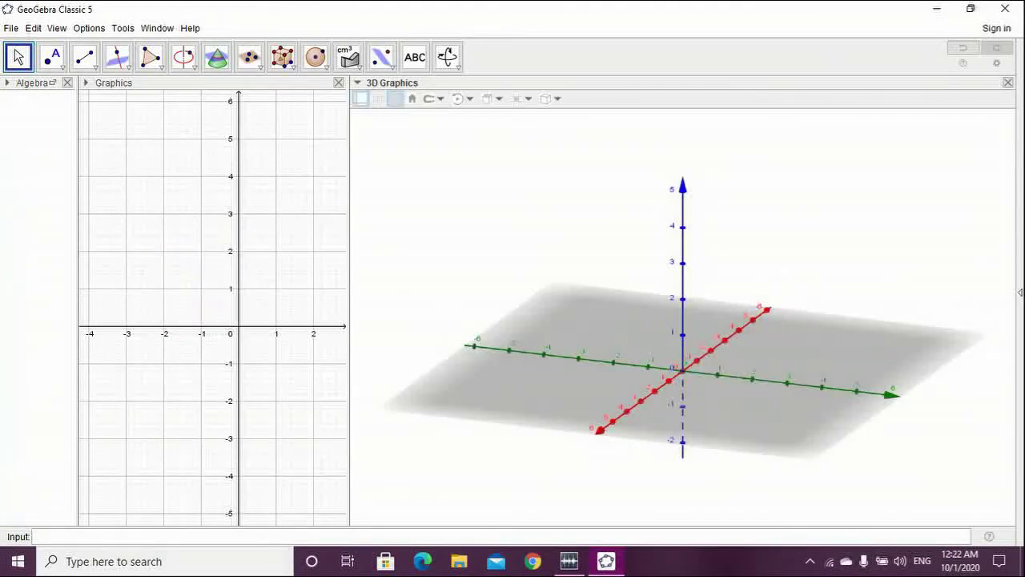
Create a radius-3 cylinder from the origin to (0, 0, 3)
click(282, 56)
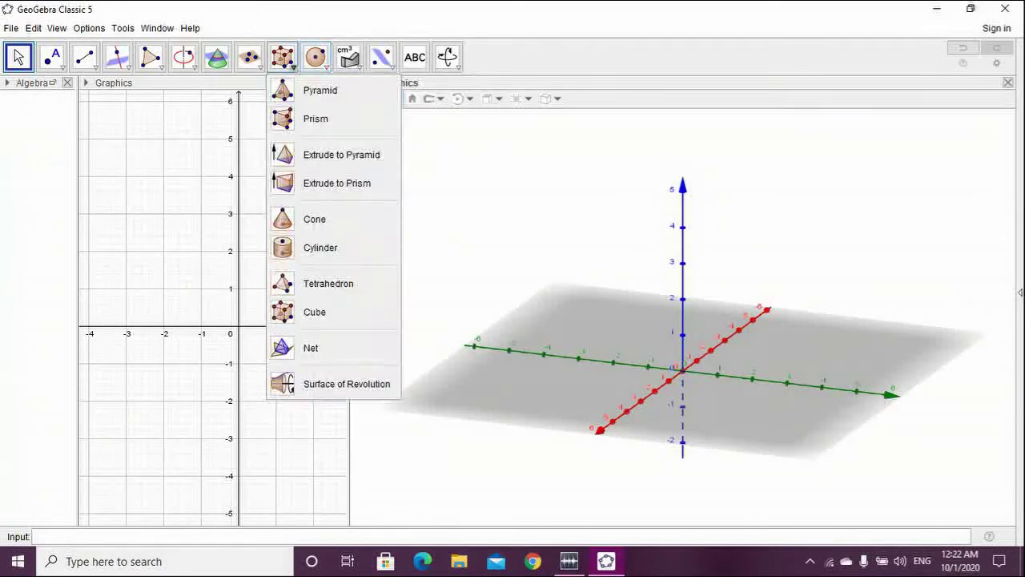
click(320, 248)
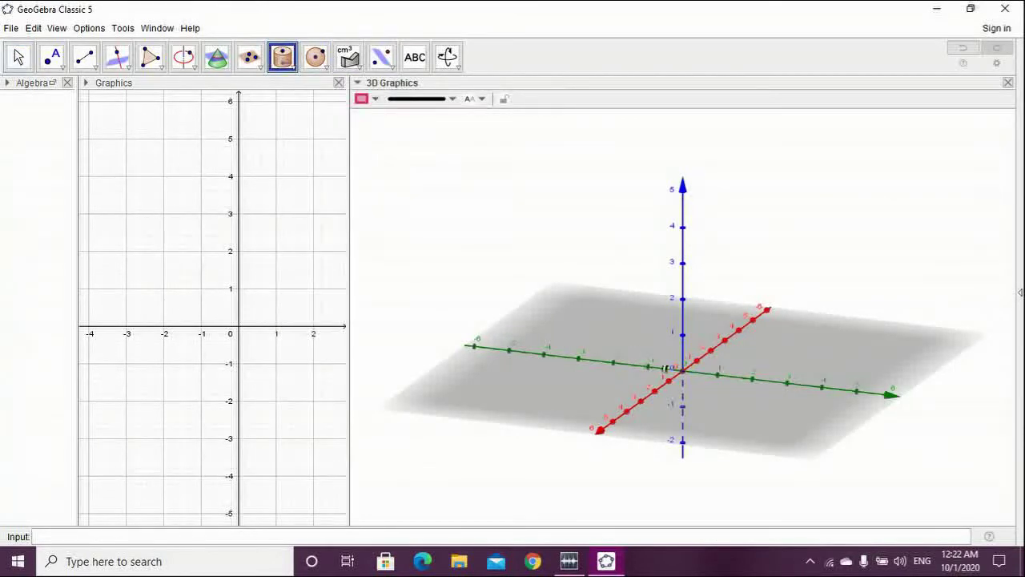
click(683, 369)
click(682, 263)
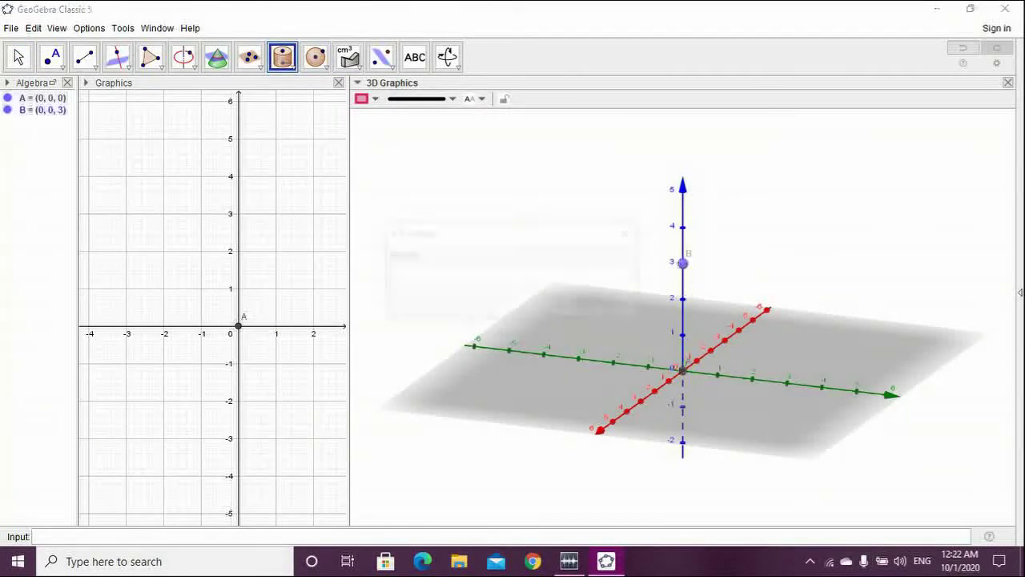
text(3)
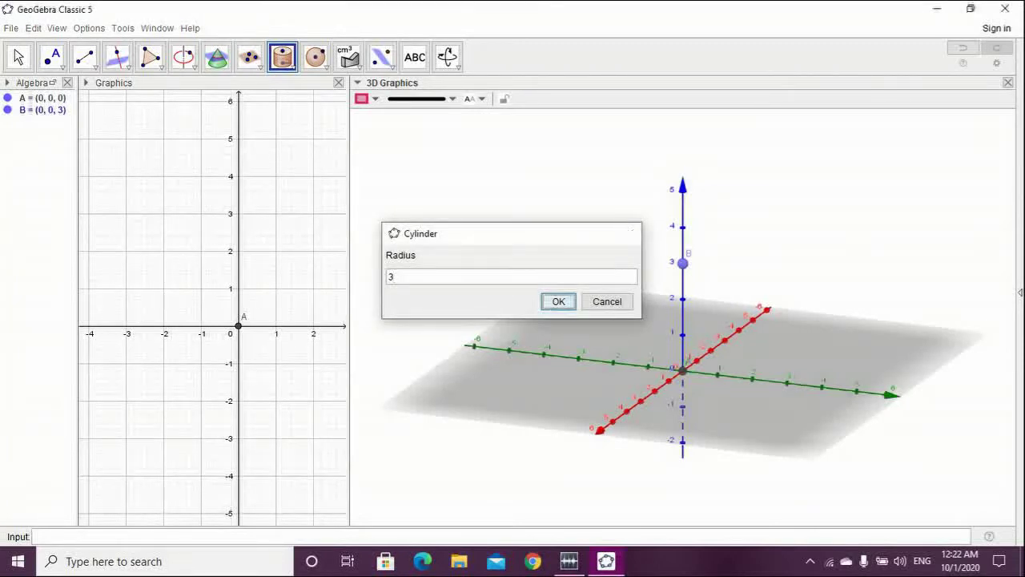
key(Return)
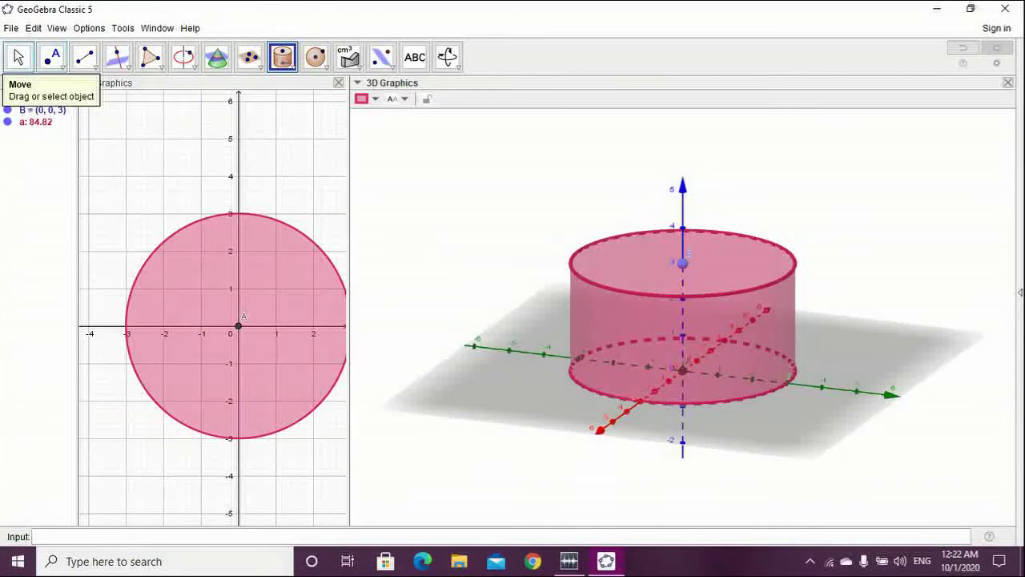
Drag the top point B up the z-axis to (0, 0, 4), making the volume 113.1
click(18, 57)
drag(528, 360, 690, 316)
click(683, 271)
double_click(683, 271)
double_click(683, 300)
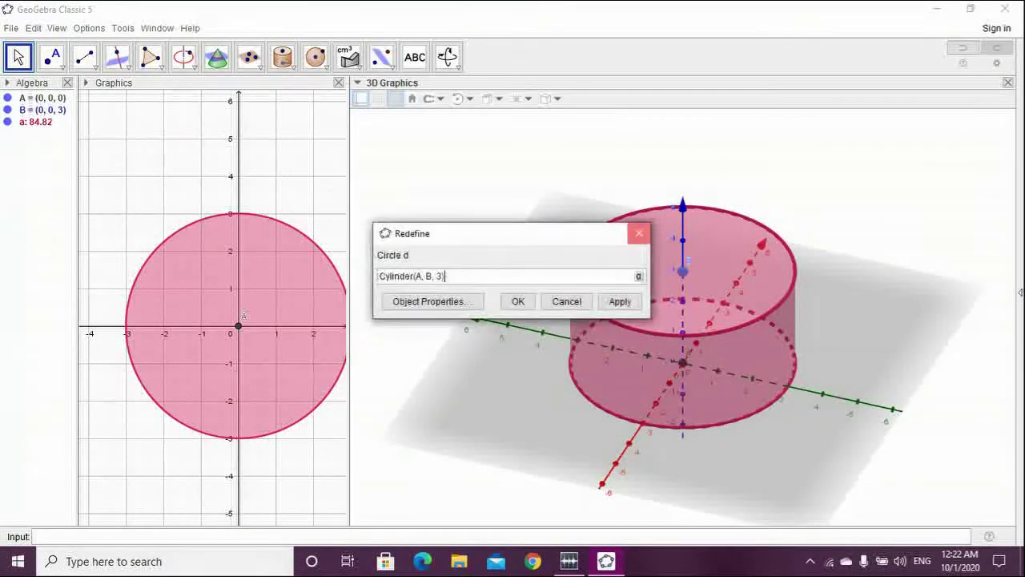
click(639, 233)
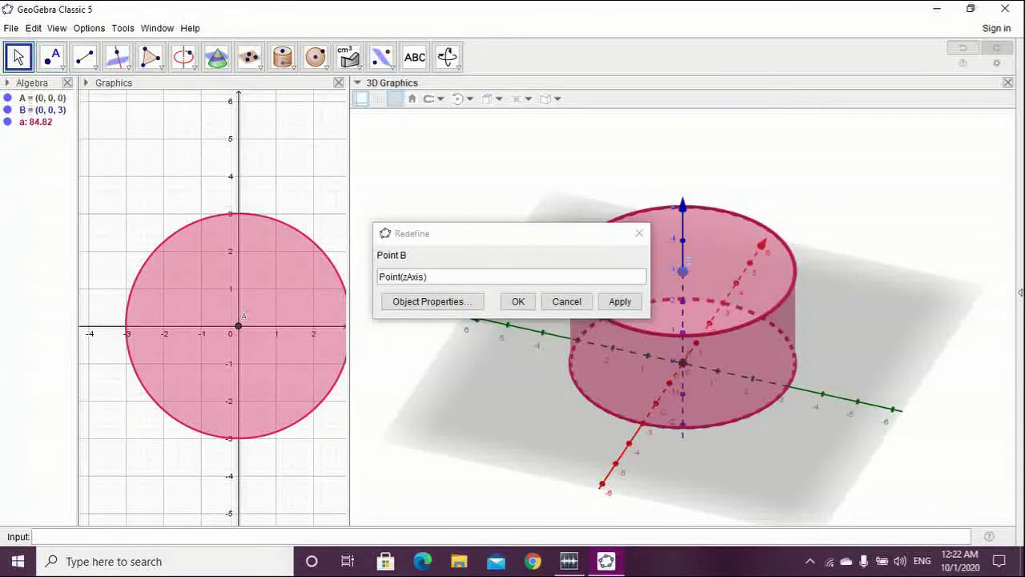
click(640, 233)
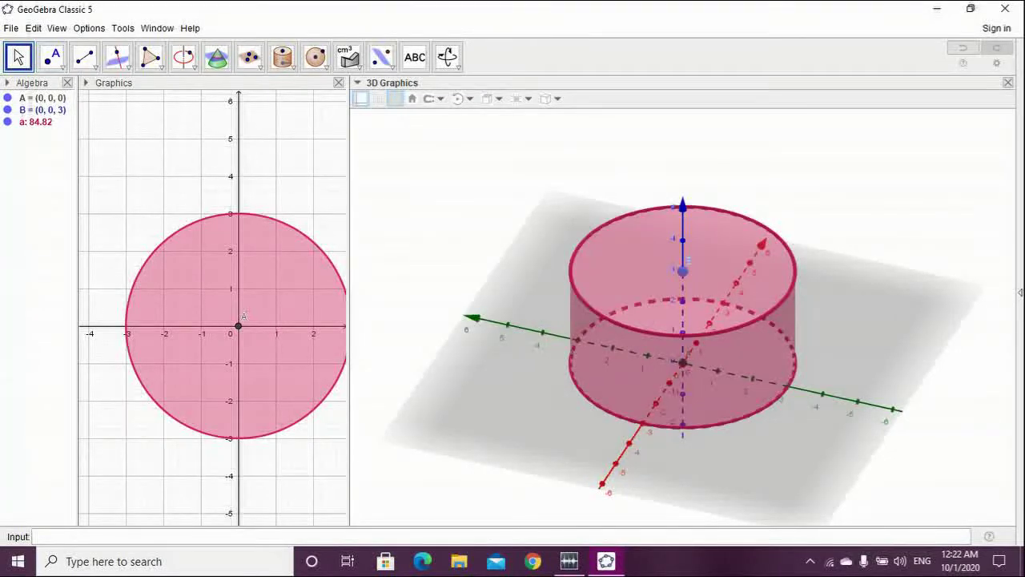
drag(683, 270, 683, 239)
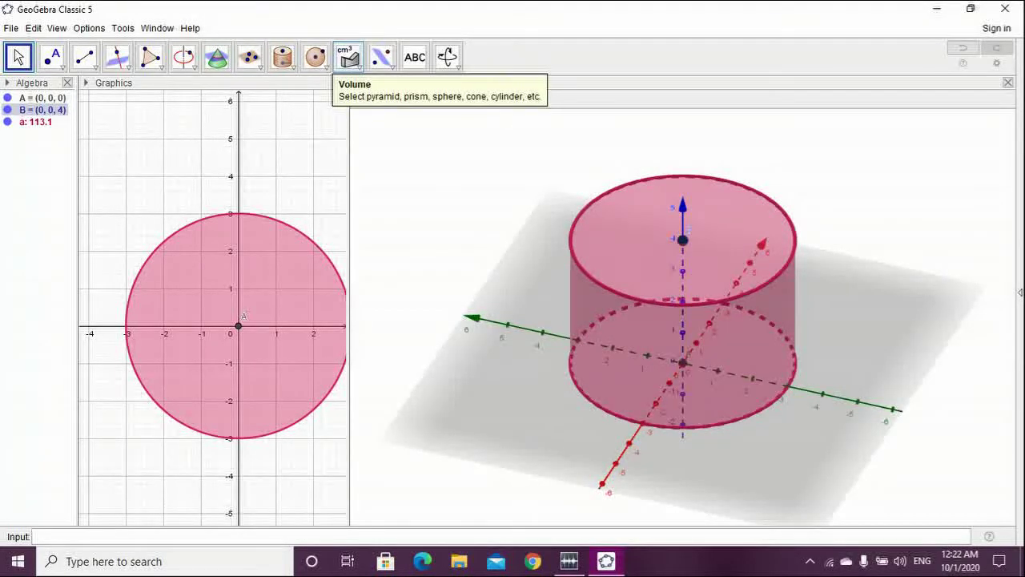
Add the cylinder's 'Volume of a = 113.1' label above it and drag top point B
click(349, 56)
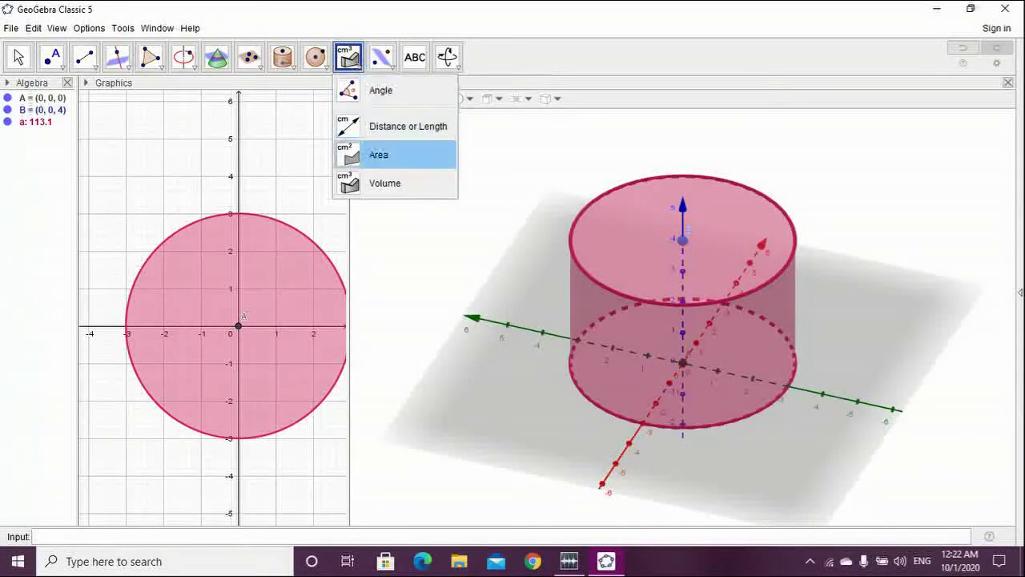
click(385, 183)
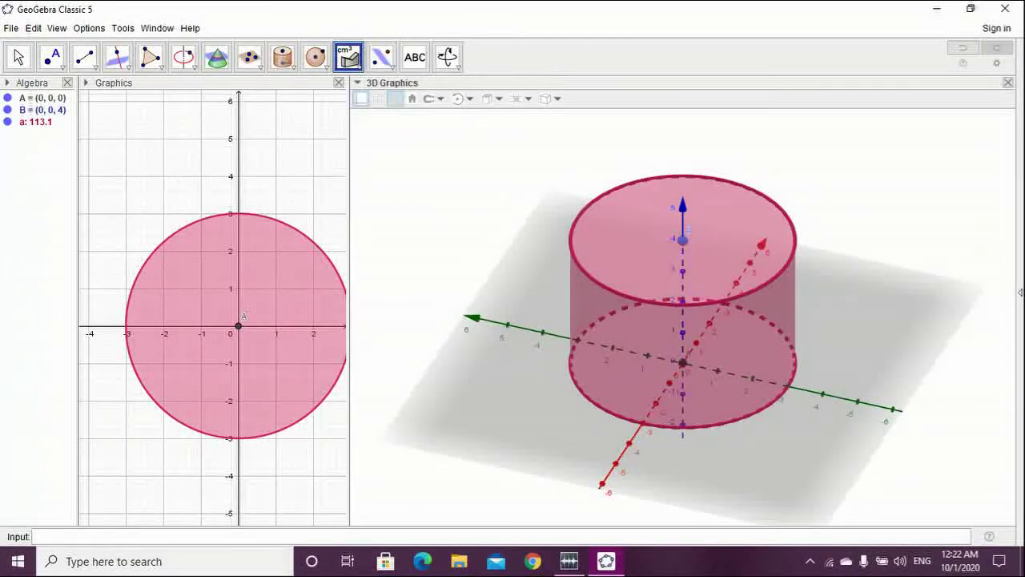
click(726, 226)
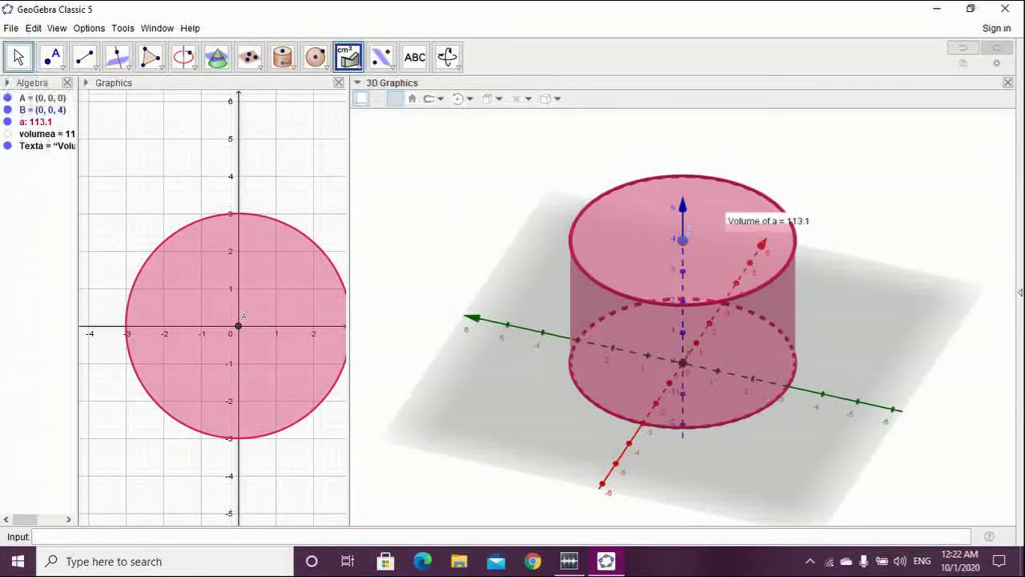
click(18, 57)
drag(609, 376, 672, 388)
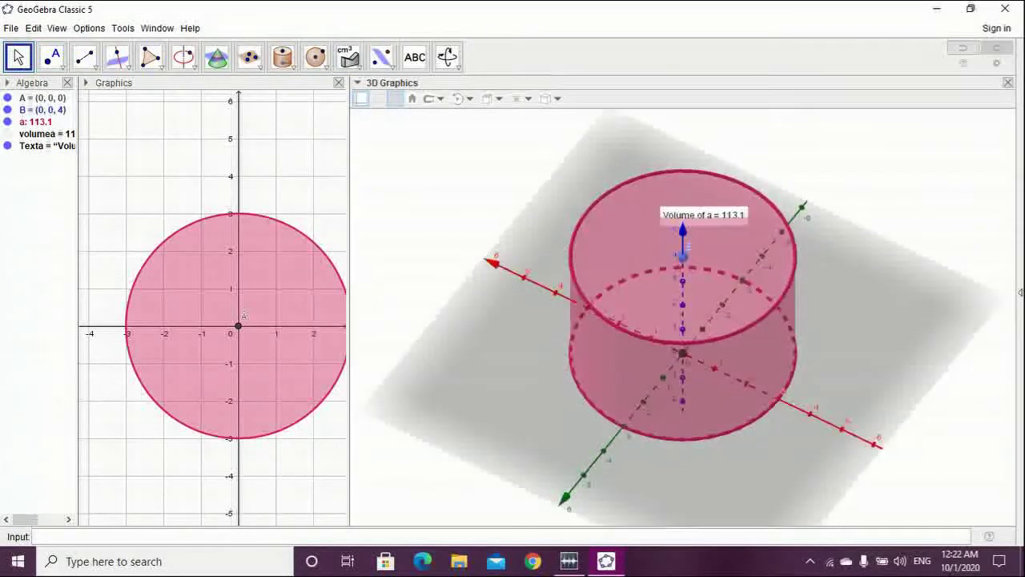
drag(704, 215, 751, 179)
mouse_move(682, 255)
mouse_down()
mouse_move(682, 354)
mouse_move(682, 230)
mouse_move(682, 304)
mouse_move(682, 256)
mouse_up()
Make the volume label text Large and bold
click(32, 145)
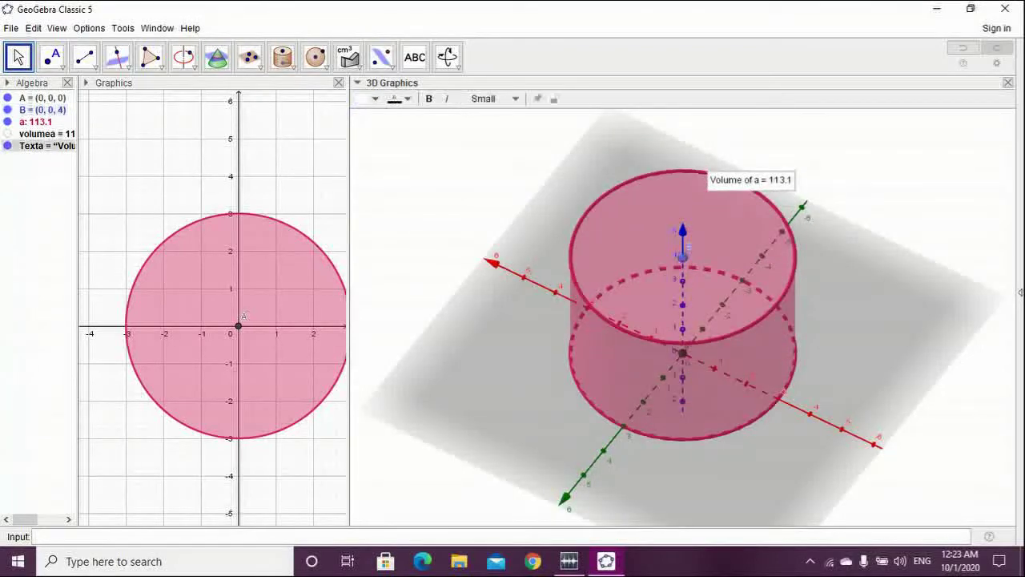
click(488, 98)
click(479, 180)
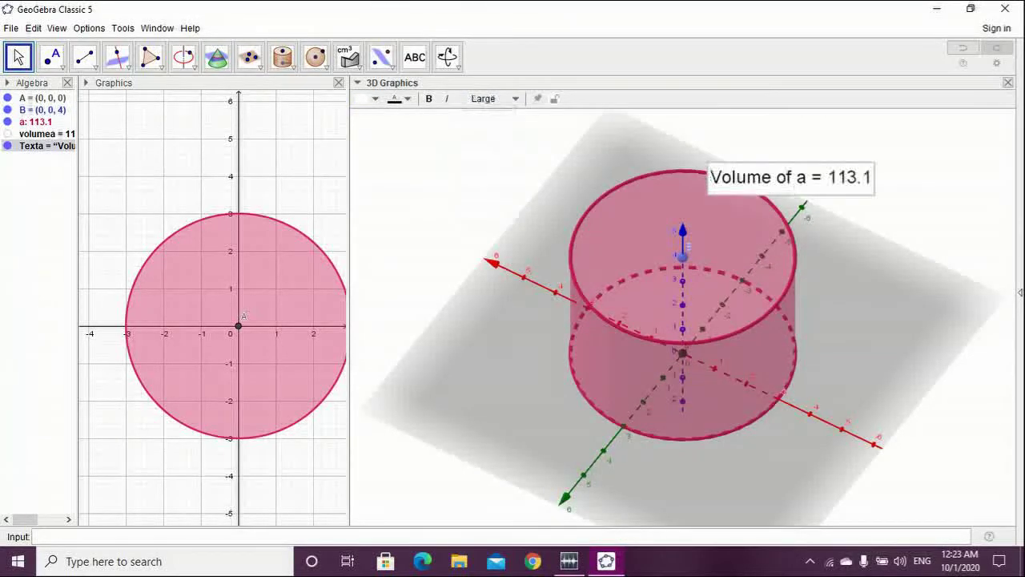
click(430, 98)
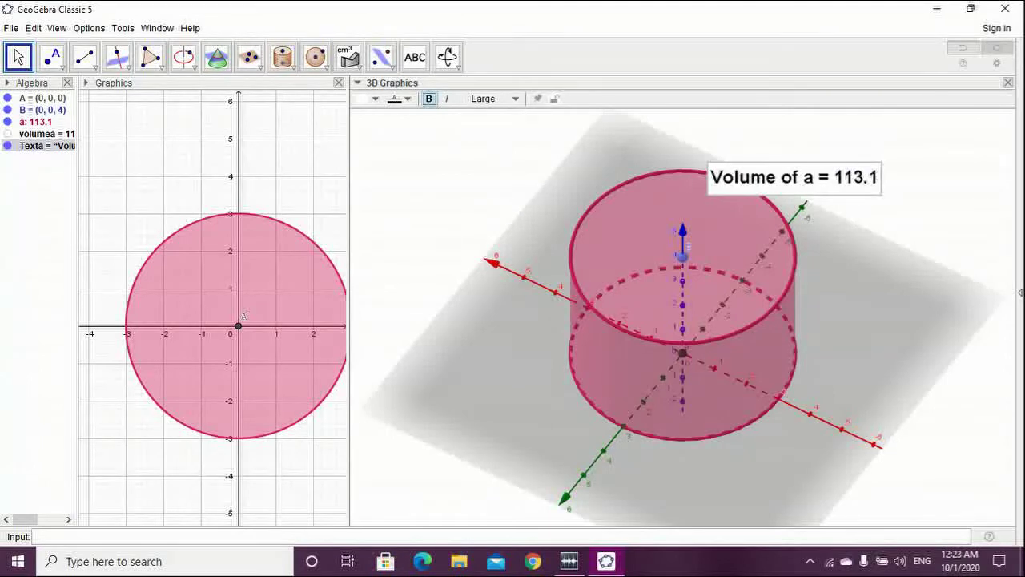
Lower point B slightly to shorten the cylinder, then select every object
click(473, 156)
mouse_move(683, 257)
mouse_down()
mouse_move(682, 343)
mouse_move(683, 231)
mouse_move(683, 323)
mouse_move(682, 255)
mouse_up()
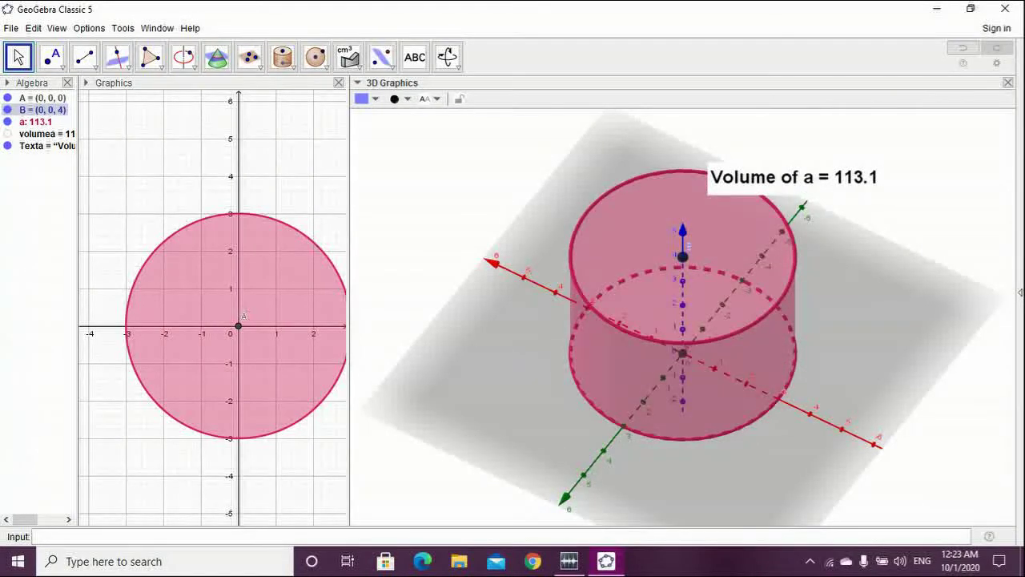
click(349, 57)
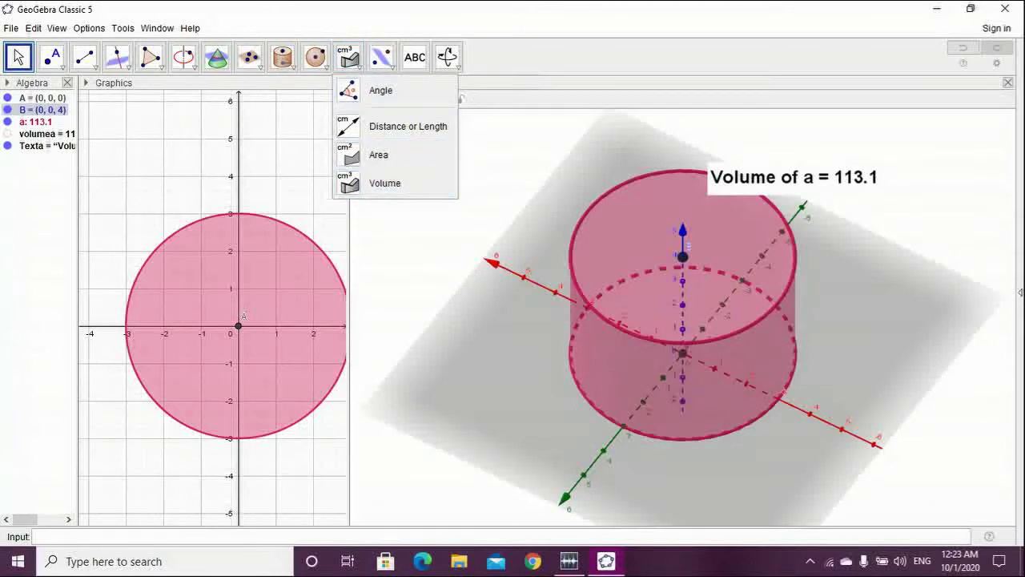
key(Escape)
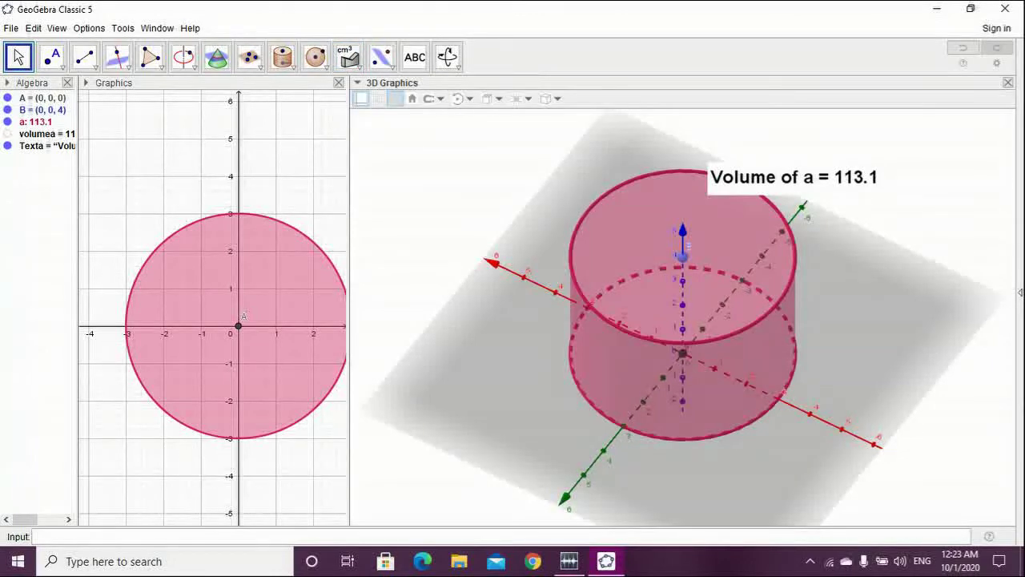
key(ctrl+a)
Delete all objects, then select Reflect about Plane and cancel it with Esc
key(Delete)
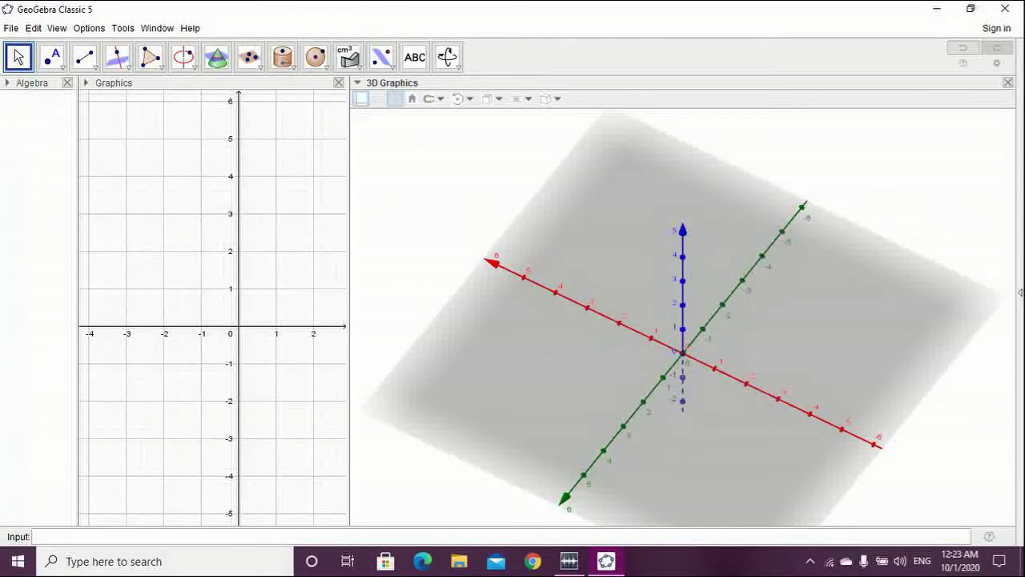
click(381, 56)
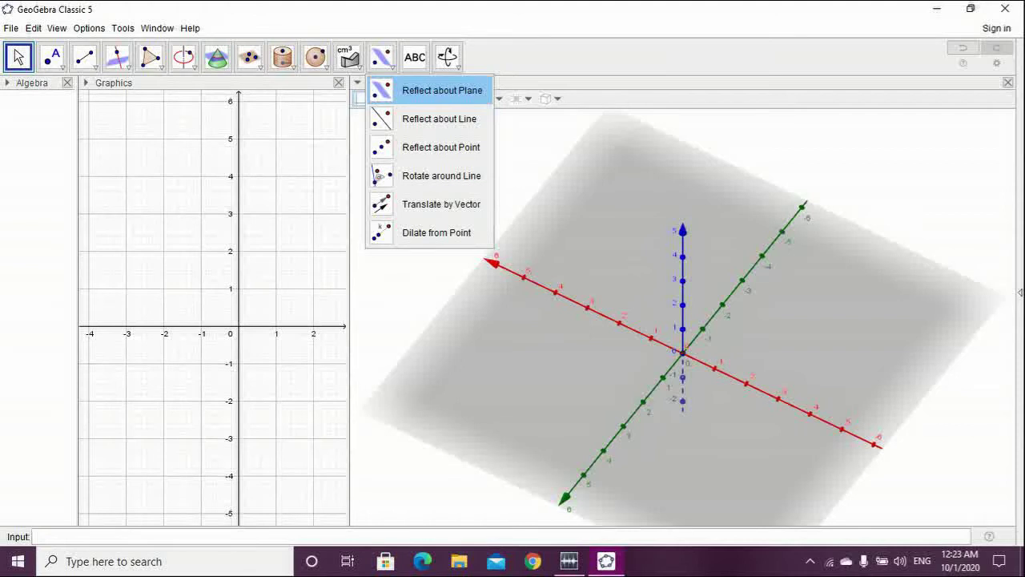
click(442, 90)
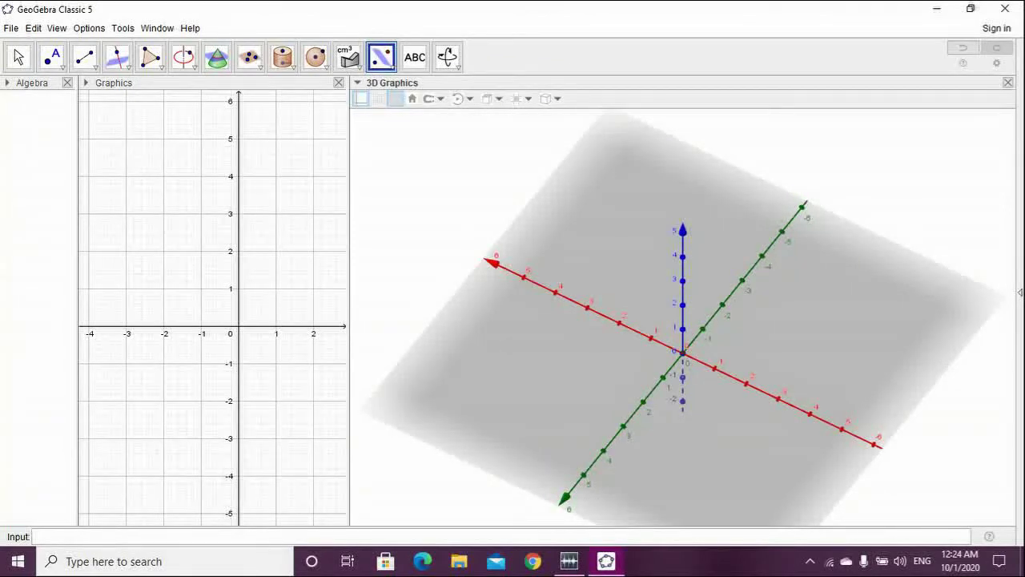
key(Escape)
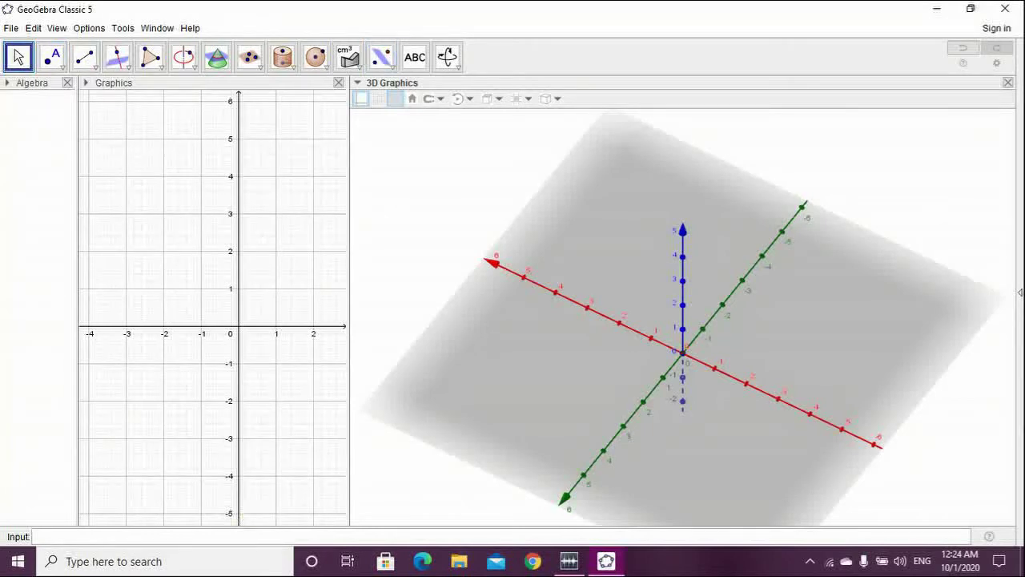
Enter x=y in the Input bar to create plane eq1: x - y = 0 and orbit to inspect it
text(x^2)
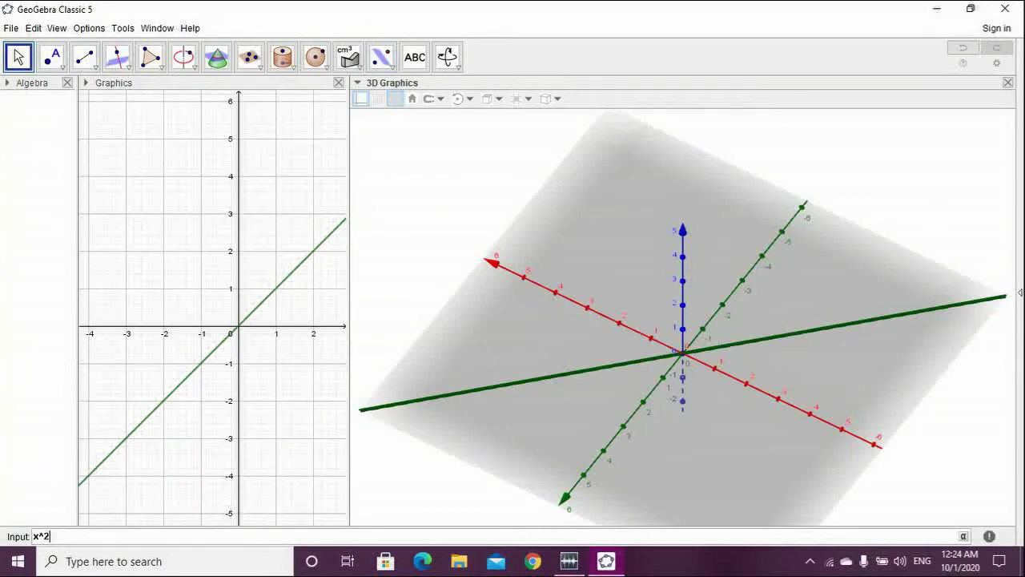
key(BackSpace)
key(BackSpace)
key(BackSpace)
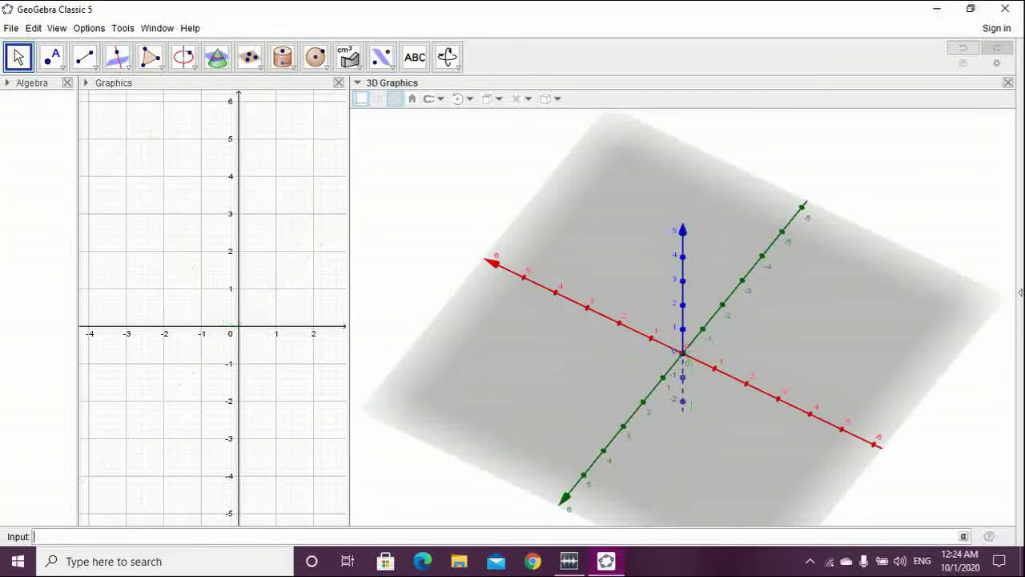
text(x=y)
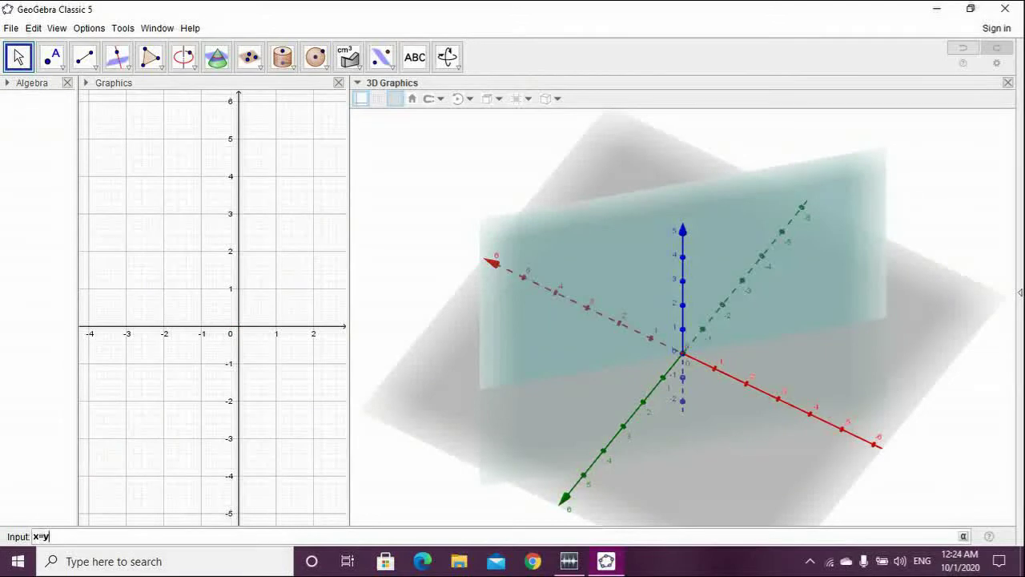
key(Return)
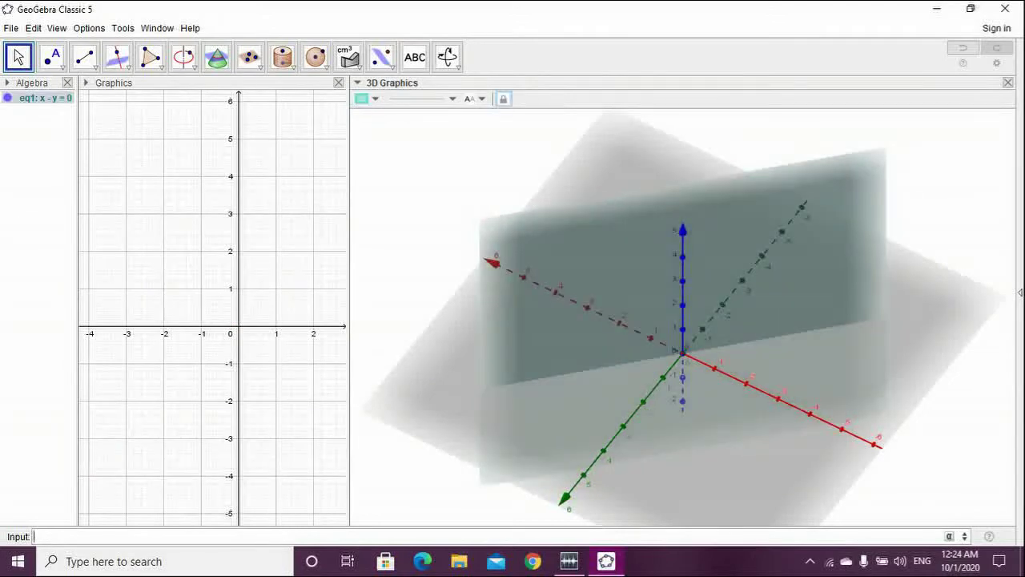
click(212, 240)
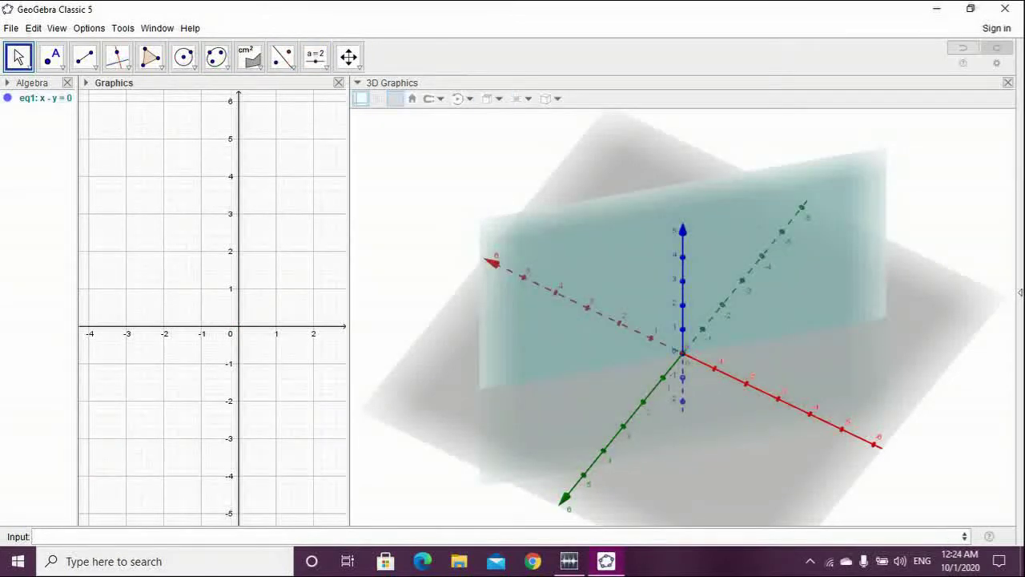
click(496, 176)
drag(609, 321, 681, 313)
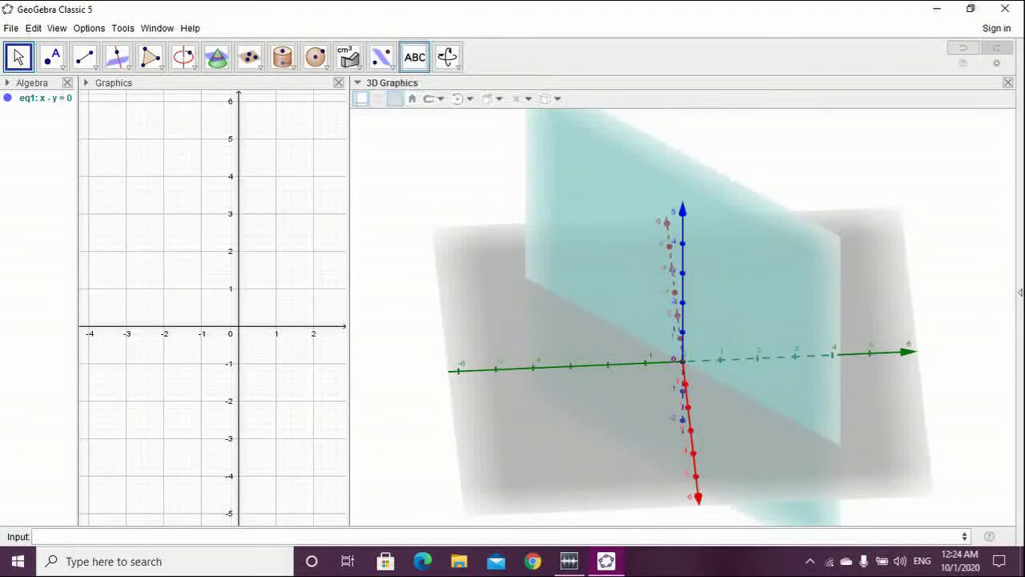
Start a text object in Graphics, then close the empty text dialog
click(415, 57)
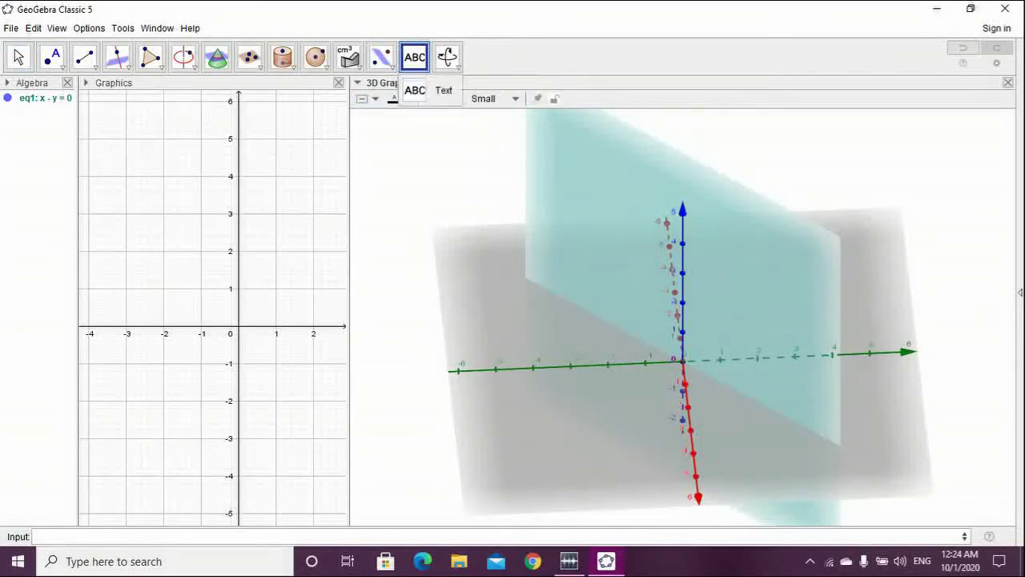
click(382, 57)
click(423, 66)
click(292, 180)
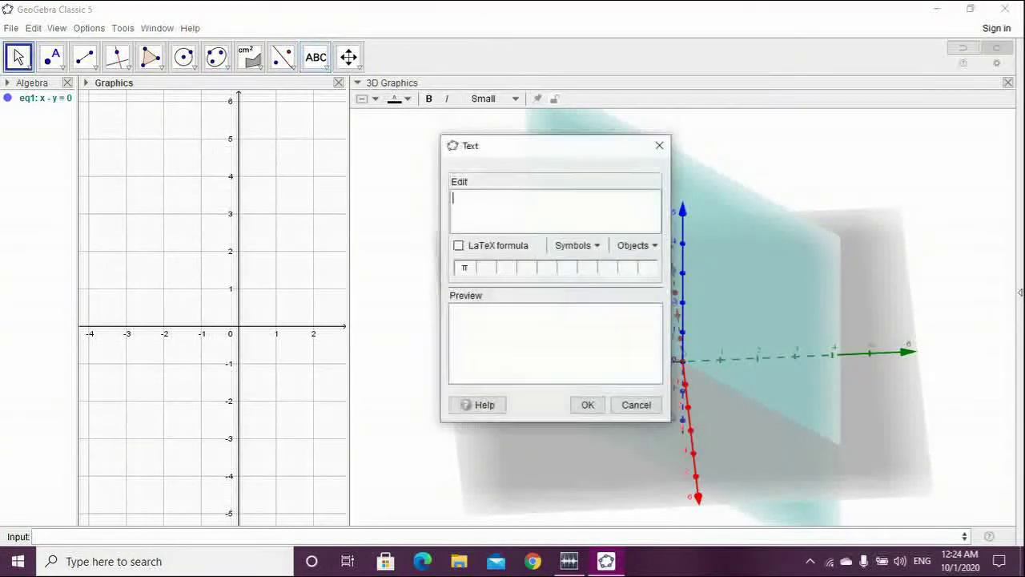
click(659, 145)
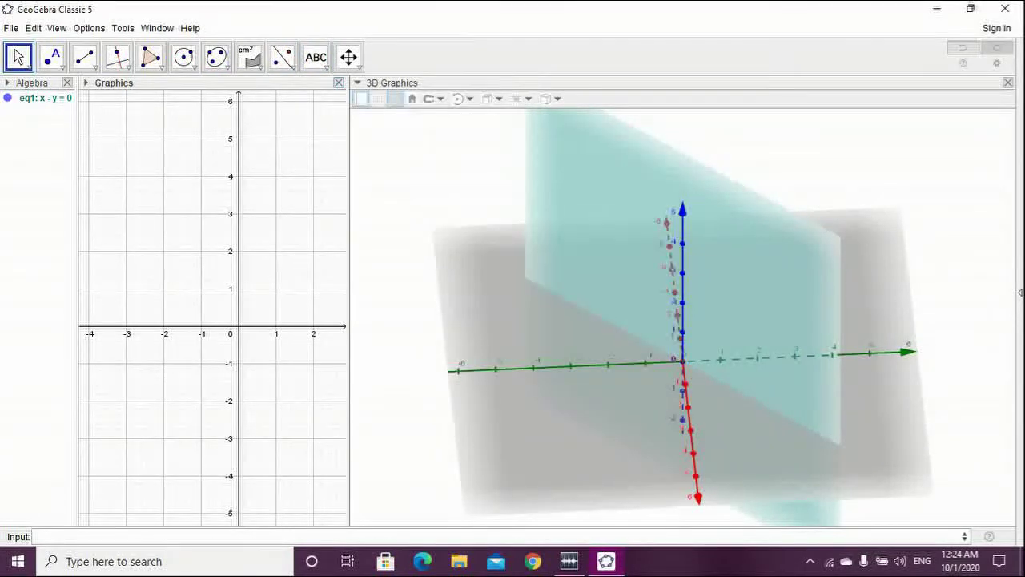
Insert the hoodie picture from Downloads into the Graphics view as an image
click(326, 68)
click(351, 146)
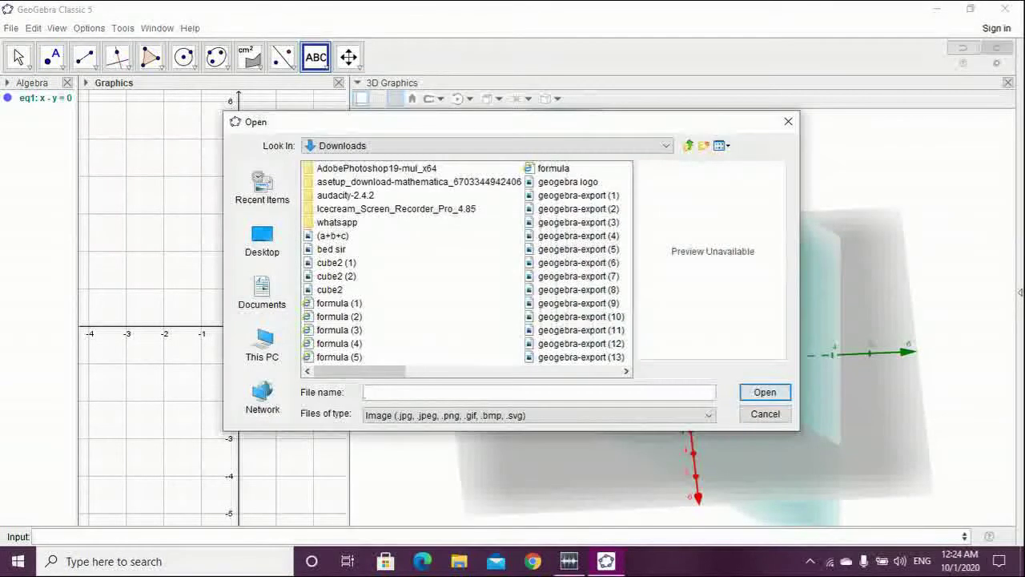
scroll(467, 263, down, 4)
scroll(467, 263, up, 1)
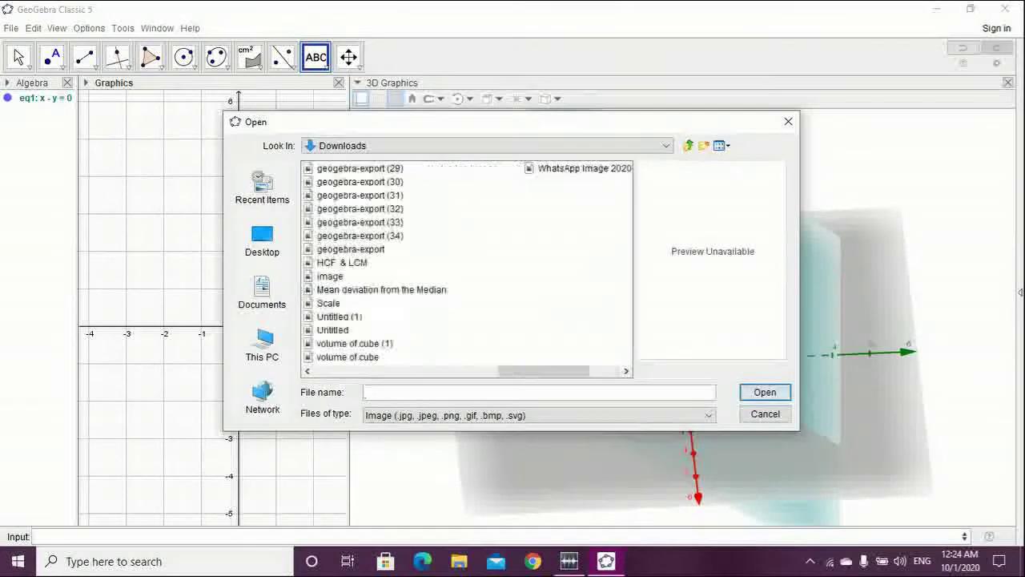
scroll(467, 263, down, 1)
click(513, 168)
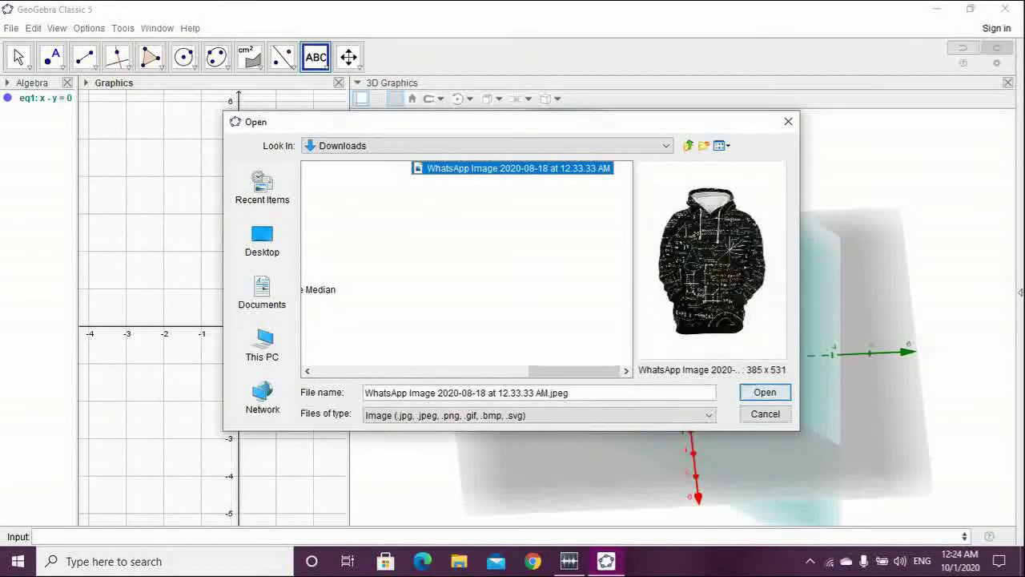
key(Return)
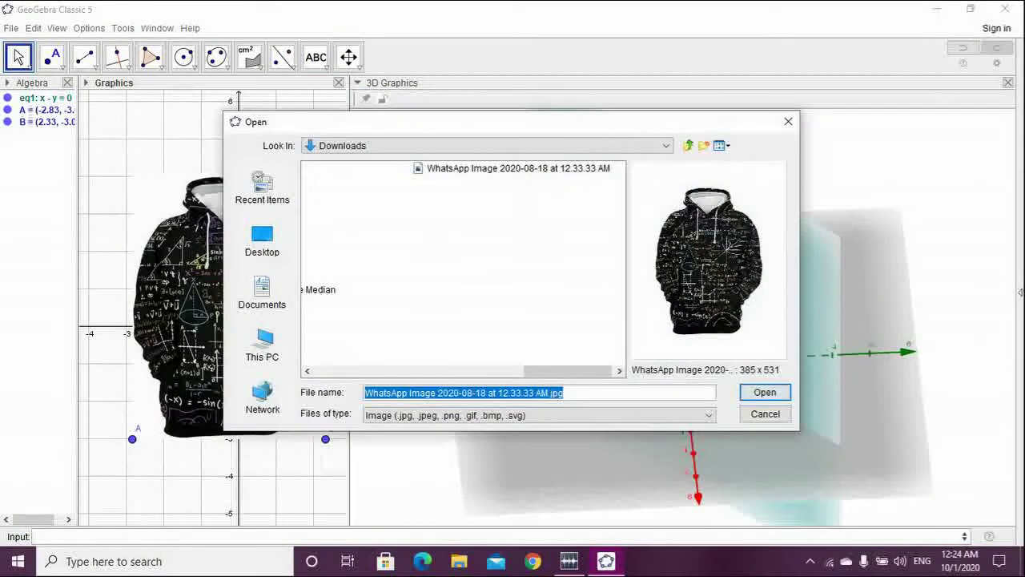
Dismiss the file dialog and drag the hoodie image up and left, widening Graphics
click(788, 122)
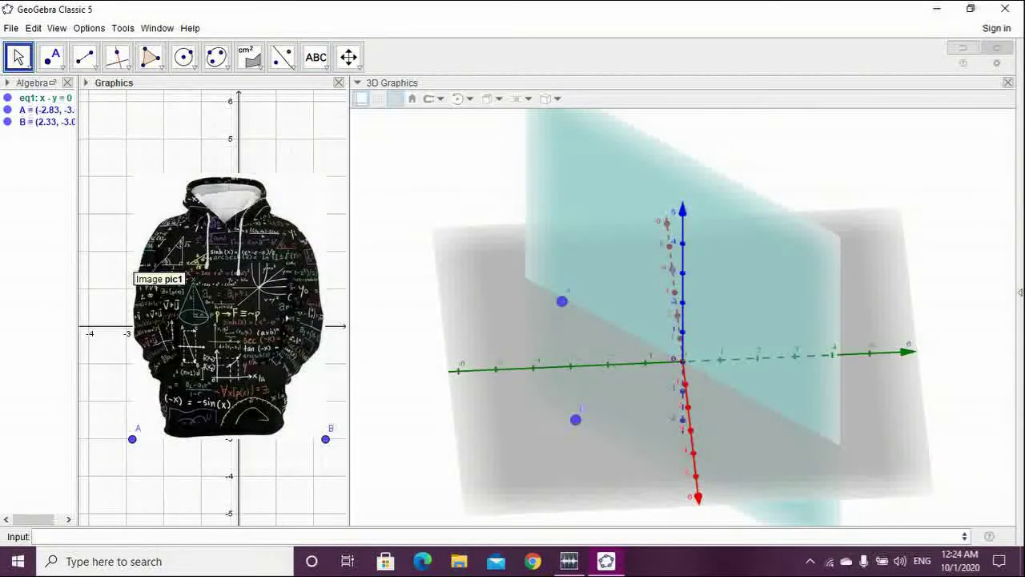
drag(156, 272, 110, 245)
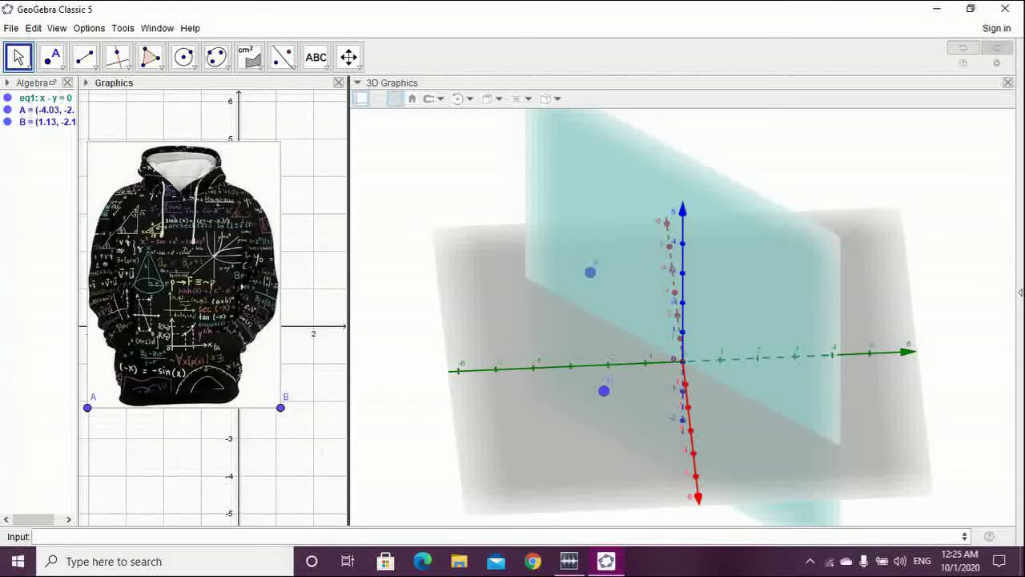
drag(350, 304, 560, 304)
mouse_move(721, 320)
mouse_down()
mouse_move(692, 360)
mouse_move(719, 308)
mouse_up()
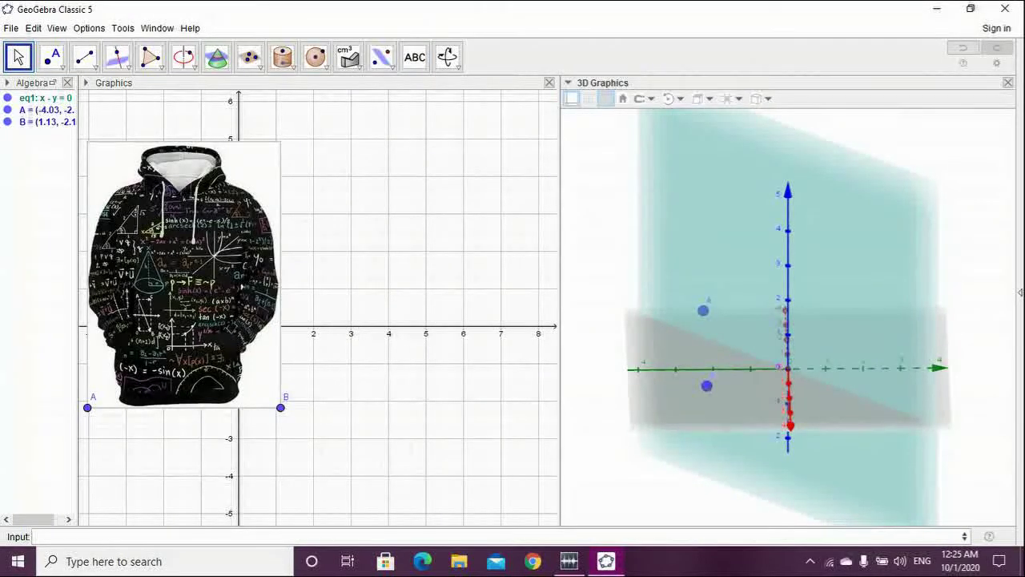
Make the hoodie image also display in Graphics 2 via its Advanced properties
right_click(130, 236)
click(196, 366)
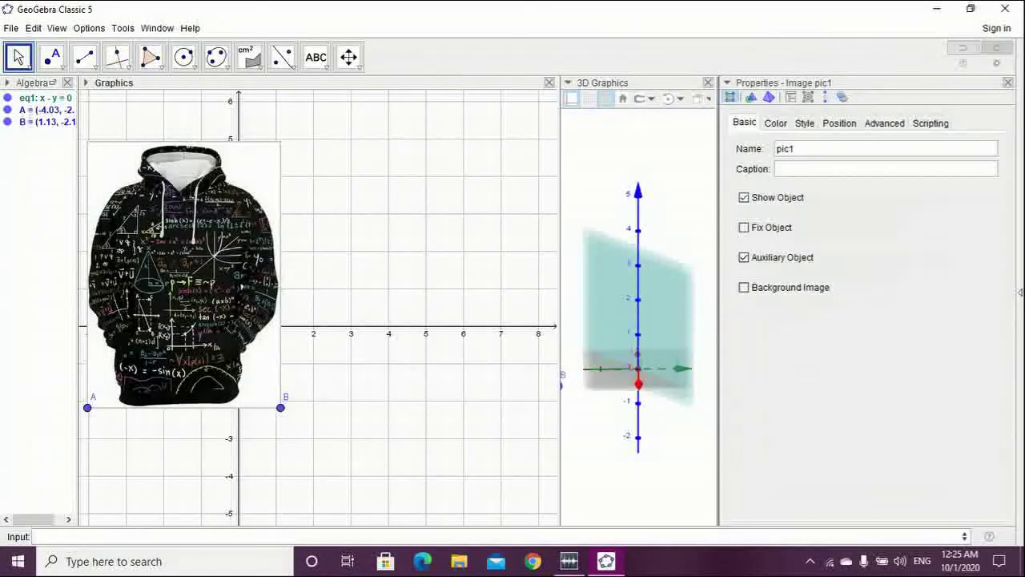
click(884, 123)
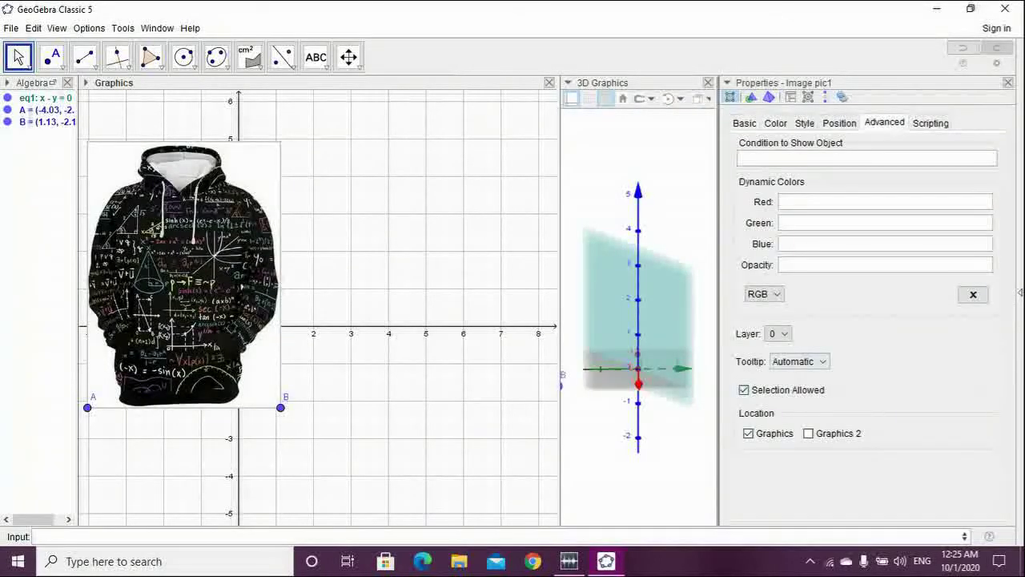
click(809, 433)
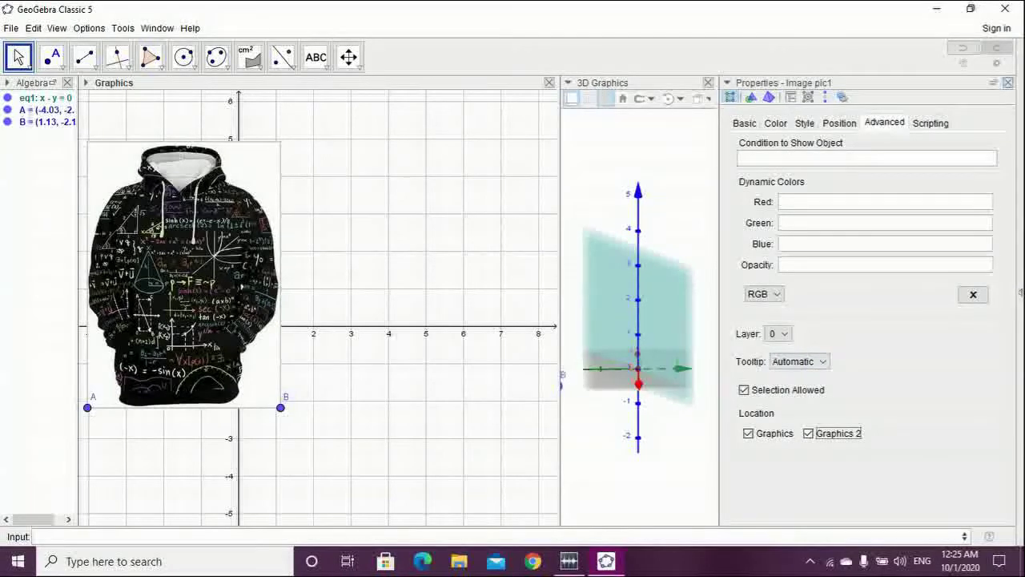
click(1007, 83)
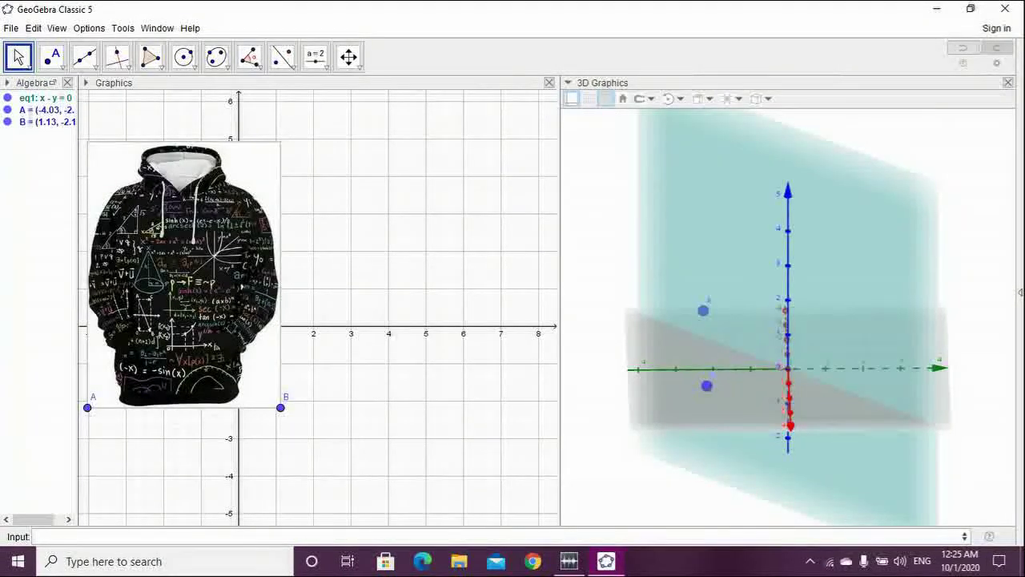
Drag the hoodie image lower so points A and B sit near y = -3.4
drag(560, 304, 469, 305)
drag(801, 256, 708, 328)
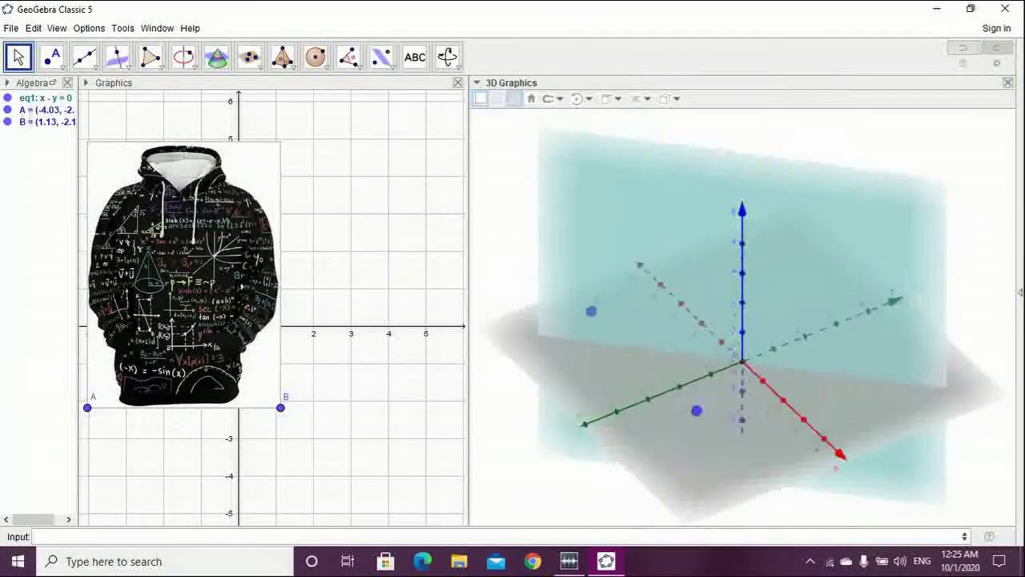
drag(184, 281, 190, 329)
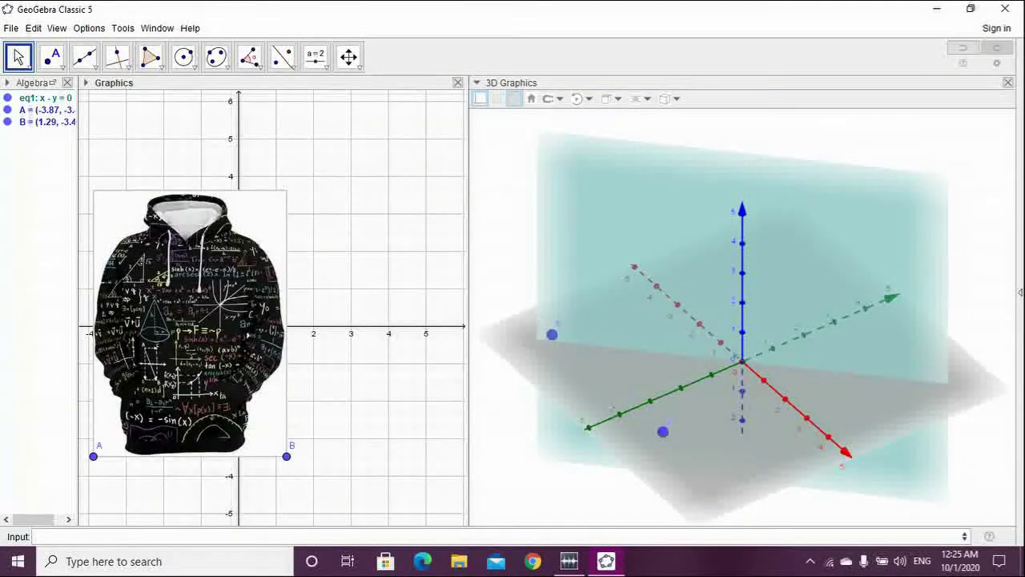
Set the hoodie image's tooltip to Next Cell and layer to 6, then close properties
right_click(177, 330)
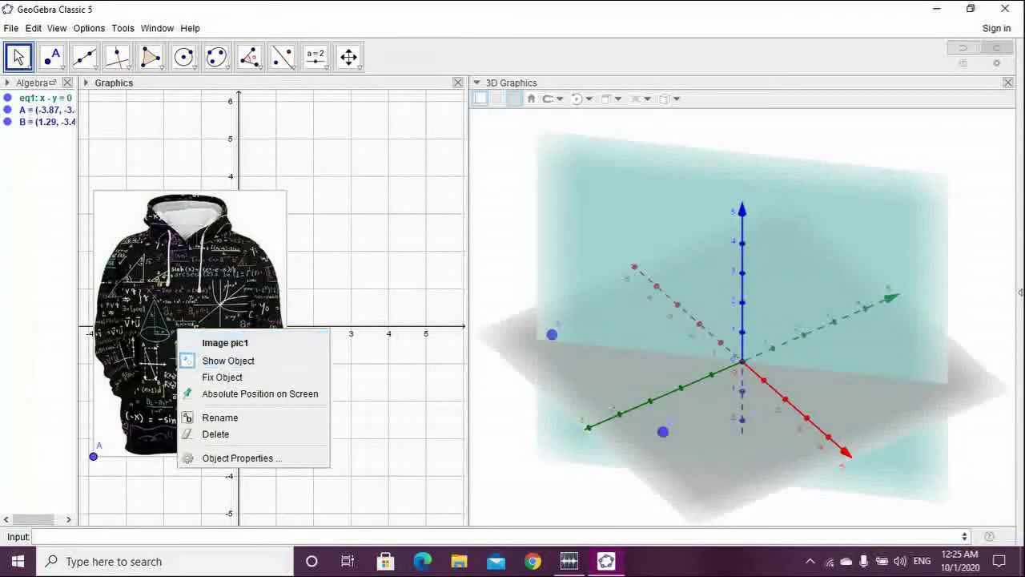
click(237, 457)
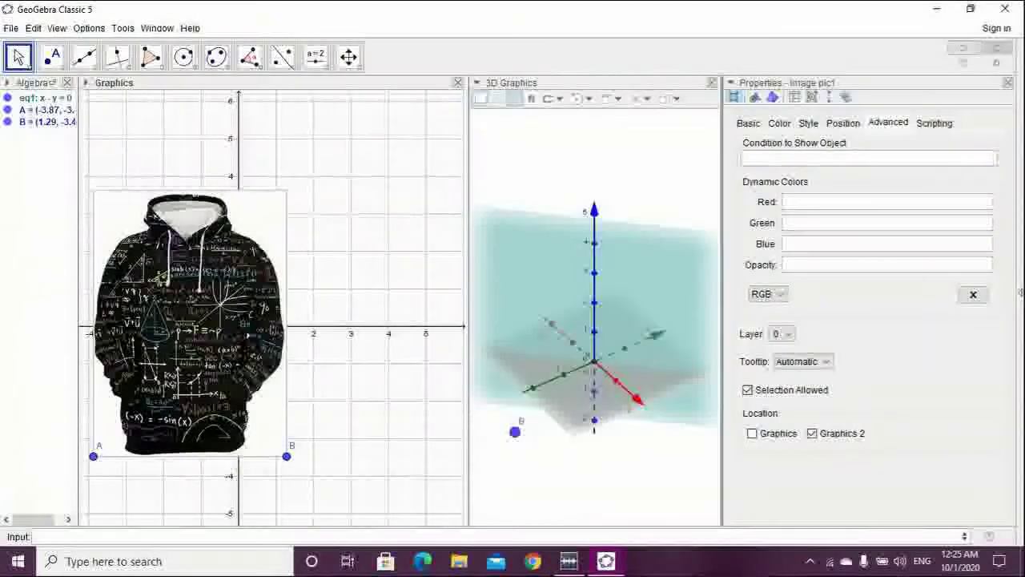
click(753, 434)
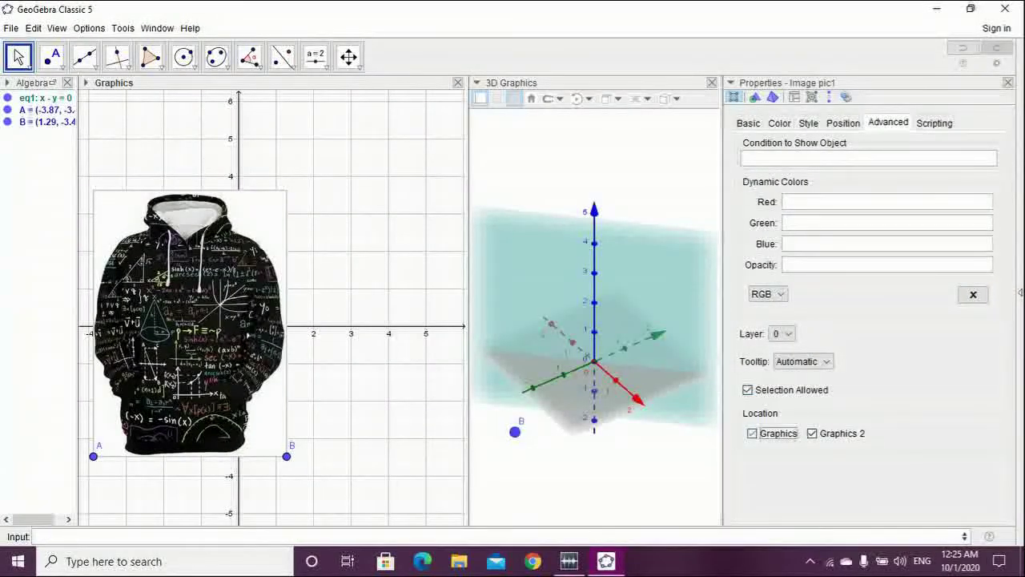
click(748, 390)
click(748, 390)
click(804, 362)
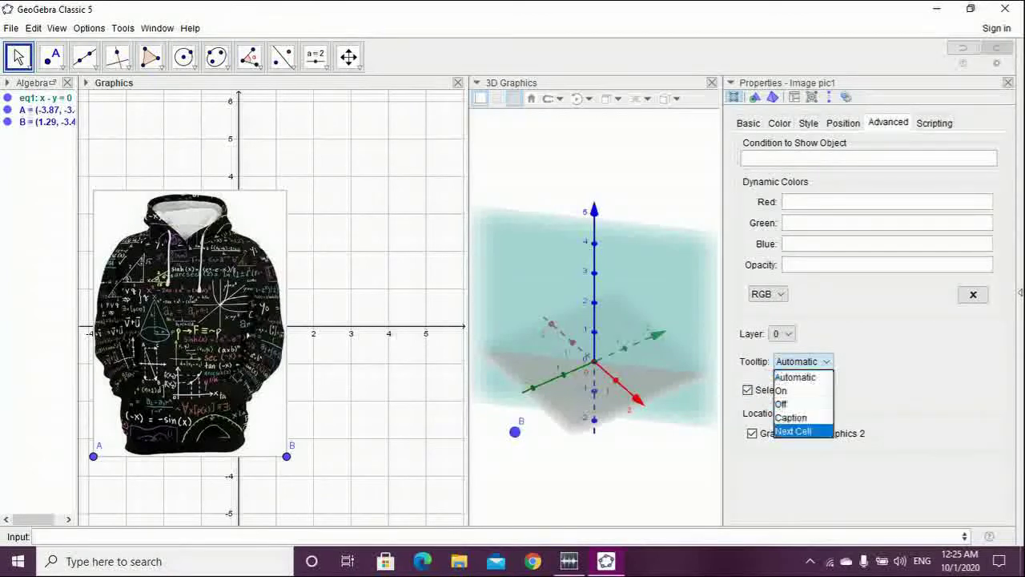
click(793, 431)
click(783, 334)
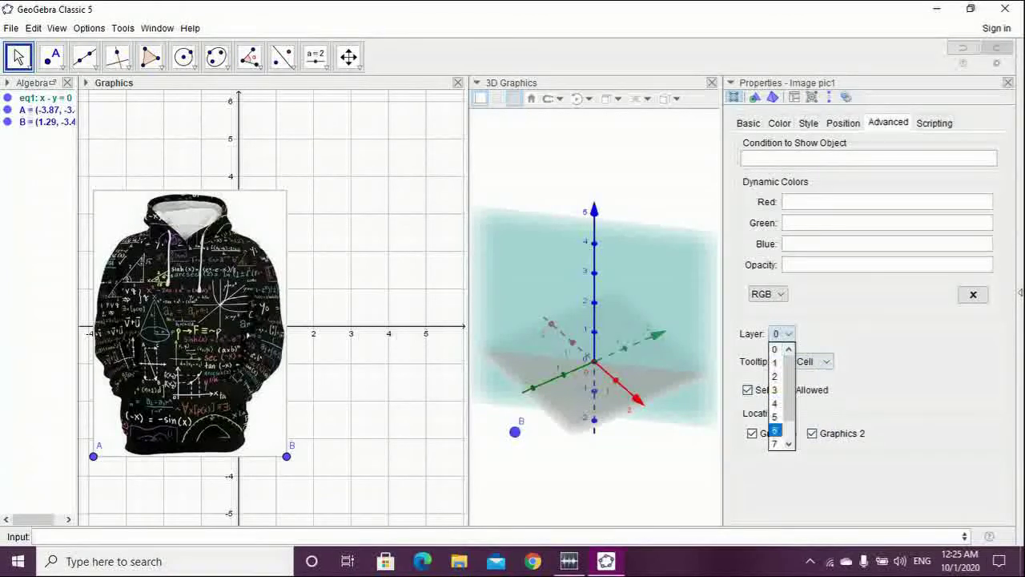
click(774, 430)
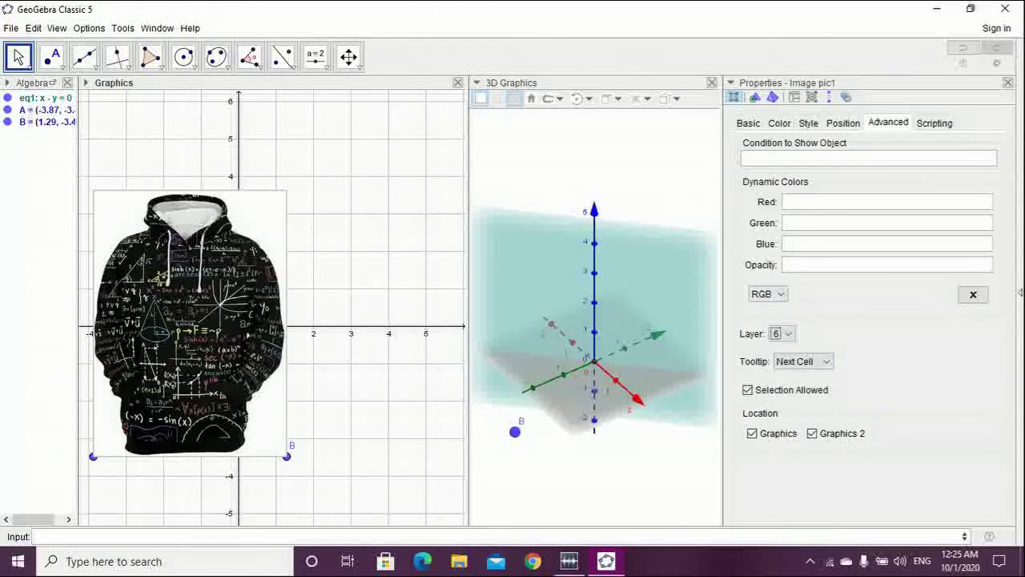
click(843, 123)
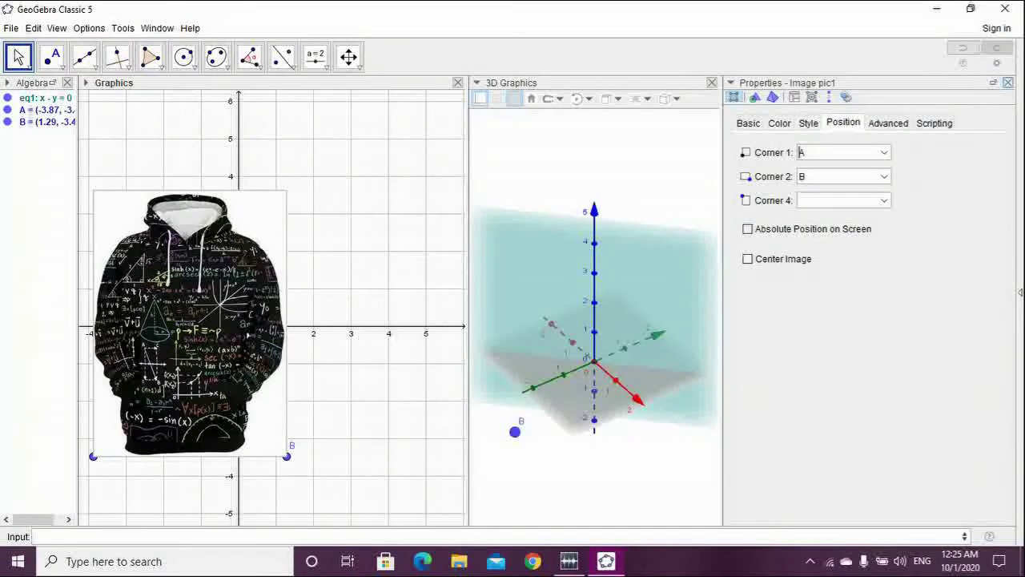
click(1007, 82)
Pan the 2D Graphics view to bring the hoodie image and origin back into view
drag(368, 241, 350, 208)
drag(436, 241, 84, 347)
drag(320, 281, 192, 305)
drag(132, 336, 408, 237)
drag(200, 321, 353, 253)
Delete all objects, including the hoodie image, and clear trial entries from the Input bar
key(ctrl+a)
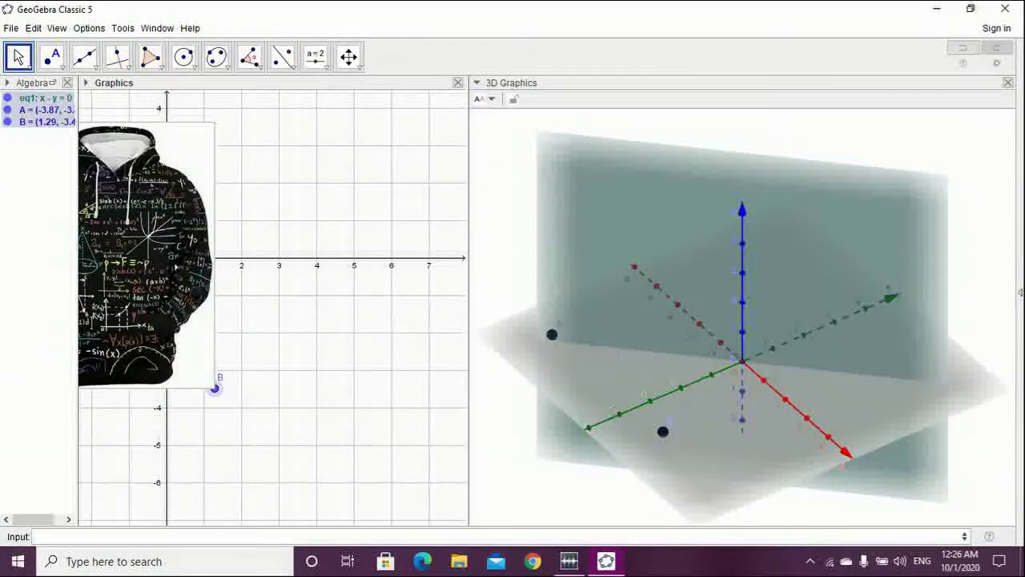
key(Delete)
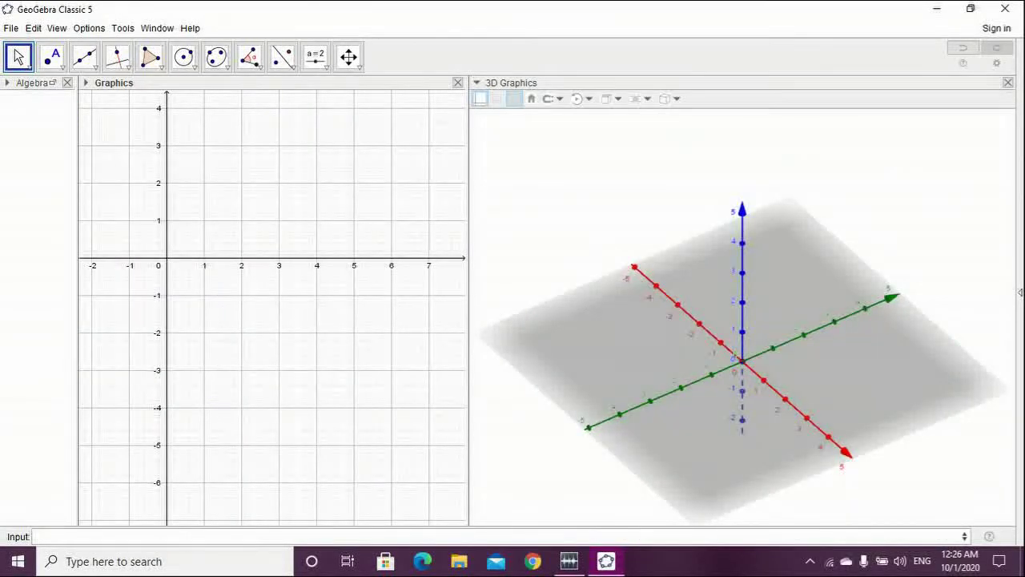
text(y=x)
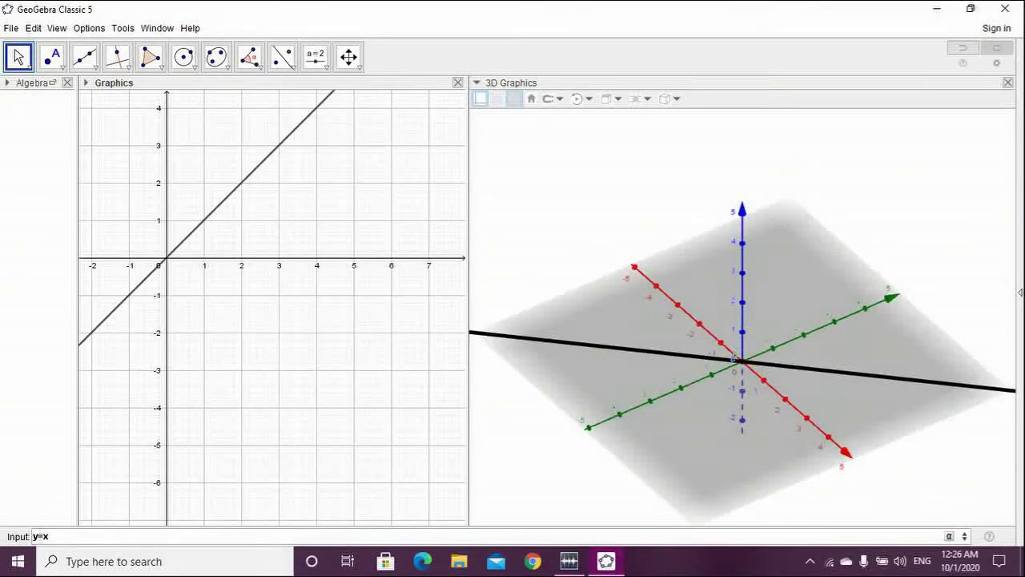
key(BackSpace)
text(x)
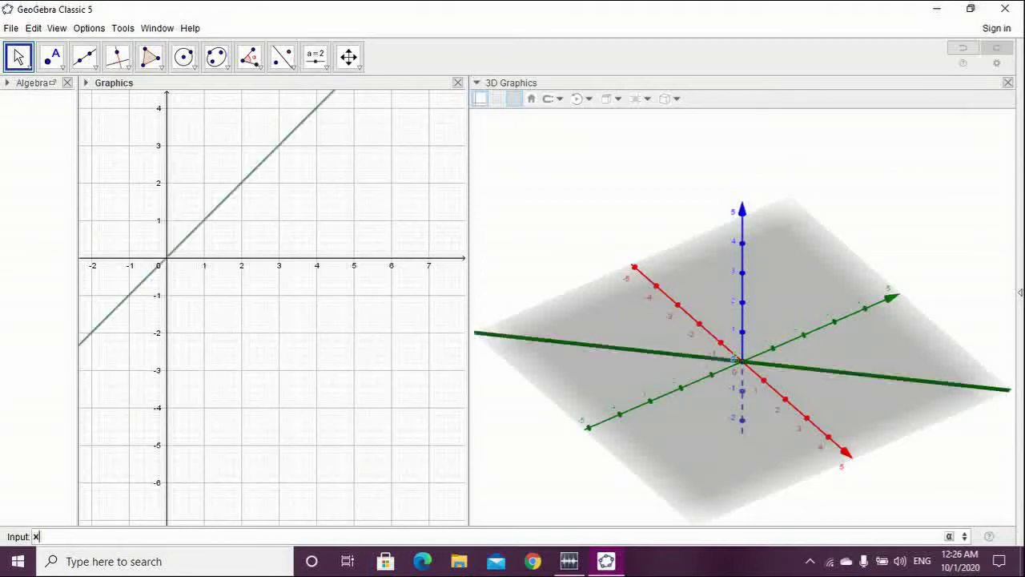
text(=y)
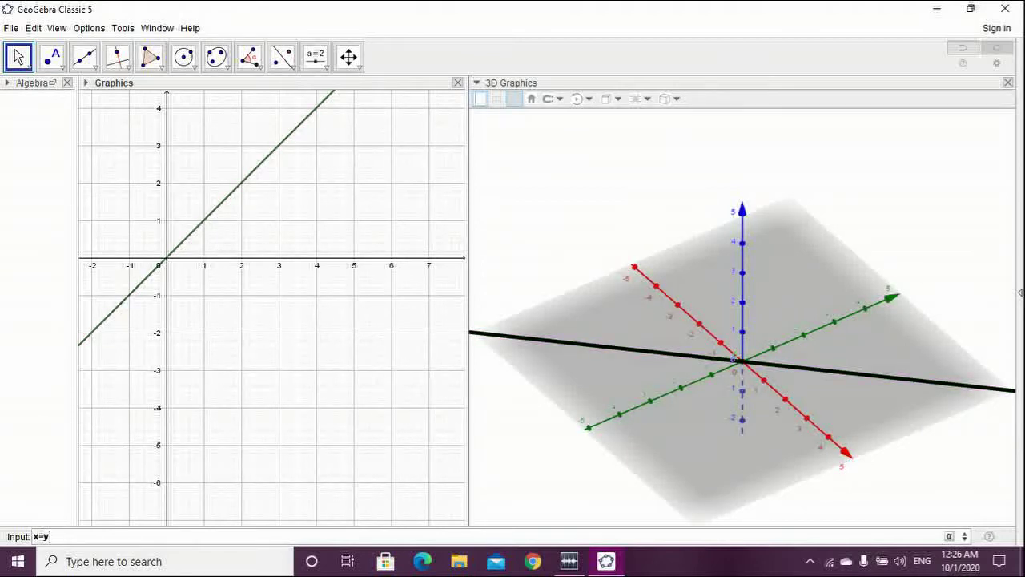
key(BackSpace)
key(BackSpace)
key(BackSpace)
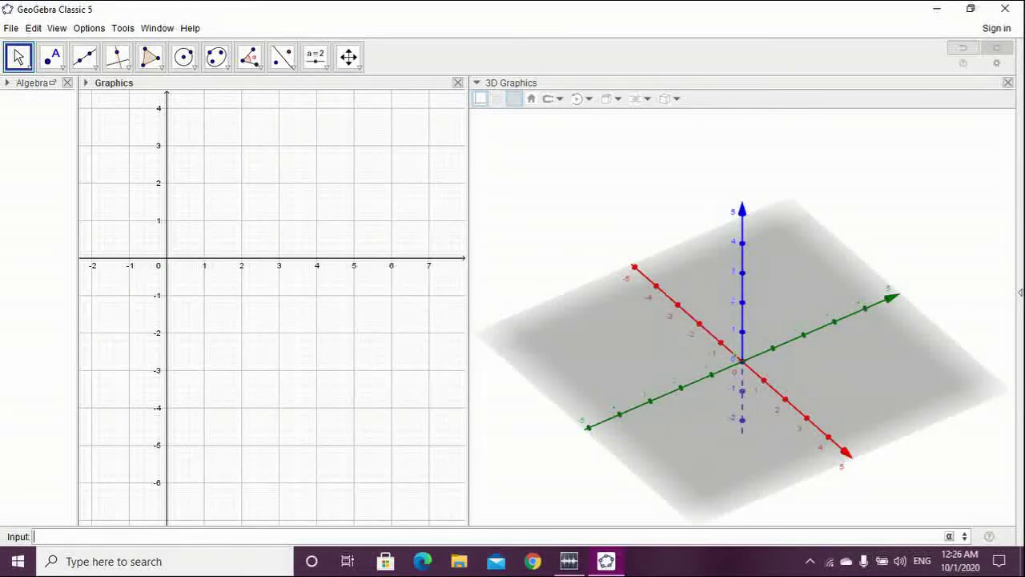
text(x=y)
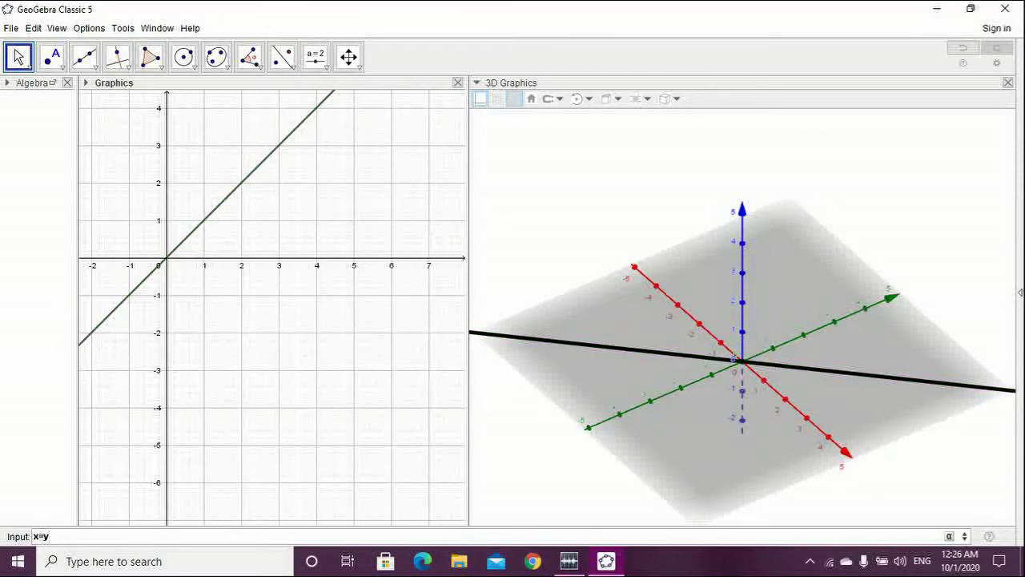
key(BackSpace)
key(BackSpace)
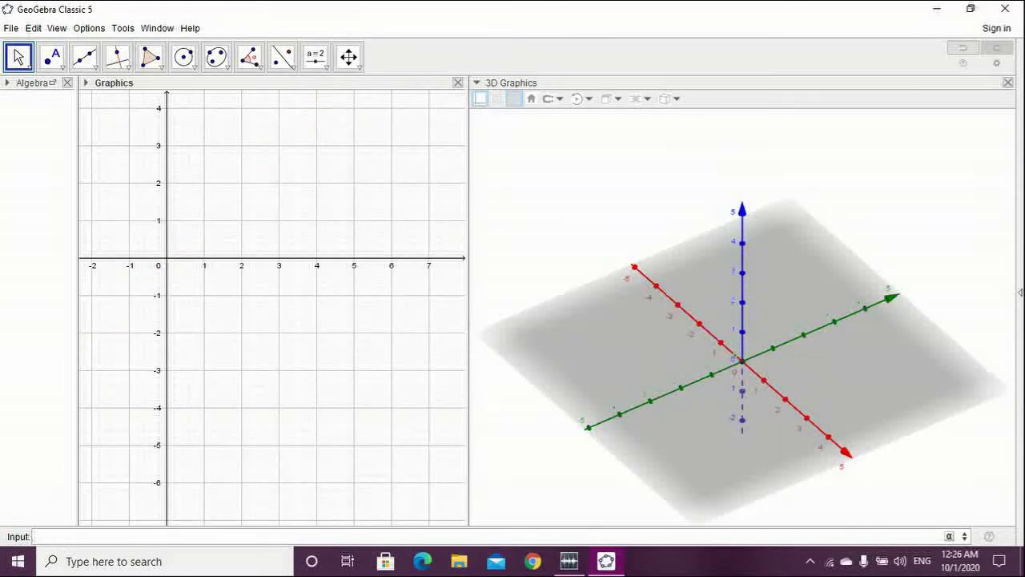
With the 3D view active, enter x=y to create the vertical plane x - y = 0
click(705, 320)
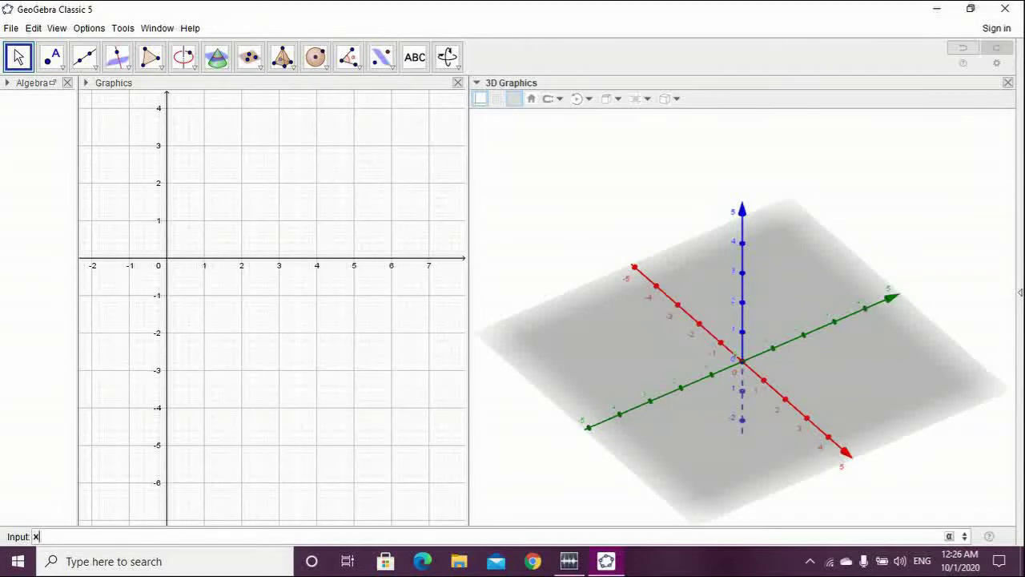
text(x=)
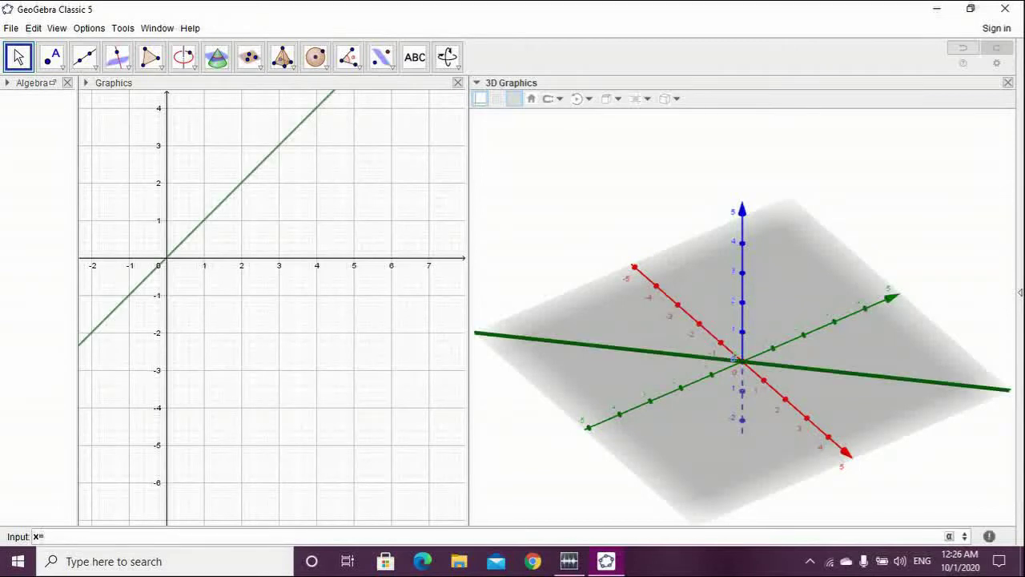
text(y)
key(Return)
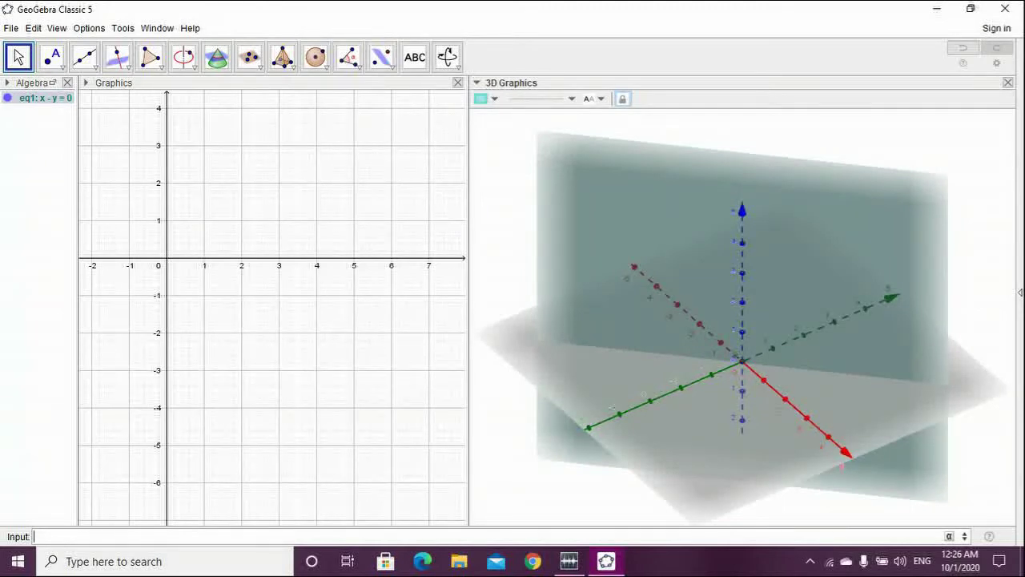
click(272, 308)
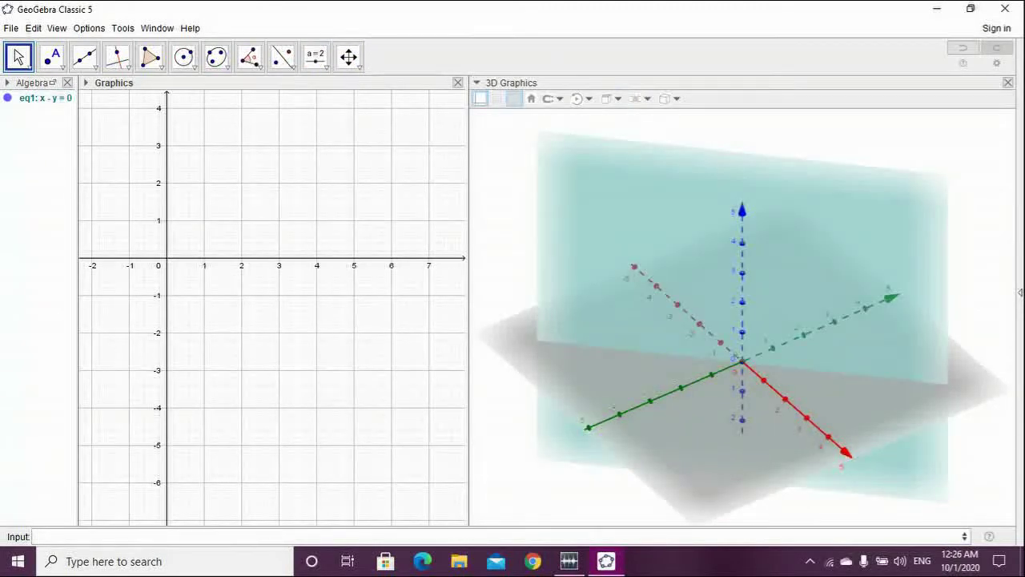
drag(745, 313, 711, 319)
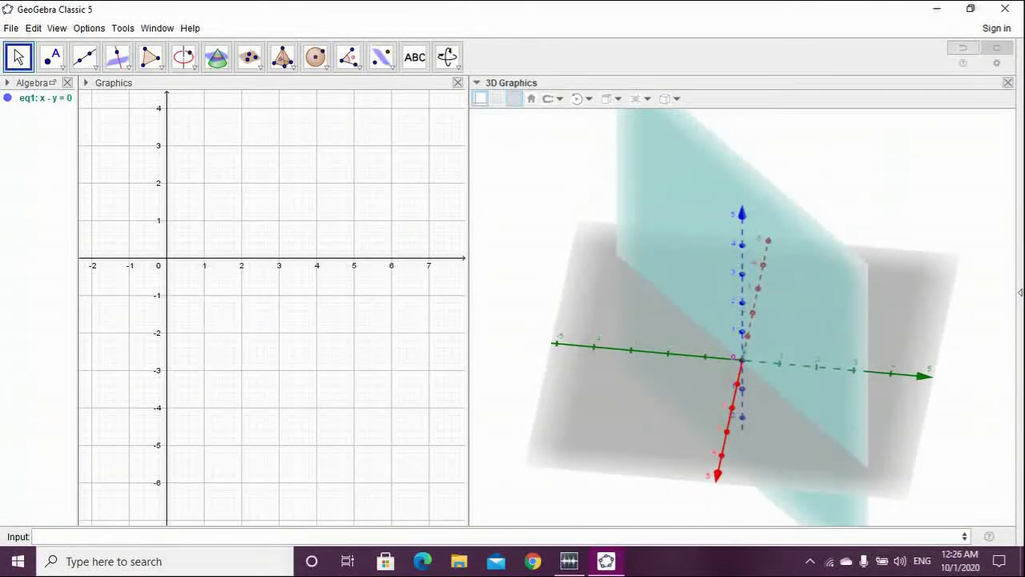
Draw triangle ABC (t1 = 7.6, sides 3.92, 4.76, 4.04) on the 3D floor
click(150, 57)
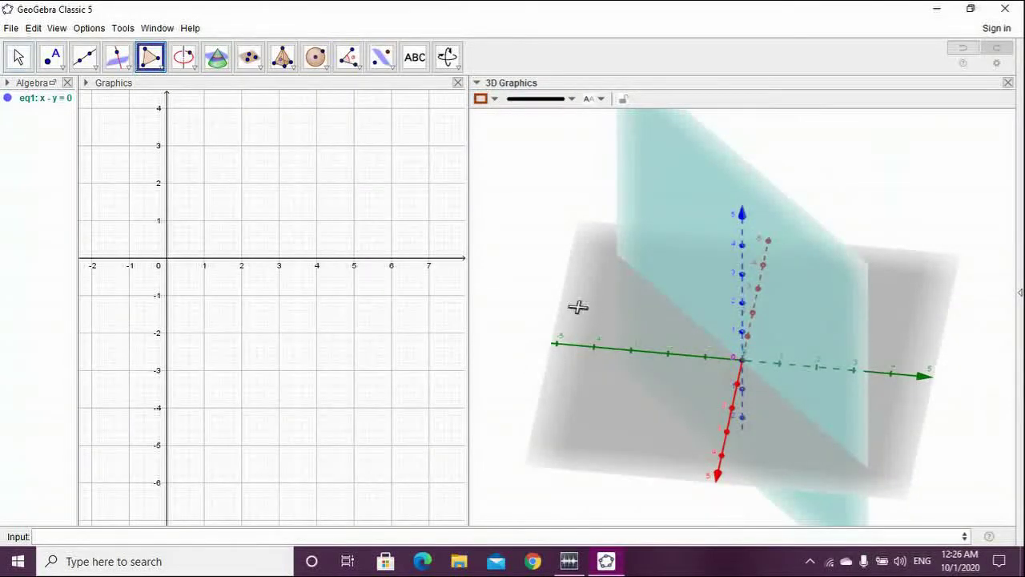
click(620, 308)
click(588, 402)
click(735, 395)
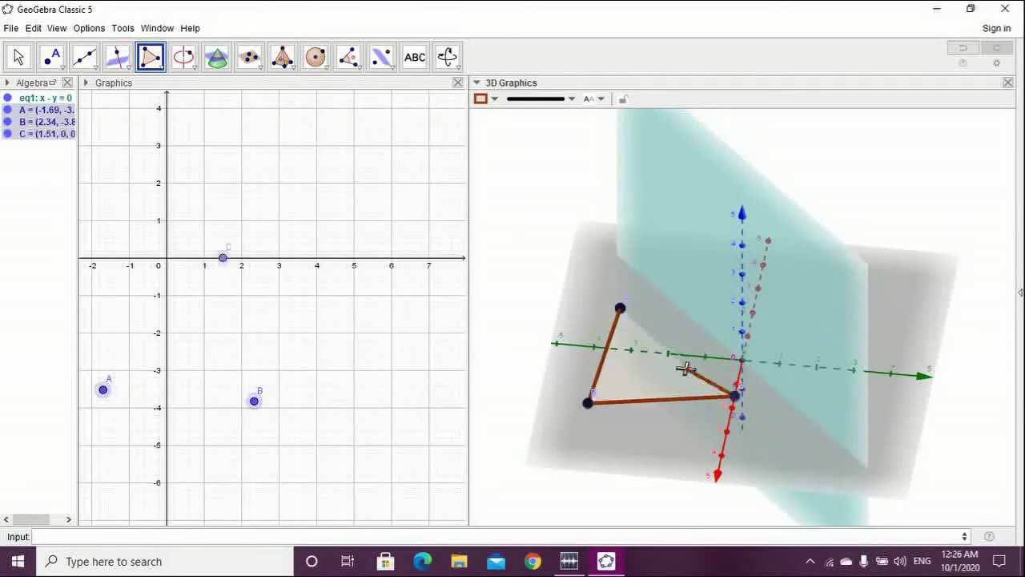
click(620, 307)
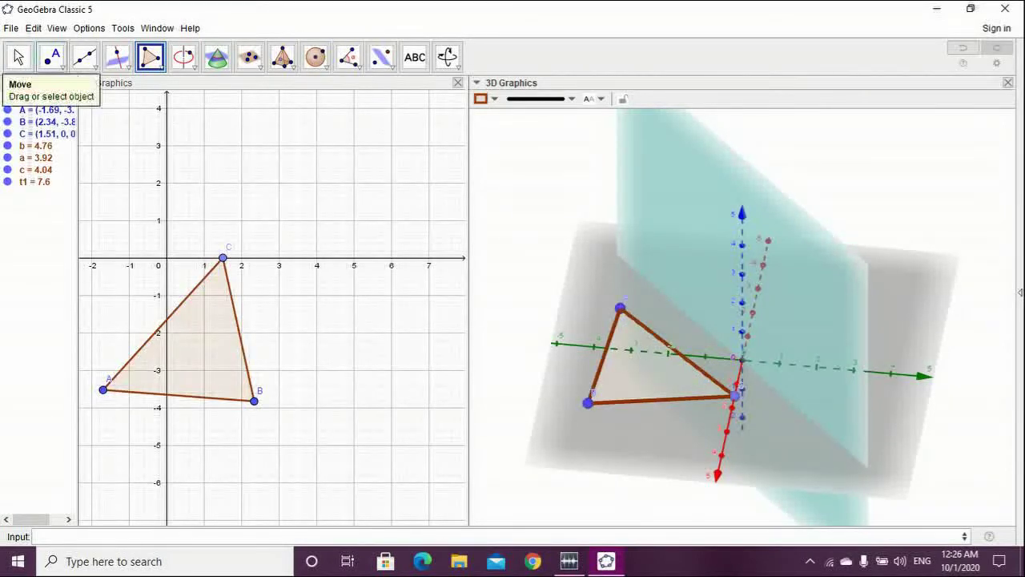
click(18, 57)
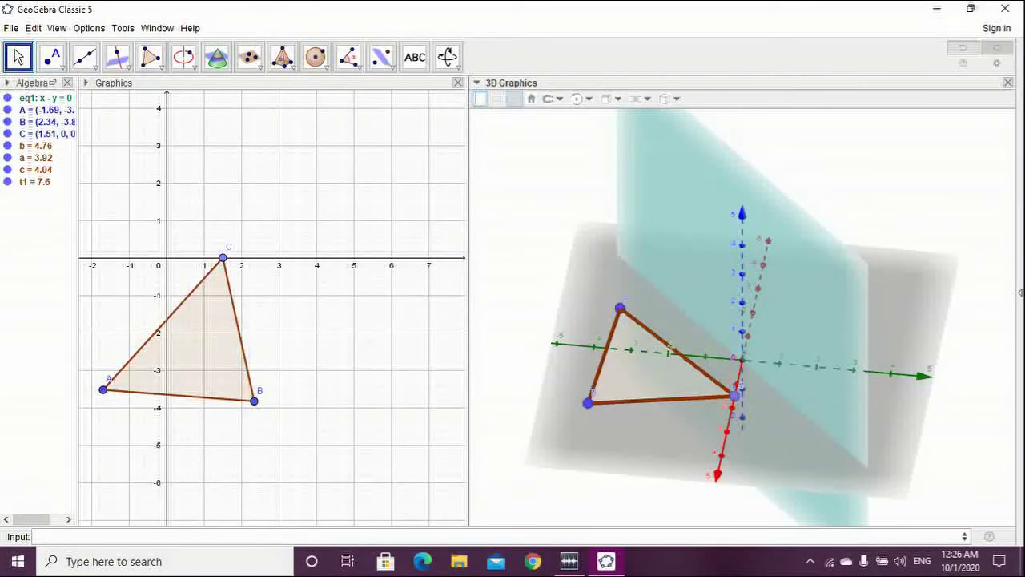
drag(681, 449, 797, 446)
Reflect triangle t1 across plane x - y = 0 to produce t1' = 7.6
click(381, 56)
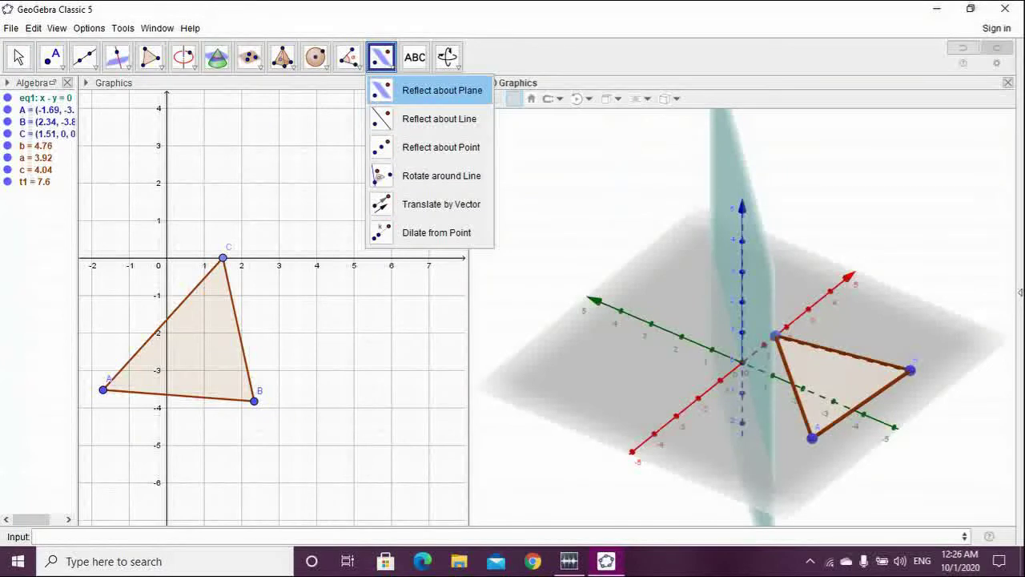
click(443, 90)
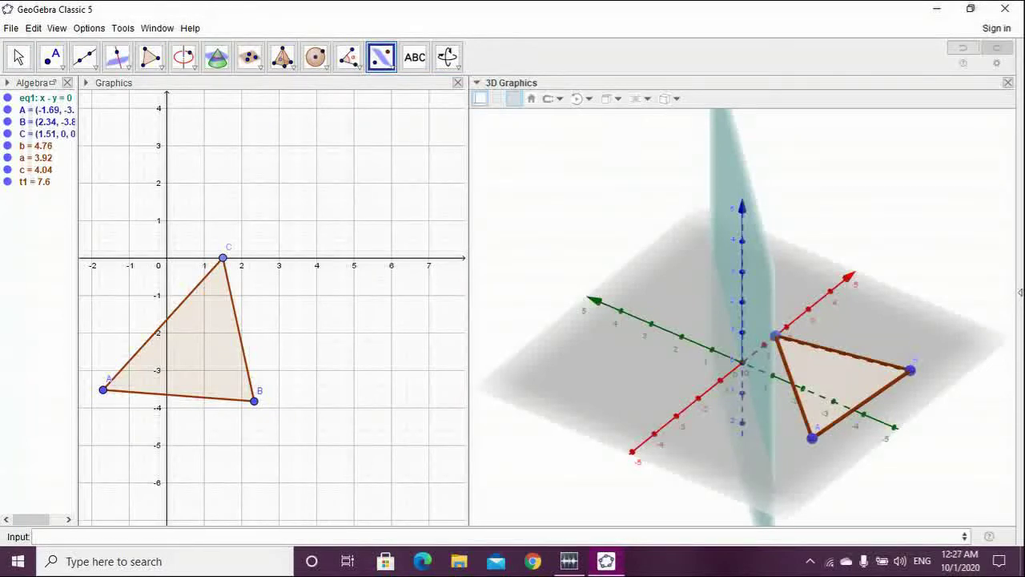
click(833, 382)
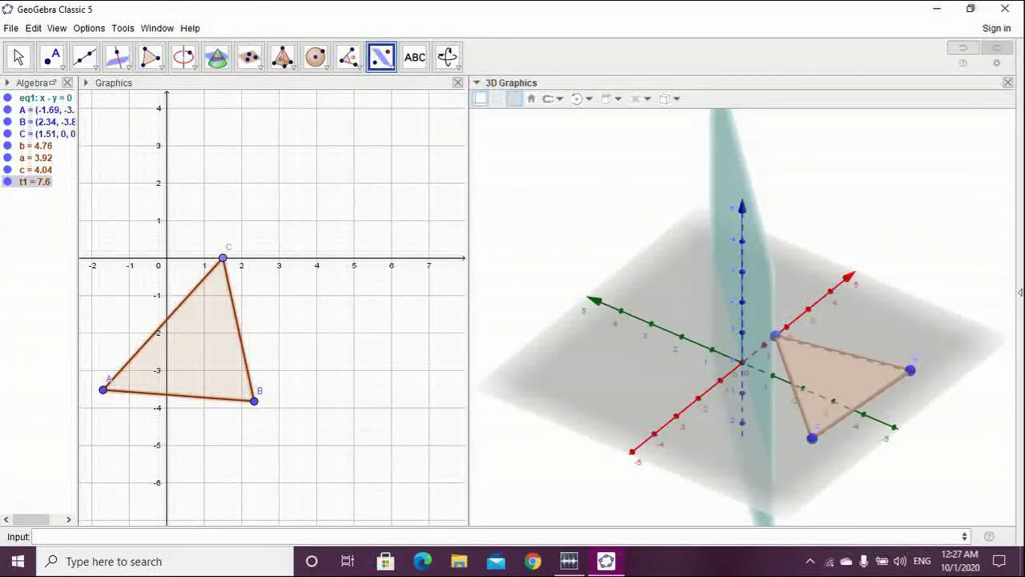
click(753, 280)
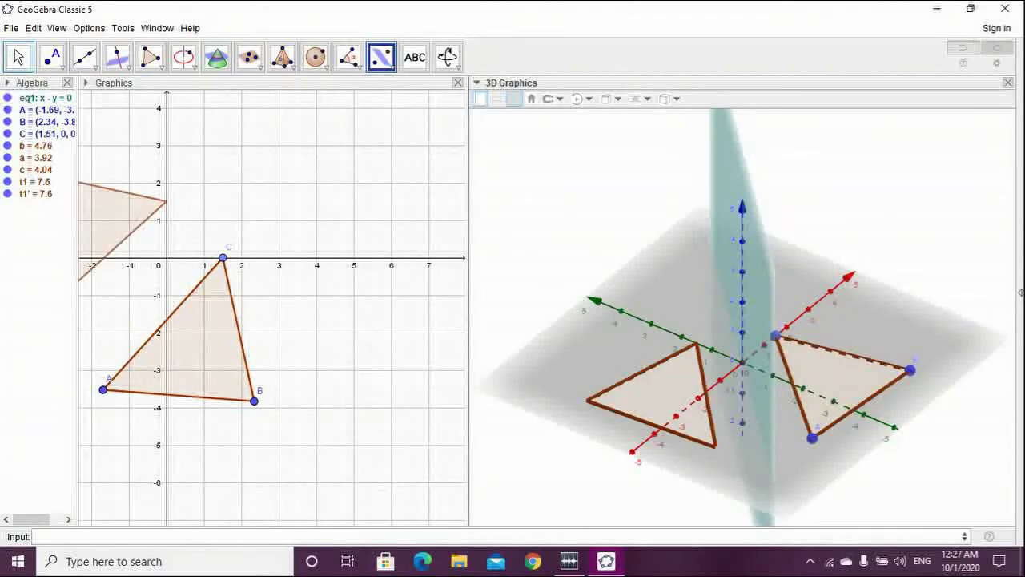
click(18, 57)
drag(833, 449, 745, 448)
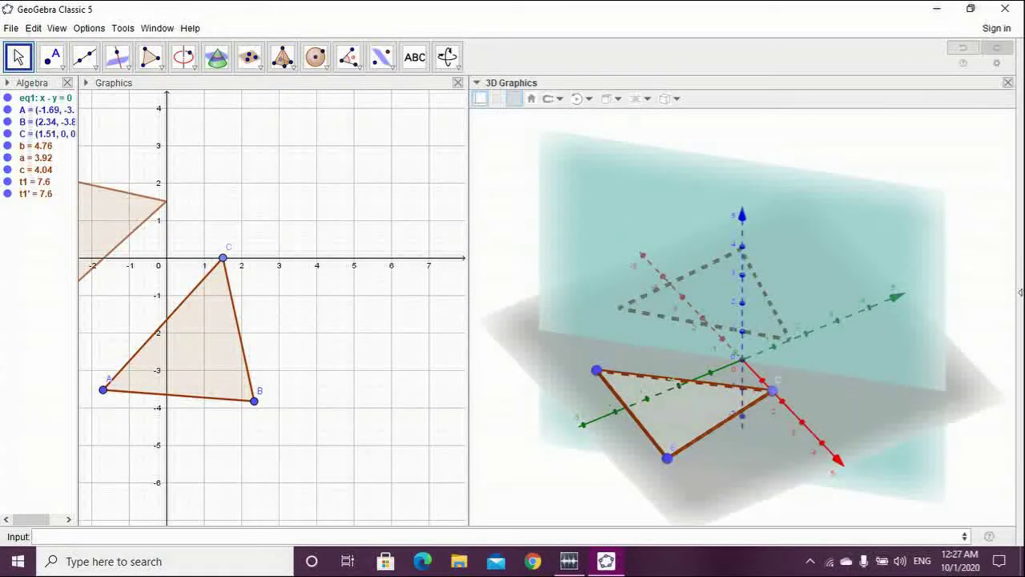
mouse_move(771, 390)
mouse_down()
mouse_move(806, 421)
mouse_move(783, 400)
mouse_up()
drag(825, 448, 889, 449)
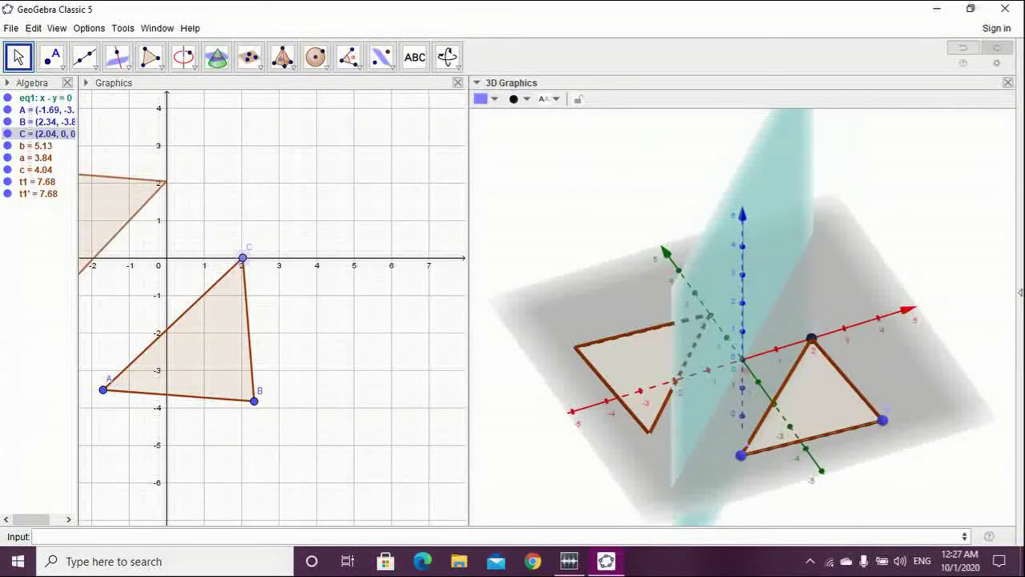
mouse_move(741, 455)
mouse_down()
mouse_move(779, 412)
mouse_move(733, 469)
mouse_up()
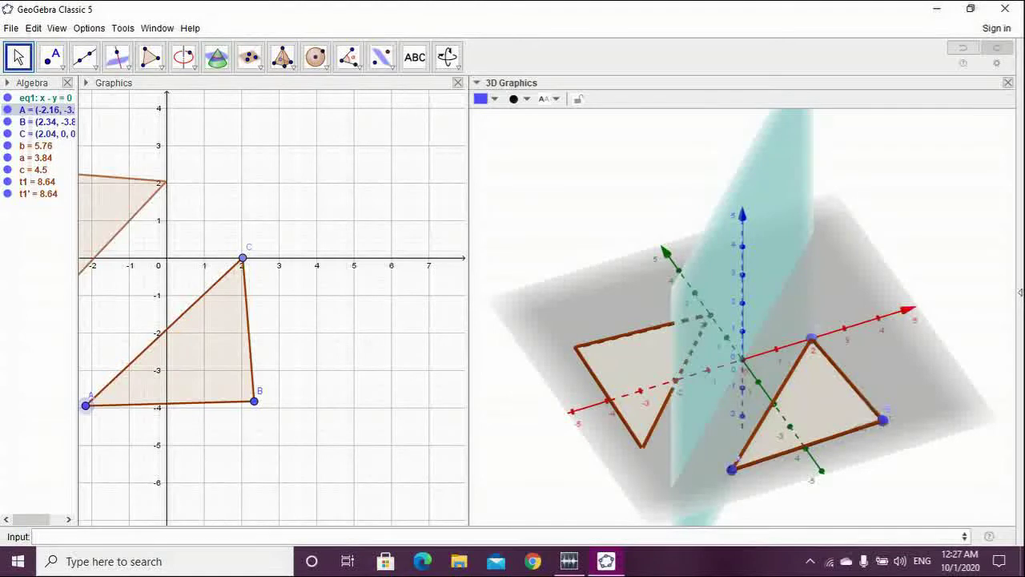
drag(882, 419, 860, 398)
drag(812, 339, 742, 359)
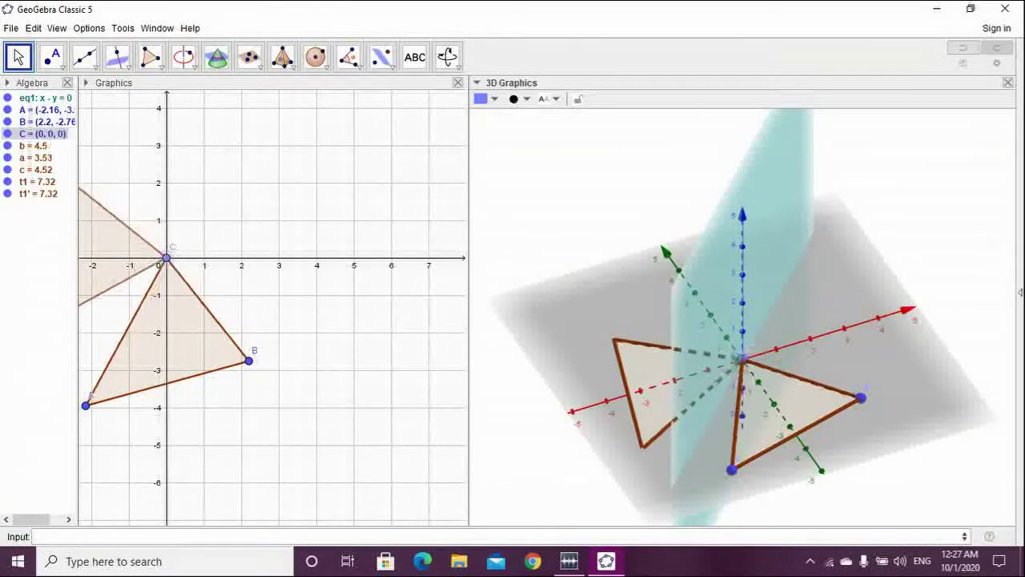
drag(879, 448, 745, 463)
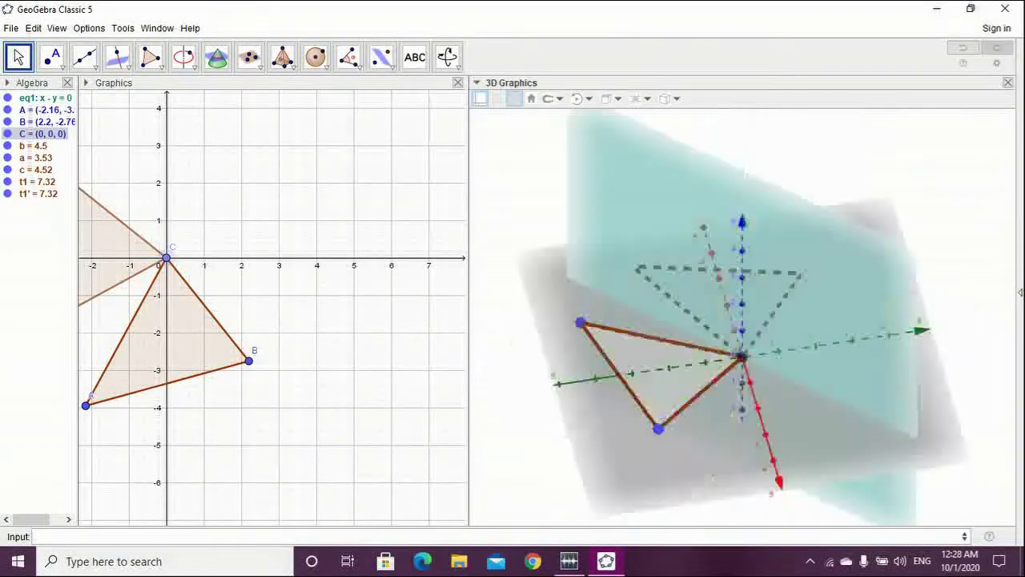
drag(681, 321, 830, 355)
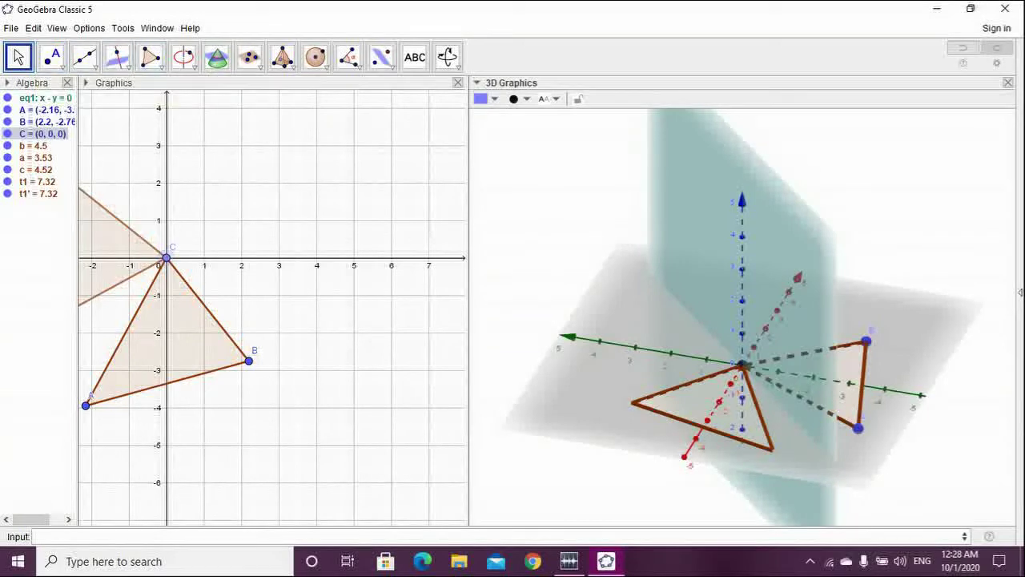
Create cylinder d = 94.32 of radius 3 with its axis from D (0, 4, 0) to E
click(282, 56)
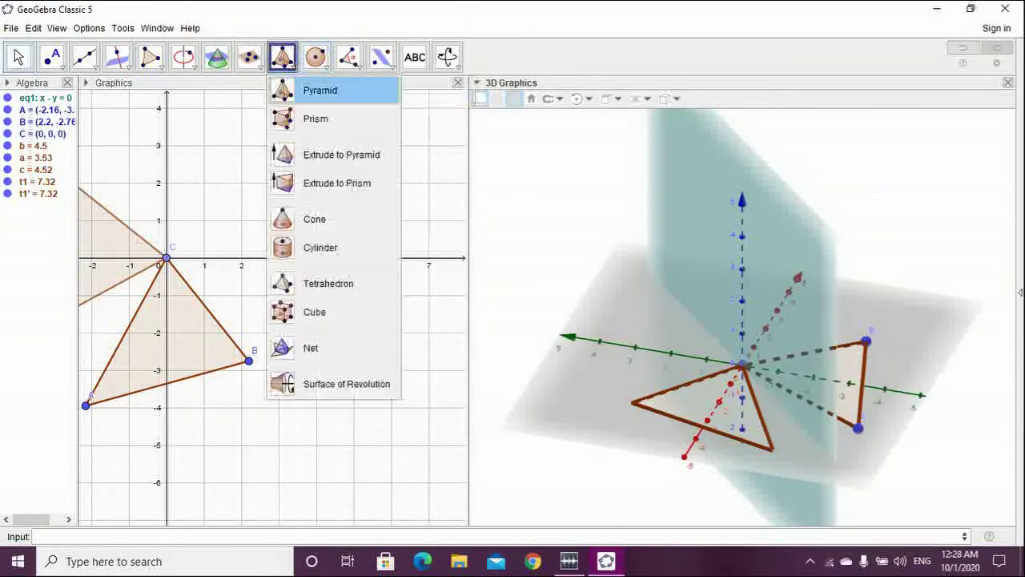
click(321, 247)
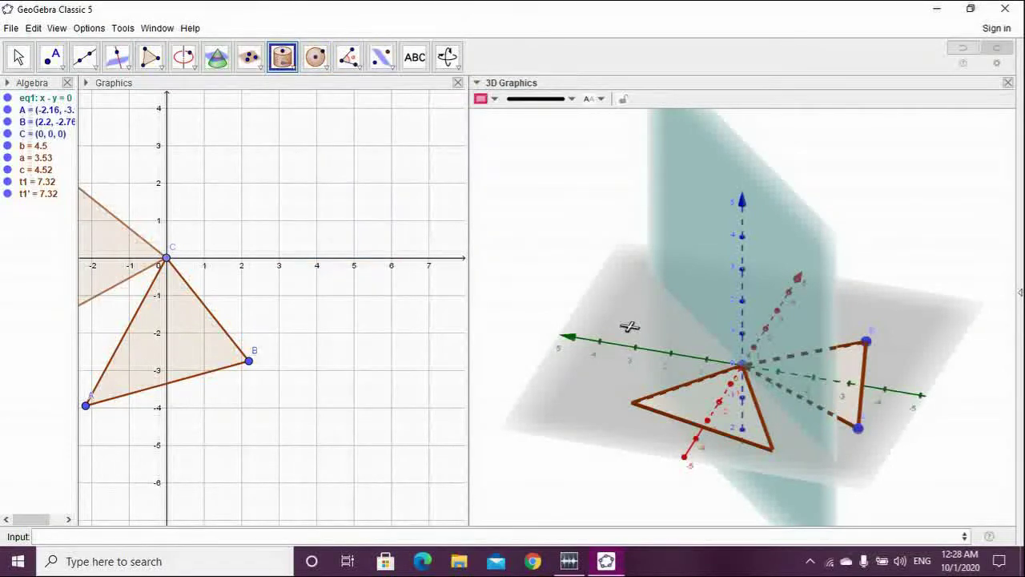
click(599, 341)
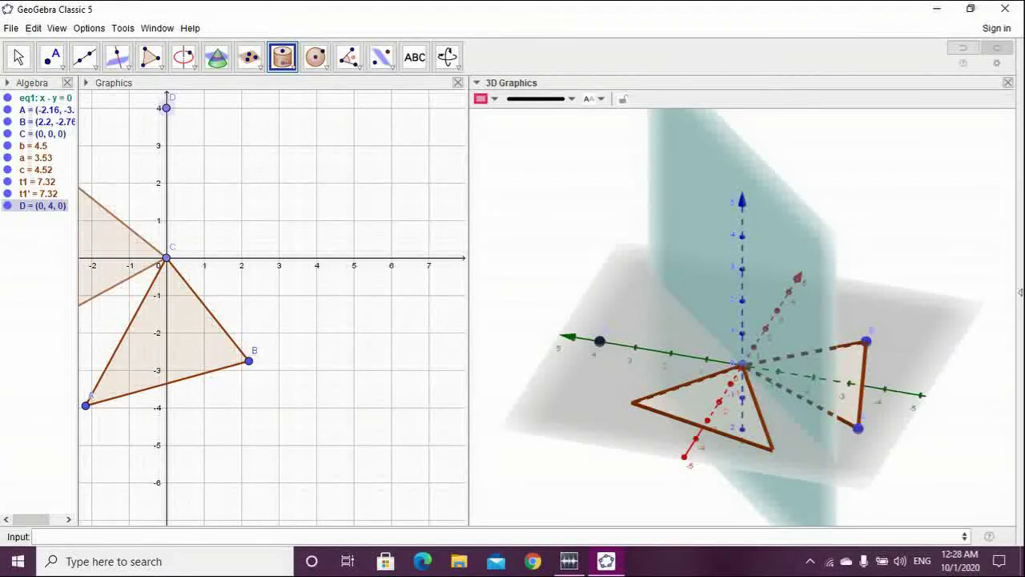
click(613, 276)
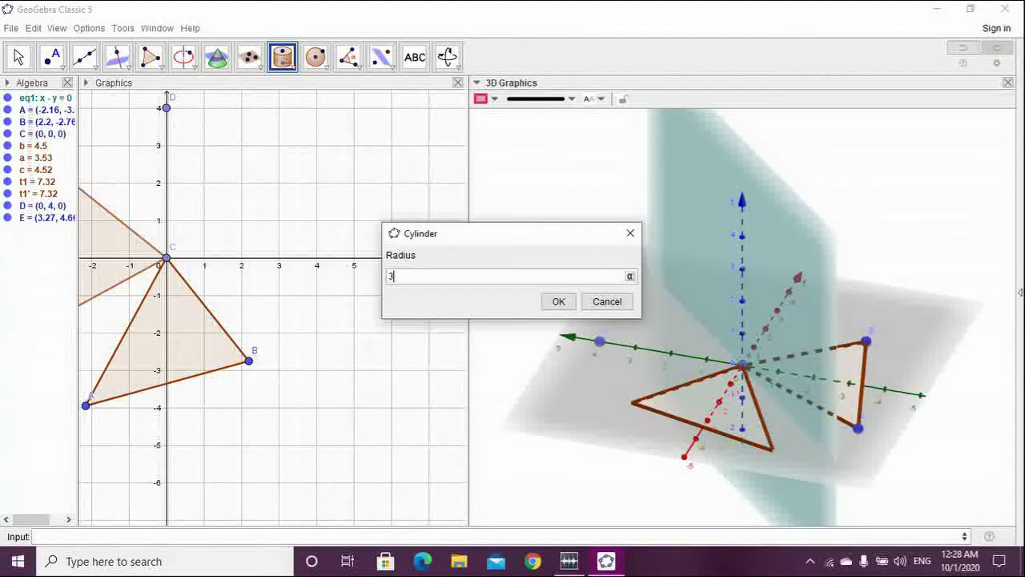
click(546, 299)
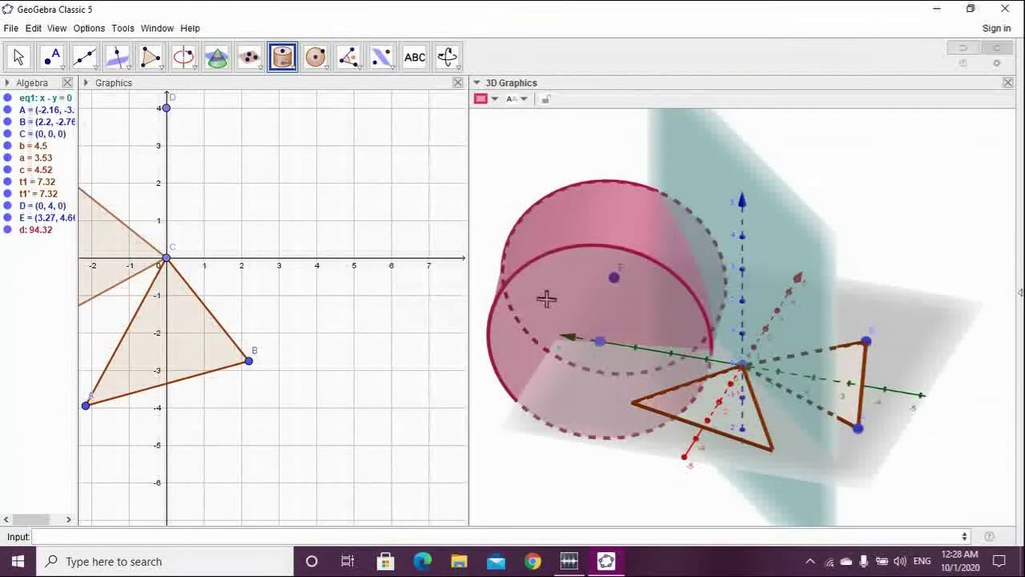
click(19, 56)
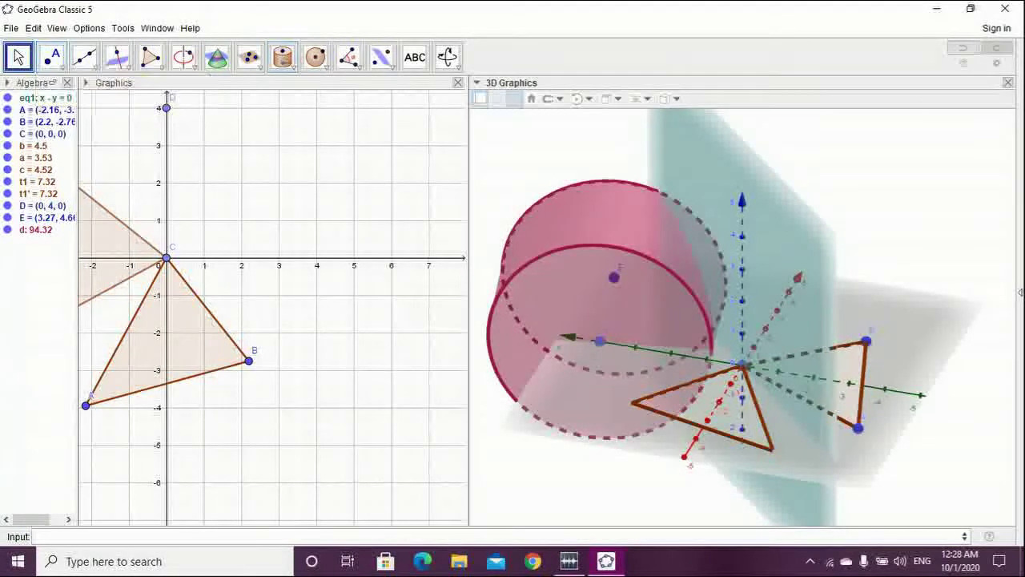
drag(721, 337, 746, 389)
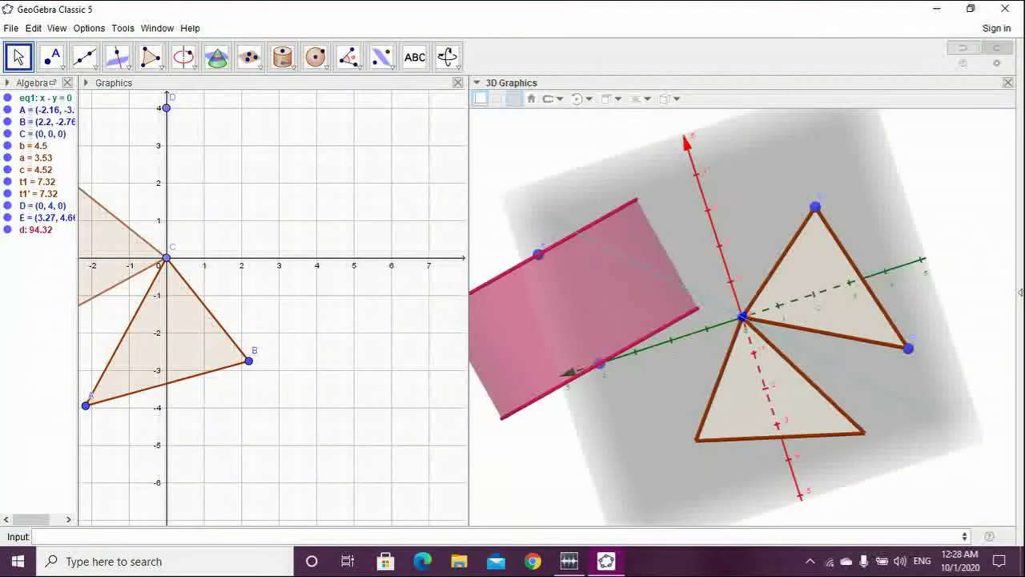
Drag D to (0, 3.62, 0) and E near (0.18, 2.05) to shorten cylinder d to volume 44.68
click(578, 288)
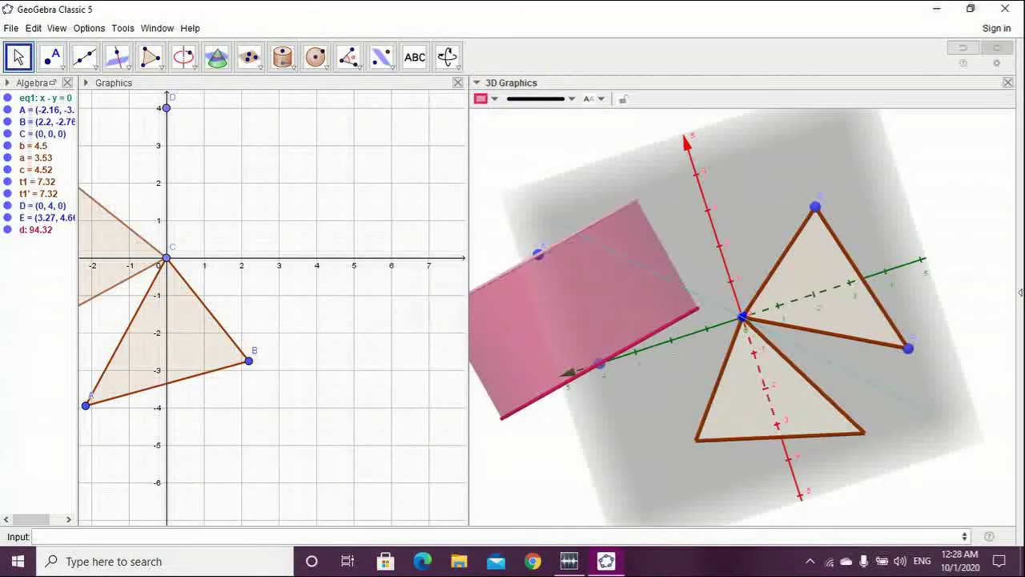
drag(578, 336, 590, 290)
drag(619, 402, 558, 419)
drag(684, 487, 962, 475)
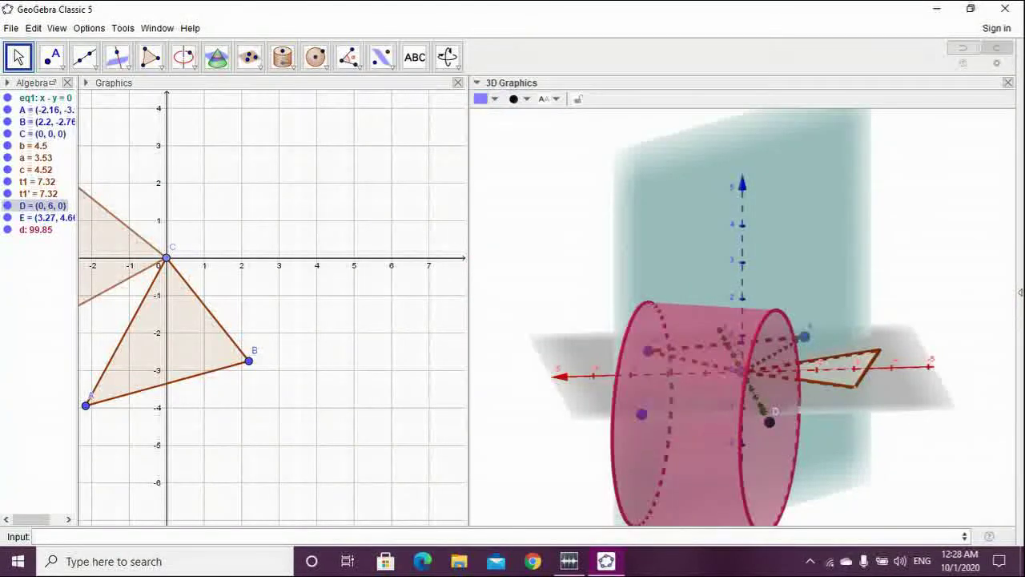
drag(642, 414, 742, 372)
drag(914, 461, 833, 476)
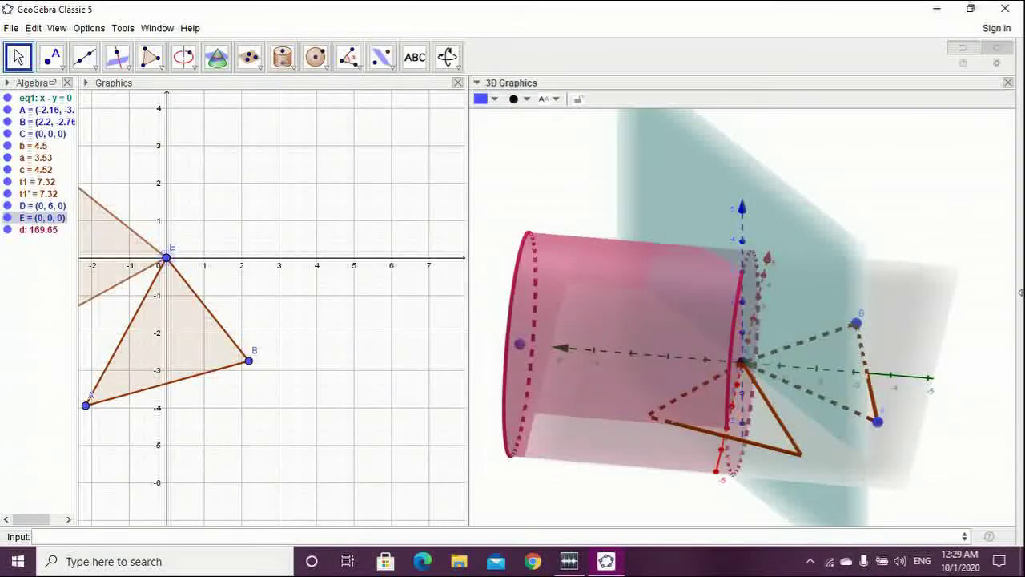
drag(520, 343, 608, 351)
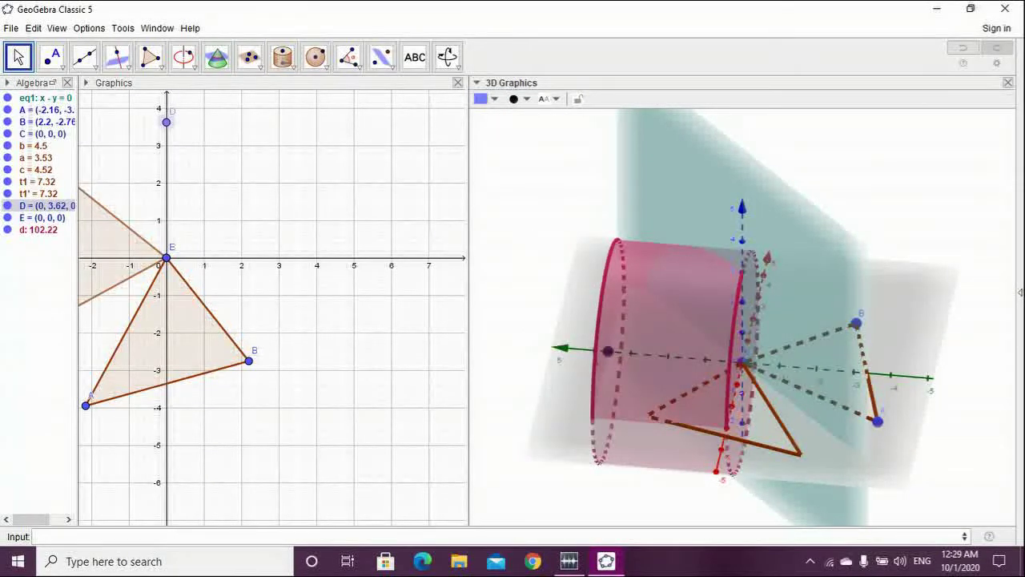
drag(743, 362, 670, 353)
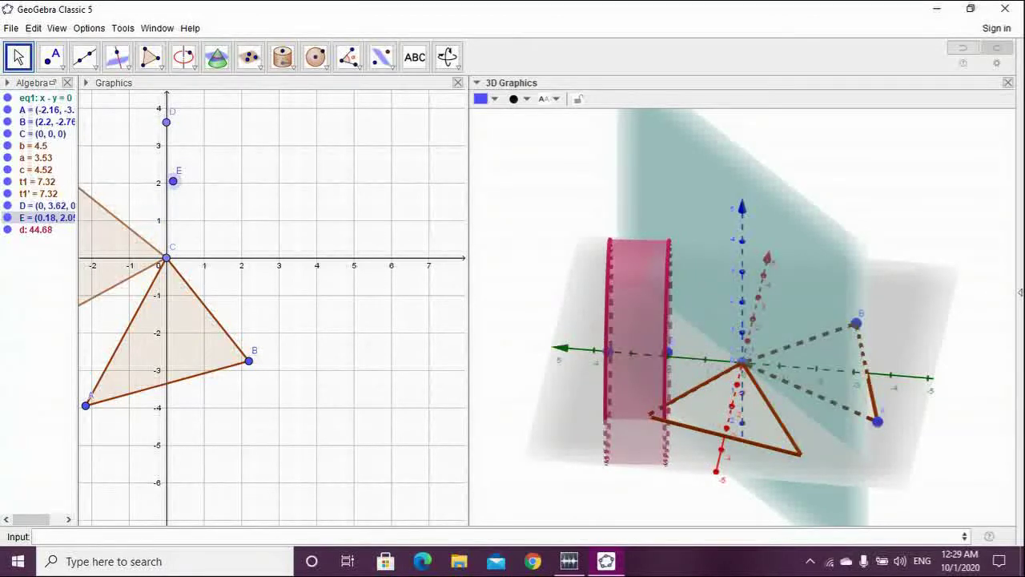
drag(689, 393, 654, 384)
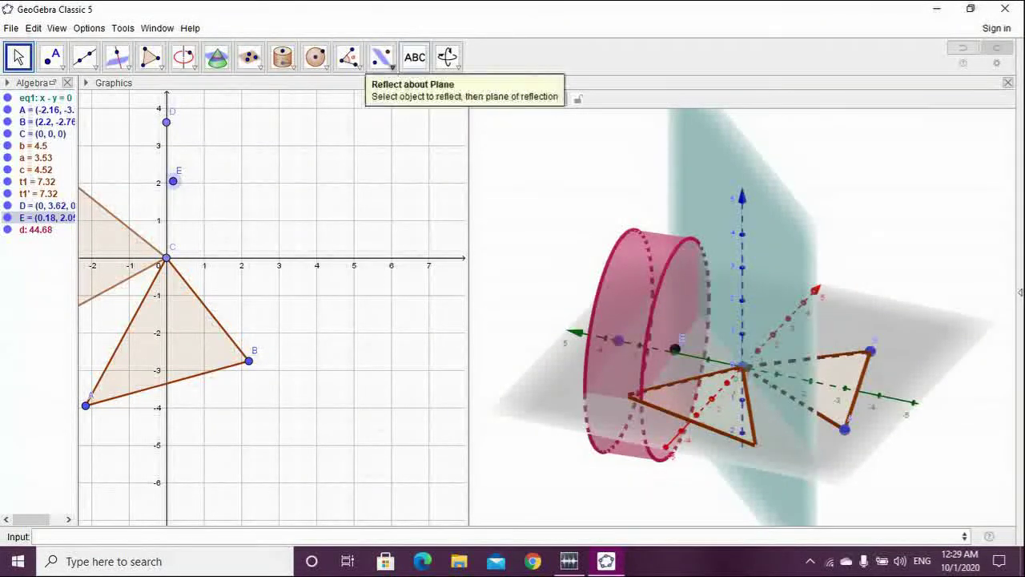
Reflect the cylinder's end disk across the plane x=y
click(382, 57)
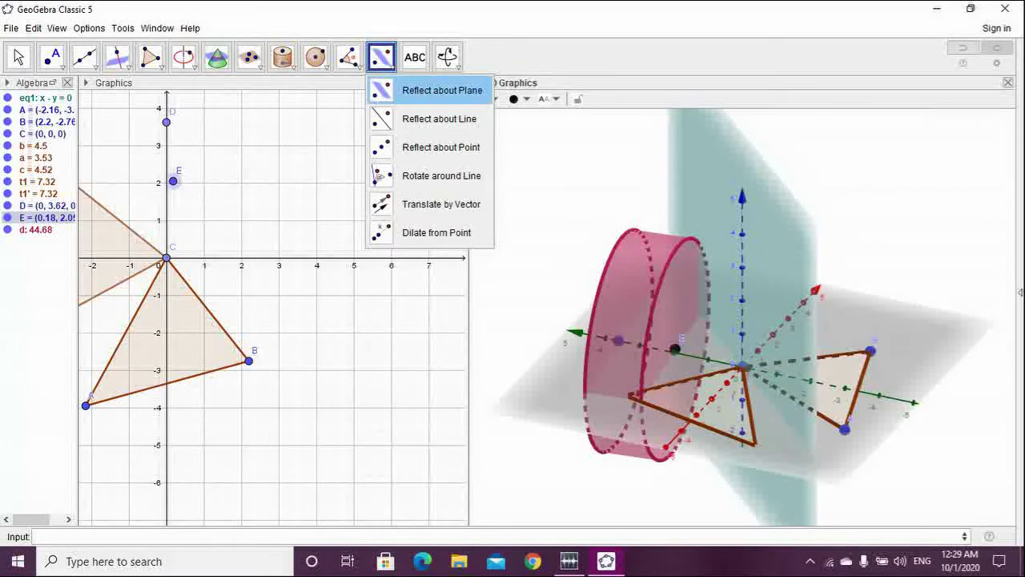
click(442, 90)
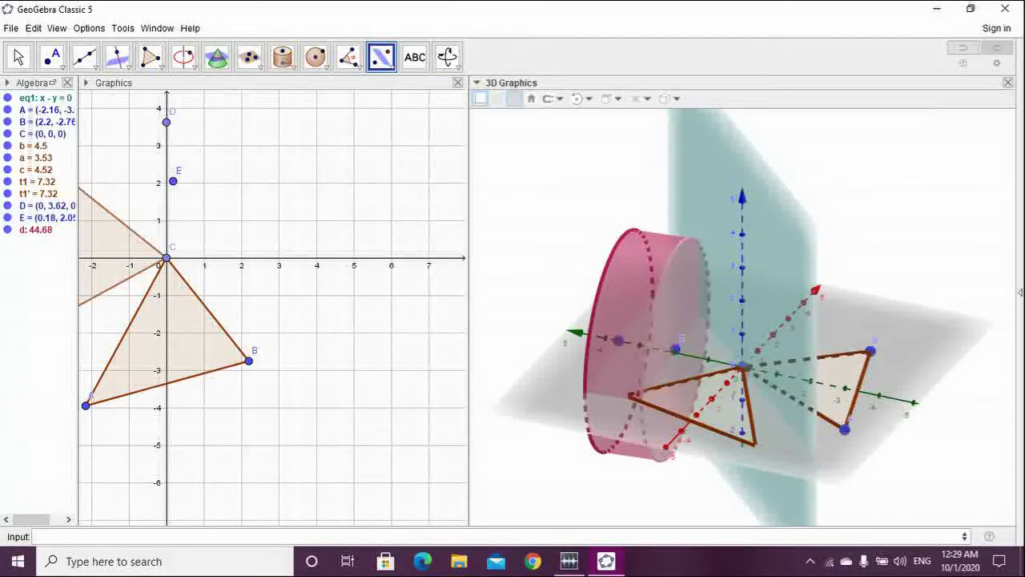
click(769, 216)
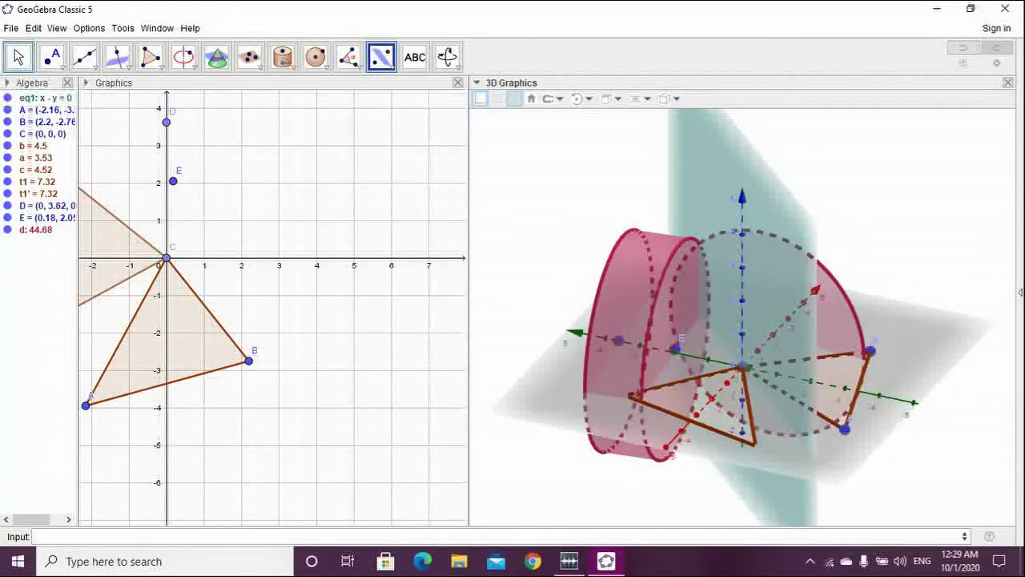
key(Escape)
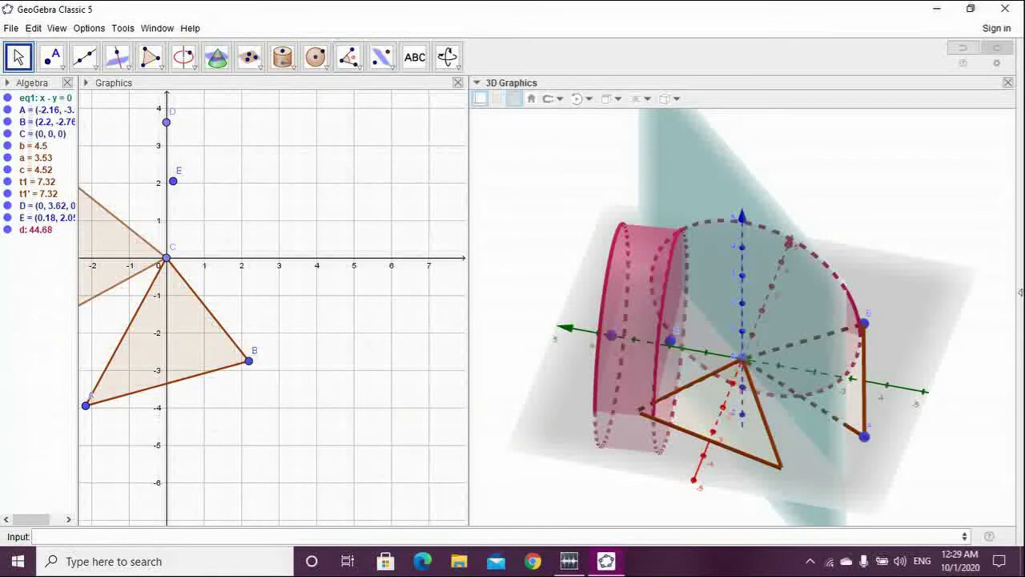
Reflect the cylinder's curved surface across the plane x=y and inspect both cylinders
click(382, 57)
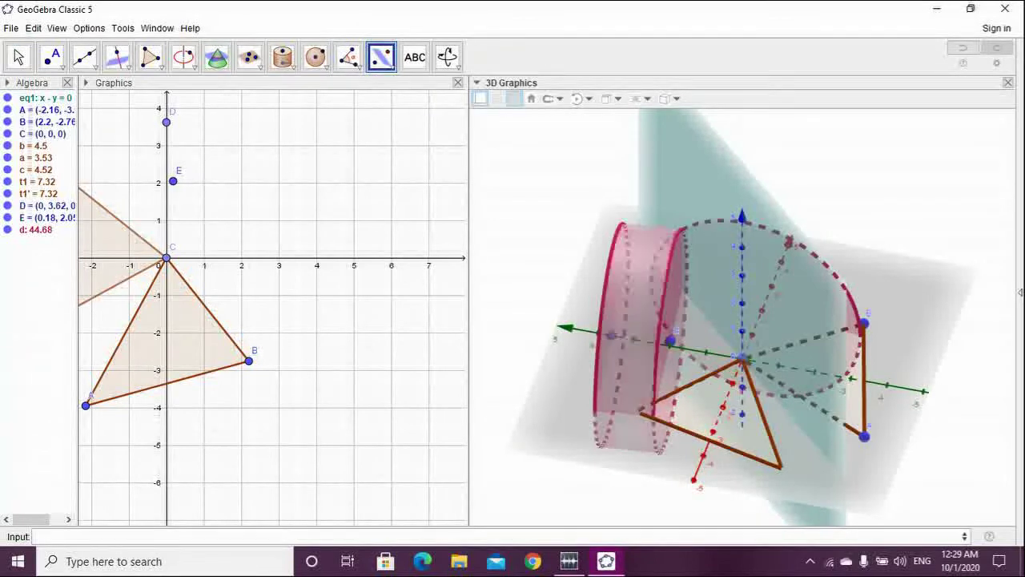
click(695, 178)
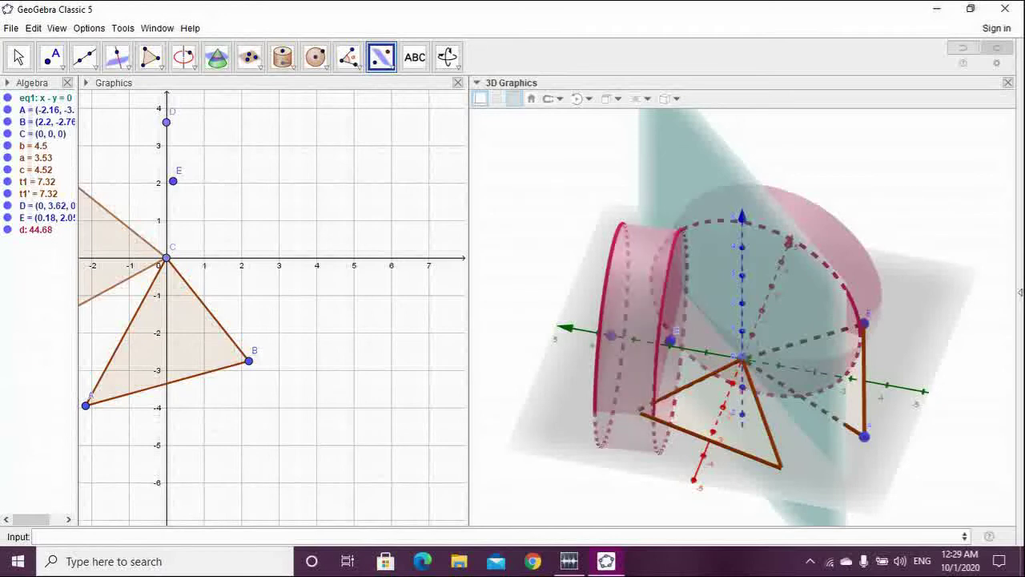
click(19, 57)
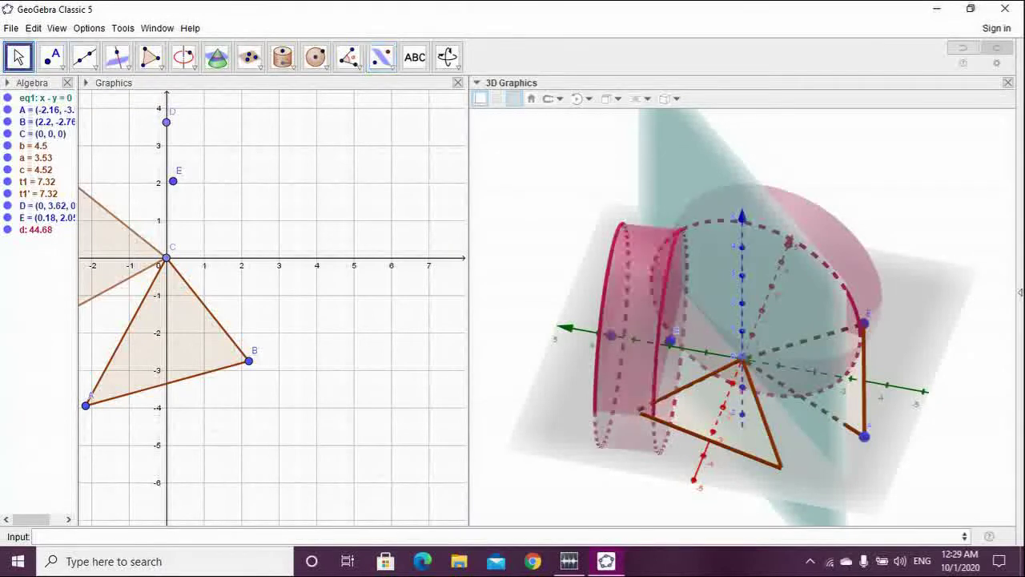
drag(561, 192, 599, 187)
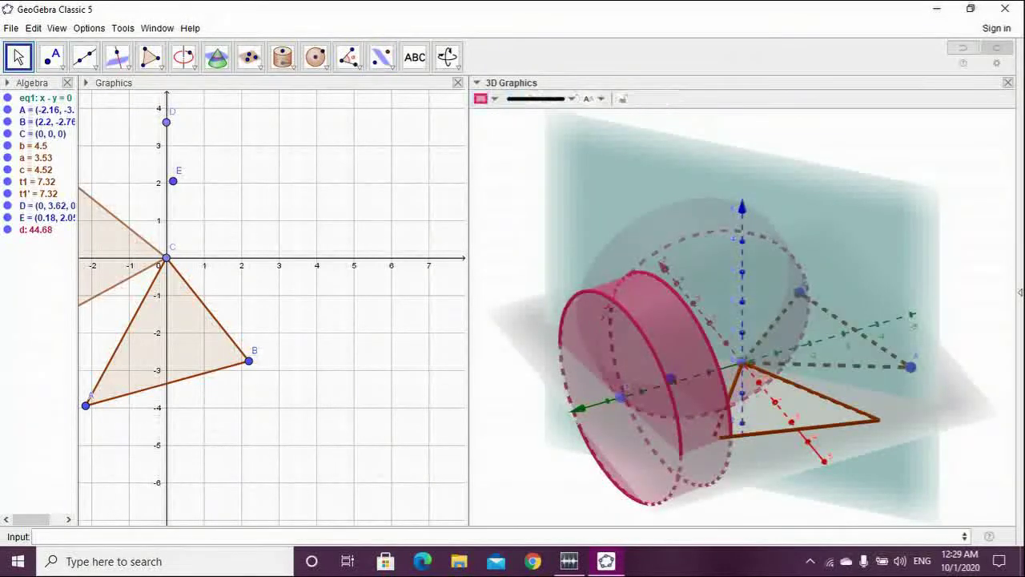
Drag point D down the y-axis to (0, -2.55, 0), stretching cylinder d to volume 130.07
click(382, 57)
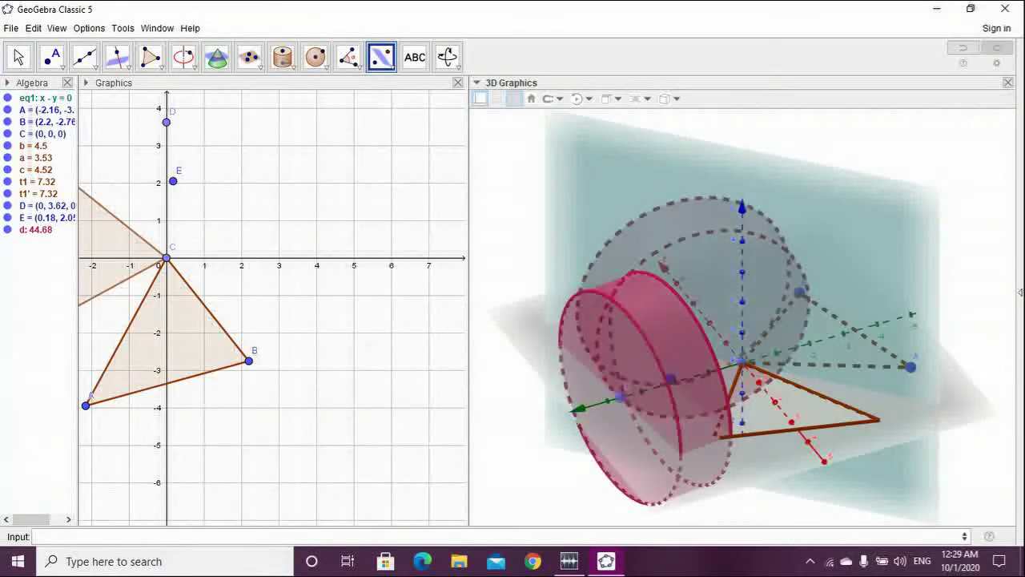
click(18, 56)
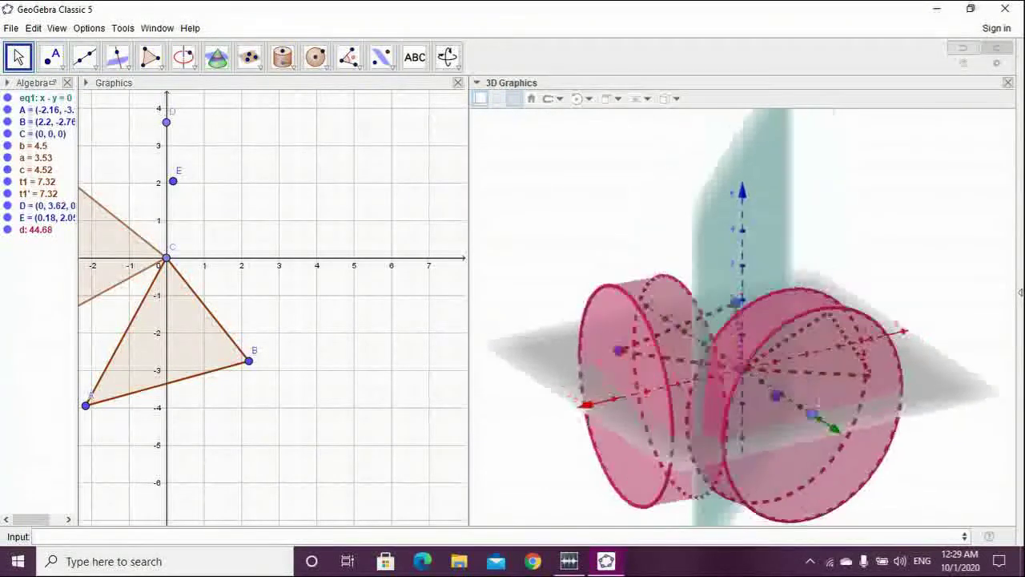
drag(165, 122, 166, 267)
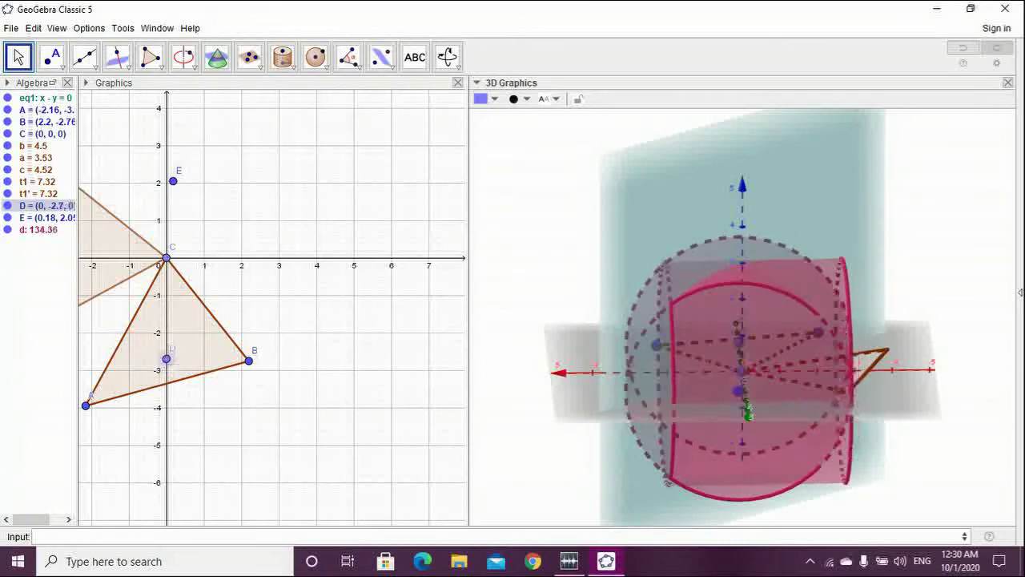
drag(809, 345, 737, 346)
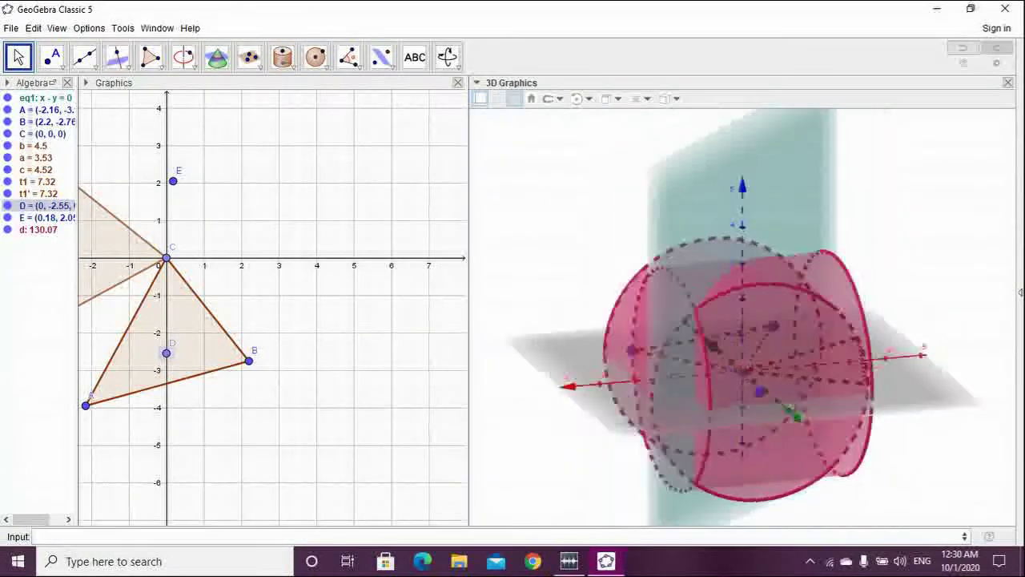
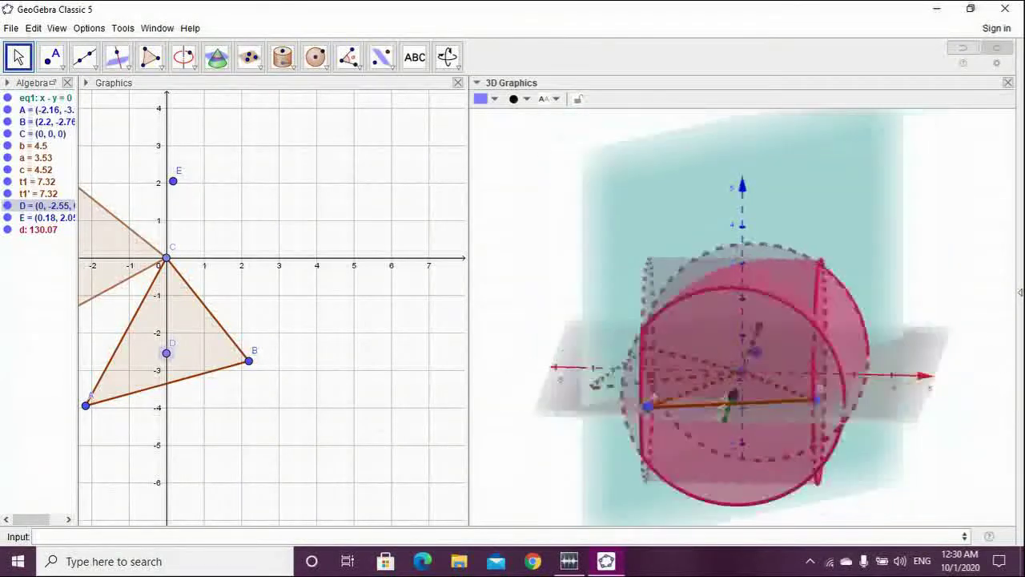
Select every object with Ctrl+A and delete the triangle, points, cylinders and planes
key(ctrl+a)
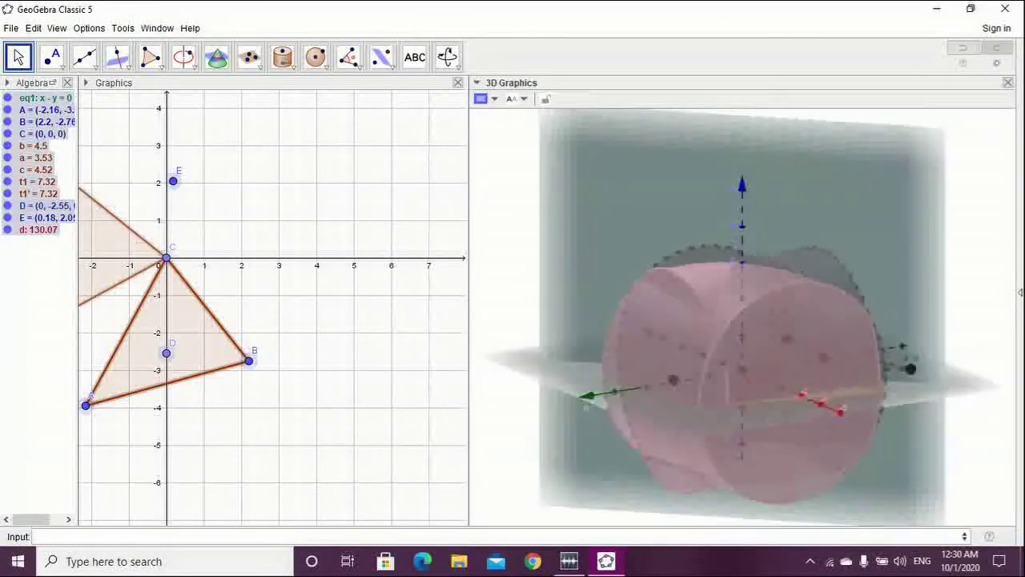
key(Delete)
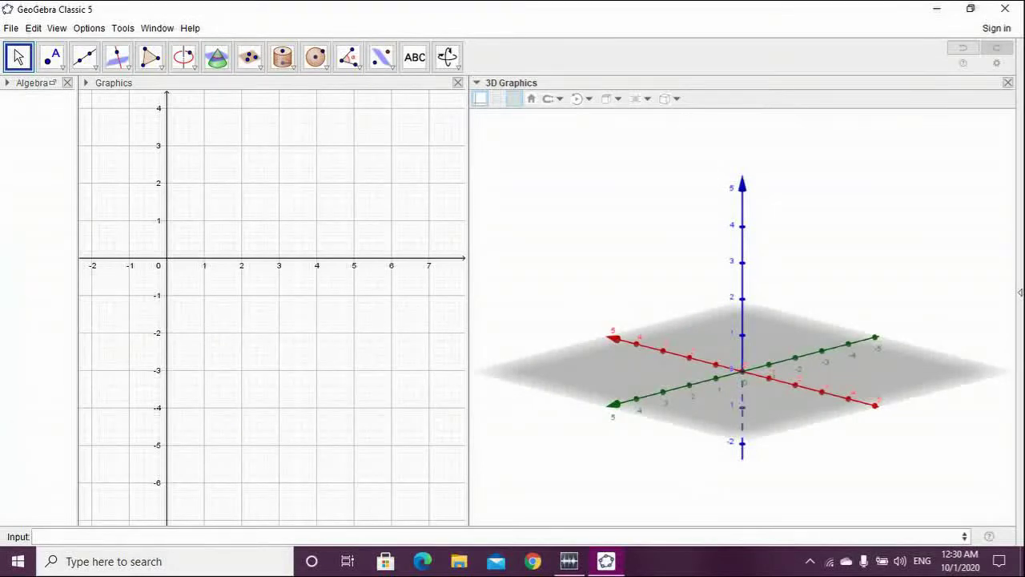
Widen the 3D Graphics view at the 2D view's expense and pick the Reflect about Line tool
drag(469, 304, 352, 305)
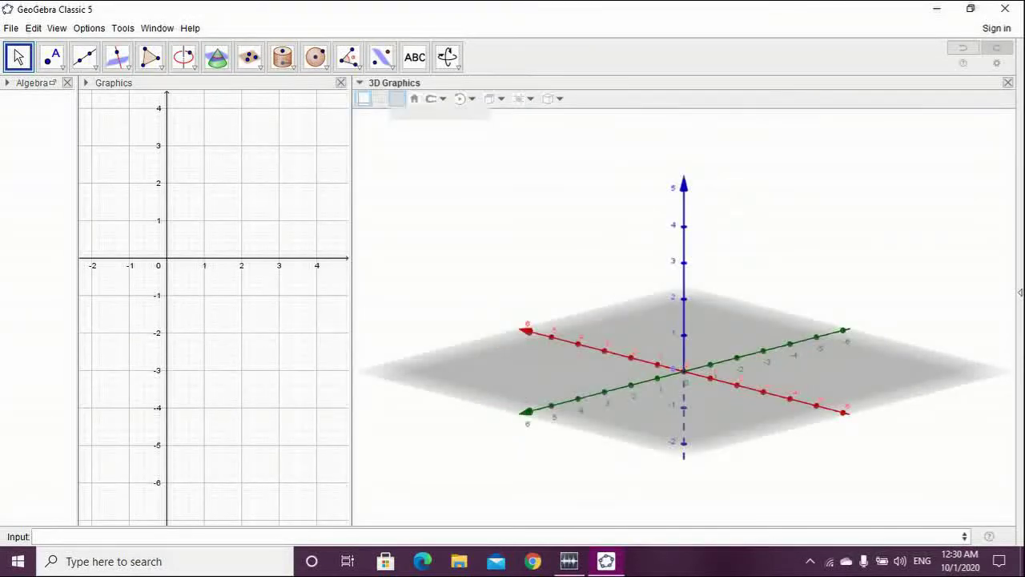
click(381, 57)
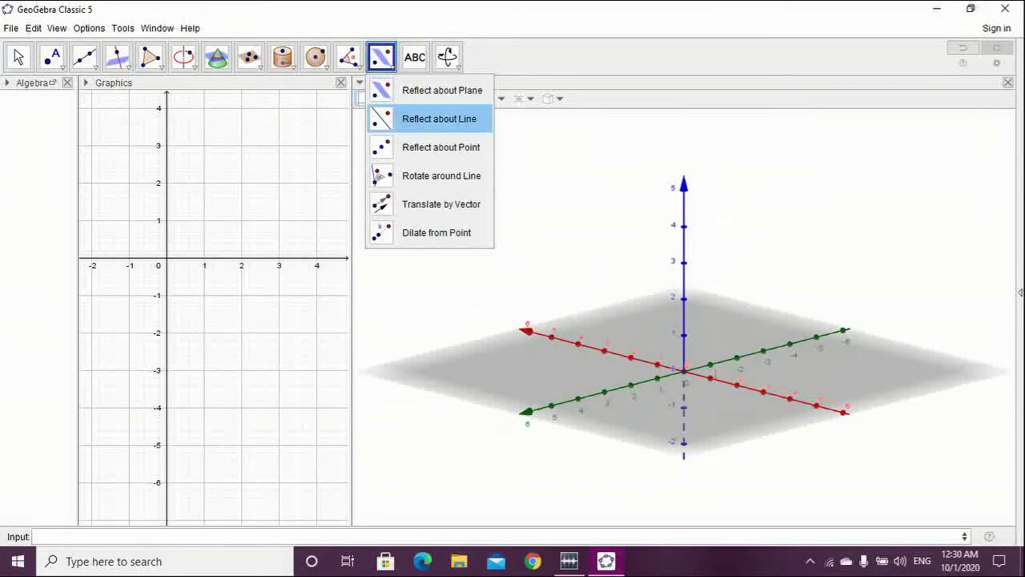
click(439, 118)
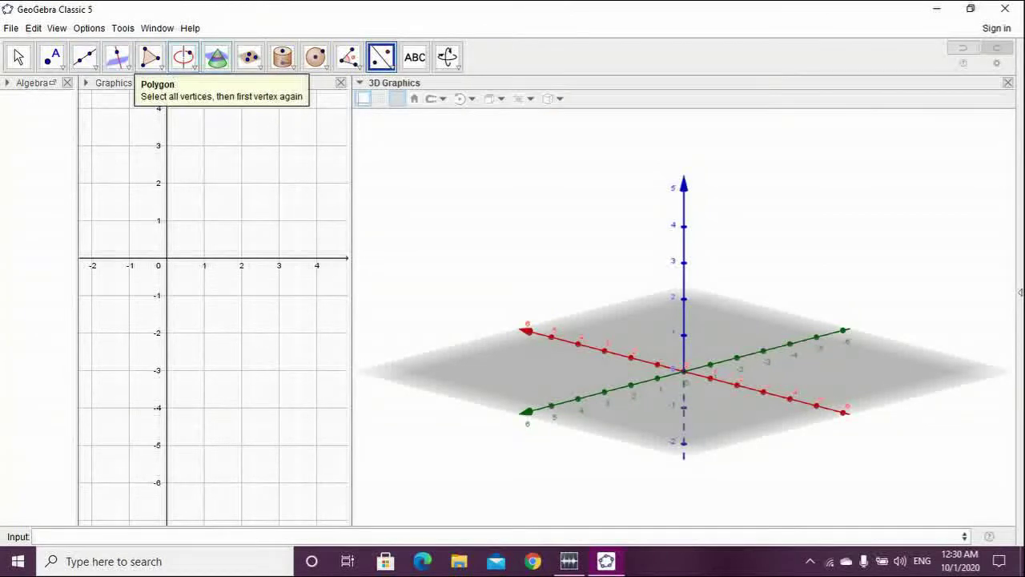
Draw quadrilateral ABCD on the ground plane with the Polygon tool, closing it at A
click(151, 56)
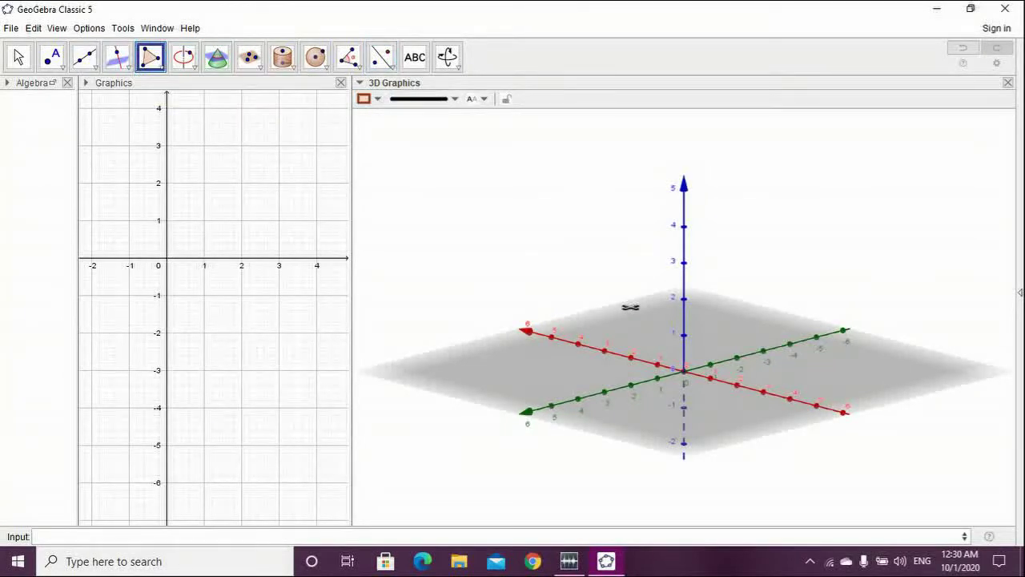
click(655, 311)
click(573, 358)
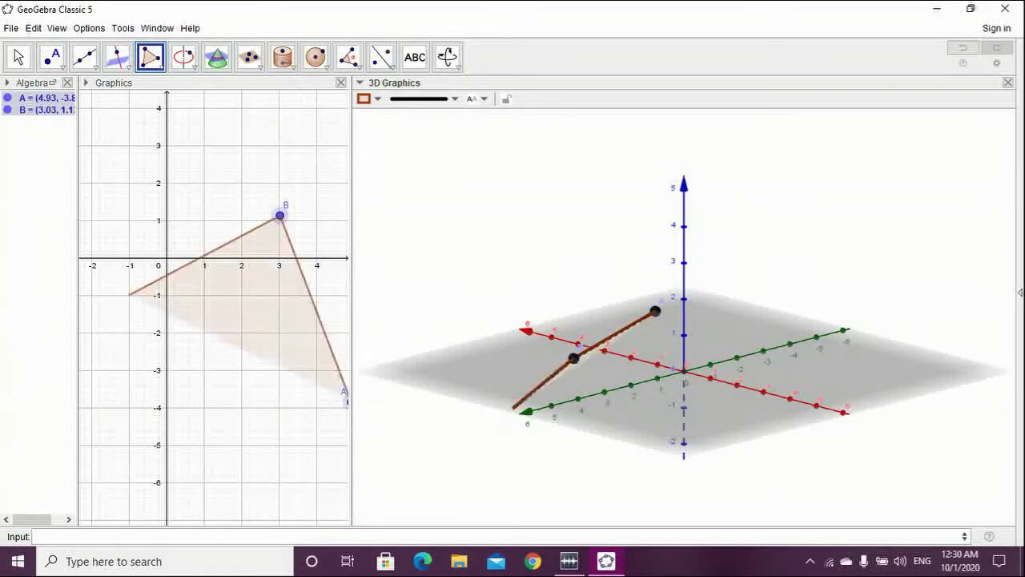
click(636, 372)
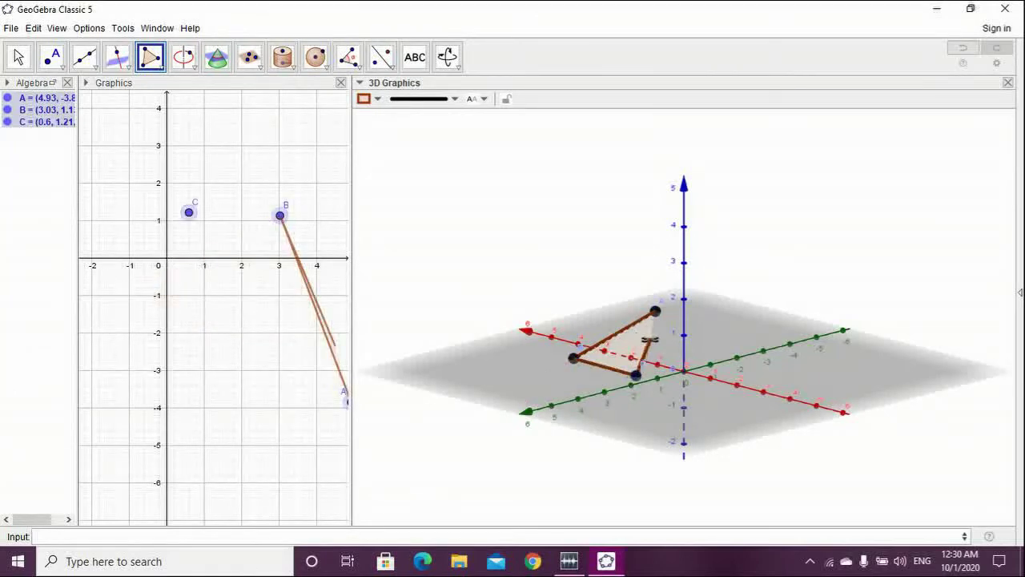
click(667, 351)
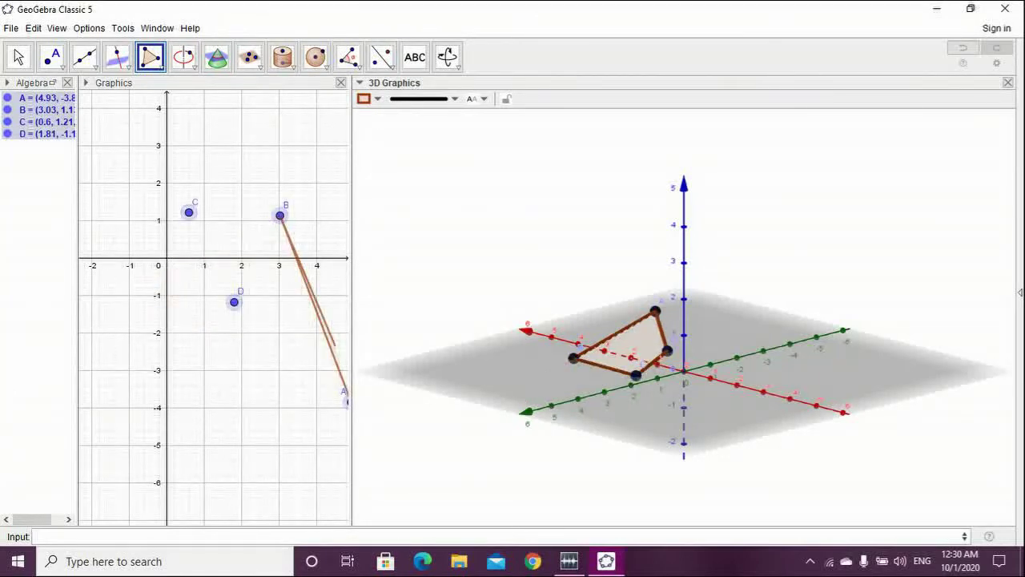
click(655, 311)
Drag vertex A to about (3.5, -0.86) and B to about (2.28, 1.7), giving area 4.66
click(18, 56)
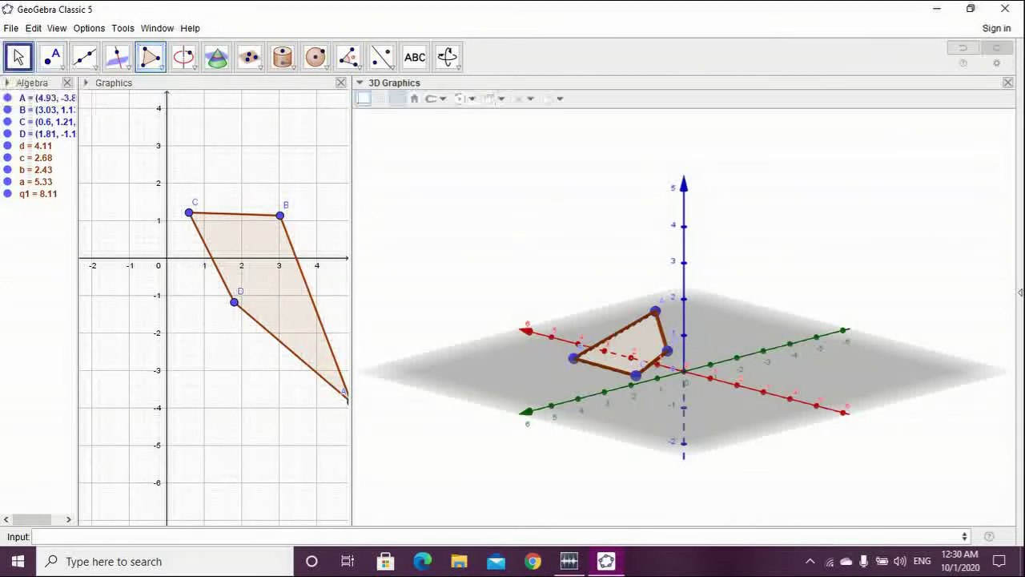
drag(553, 240, 547, 266)
drag(681, 353, 614, 320)
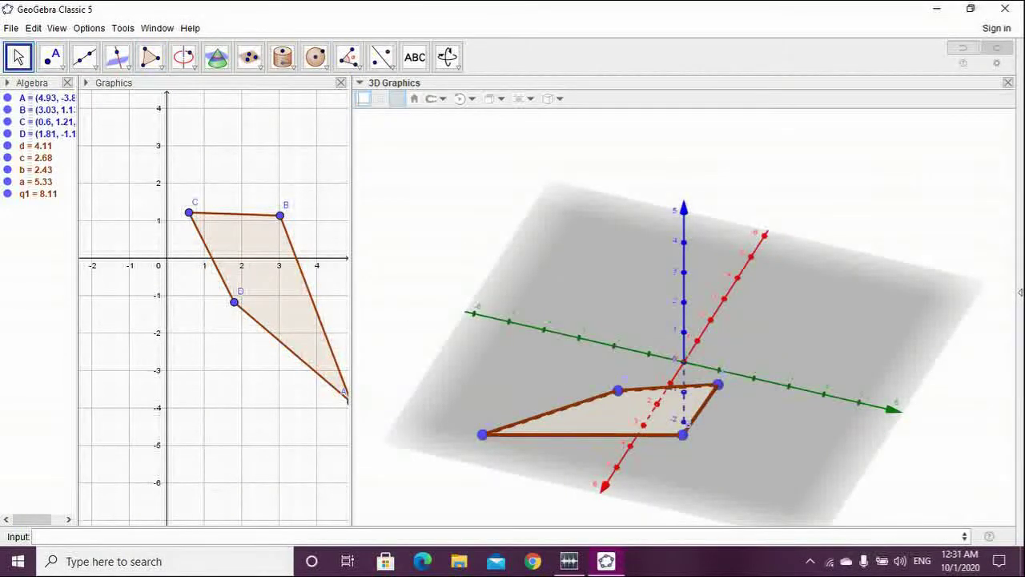
drag(482, 434, 824, 449)
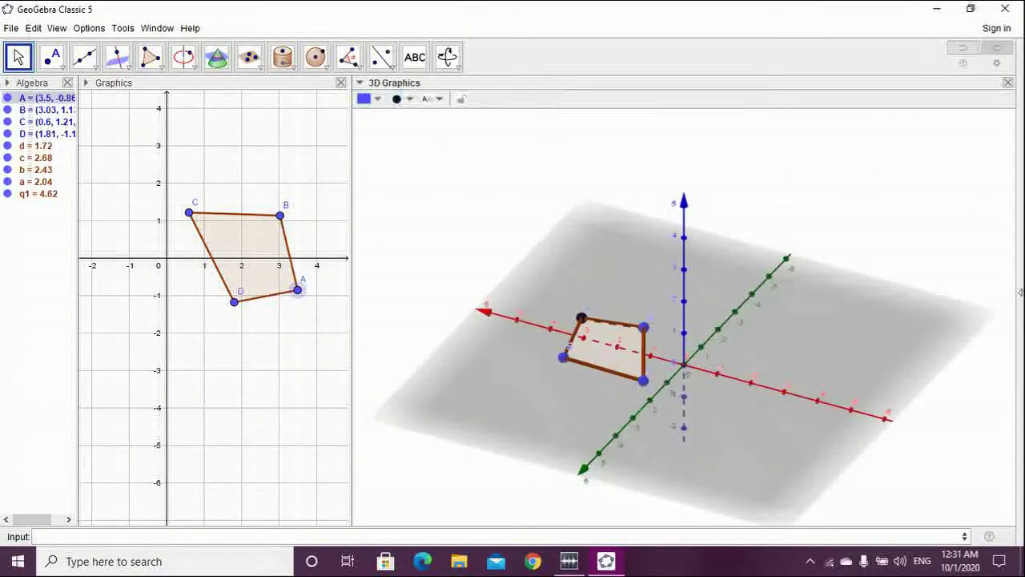
drag(563, 358, 579, 373)
mouse_move(594, 417)
mouse_down()
mouse_move(639, 439)
mouse_move(610, 443)
mouse_move(557, 416)
mouse_move(632, 431)
mouse_move(591, 434)
mouse_move(593, 413)
mouse_up()
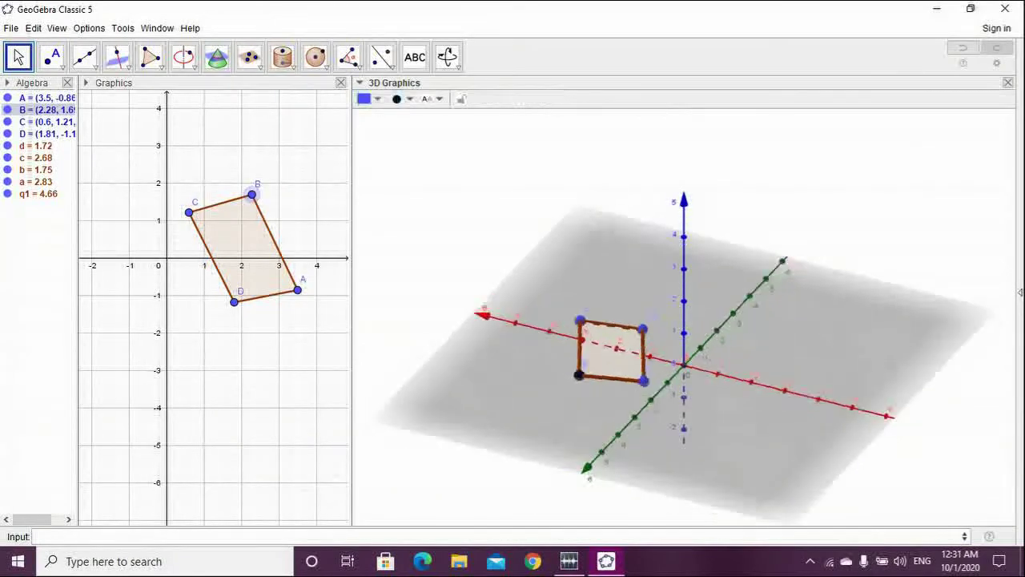
click(381, 56)
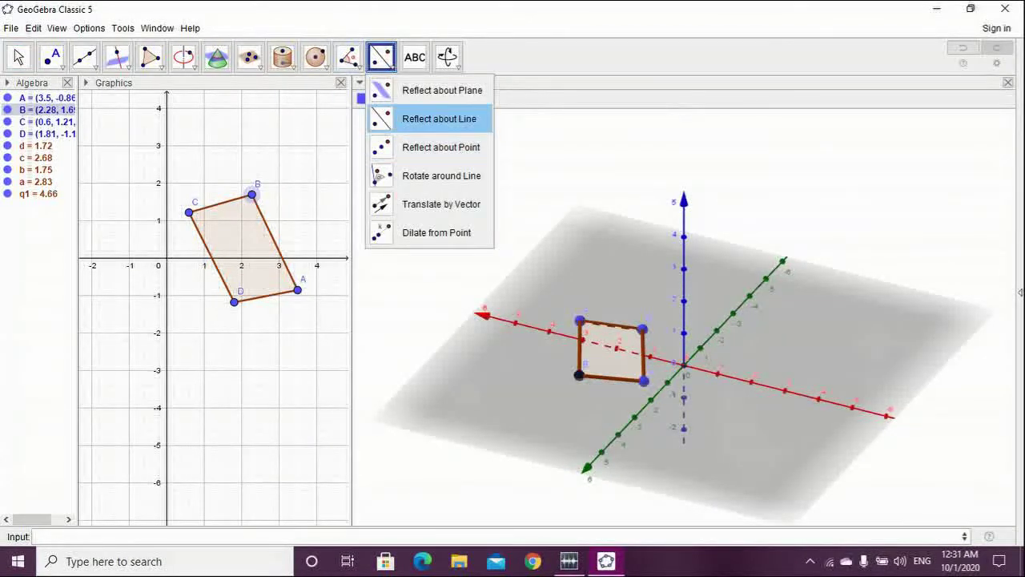
Nudge vertex C to about (0.54, 1.36), raising quadrilateral q1's area to 4.79
click(439, 118)
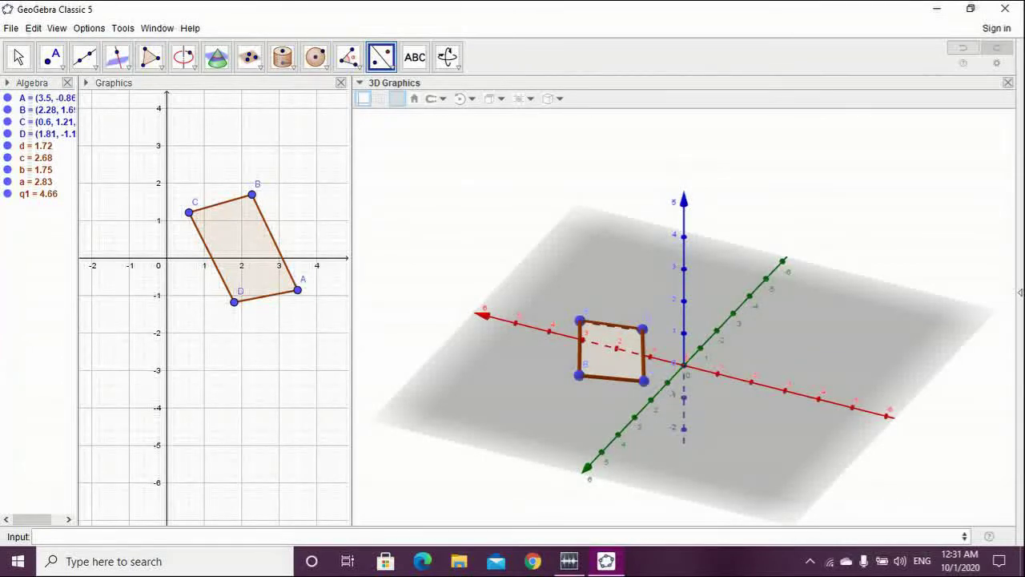
click(18, 56)
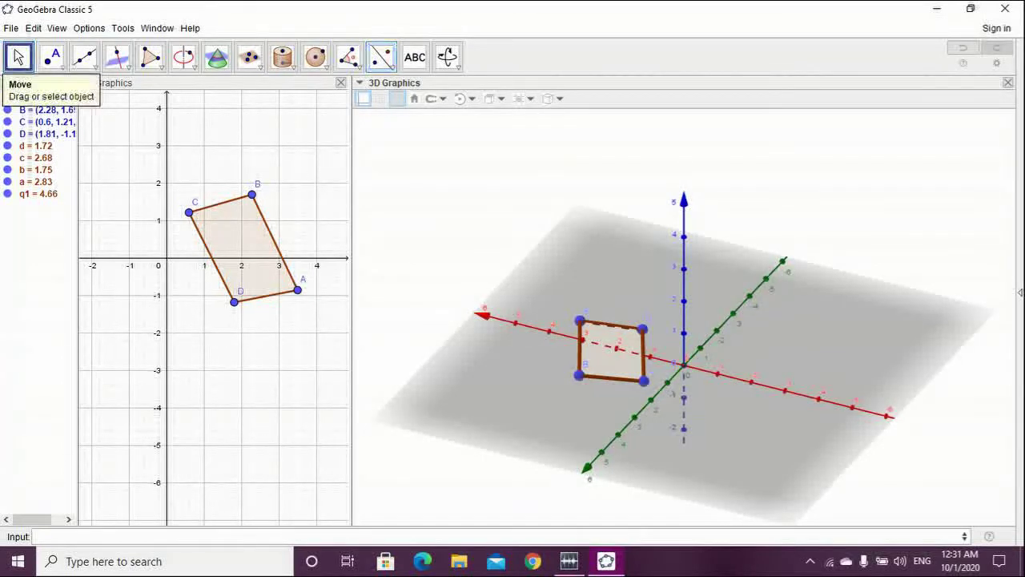
mouse_move(189, 213)
mouse_down()
mouse_move(194, 202)
mouse_move(186, 206)
mouse_up()
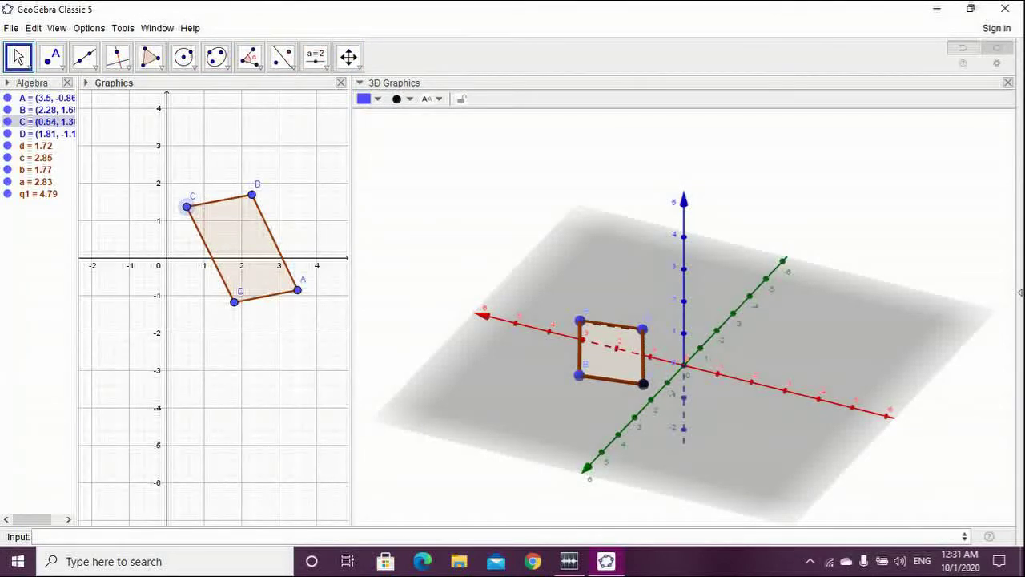
click(683, 432)
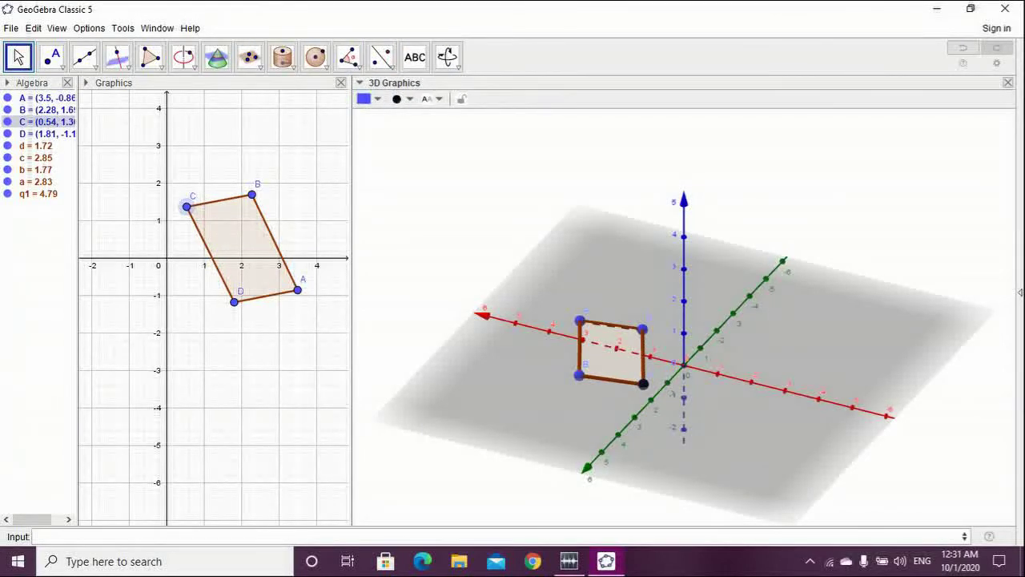
right_click(740, 306)
key(Escape)
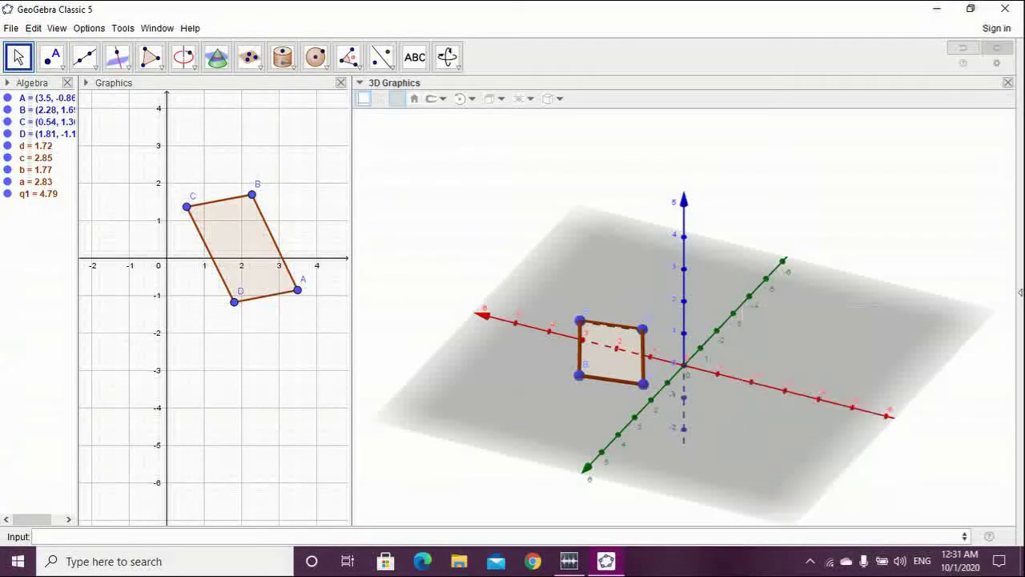
right_click(615, 239)
In the 3D Graphics settings, try the z-axis show, positive-half, tick distance and tick options
click(657, 402)
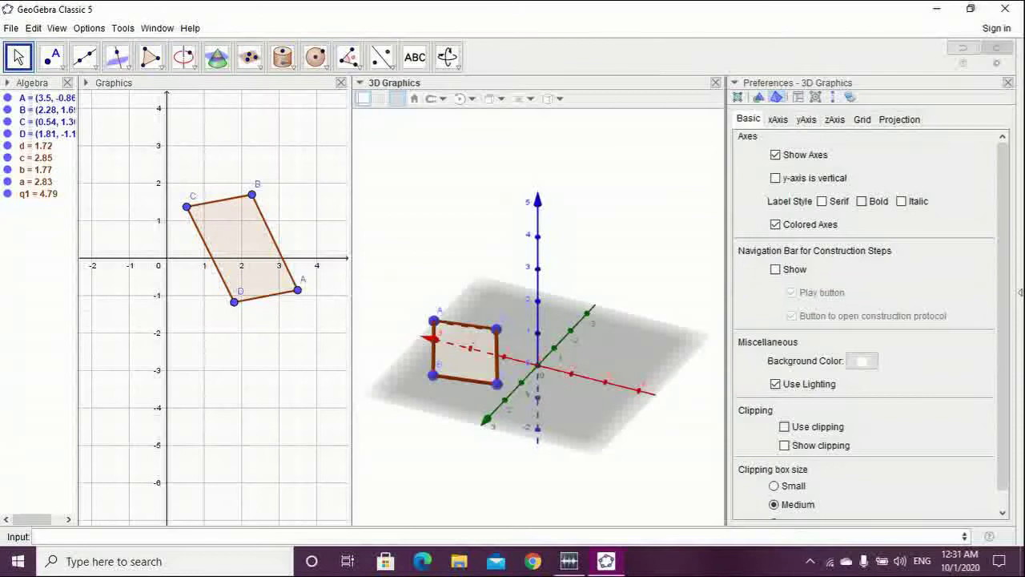
click(778, 119)
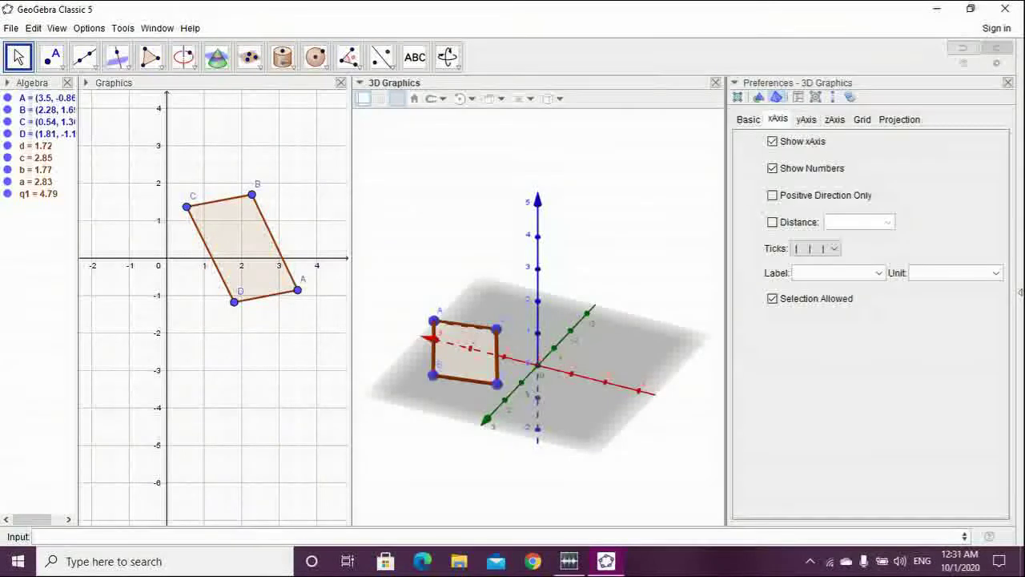
click(807, 119)
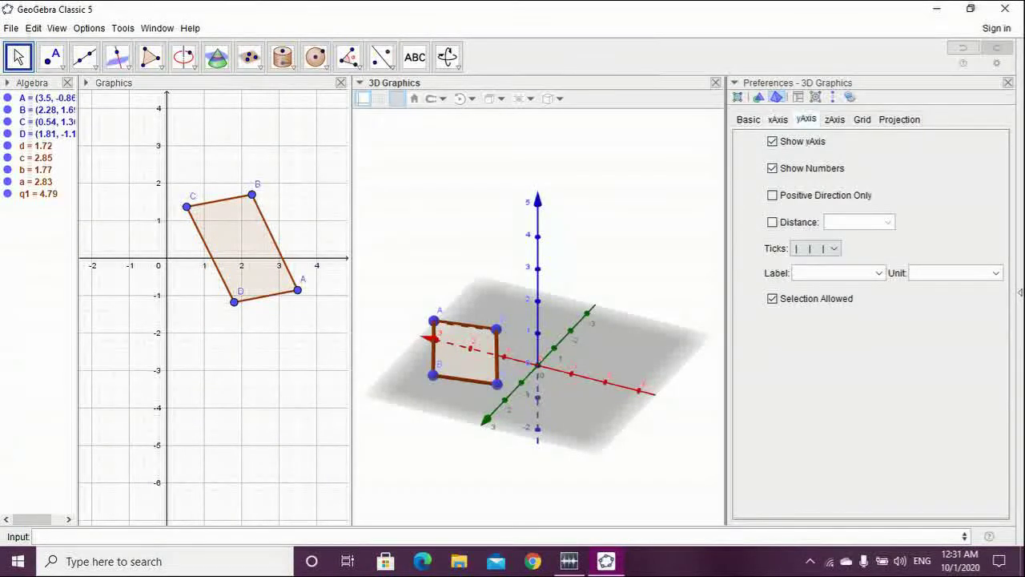
click(835, 119)
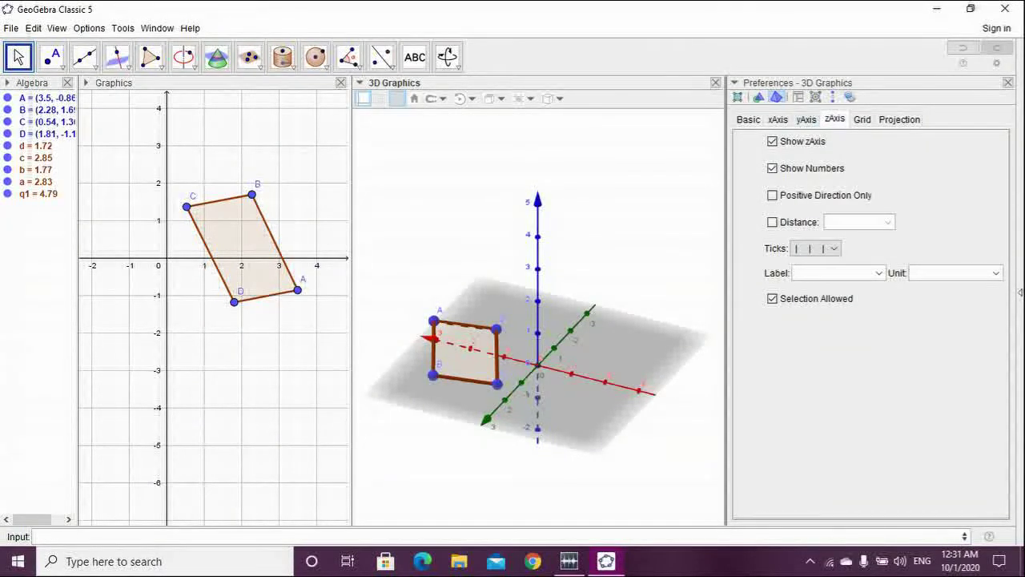
click(773, 142)
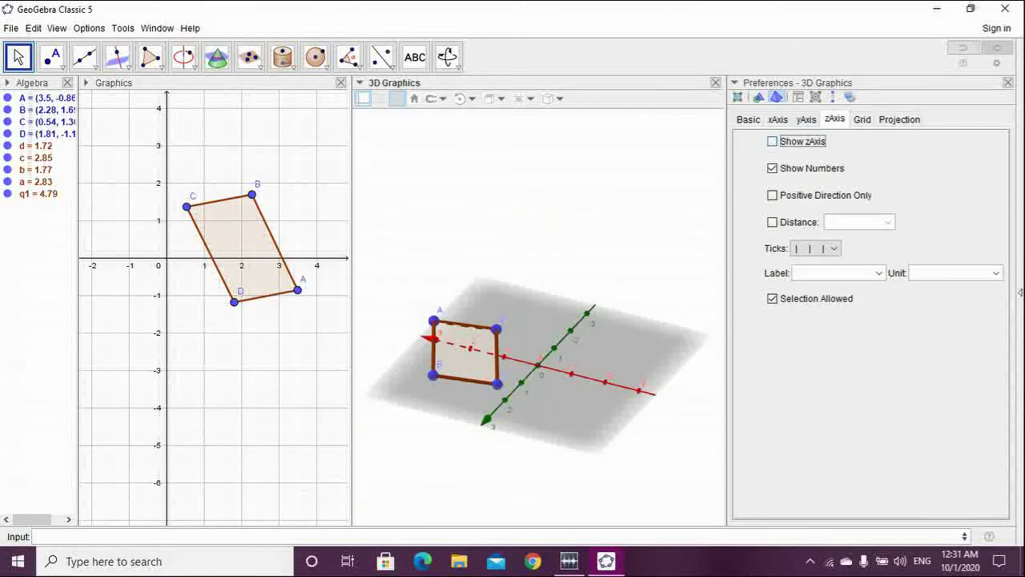
click(772, 142)
click(773, 142)
click(773, 142)
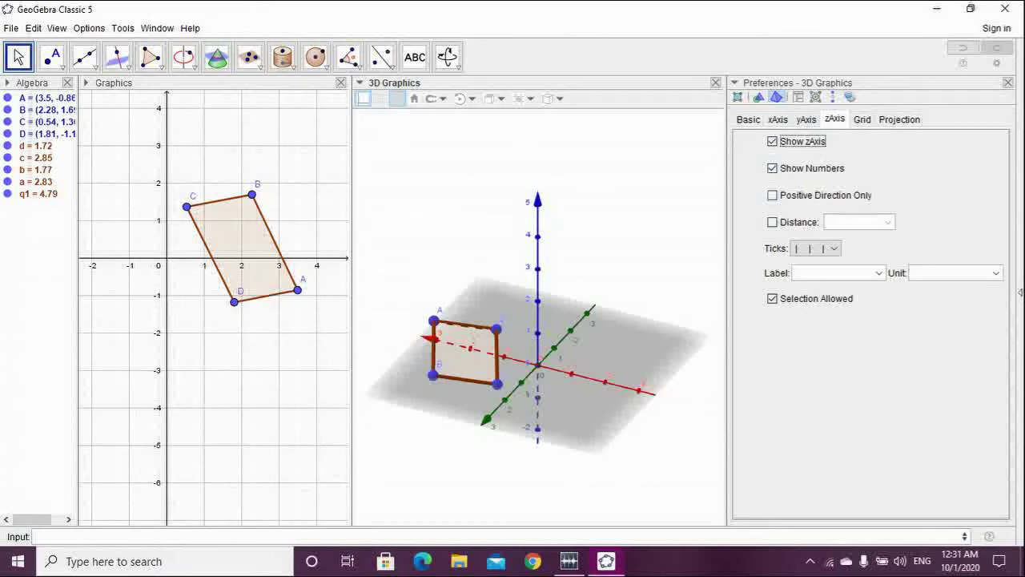
click(773, 195)
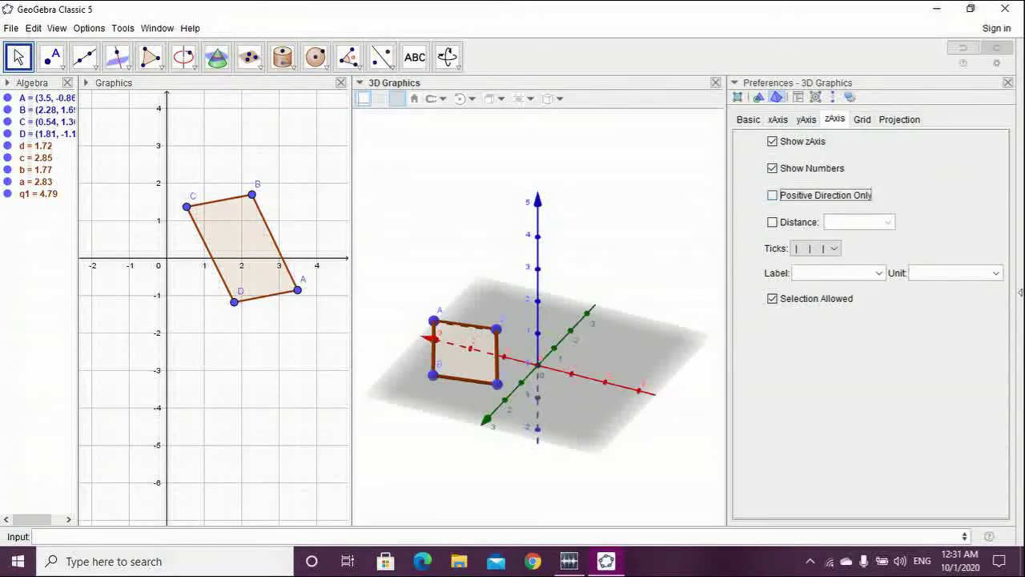
click(773, 196)
click(773, 196)
click(773, 222)
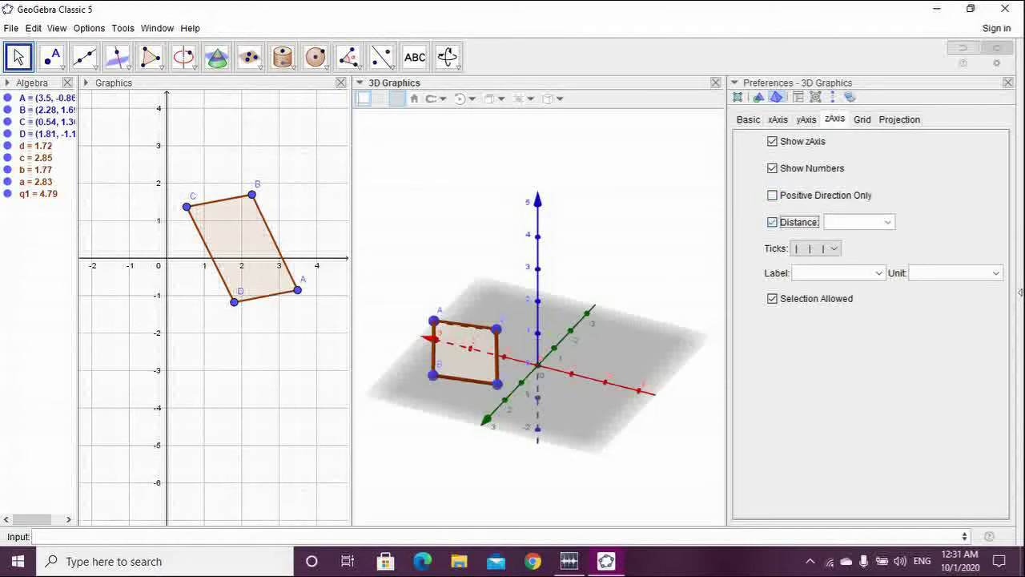
click(849, 223)
click(829, 249)
click(817, 262)
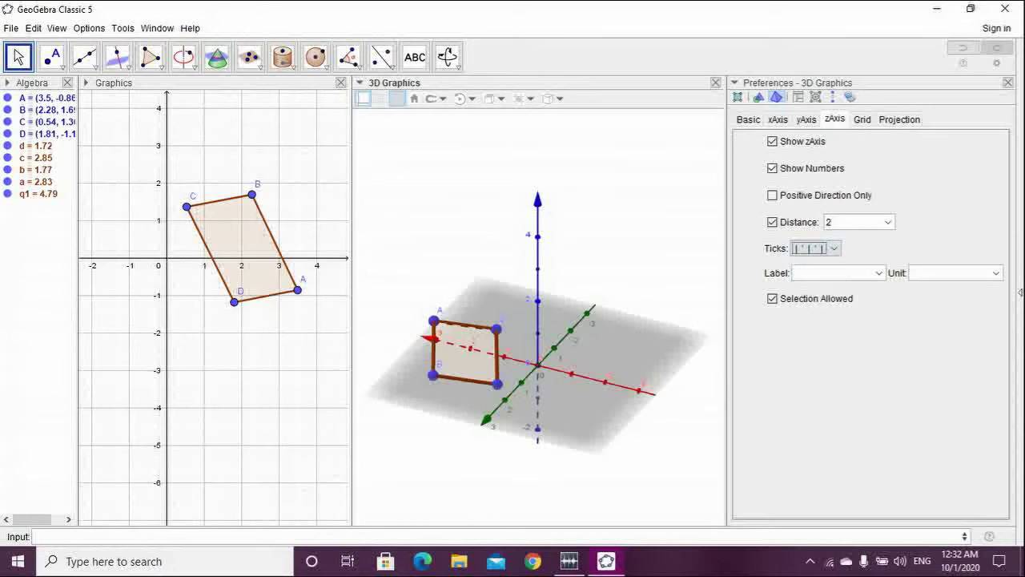
Label the z-axis ζ and set its unit to π, after first trying $
click(879, 273)
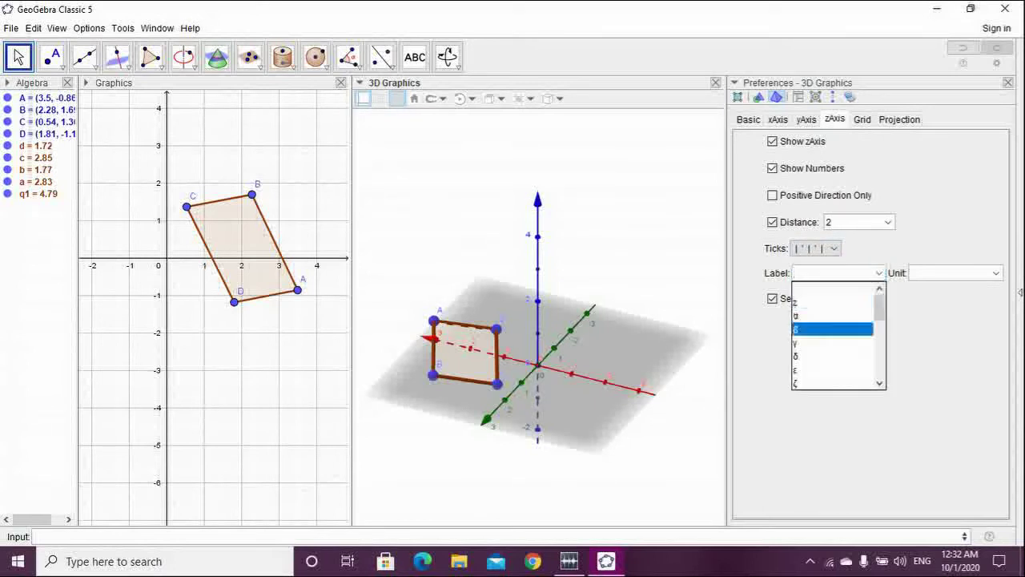
key(Down)
key(Return)
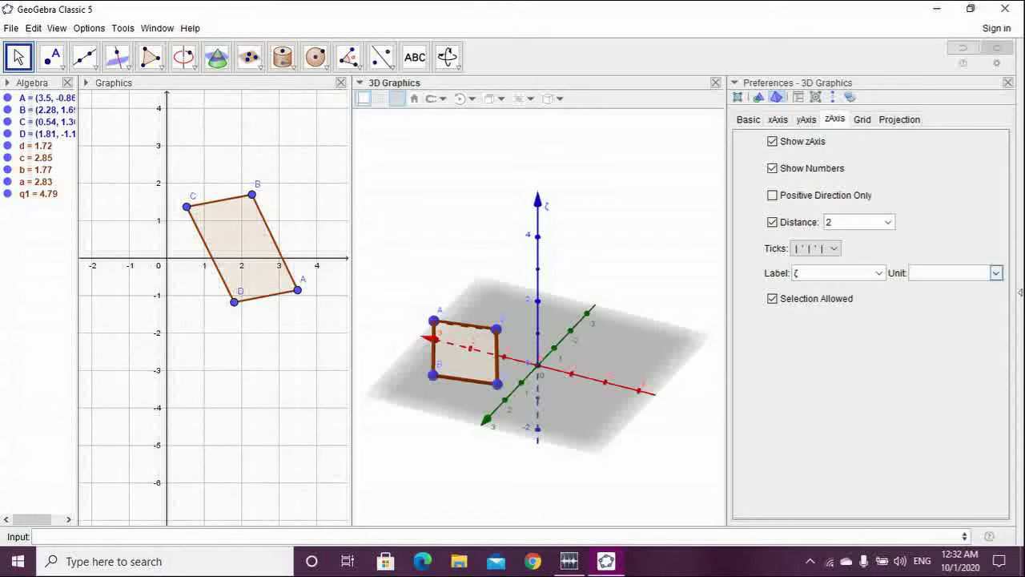
click(995, 272)
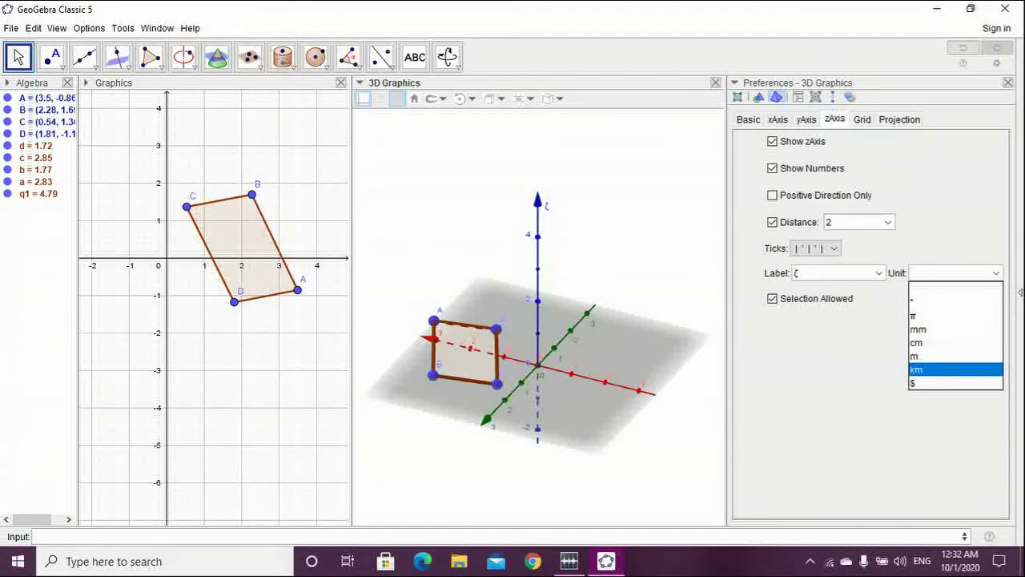
key(Return)
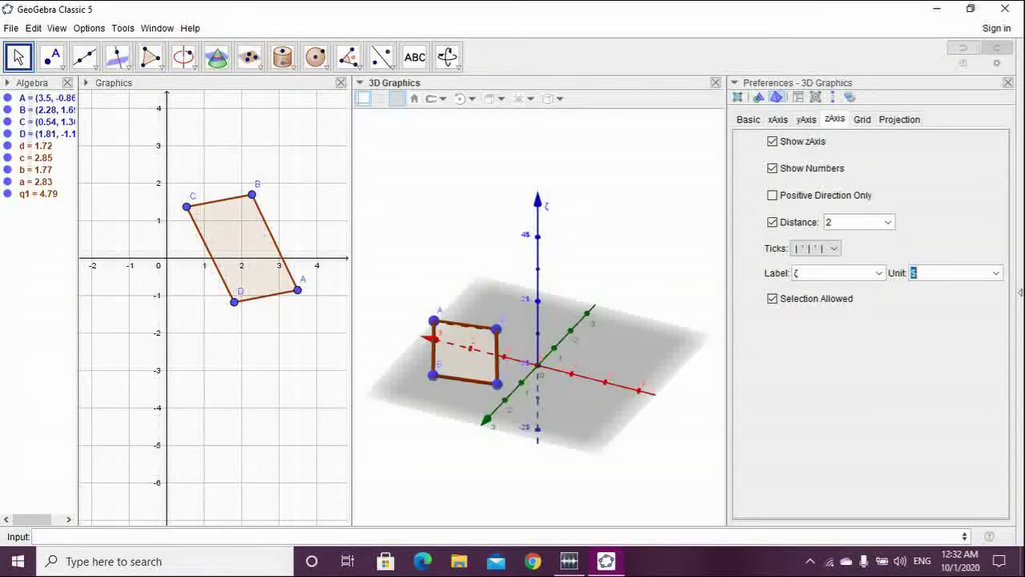
drag(497, 448, 548, 435)
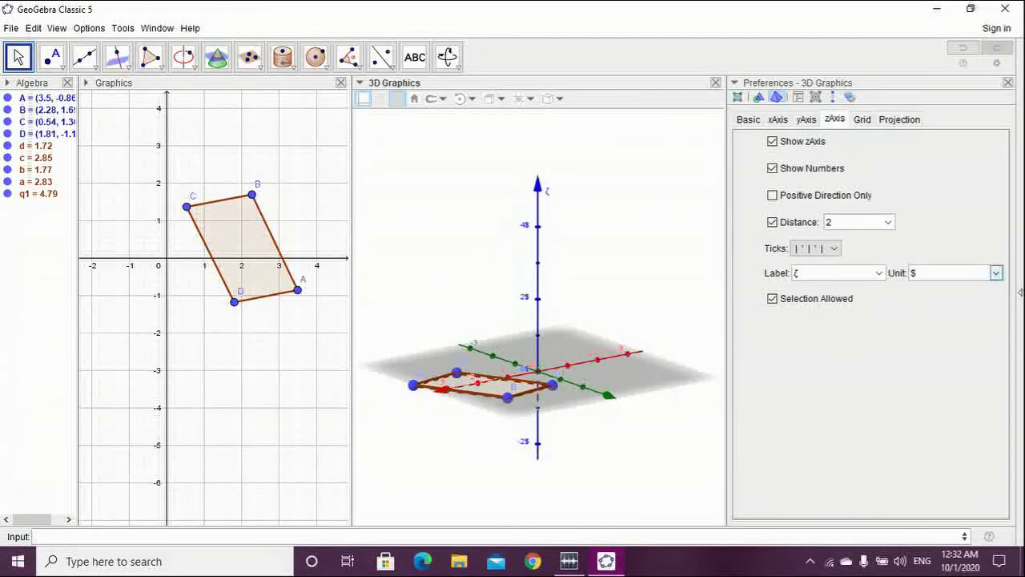
click(996, 273)
key(Up)
key(Up)
key(Up)
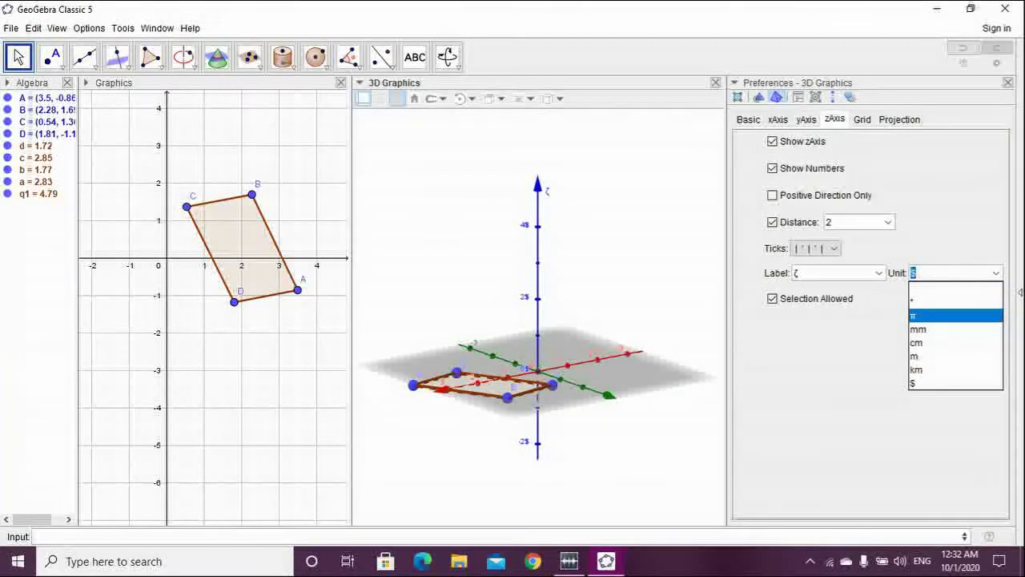
key(Return)
drag(513, 449, 403, 468)
Set the 3D view's background colour to orange on the Basic tab
click(862, 119)
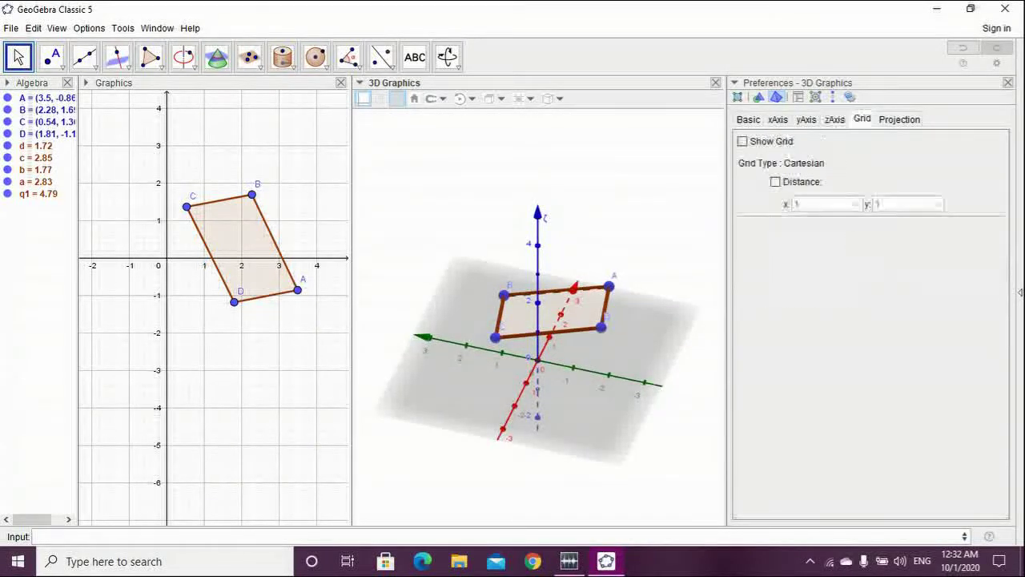
click(807, 120)
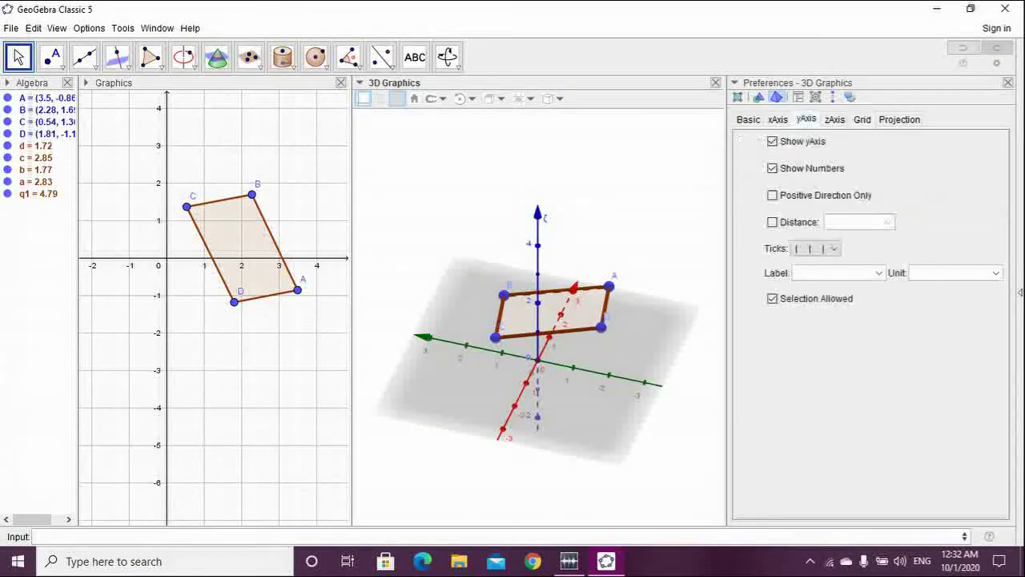
click(778, 119)
click(748, 120)
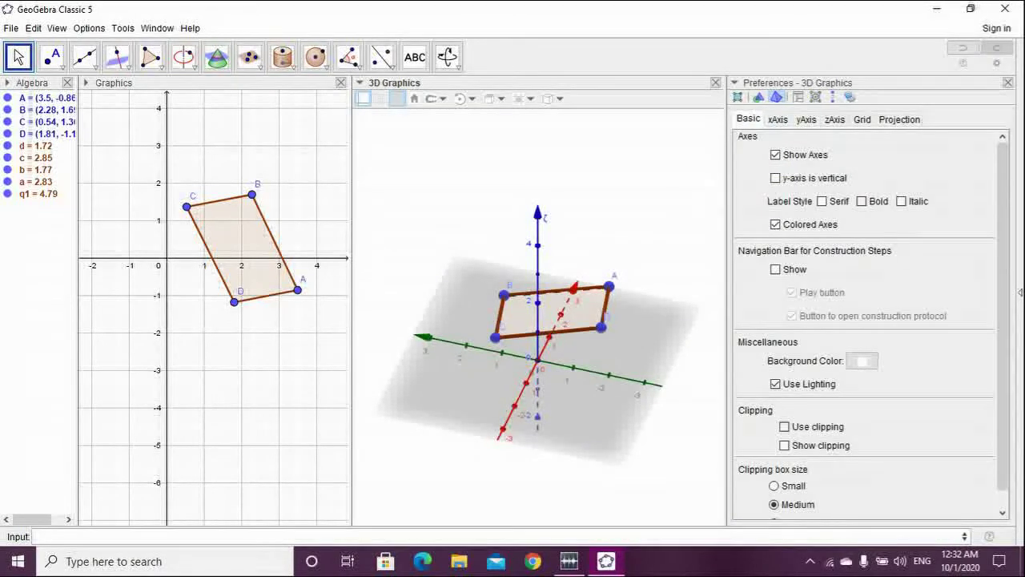
click(862, 361)
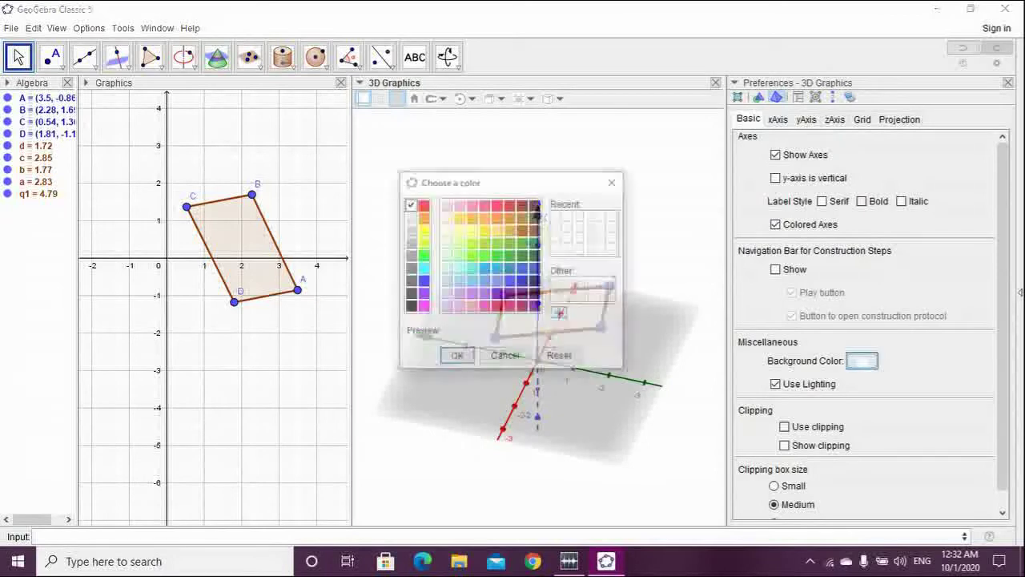
click(422, 216)
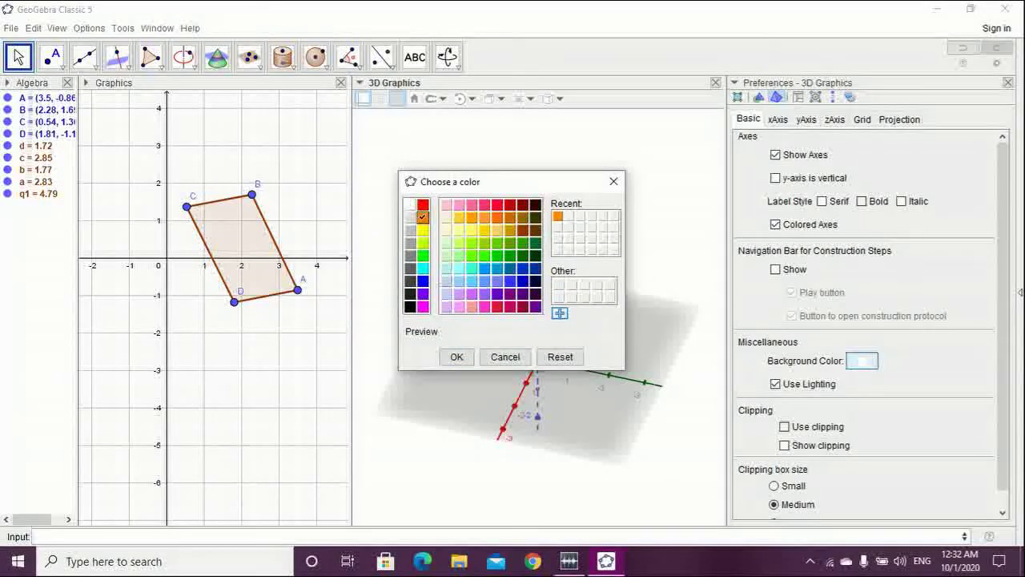
click(456, 356)
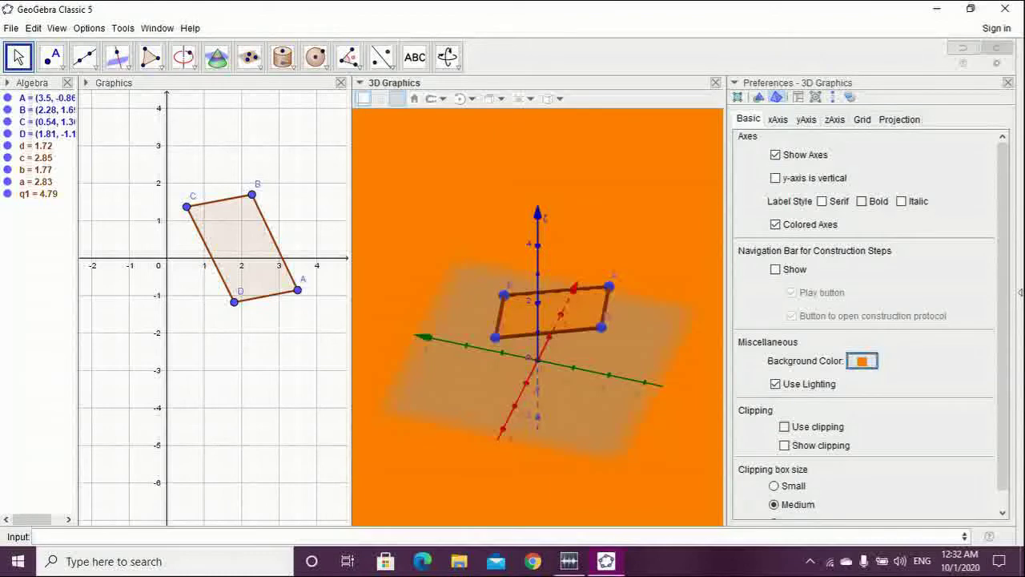
Change the background to a lighter yellow shade and close the 3D Graphics preferences
click(862, 361)
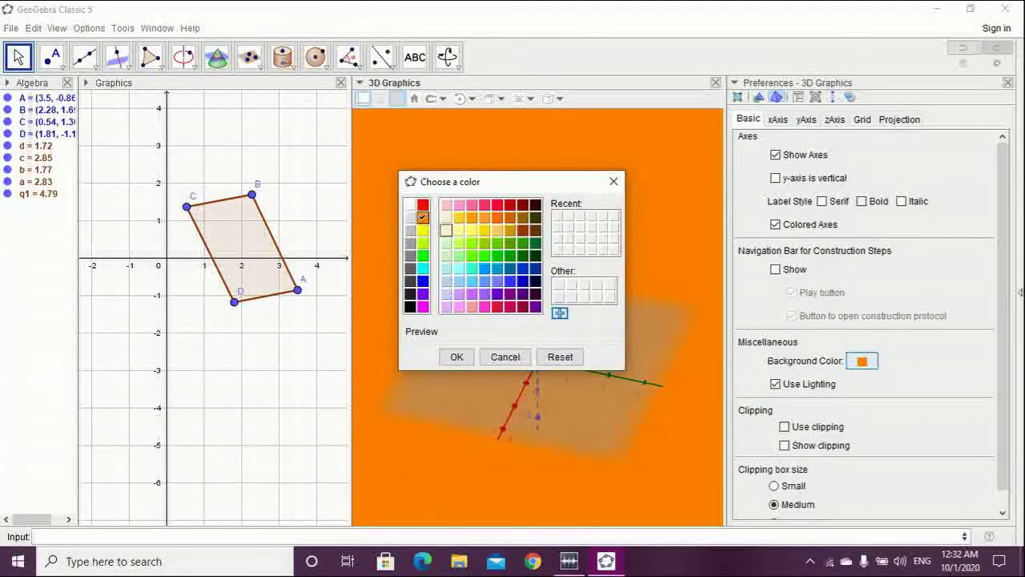
click(459, 217)
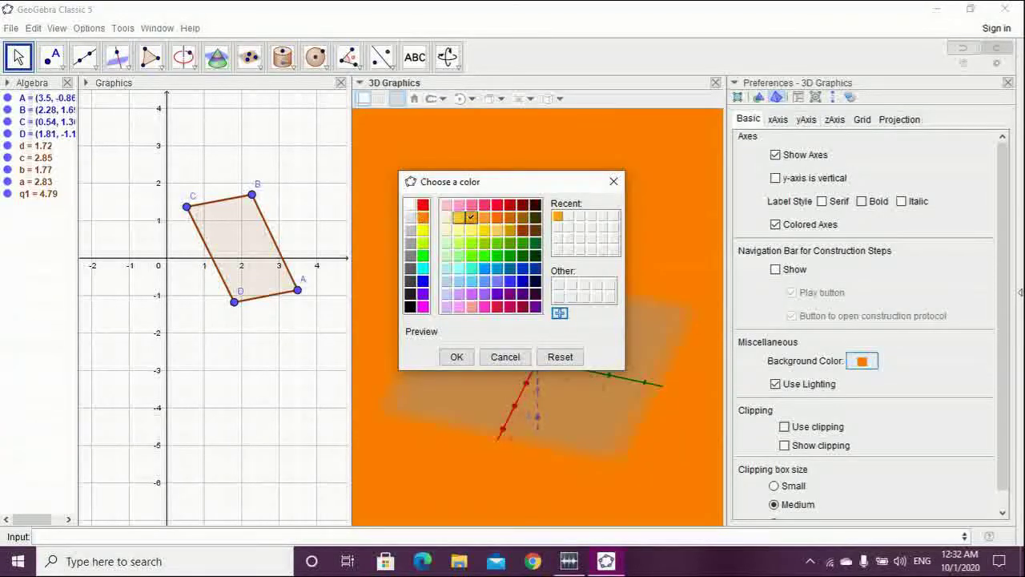
click(457, 356)
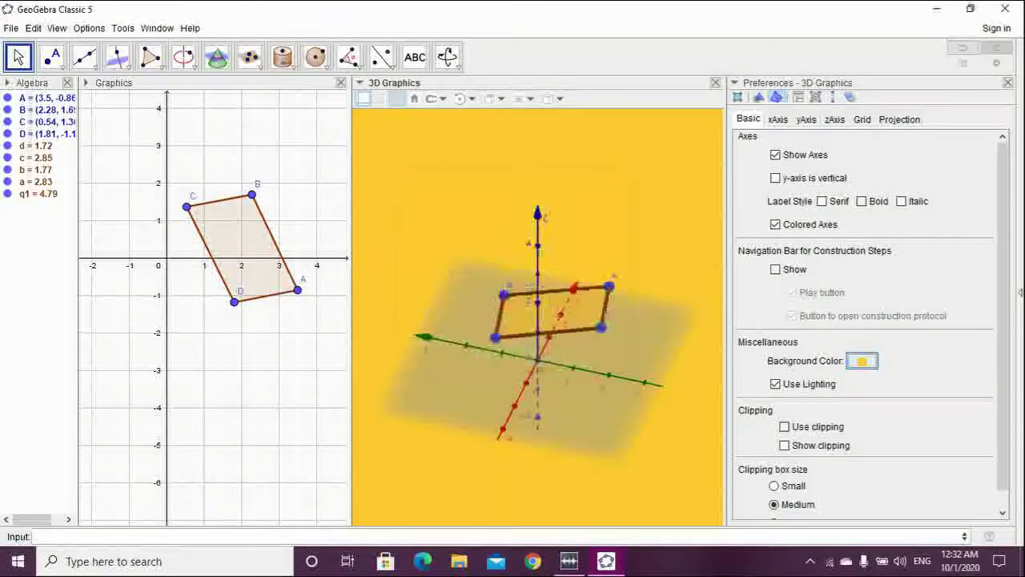
click(1007, 83)
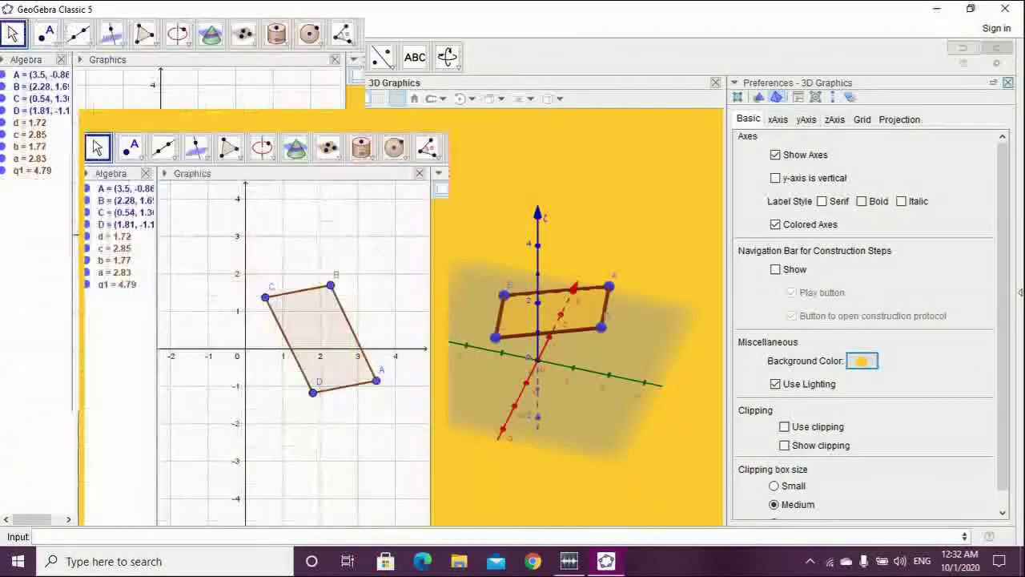
drag(608, 336, 823, 319)
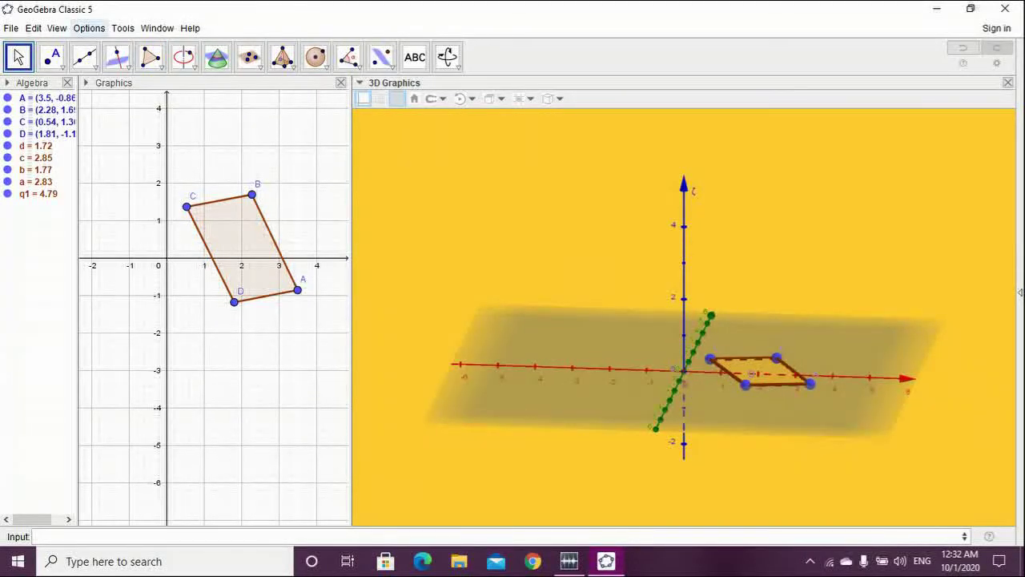
click(89, 28)
Choose 20 pt under Options > Font Size, widening the Algebra view
mouse_move(115, 95)
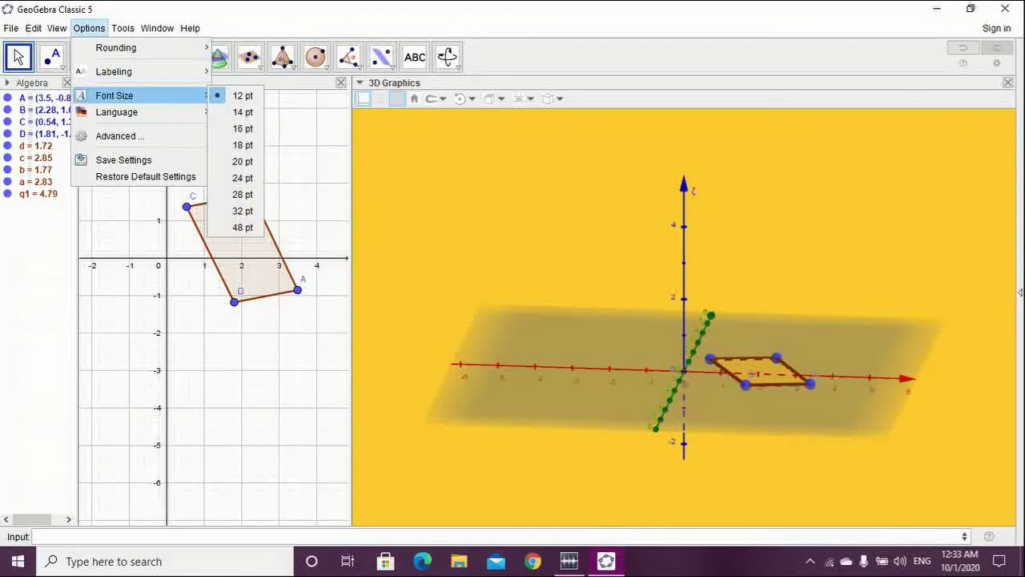
click(242, 161)
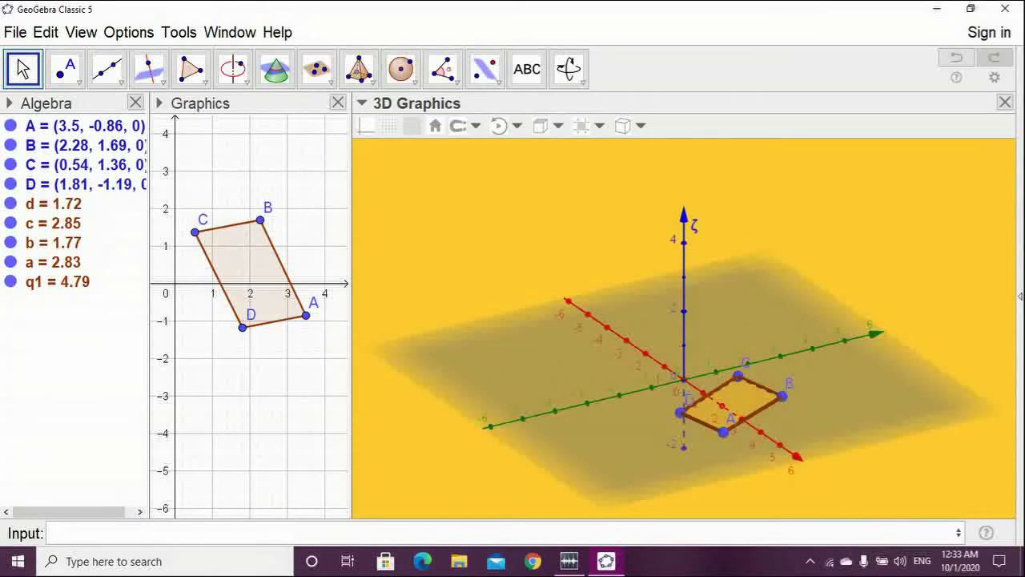
Replace the 3D view's bright yellow background with pale cream-yellow and close its preferences
right_click(385, 177)
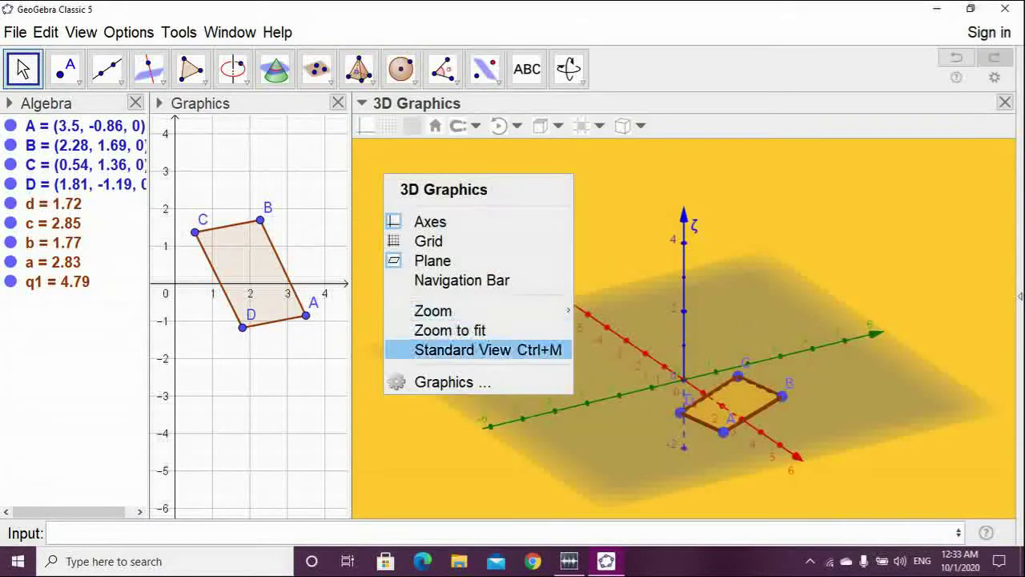
click(448, 382)
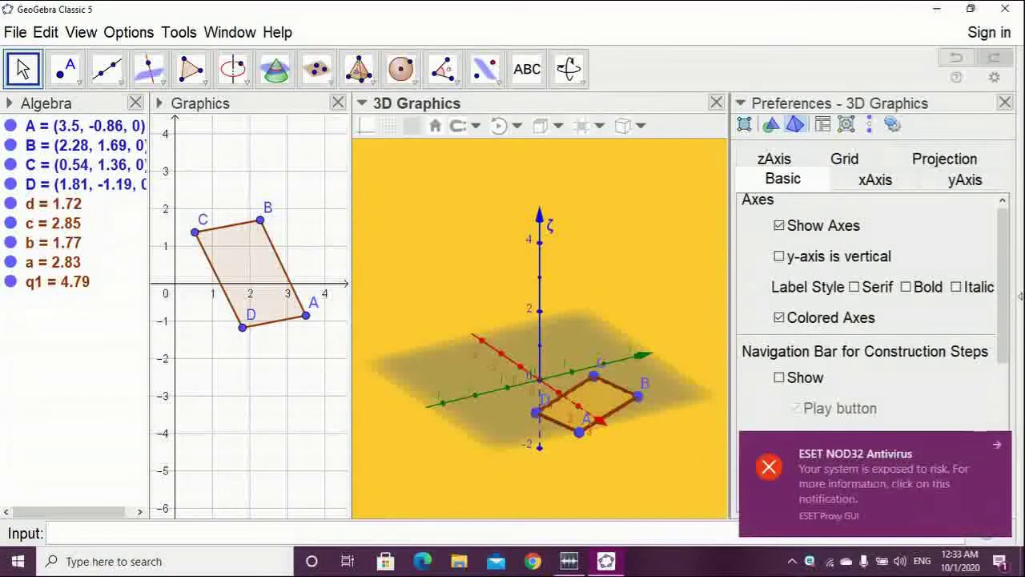
click(914, 492)
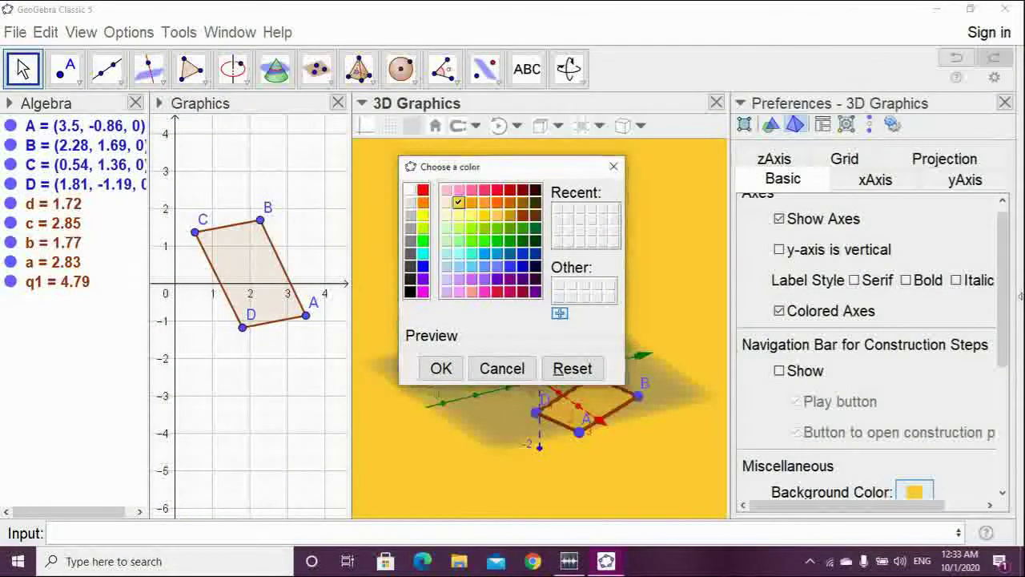
click(446, 214)
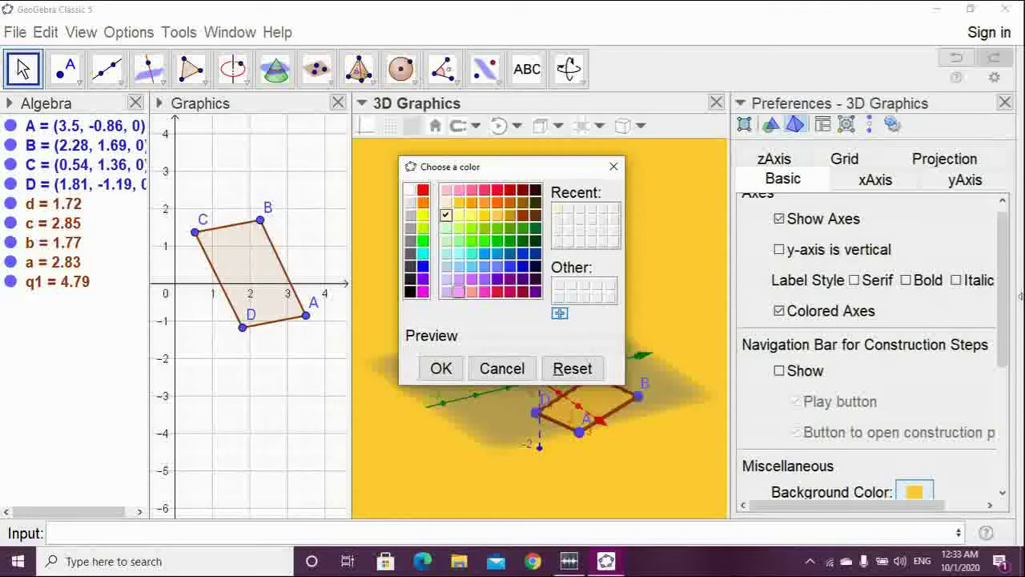
click(441, 368)
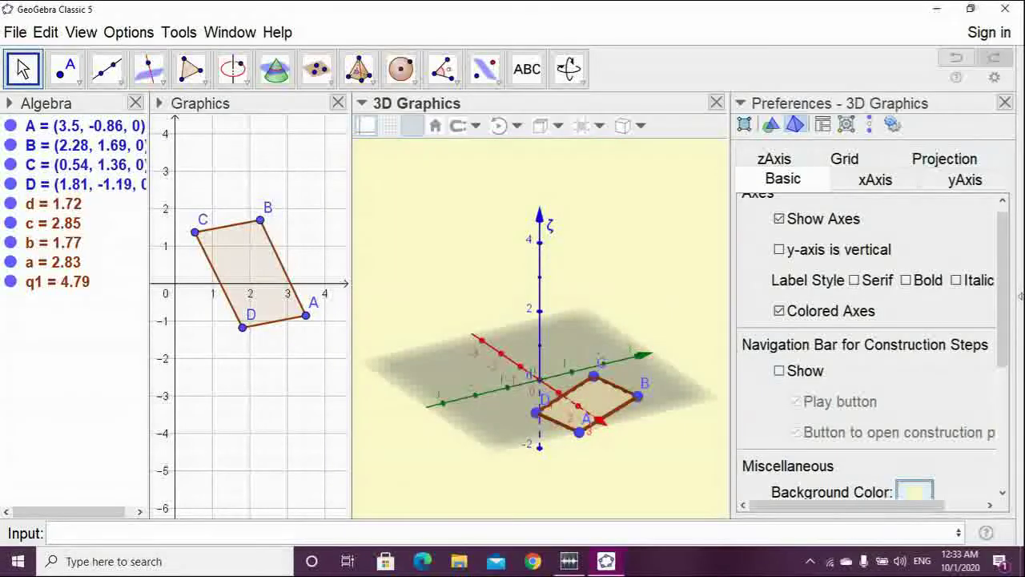
click(1005, 102)
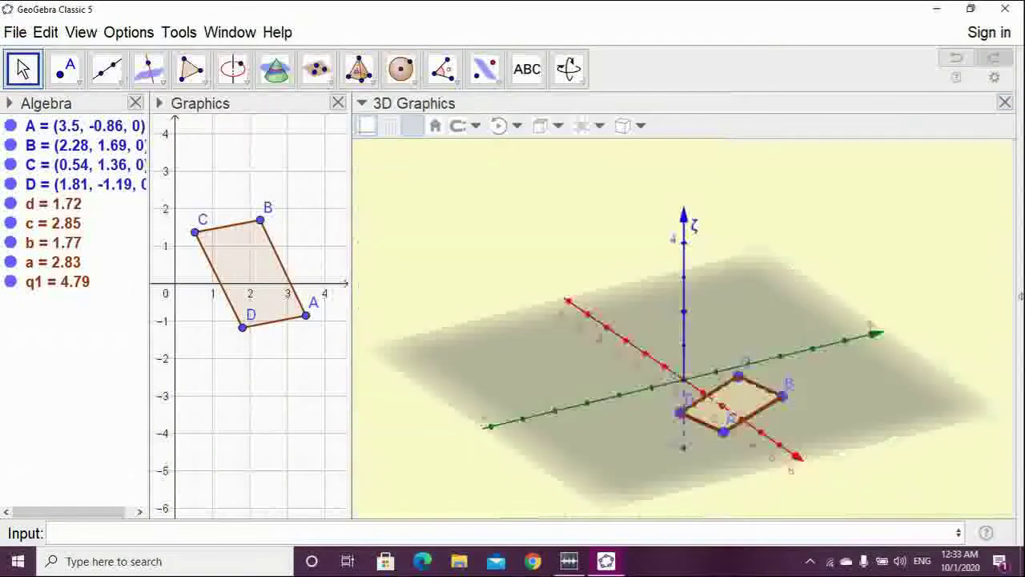
Reflect quadrilateral q1 about the green y-axis, creating mirror copy q1' with area 4.79
drag(676, 393, 721, 407)
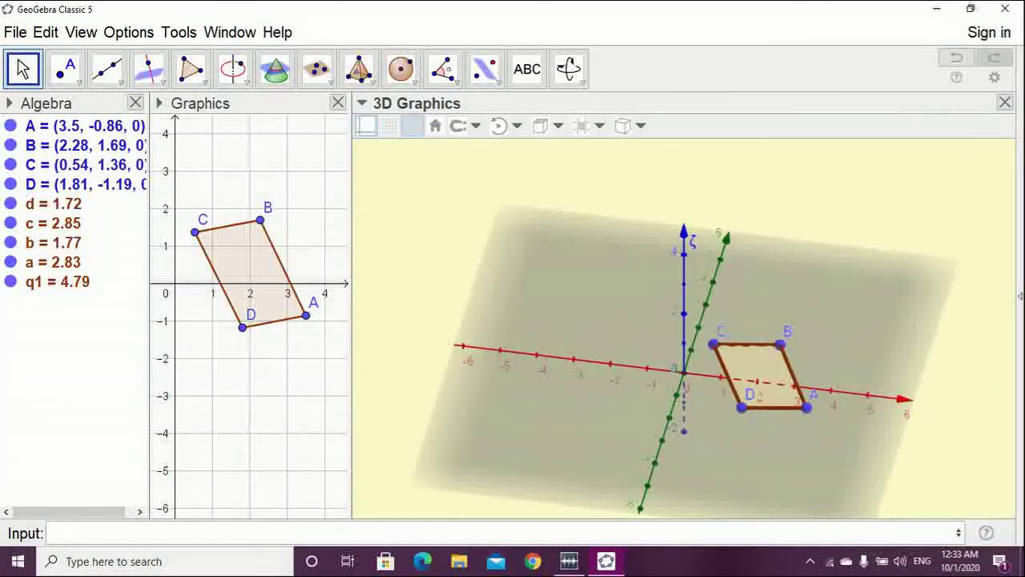
click(484, 69)
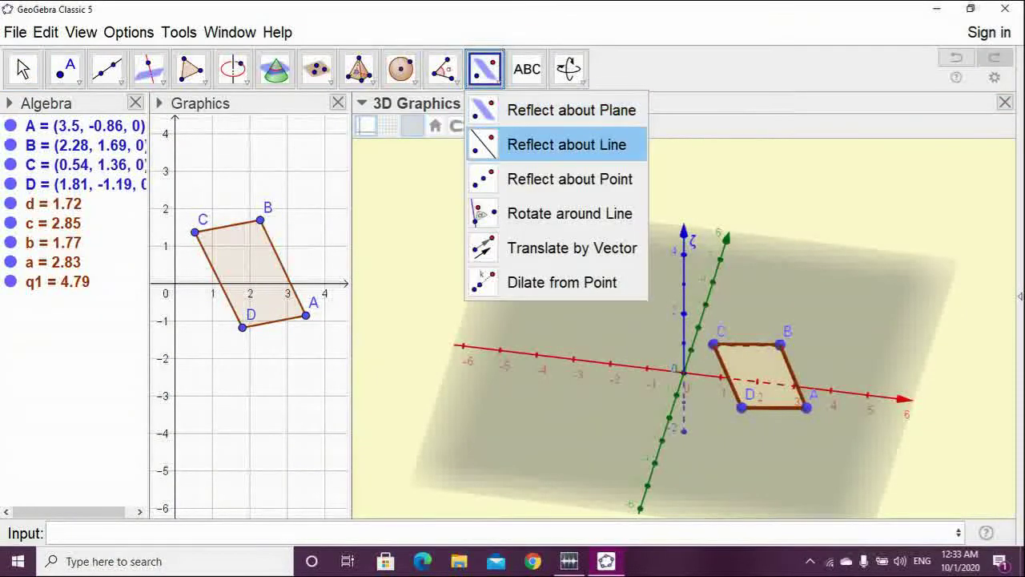
click(567, 145)
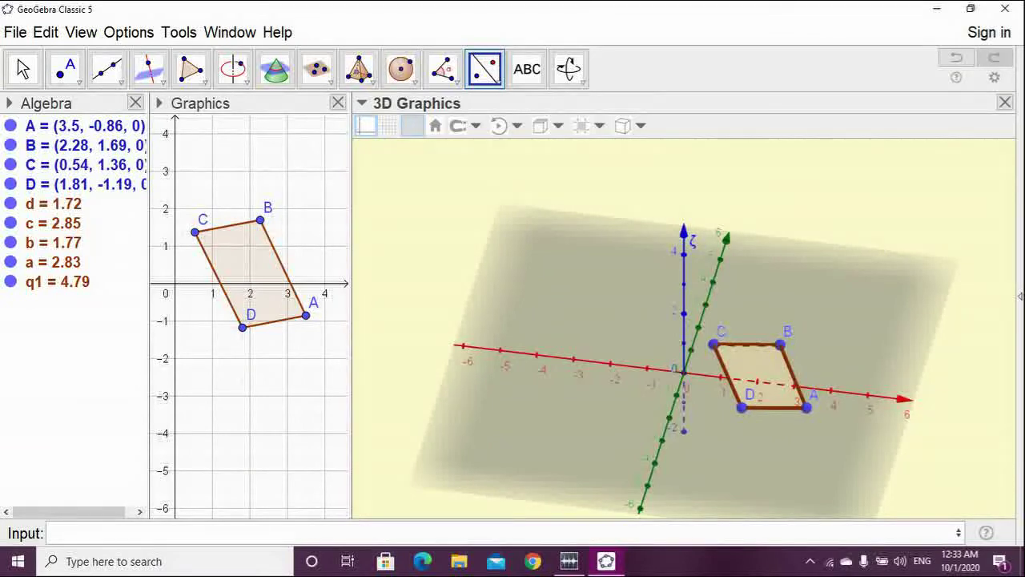
key(Escape)
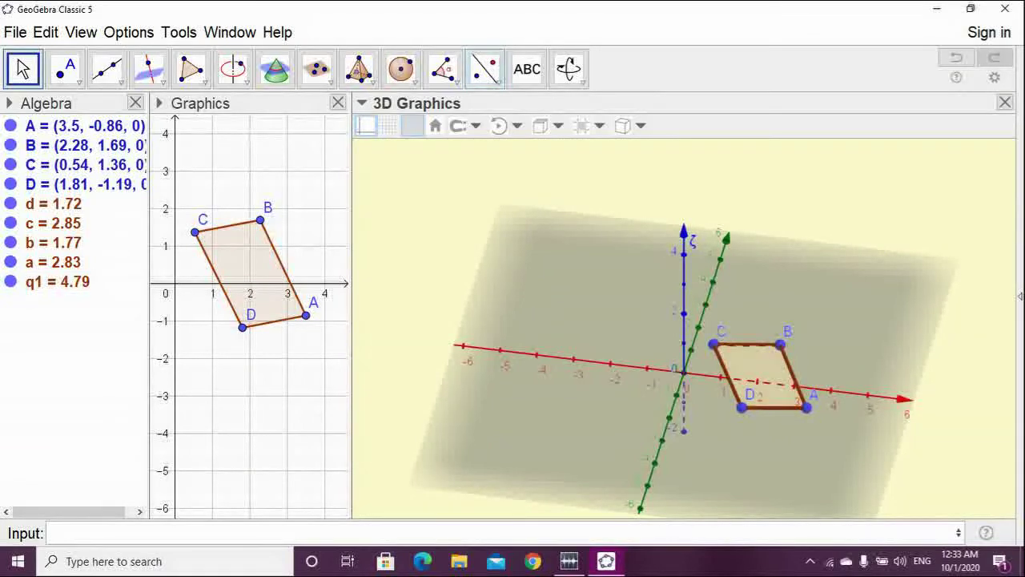
click(485, 69)
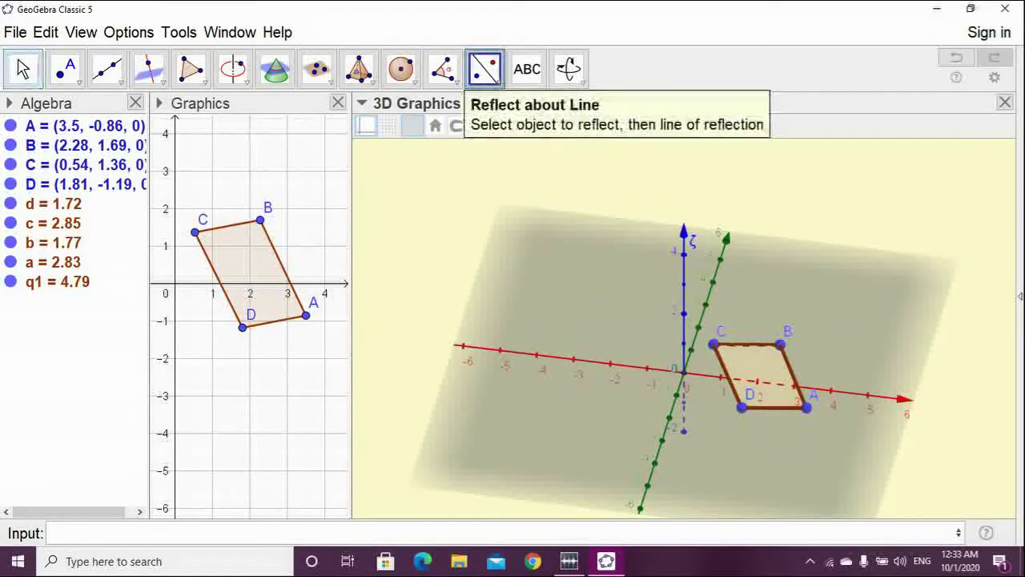
click(761, 376)
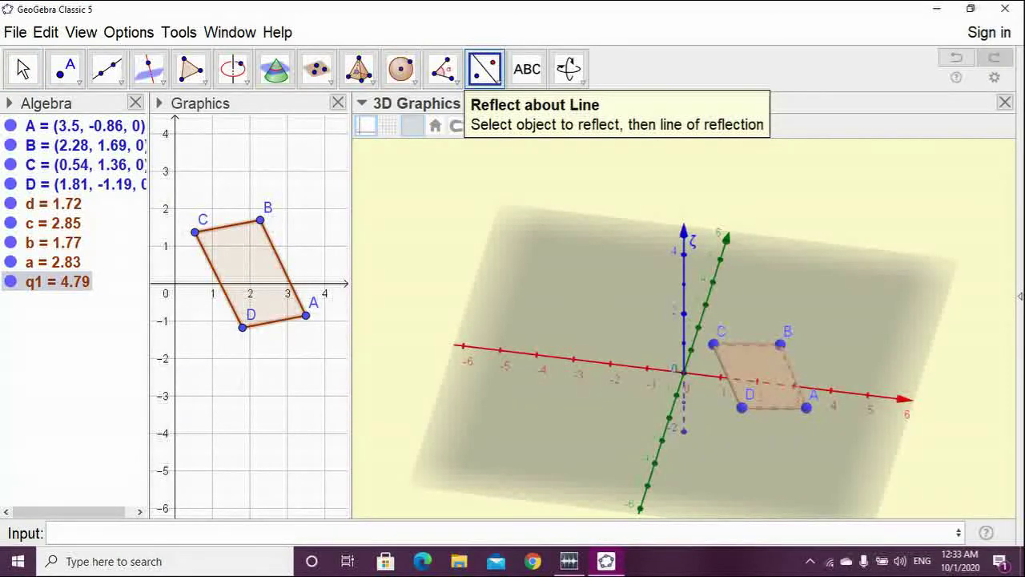
click(701, 312)
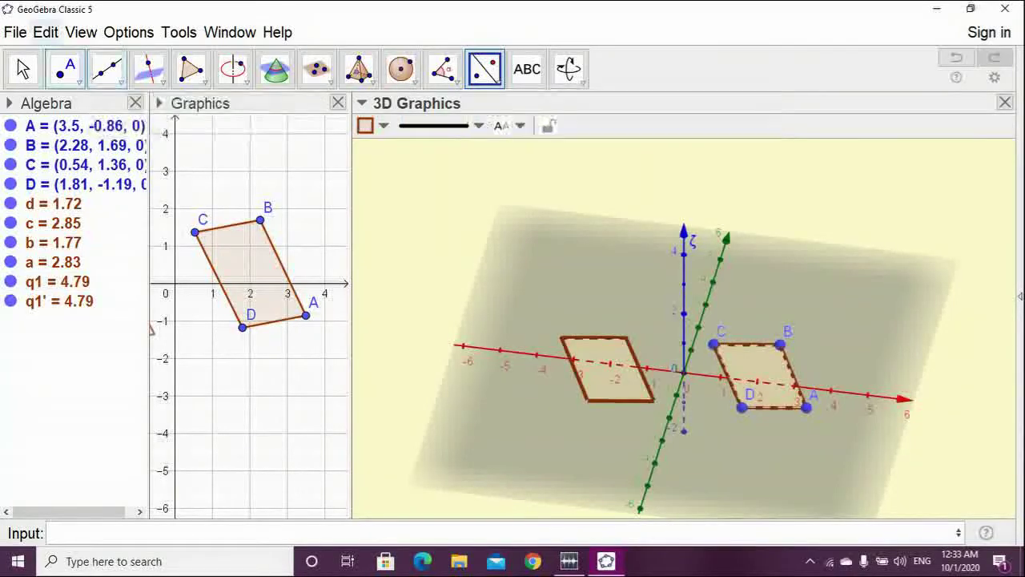
click(22, 69)
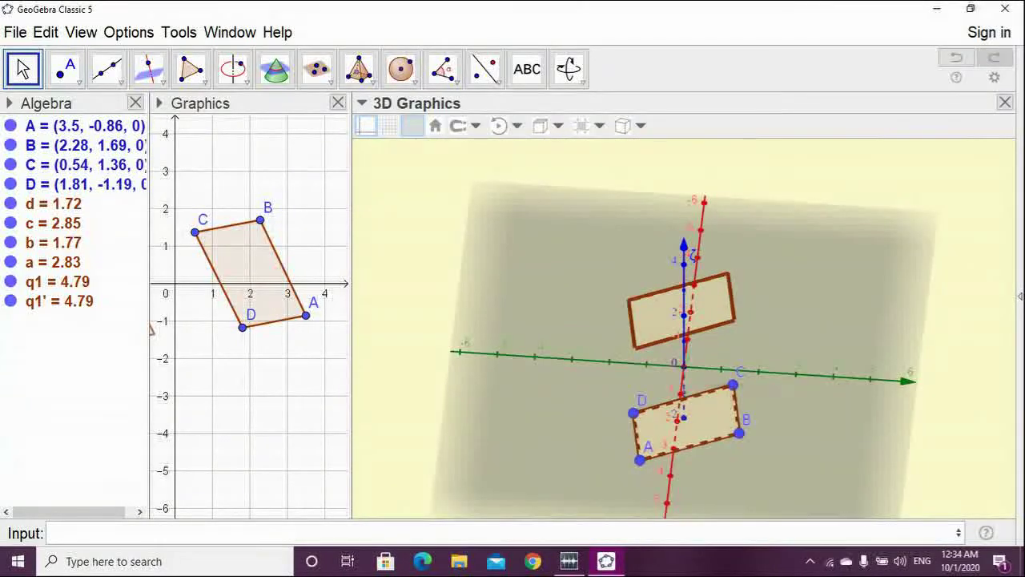
Nudge points B and A, then reflect ABCD about an axis to create q1'₁
mouse_move(738, 433)
mouse_down()
mouse_move(721, 458)
mouse_move(758, 423)
mouse_move(746, 431)
mouse_up()
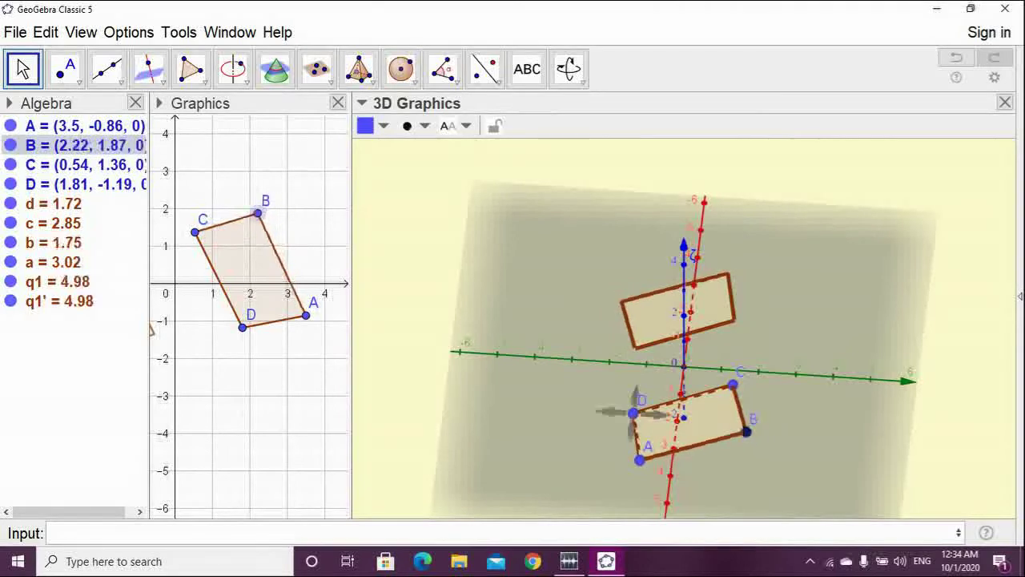
mouse_move(638, 459)
mouse_down()
mouse_move(679, 456)
mouse_move(577, 467)
mouse_move(626, 475)
mouse_move(655, 458)
mouse_up()
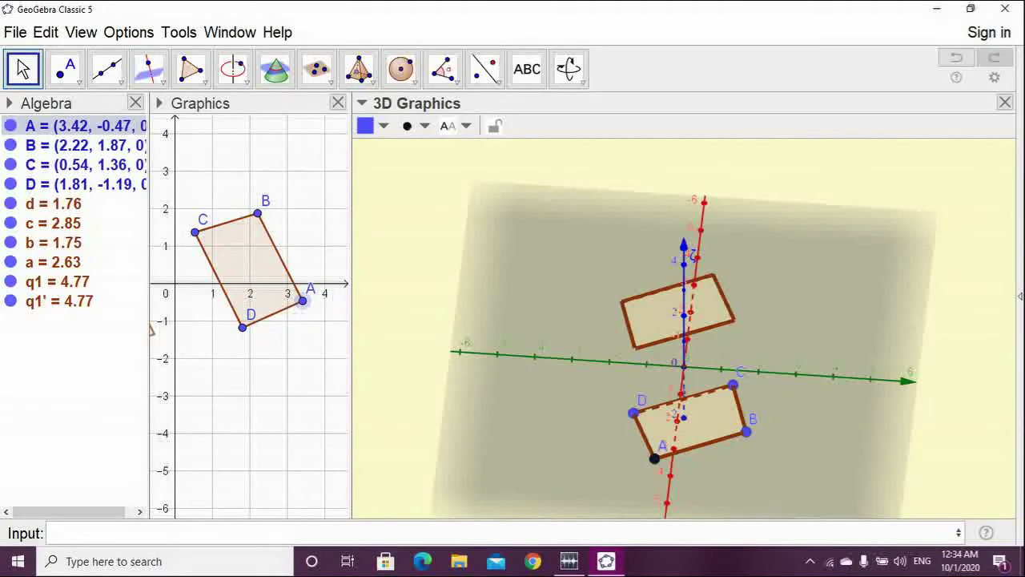
click(486, 69)
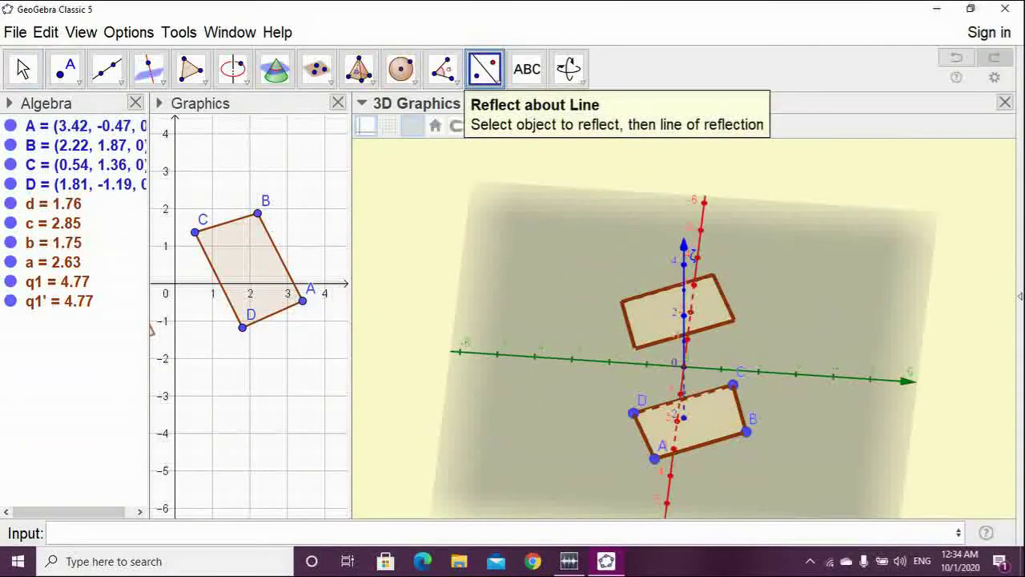
click(695, 421)
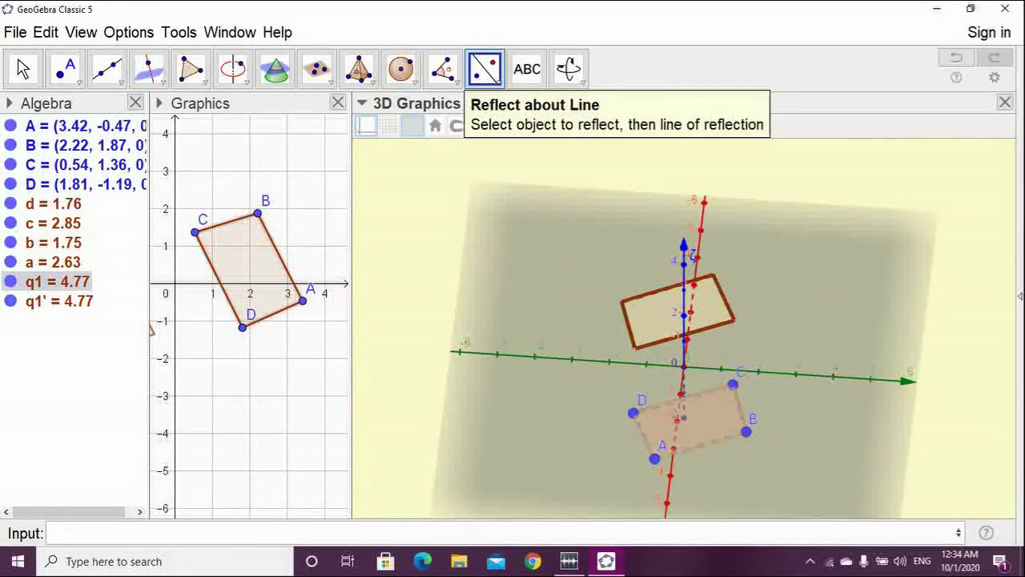
click(777, 373)
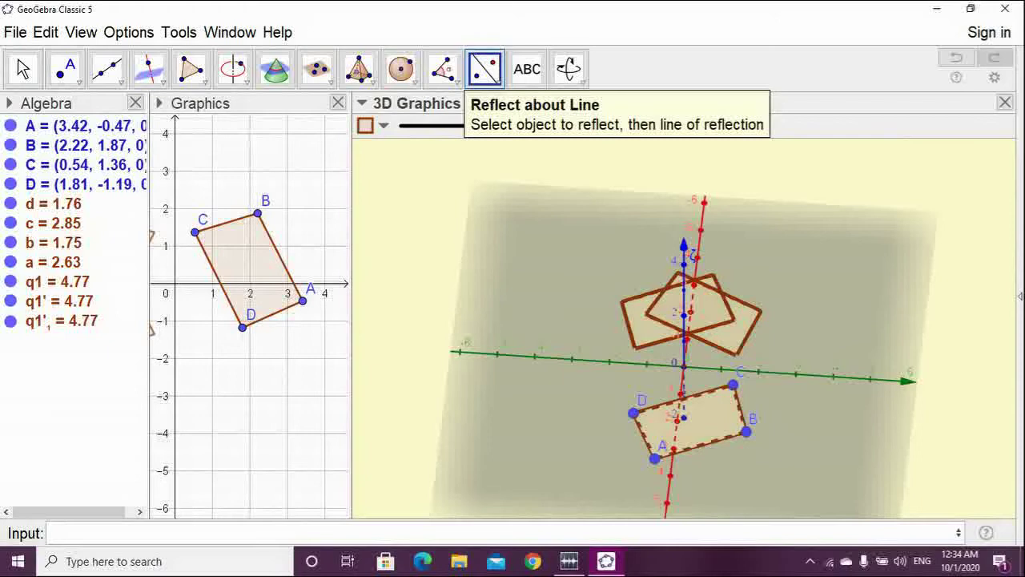
Reflect ABCD across the red x-axis to make q1'₂, then drag B to (0, -3)
click(700, 421)
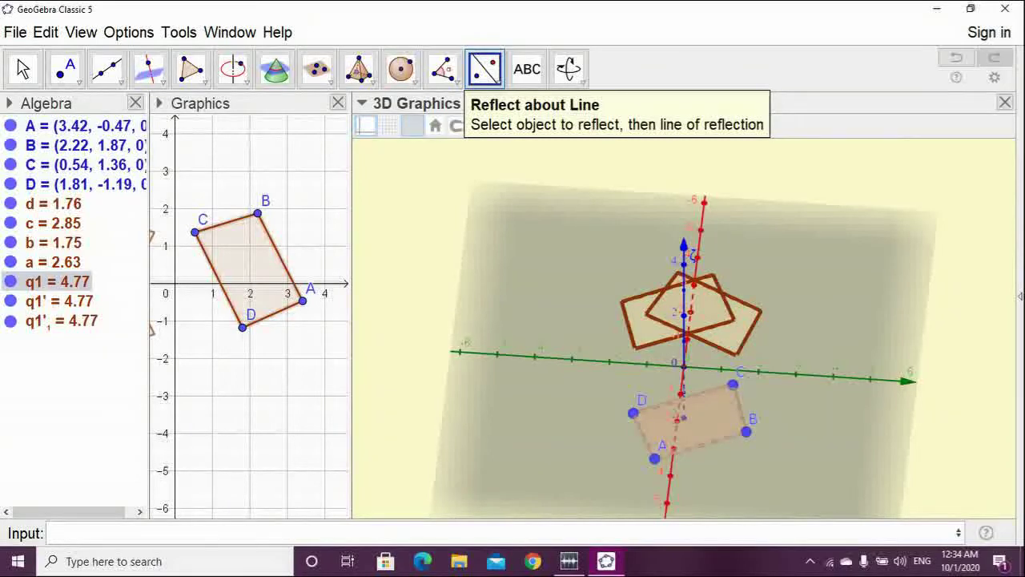
click(669, 482)
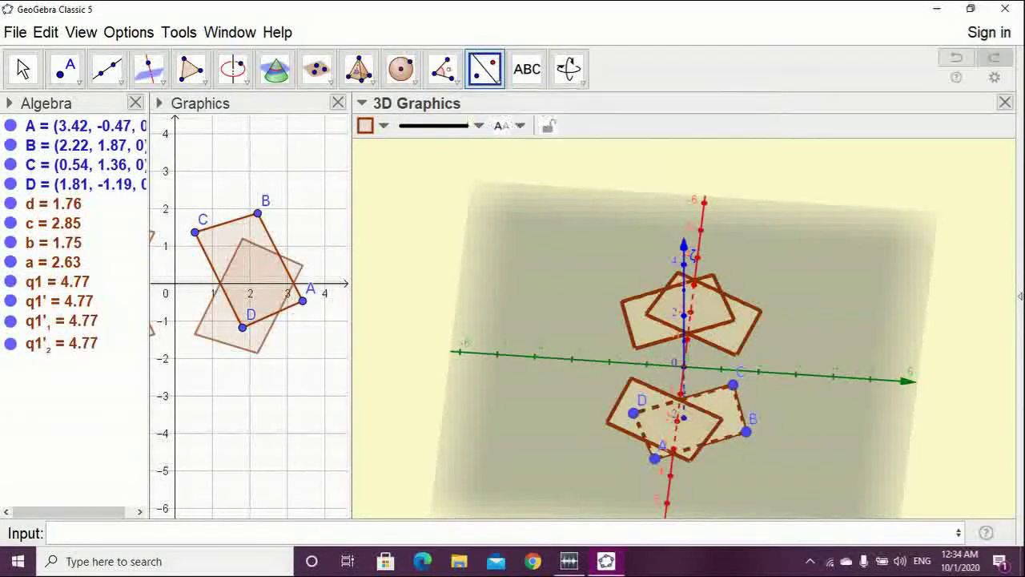
click(23, 69)
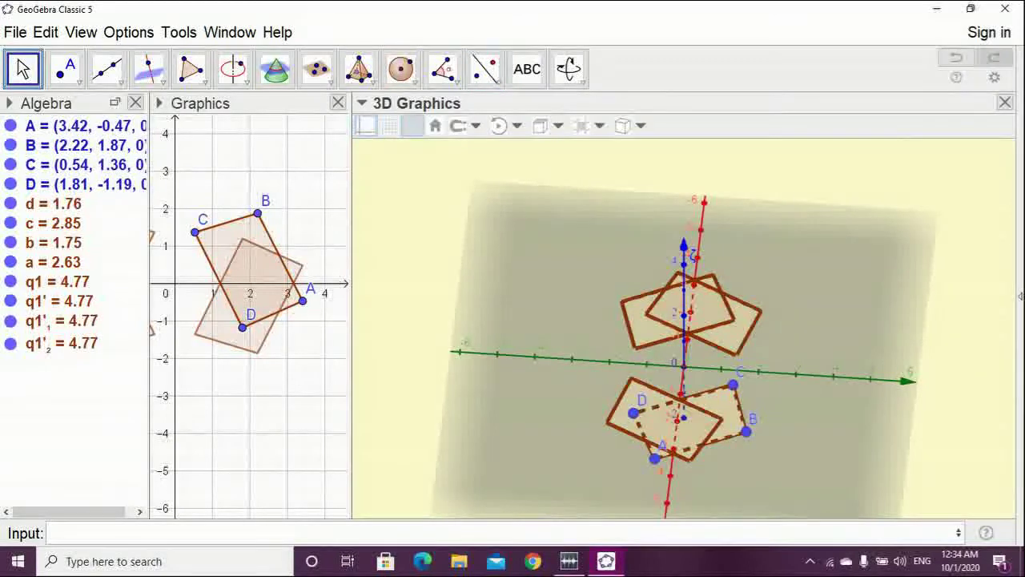
drag(746, 431, 572, 358)
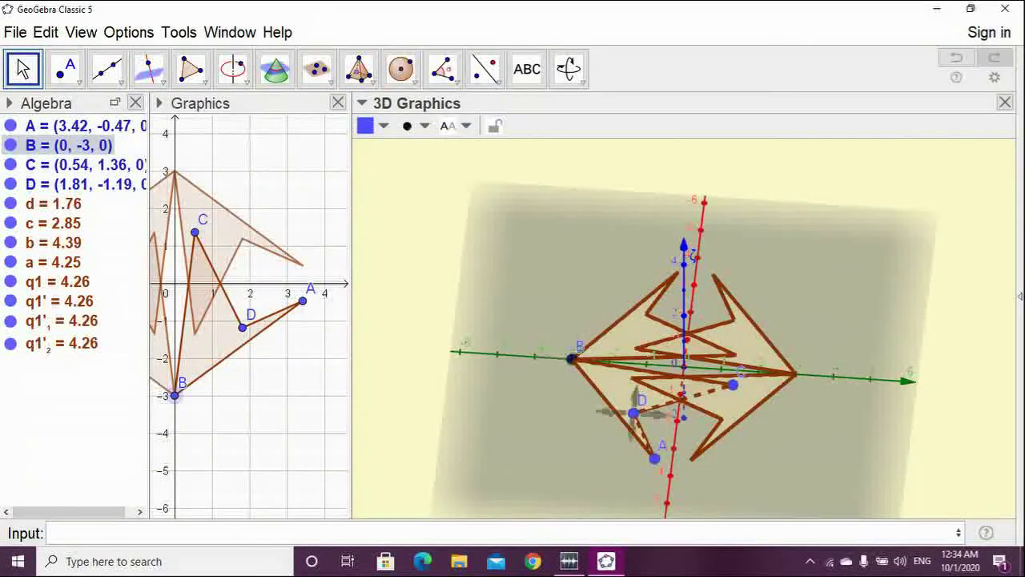
Move D, then B to about (2.48, 0.68) and A to (3.61, 0.56), shrinking q1 and copies to area 3.18
drag(769, 432, 885, 451)
drag(801, 425, 570, 423)
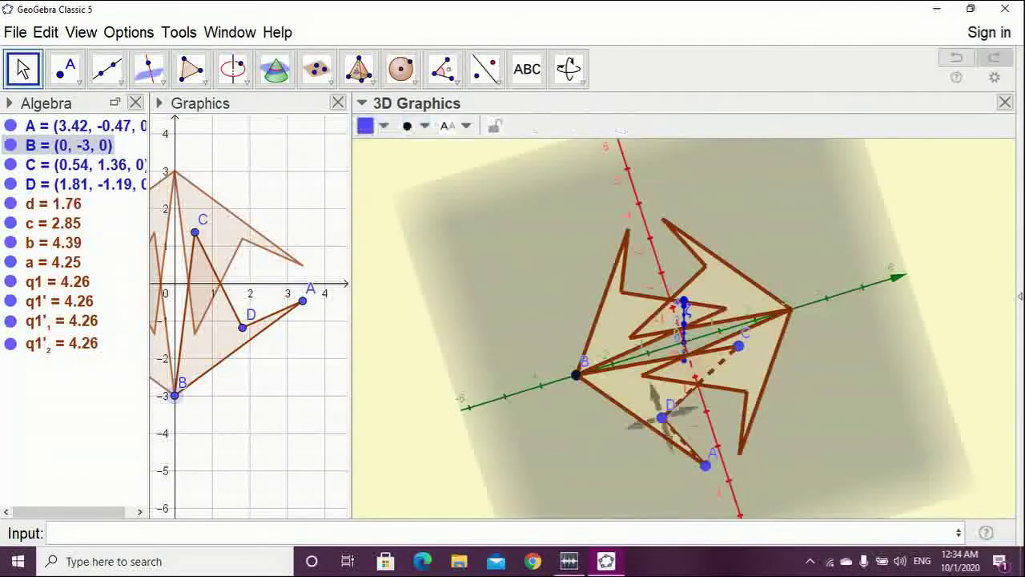
drag(242, 326, 318, 189)
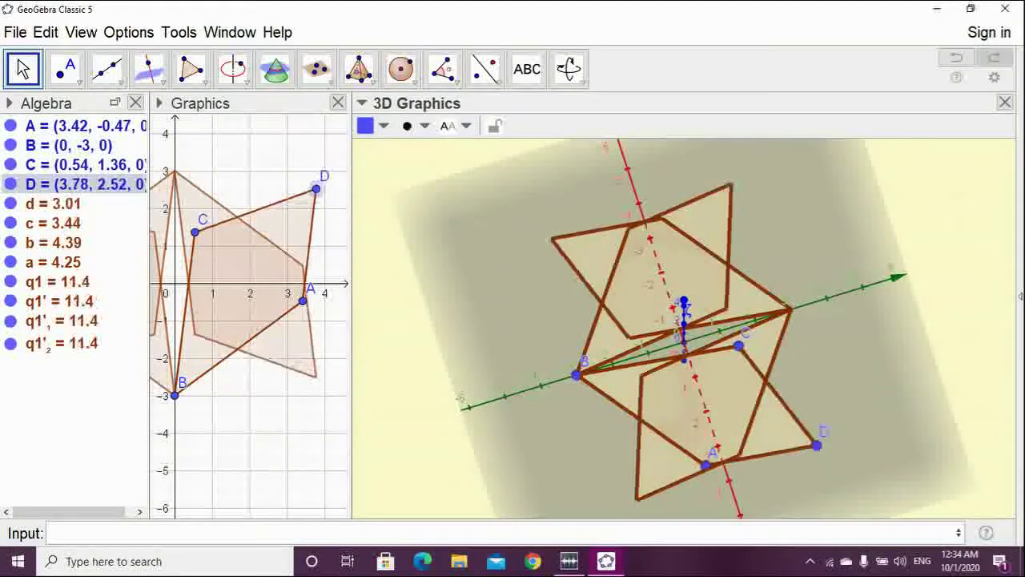
drag(175, 395, 268, 253)
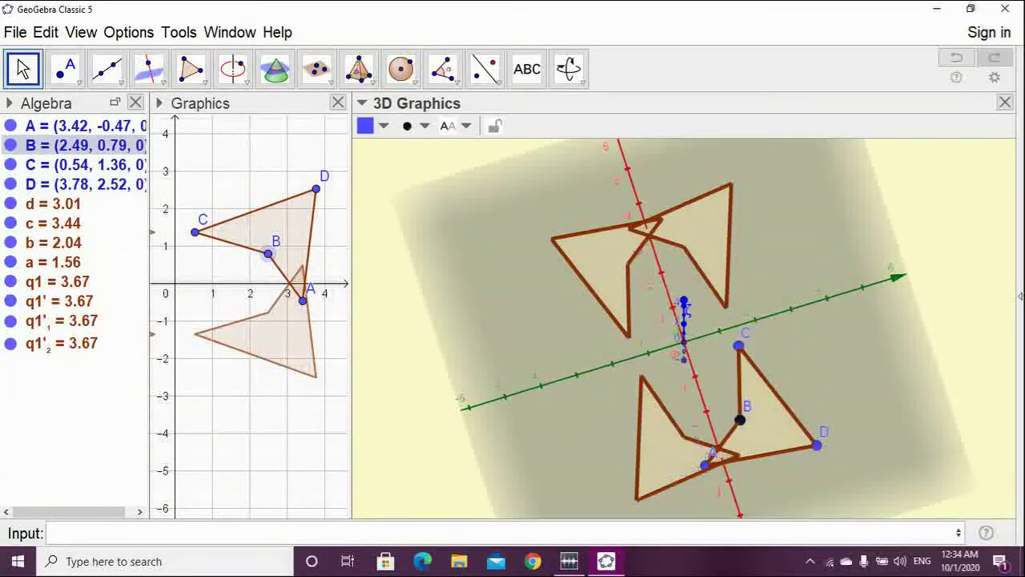
drag(303, 300, 310, 262)
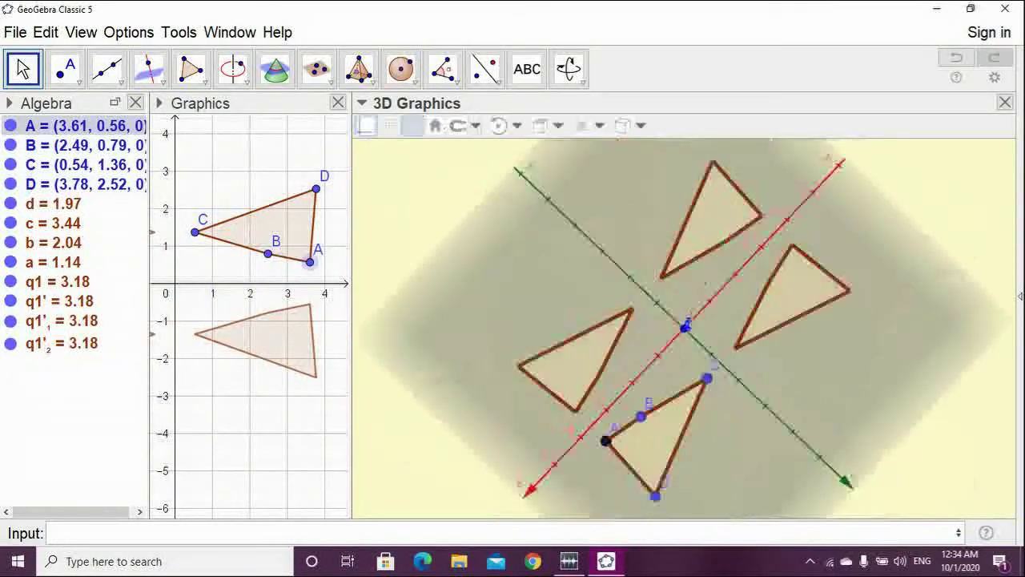
drag(730, 282, 749, 257)
Select q1 and its mirror copies q1', q1'₁ and q1'₂ in turn to compare them
click(697, 449)
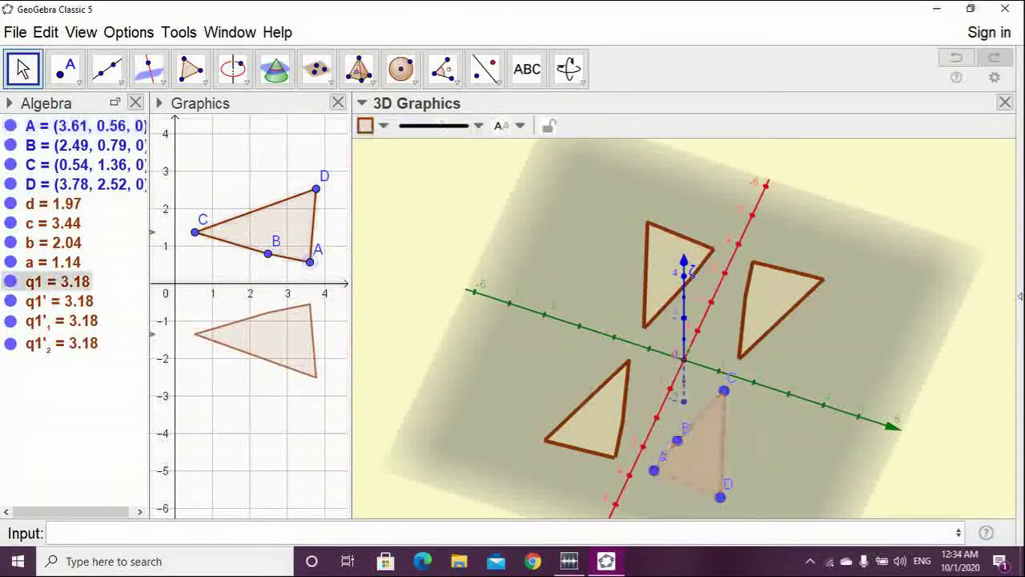
click(773, 298)
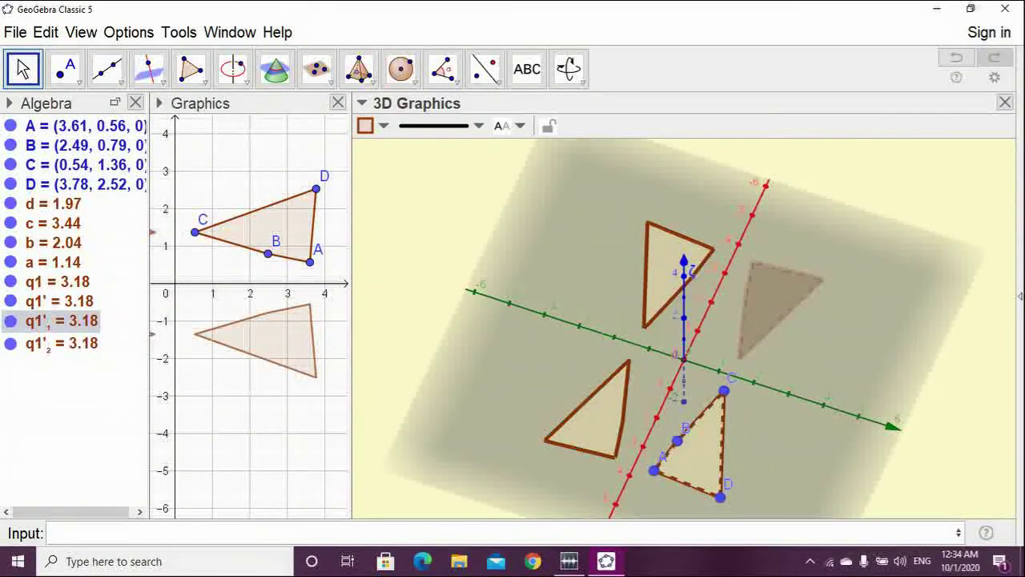
click(597, 419)
click(668, 268)
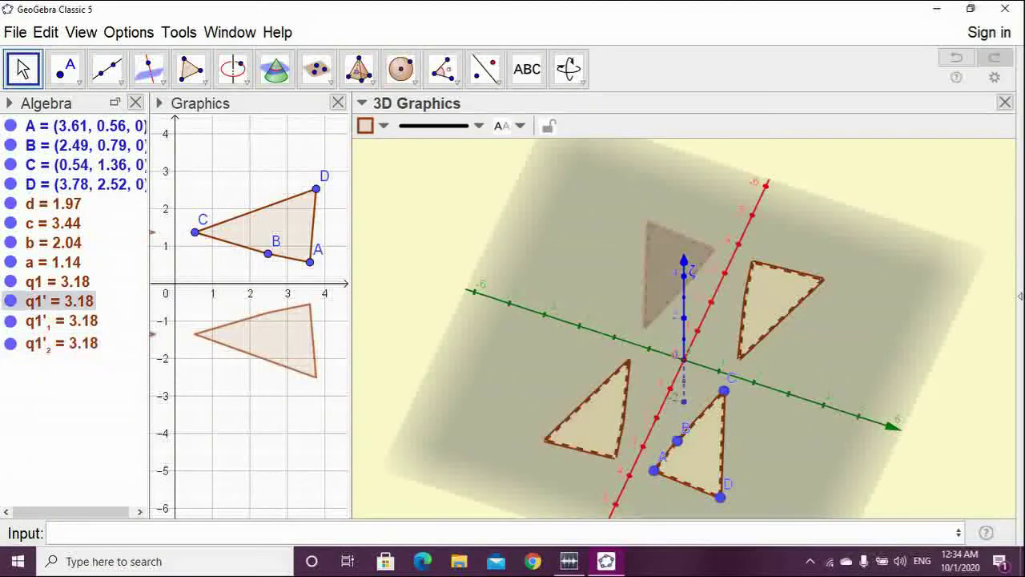
click(699, 451)
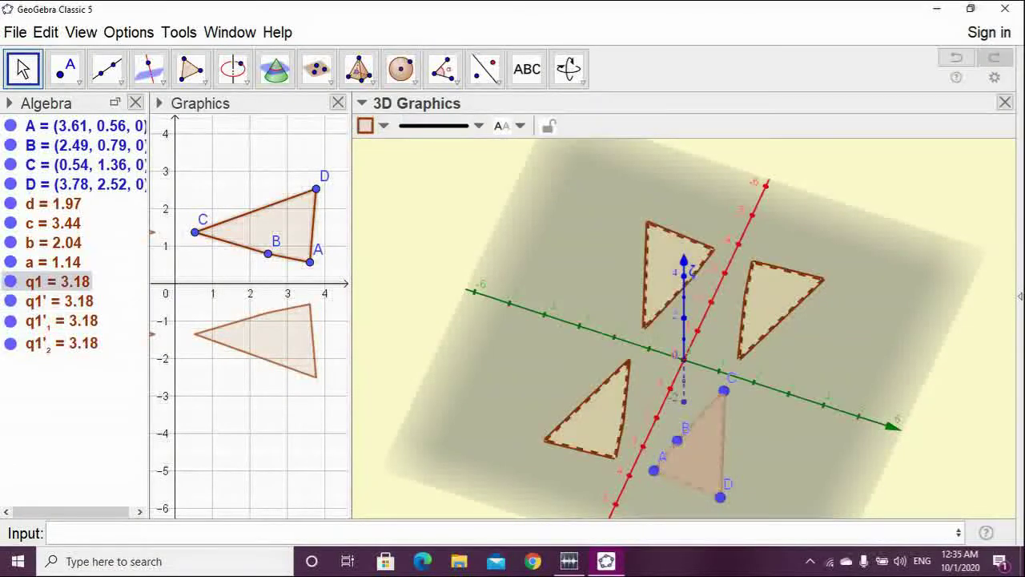
click(773, 298)
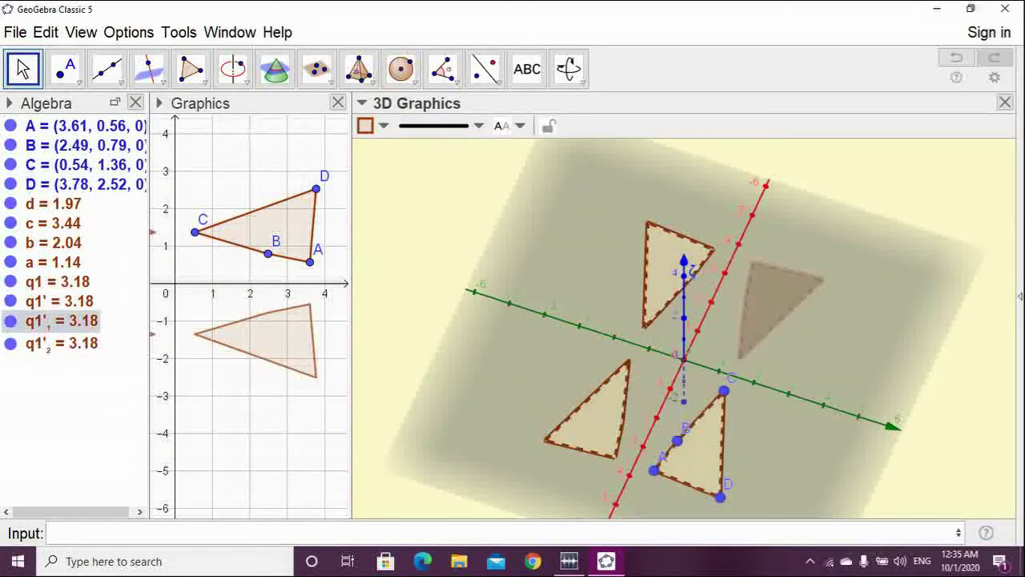
click(699, 451)
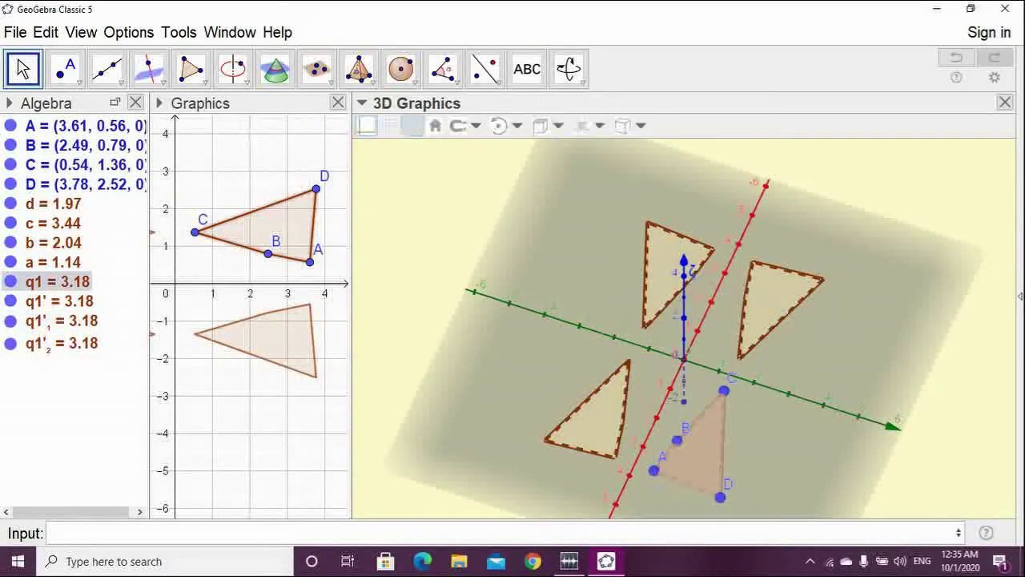
click(598, 419)
Move vertex B to (1.98, 0.52), growing q1 and its copies to area 3.79
drag(598, 420, 718, 404)
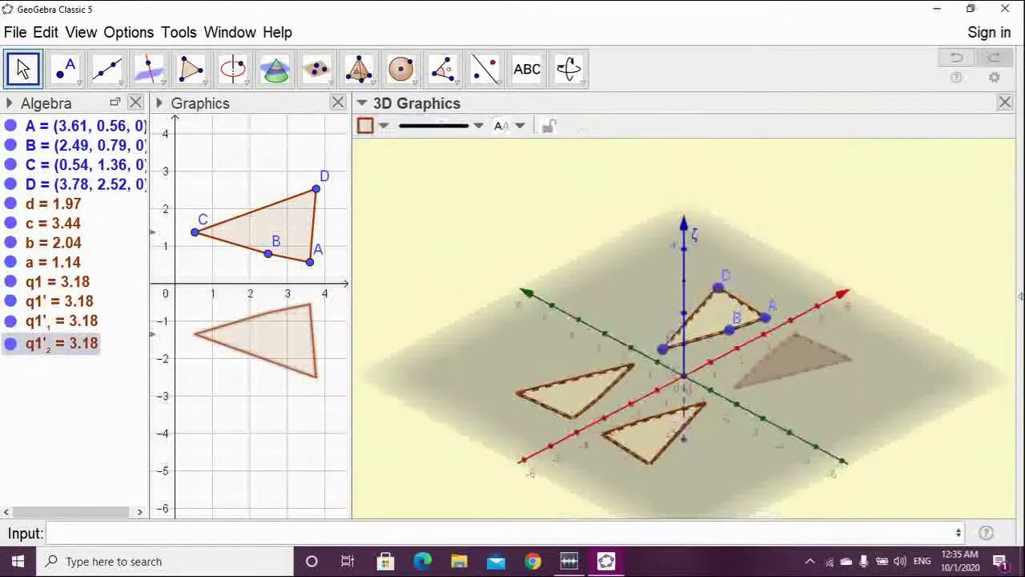
click(718, 404)
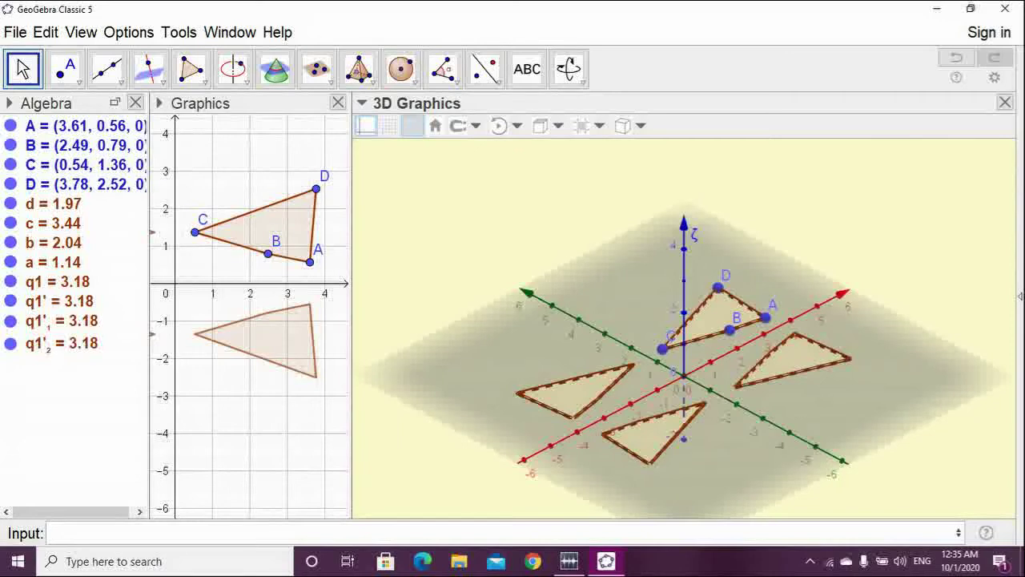
drag(718, 404, 604, 397)
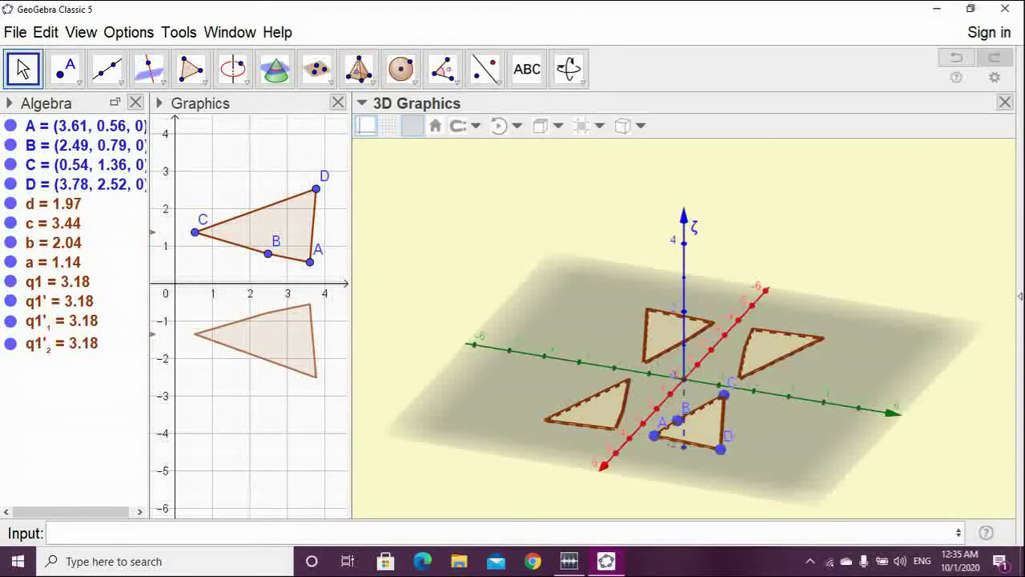
drag(679, 418, 706, 413)
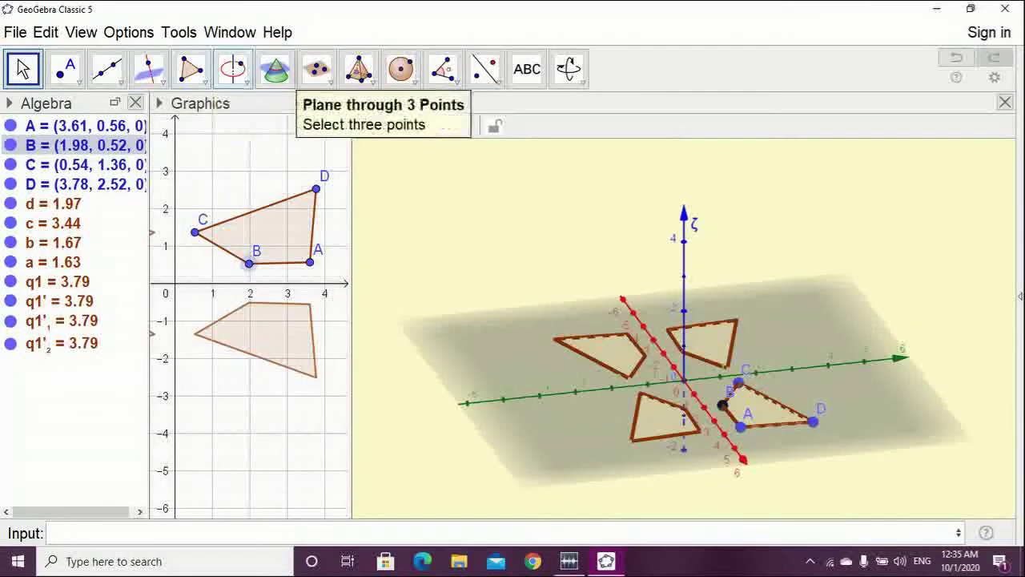
With the Cone tool, place point E on the xy-plane at about (1.14, -4.12, 0)
click(359, 69)
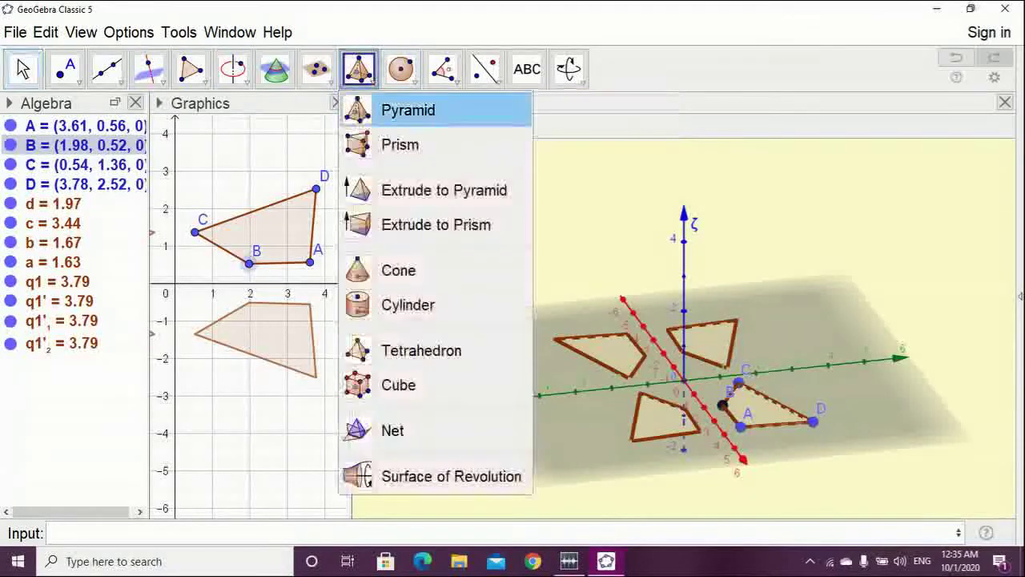
click(398, 270)
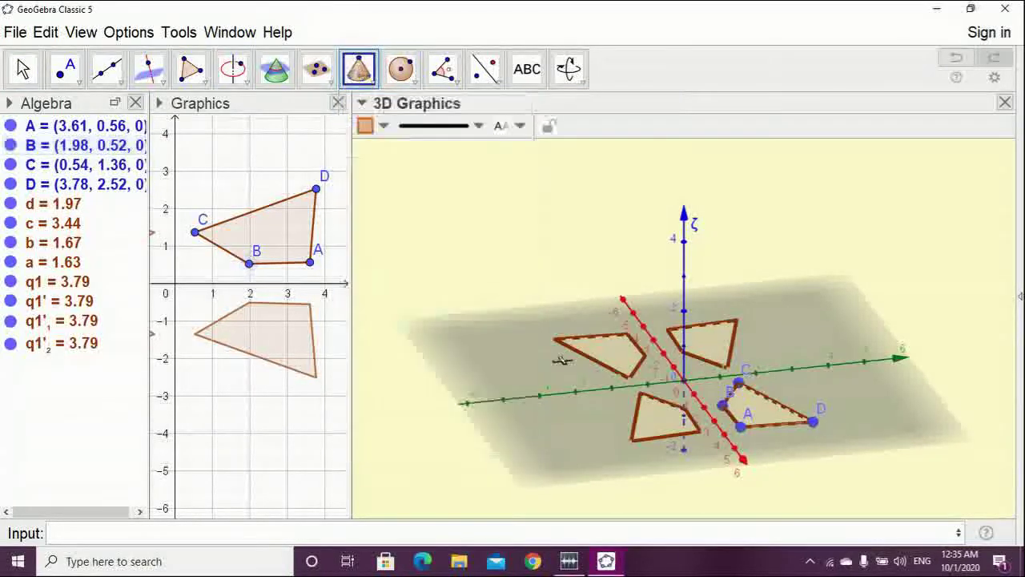
click(546, 411)
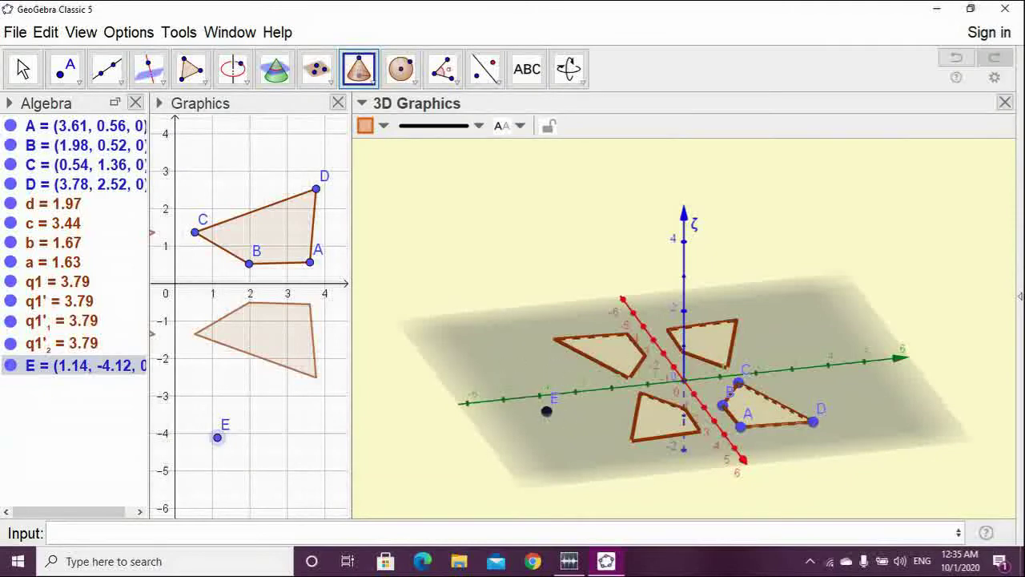
Create point F = (0, -4, 3) from the Input bar and rotate the view to see it
click(52, 533)
text(()
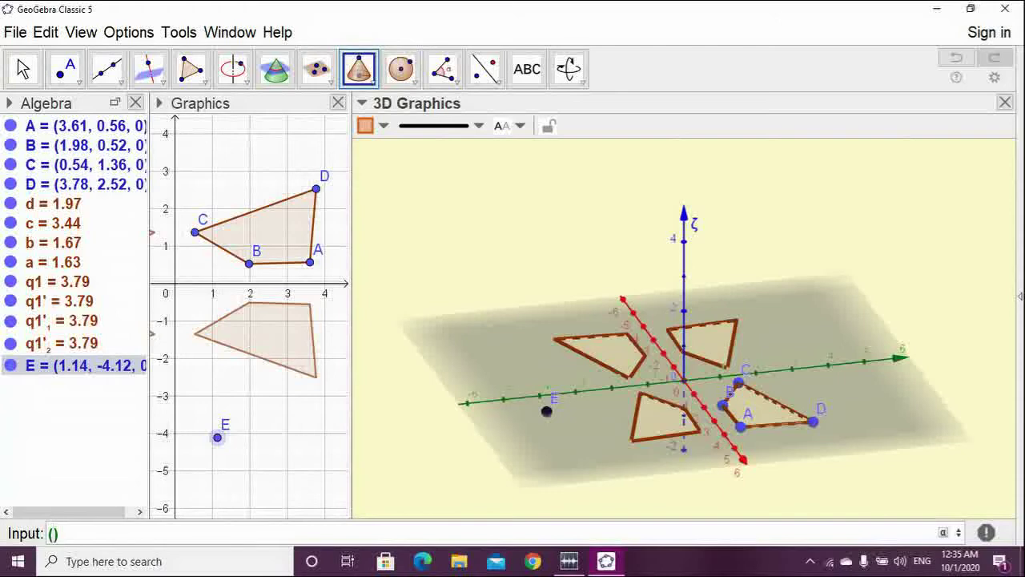
text(-4)
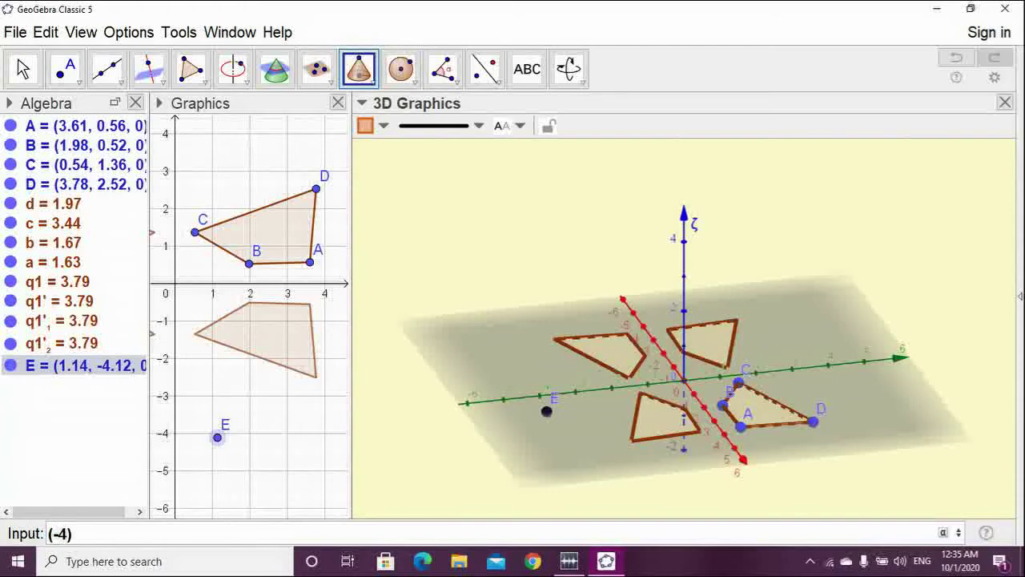
text(,0,)
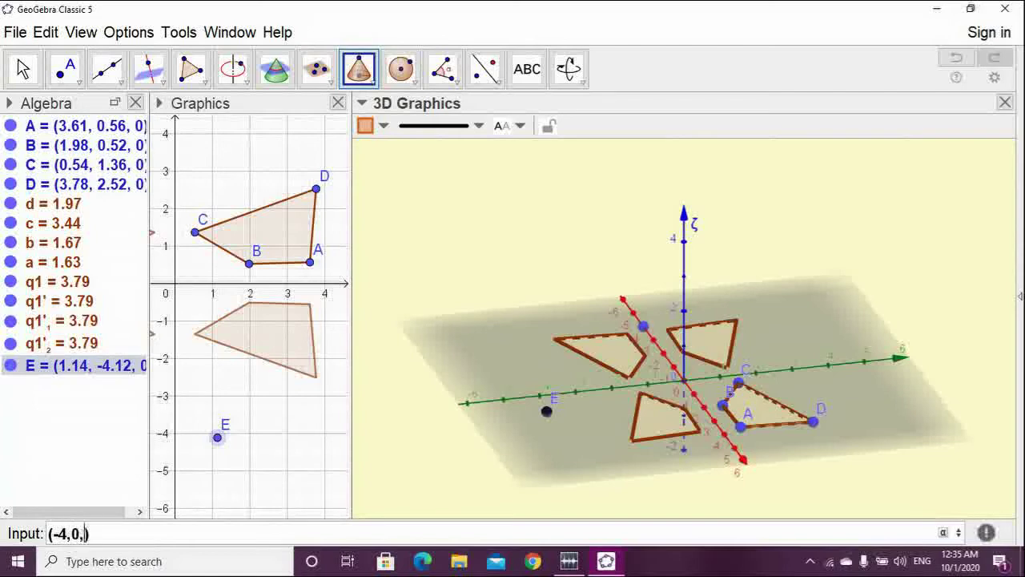
text(3)
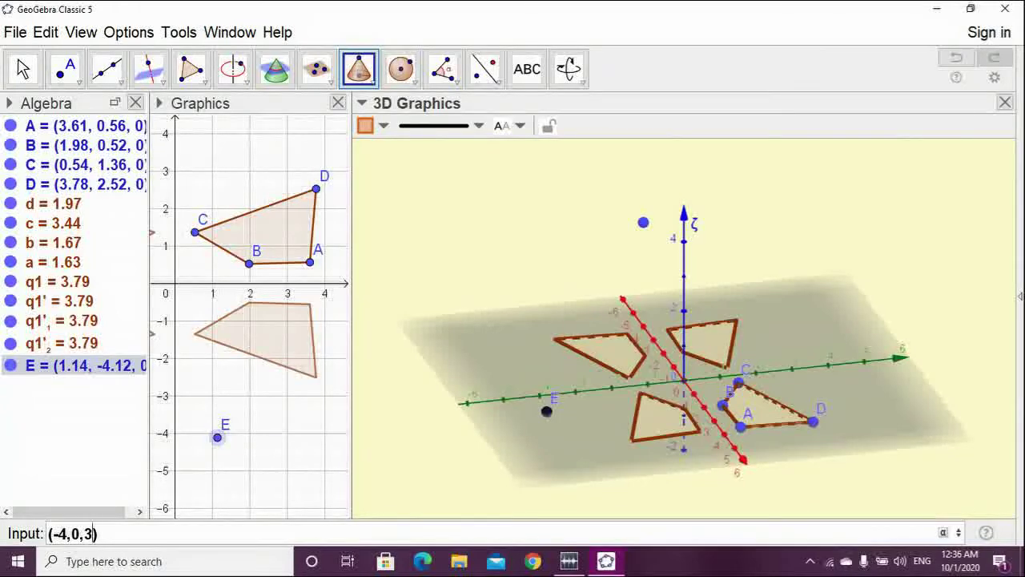
key(BackSpace)
key(BackSpace)
key(BackSpace)
key(BackSpace)
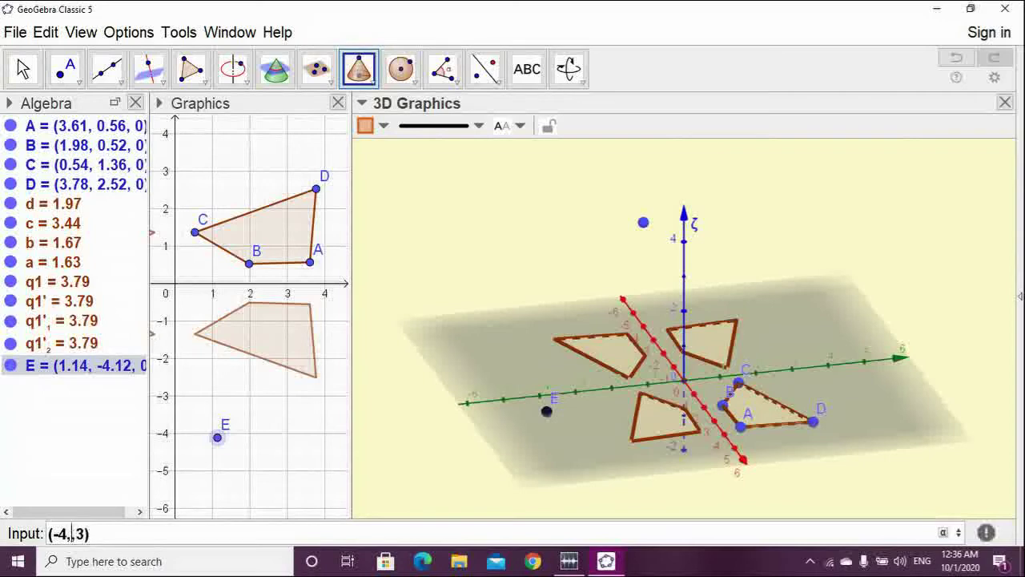
text(0)
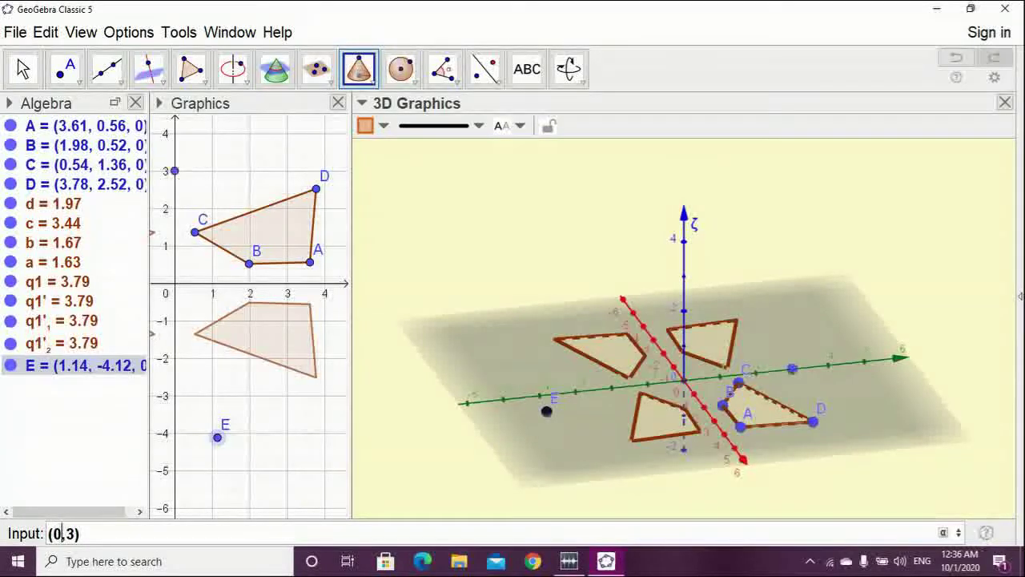
key(Right)
text(-4,)
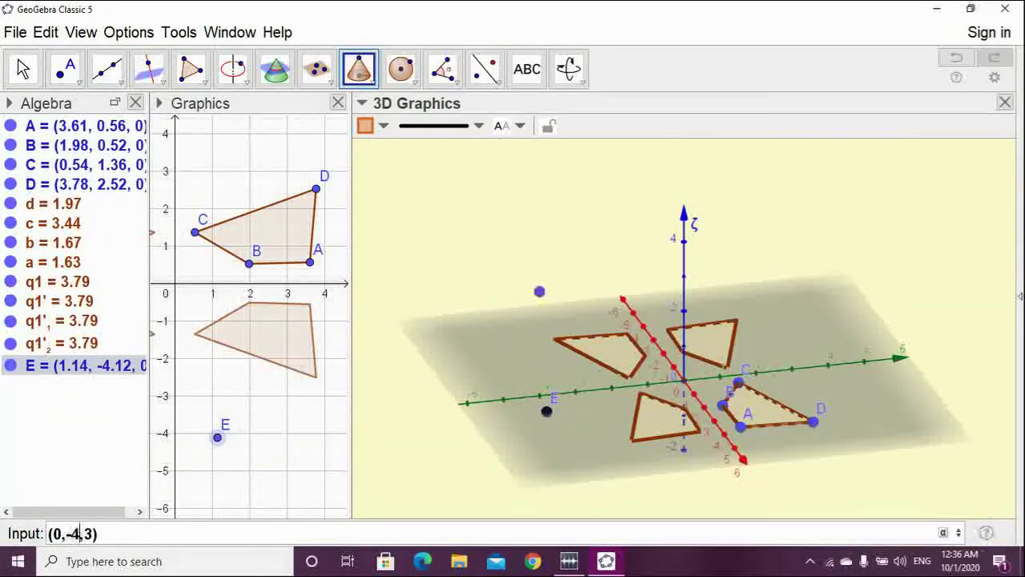
key(Return)
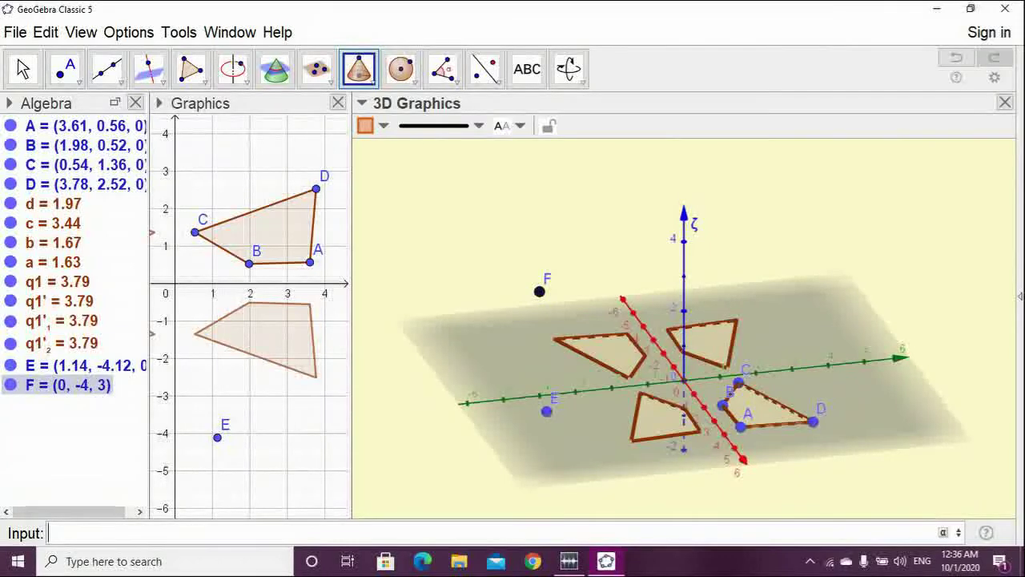
click(24, 69)
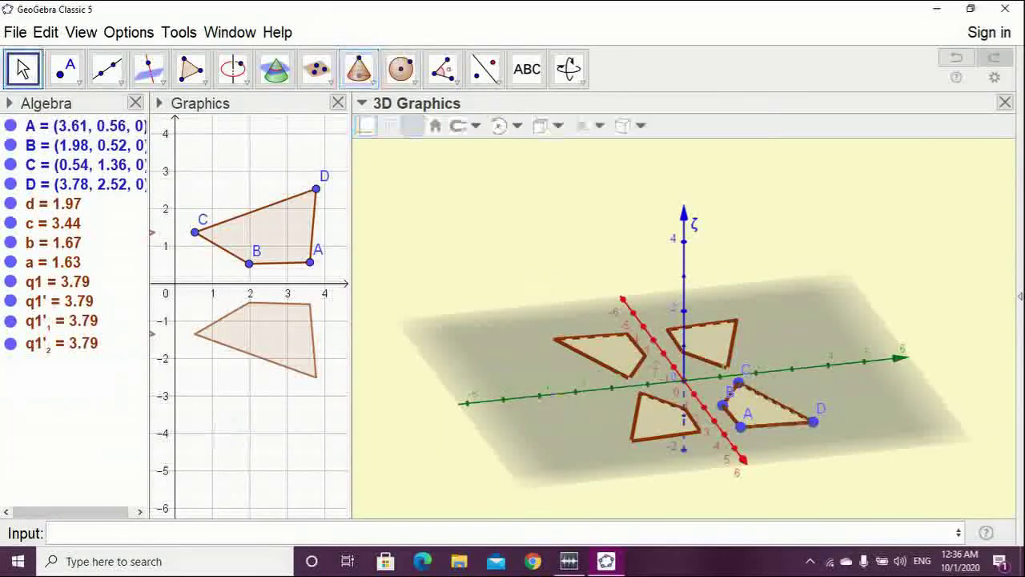
drag(753, 281, 786, 273)
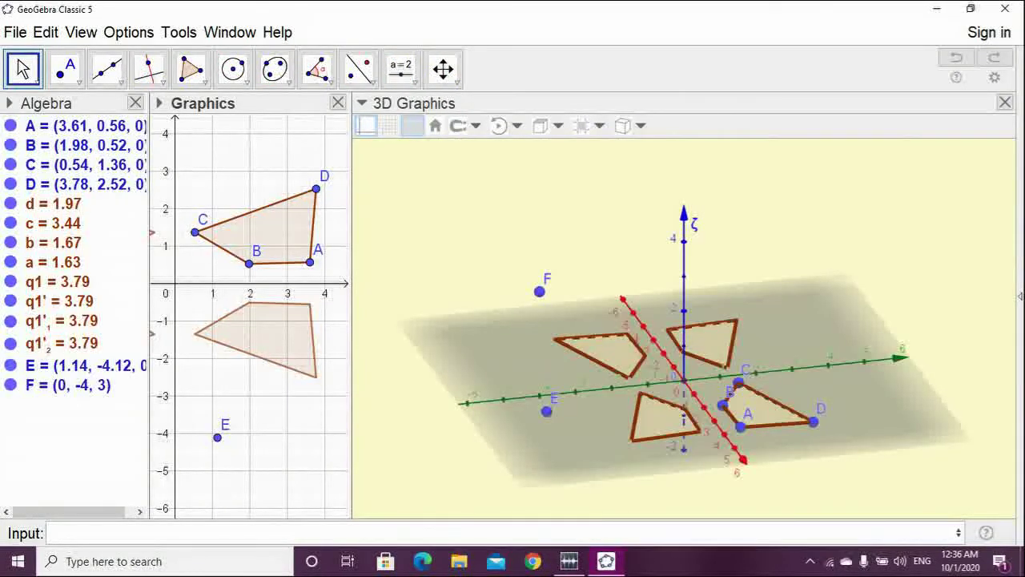
drag(753, 273, 792, 263)
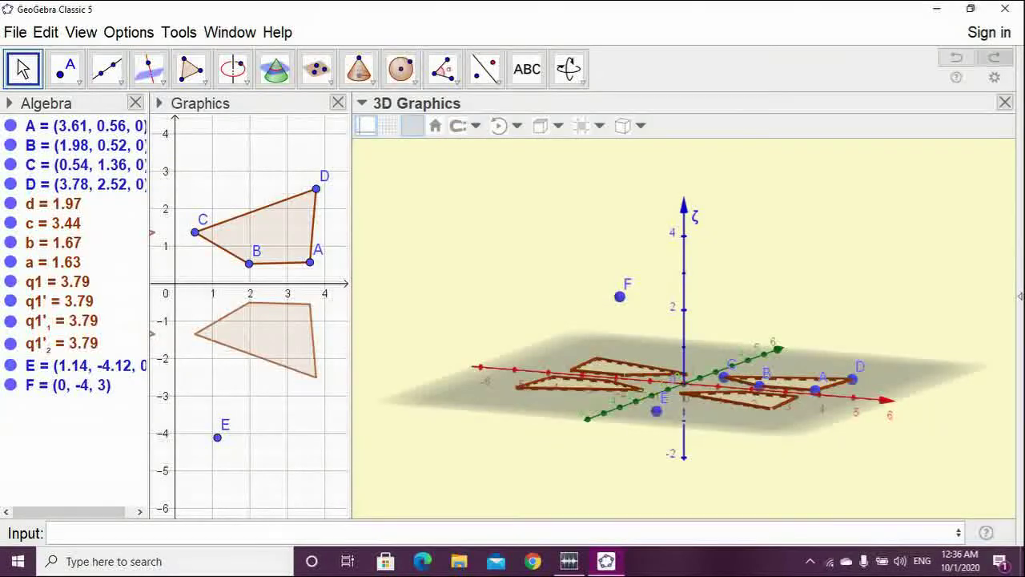
Build cone e with base centre E, apex F and radius 2
click(358, 70)
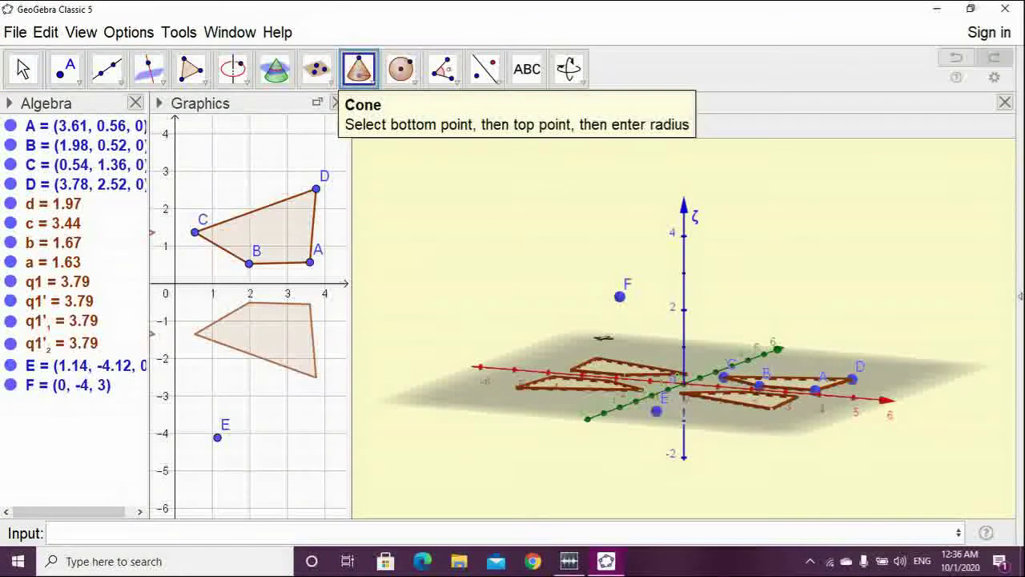
click(657, 410)
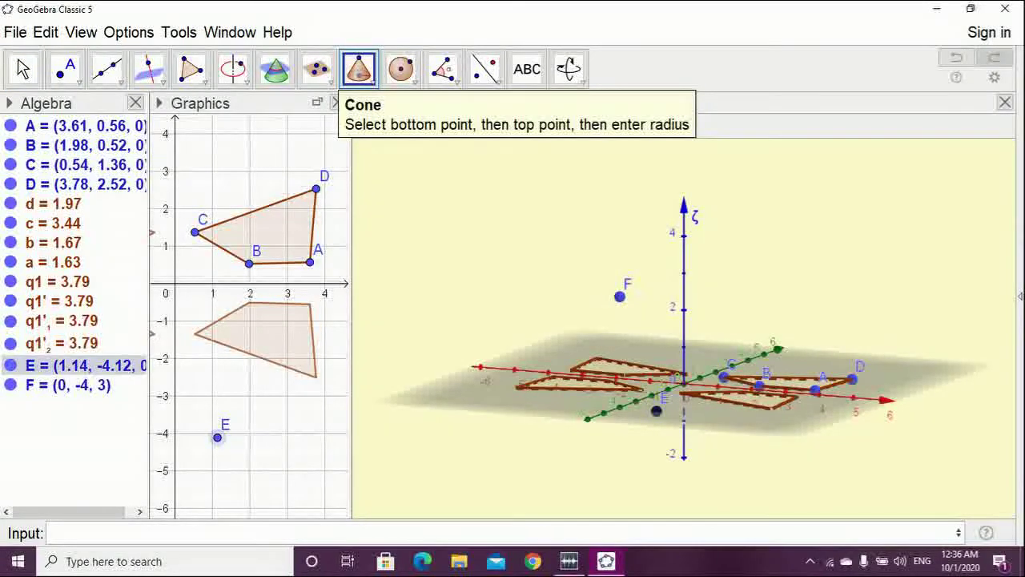
click(619, 296)
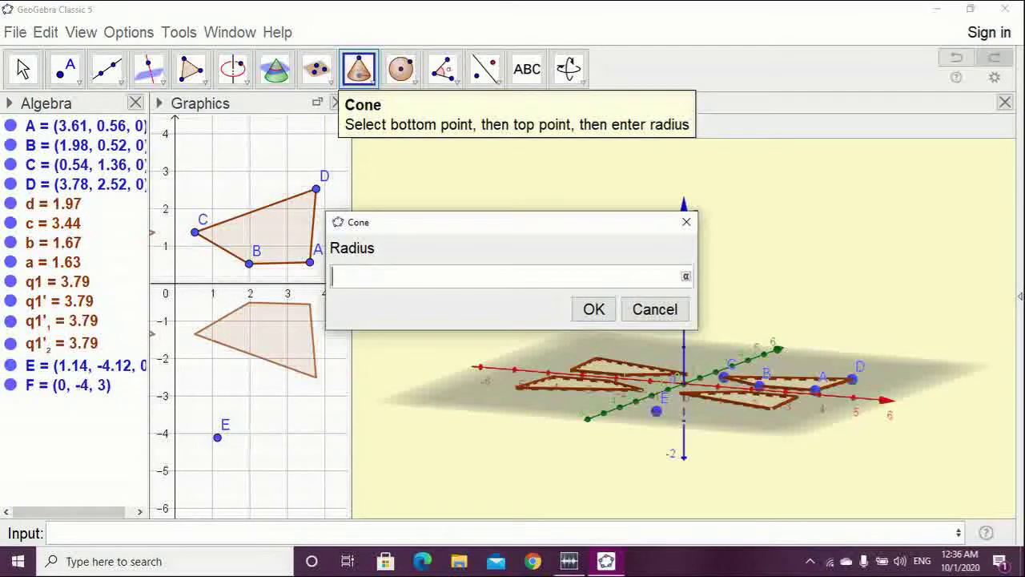
text(2)
click(594, 310)
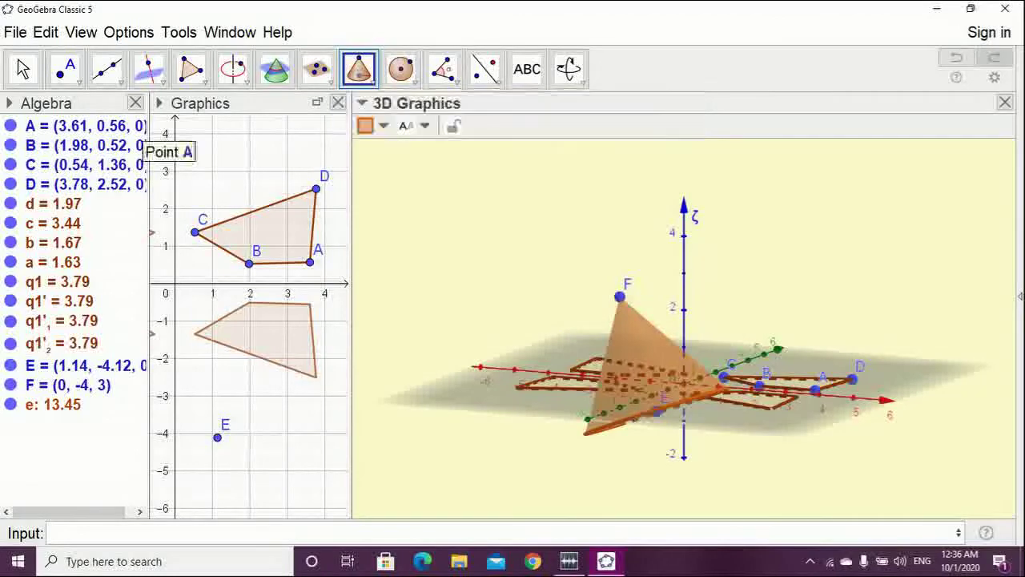
Move apex F to (1.15, -4.16, 3) directly above E so the cone stands upright
click(22, 69)
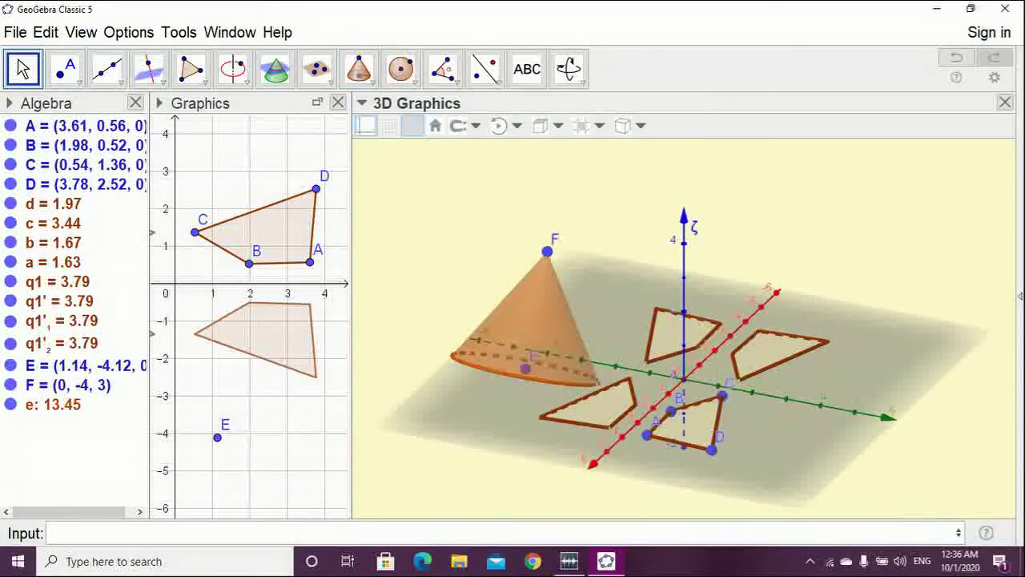
click(61, 384)
drag(547, 251, 524, 266)
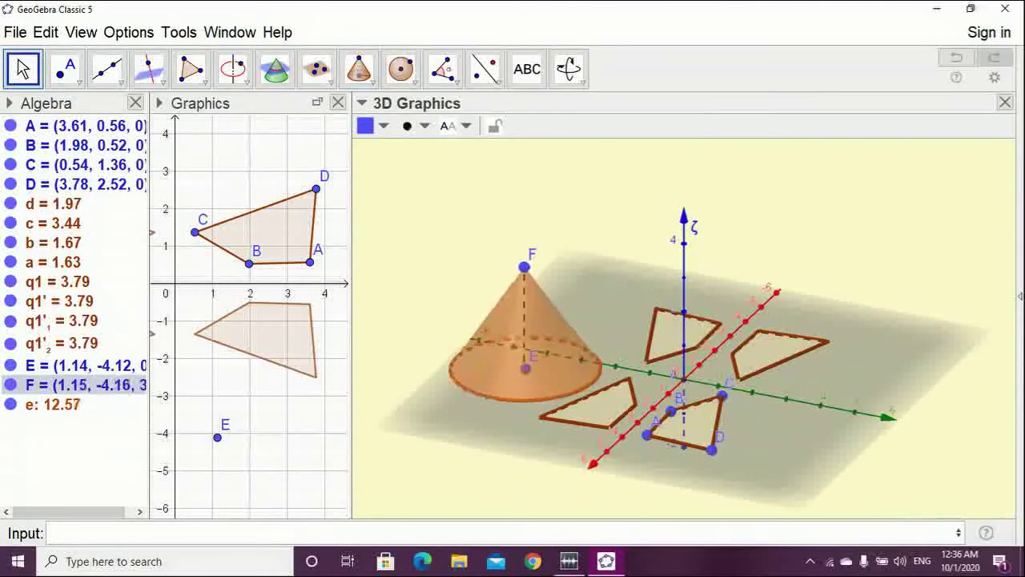
mouse_move(577, 232)
mouse_down()
mouse_move(658, 226)
mouse_move(596, 231)
mouse_up()
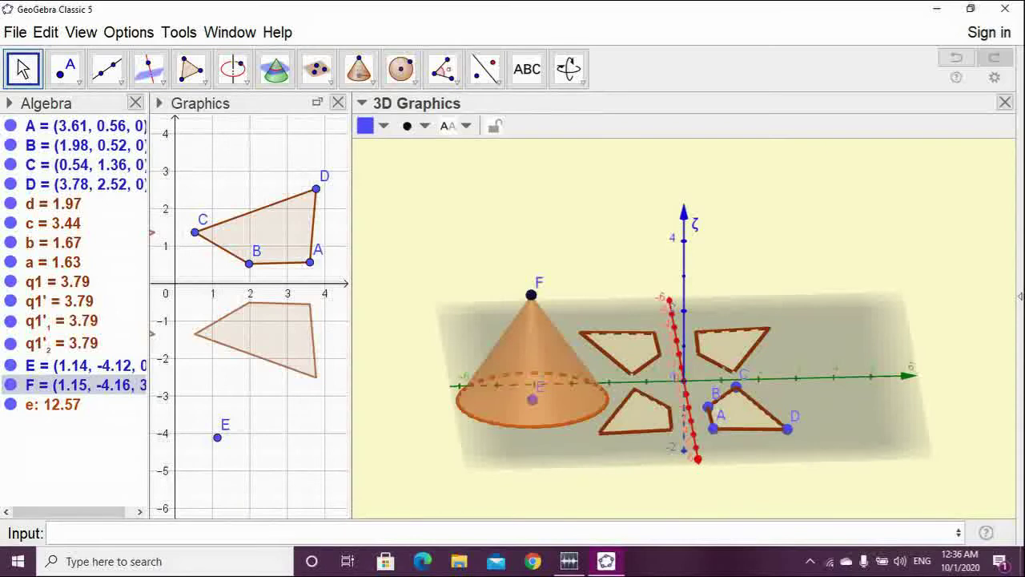
Reflect cone e about the x-axis, z-axis and y-axis, then rotate to inspect all four cones
click(484, 69)
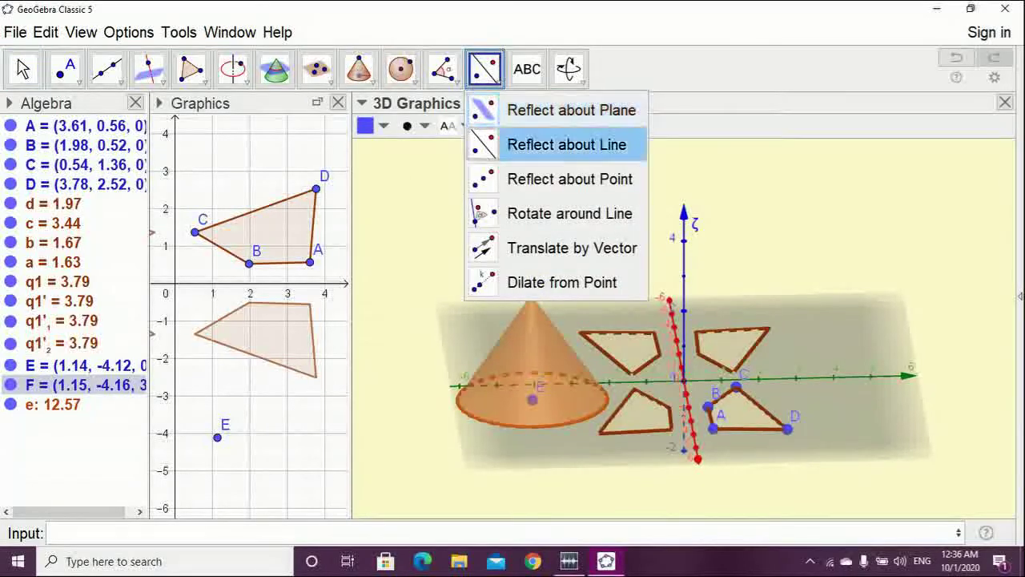
click(567, 145)
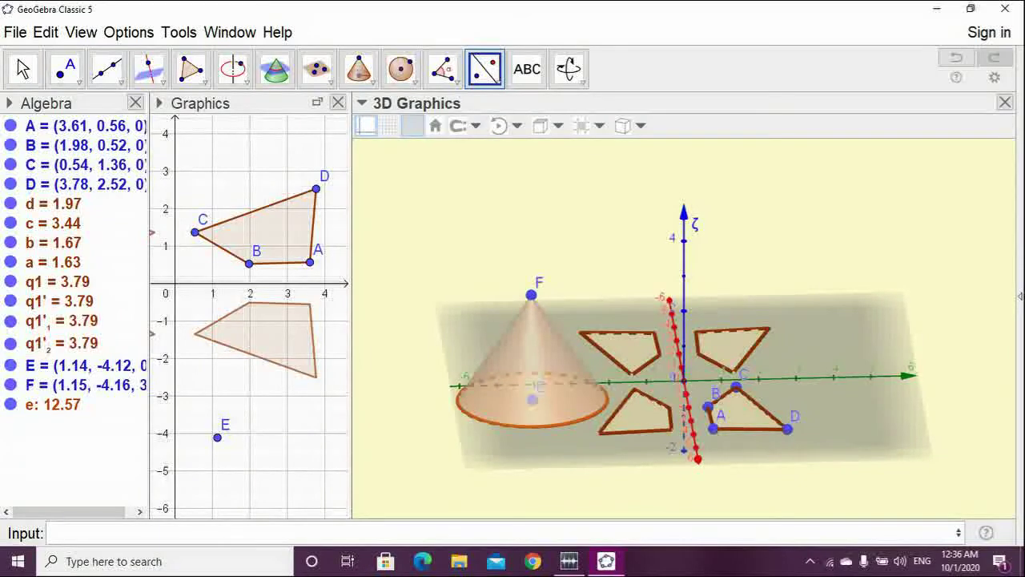
click(692, 421)
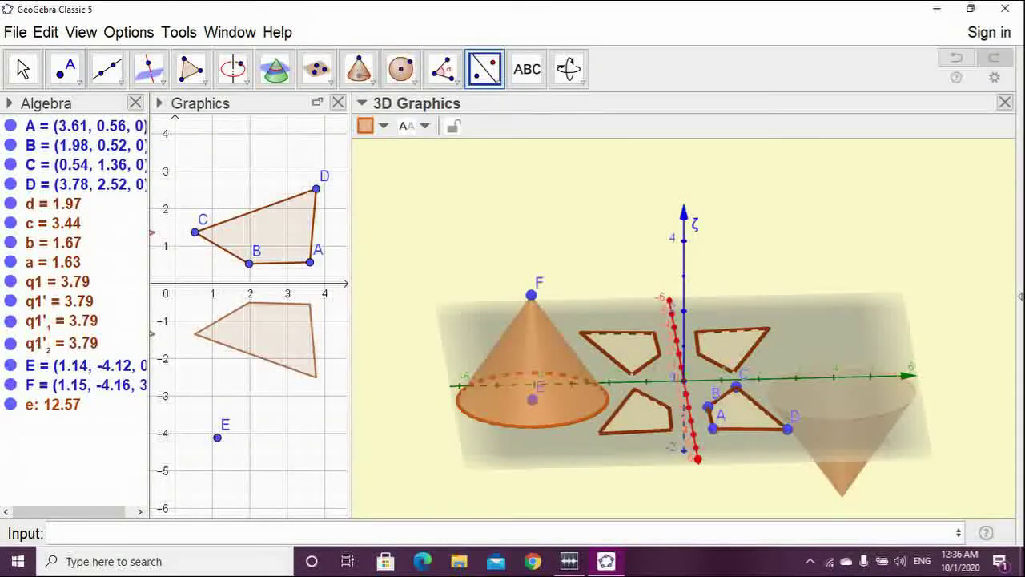
click(532, 353)
click(684, 276)
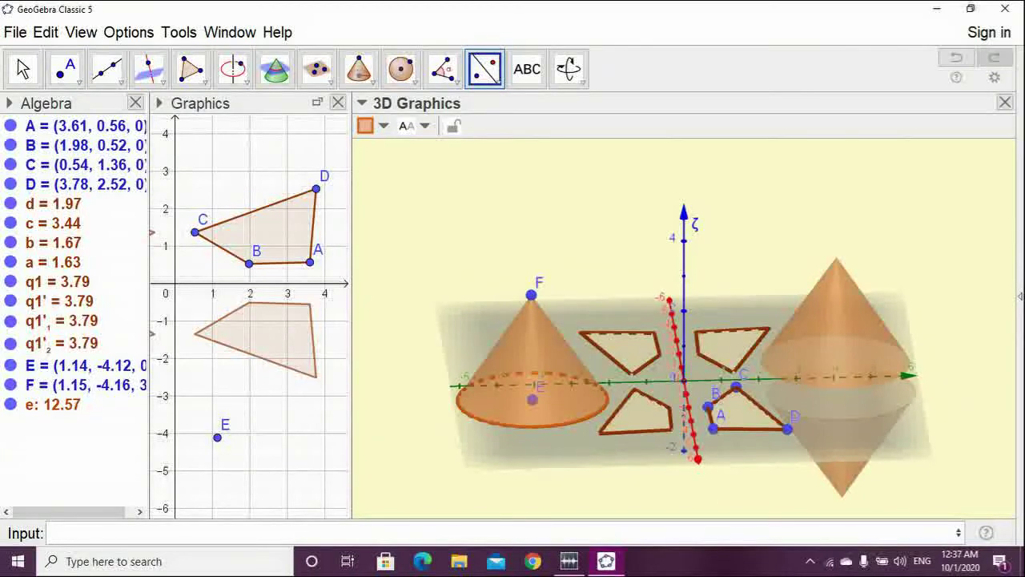
click(531, 360)
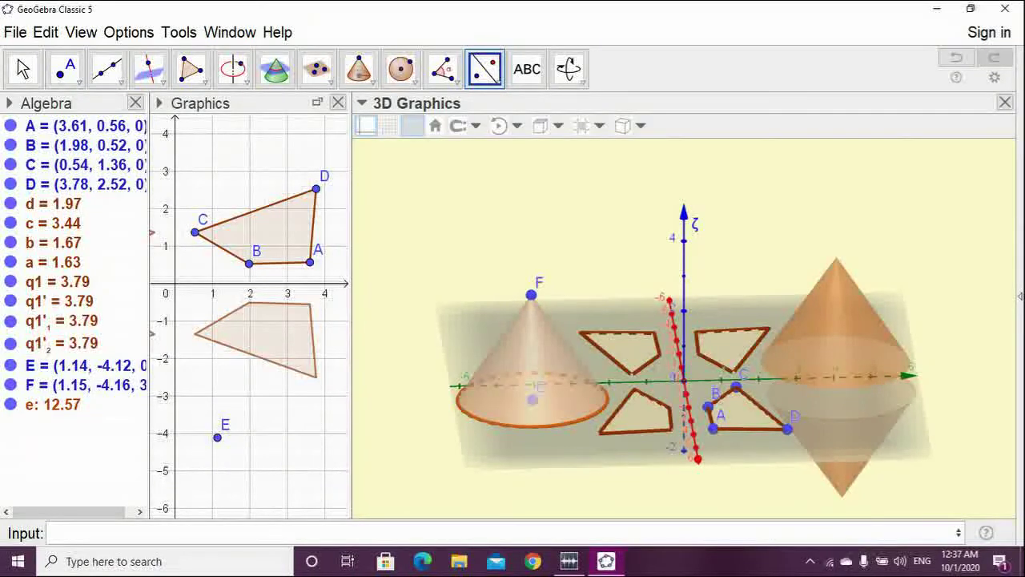
click(641, 382)
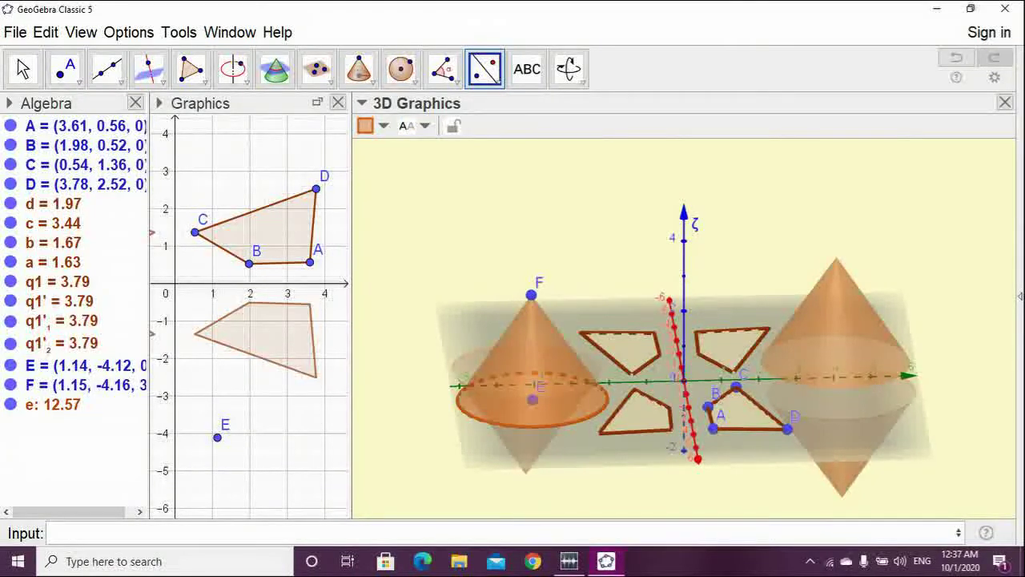
click(23, 69)
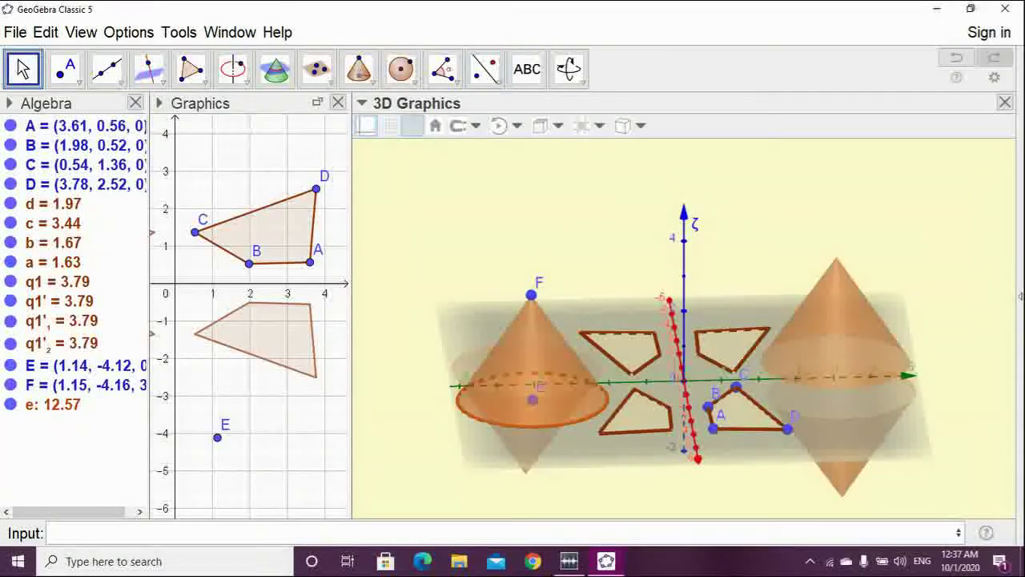
drag(769, 256, 524, 264)
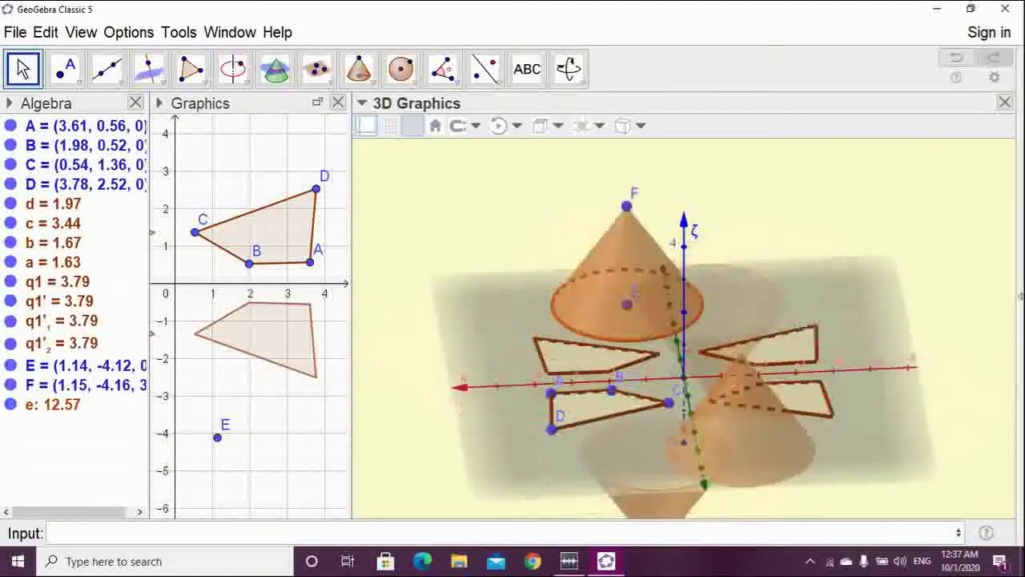
Delete all objects with Ctrl+A and Delete, then select the Reflect about Point tool
key(ctrl+a)
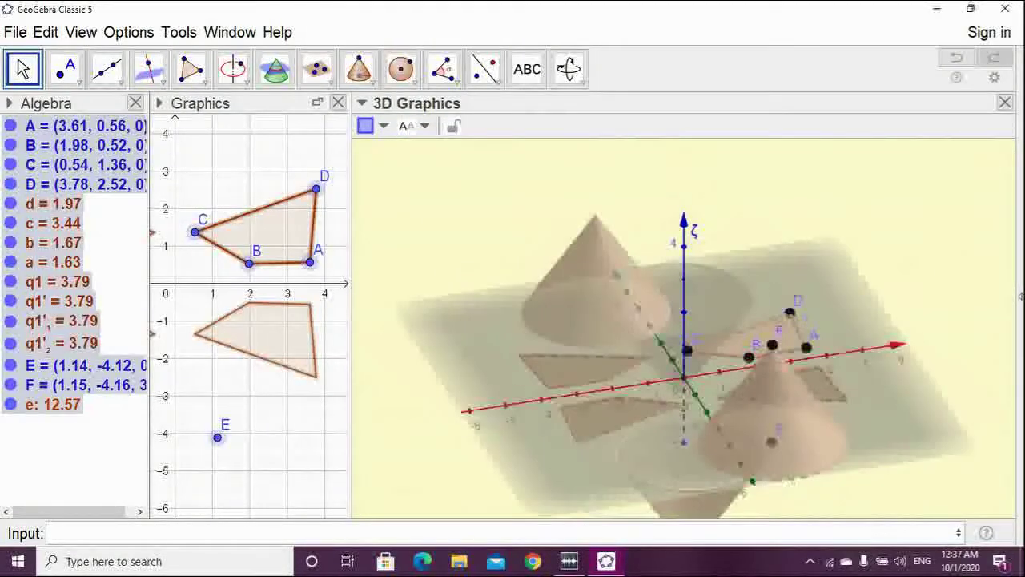
key(Delete)
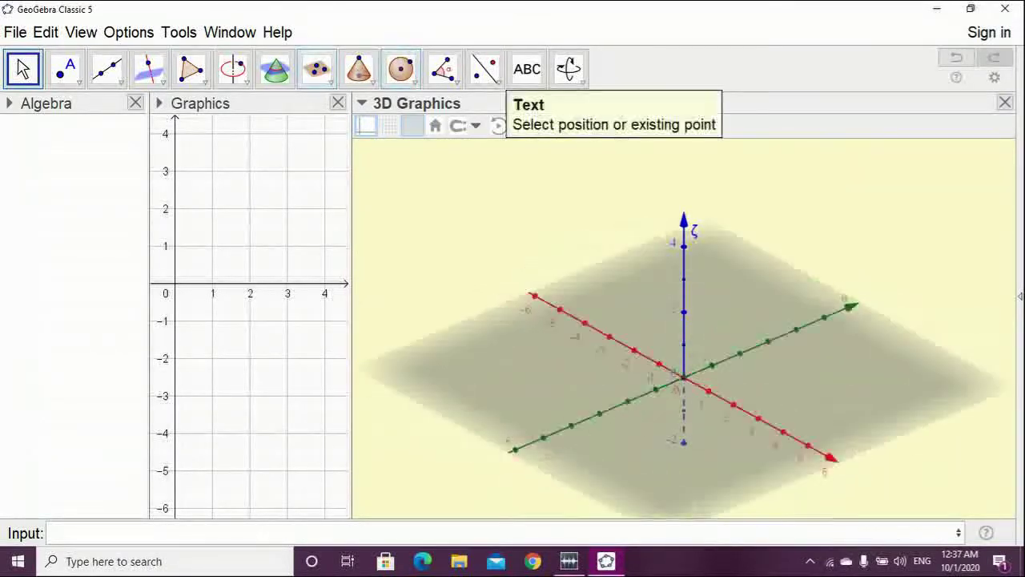
click(485, 69)
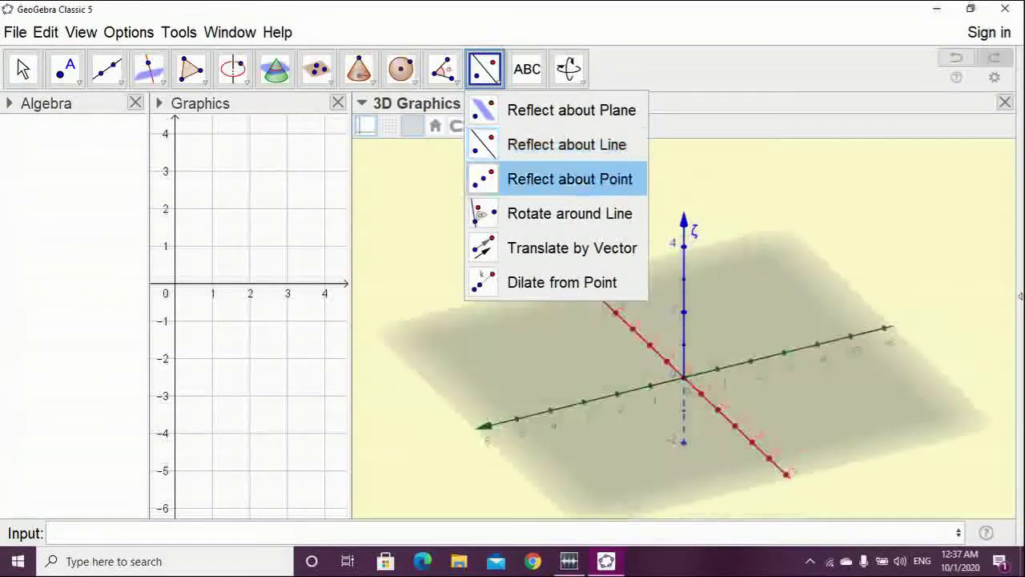
click(570, 179)
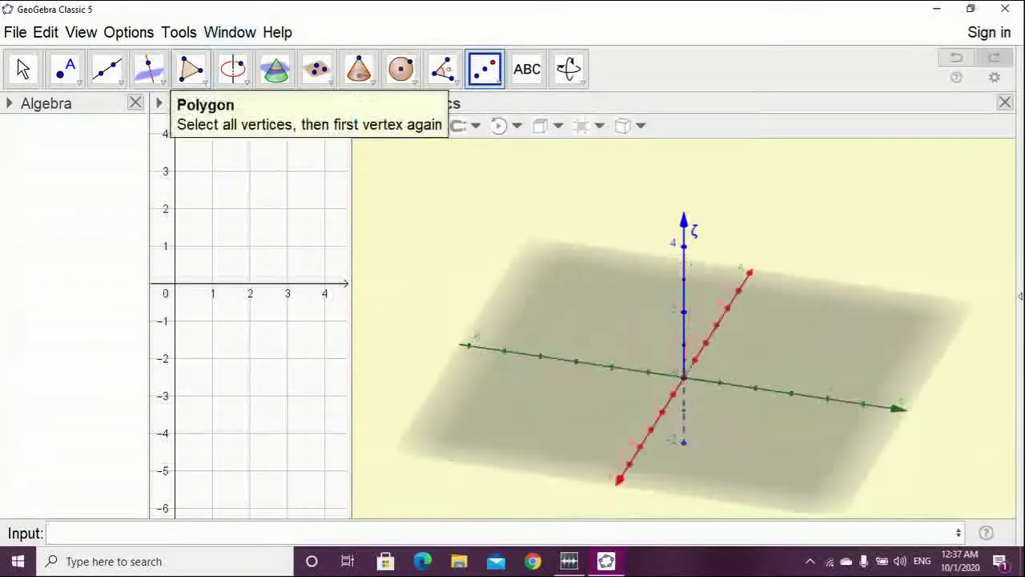
Draw triangle ABC (t1, area 6.22) on the ground plane with the Polygon tool
click(190, 69)
click(653, 364)
click(594, 419)
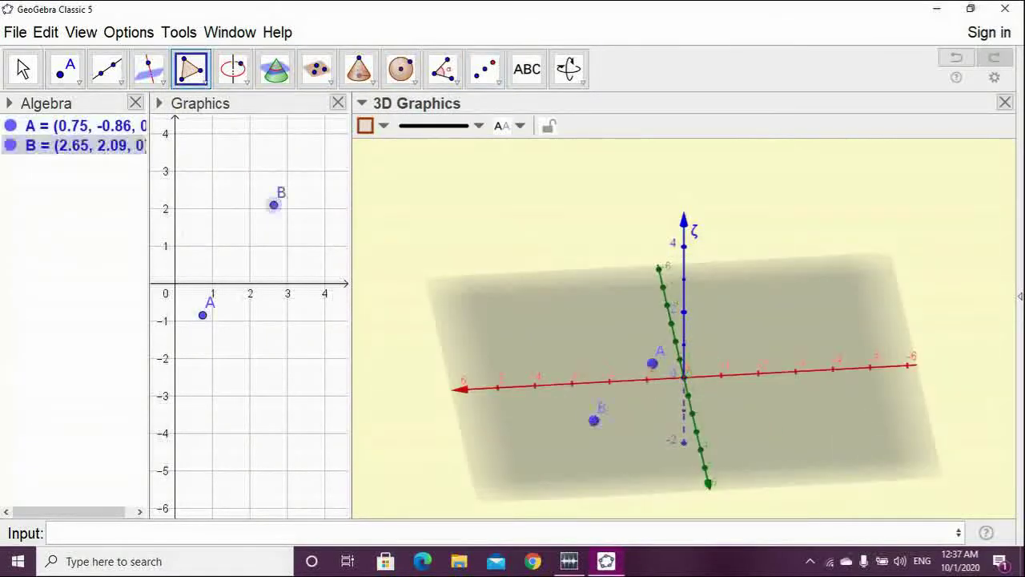
click(728, 433)
click(652, 363)
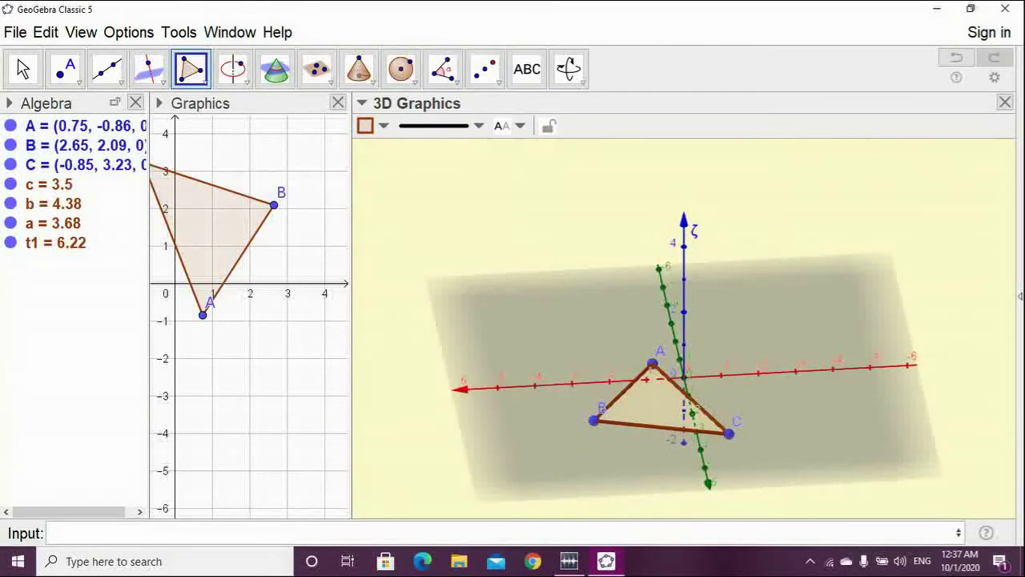
Place point D at (-2, 0, 0) on the x-axis
click(22, 69)
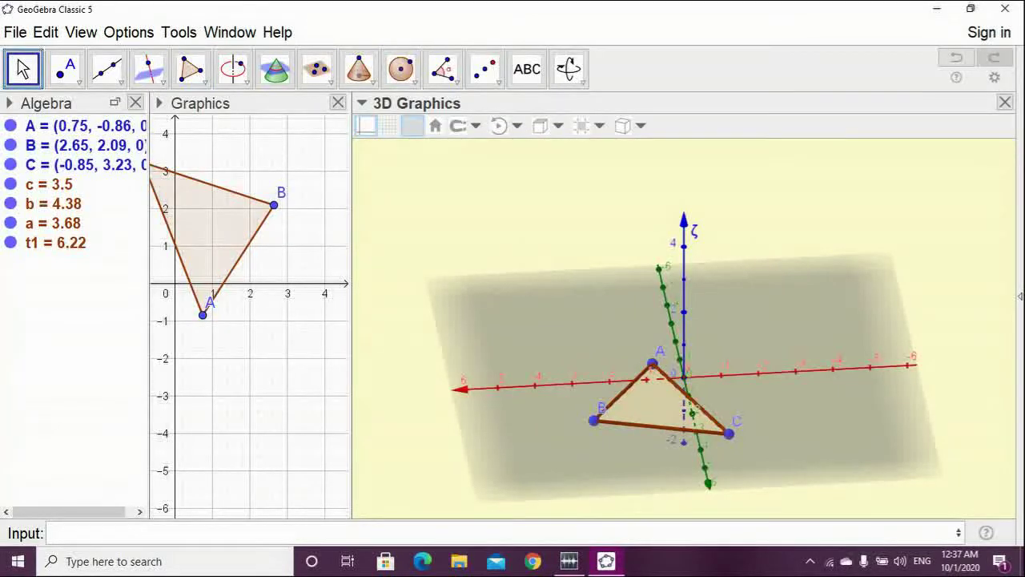
click(485, 69)
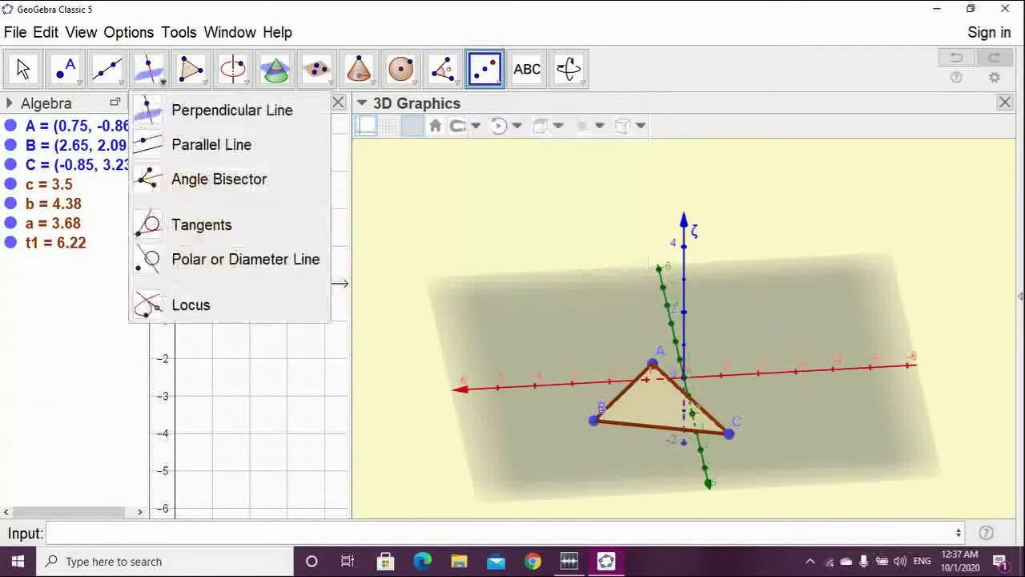
click(66, 68)
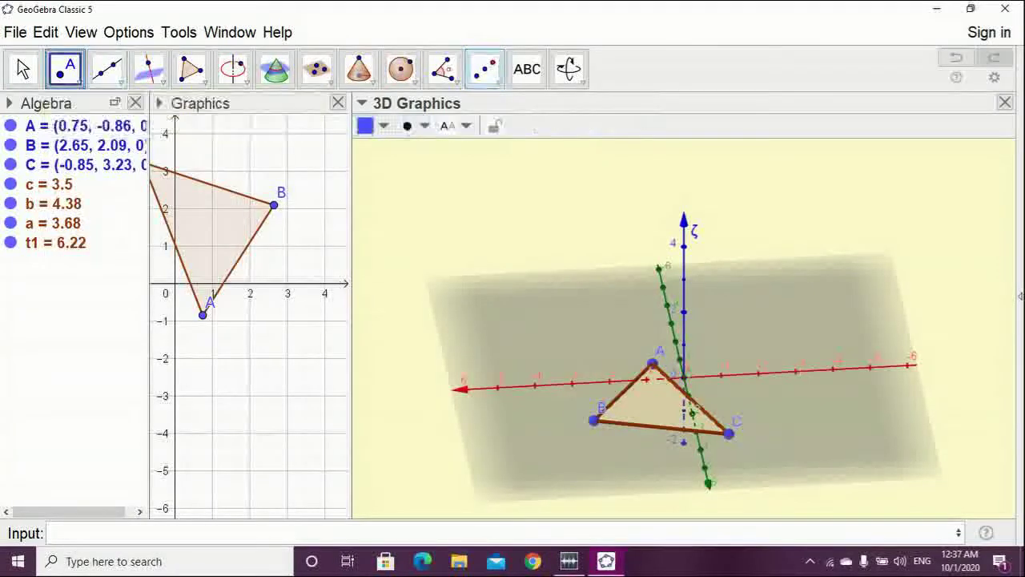
click(761, 368)
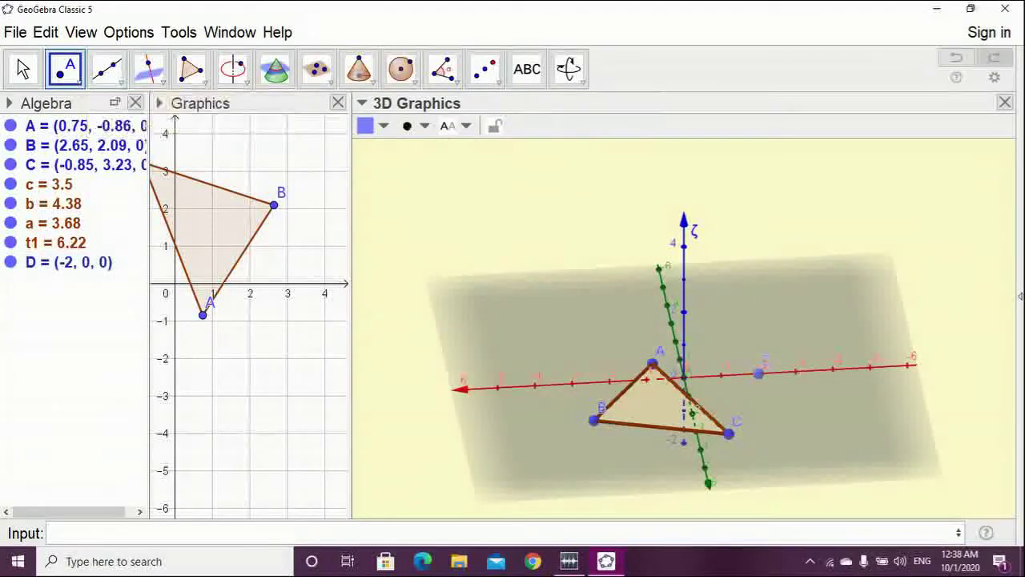
key(Escape)
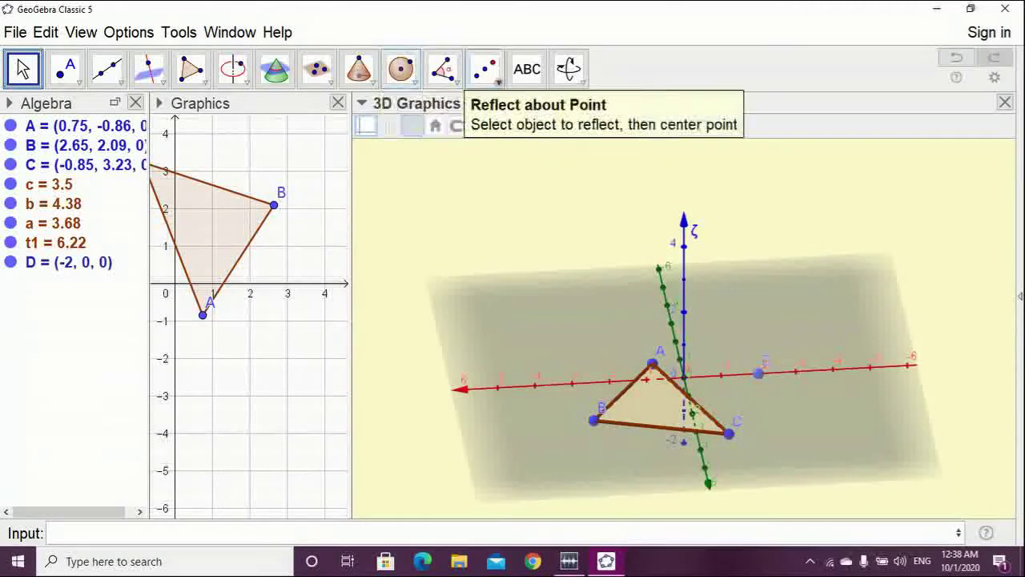
Reflect triangle t1 through D to get t1', then slide D to (-1.2, 0, 0)
click(485, 69)
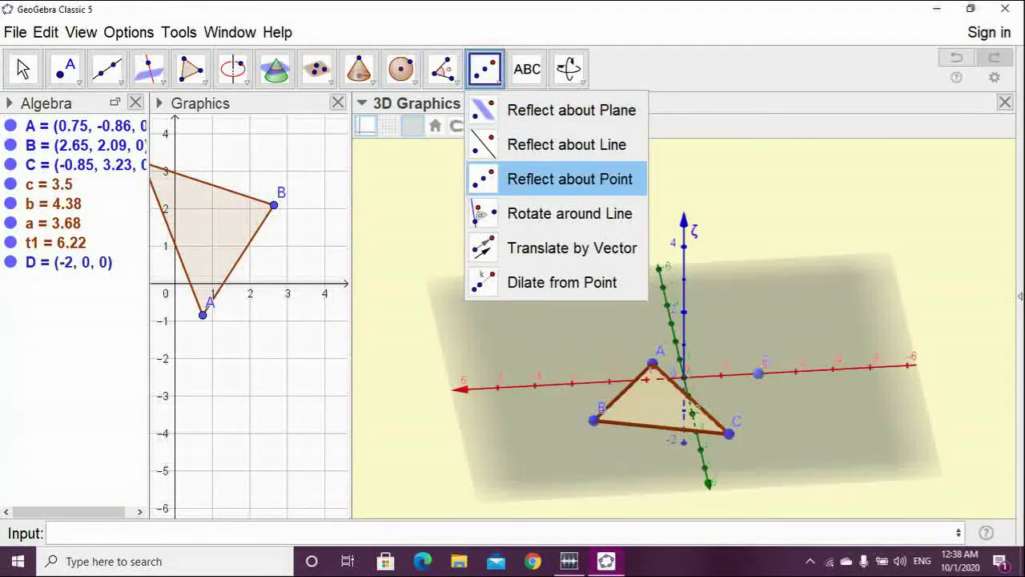
key(Escape)
click(658, 407)
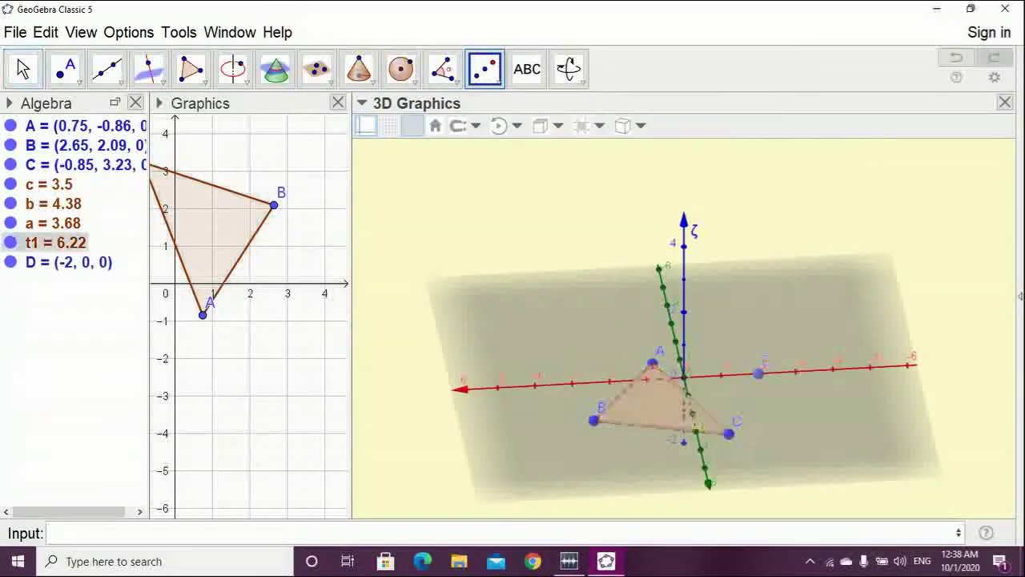
click(758, 374)
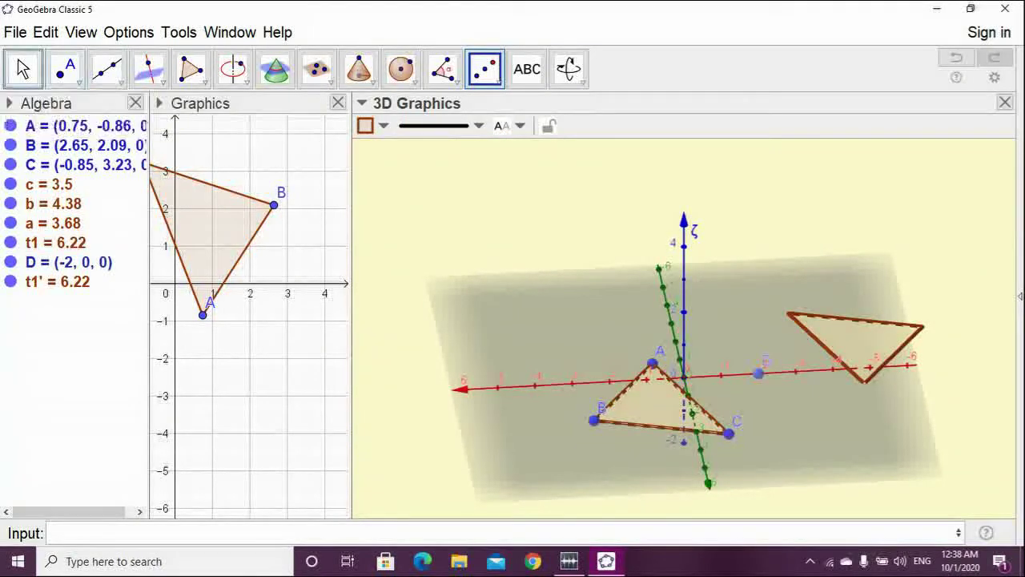
click(22, 69)
drag(759, 373, 728, 374)
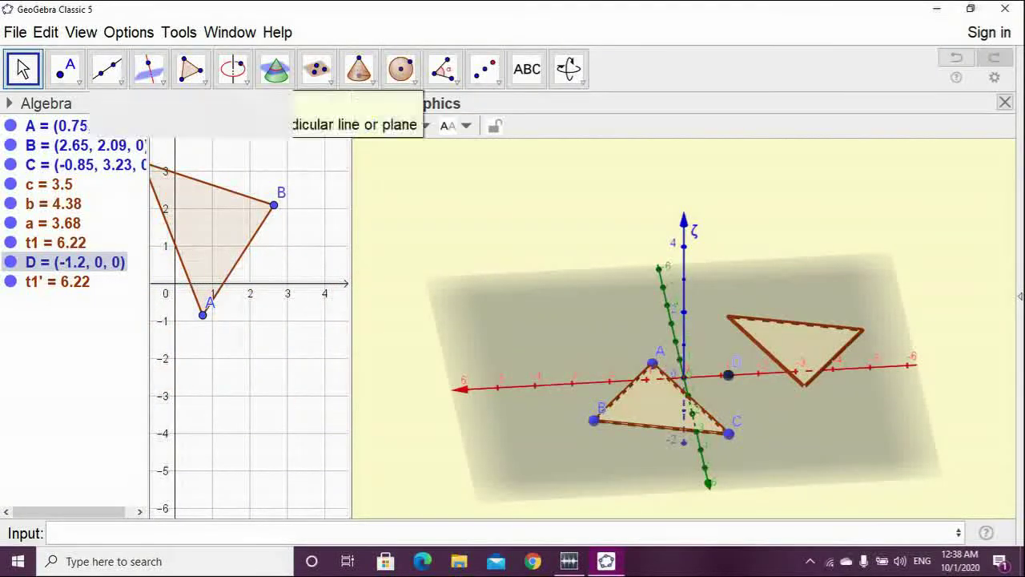
Draw segment EF (length 6.41) beside the triangle with the Segment tool
click(107, 69)
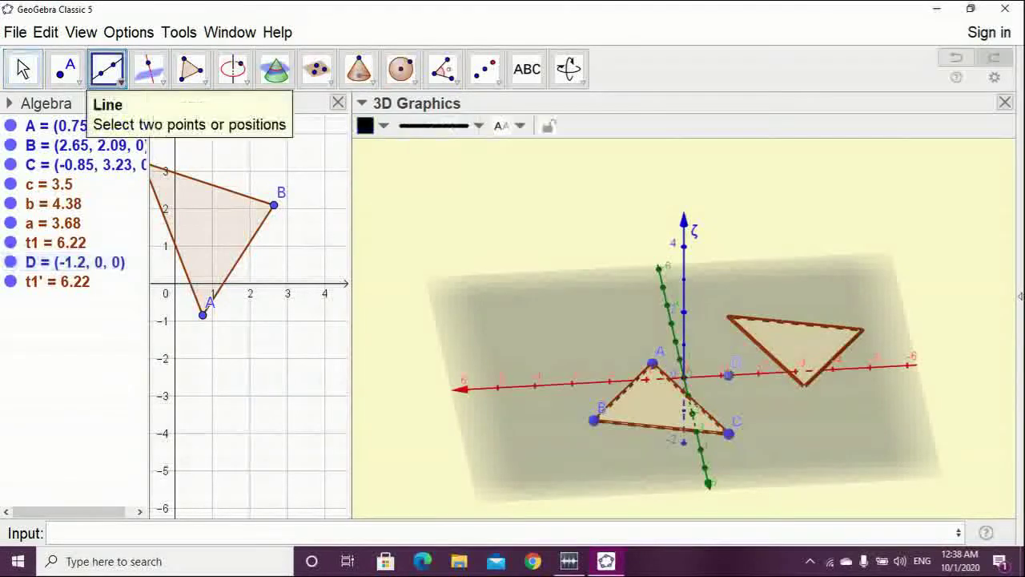
click(159, 144)
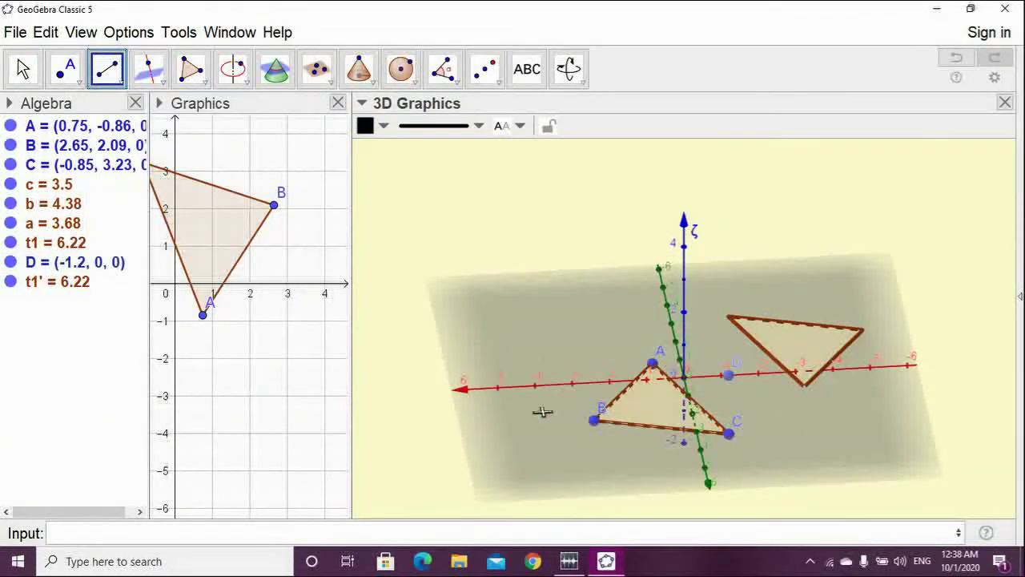
click(545, 442)
click(575, 327)
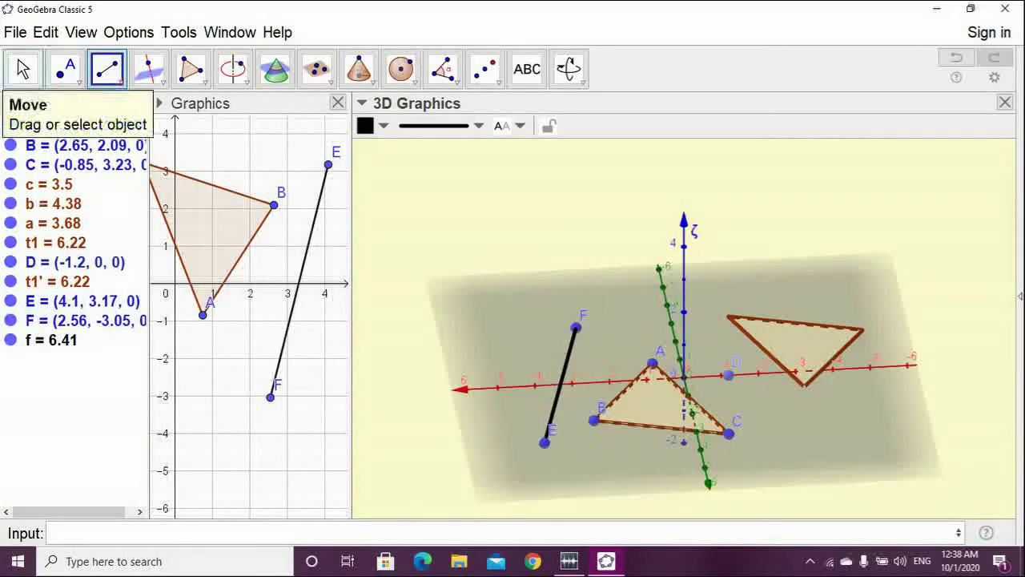
click(23, 69)
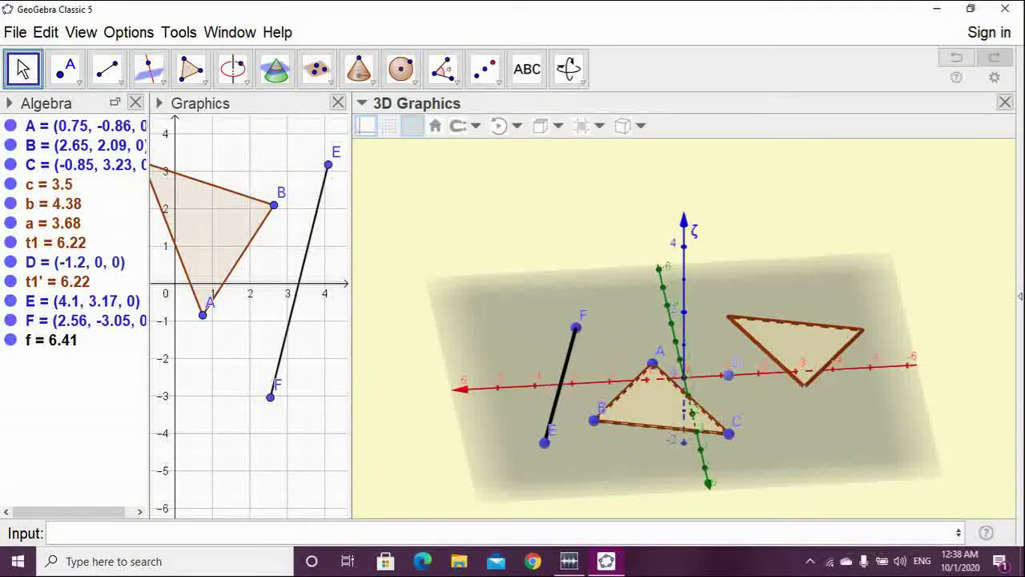
Check segment f's definition, then pick f as the object for Reflect about Point
click(484, 69)
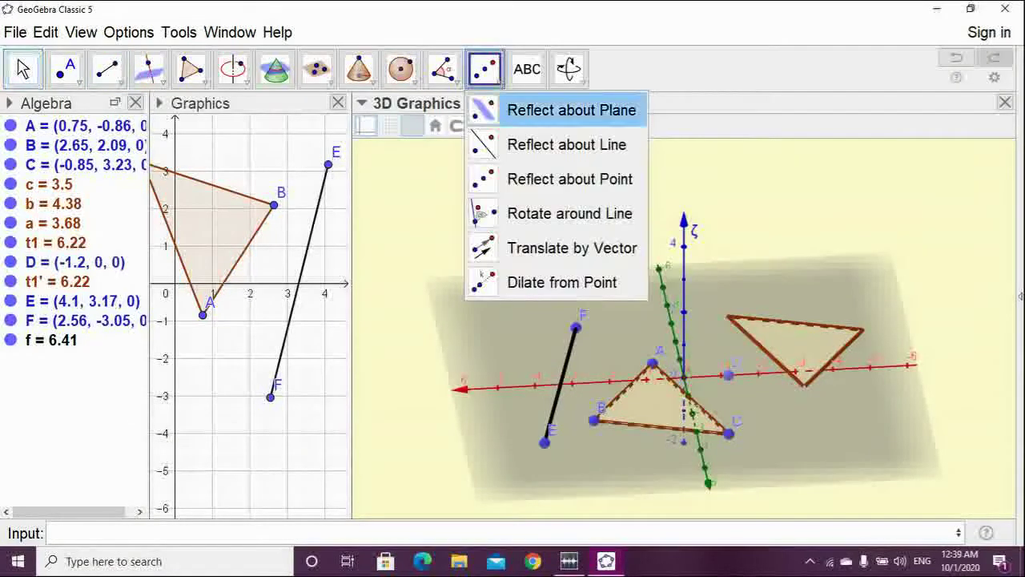
click(560, 180)
key(Escape)
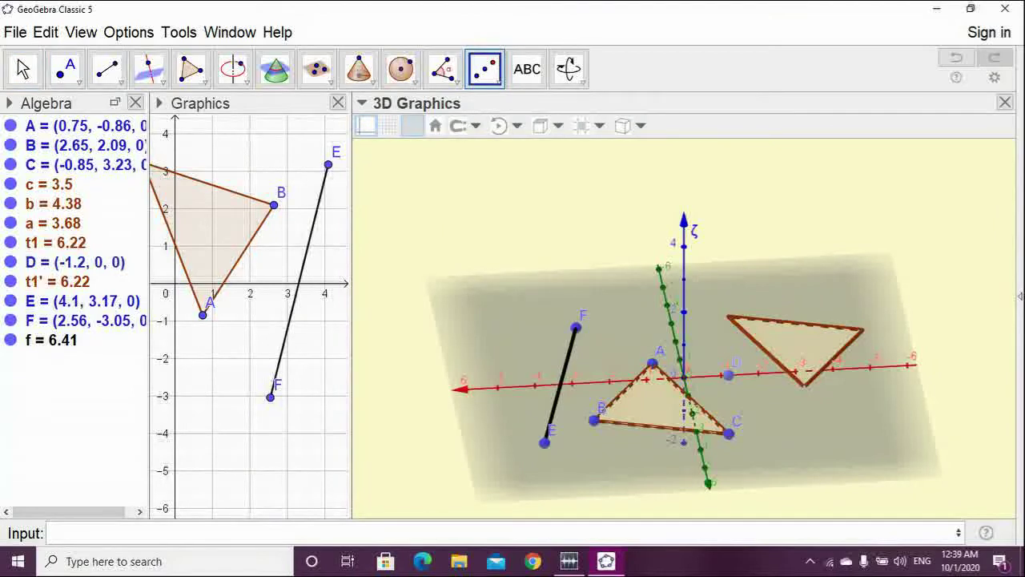
double_click(560, 385)
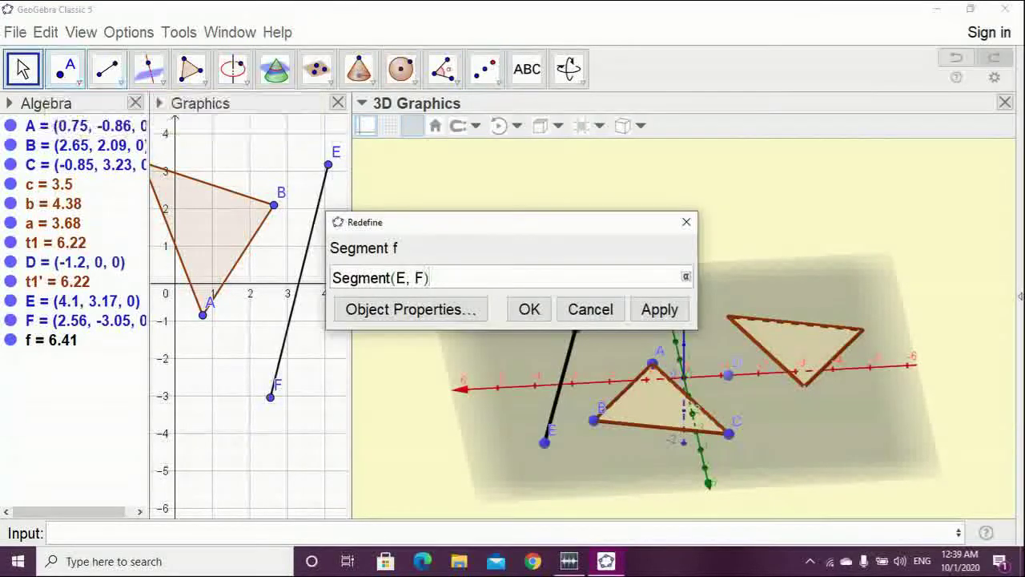
click(687, 222)
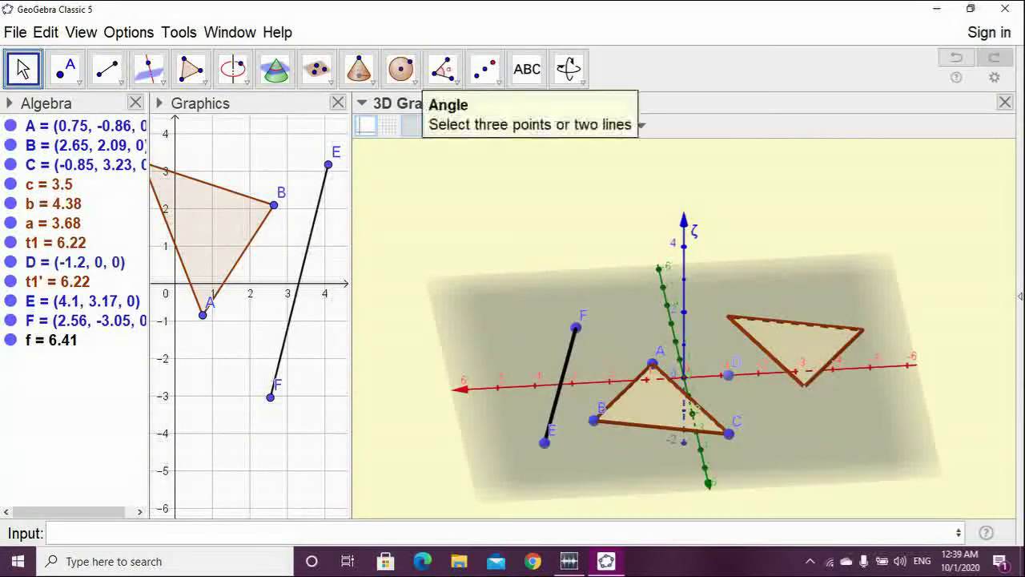
click(486, 69)
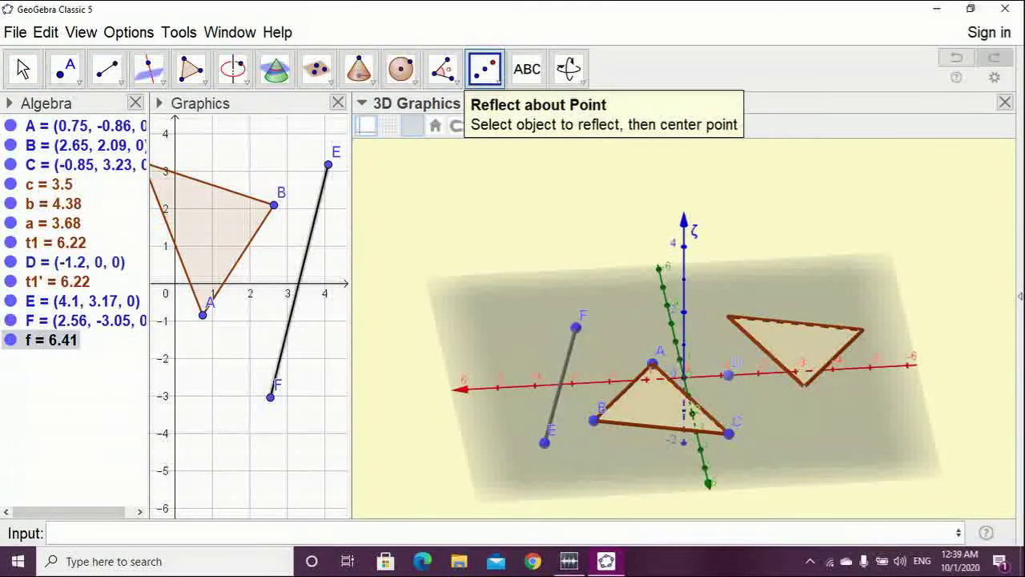
click(728, 375)
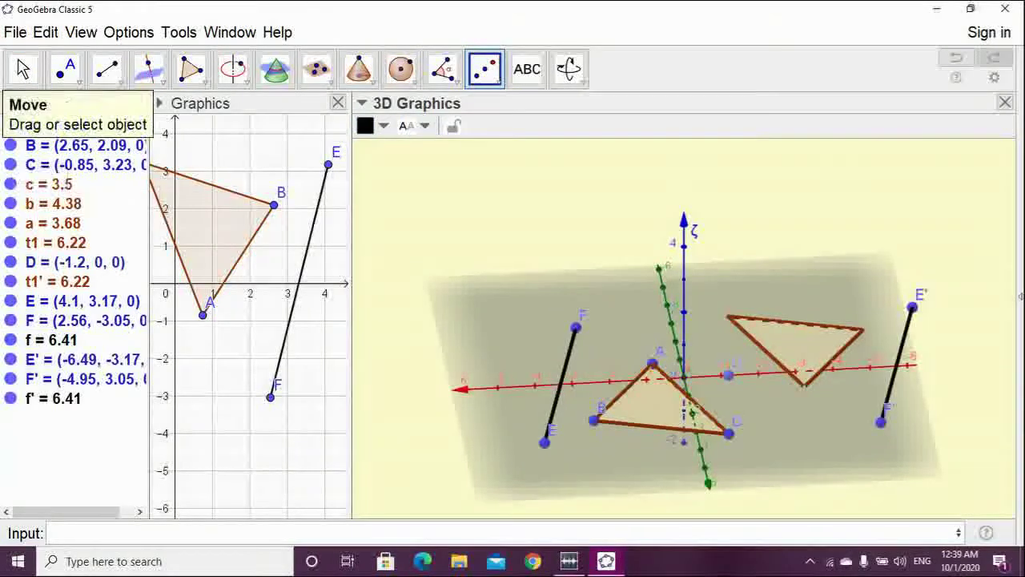
Reflect f through D, then move D to (-1, 0, 0), B to about (2.37, 0.33), and F
click(22, 69)
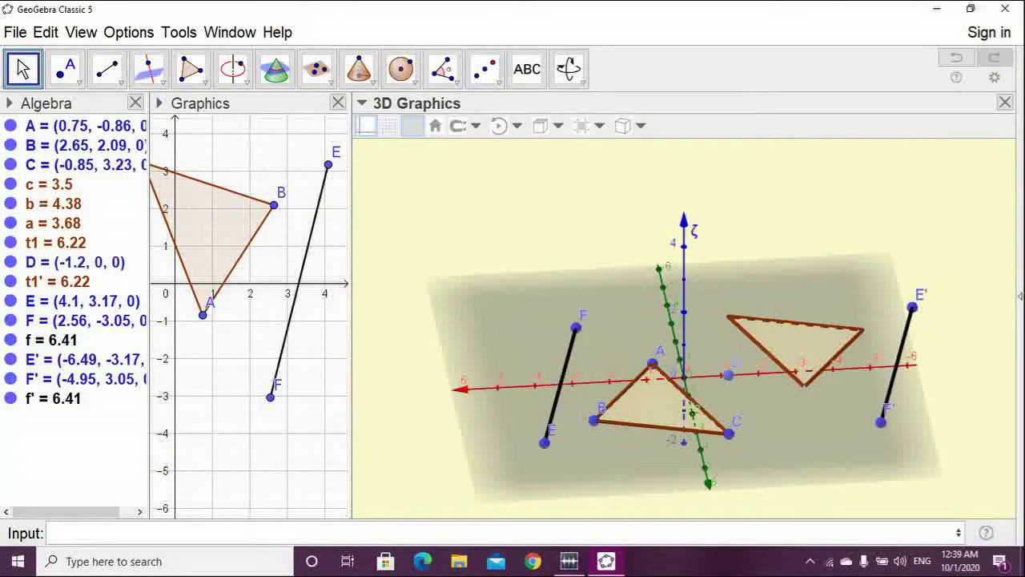
mouse_move(728, 375)
mouse_down()
mouse_move(680, 375)
mouse_move(780, 375)
mouse_move(705, 376)
mouse_move(722, 375)
mouse_up()
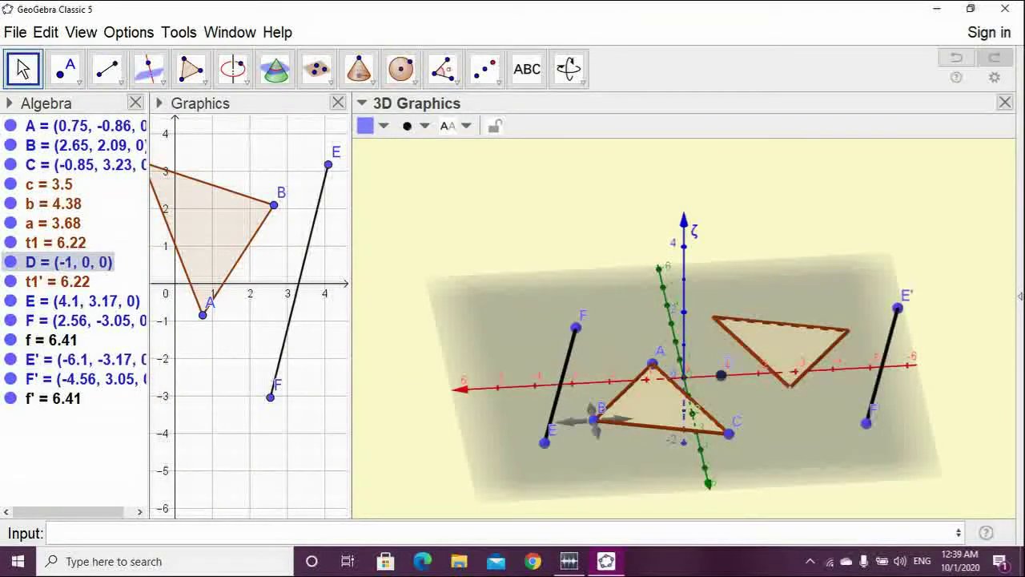
drag(274, 205, 230, 384)
drag(620, 331, 597, 388)
mouse_move(575, 327)
mouse_down()
mouse_move(577, 382)
mouse_move(566, 340)
mouse_up()
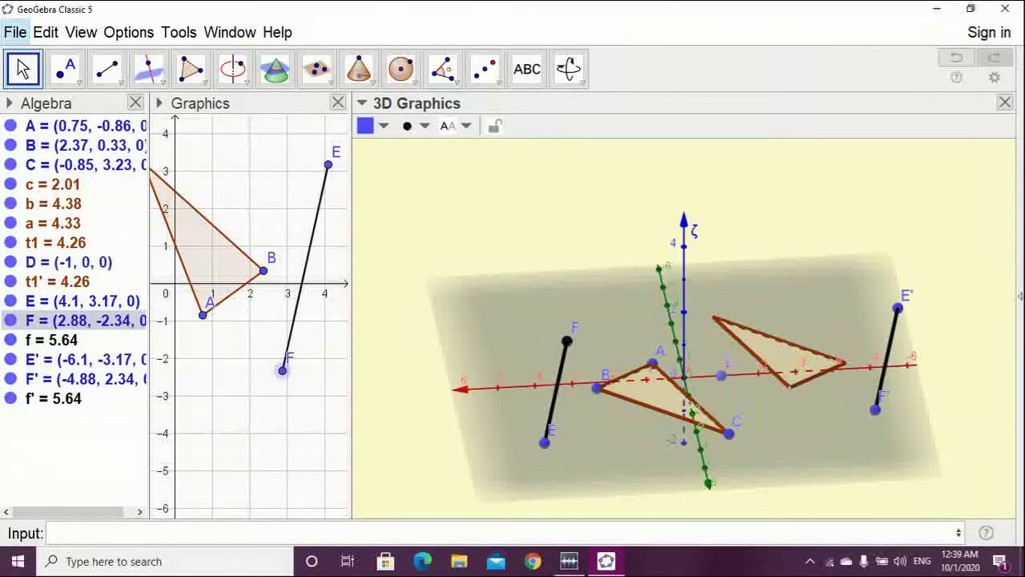
click(242, 400)
key(ctrl+a)
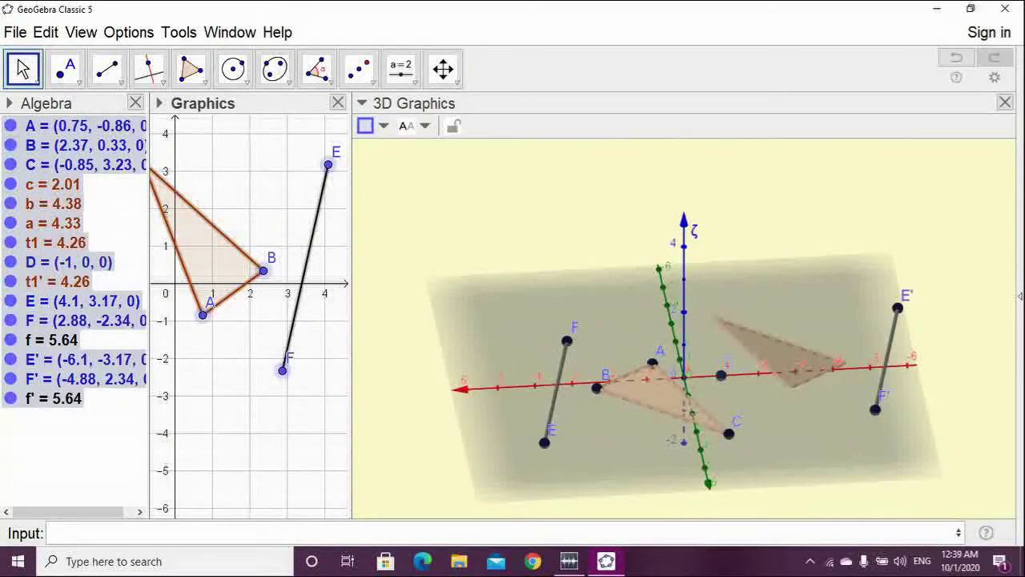
key(Delete)
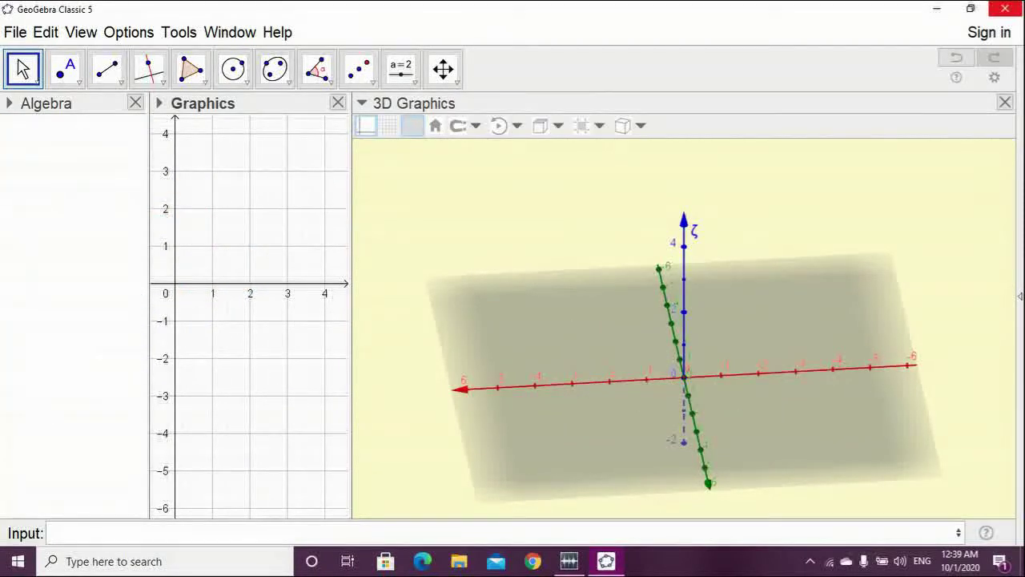
click(484, 69)
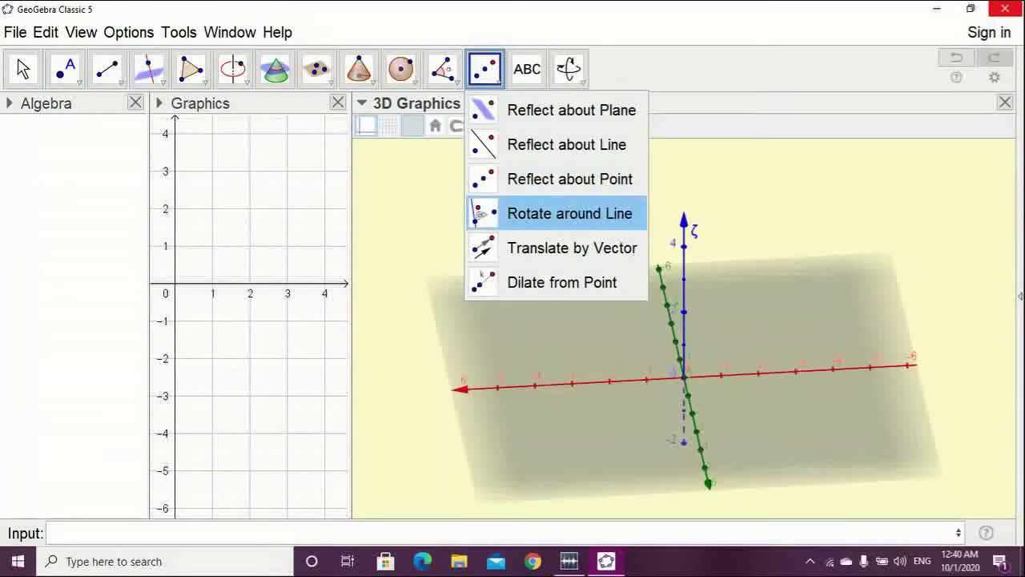
click(570, 213)
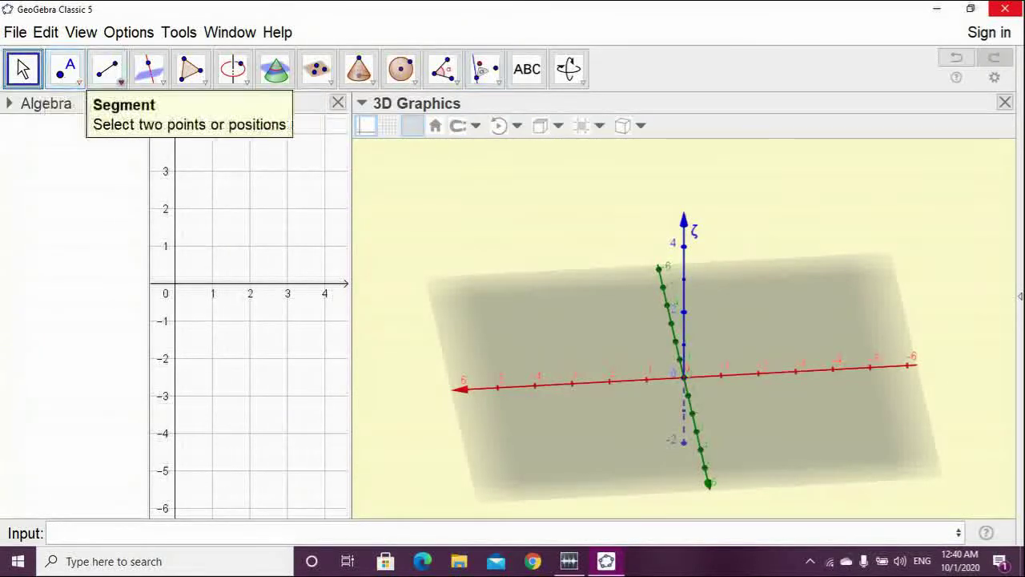
click(192, 73)
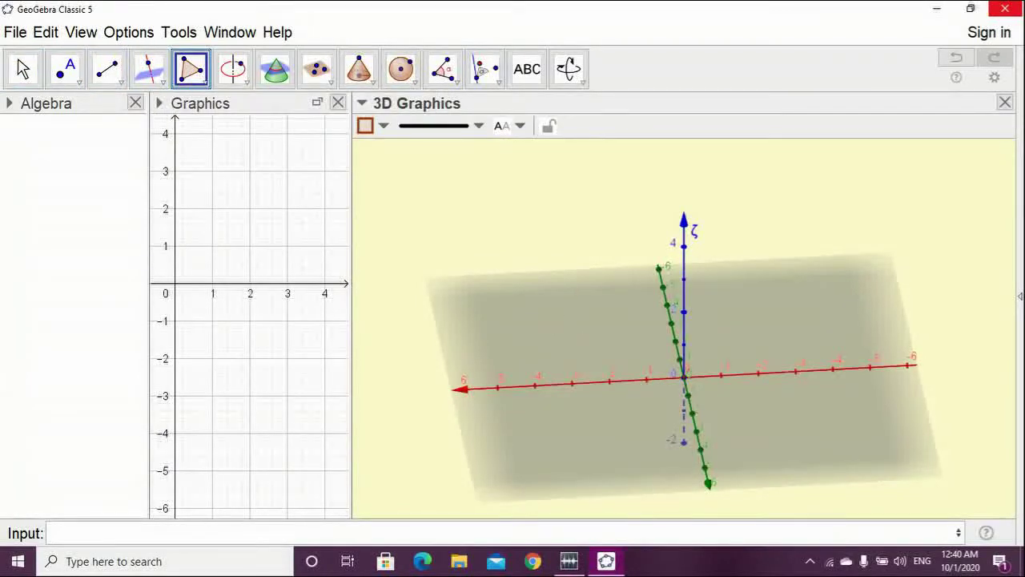
click(22, 69)
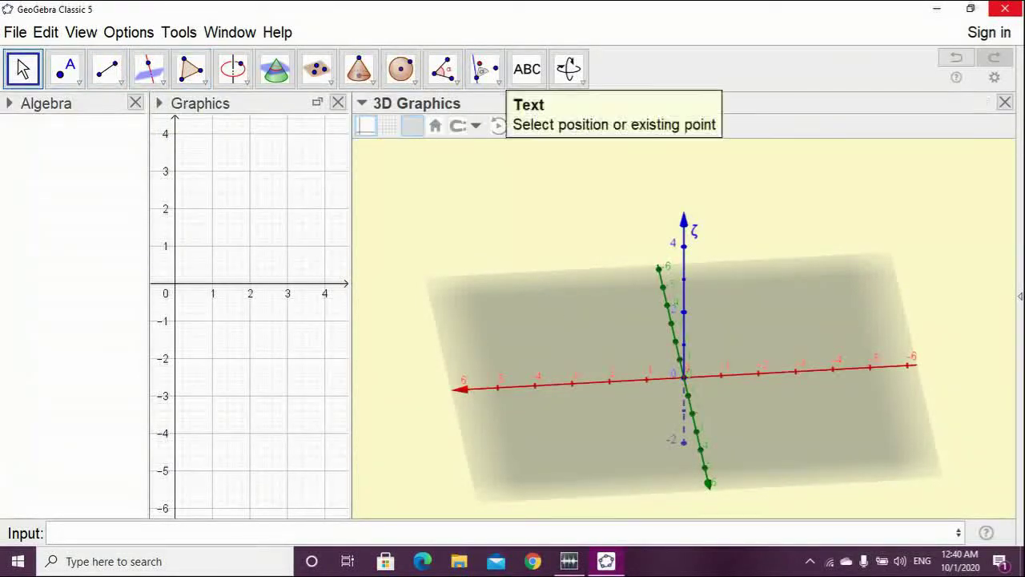
click(527, 69)
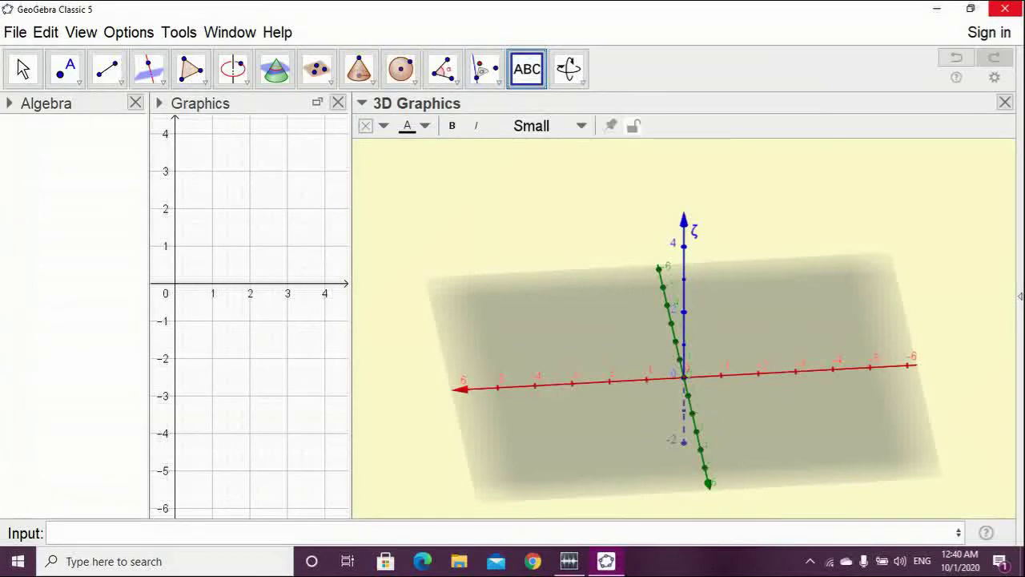
click(582, 82)
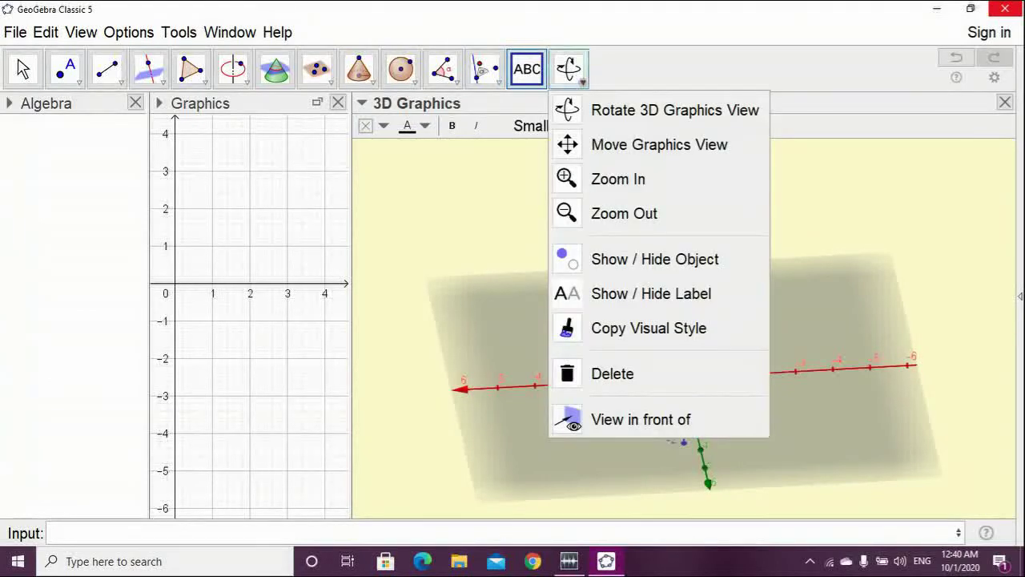
click(581, 82)
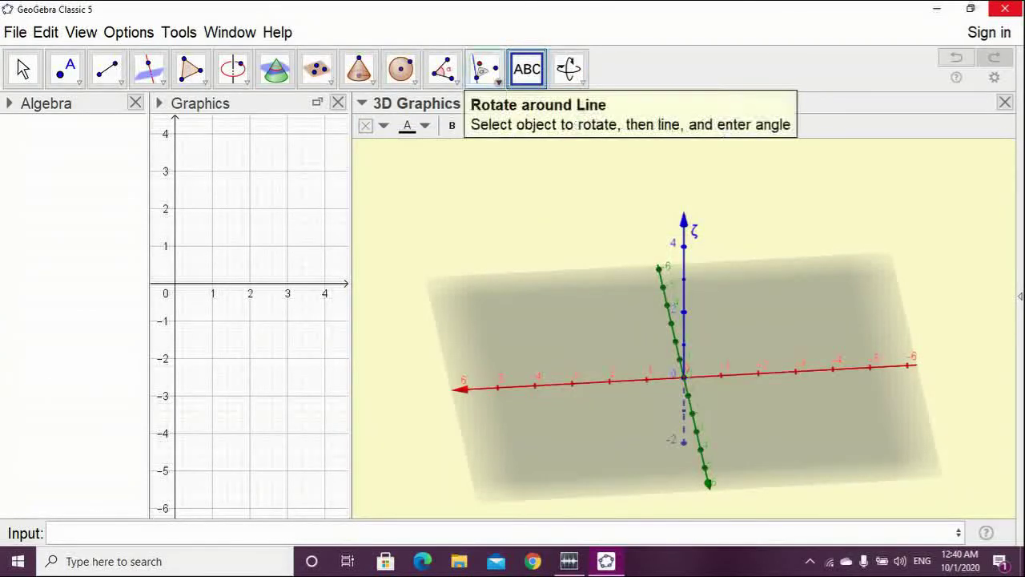
click(491, 77)
click(570, 213)
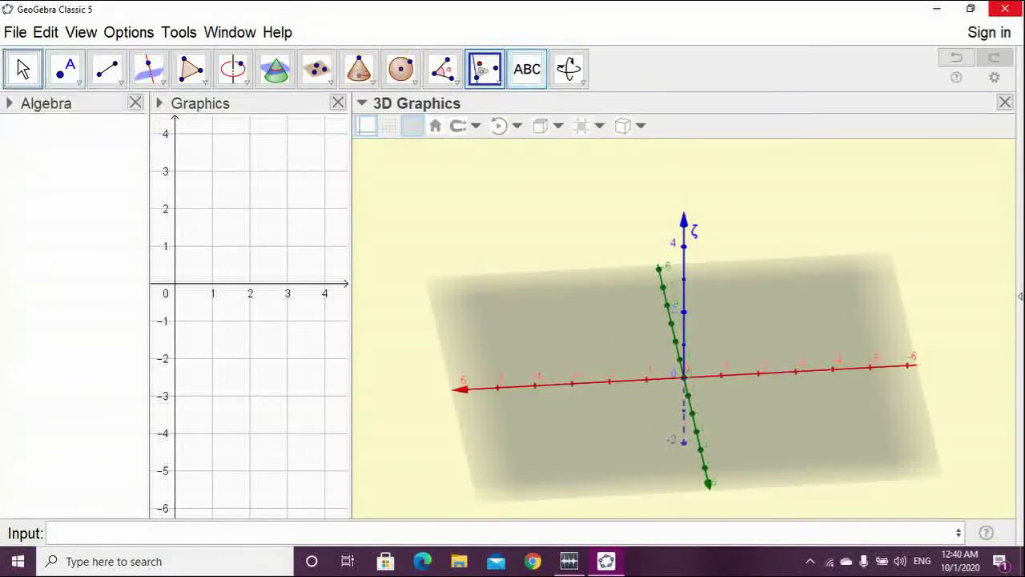
click(22, 69)
click(108, 69)
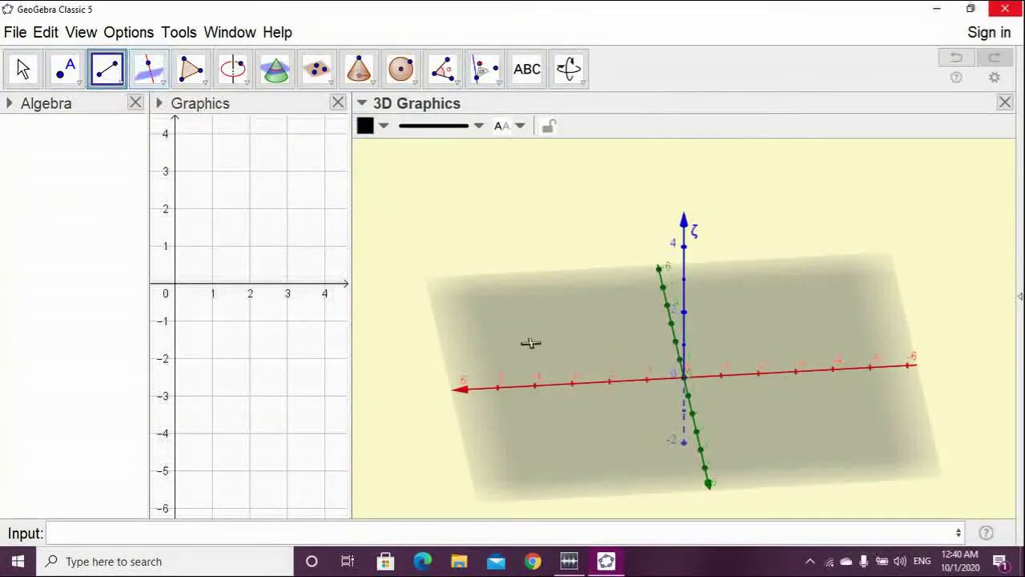
Draw segment AB on the ground plane of the 3D view
click(535, 334)
click(527, 434)
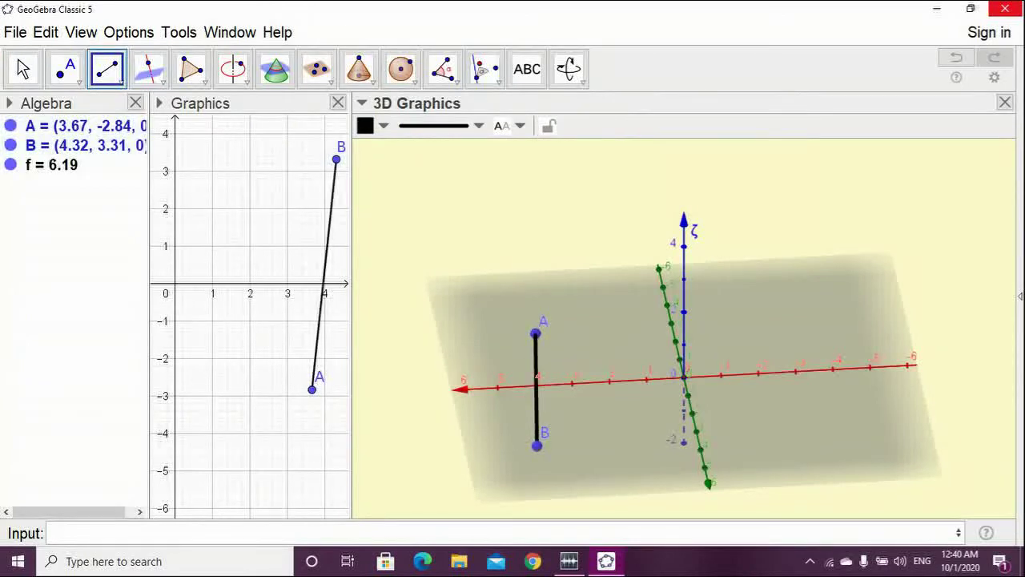
click(23, 68)
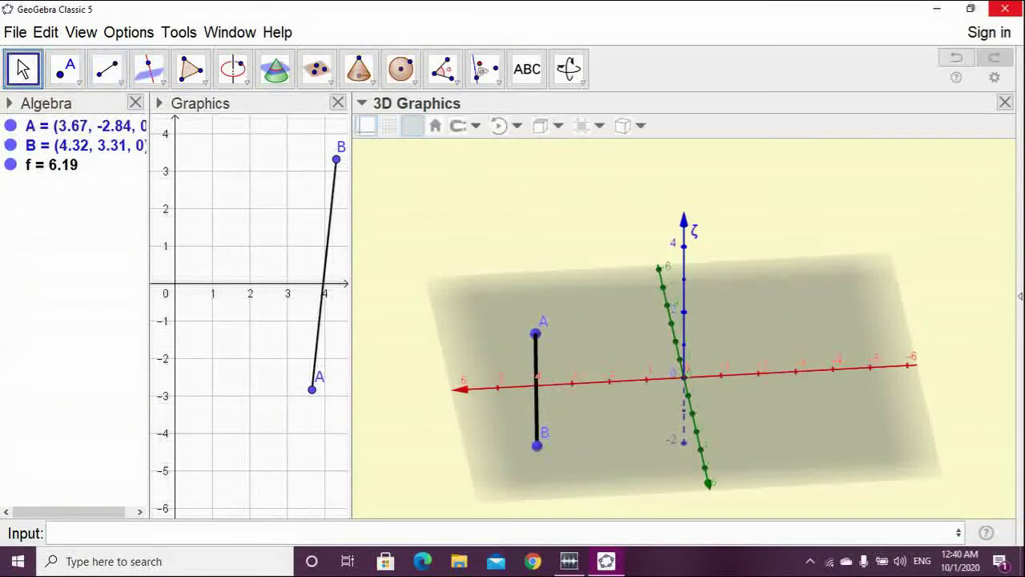
Rotate segment AB 75° counterclockwise around the z-axis to create the copy A'B'
click(485, 69)
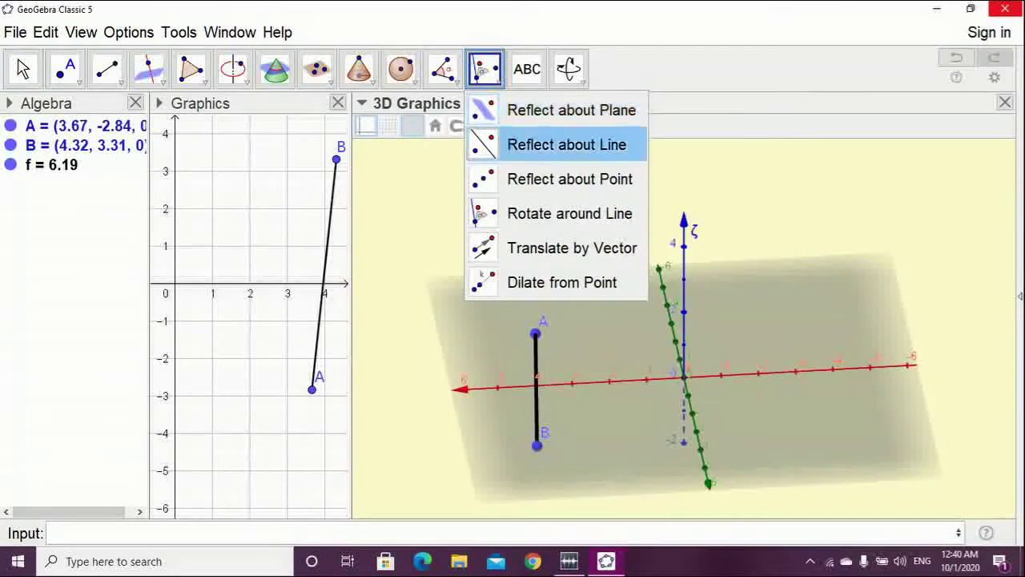
click(569, 213)
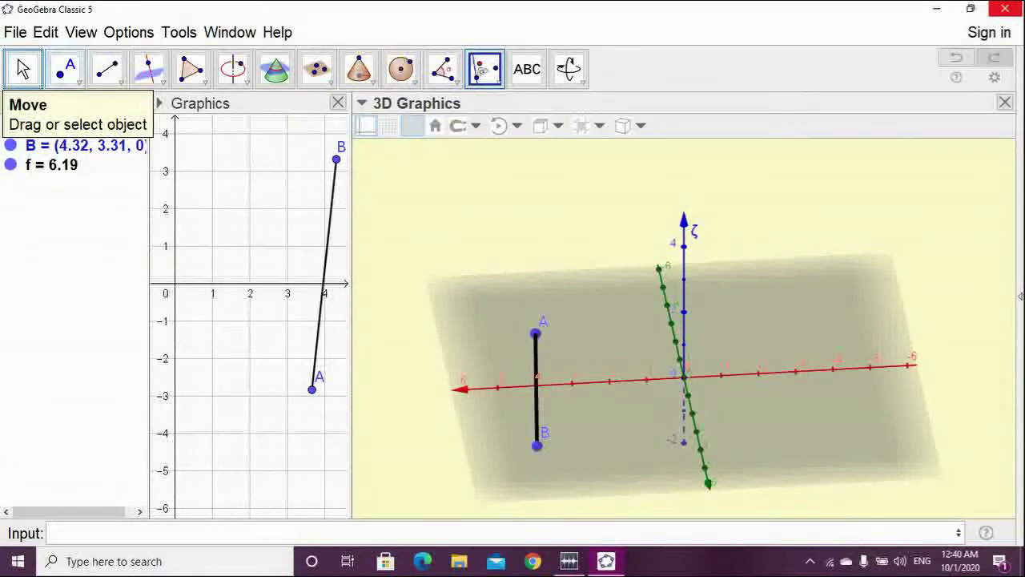
click(23, 69)
click(484, 69)
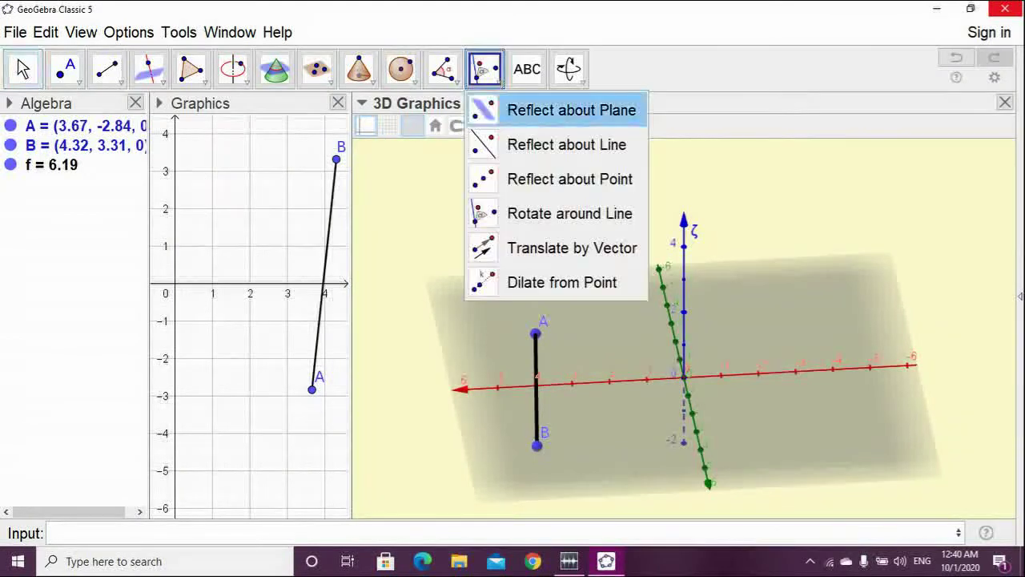
key(Escape)
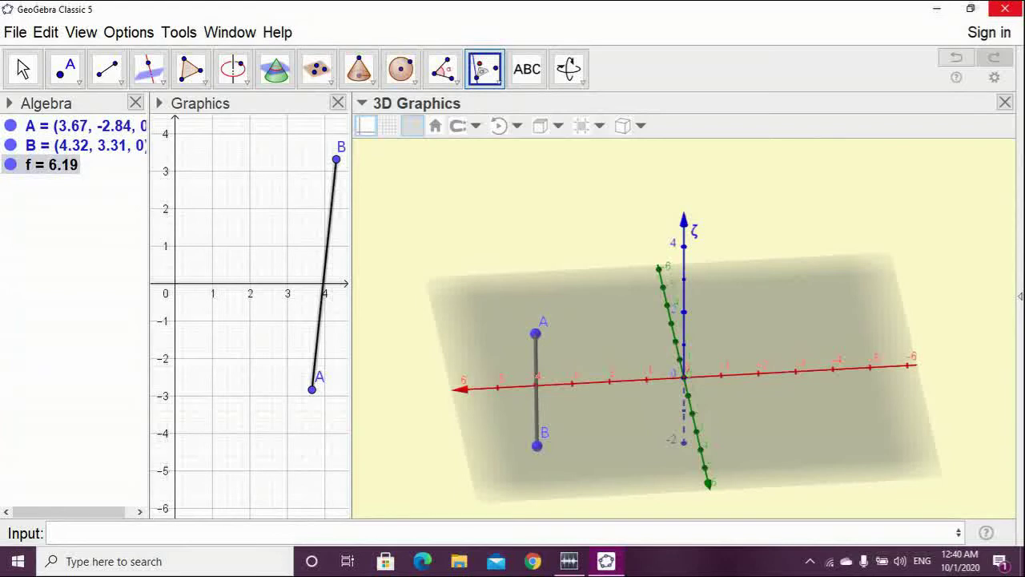
click(683, 296)
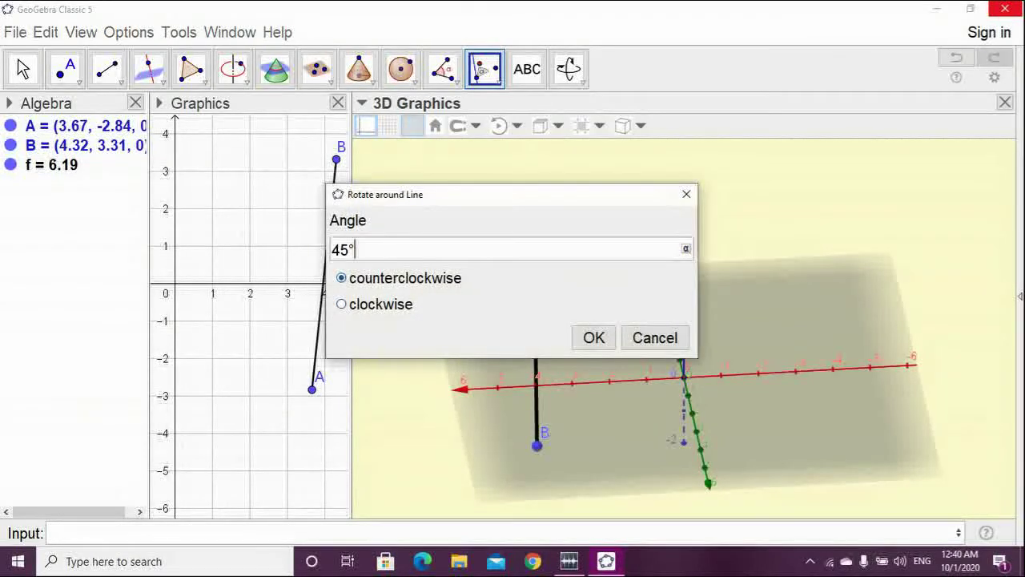
key(Tab)
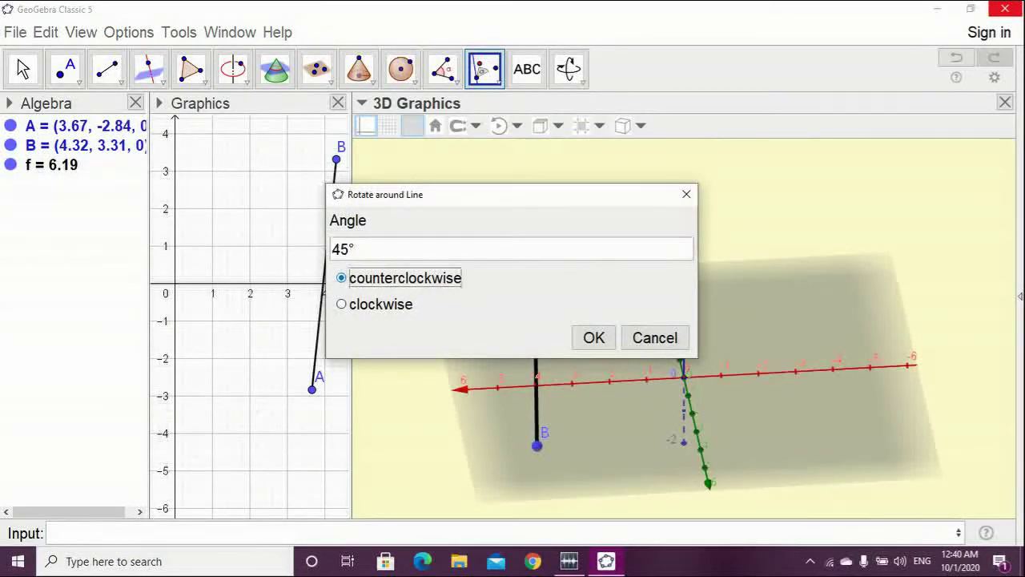
key(Down)
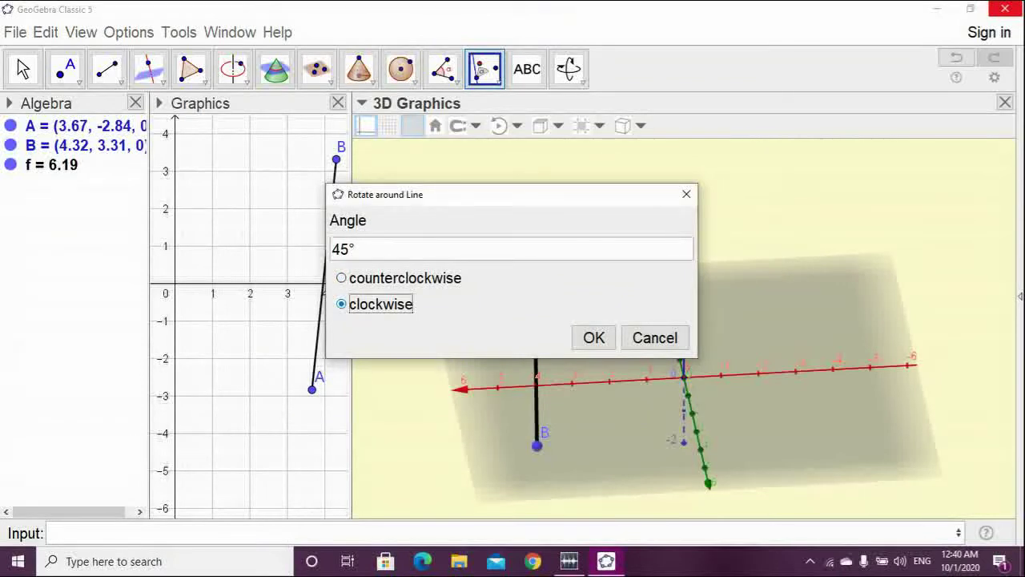
key(Up)
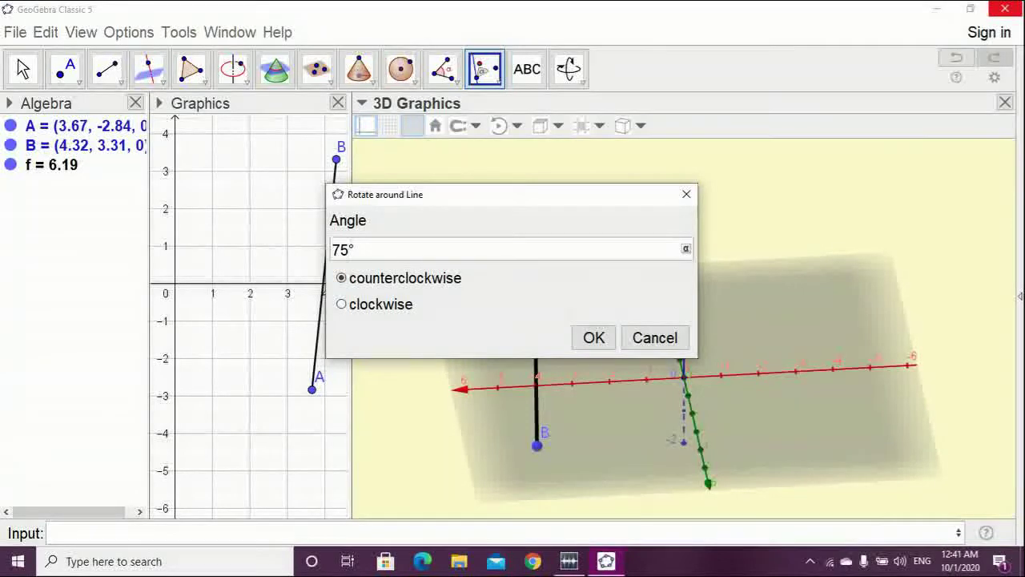
click(594, 337)
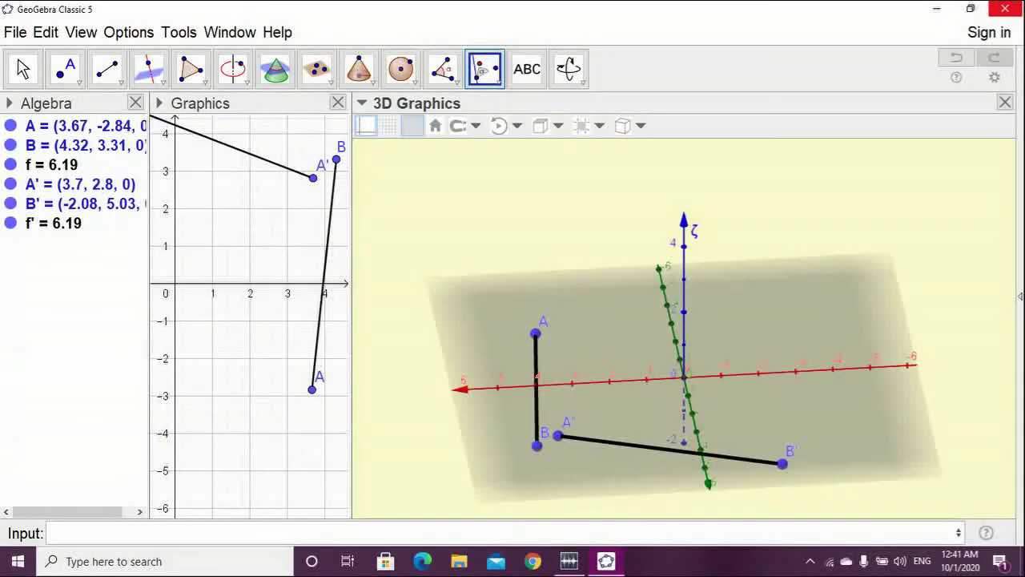
Move point B to (4.23, 1.93, 0) so AB and its rotated copy both measure 4.8
click(22, 69)
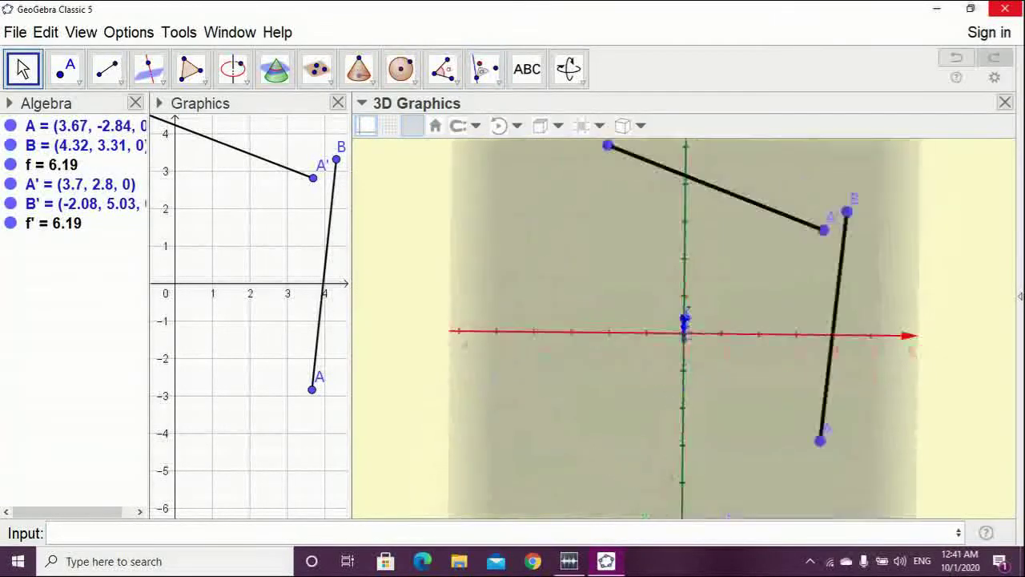
drag(684, 352, 695, 318)
drag(336, 159, 333, 211)
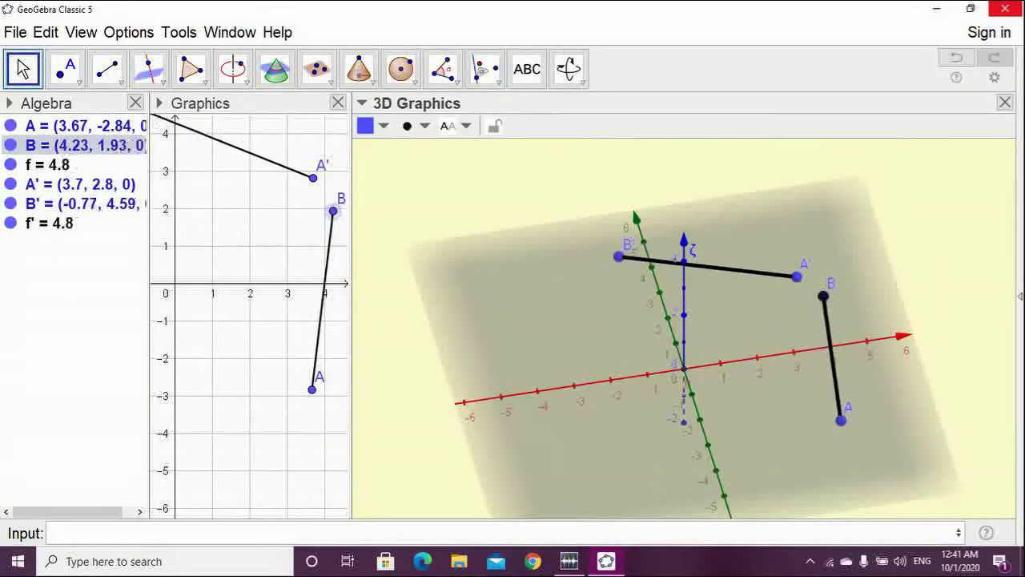
drag(562, 328, 625, 342)
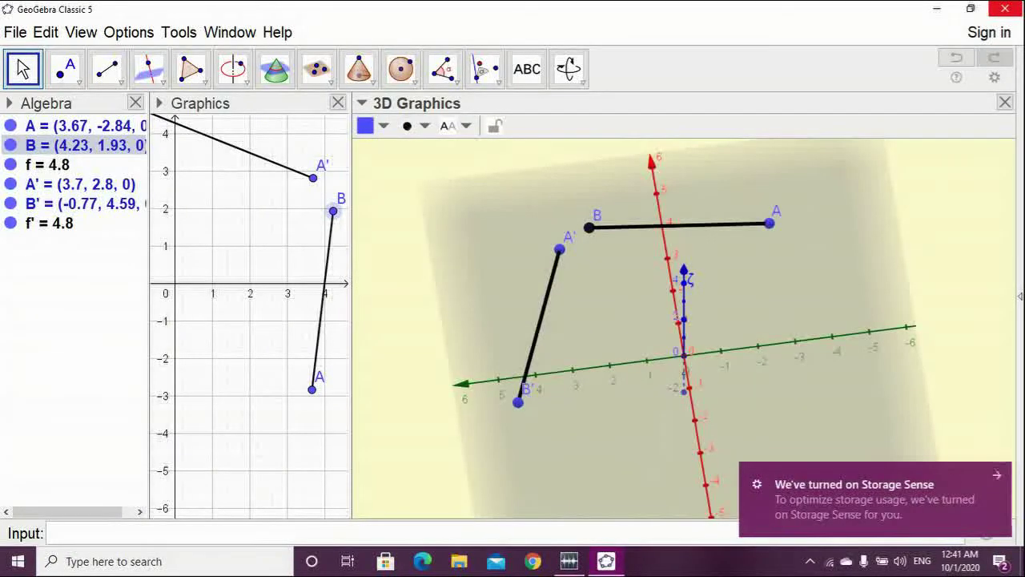
drag(613, 329, 789, 309)
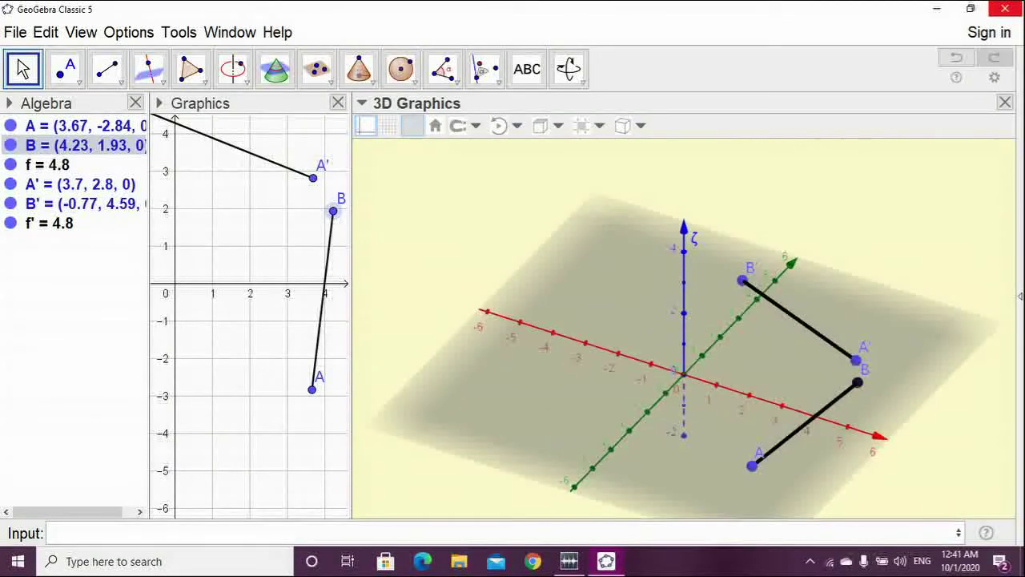
click(22, 69)
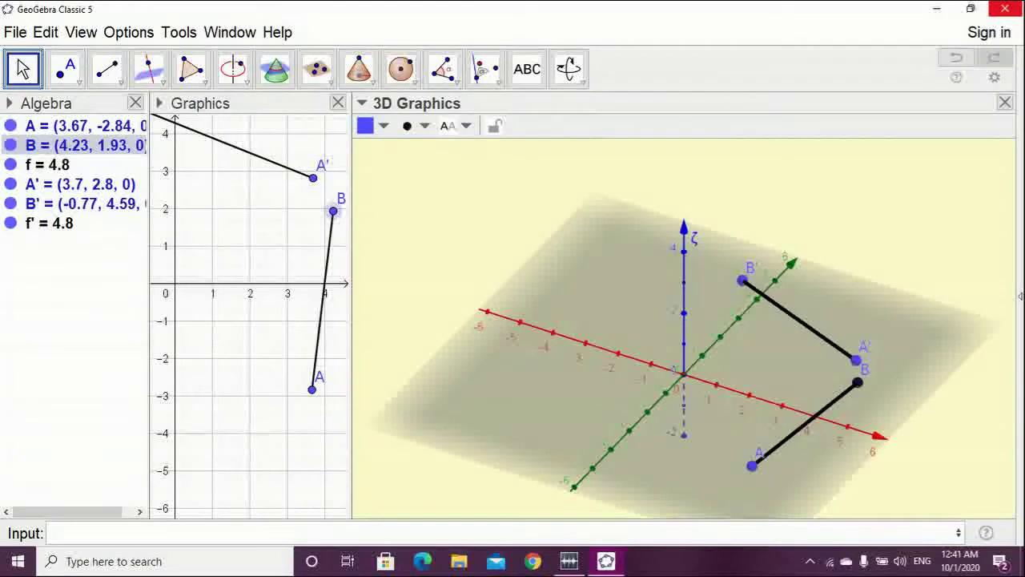
click(190, 69)
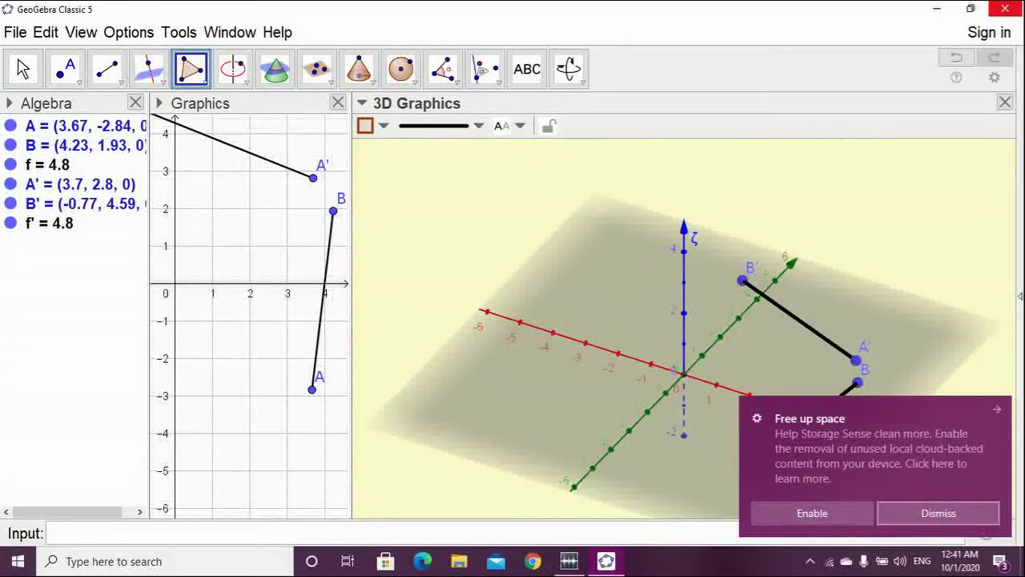
Draw triangle CDE as a filled polygon on the ground plane
click(938, 513)
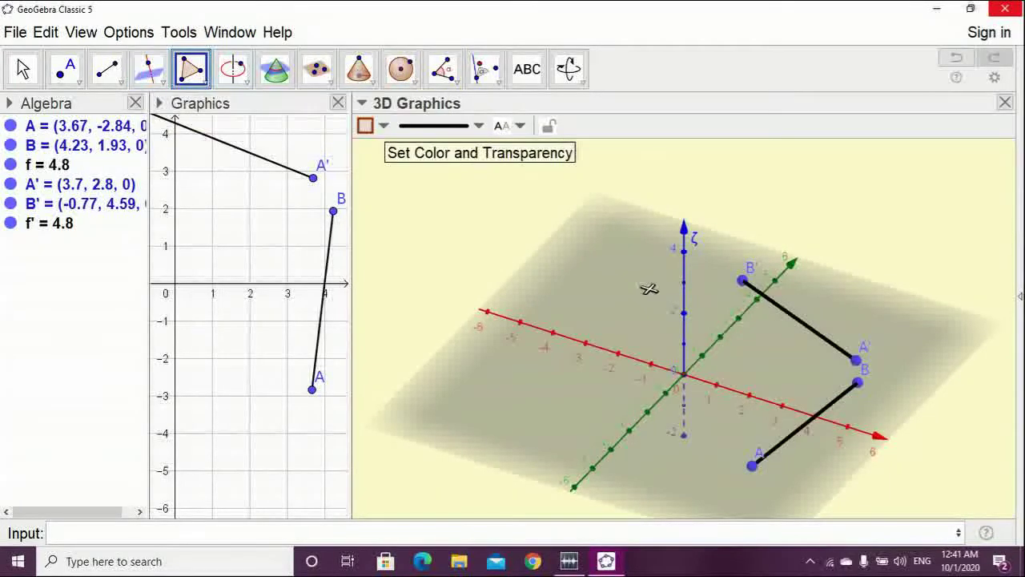
click(615, 253)
click(462, 387)
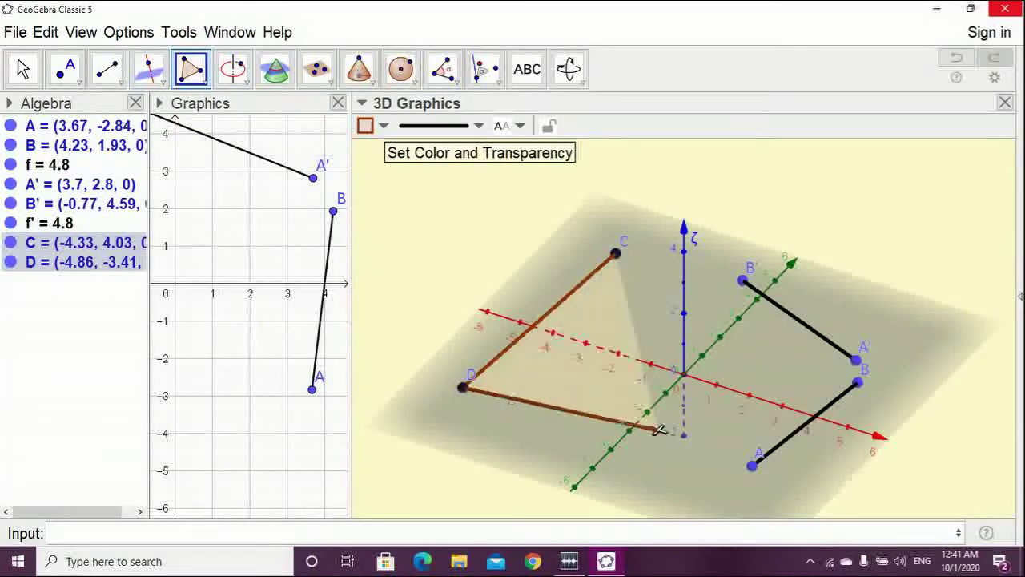
click(719, 424)
click(615, 253)
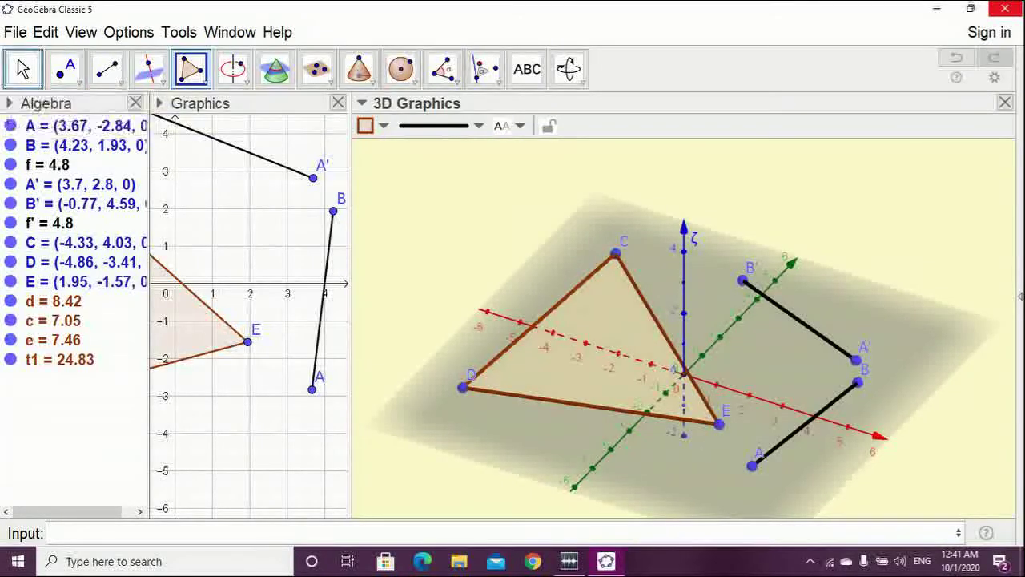
Drag vertex E to (-1, -1, 0), reshaping triangle t1 to area 13.71
click(22, 69)
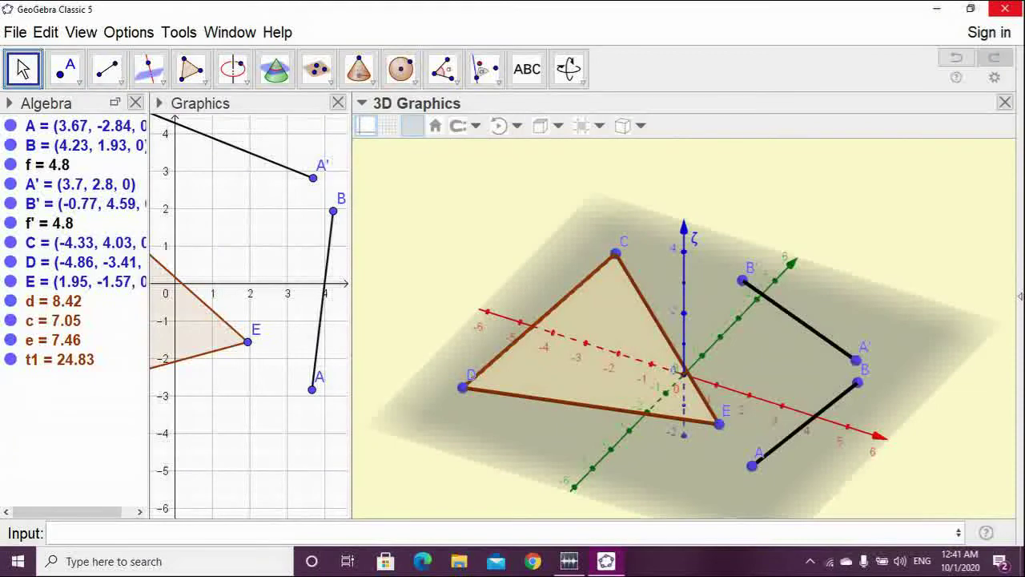
drag(719, 423, 634, 381)
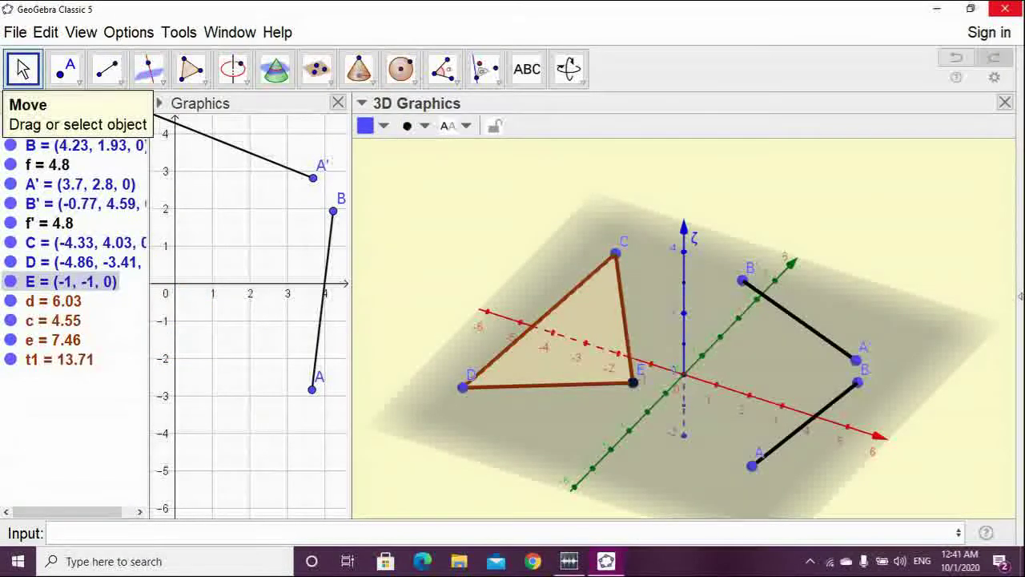
click(484, 69)
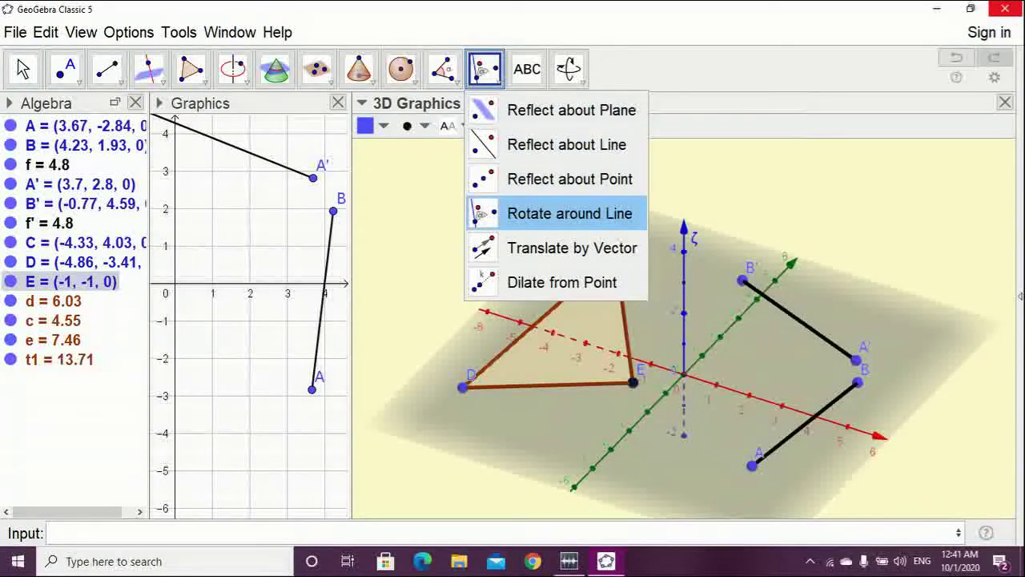
Rotate triangle t1 around the axis line by angle α, creating a slider for α
key(Escape)
key(Escape)
click(573, 347)
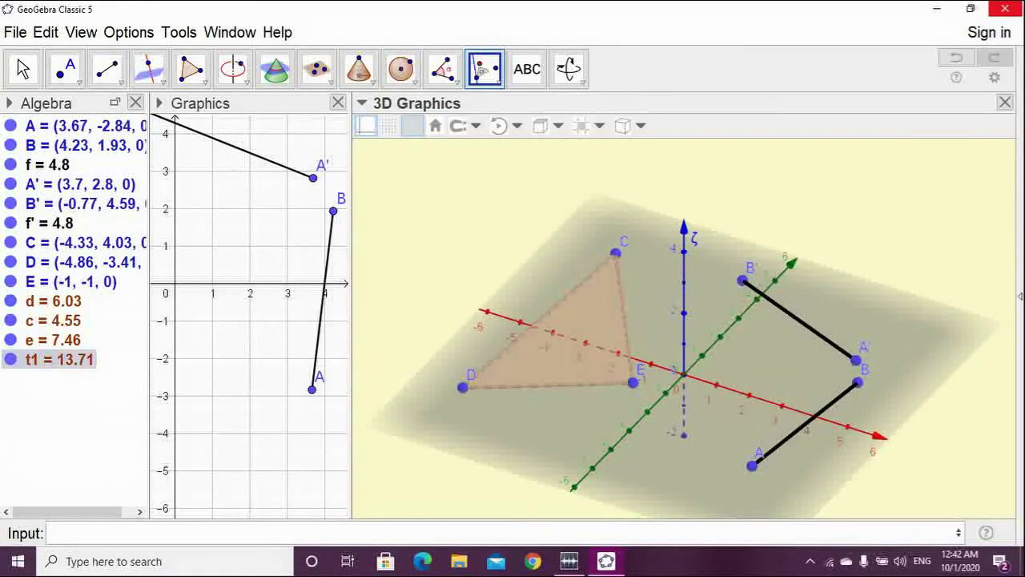
click(684, 298)
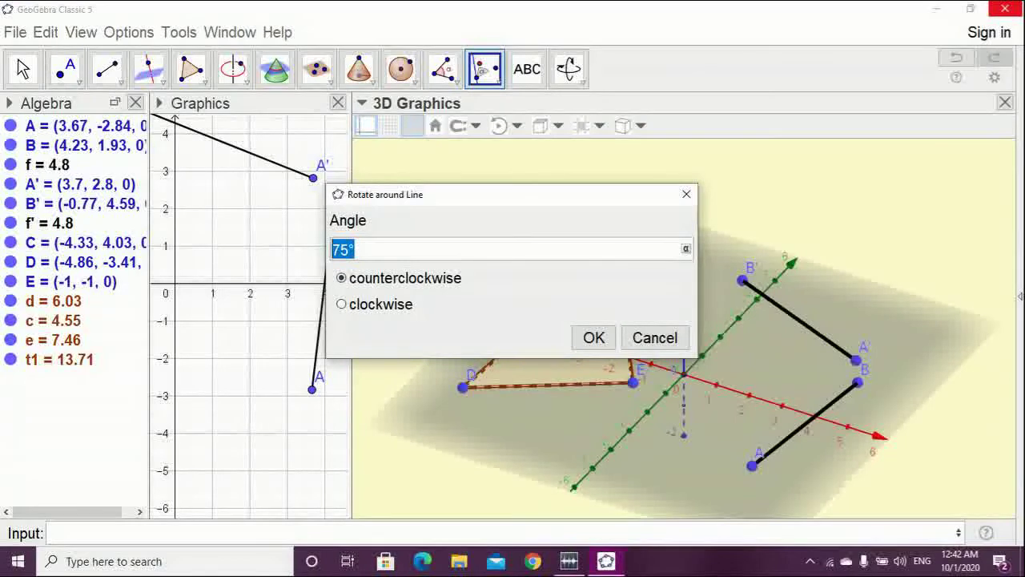
click(686, 248)
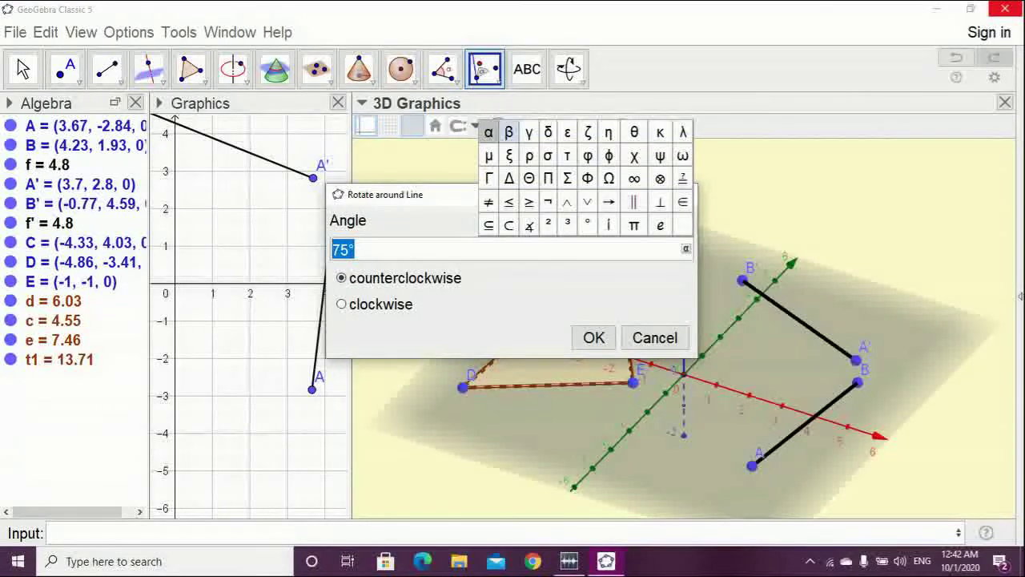
click(489, 132)
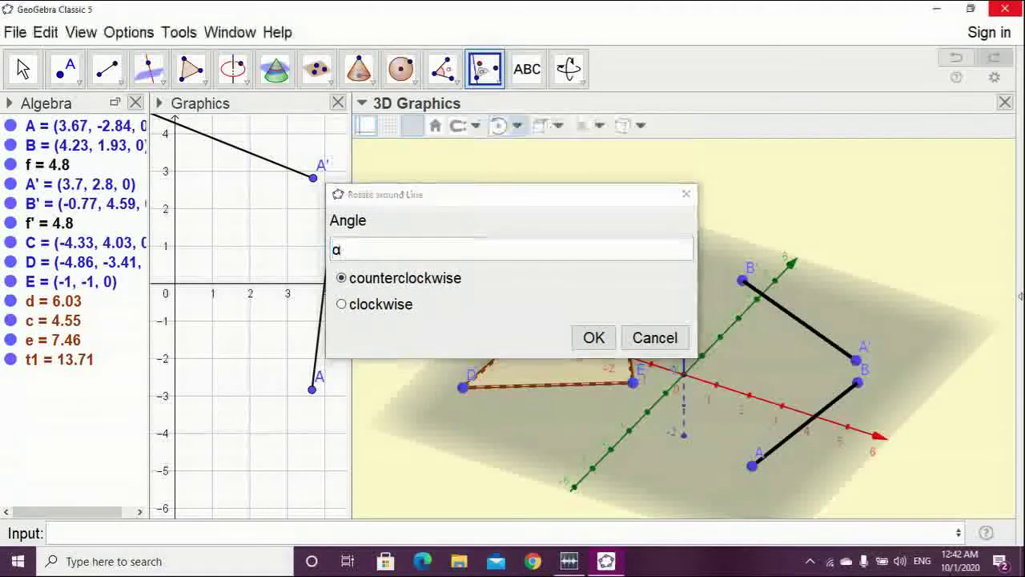
key(Return)
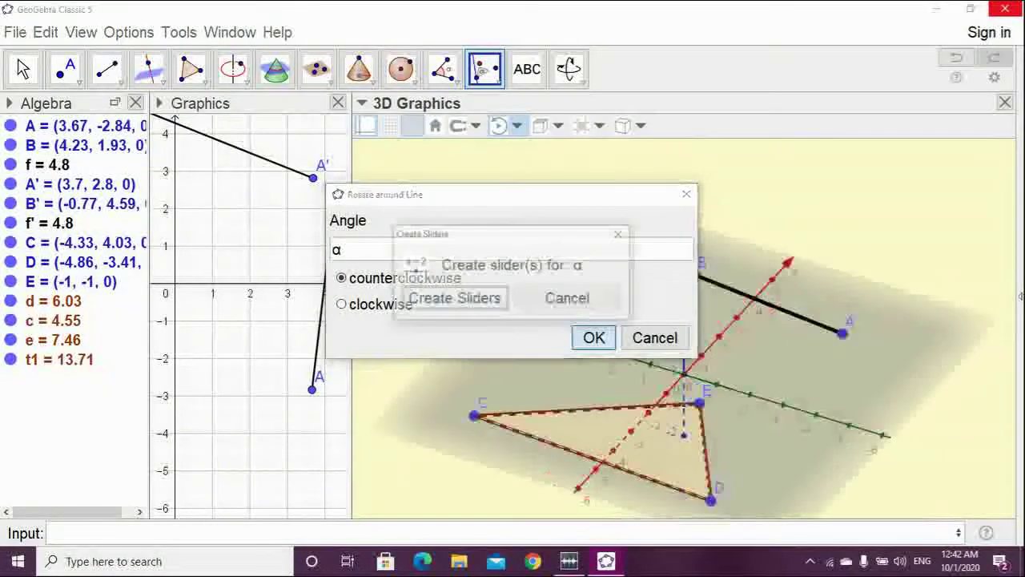
key(Return)
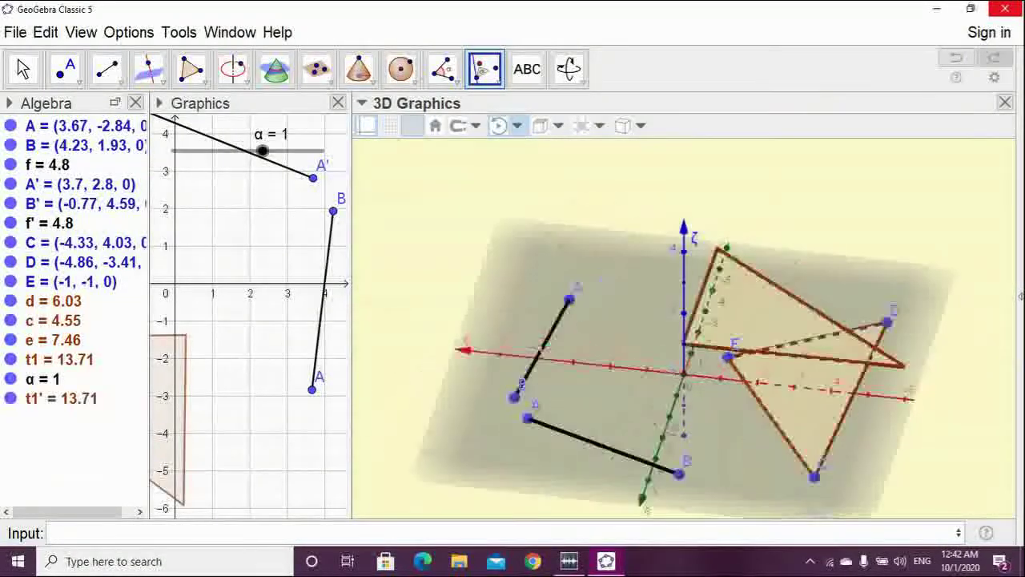
Sweep slider α to swing the rotated triangle, then select everything and delete it
click(22, 69)
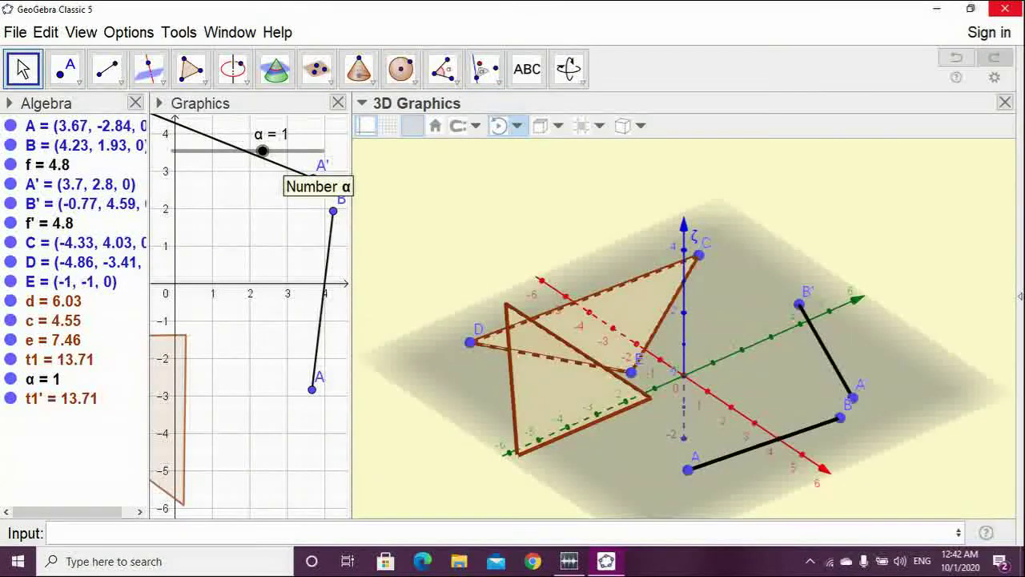
mouse_move(262, 150)
mouse_down()
mouse_move(173, 151)
mouse_move(263, 151)
mouse_up()
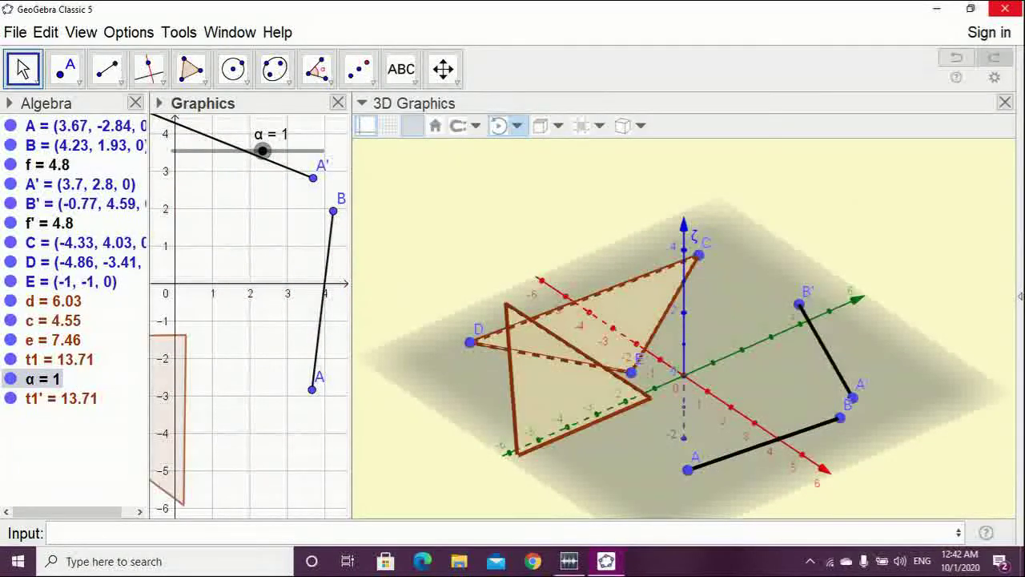
drag(292, 216, 186, 367)
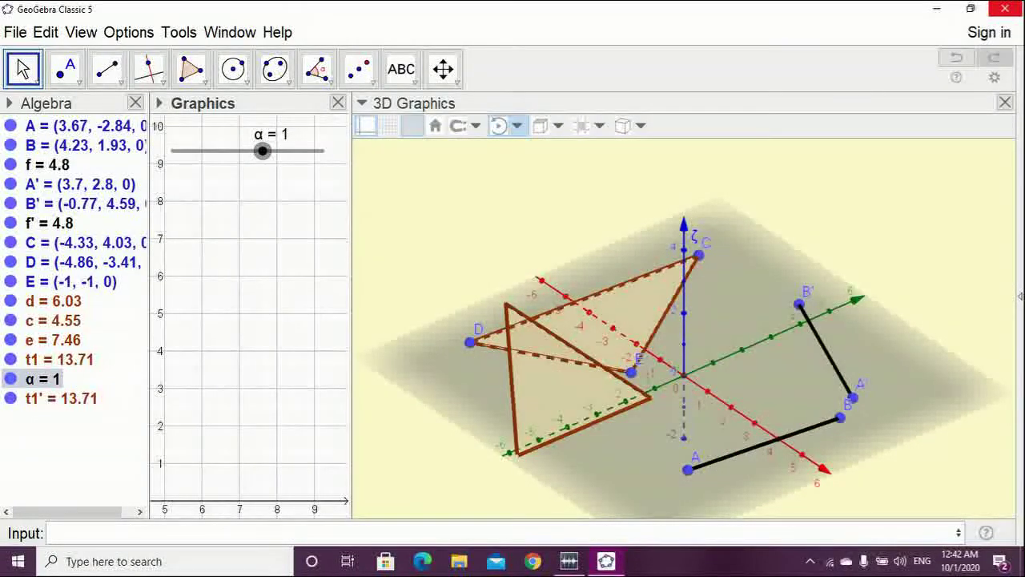
mouse_move(263, 150)
mouse_down()
mouse_move(322, 150)
mouse_move(173, 150)
mouse_move(323, 151)
mouse_move(258, 150)
mouse_up()
right_click(258, 151)
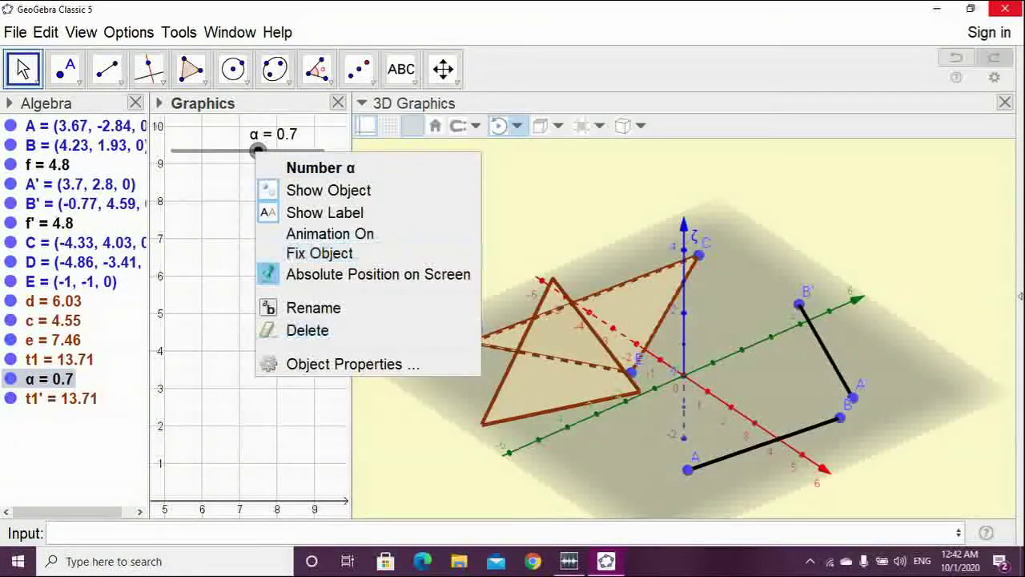
click(337, 365)
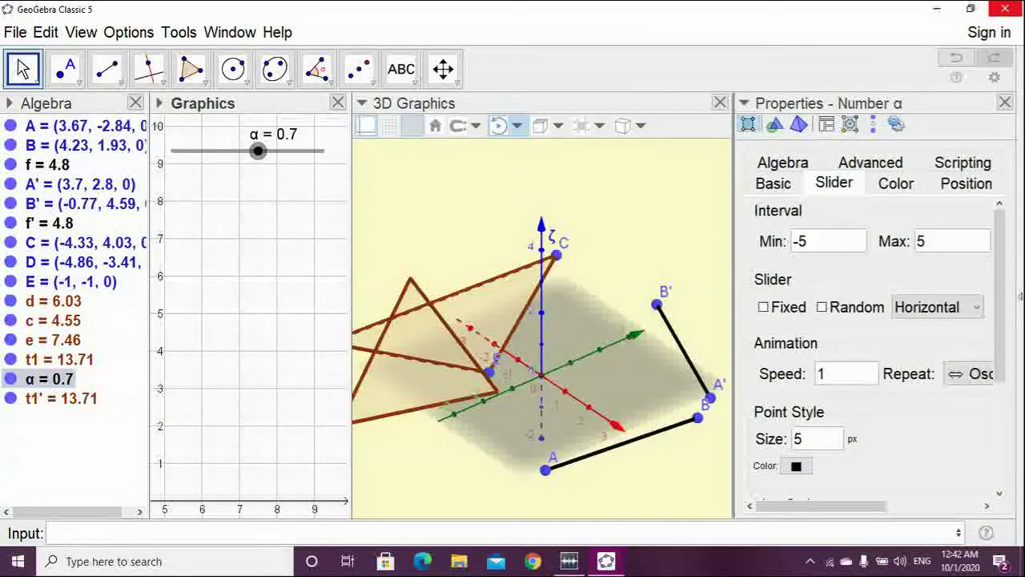
drag(734, 304, 652, 304)
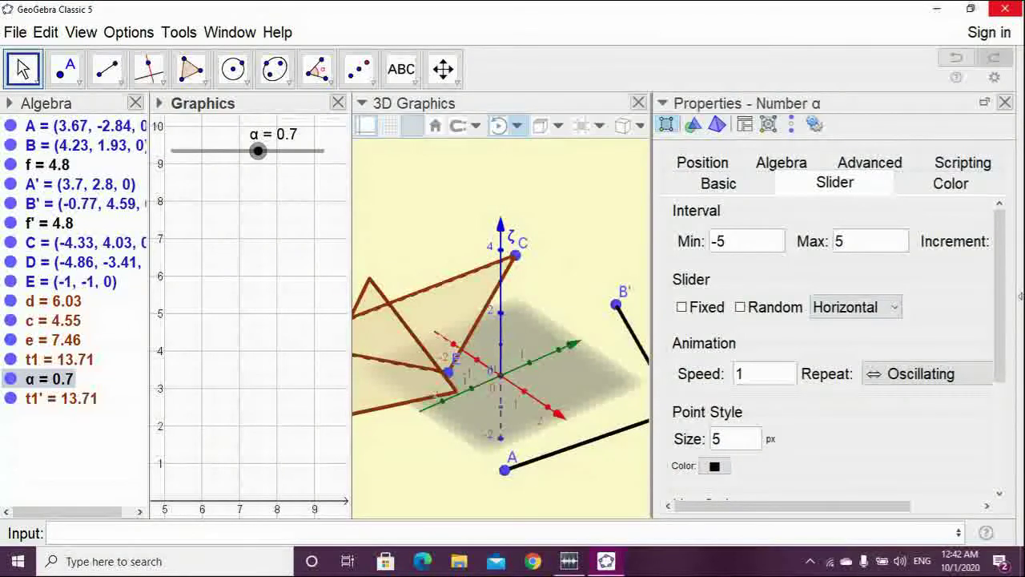
click(1004, 103)
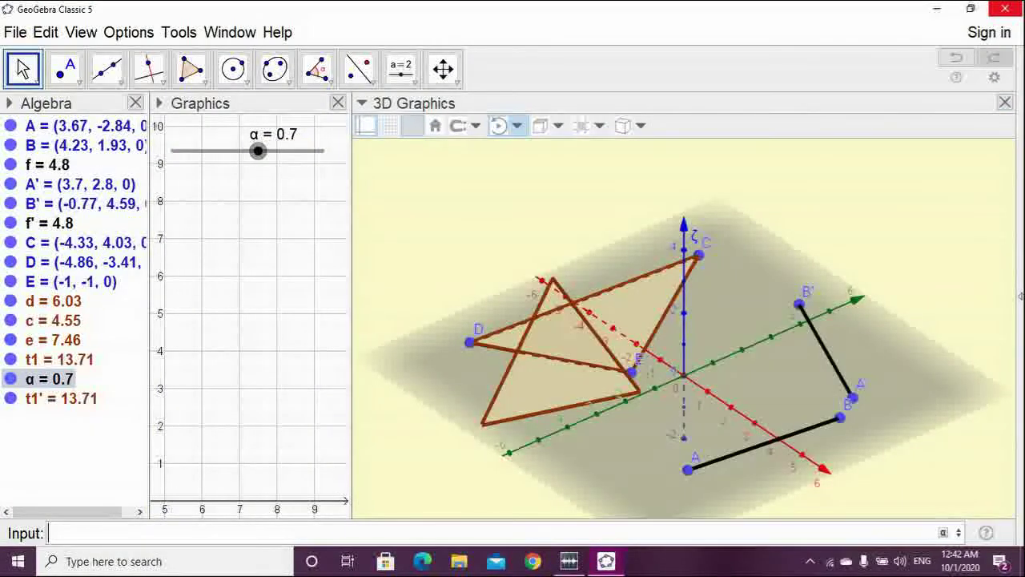
drag(258, 150, 204, 151)
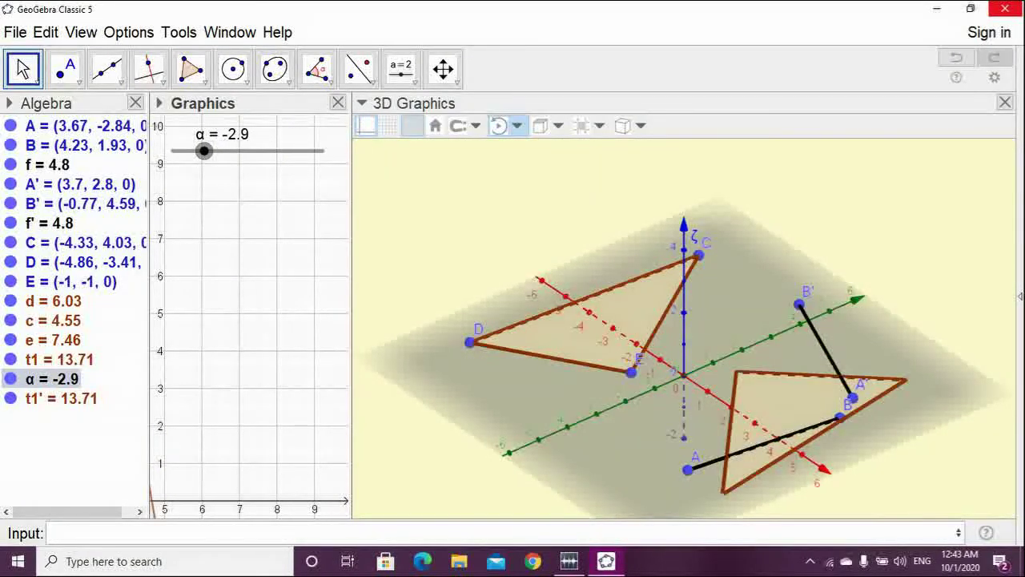
key(ctrl+a)
key(Delete)
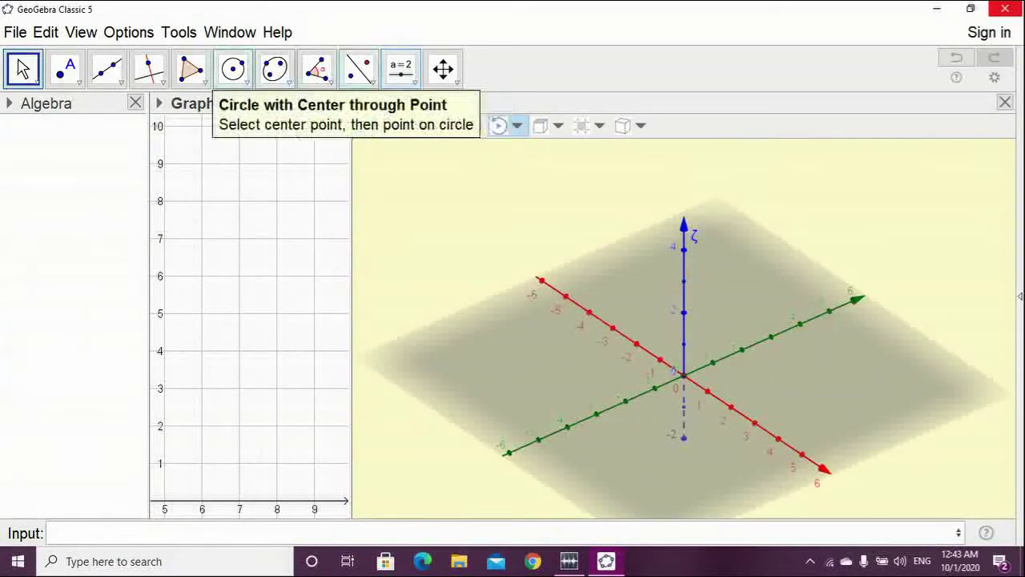
Add a 45° angle slider α ranging from 0° to 360°
click(400, 69)
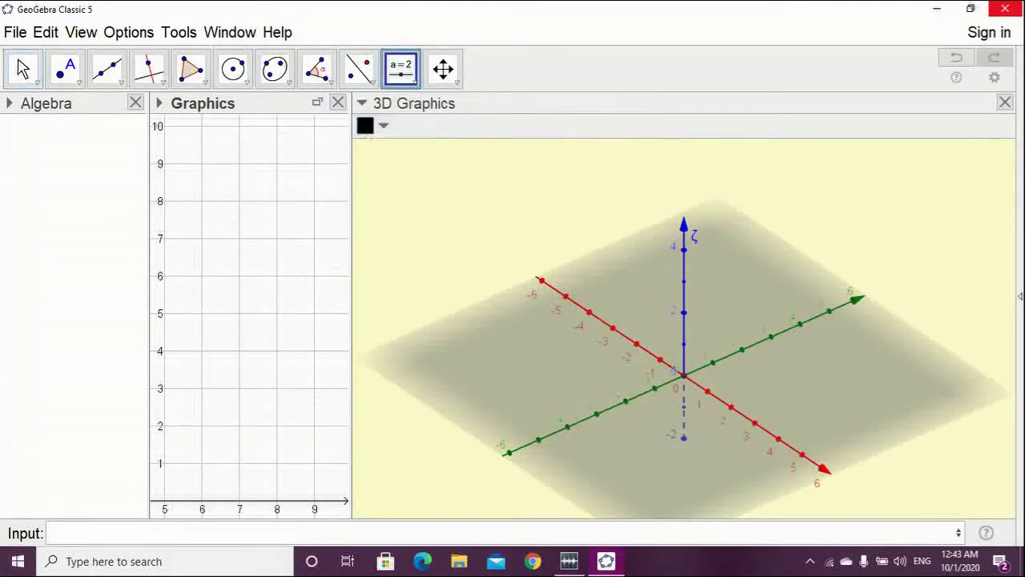
click(290, 210)
click(309, 220)
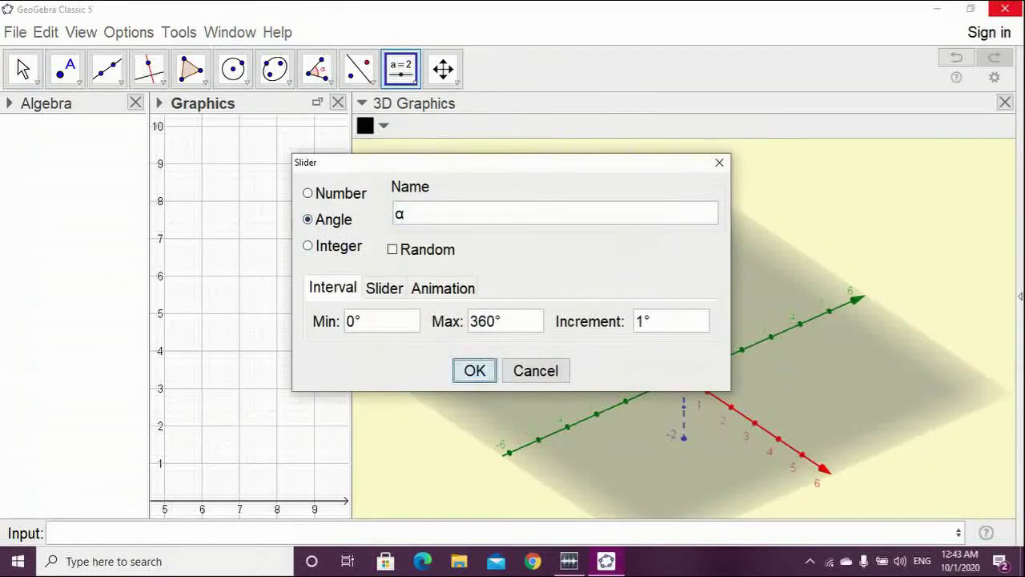
click(474, 371)
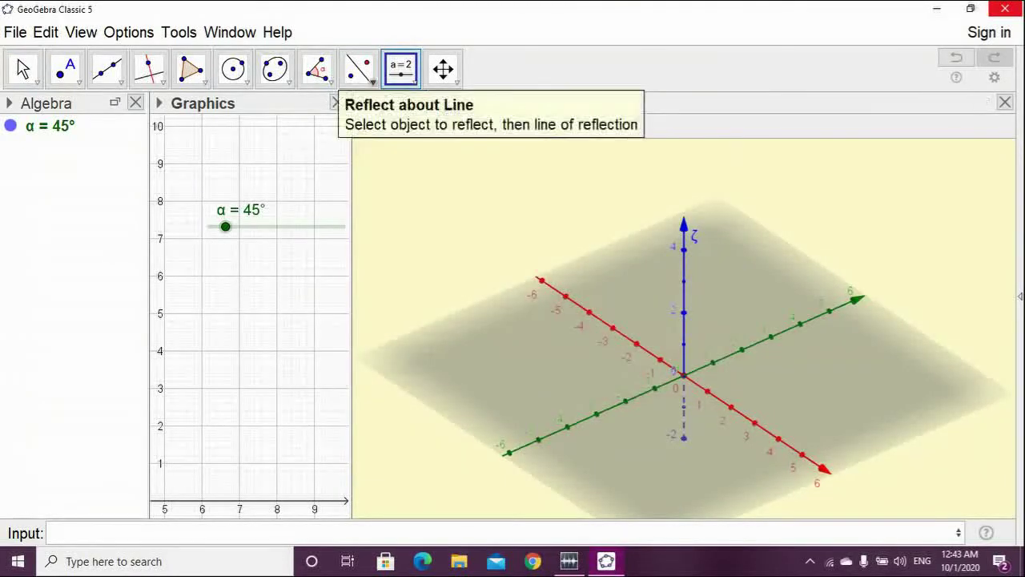
Draw quadrilateral ABCD with area 6.66 on the ground plane
click(359, 69)
click(190, 69)
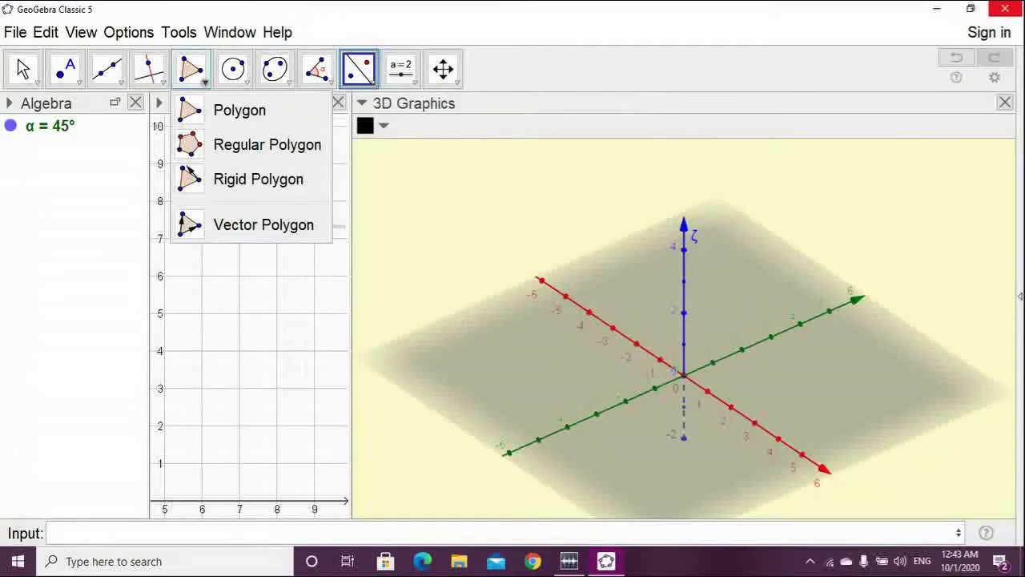
click(485, 403)
click(576, 460)
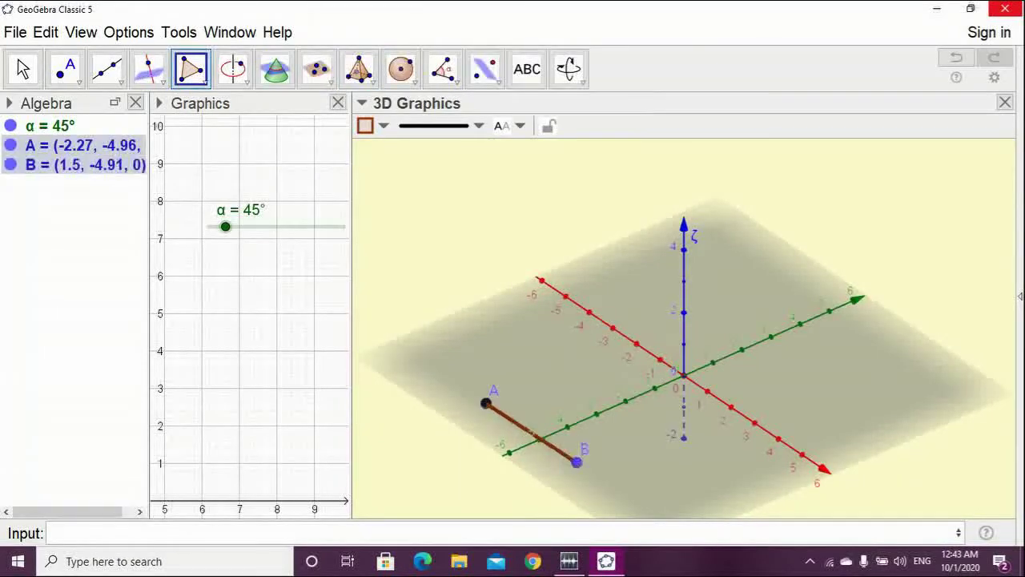
click(622, 441)
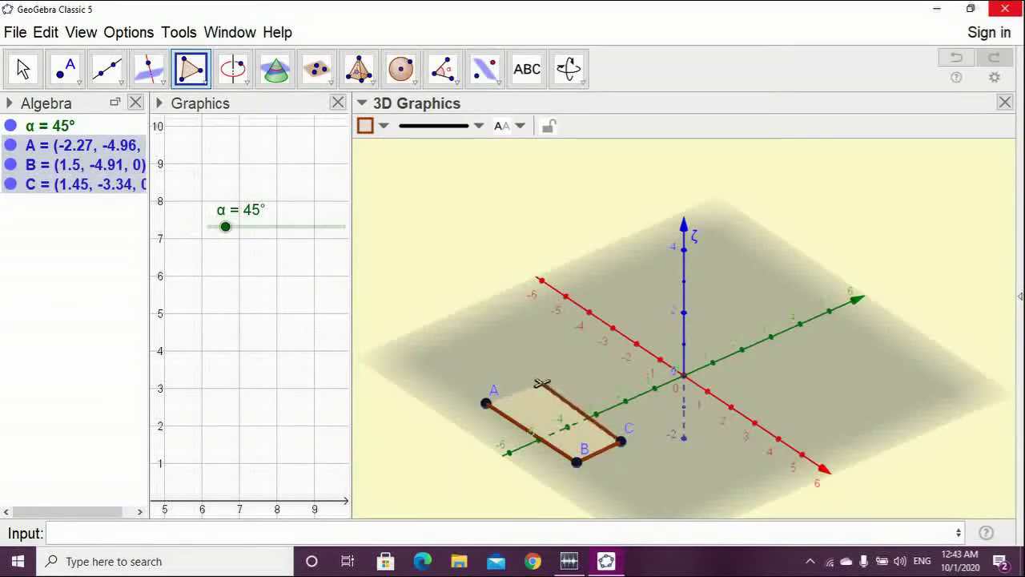
click(536, 374)
click(485, 403)
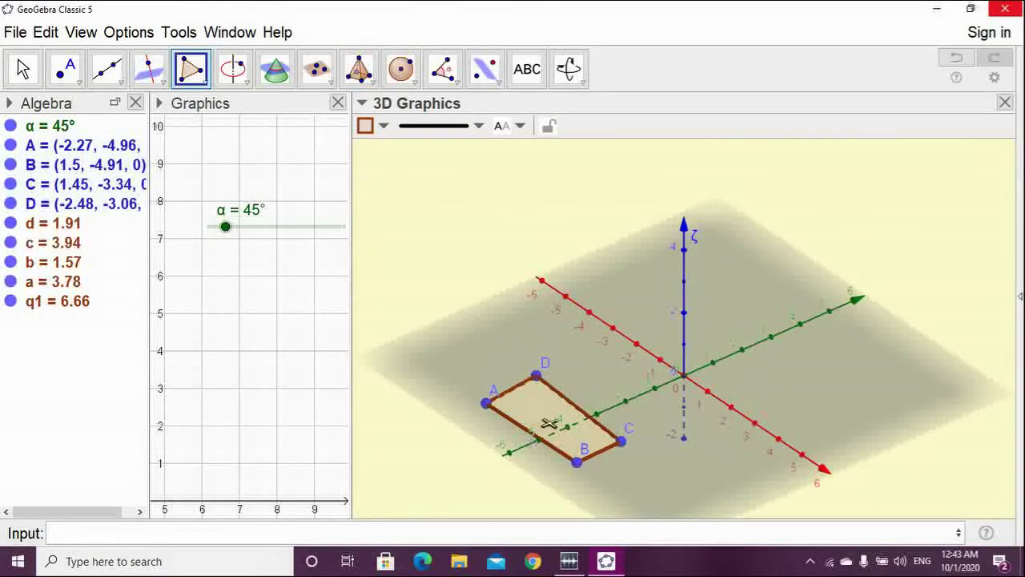
click(23, 69)
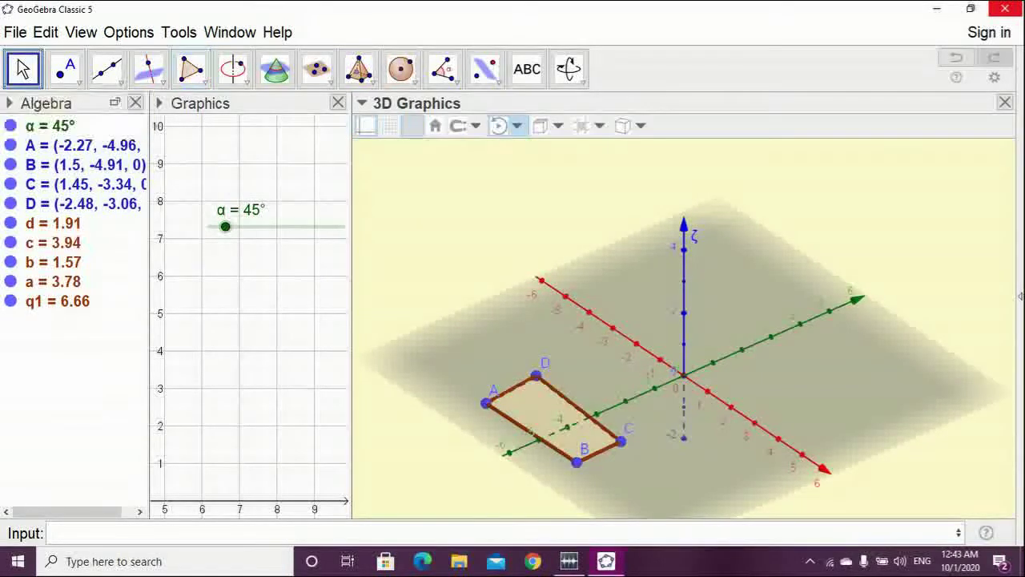
Draw line f through new points E and F in the 3D view
click(107, 69)
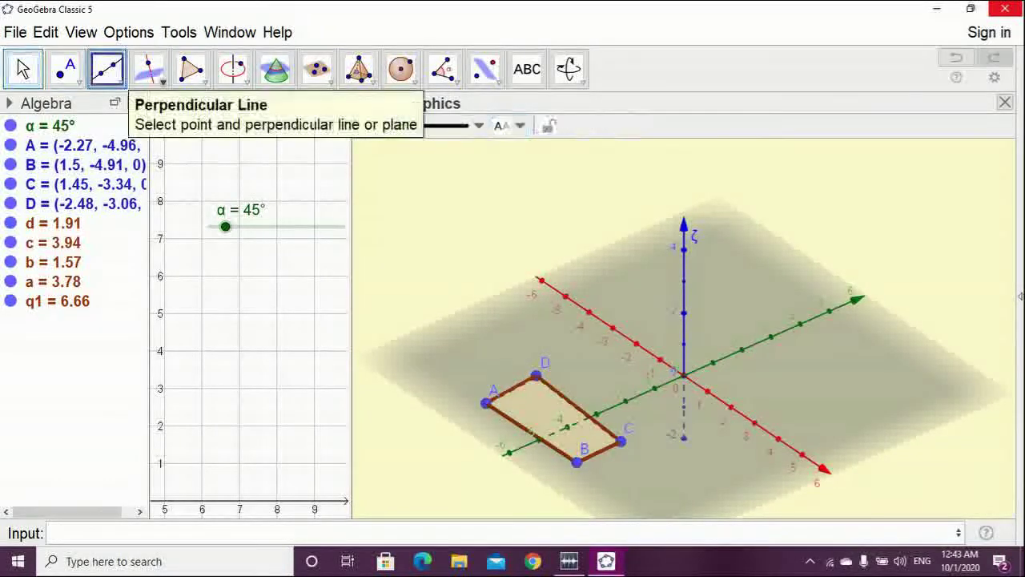
click(608, 253)
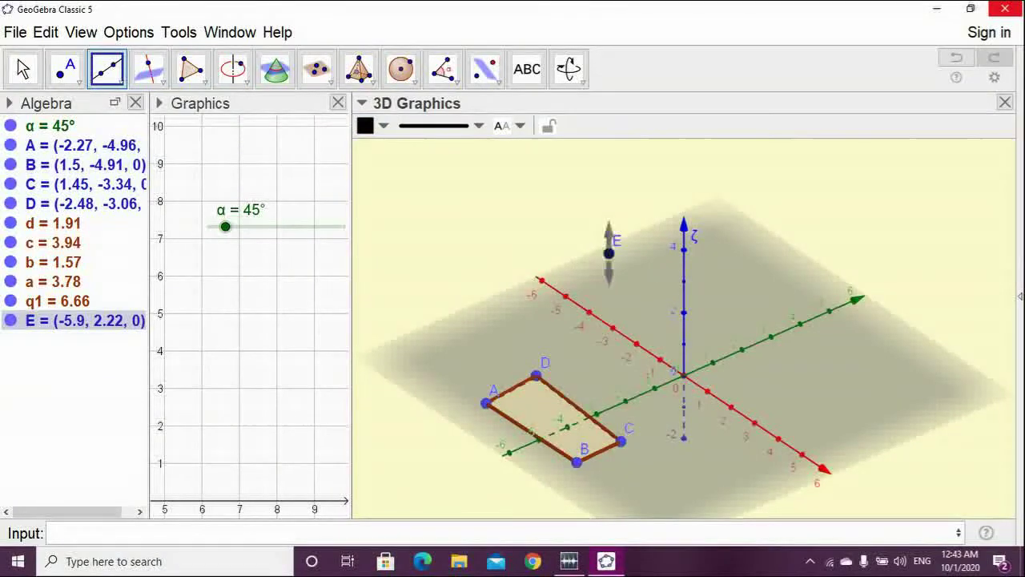
click(677, 453)
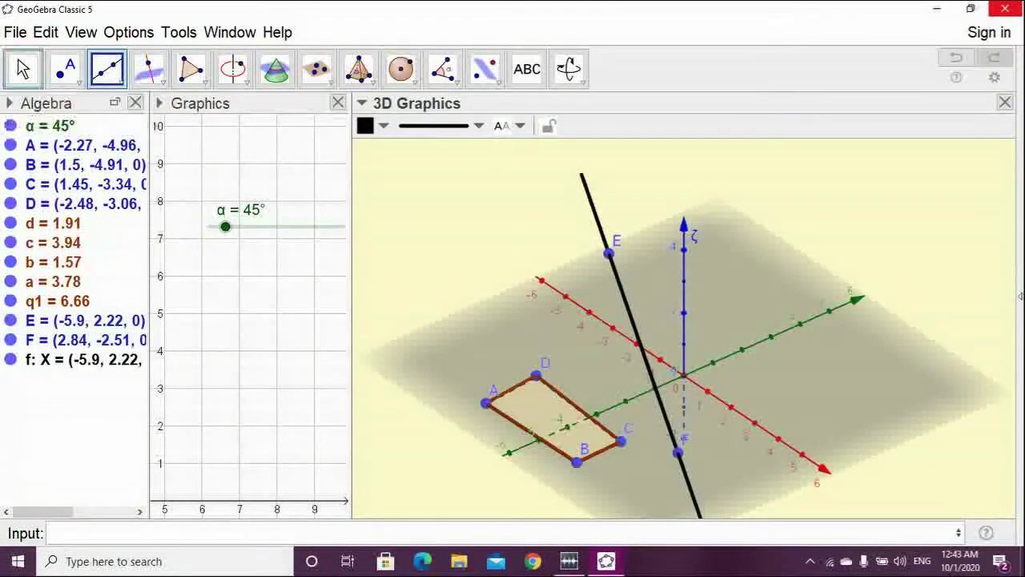
key(Escape)
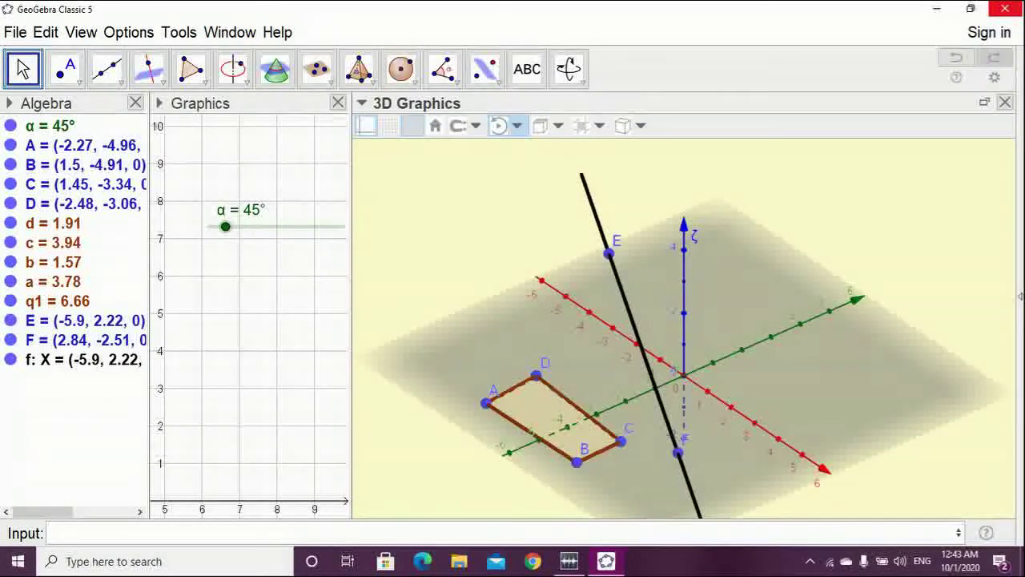
Rotate quadrilateral ABCD clockwise about line f by angle α, creating q1'
click(485, 69)
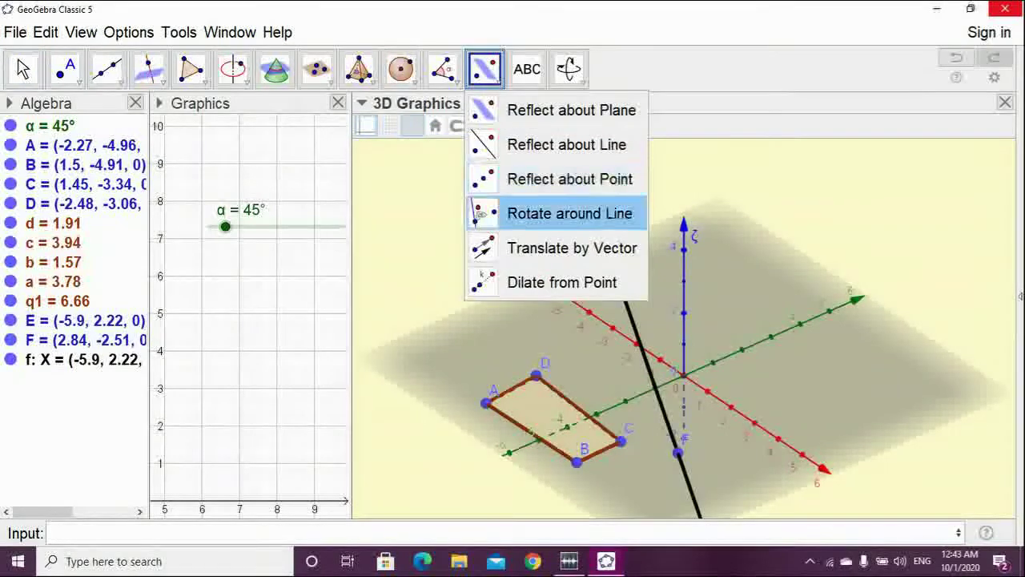
click(569, 213)
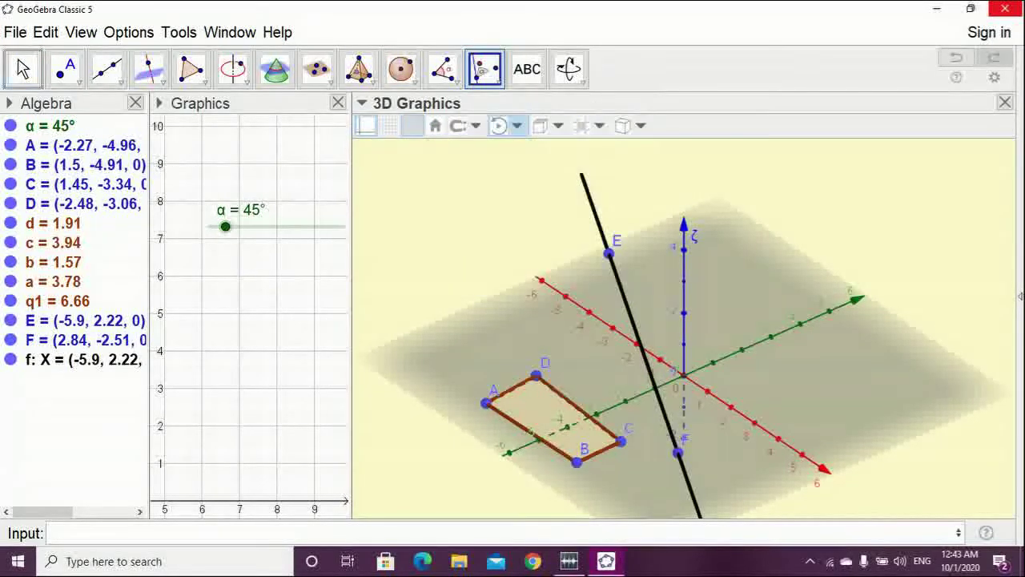
click(554, 418)
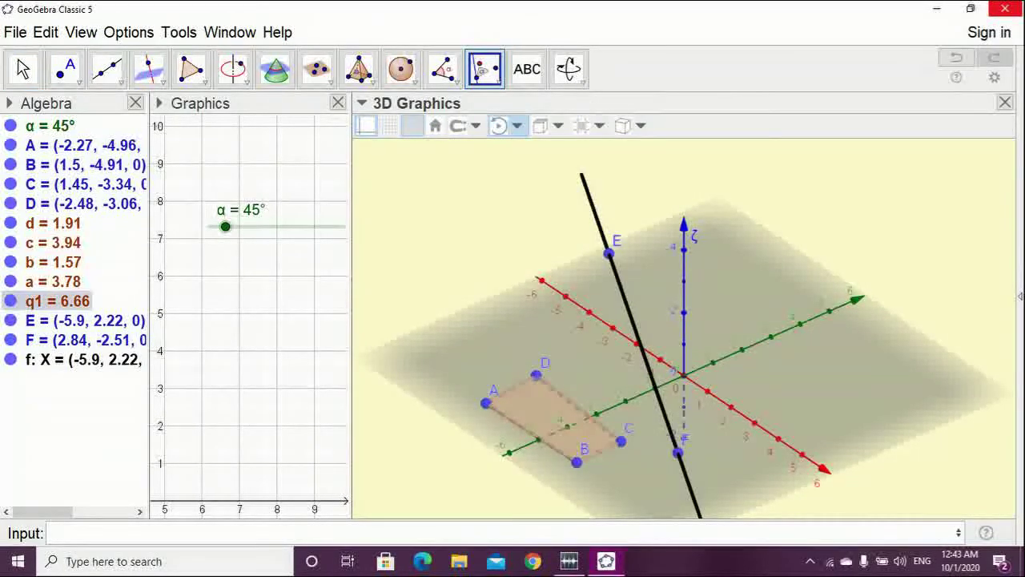
click(638, 337)
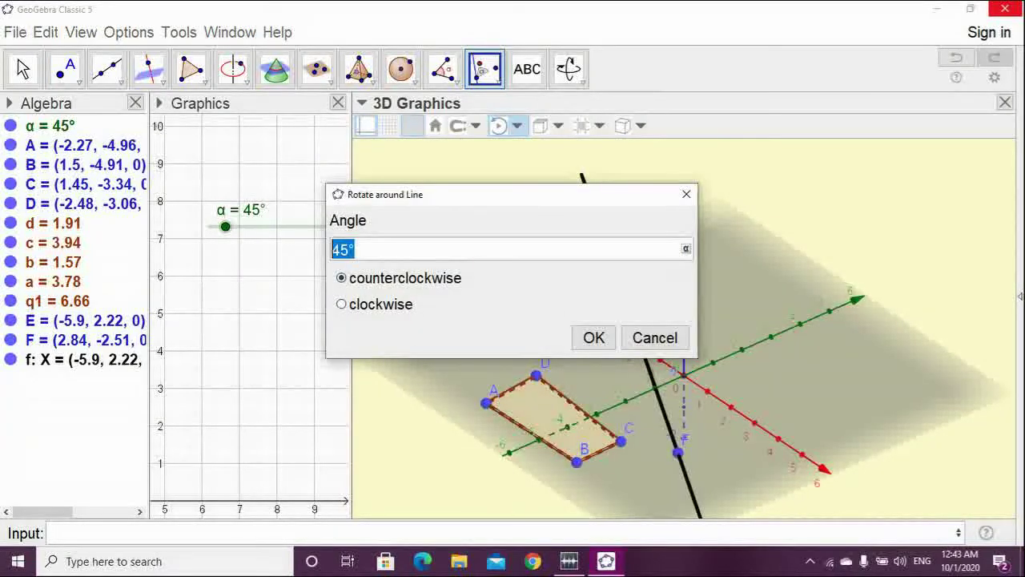
click(685, 249)
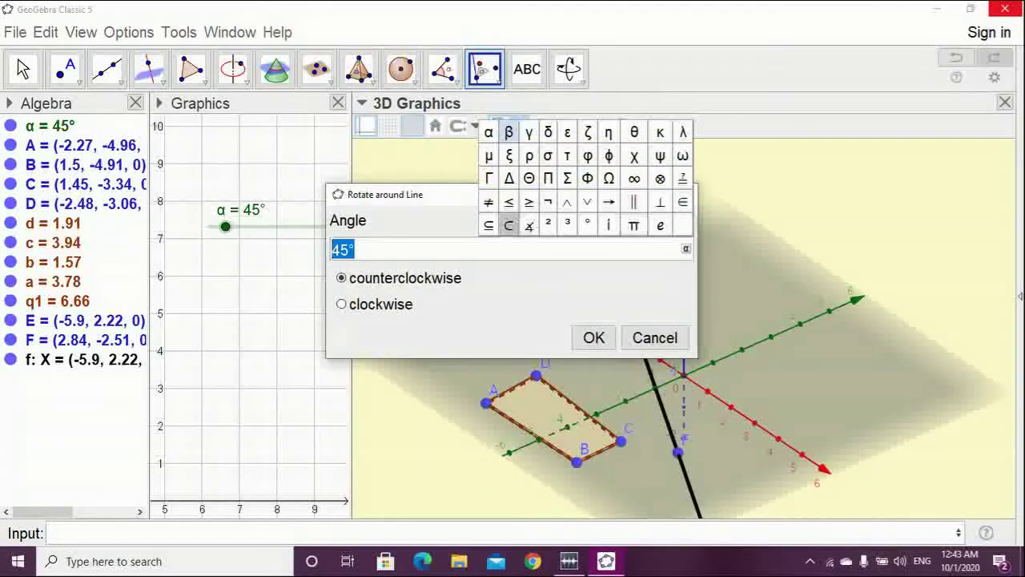
click(488, 131)
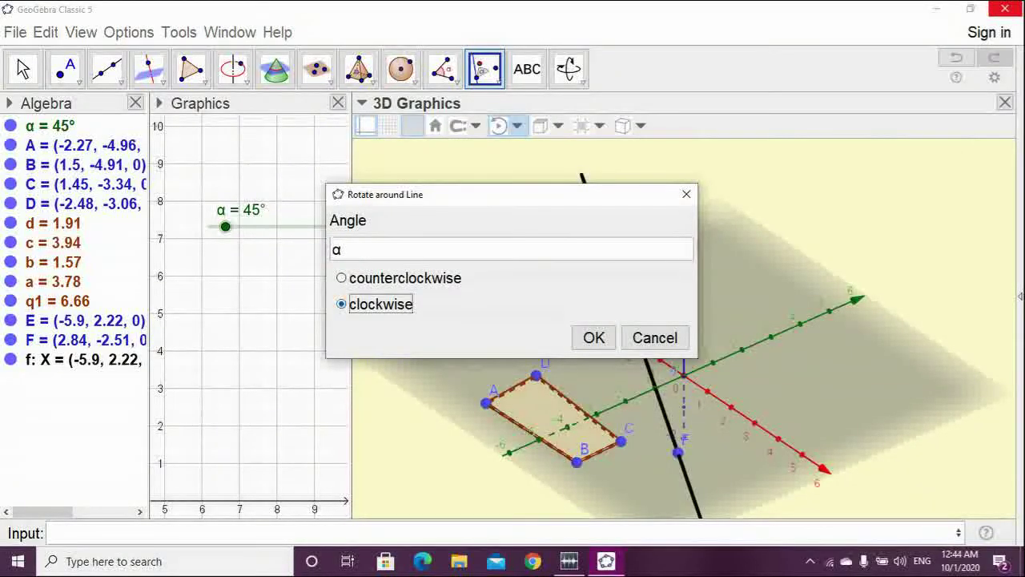
click(593, 337)
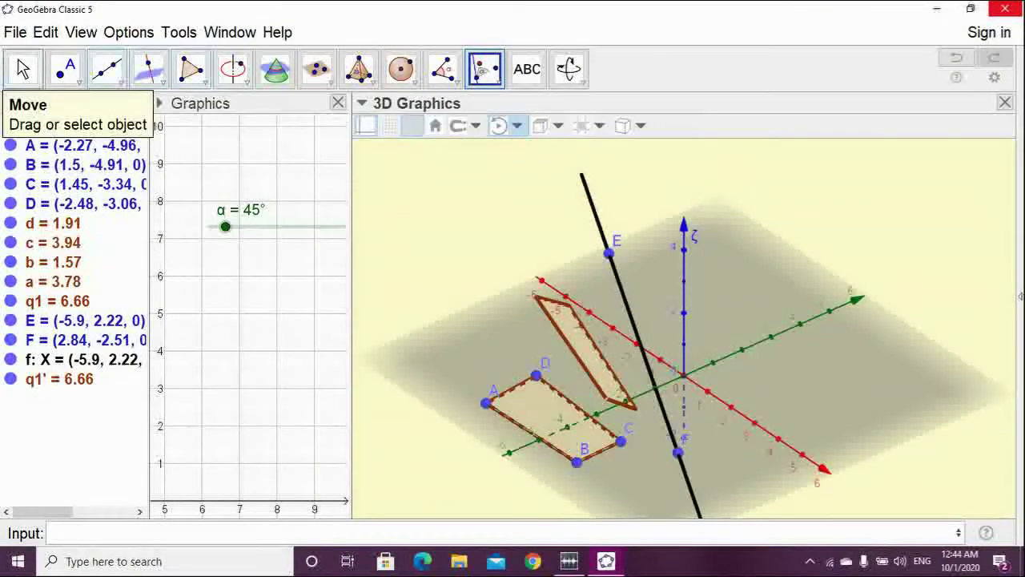
click(22, 69)
Set α to 4° and create a 2D view of the plane containing q1'
mouse_move(225, 227)
mouse_down()
mouse_move(343, 227)
mouse_move(211, 226)
mouse_up()
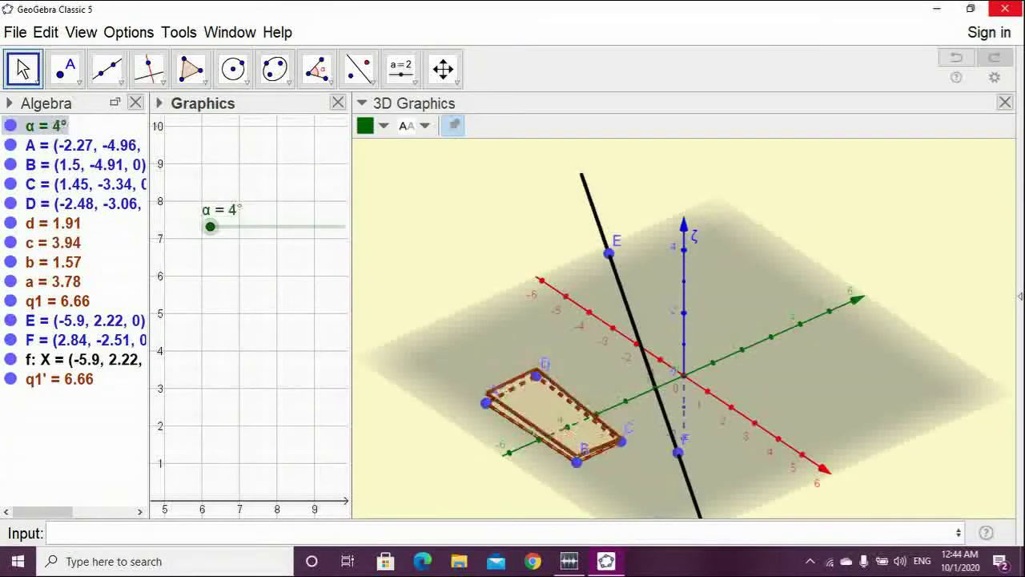
right_click(76, 379)
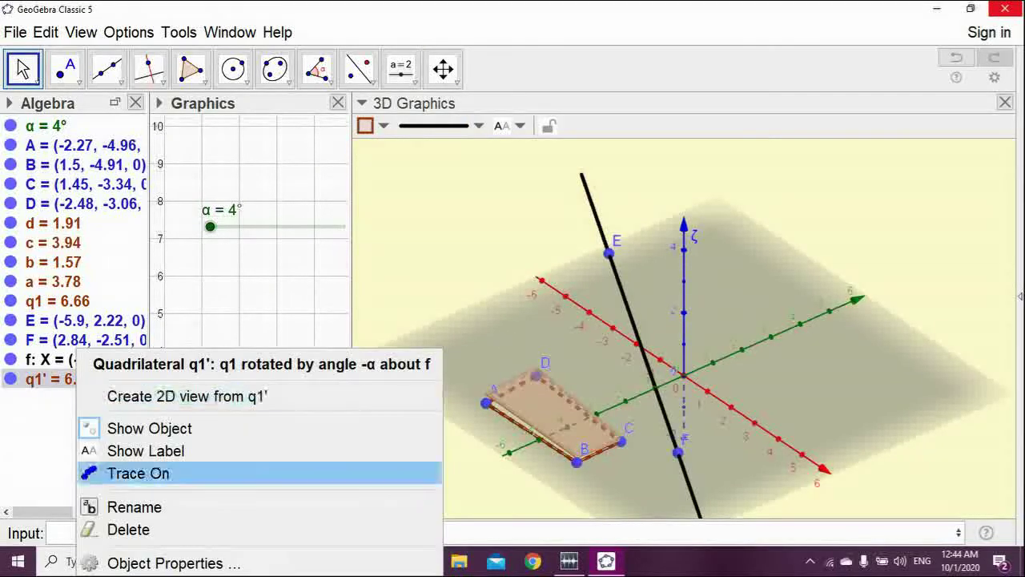
click(200, 397)
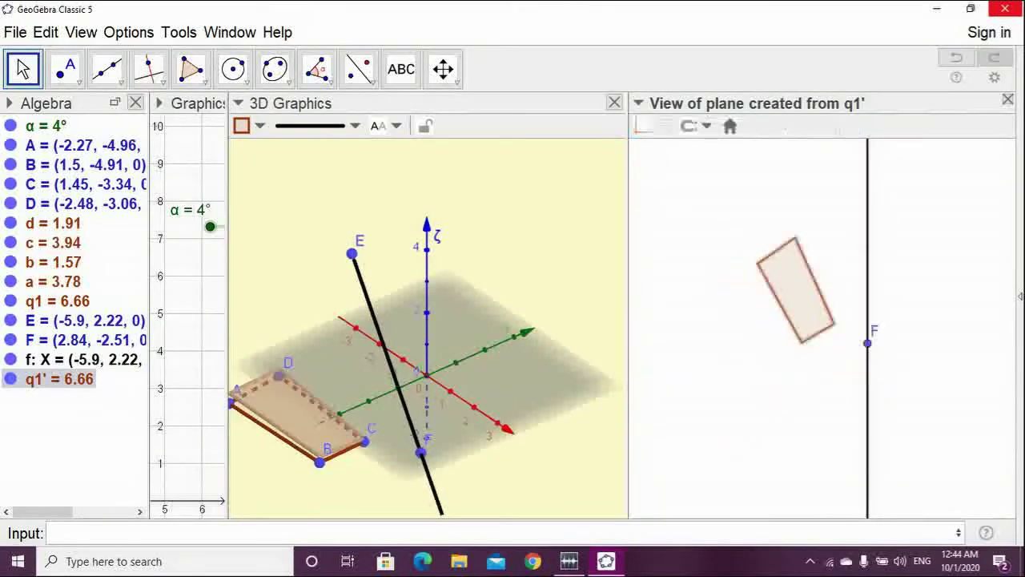
Sweep α up to about 216° and back, watching q1' turn in both views
drag(210, 226, 387, 233)
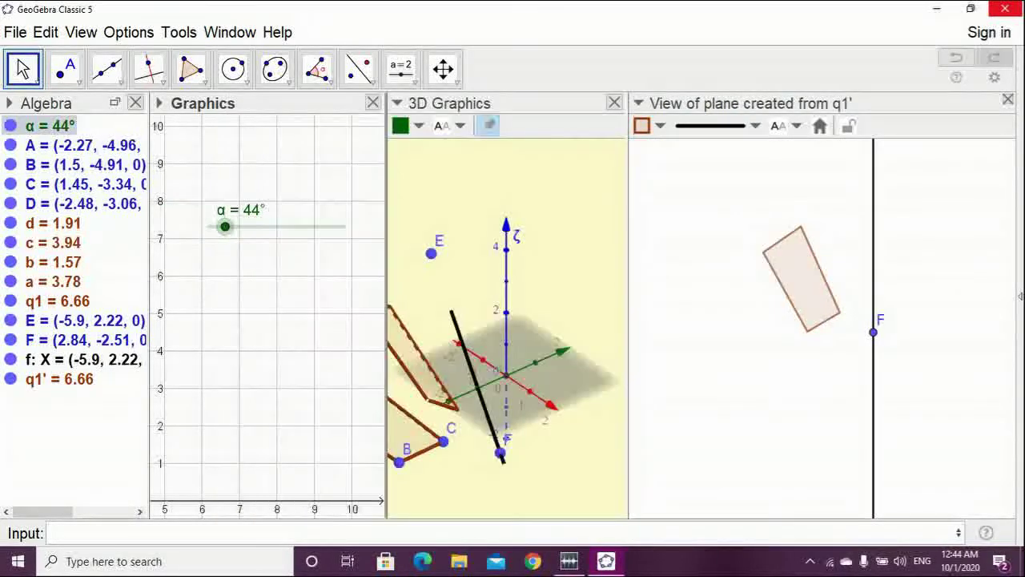
drag(829, 352, 759, 336)
drag(521, 336, 555, 322)
drag(225, 226, 275, 226)
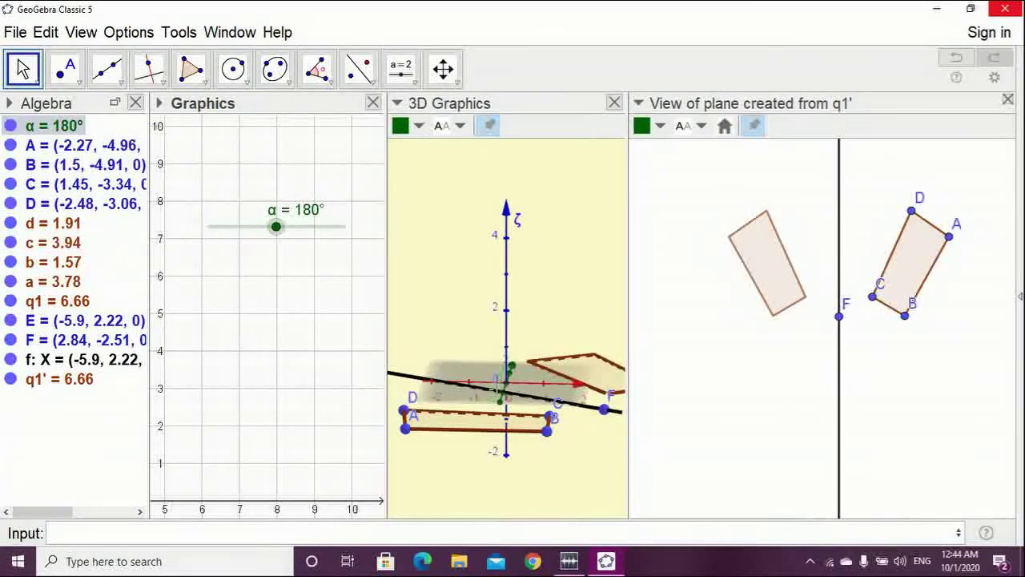
drag(789, 352, 766, 416)
drag(275, 226, 208, 226)
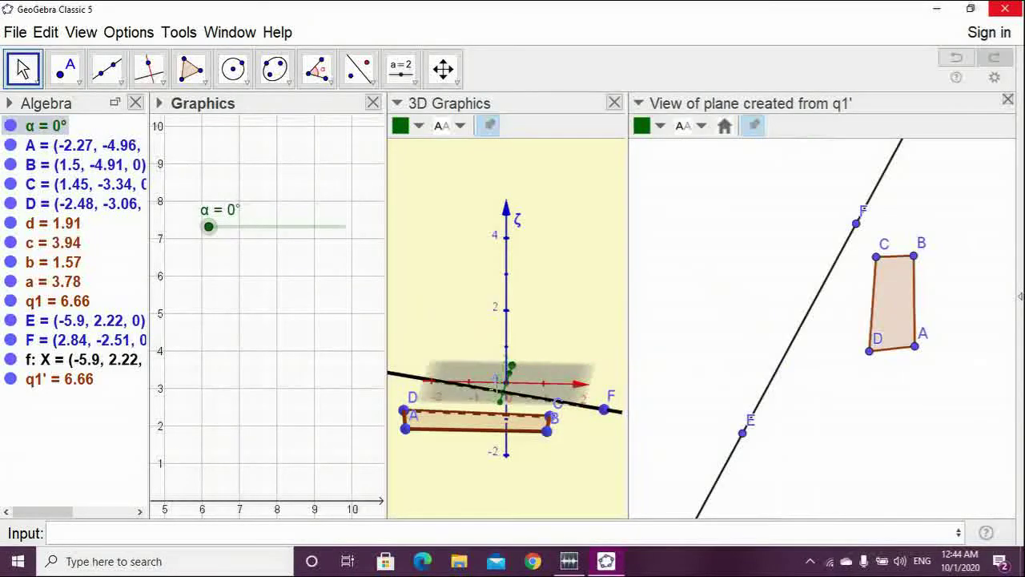
Close the q1' plane view, then widen and orbit the 3D Graphics view
click(801, 345)
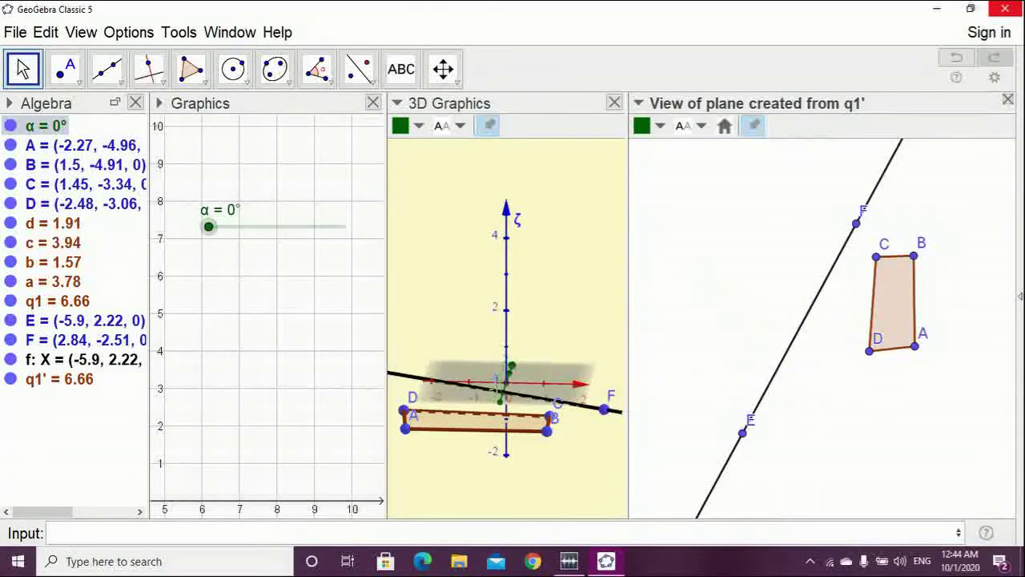
click(1008, 99)
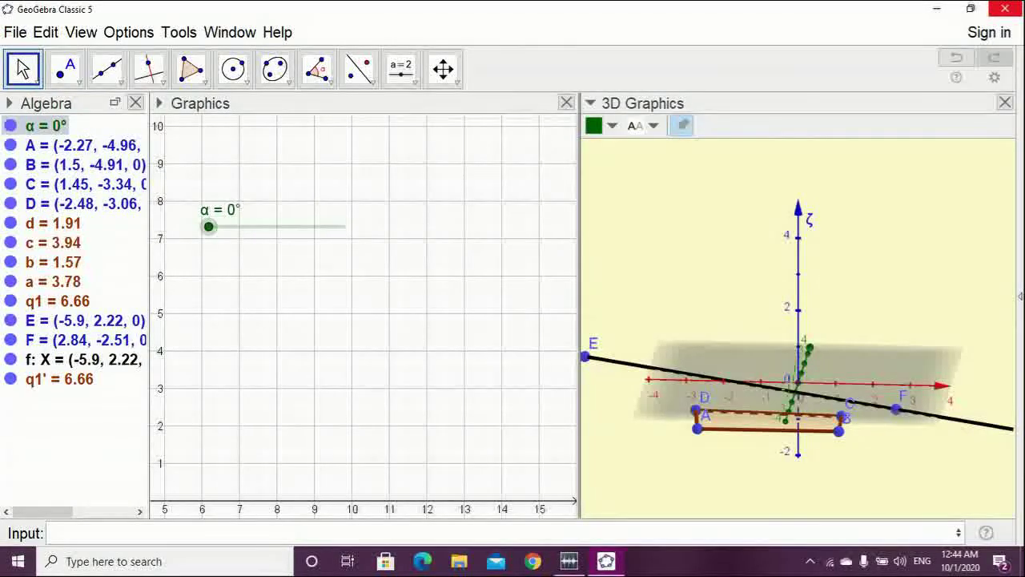
drag(578, 265, 336, 271)
drag(705, 264, 671, 266)
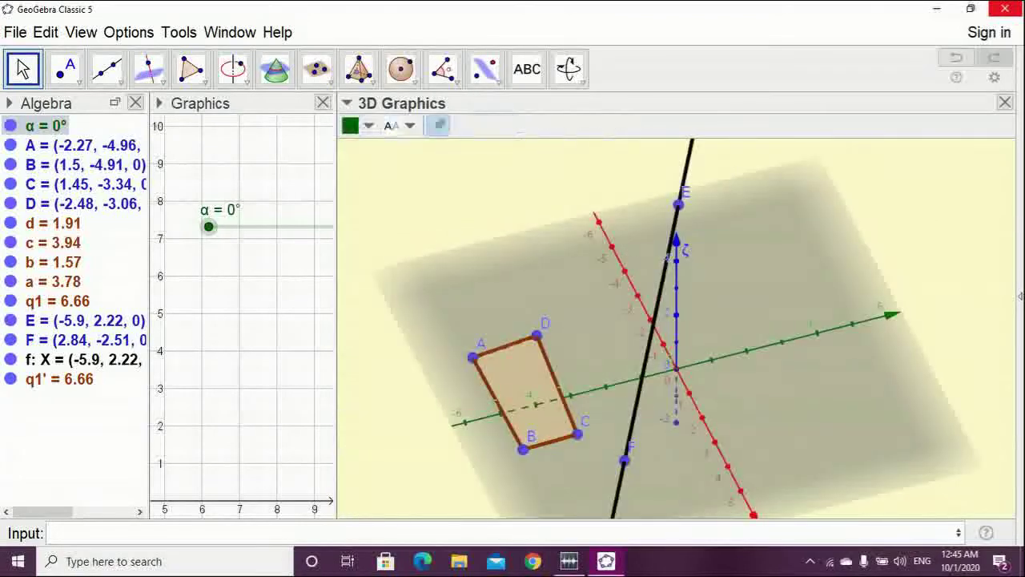
Select every object with Ctrl+A and delete them to empty the construction
click(485, 69)
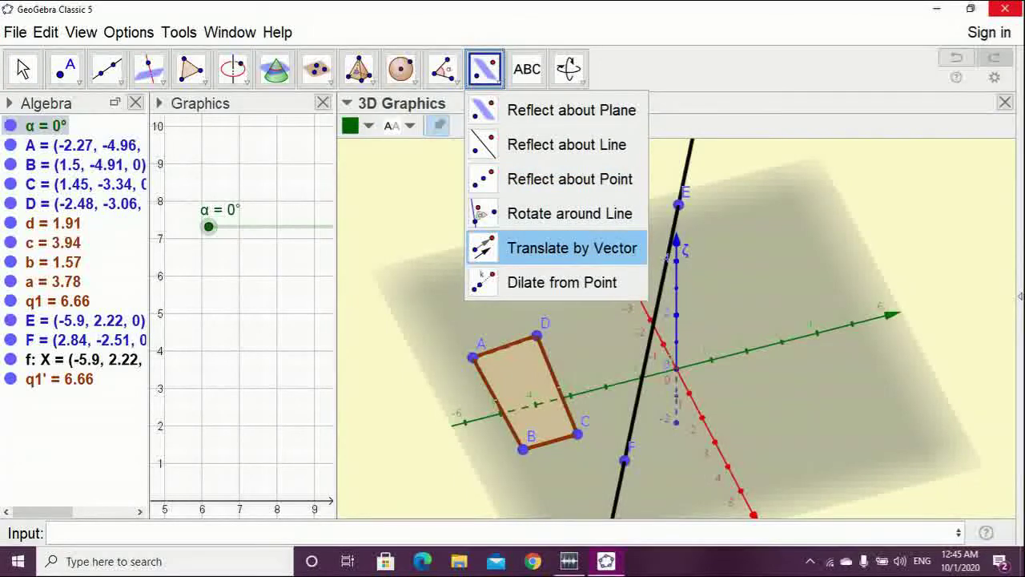
click(572, 247)
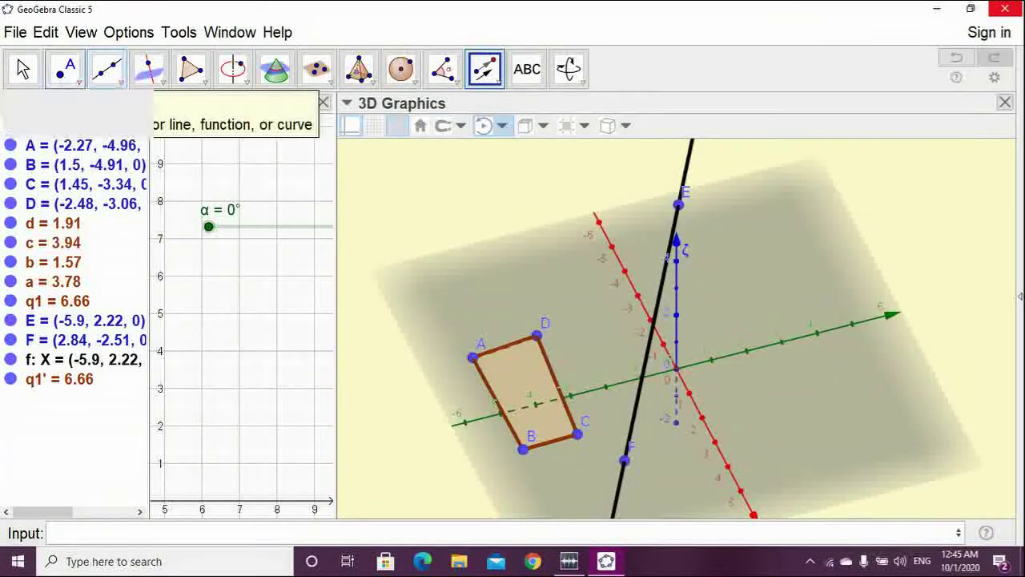
click(22, 69)
key(ctrl+a)
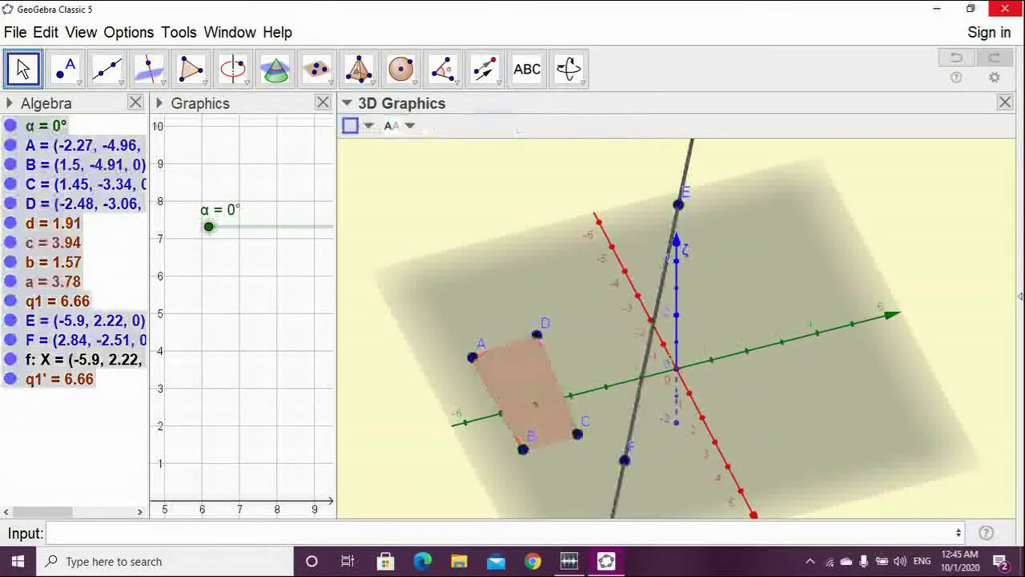
key(Delete)
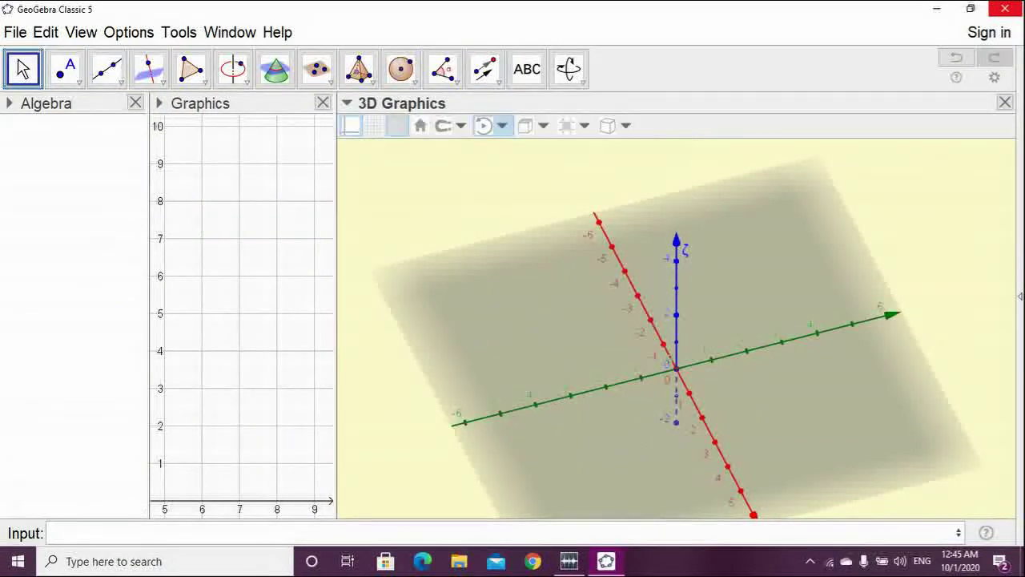
Browse the solid-building tools, trying Extrude to Prism and then choosing Prism
click(359, 69)
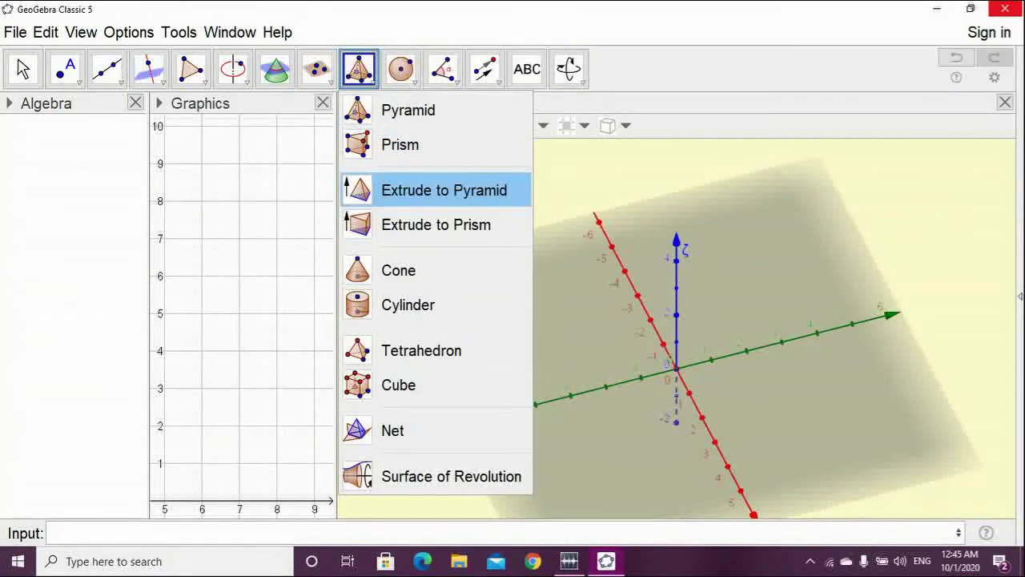
click(436, 224)
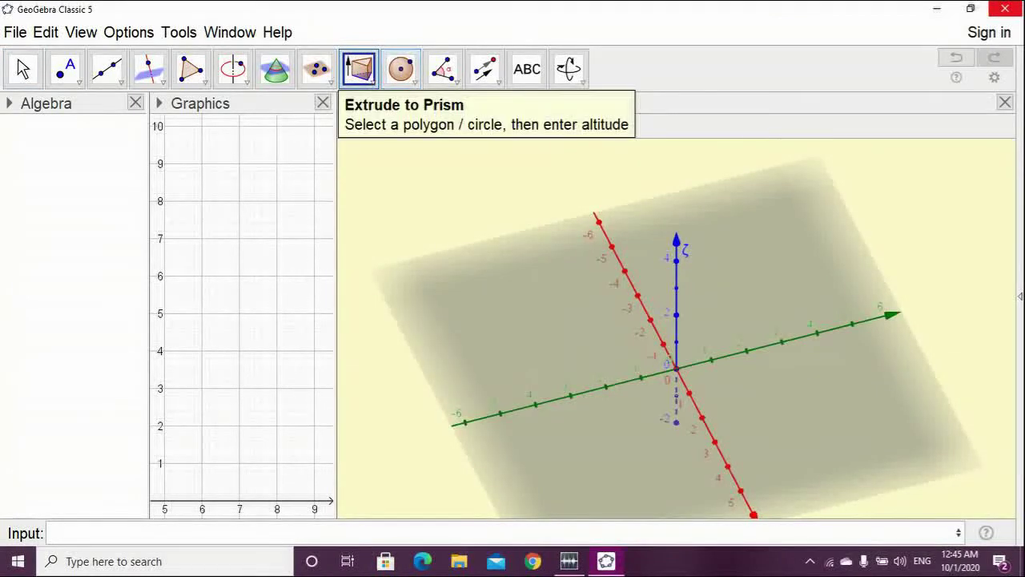
click(358, 69)
click(392, 144)
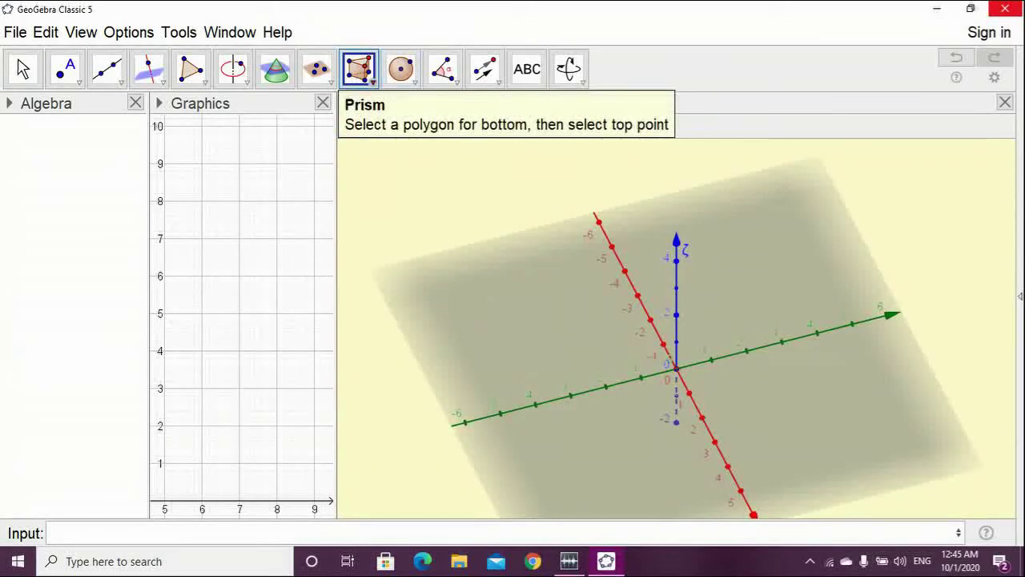
click(359, 69)
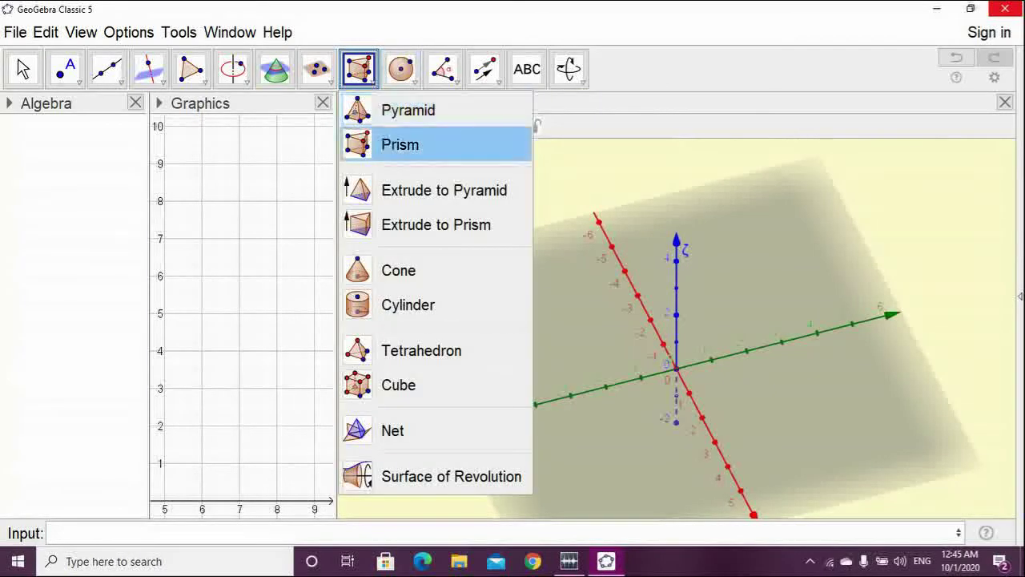
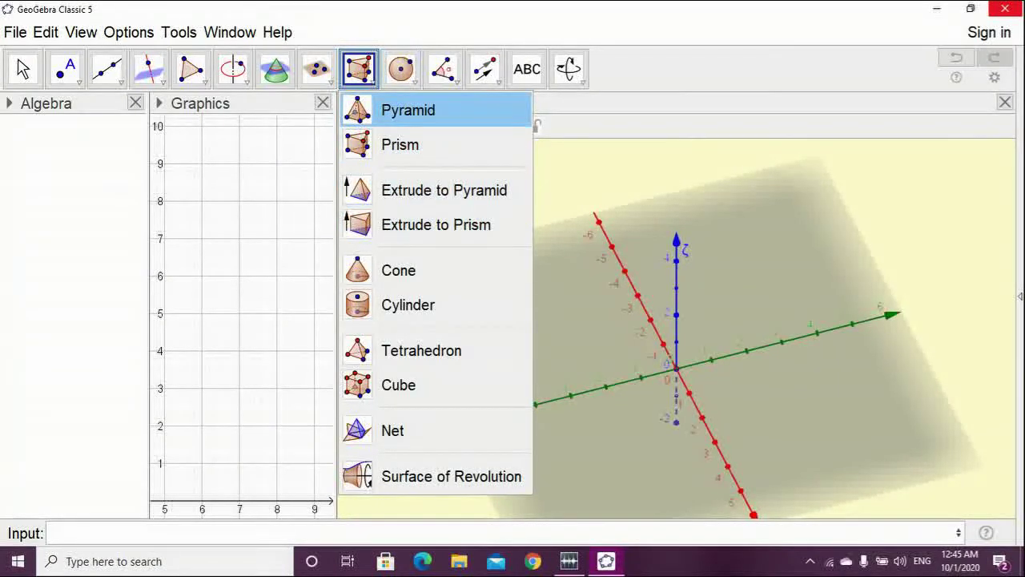
Pick Extrude to Pyramid, activate the 2D Graphics view, then select the Polygon tool
click(433, 190)
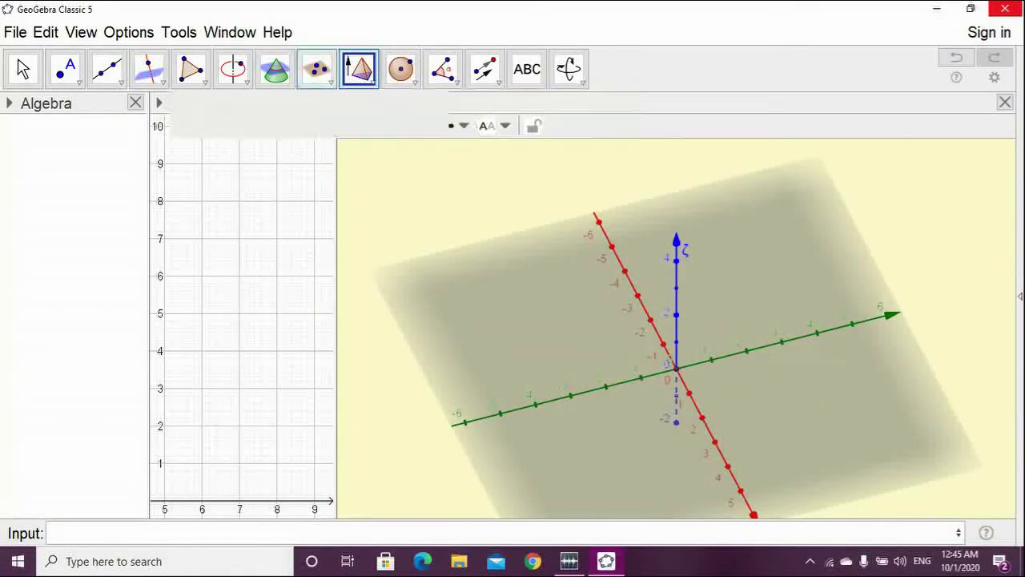
click(198, 169)
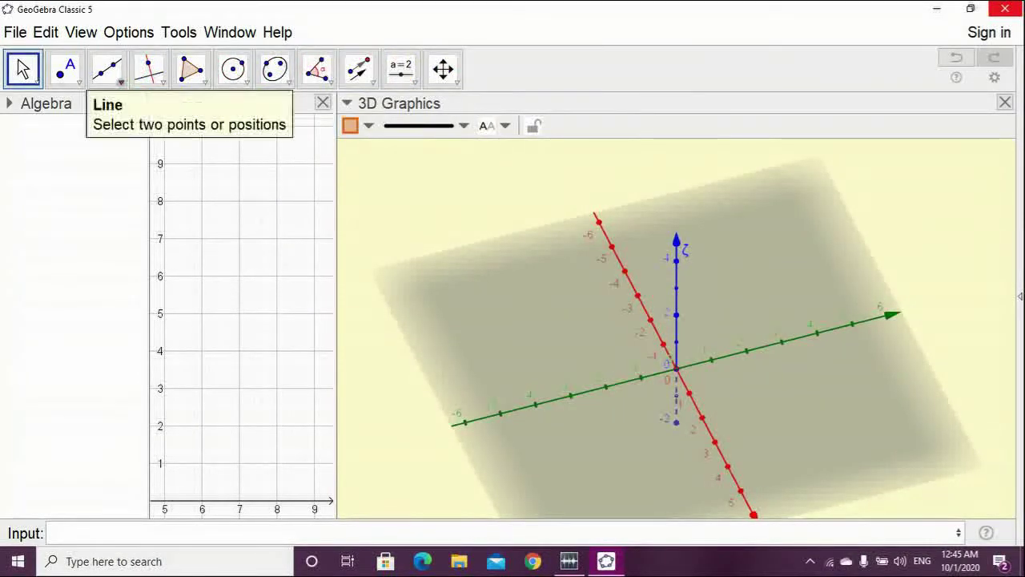
click(190, 69)
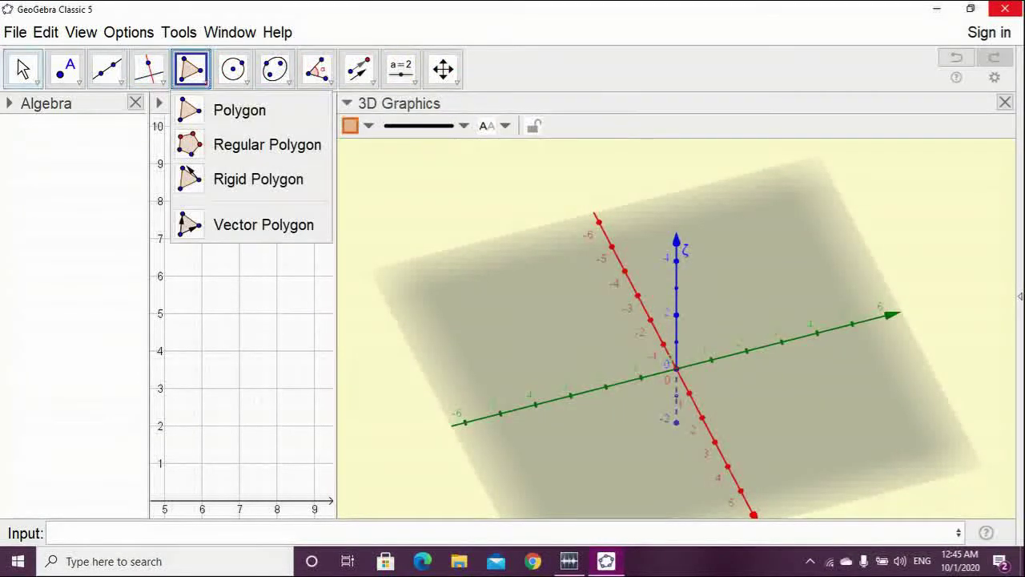
Draw quadrilateral ABCD (polygon q1, area 12.47) on the 3D ground plane, then return to Move
click(511, 332)
click(581, 461)
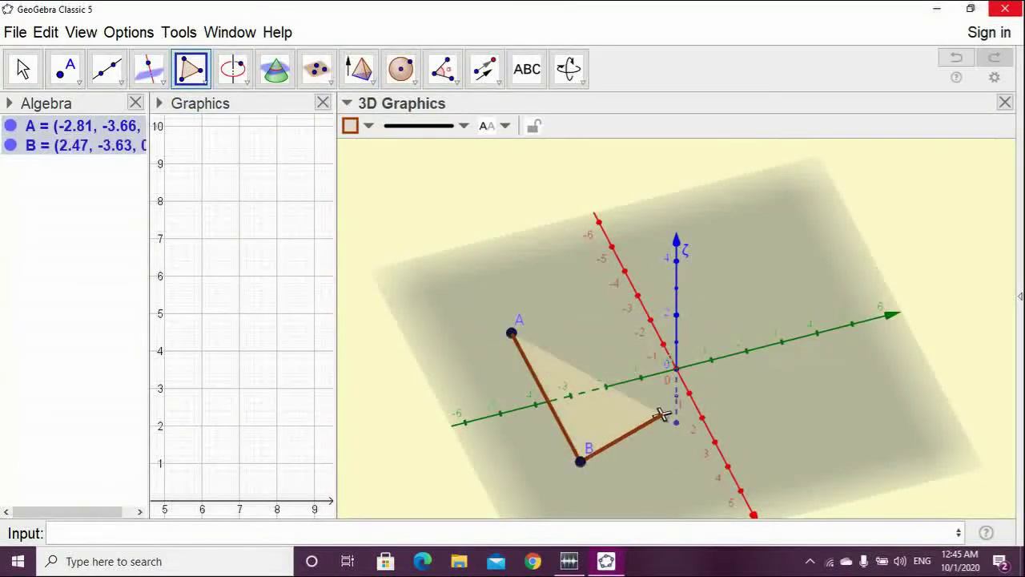
click(662, 414)
click(600, 309)
click(511, 333)
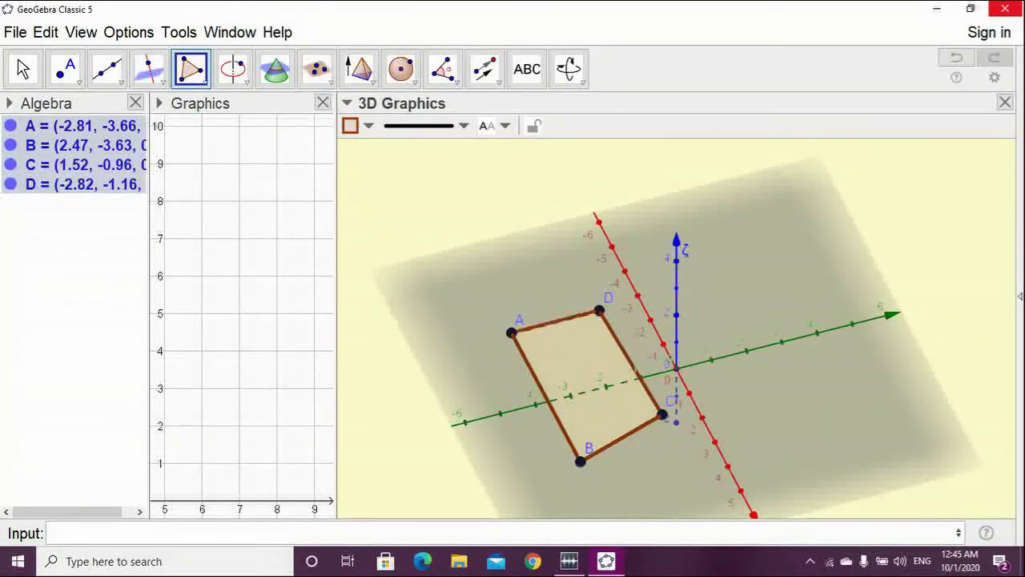
click(23, 69)
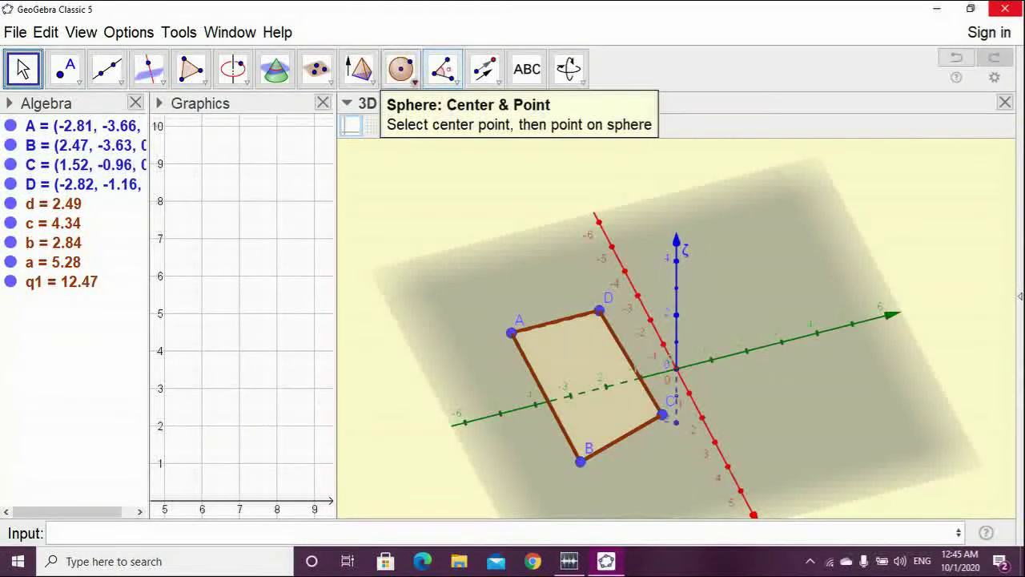
click(360, 69)
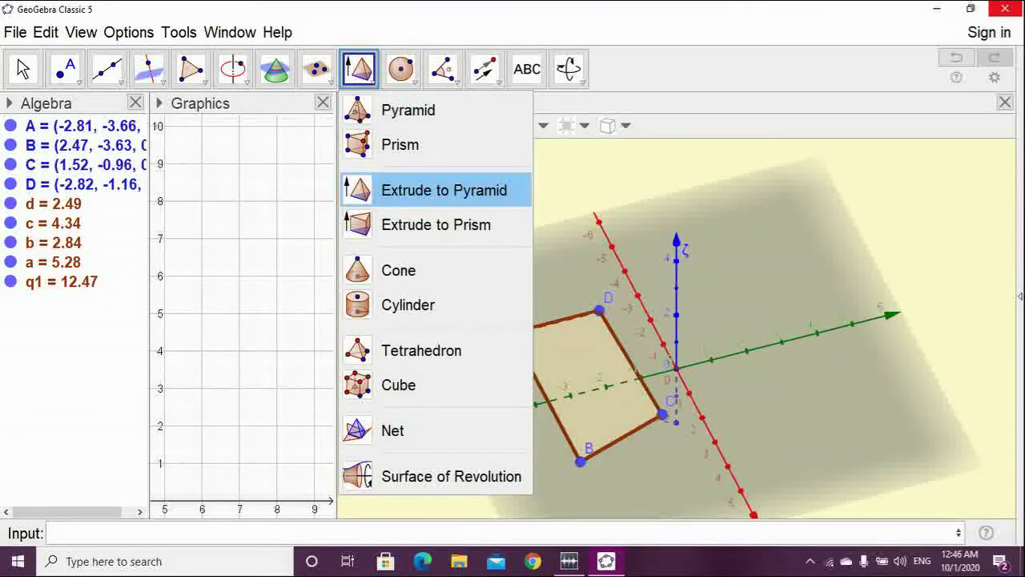
Extrude q1 with altitude 4 into prism ABCDEFGH (volume 49.9) and select top face EFGH
click(436, 224)
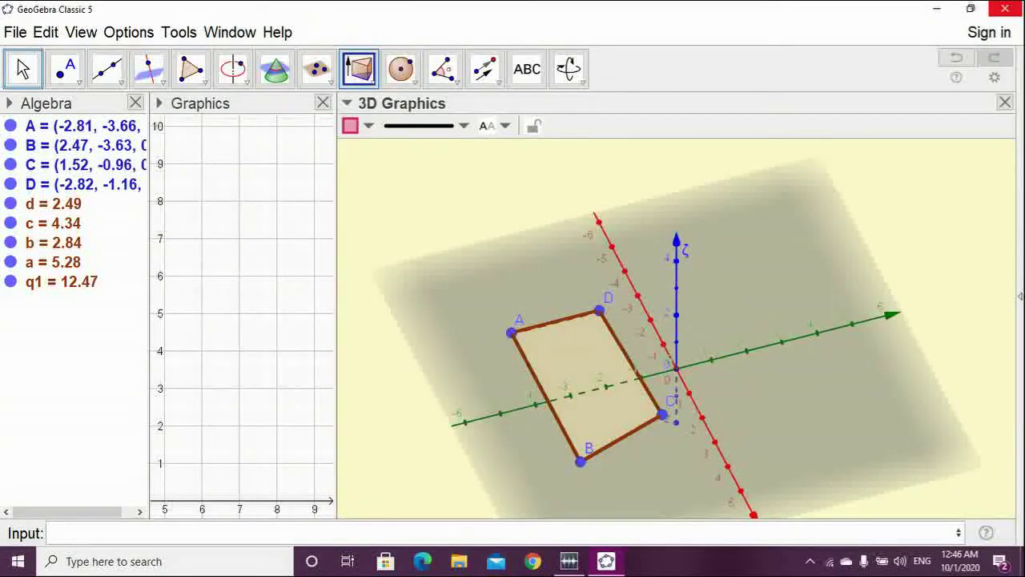
click(581, 376)
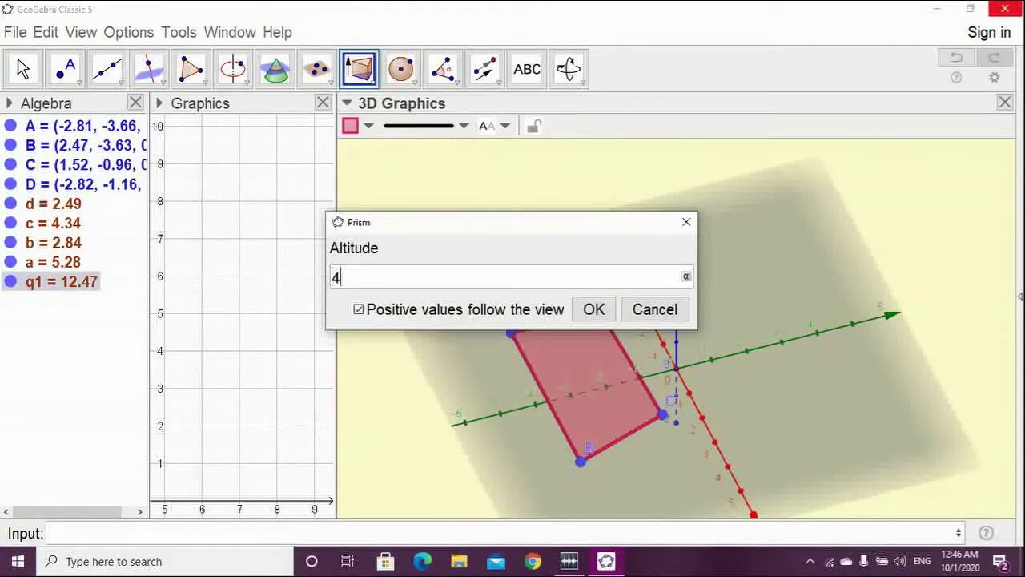
click(594, 309)
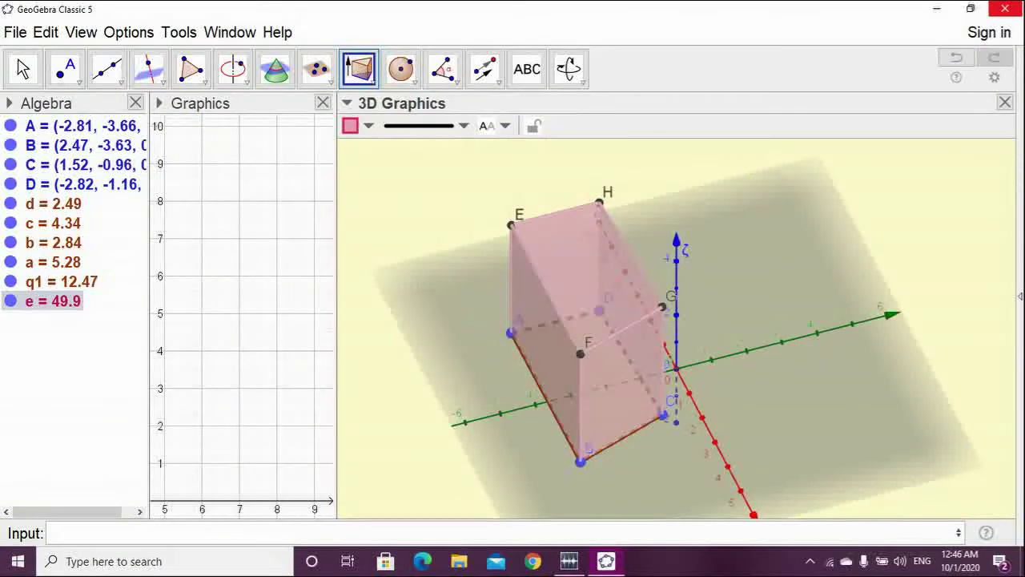
click(23, 69)
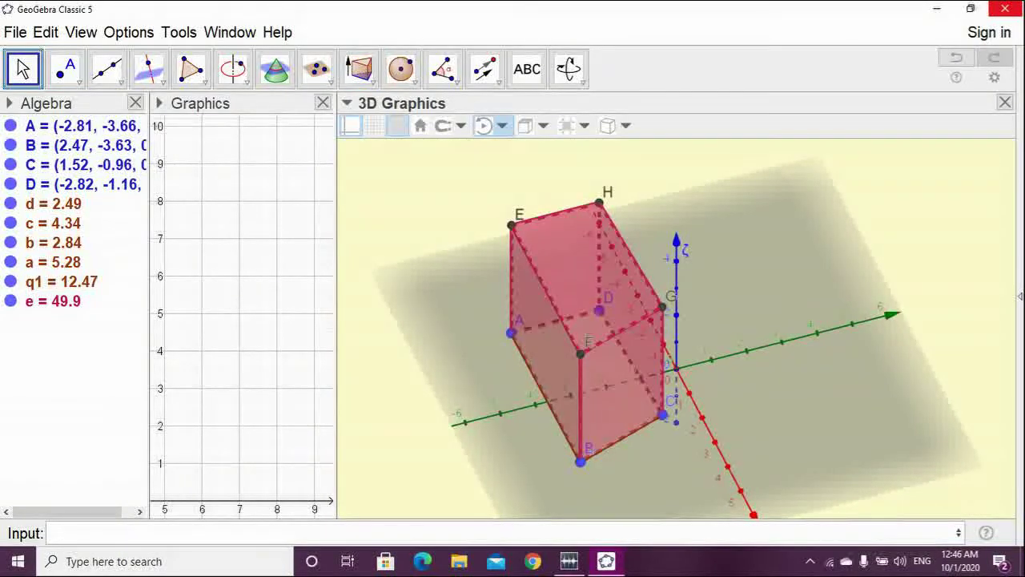
mouse_move(721, 336)
mouse_down()
mouse_move(659, 371)
mouse_move(668, 344)
mouse_move(732, 344)
mouse_up()
click(589, 298)
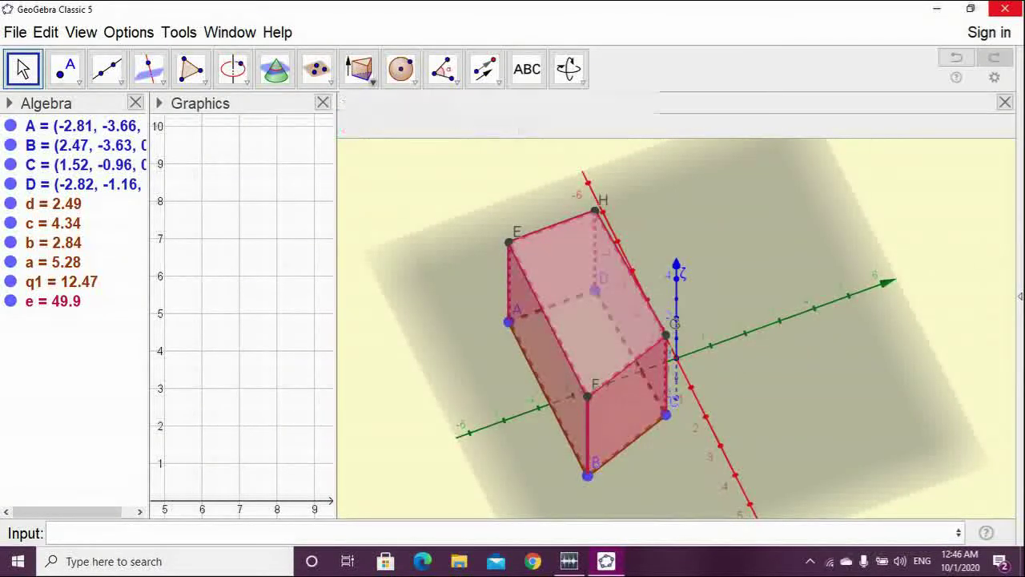
click(359, 69)
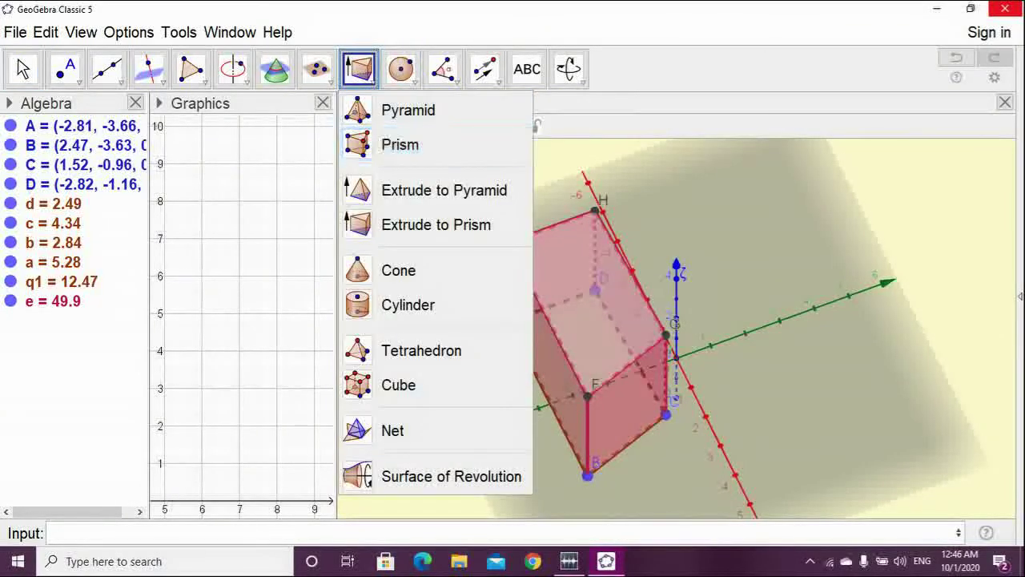
Raise a pyramid of altitude 4 on top face EFGH to apex I, volume 16.63
click(436, 190)
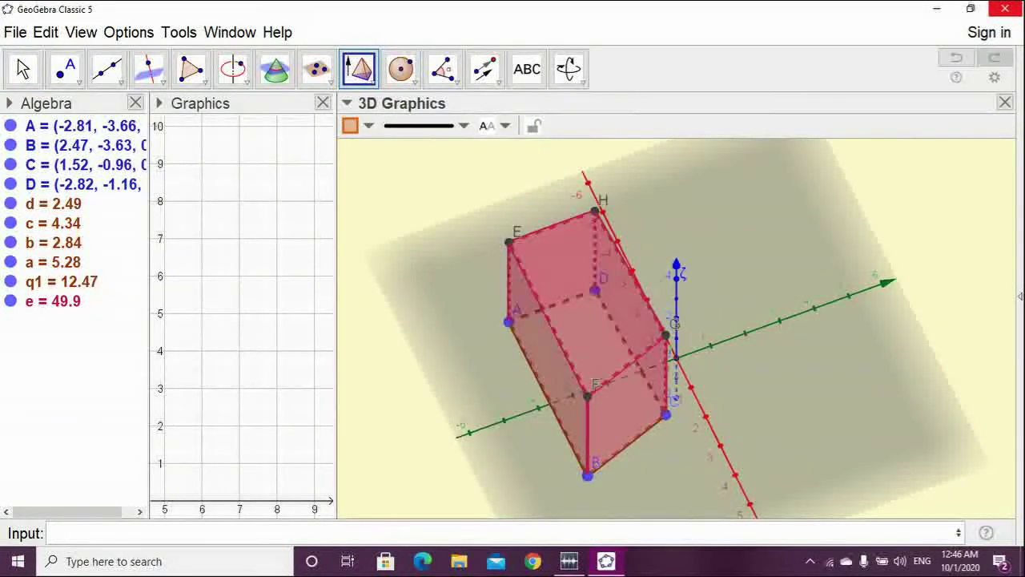
click(589, 298)
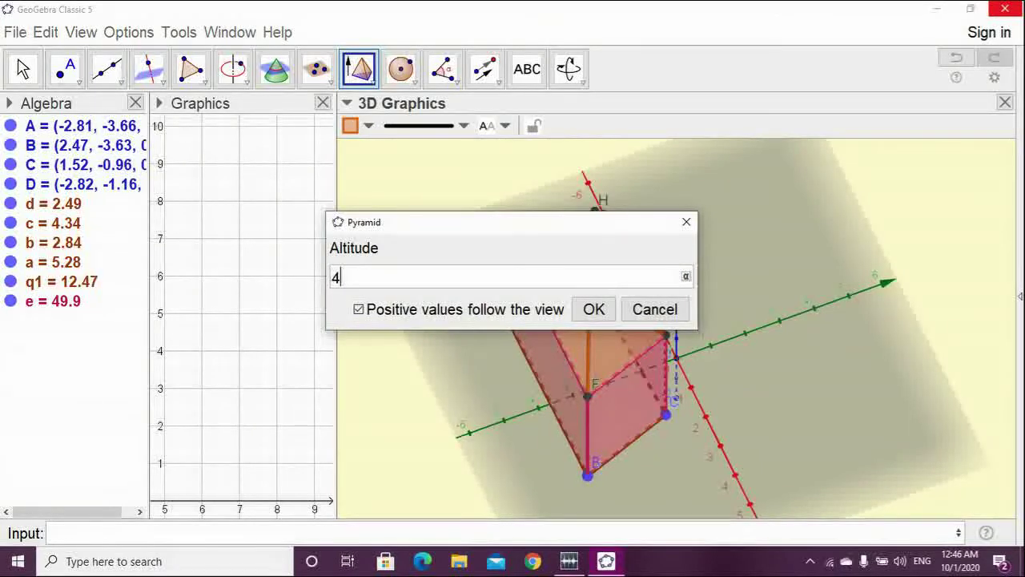
text(4)
key(Return)
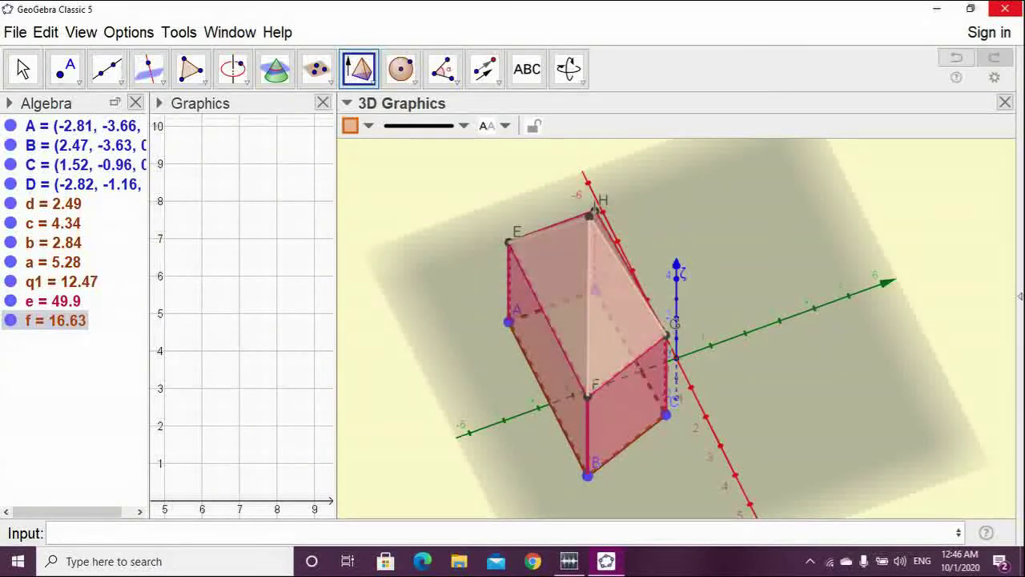
click(22, 69)
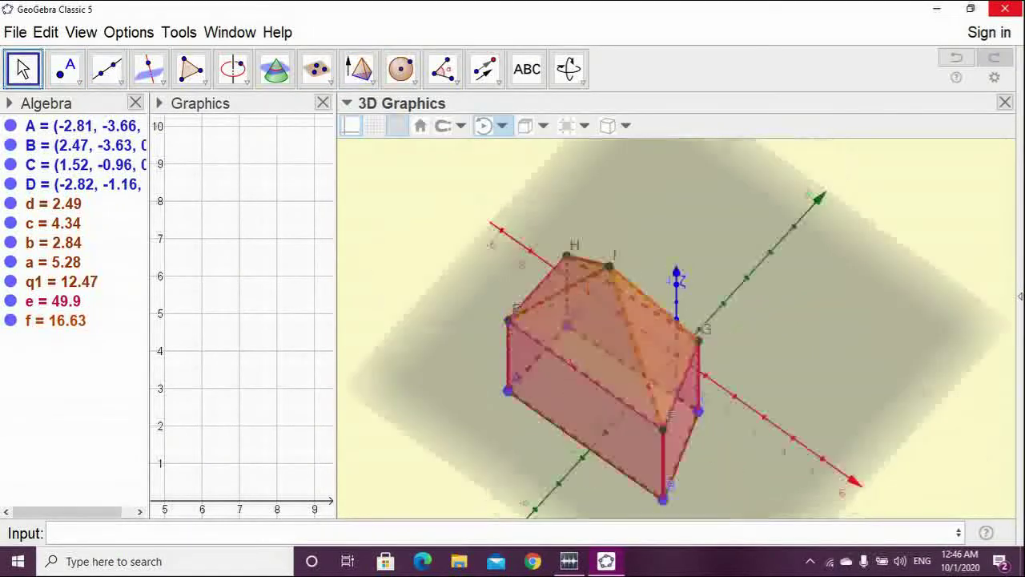
Drag corner B to (1.65, -3.79), shrinking the prism to 46.83 and the pyramid to 15.61
drag(721, 361, 635, 333)
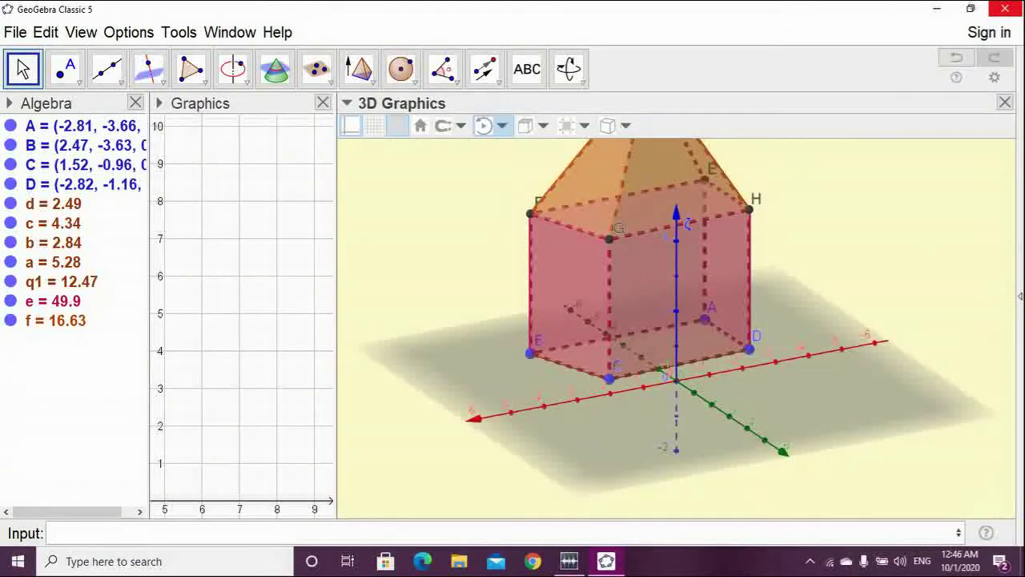
drag(529, 352, 554, 346)
drag(520, 400, 461, 338)
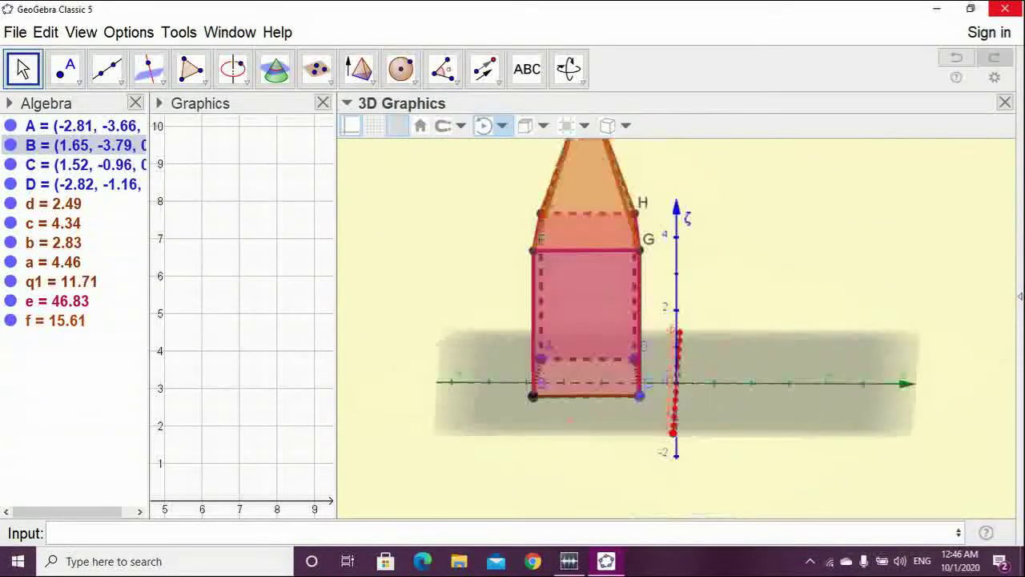
drag(590, 369, 618, 375)
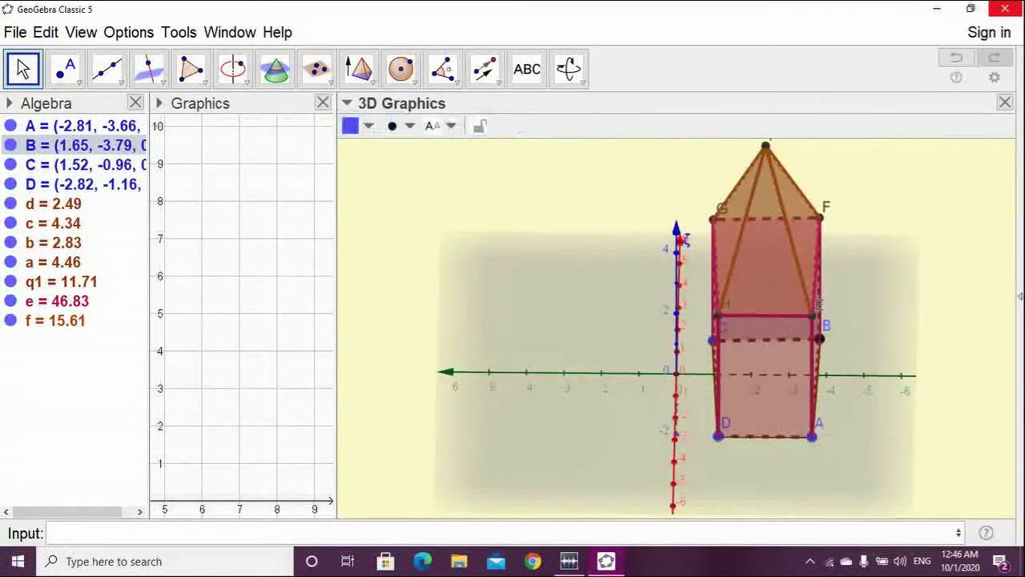
Select all objects with Ctrl+A, delete them, and tilt the empty 3D view
key(ctrl+a)
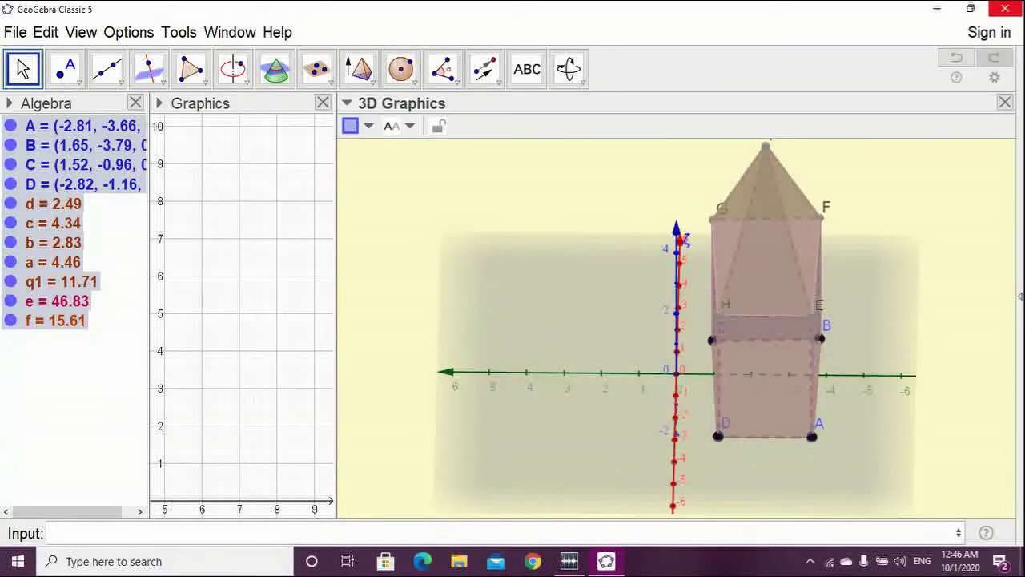
key(Delete)
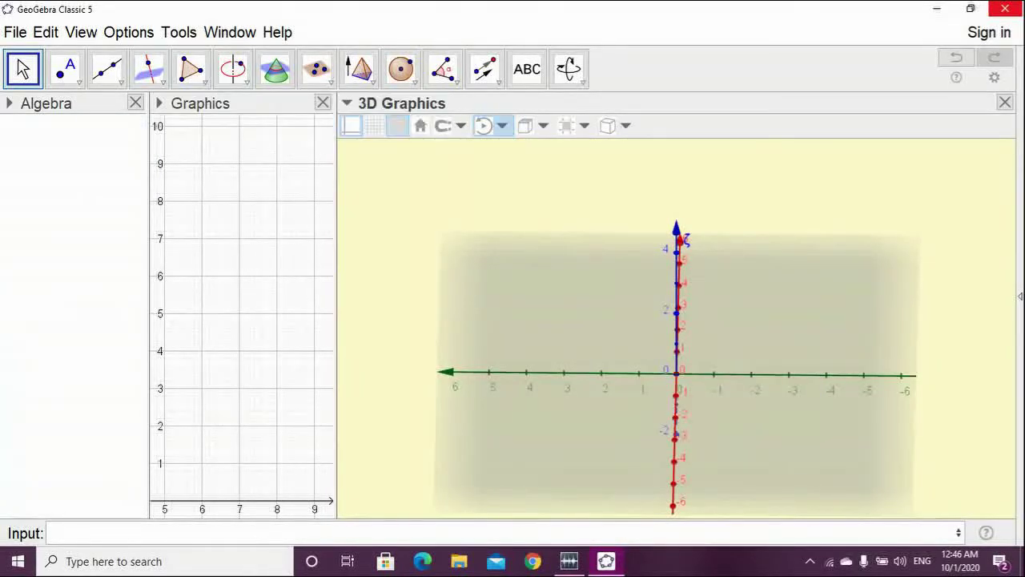
drag(681, 361, 656, 345)
Draw a new quadrilateral ABCD on the ground plane, starting at (-2.26, 1.68, 0)
click(191, 69)
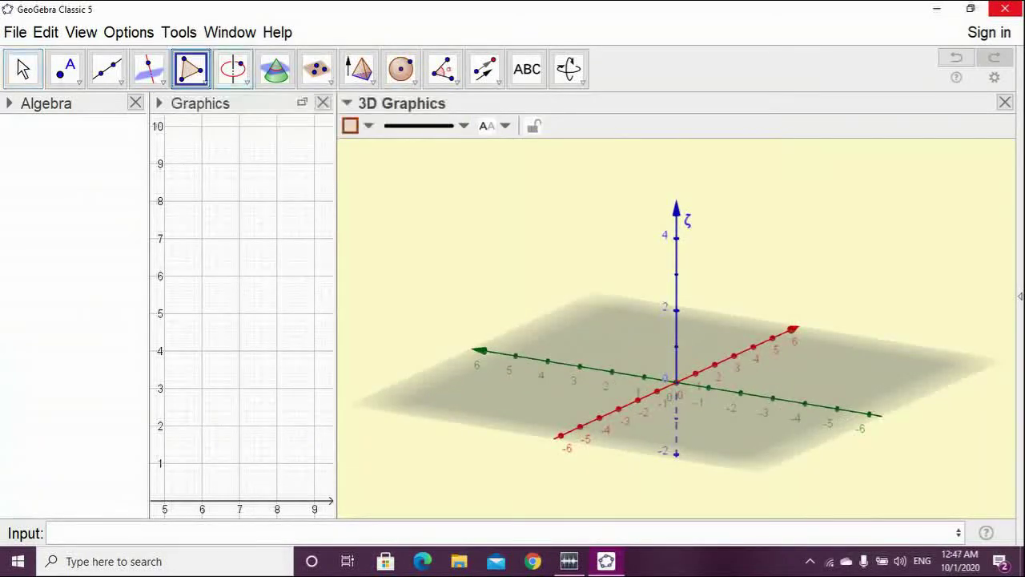
click(579, 393)
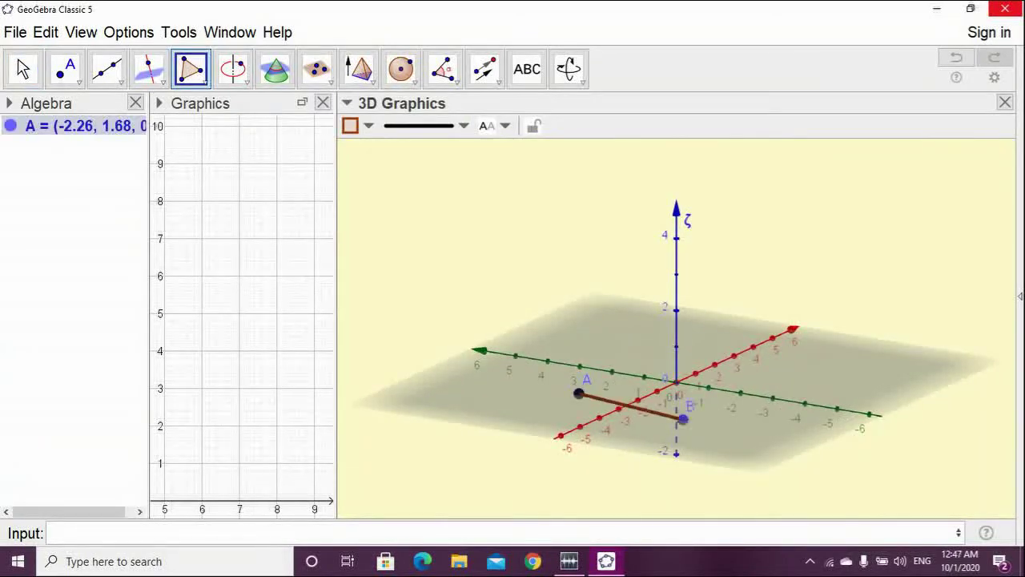
click(682, 417)
click(711, 393)
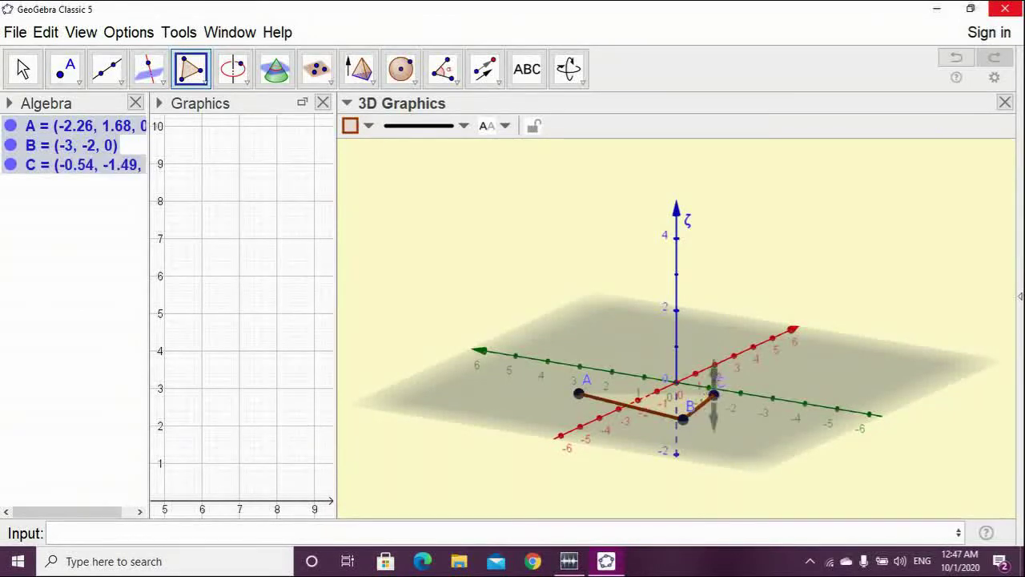
click(613, 377)
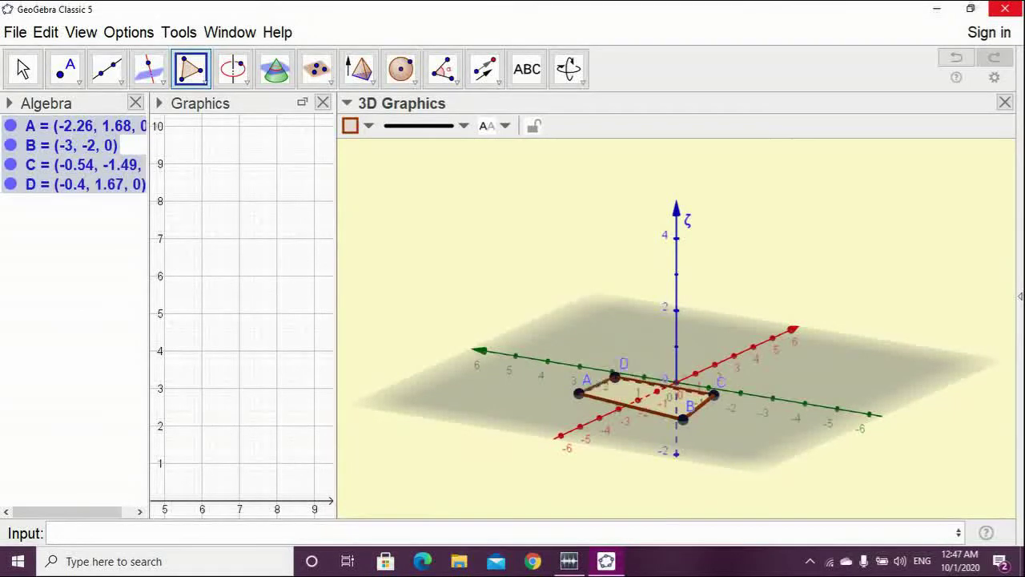
click(578, 393)
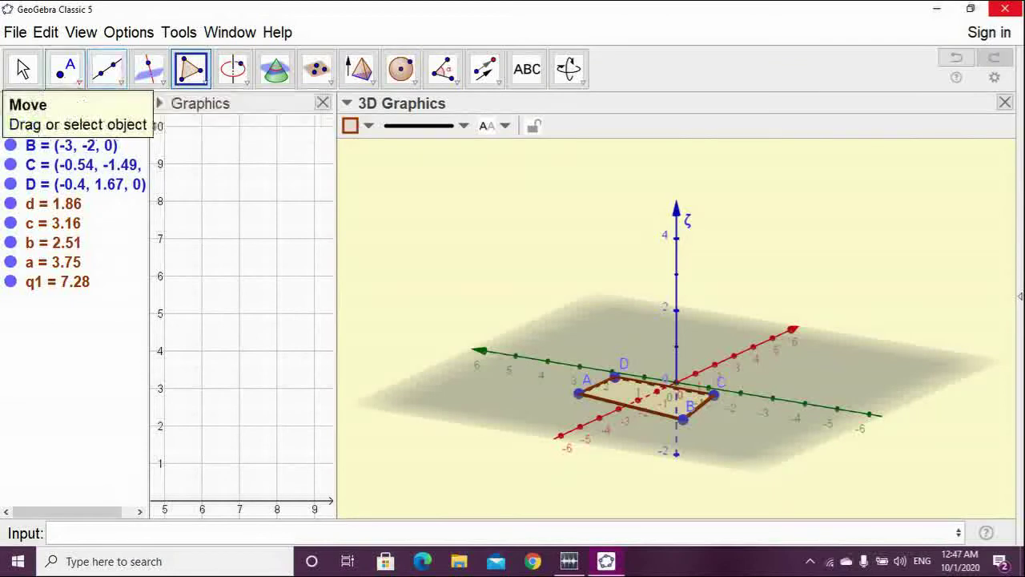
Drag corner B to reshape the quadrilateral so its area q1 becomes 5.99
click(22, 69)
drag(529, 240, 493, 280)
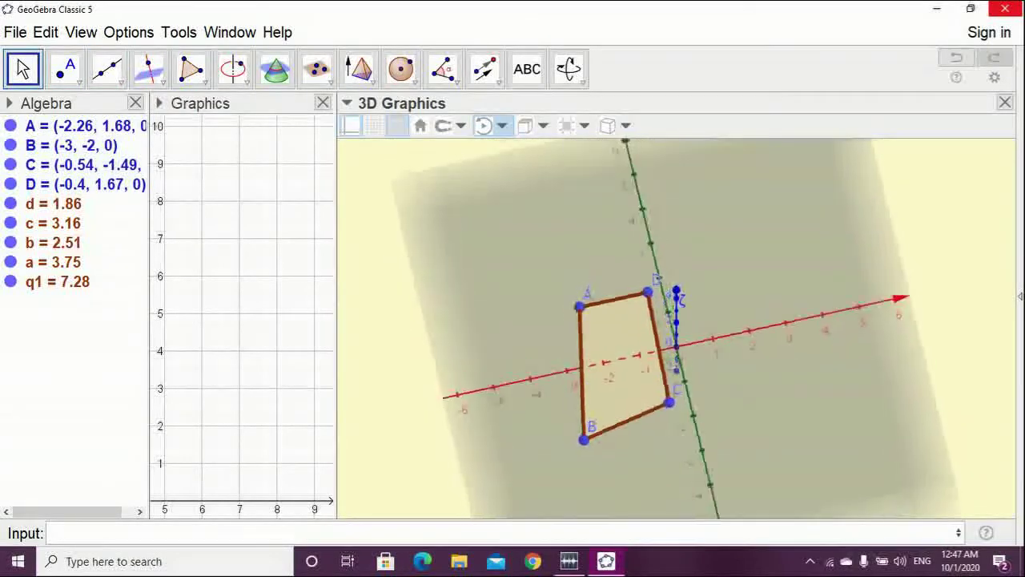
drag(585, 441, 594, 412)
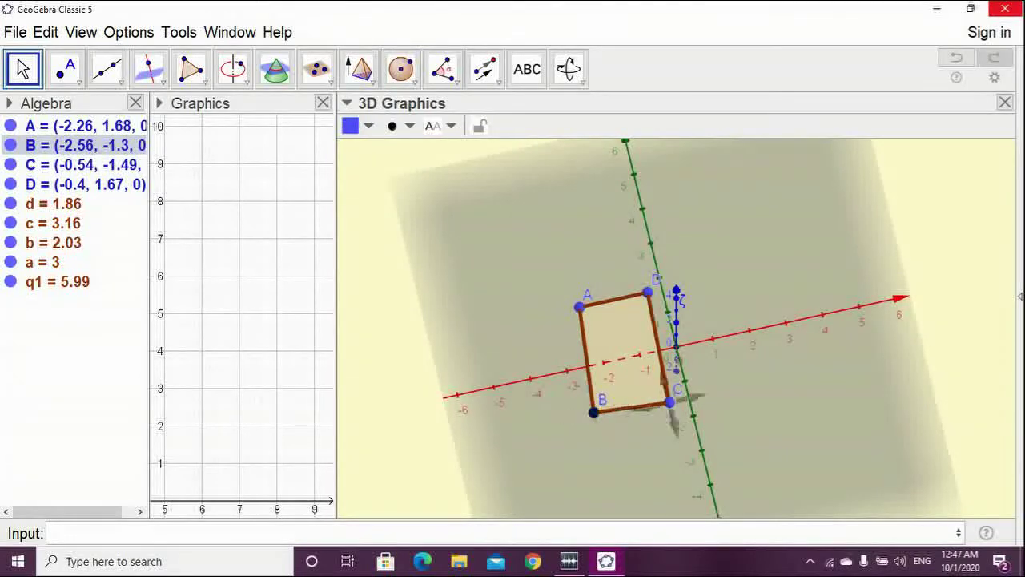
drag(705, 425, 687, 402)
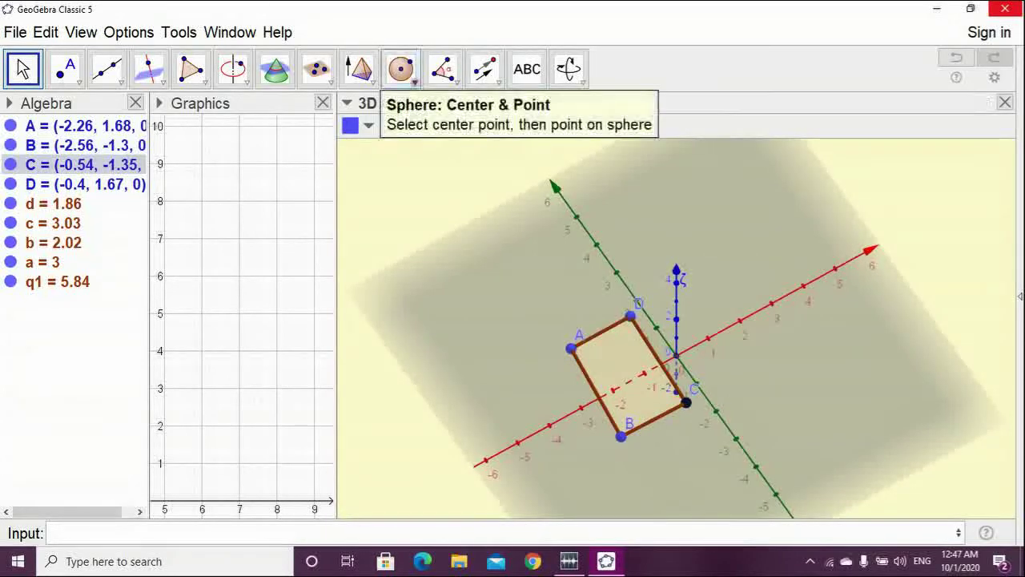
Extrude quadrilateral q1 with altitude 3 into prism ABCDEFGH, volume 17.51
click(359, 69)
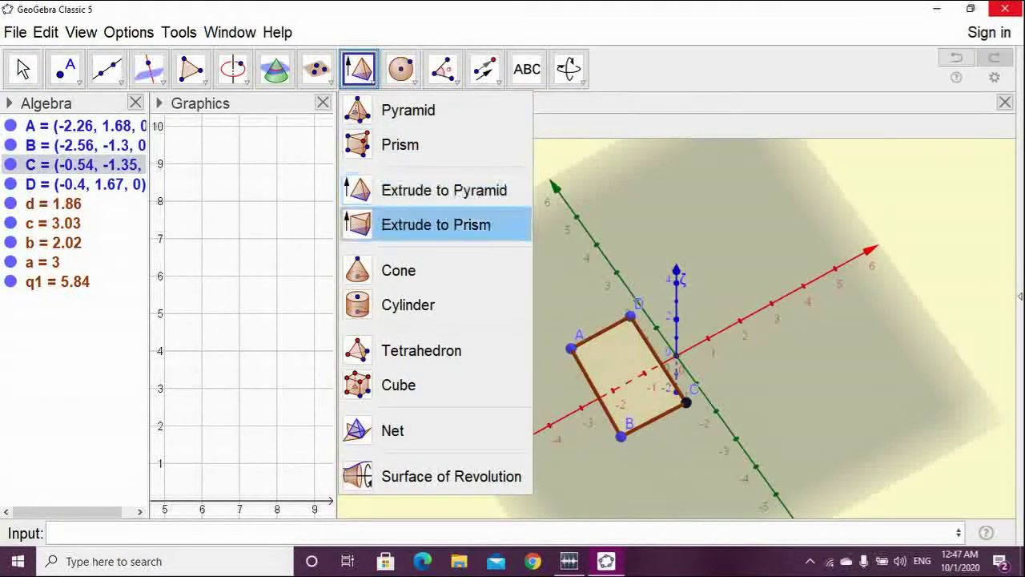
click(435, 225)
click(629, 376)
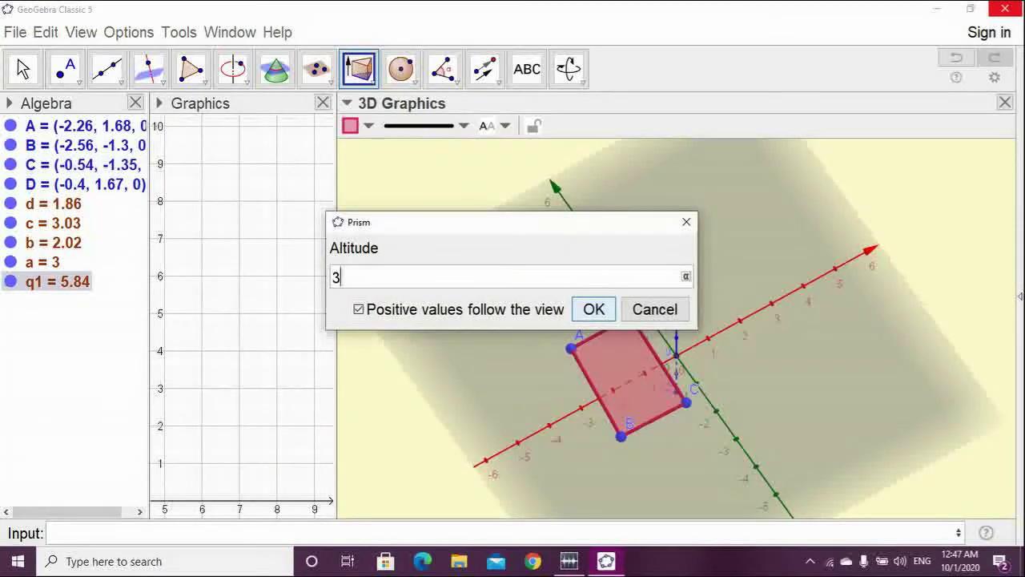
text(3)
key(Return)
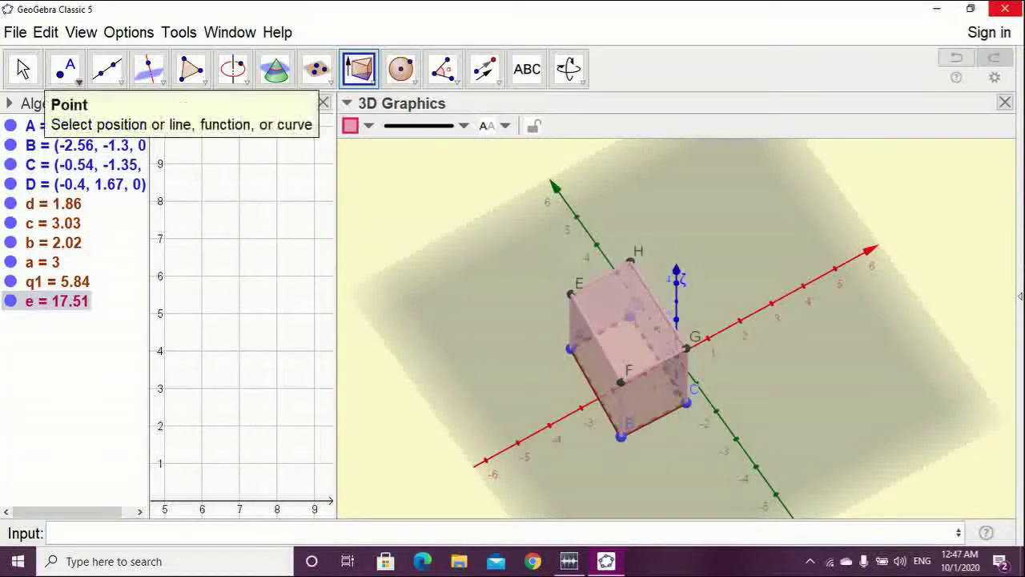
click(22, 69)
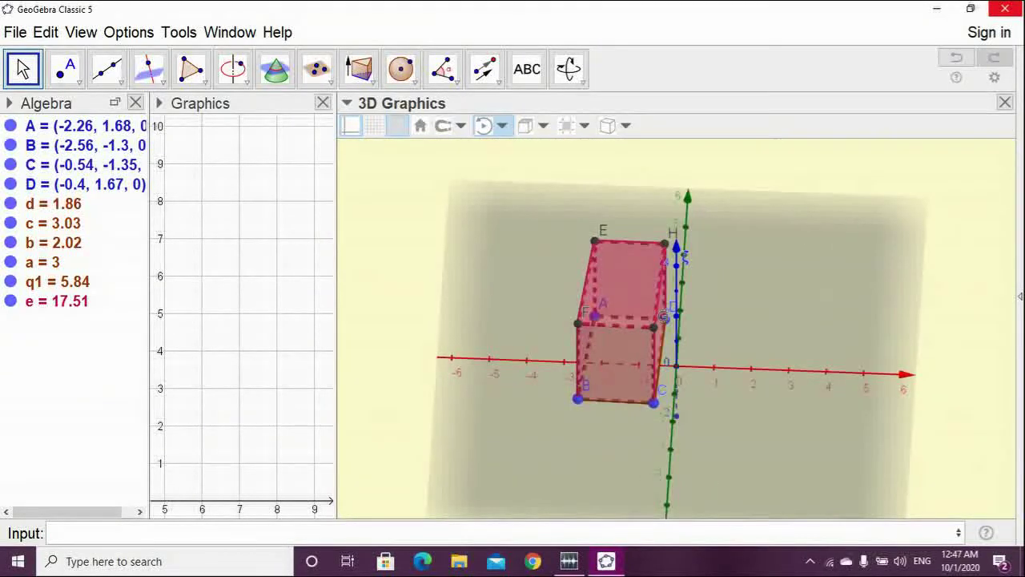
click(360, 69)
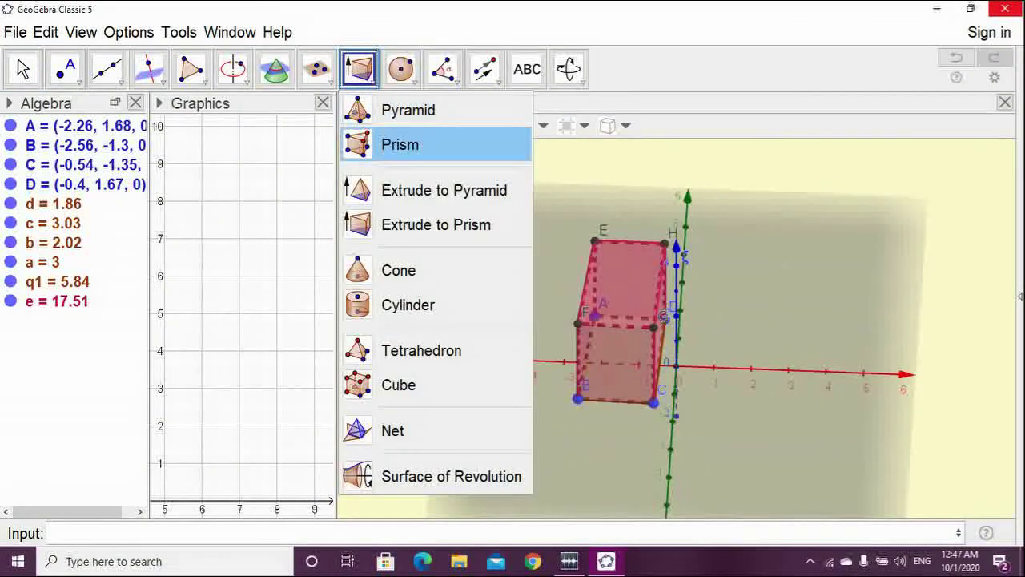
Build a pyramid on base IJKL, from I (2, 0, 0) and J (4, 0, 0), with apex M above
click(408, 110)
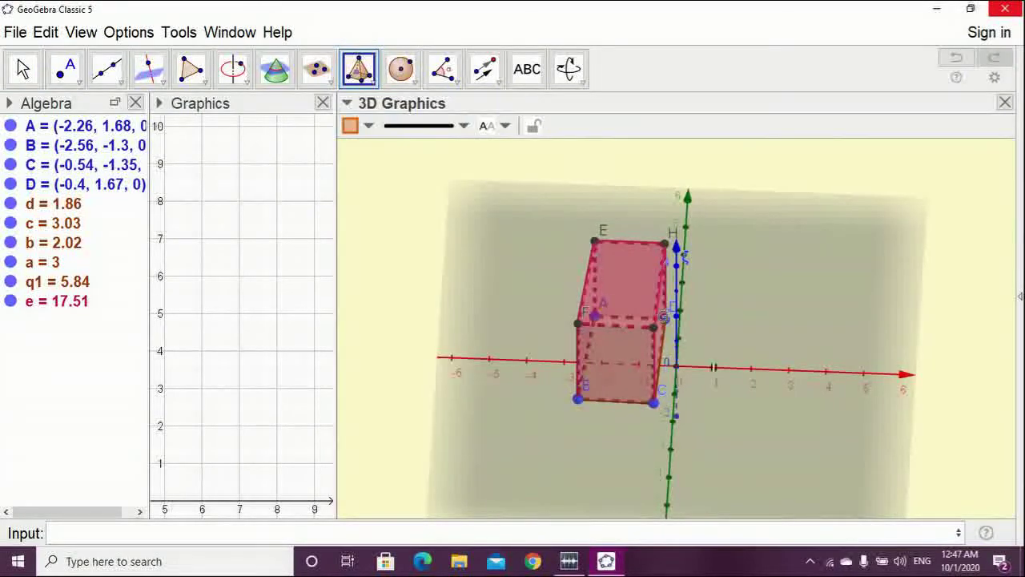
click(750, 368)
click(825, 371)
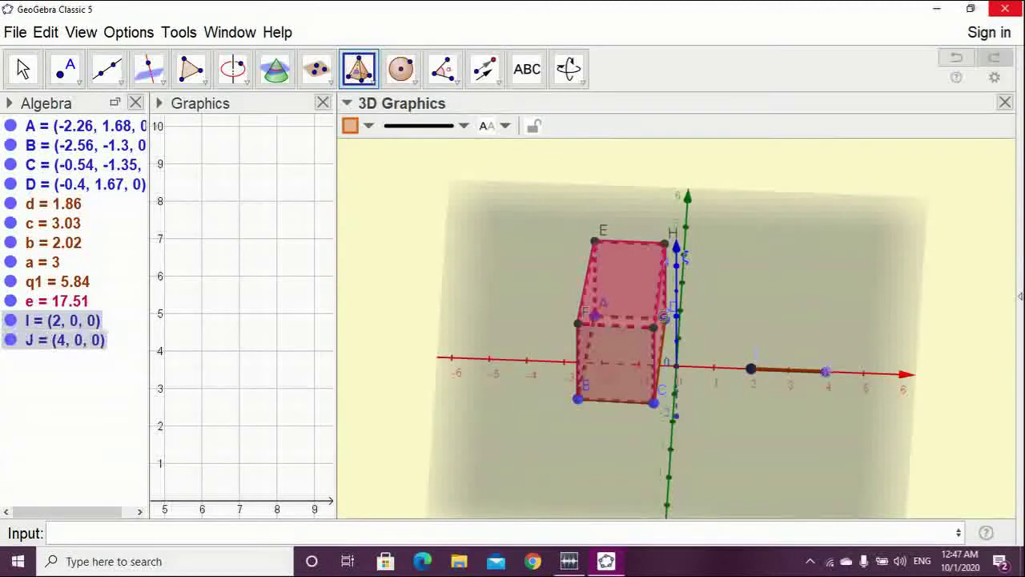
click(823, 325)
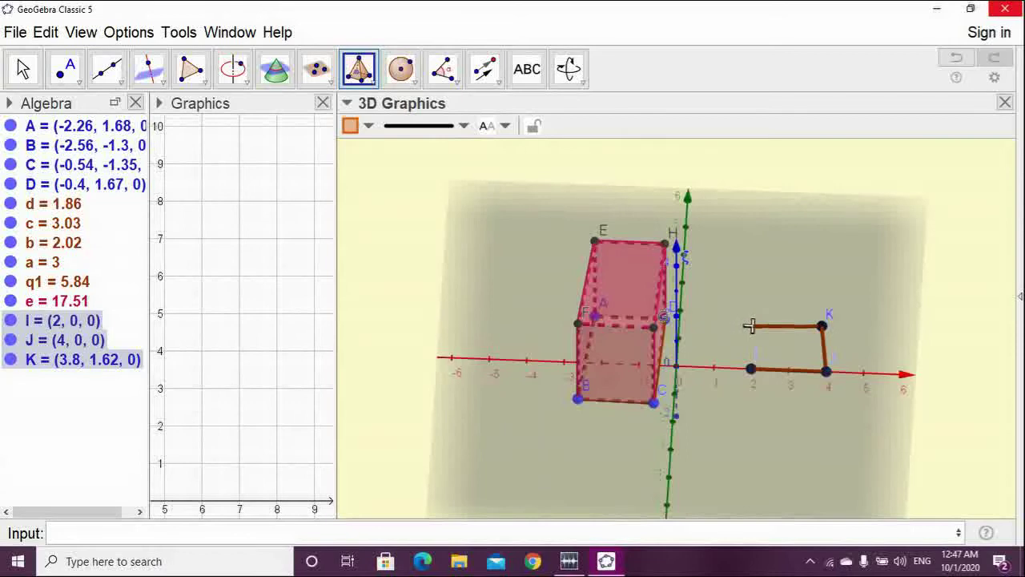
click(751, 325)
click(752, 370)
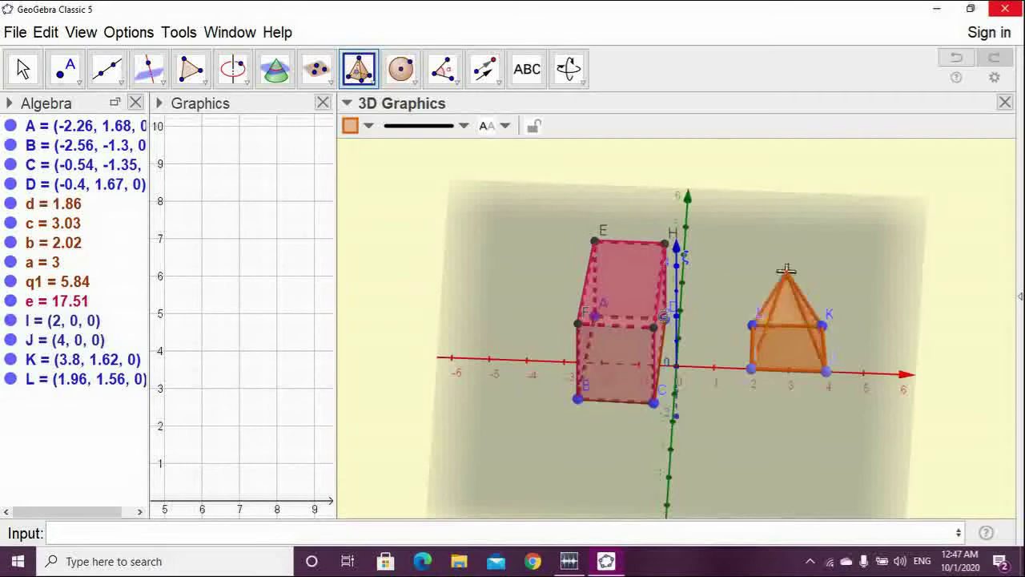
click(788, 277)
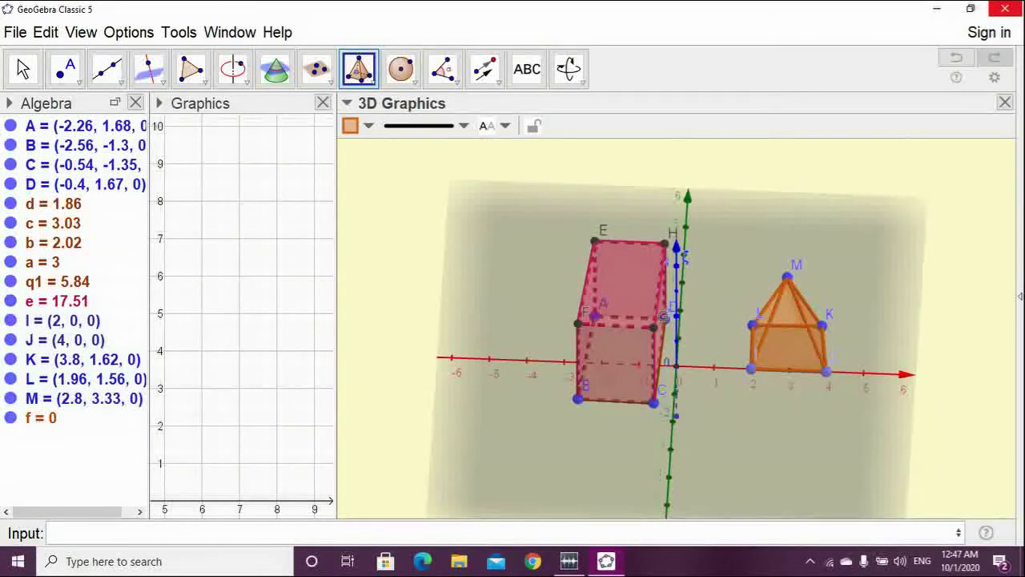
click(22, 70)
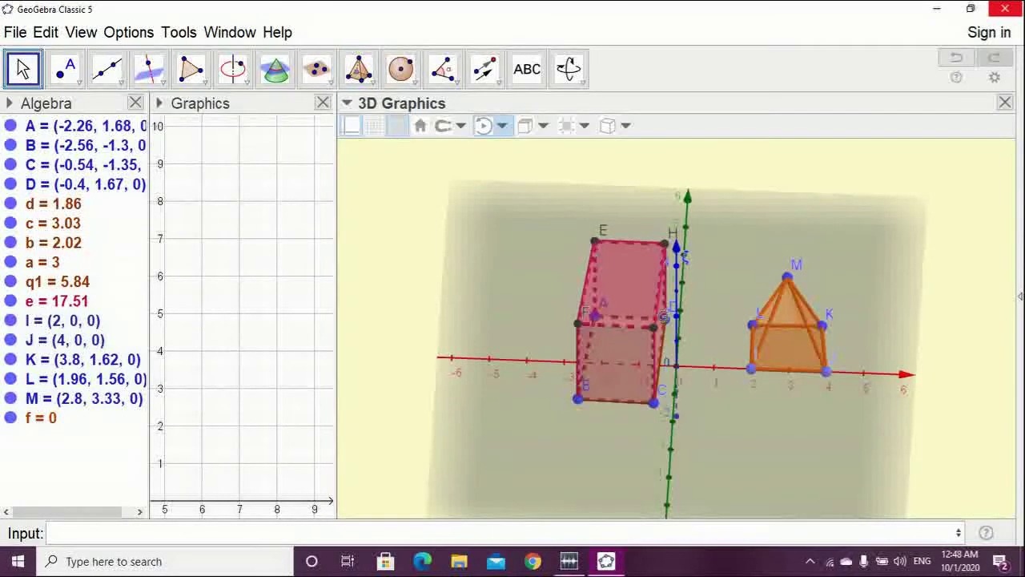
Undo the pyramid, then start a new polygon from point I through new vertices J and K
drag(553, 433, 410, 419)
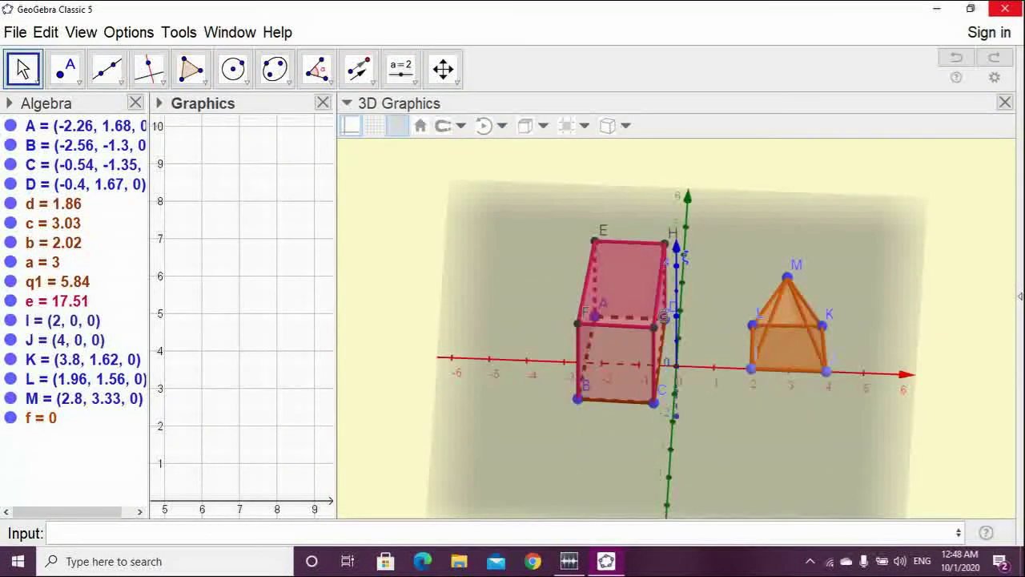
key(ctrl+z)
key(ctrl+z)
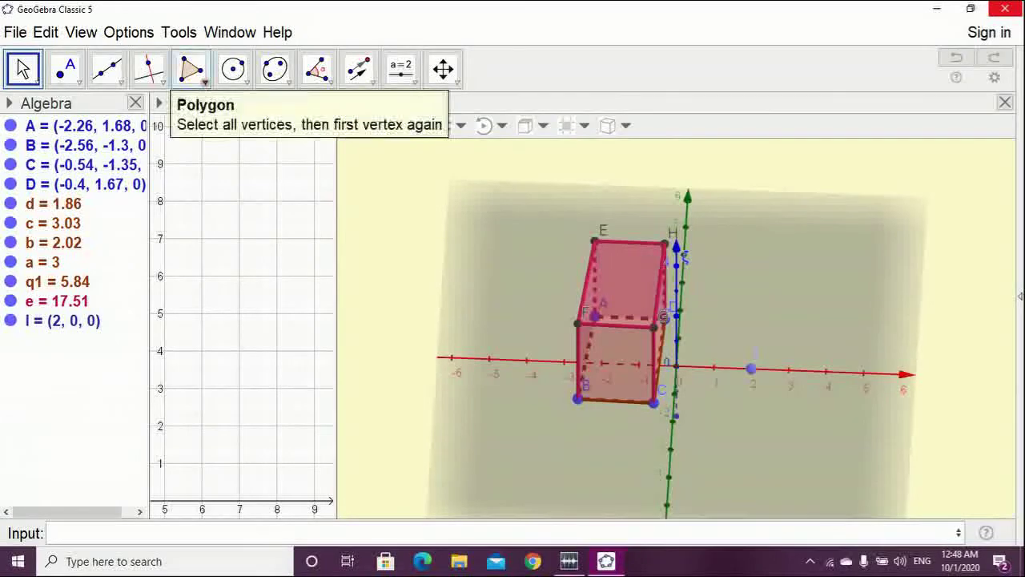
click(205, 81)
click(237, 110)
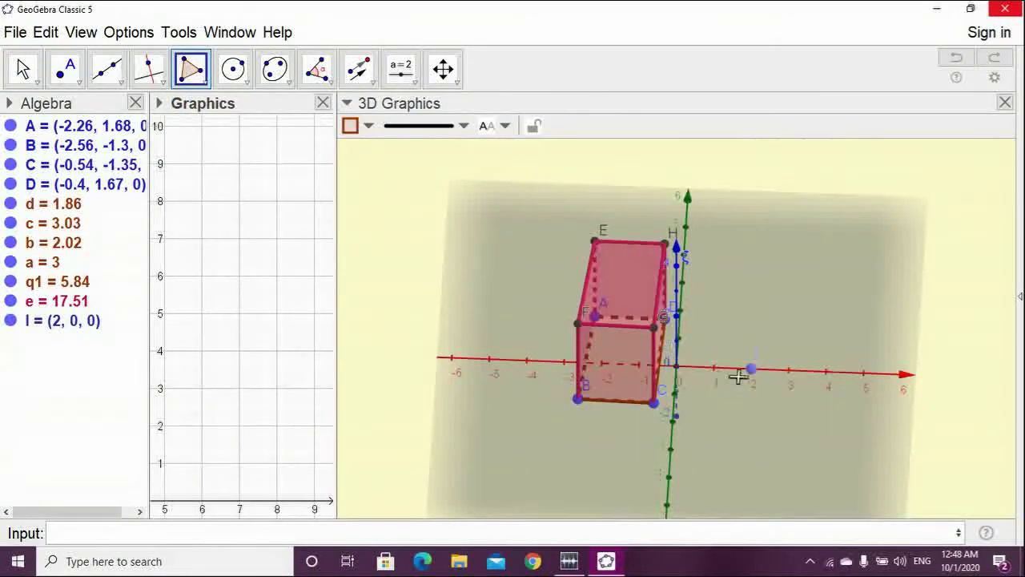
click(751, 368)
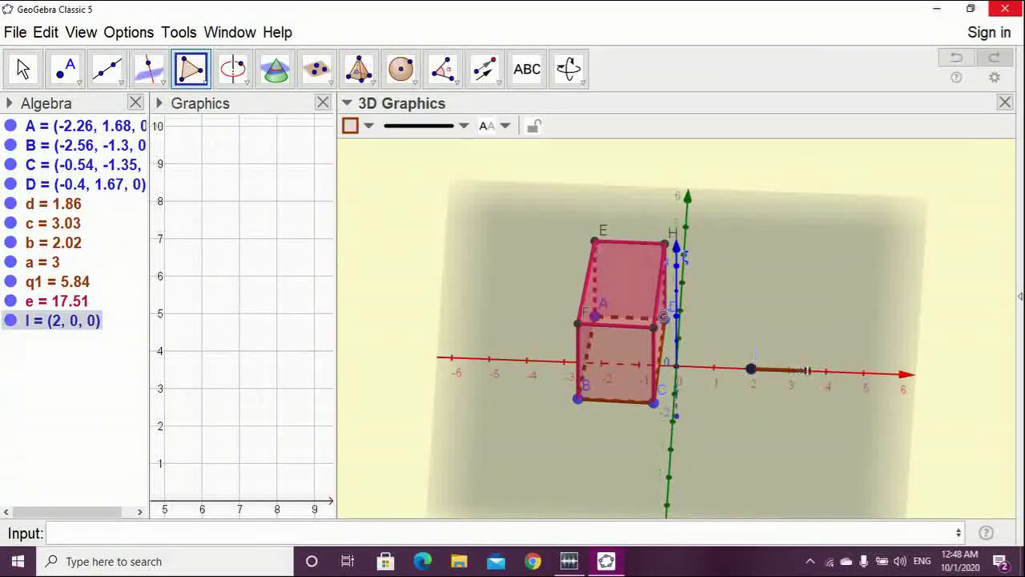
click(808, 370)
click(808, 331)
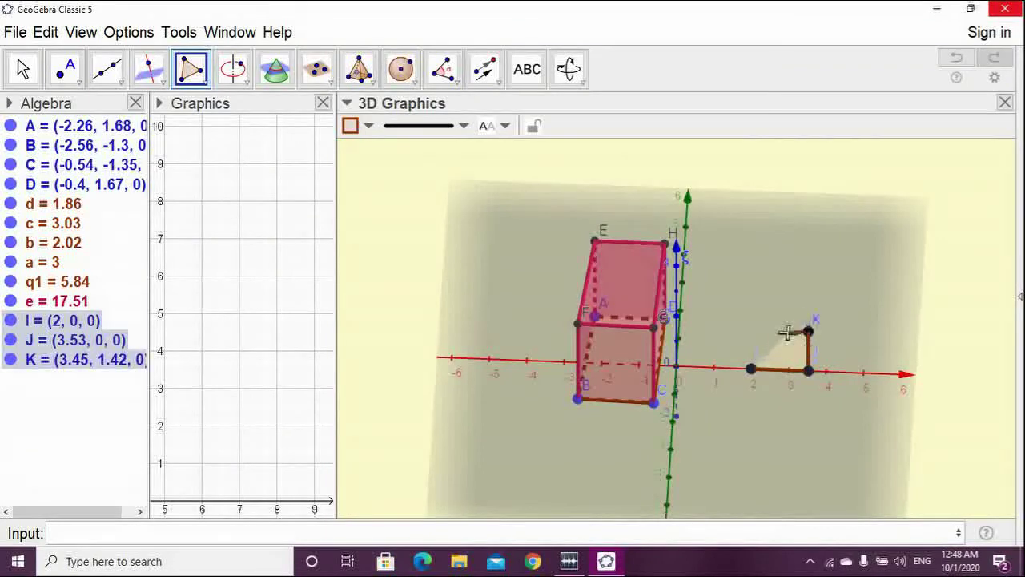
Finish quadrilateral IJKL by placing vertex L and closing the polygon at I
click(749, 326)
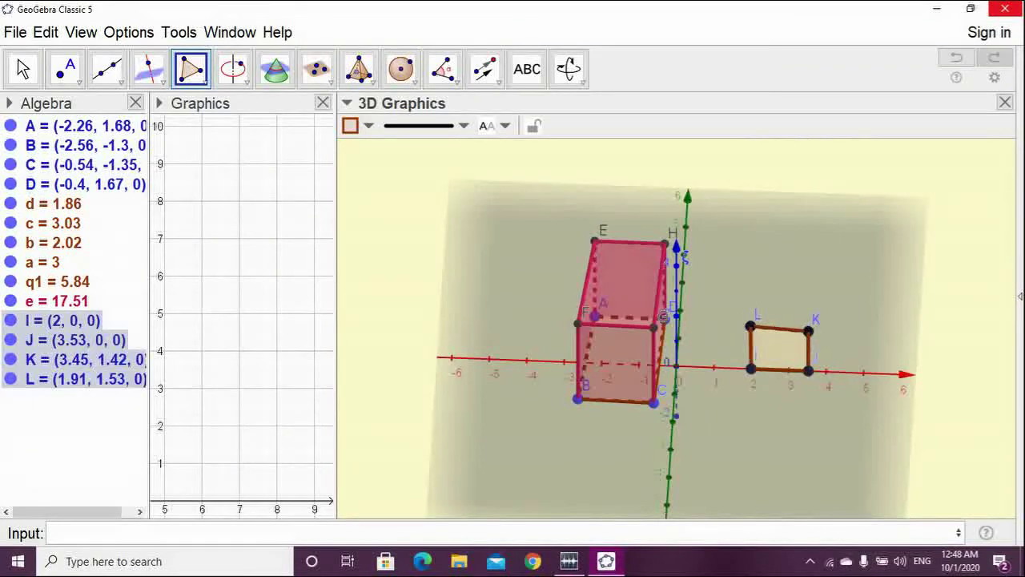
click(750, 369)
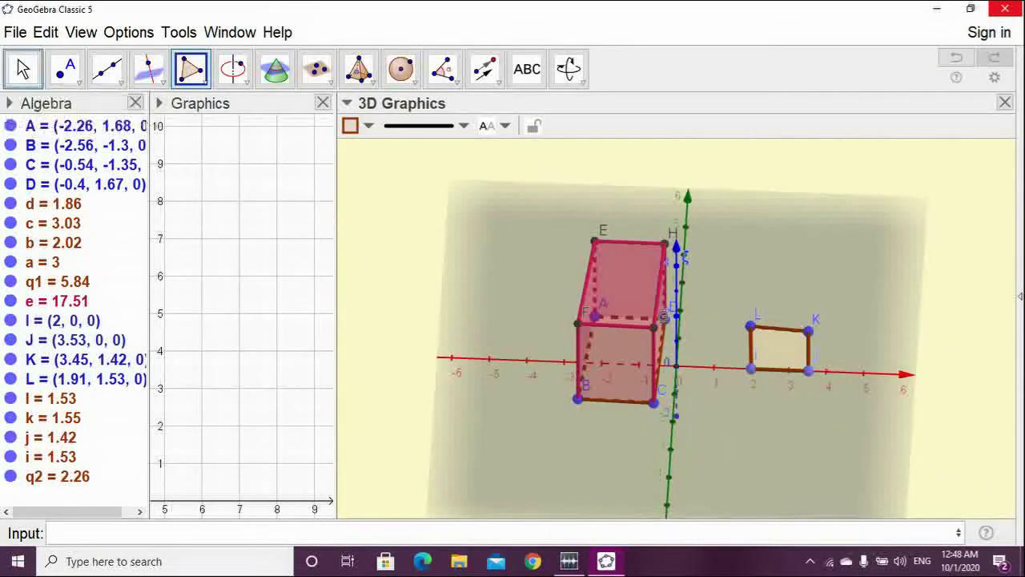
click(22, 69)
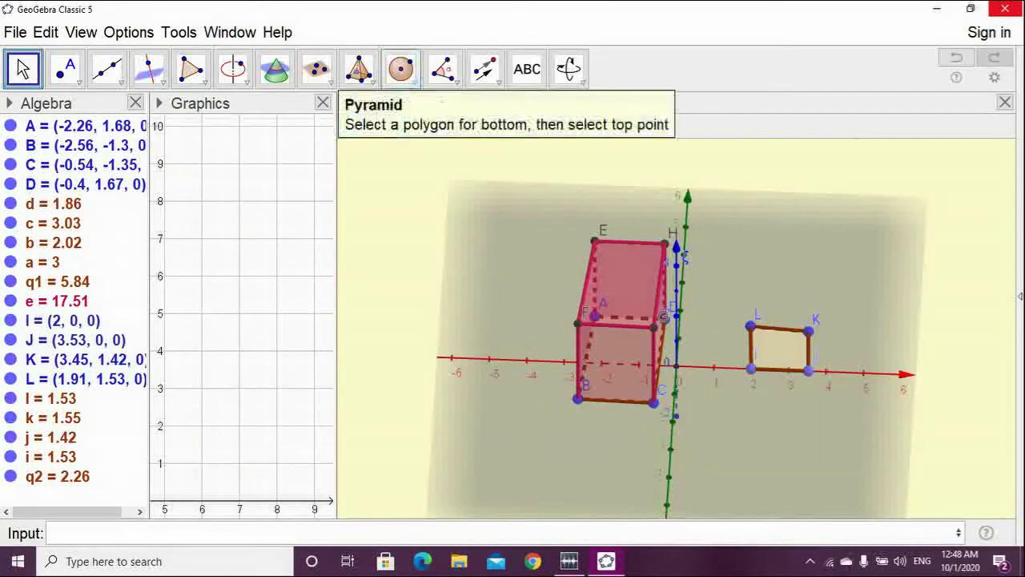
Extrude IJKL into a pyramid of altitude 3 with apex M
click(359, 69)
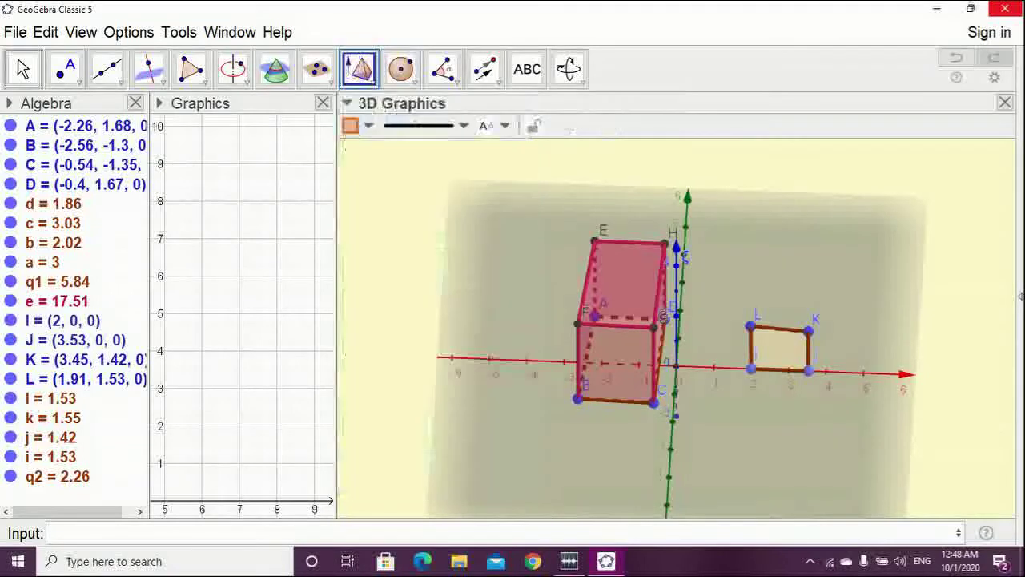
click(441, 190)
click(779, 349)
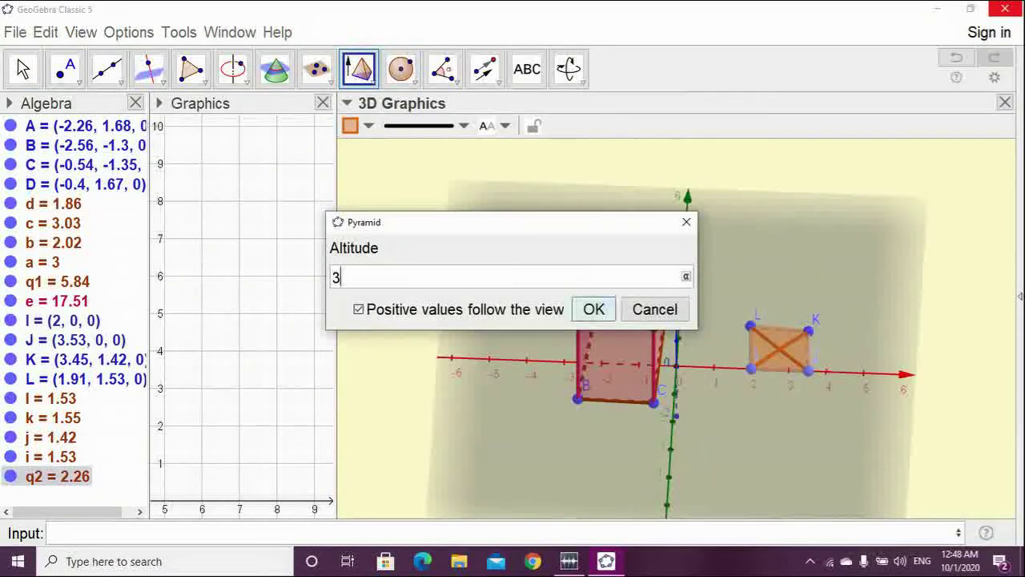
click(594, 309)
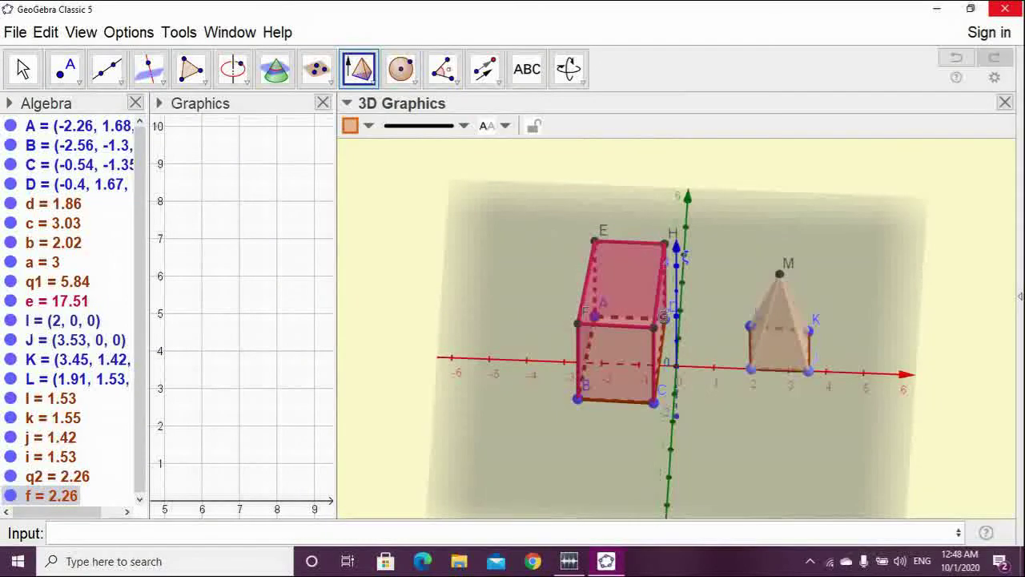
click(23, 69)
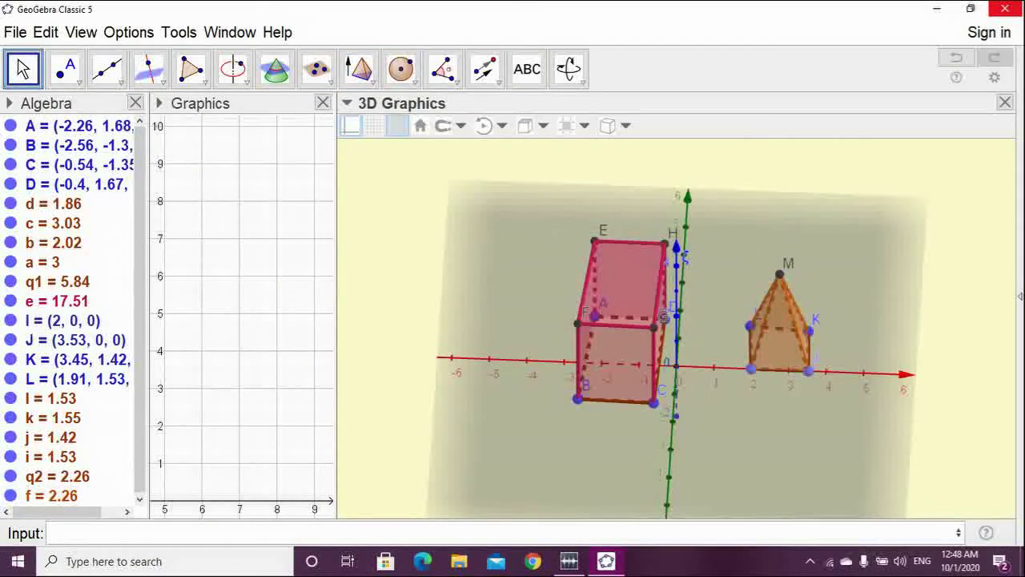
Drag vertex J along the x-axis, then K and L outward, growing the base area to 4.84
drag(809, 371, 834, 371)
drag(825, 437, 753, 428)
drag(712, 455, 865, 476)
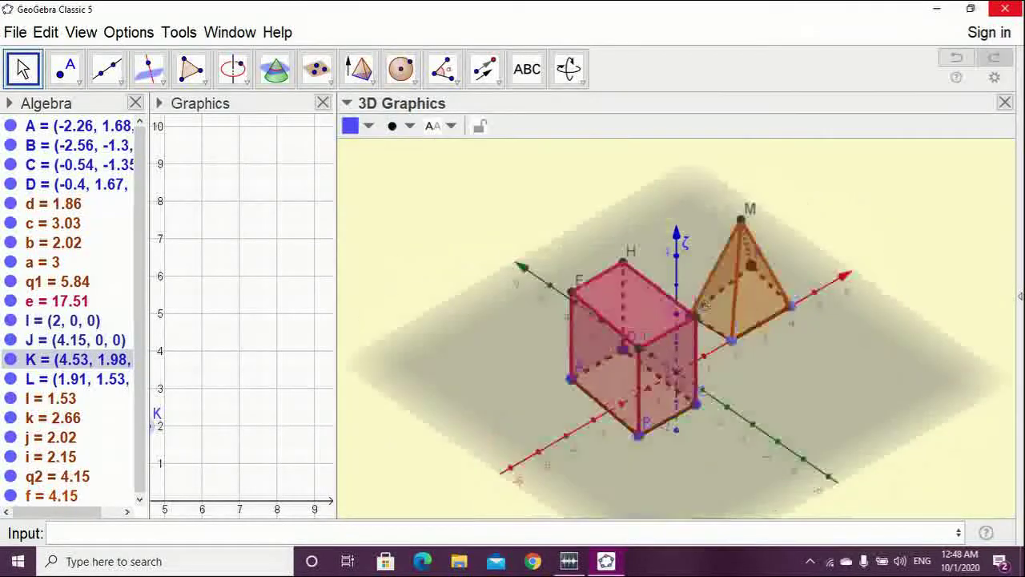
drag(801, 469, 825, 474)
drag(591, 391, 561, 413)
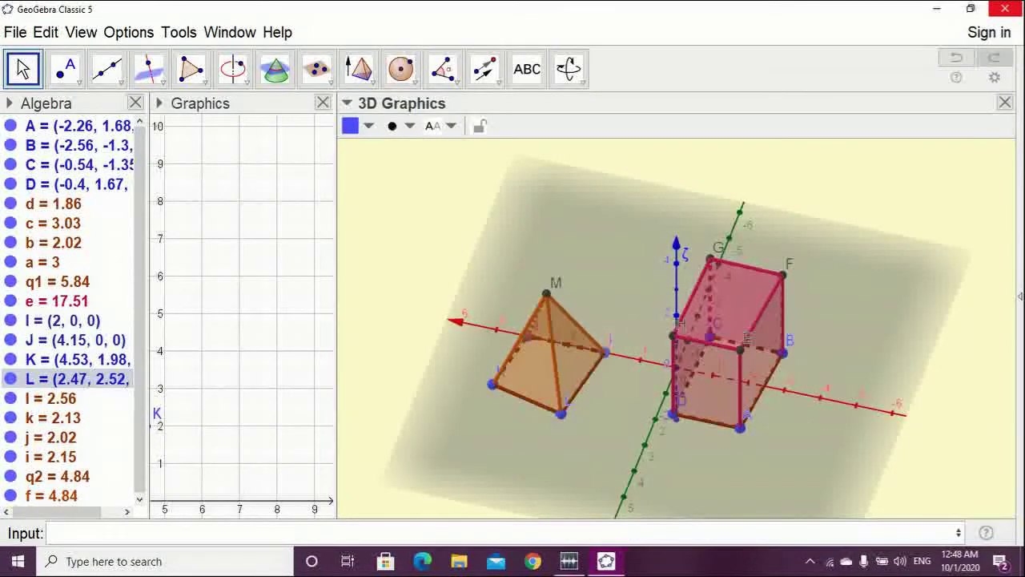
mouse_move(561, 459)
mouse_down()
mouse_move(591, 457)
mouse_move(548, 462)
mouse_up()
Mark centre point N of the pyramid's base with the Midpoint or Center tool
click(485, 69)
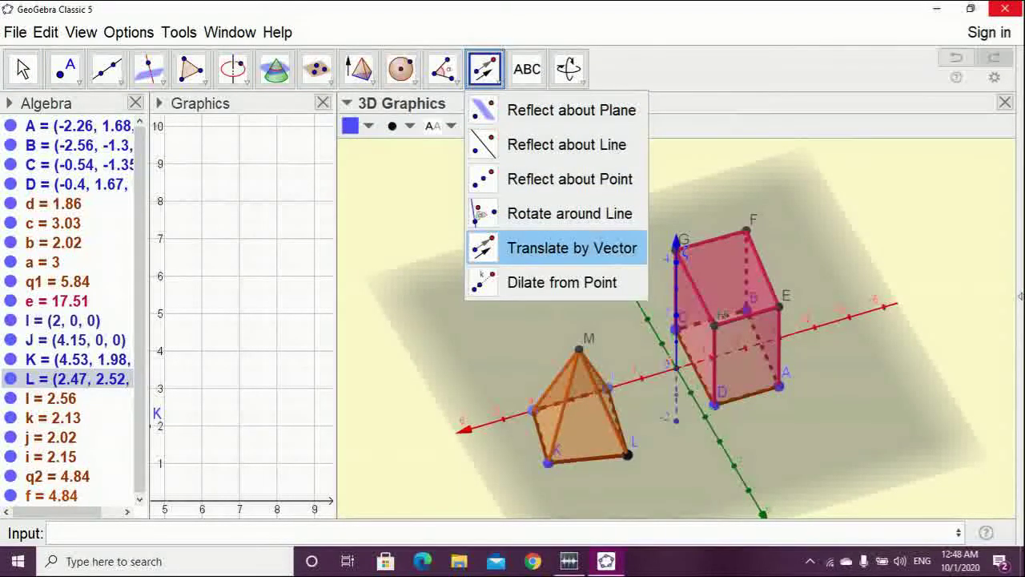
click(572, 247)
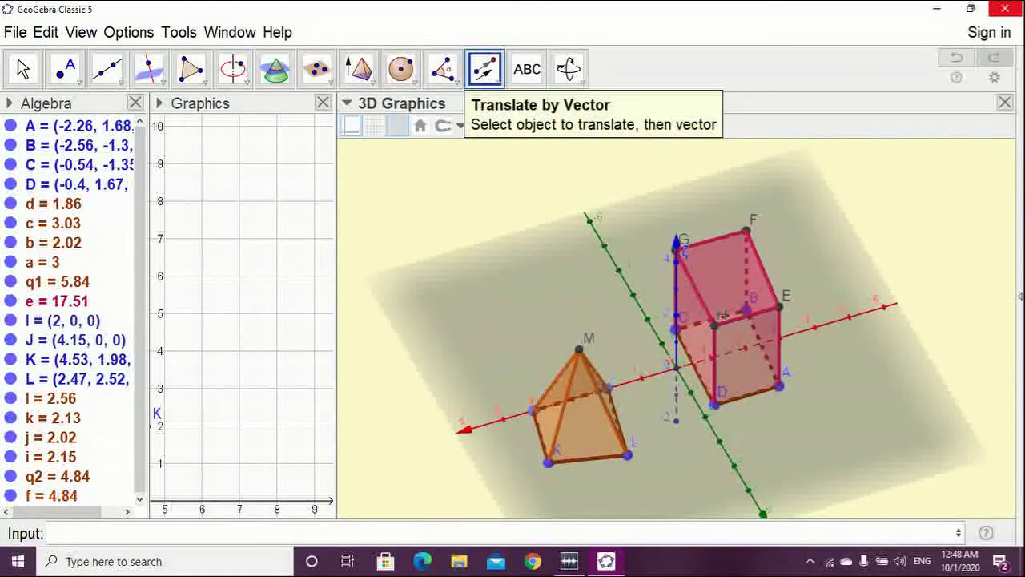
key(Escape)
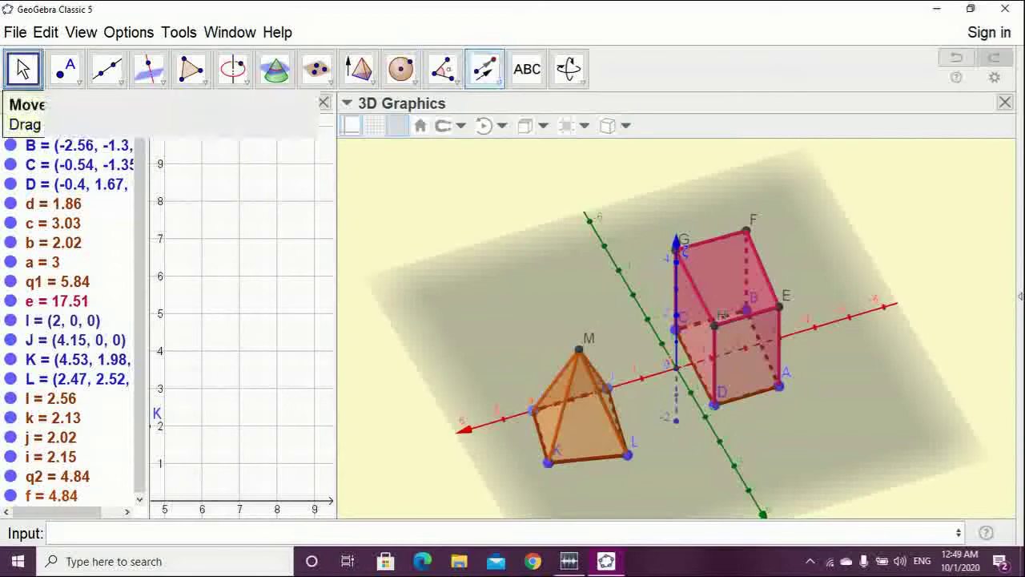
click(65, 69)
click(178, 214)
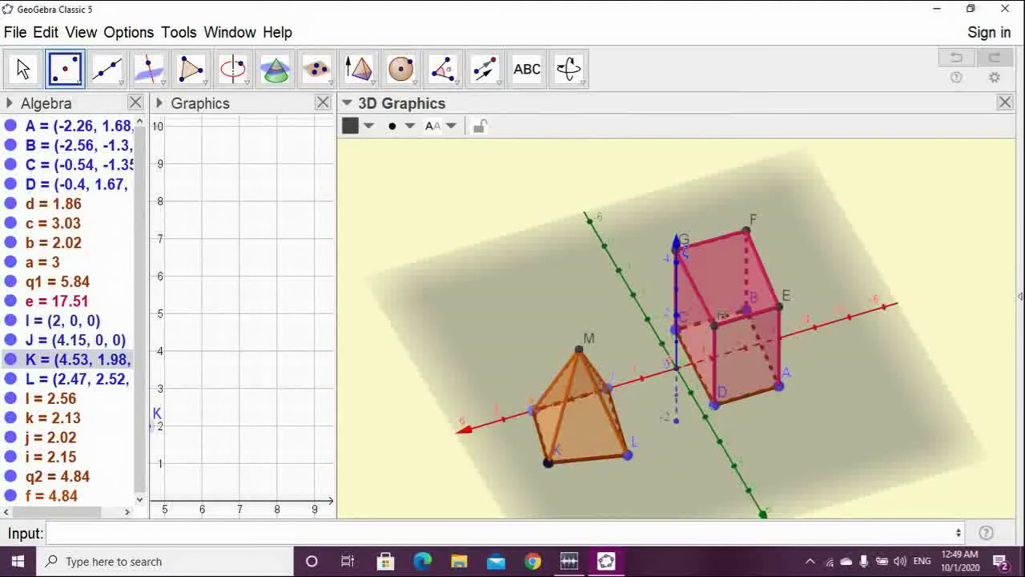
click(150, 426)
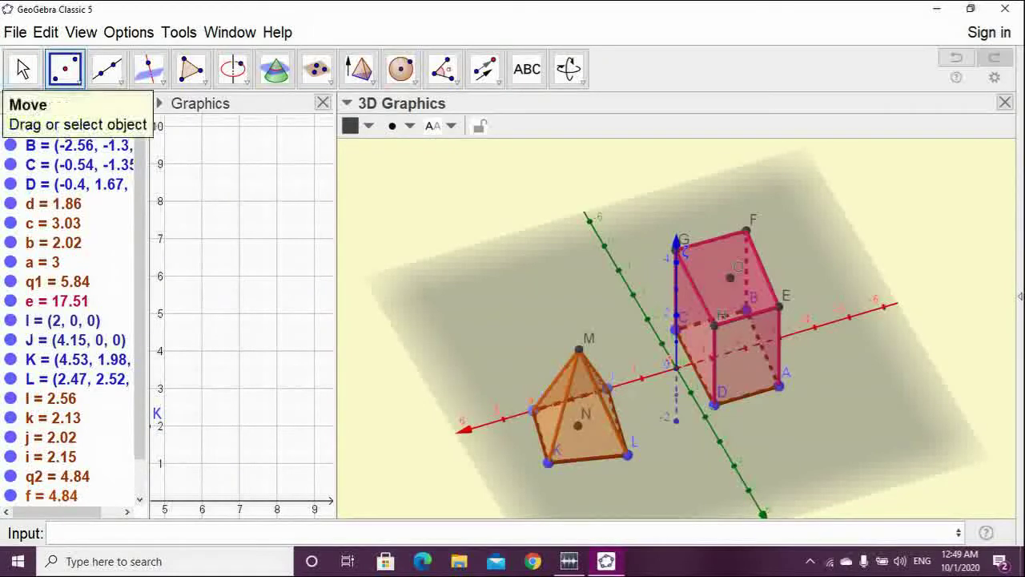
click(23, 69)
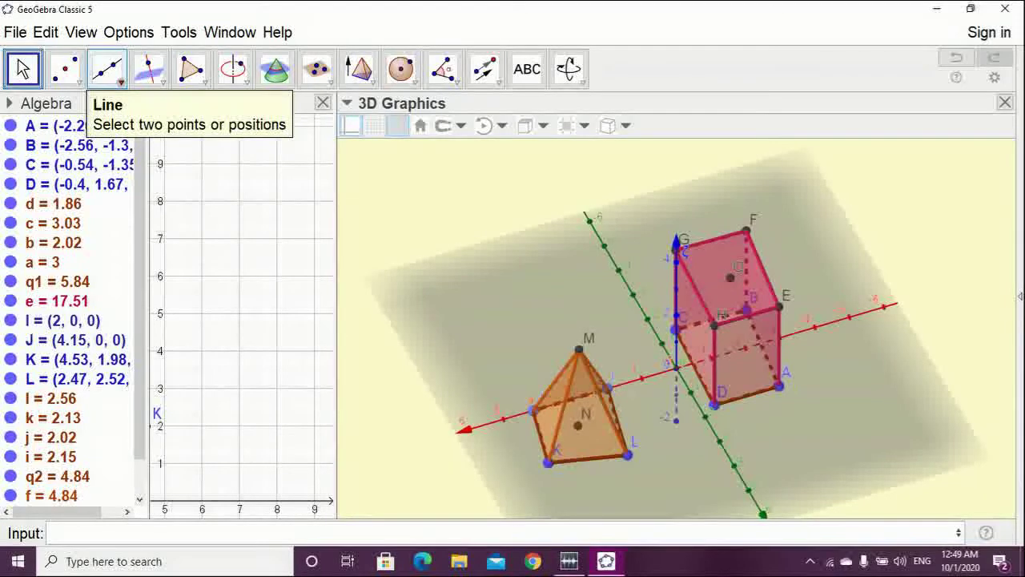
Draw vector u from centre point N to point O inside the prism
click(107, 69)
click(152, 259)
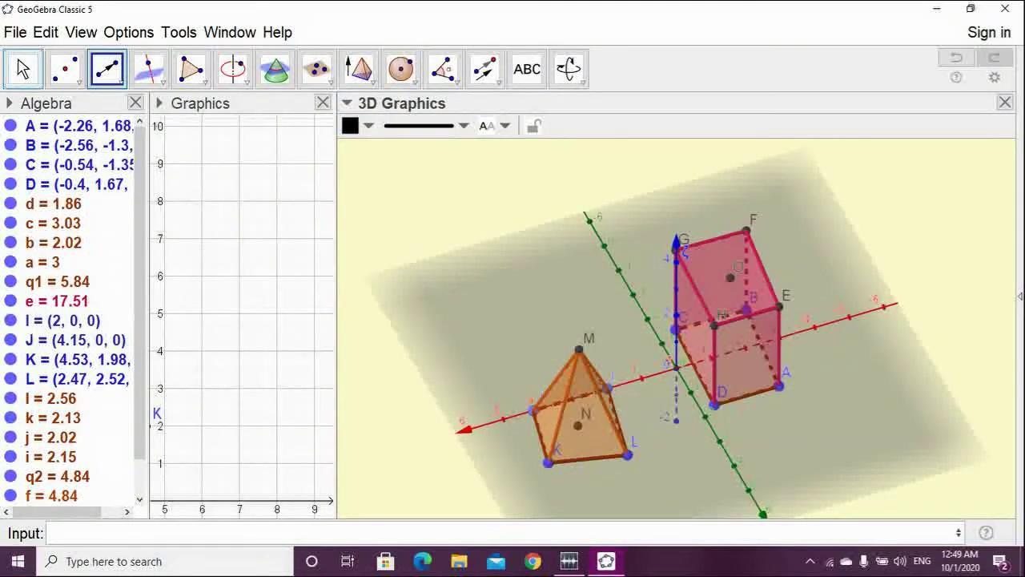
click(579, 425)
click(731, 278)
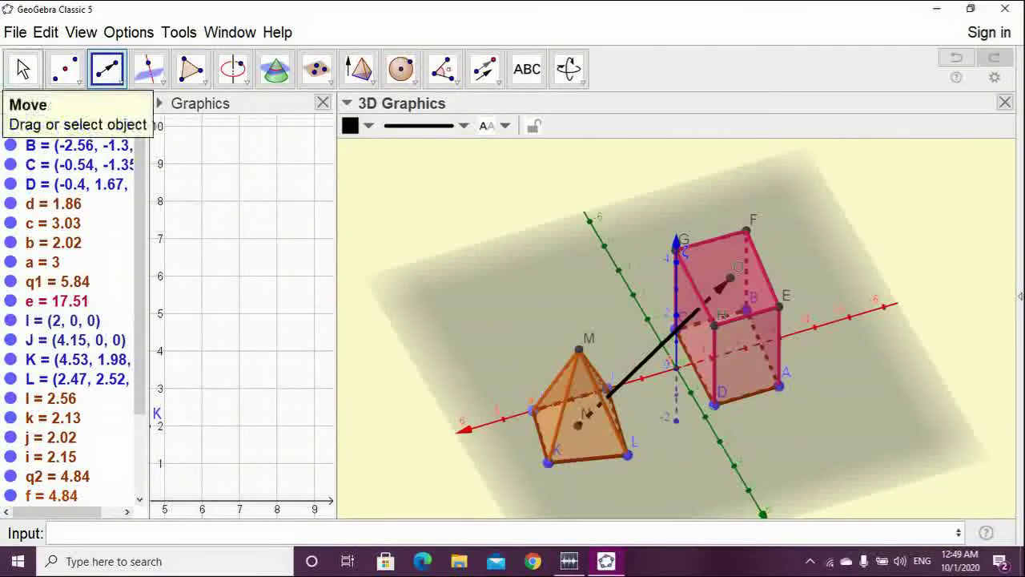
click(22, 68)
Drag pyramid vertices K and L outward, bringing the pyramid volume to 6.91
drag(841, 321, 819, 313)
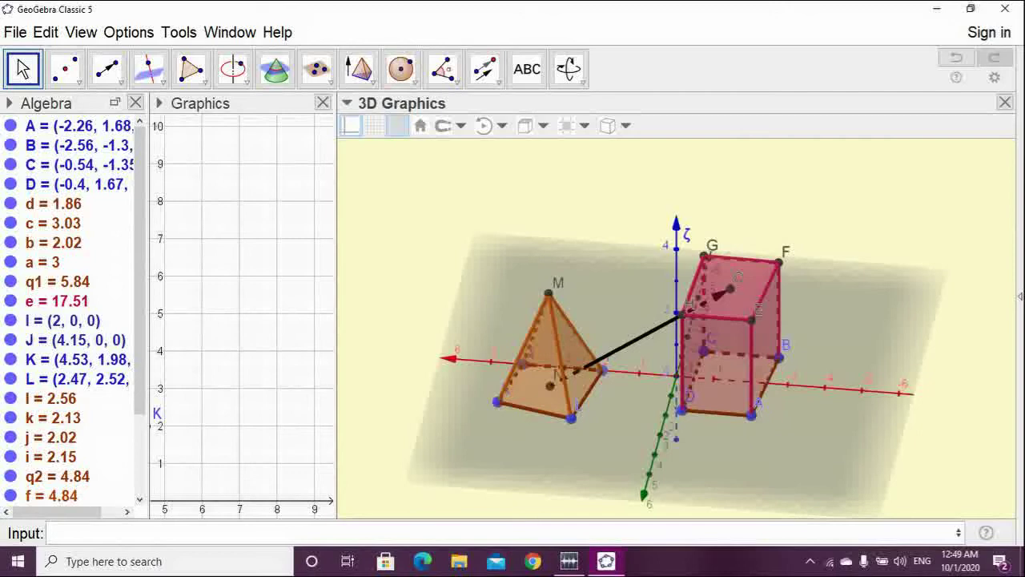
drag(496, 401, 498, 416)
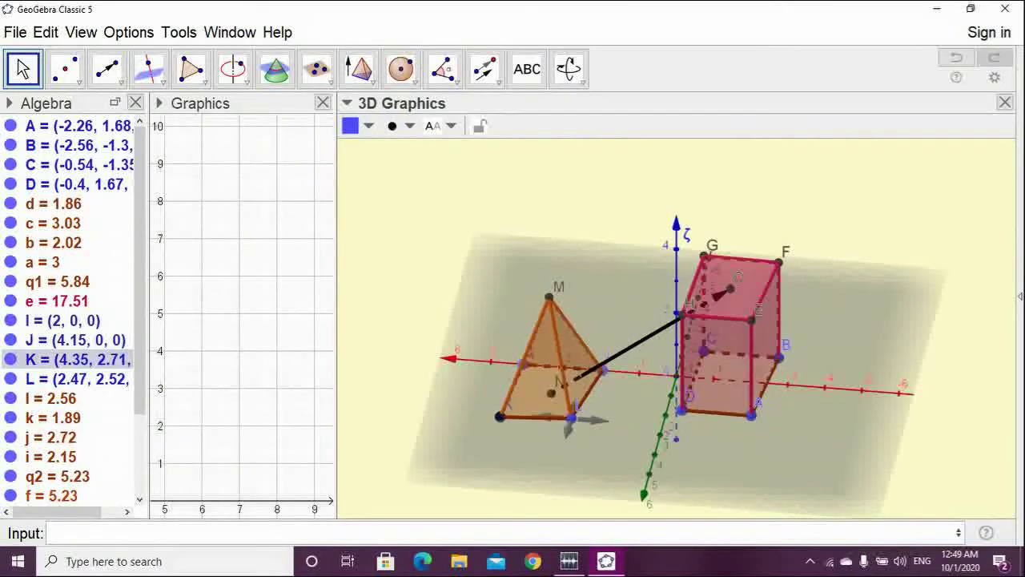
drag(572, 418, 589, 426)
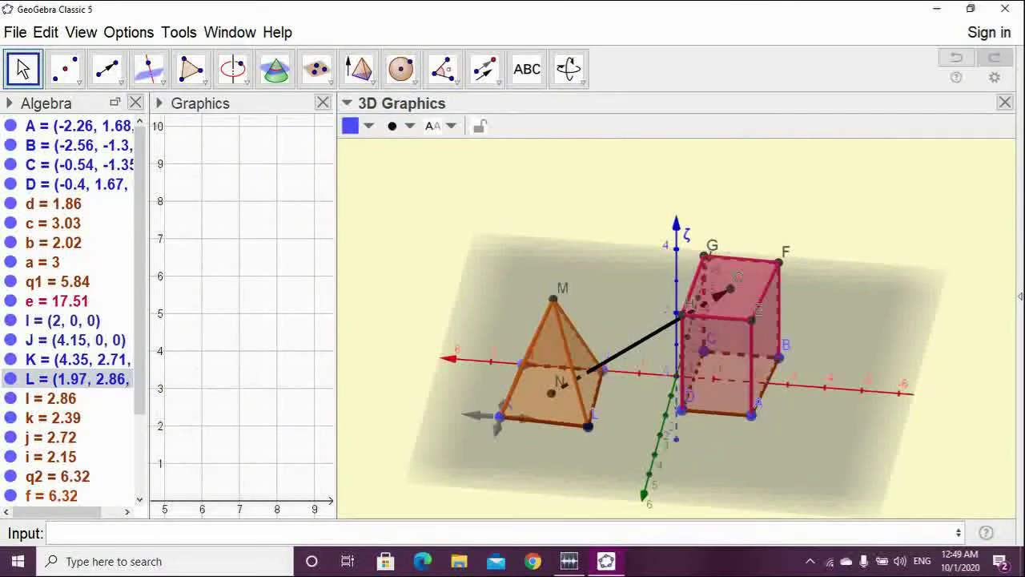
drag(500, 416, 498, 428)
click(588, 426)
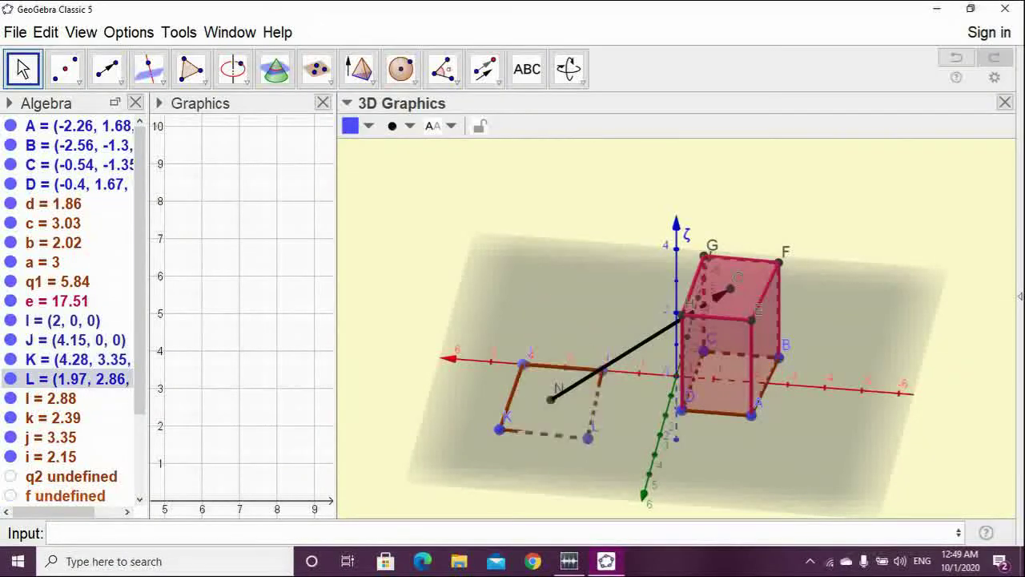
drag(589, 426, 610, 428)
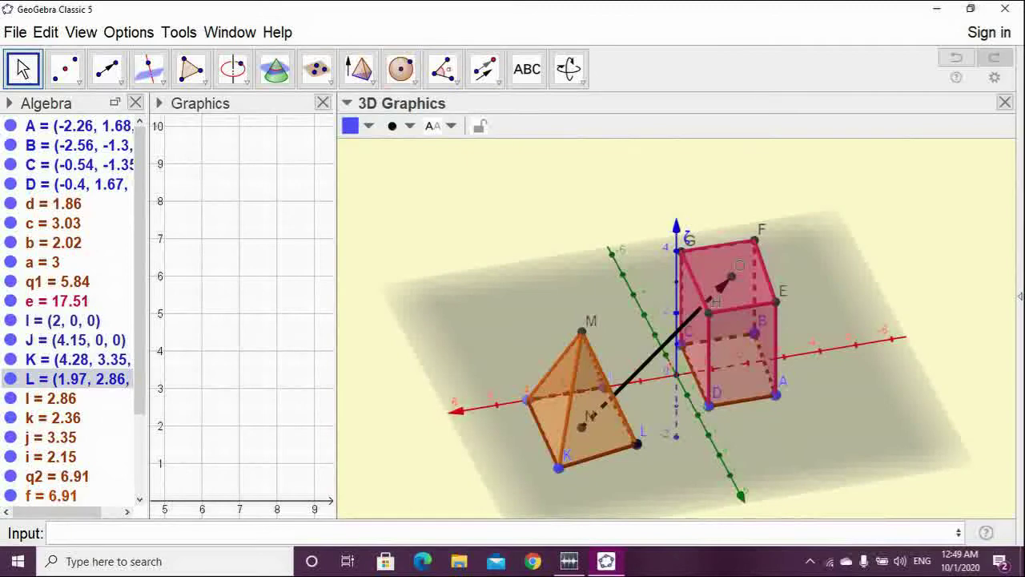
Remove the stray point P created while starting the Translate by Vector tool
click(484, 69)
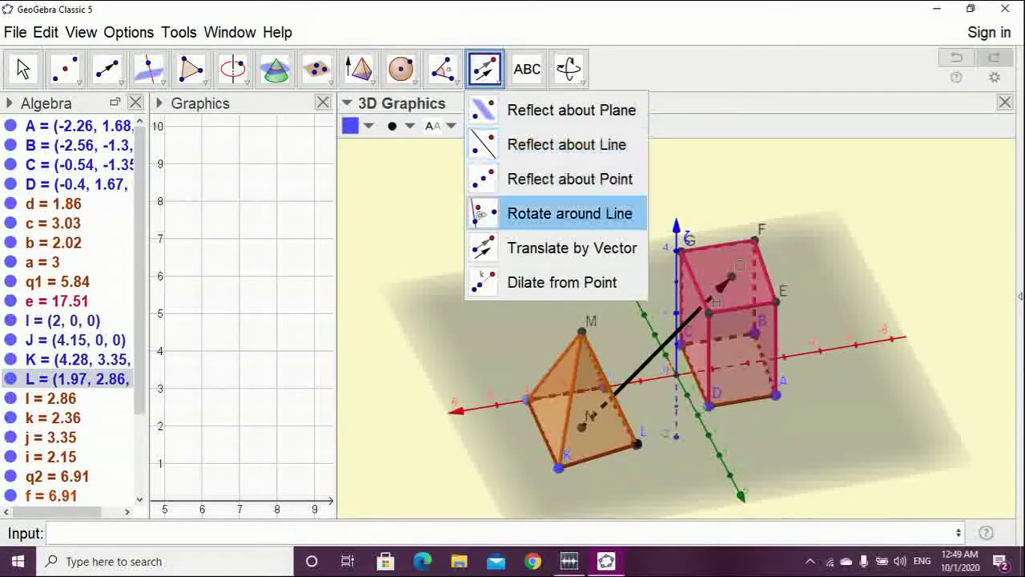
click(560, 243)
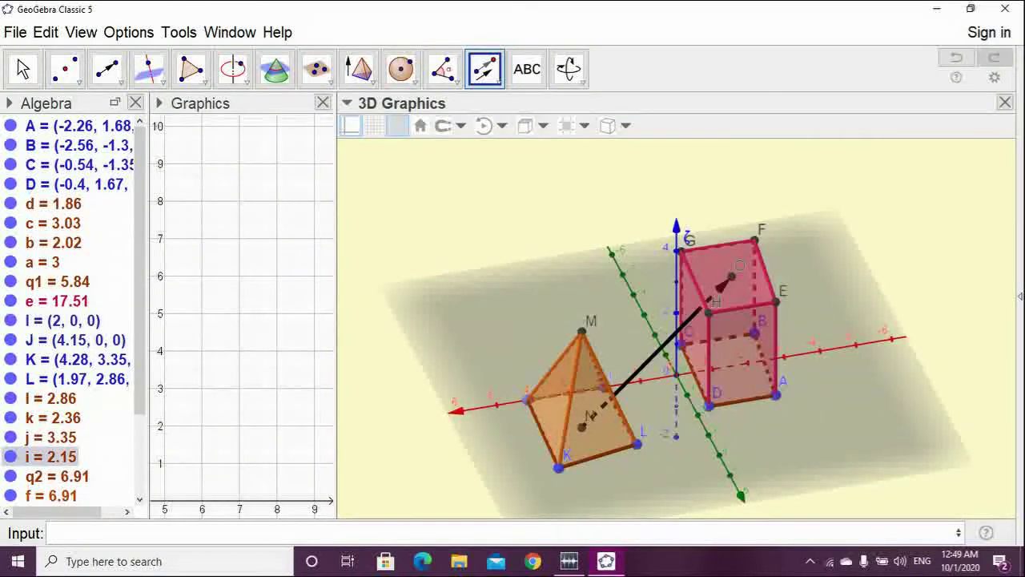
scroll(80, 321, down, 3)
click(193, 389)
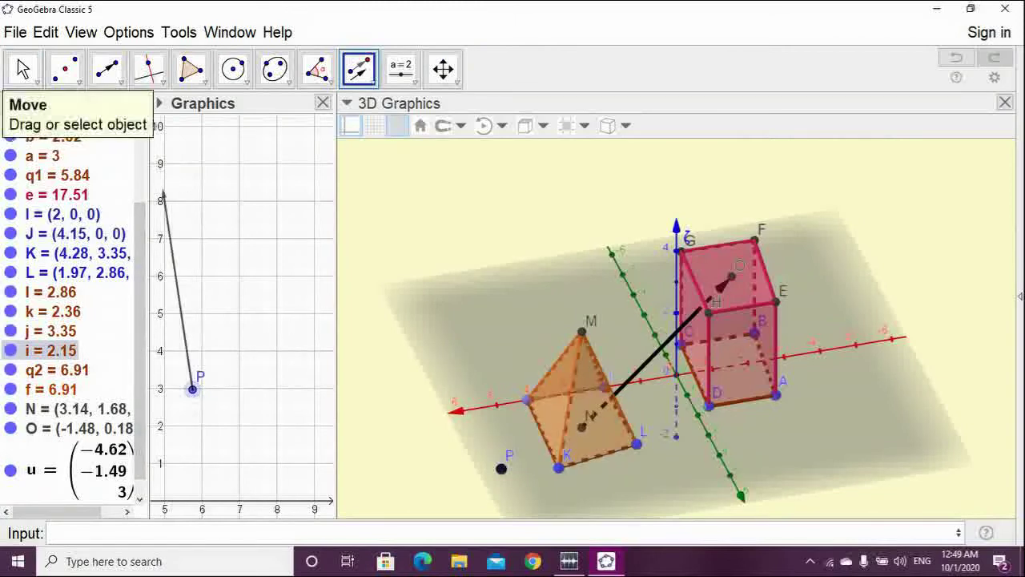
click(23, 69)
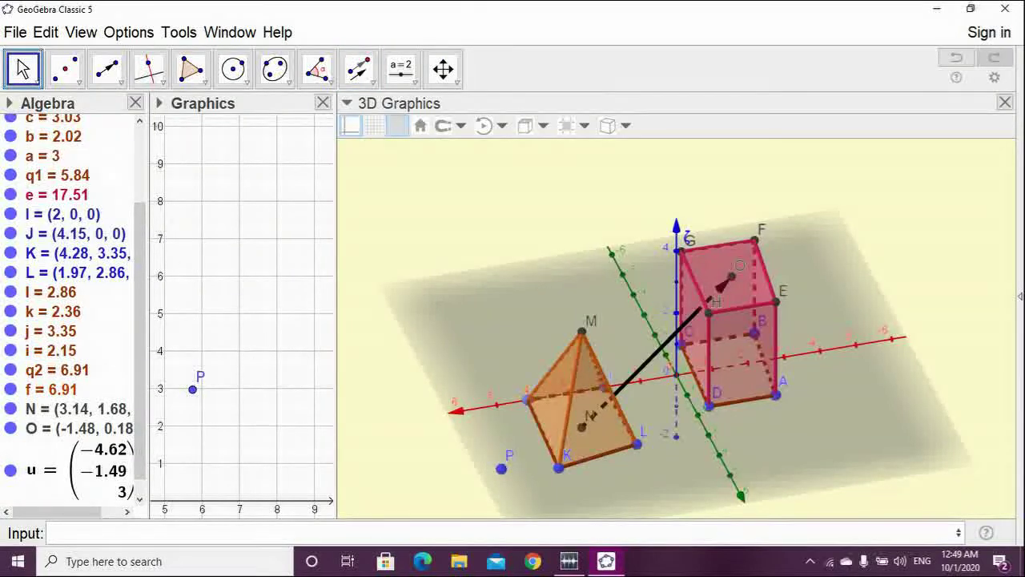
right_click(501, 468)
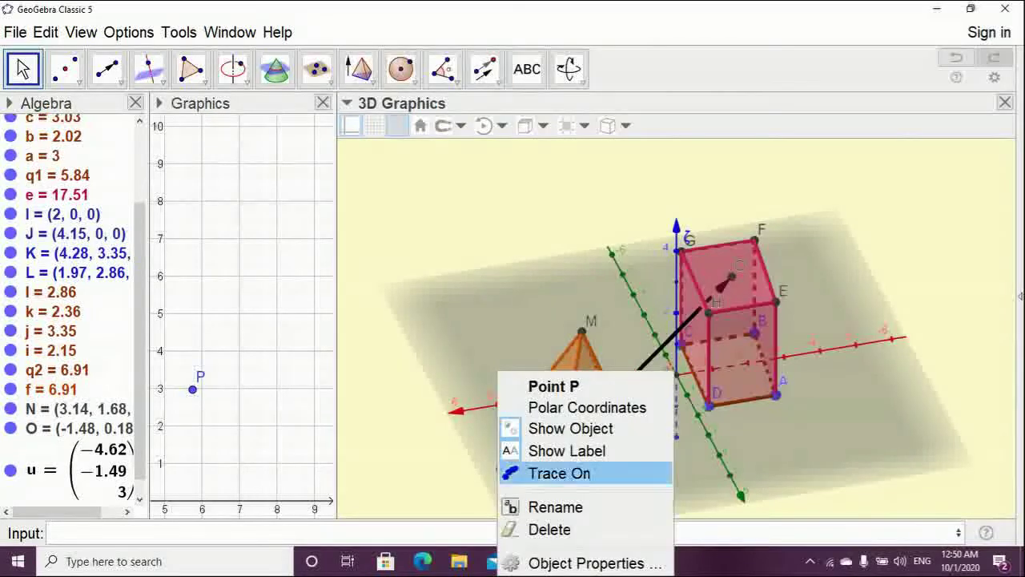
click(550, 529)
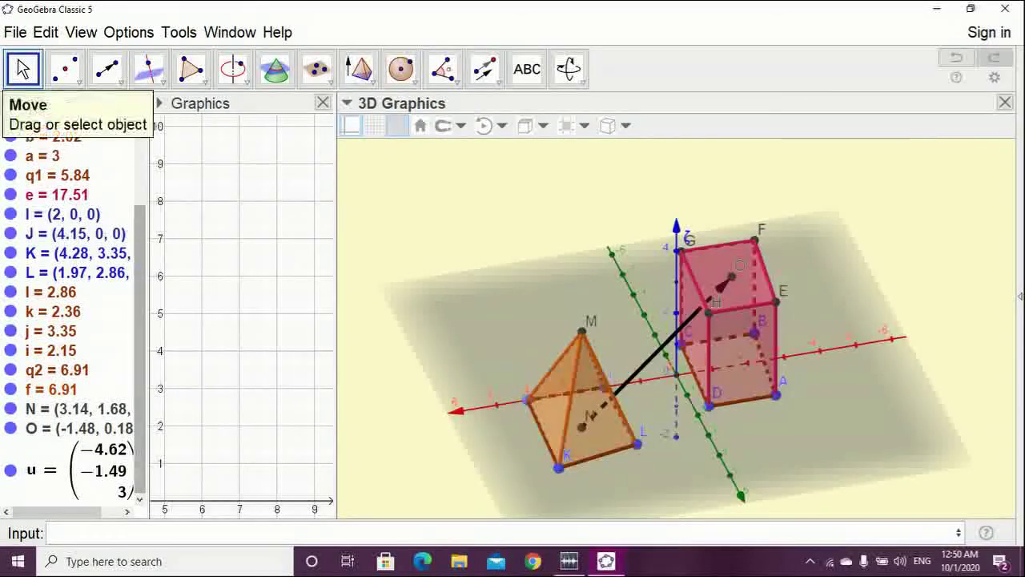
Translate pyramid f by vector u so its copy caps the red prism
click(486, 69)
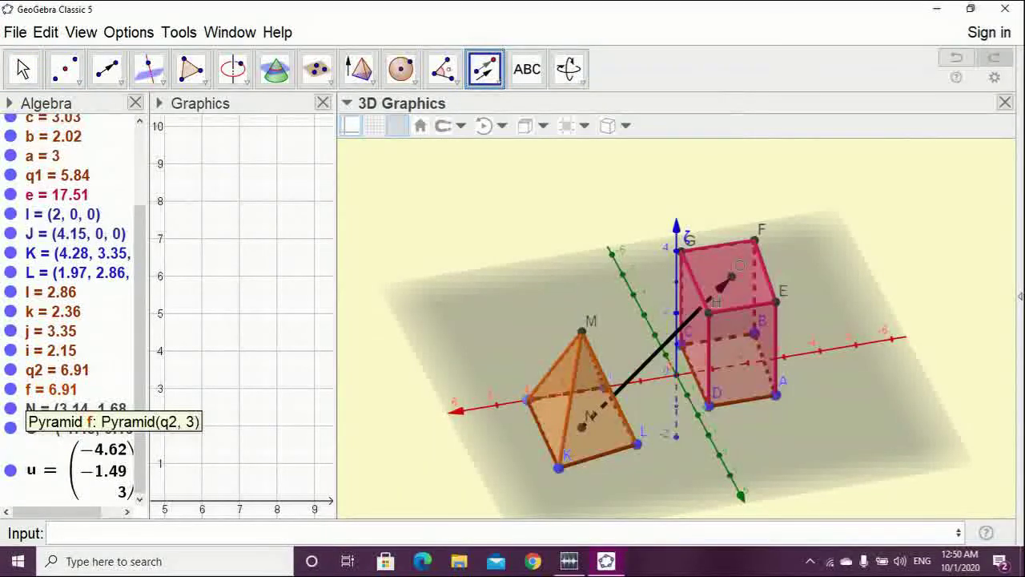
click(51, 390)
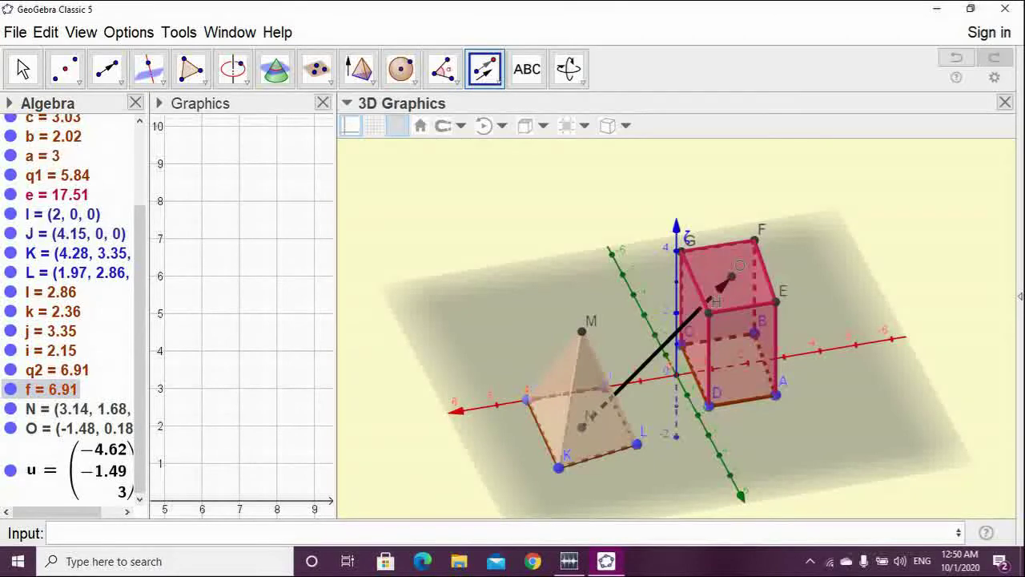
click(50, 470)
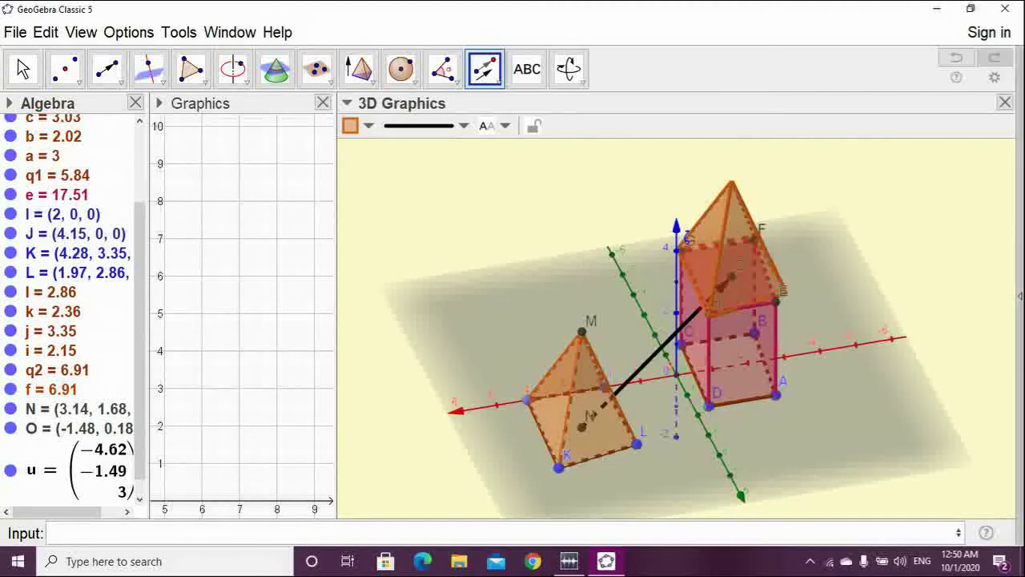
click(23, 68)
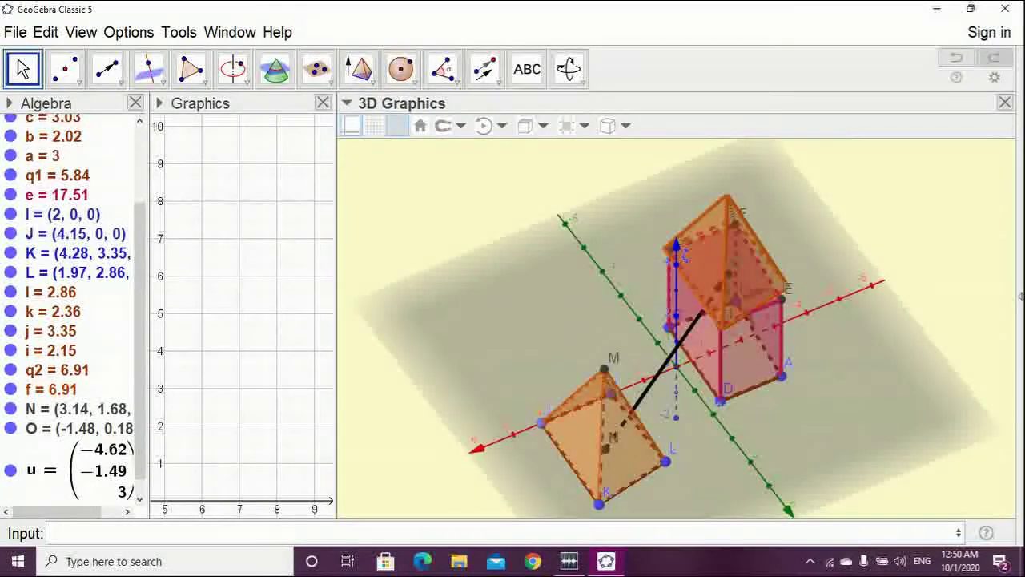
Drag base vertices L, I, J and K to reshape IJKL while the roof copy follows
click(729, 274)
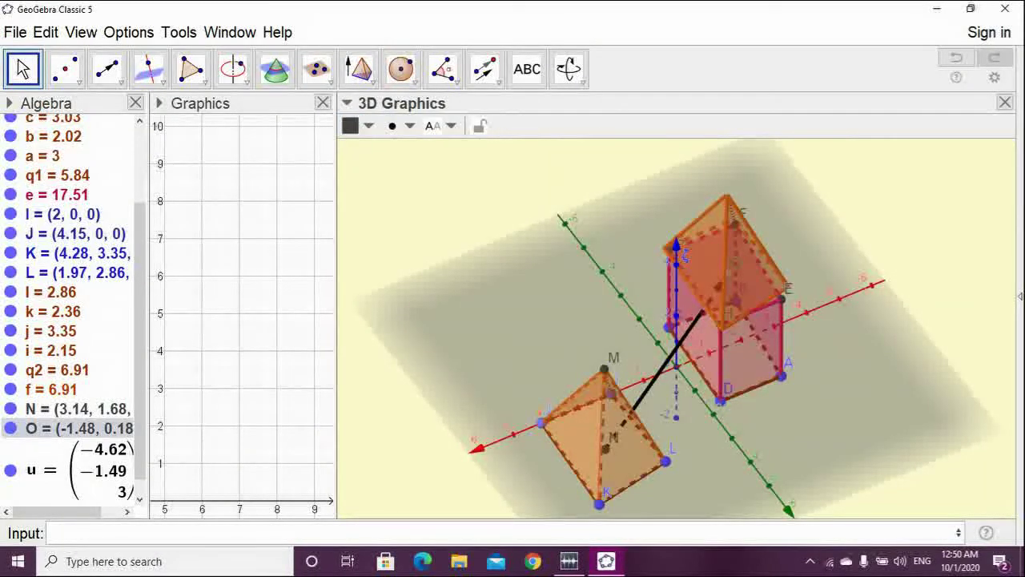
drag(665, 461, 658, 483)
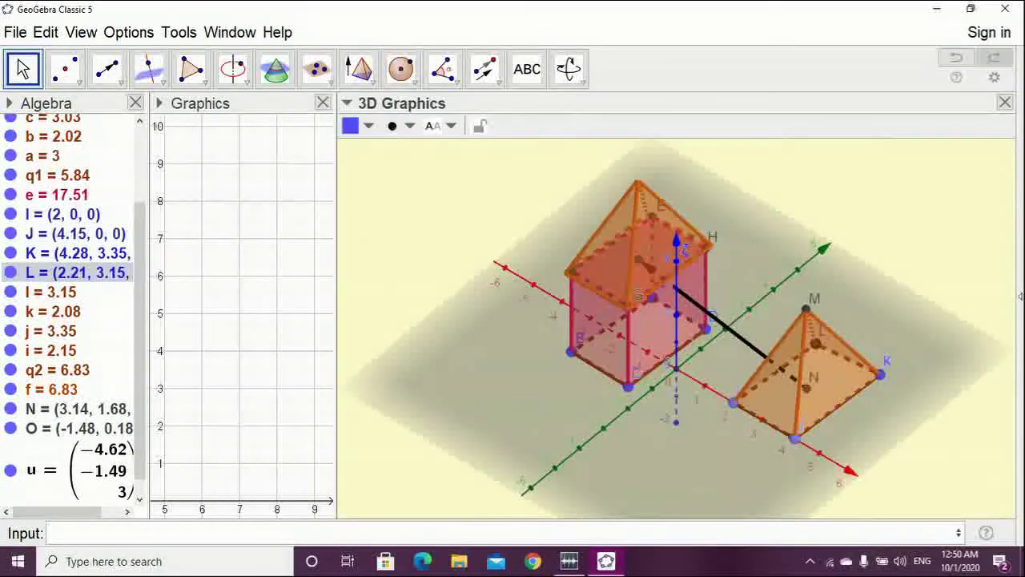
drag(734, 403, 738, 406)
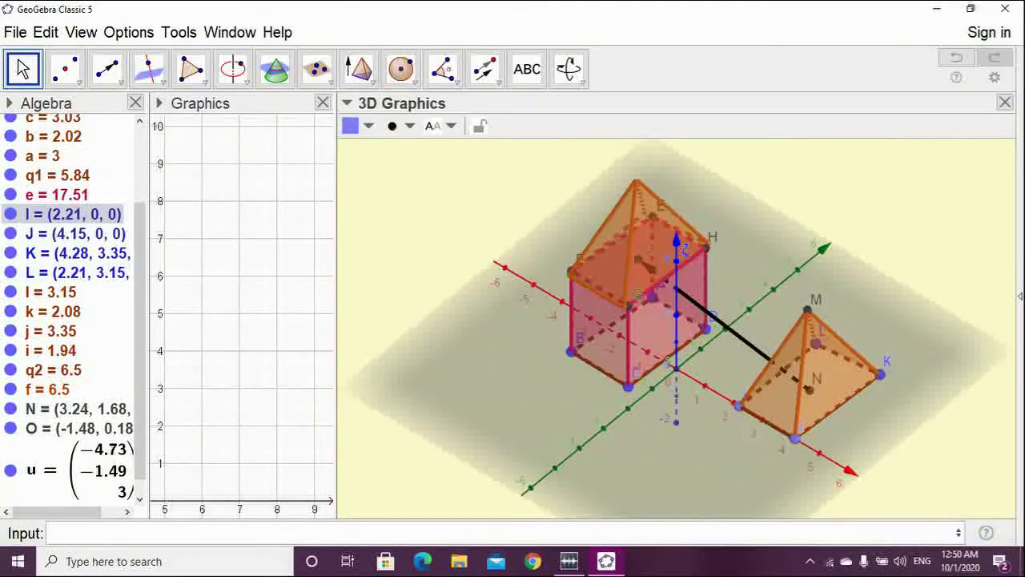
drag(794, 438, 798, 440)
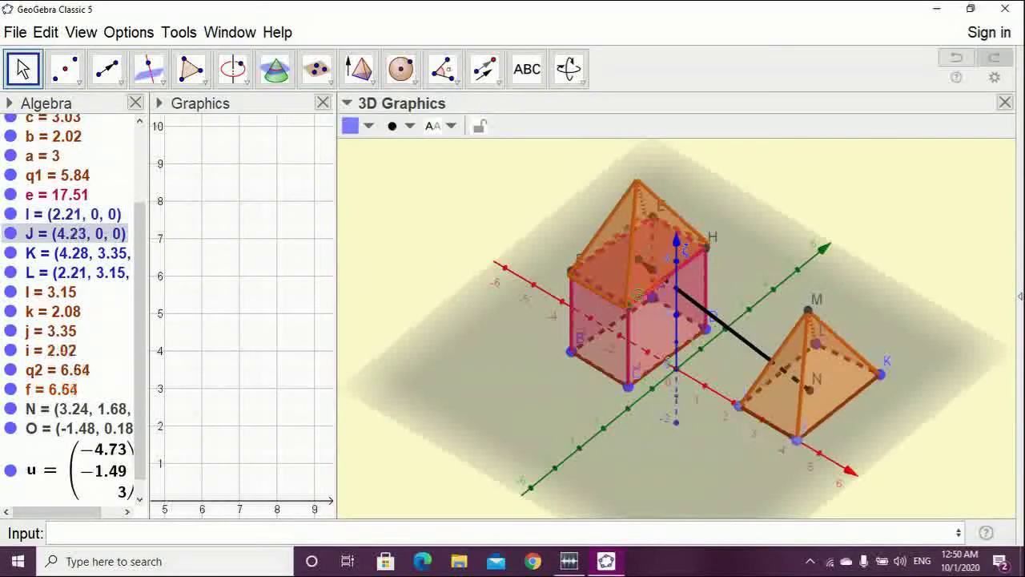
drag(881, 373, 875, 386)
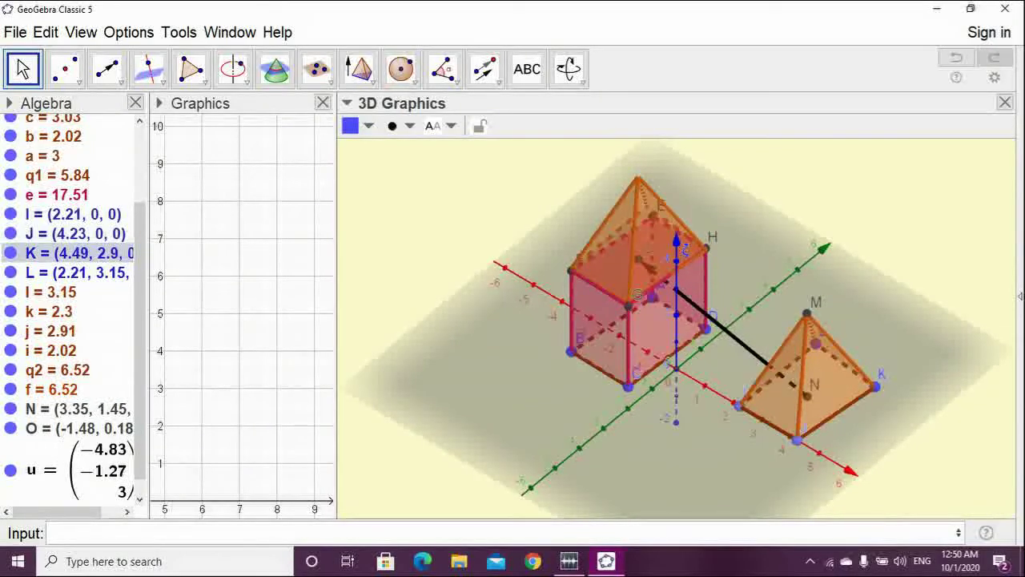
drag(889, 441, 788, 434)
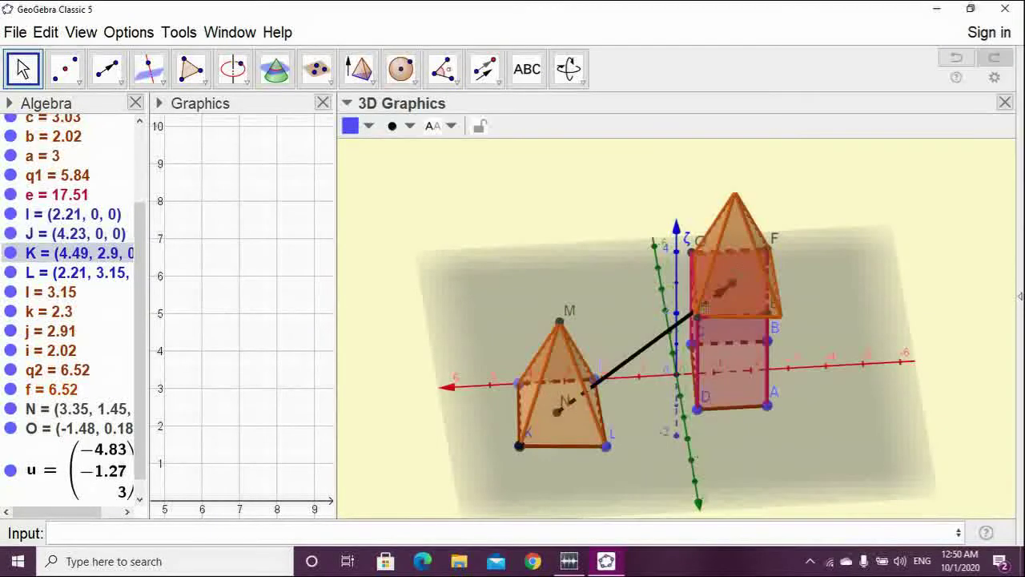
drag(607, 446, 593, 446)
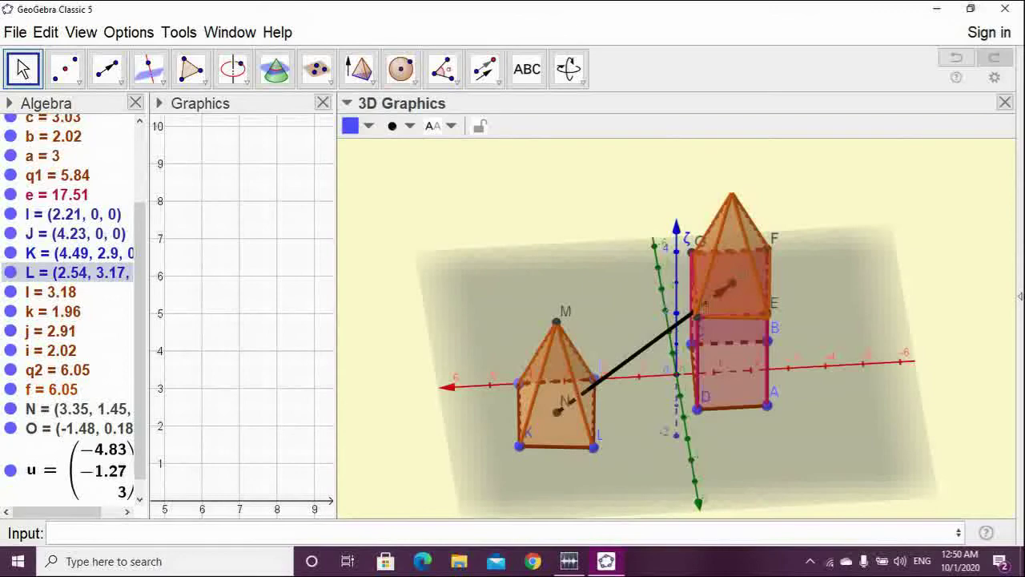
drag(728, 331, 640, 364)
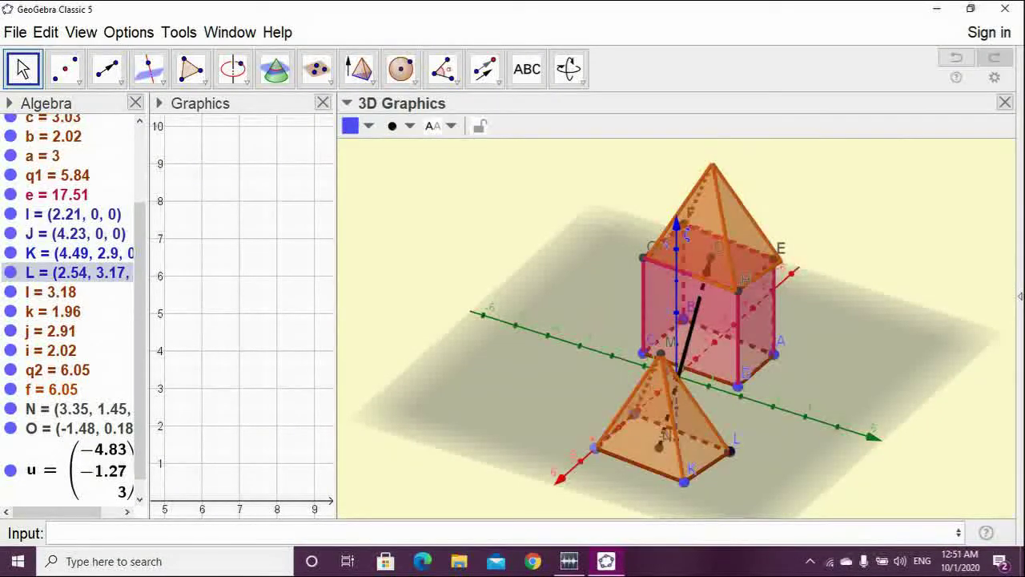
drag(513, 384, 940, 374)
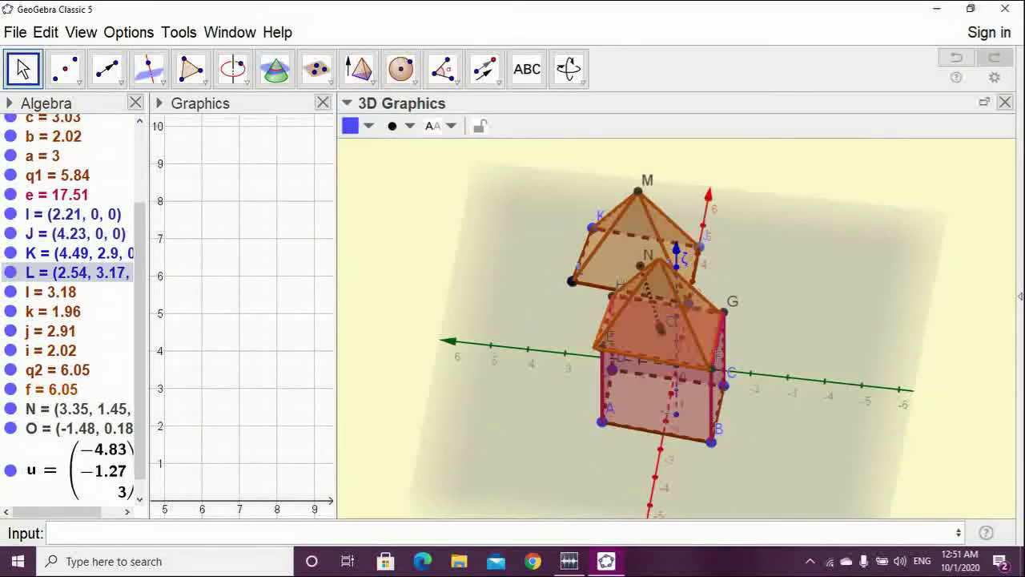
Create nets for the top pyramid and the prism with the Net tool
click(359, 68)
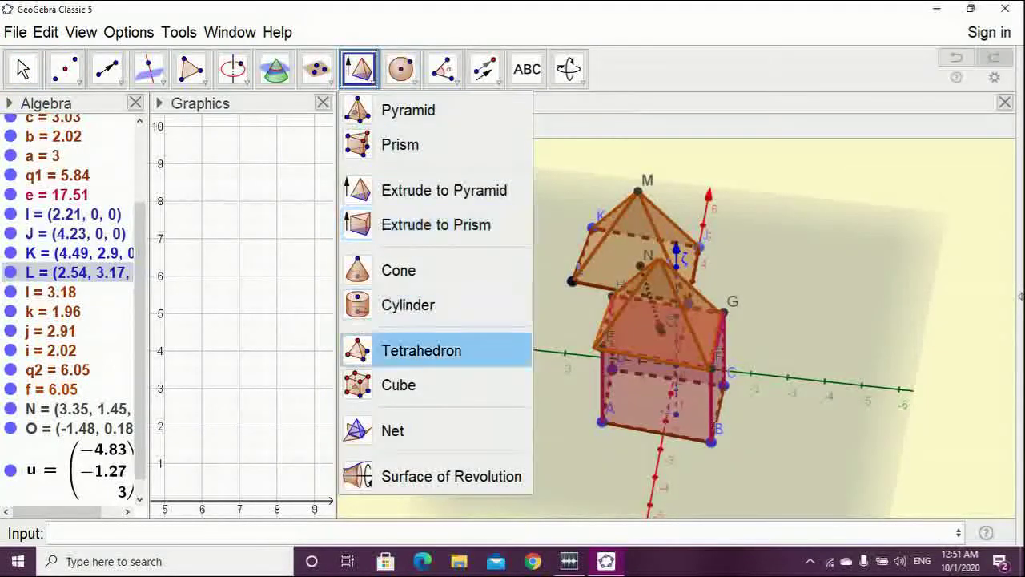
click(392, 430)
click(657, 320)
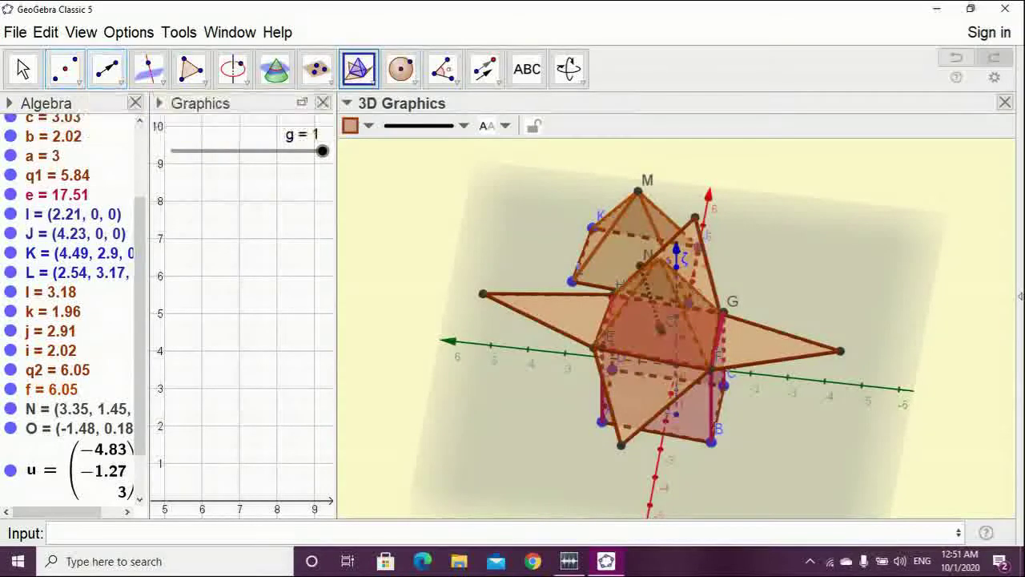
click(358, 69)
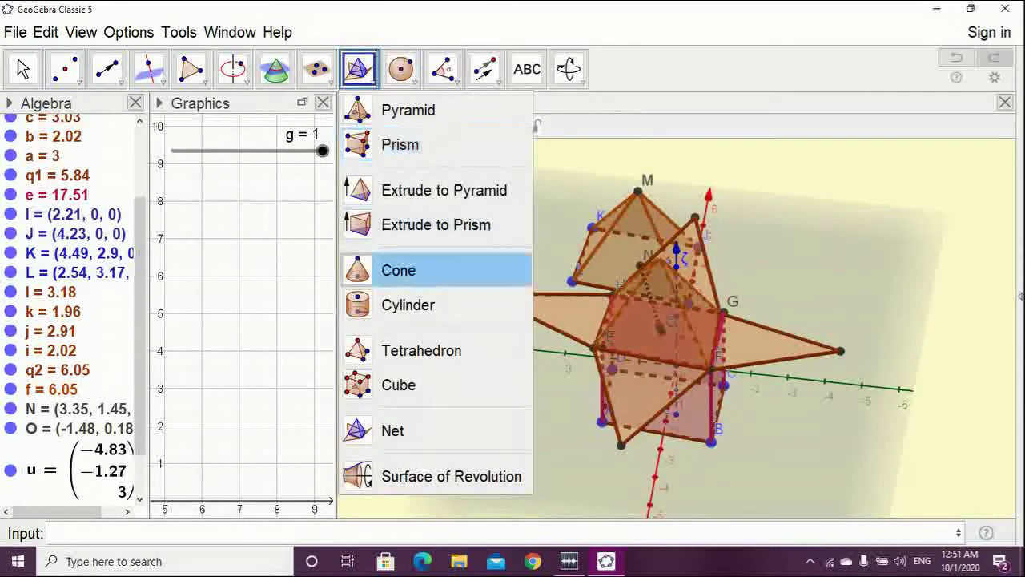
click(392, 430)
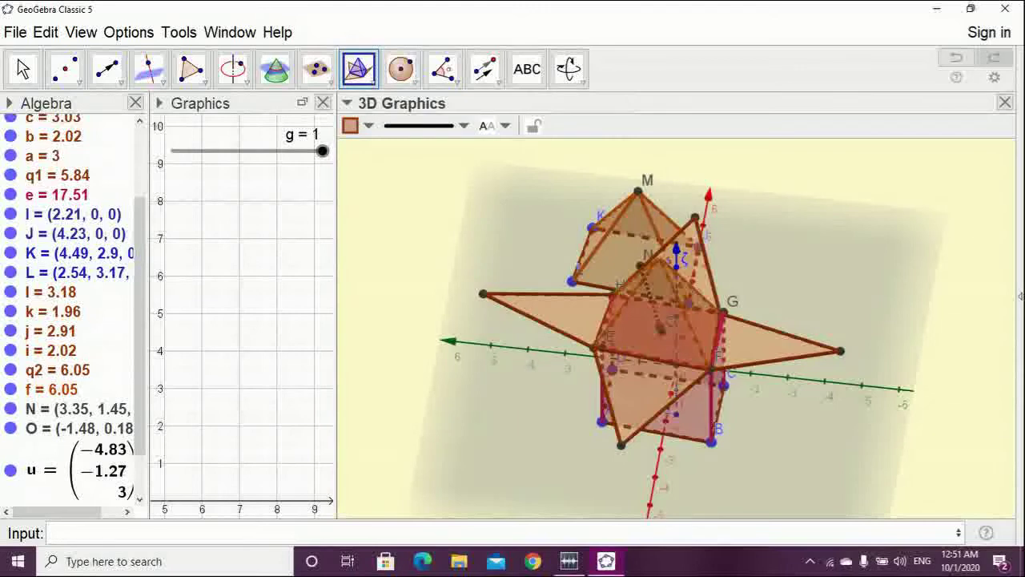
click(692, 415)
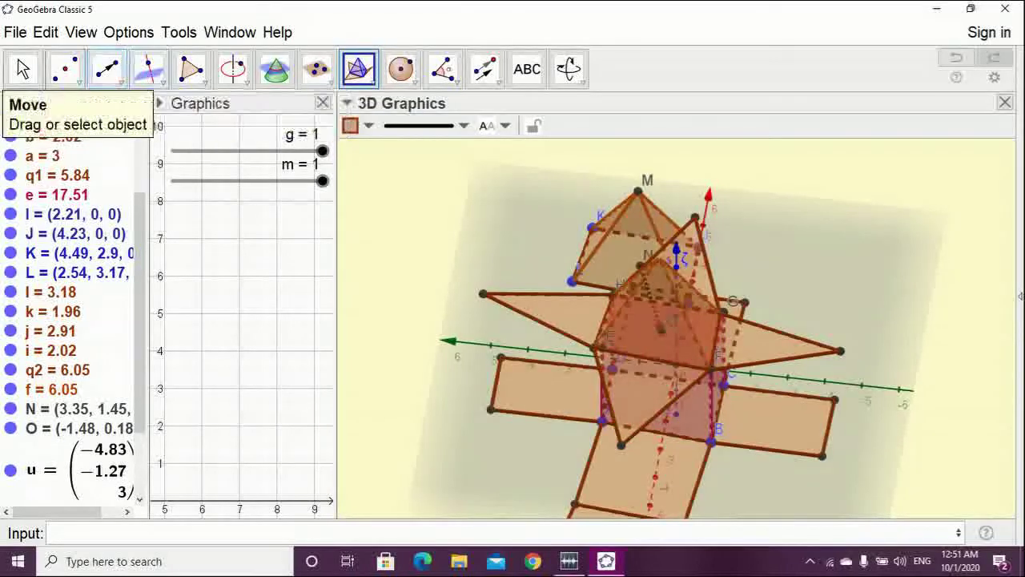
click(23, 69)
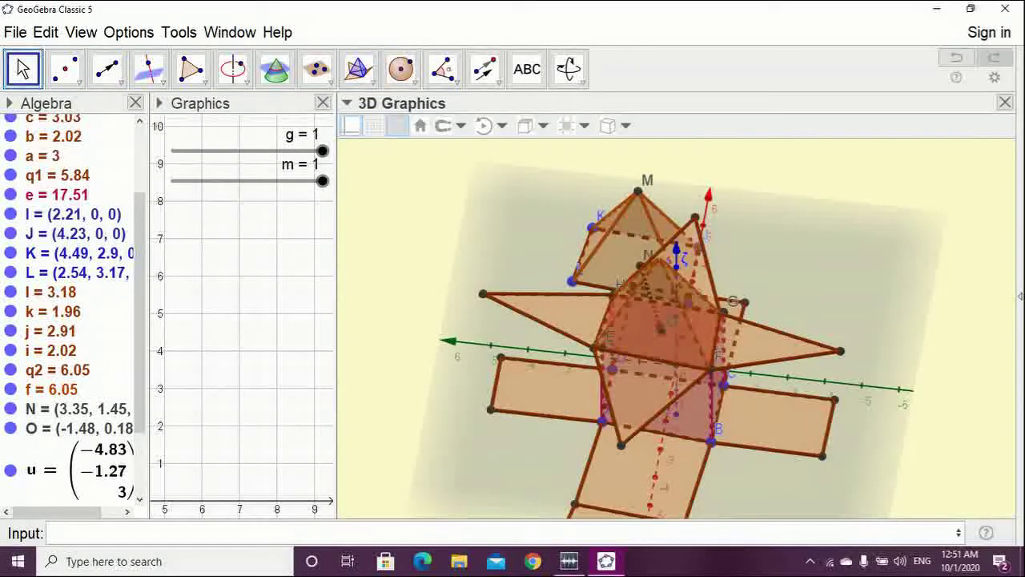
Fold and refold the nets using sliders g and m, leaving m at 1, then select all
drag(336, 296, 427, 296)
drag(817, 384, 741, 373)
drag(725, 303, 732, 302)
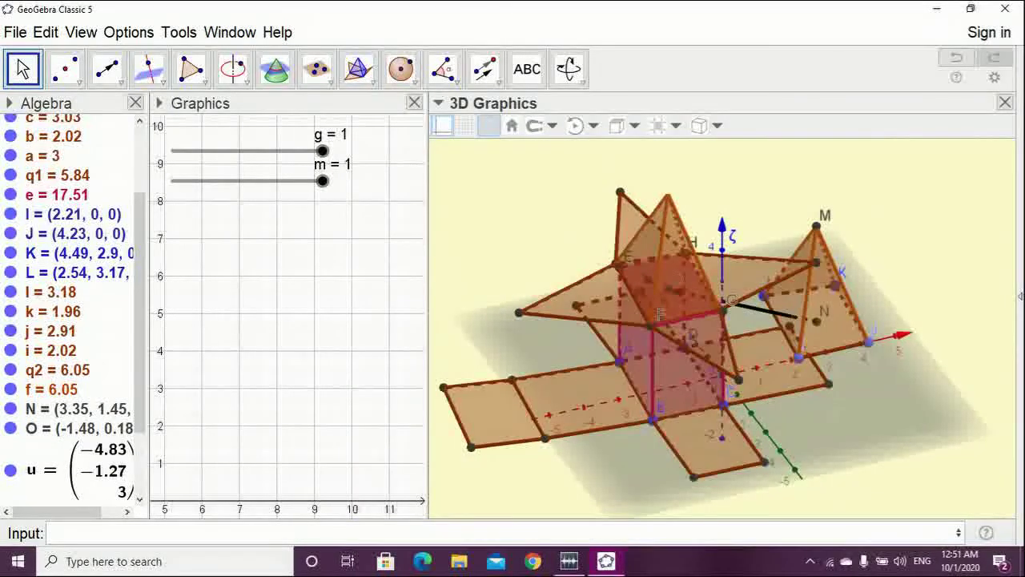
drag(322, 180, 173, 180)
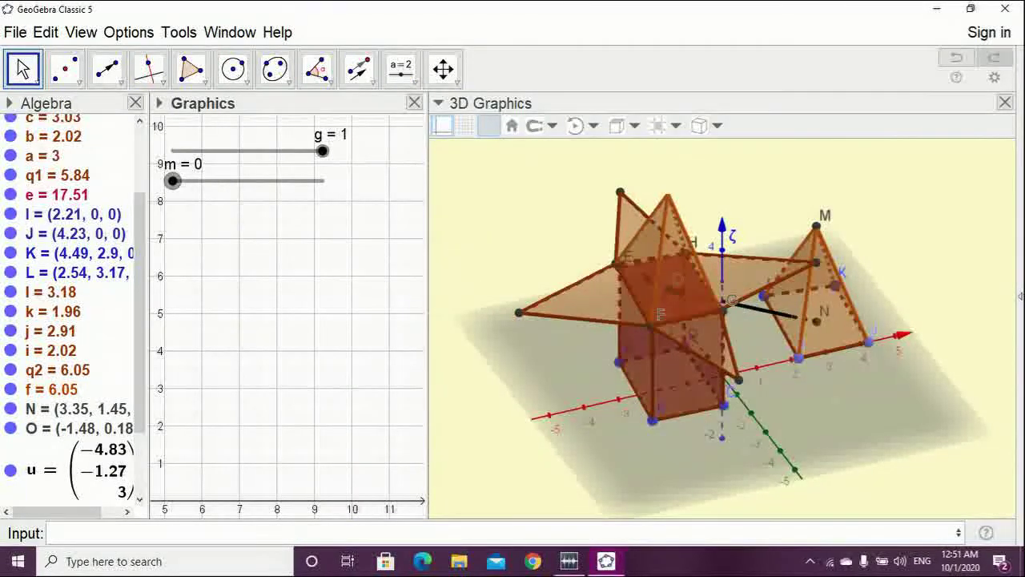
mouse_move(322, 151)
mouse_down()
mouse_move(173, 151)
mouse_move(318, 151)
mouse_up()
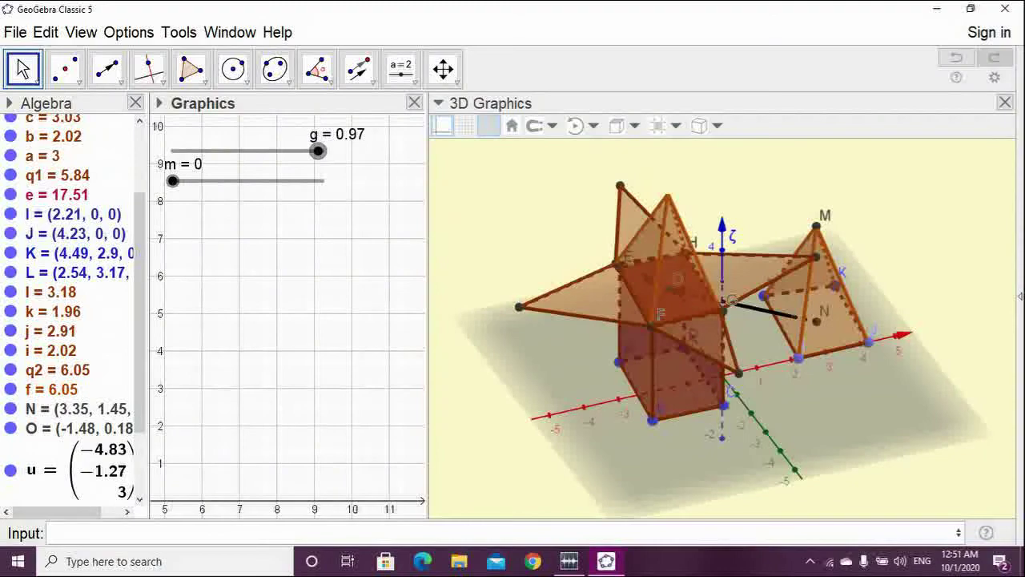
drag(173, 181, 322, 180)
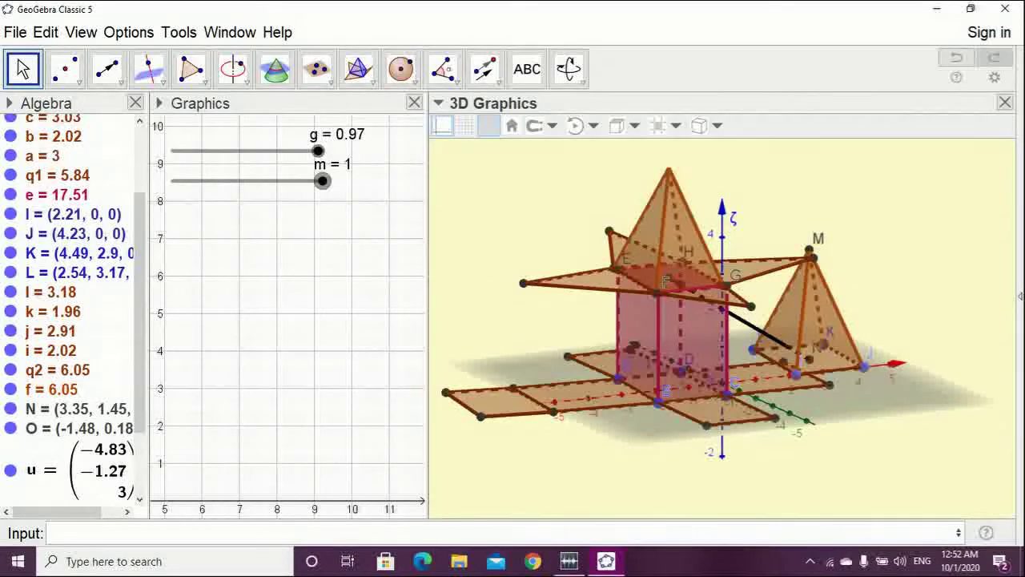
mouse_move(323, 181)
mouse_down()
mouse_move(257, 181)
mouse_move(323, 181)
mouse_up()
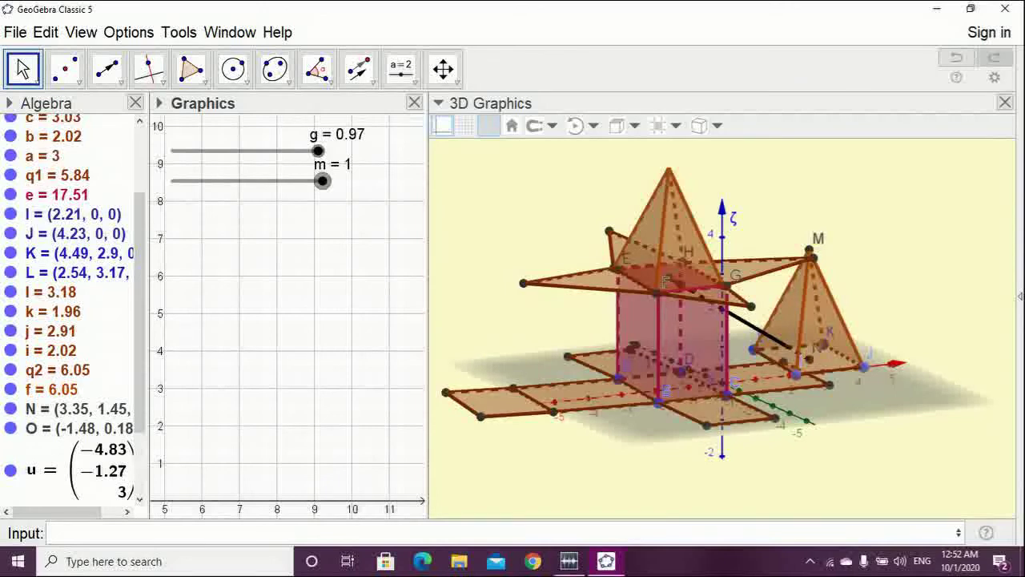
key(ctrl+a)
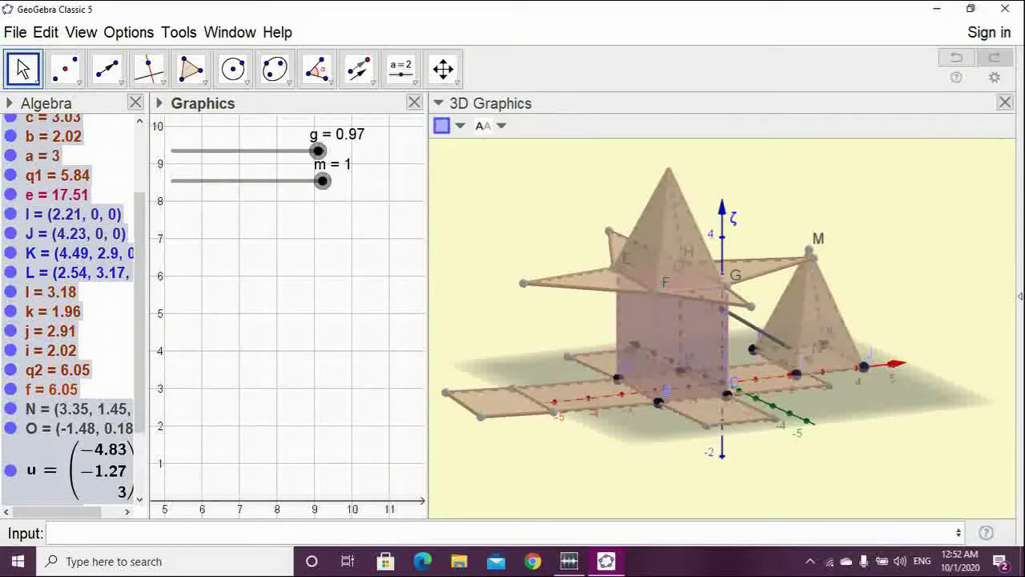
Delete every object in the construction
key(Delete)
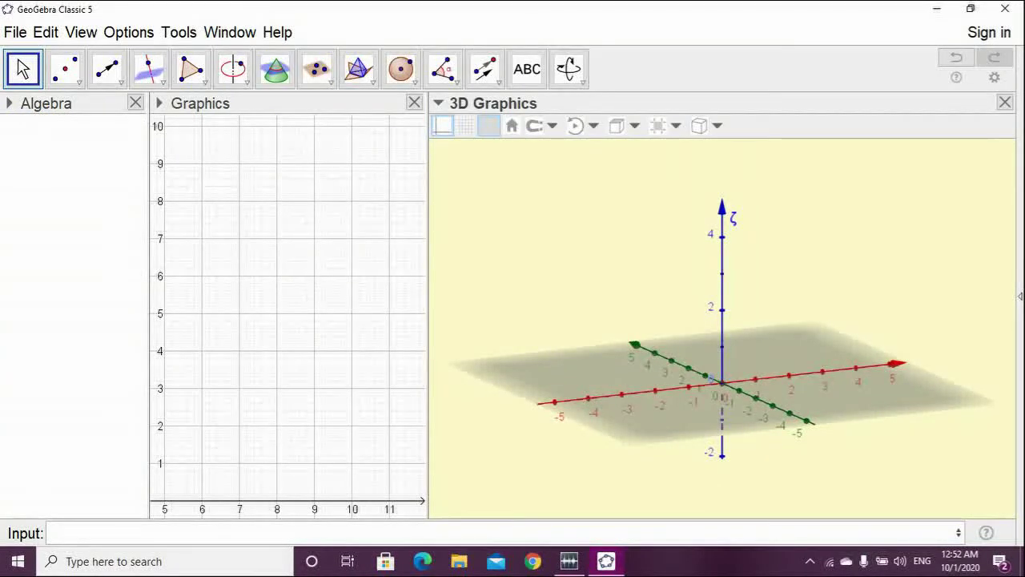
click(485, 69)
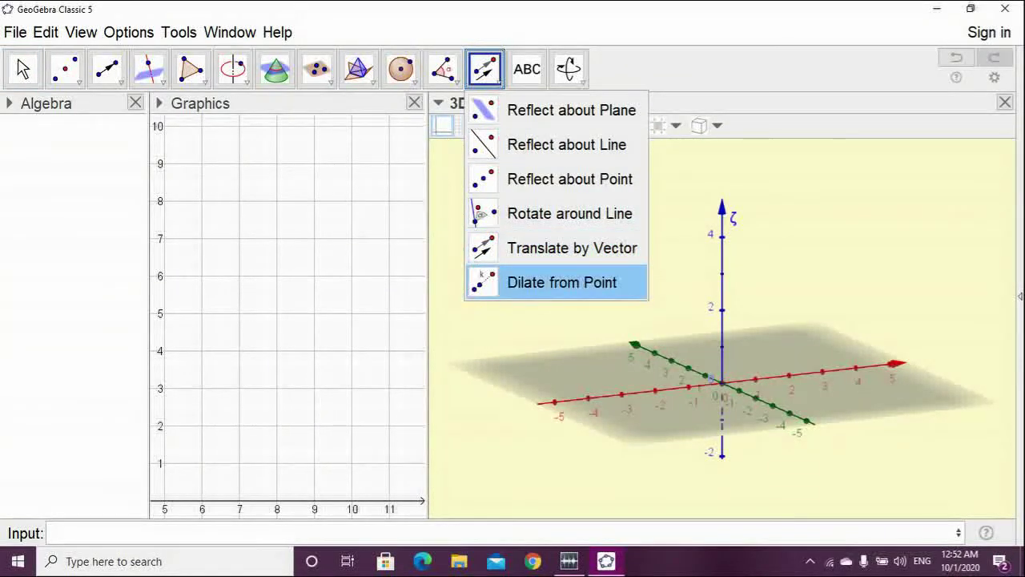
click(561, 282)
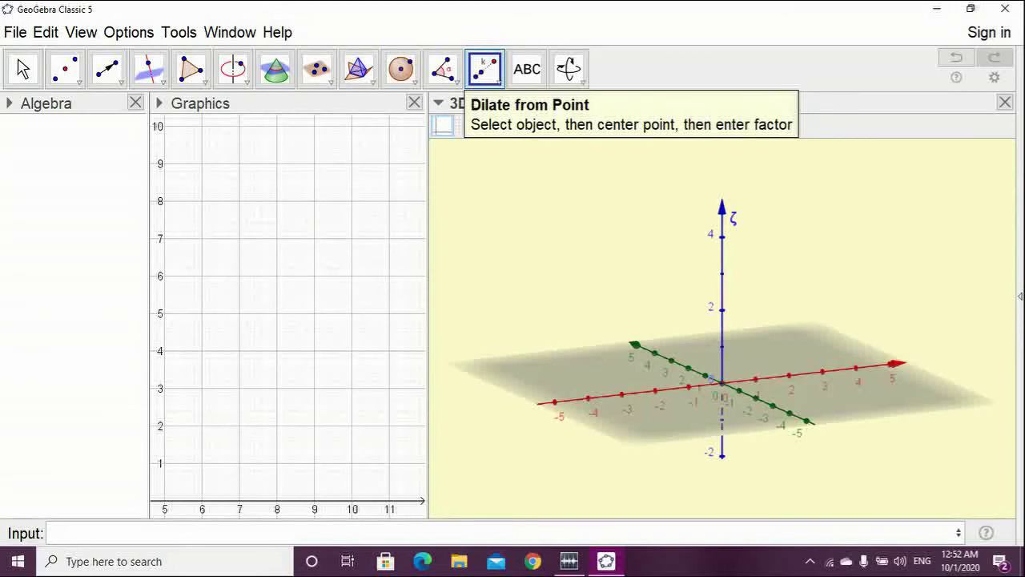
click(23, 70)
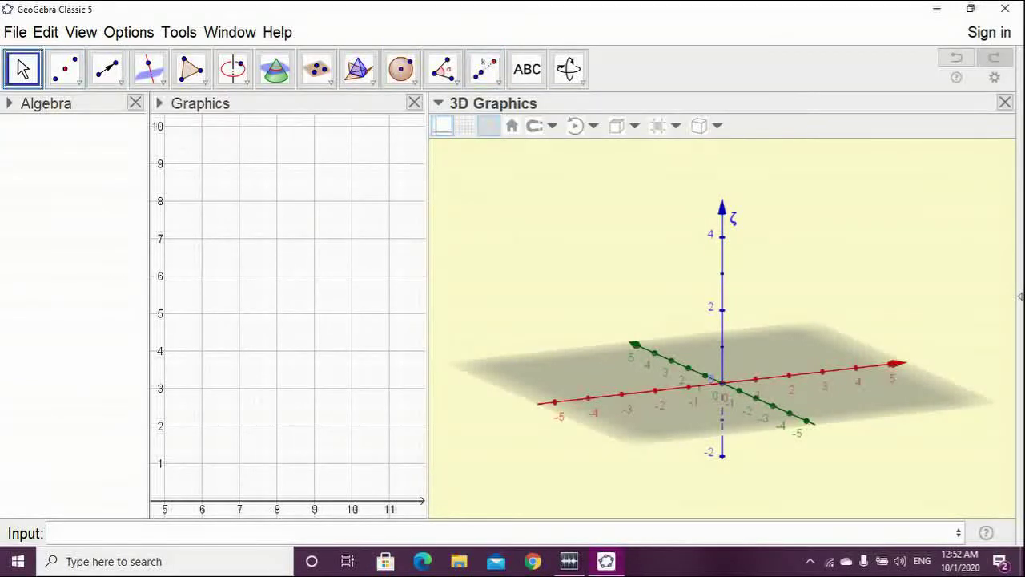
Draw triangle ABC on the ground plane, giving area t1 = 5.76
click(191, 69)
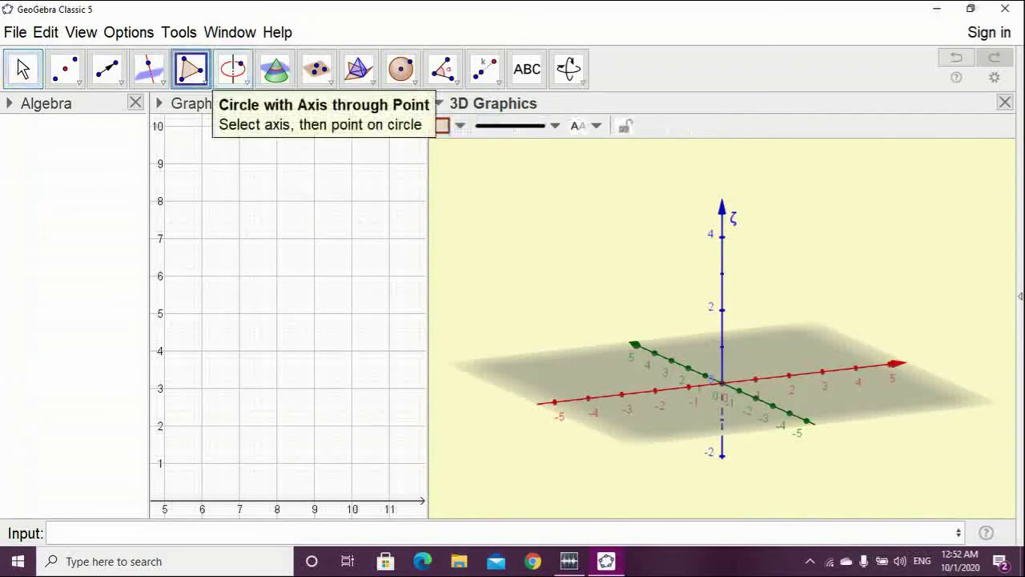
click(600, 375)
click(657, 423)
click(698, 394)
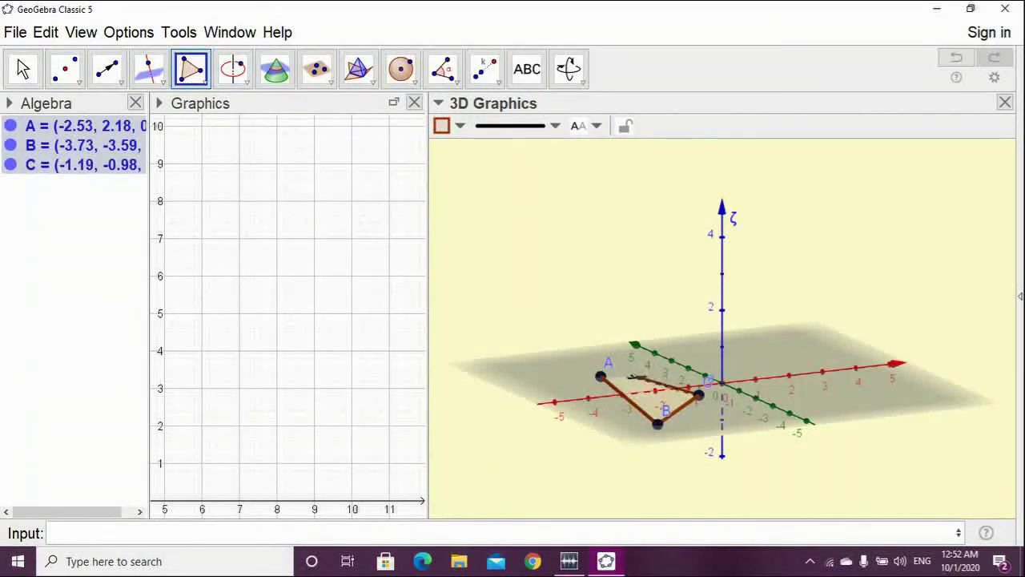
click(601, 376)
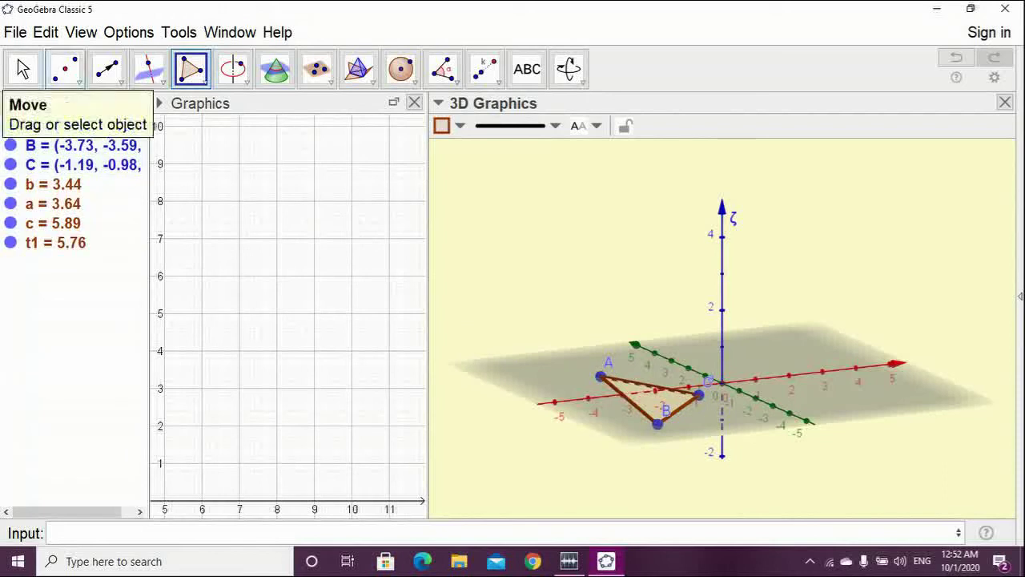
click(23, 69)
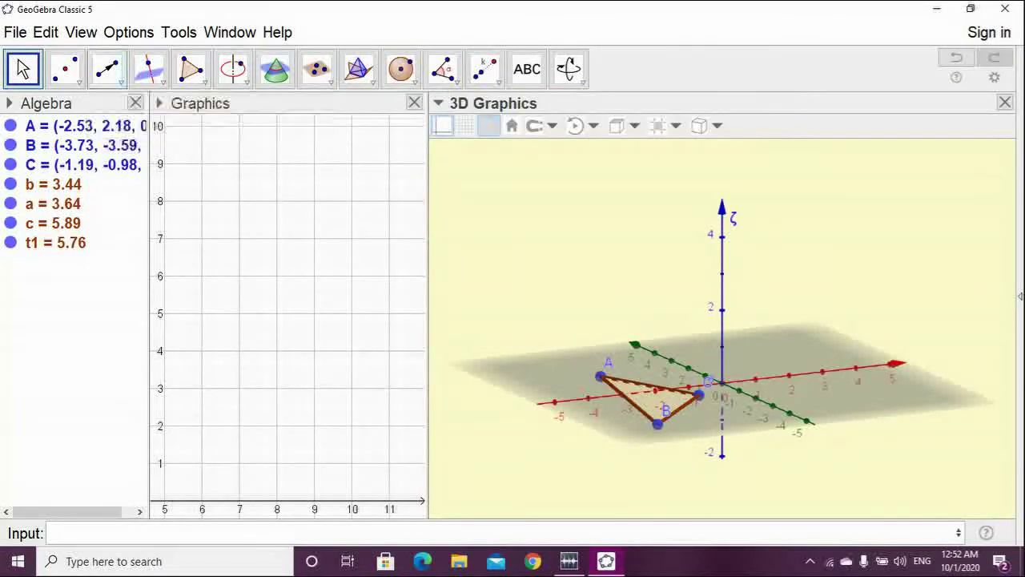
Place point D on the x-axis
click(66, 71)
click(105, 109)
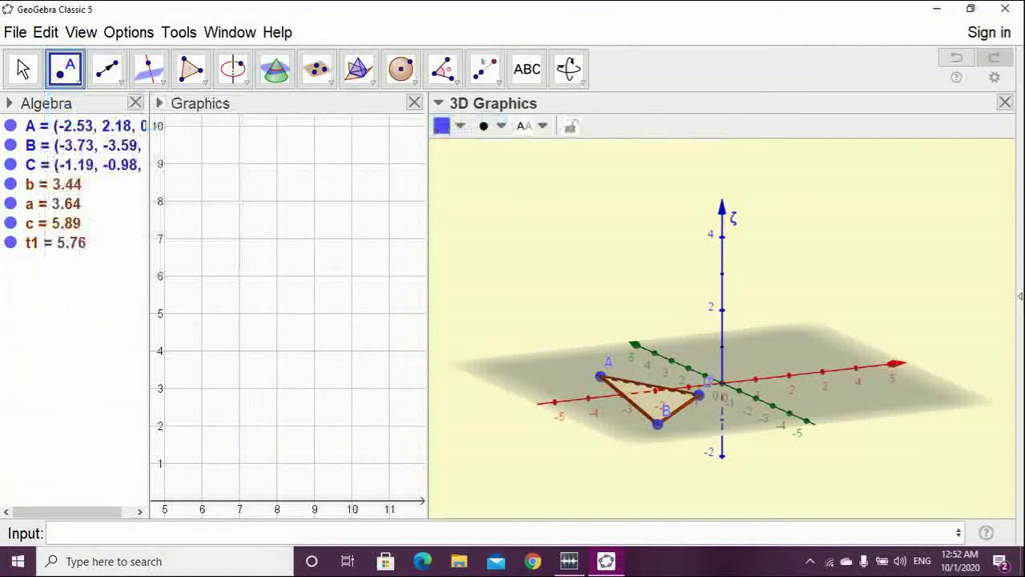
click(741, 380)
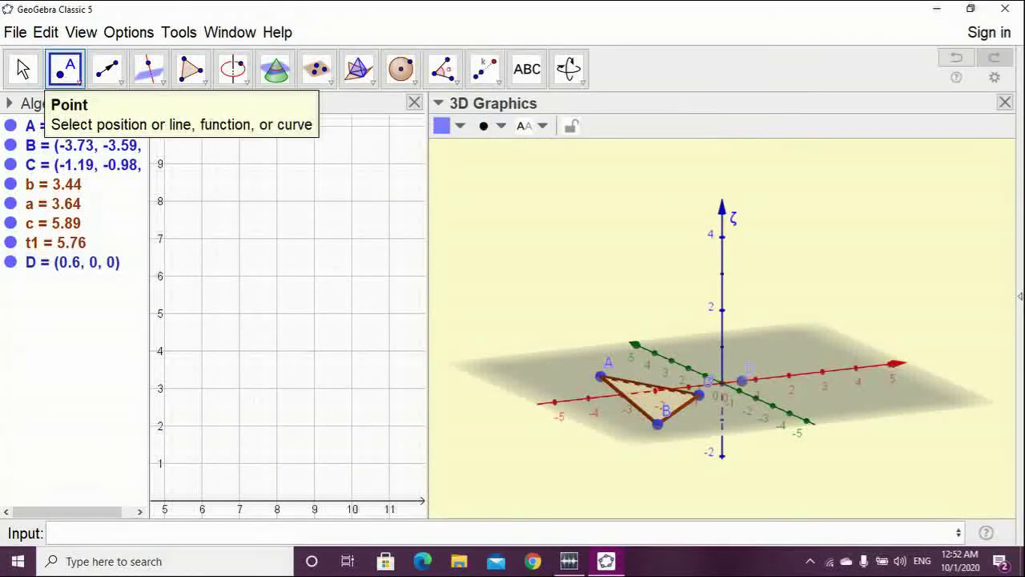
key(Escape)
Dilate triangle t1 by factor 3 about point D, creating t1' with area 51.88
click(484, 71)
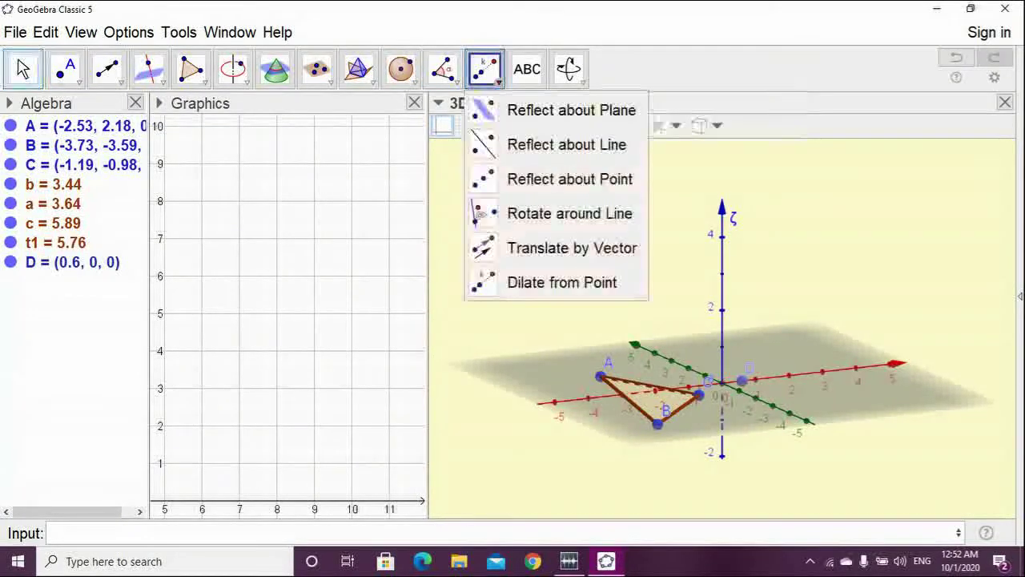
key(Escape)
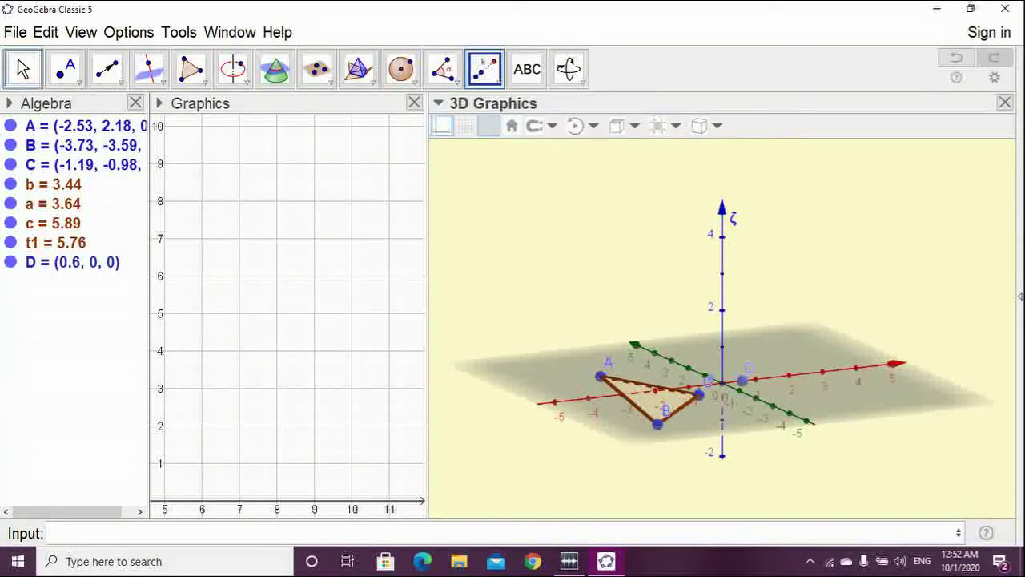
click(654, 400)
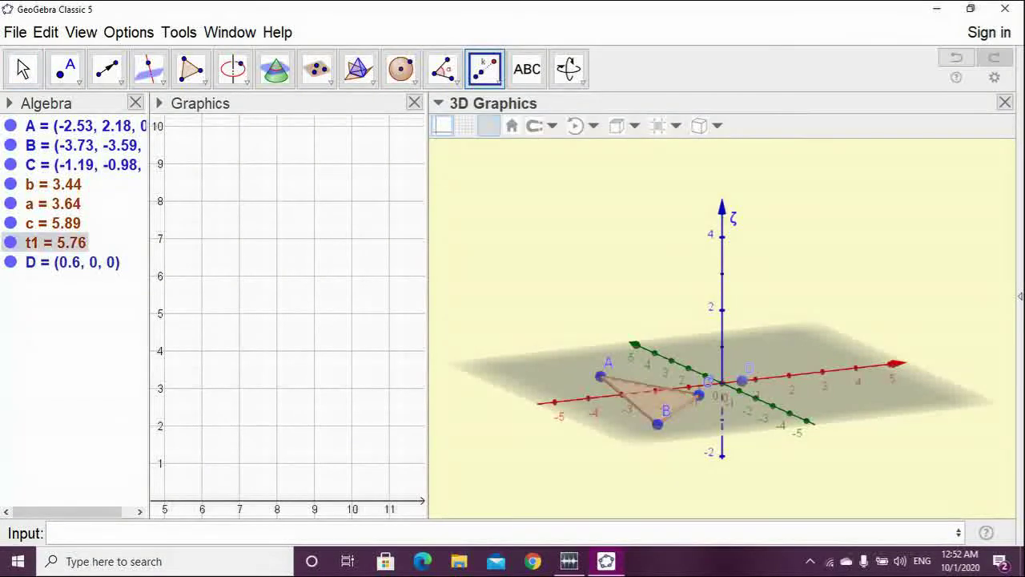
click(741, 381)
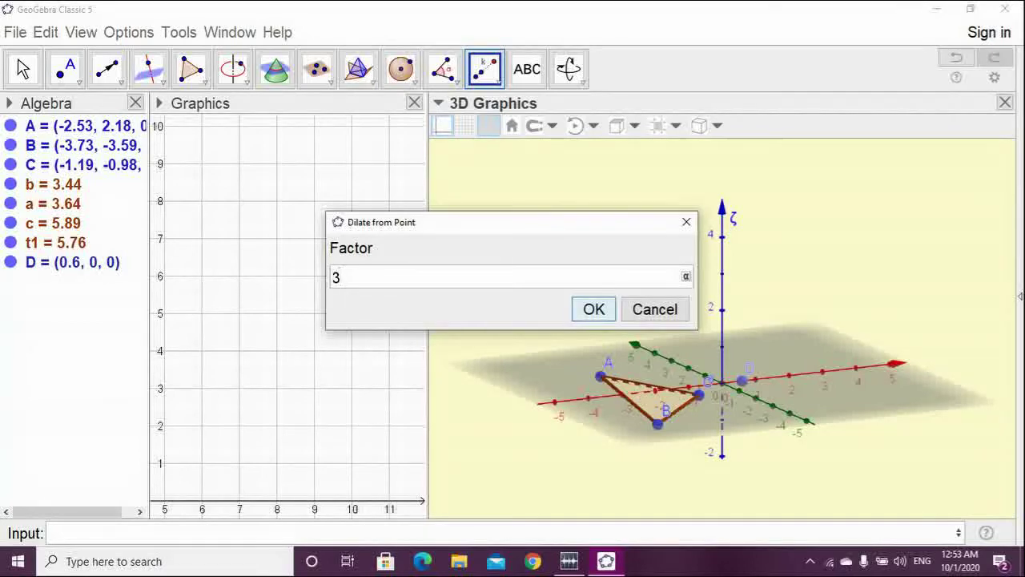
key(Return)
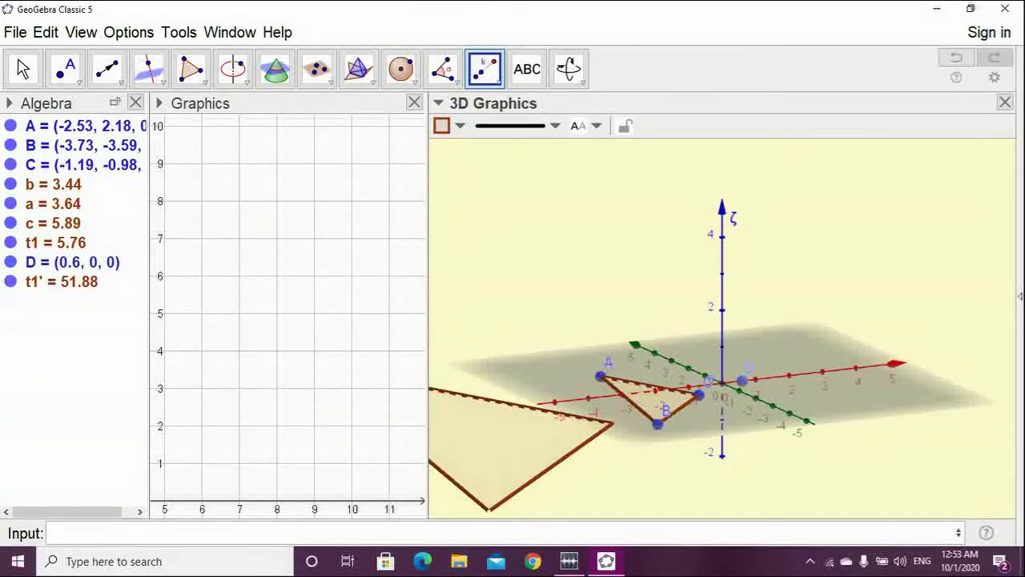
click(22, 69)
Slide centre D along the x-axis back near the origin, then select all objects
drag(657, 320, 825, 335)
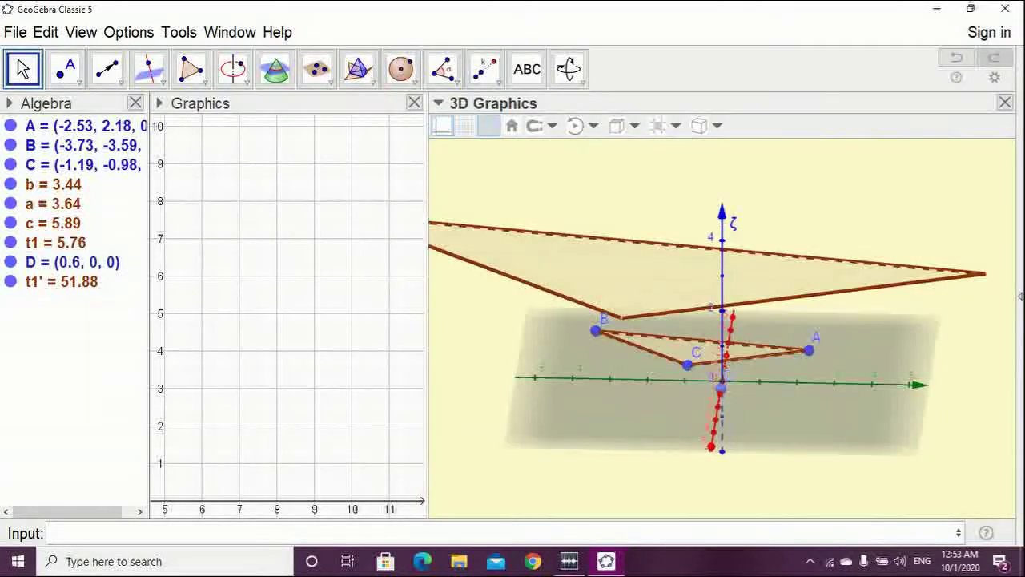
mouse_move(720, 387)
mouse_down()
mouse_move(718, 397)
mouse_move(725, 363)
mouse_move(717, 411)
mouse_move(756, 428)
mouse_move(696, 423)
mouse_move(690, 399)
mouse_move(725, 422)
mouse_move(779, 415)
mouse_move(722, 382)
mouse_up()
mouse_move(768, 417)
mouse_down()
mouse_move(753, 426)
mouse_move(763, 419)
mouse_up()
key(ctrl+a)
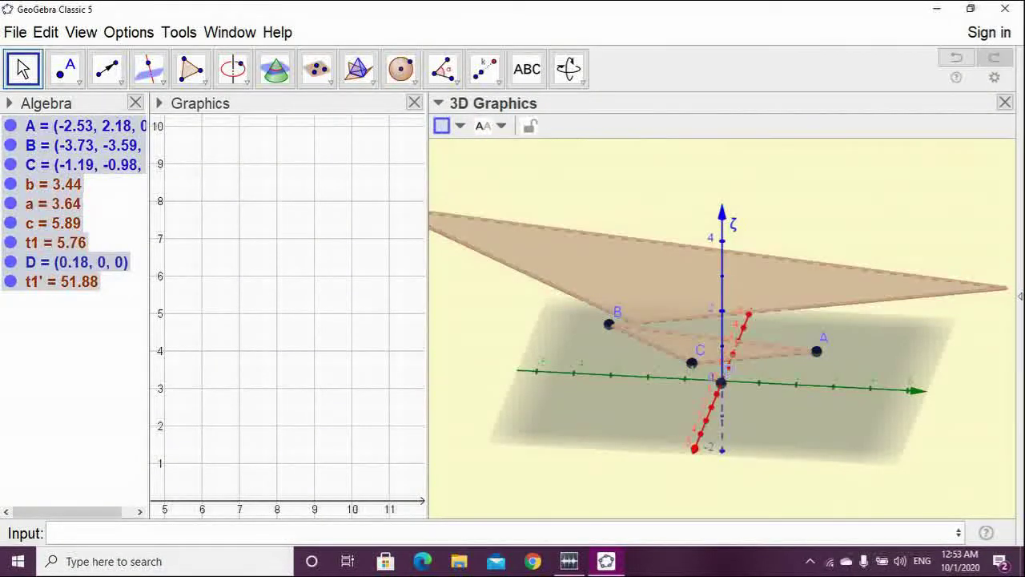
Clear everything, then draw segment AB of length 4.59 and point C near the origin
key(Delete)
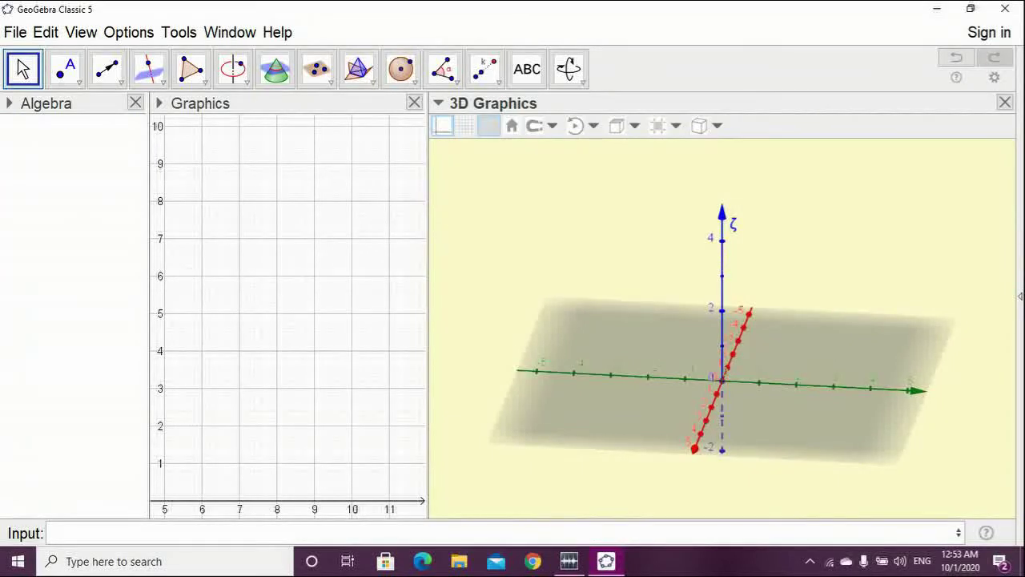
click(68, 71)
click(120, 81)
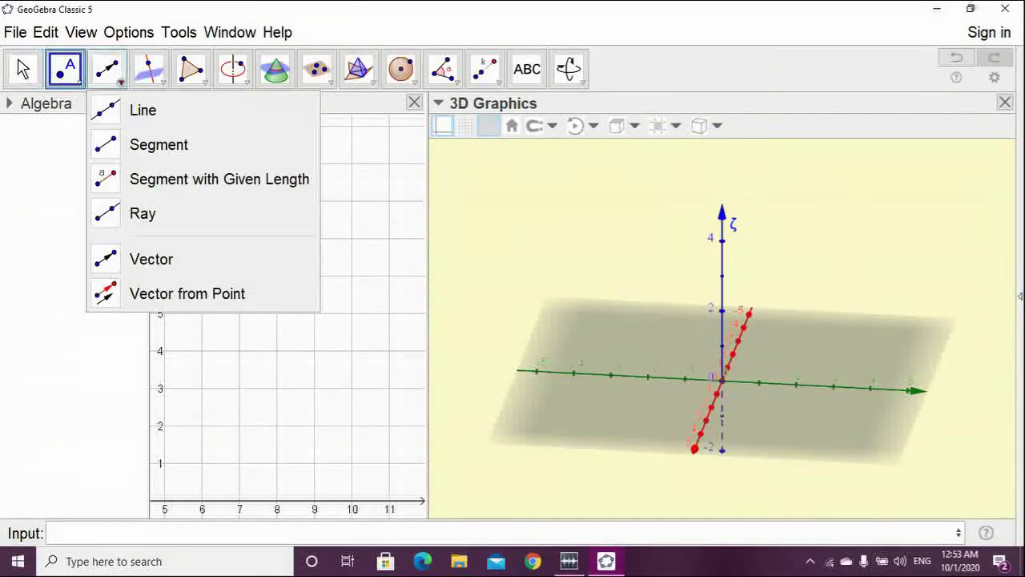
click(159, 145)
click(574, 415)
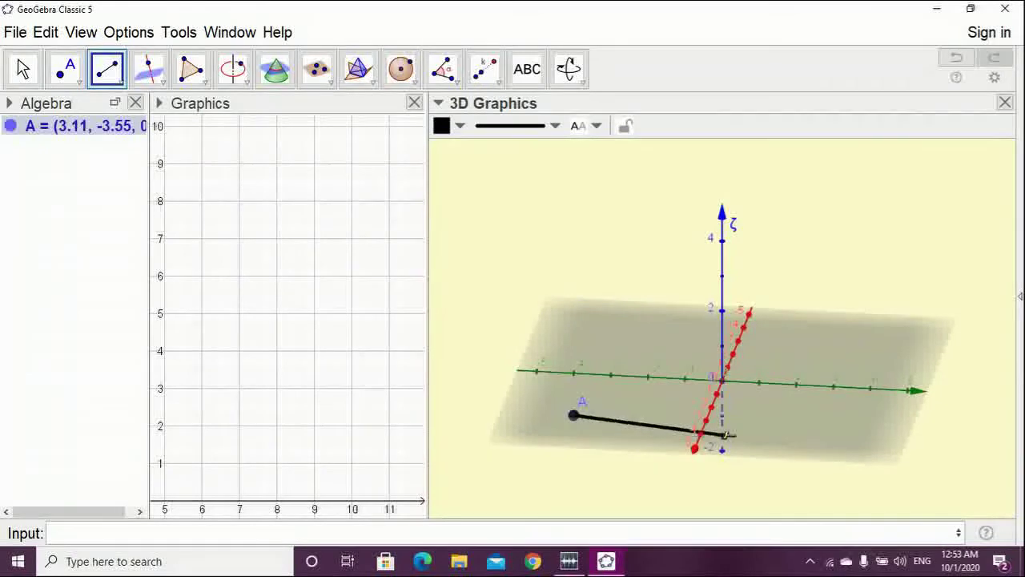
click(739, 431)
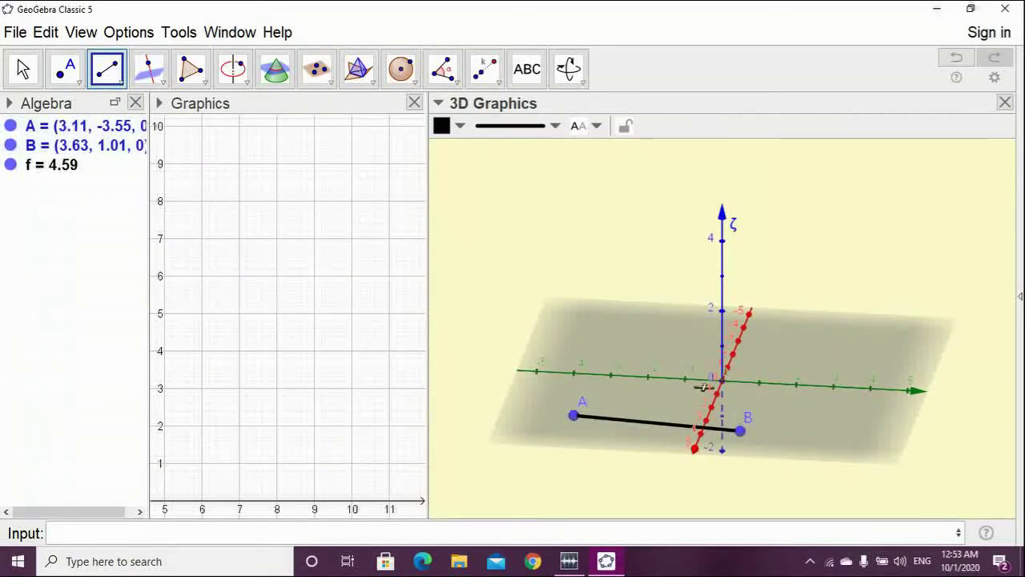
click(67, 69)
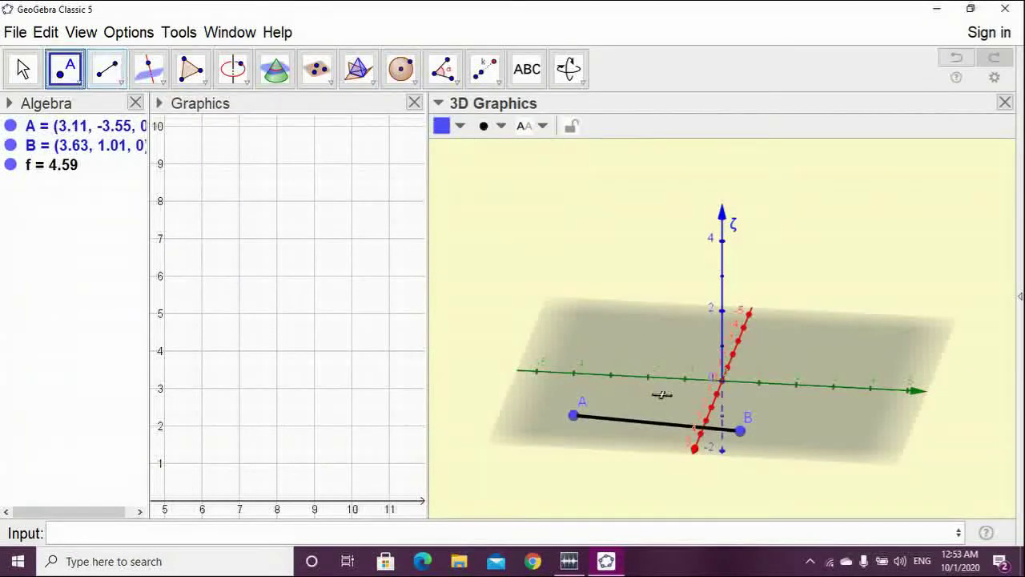
click(712, 396)
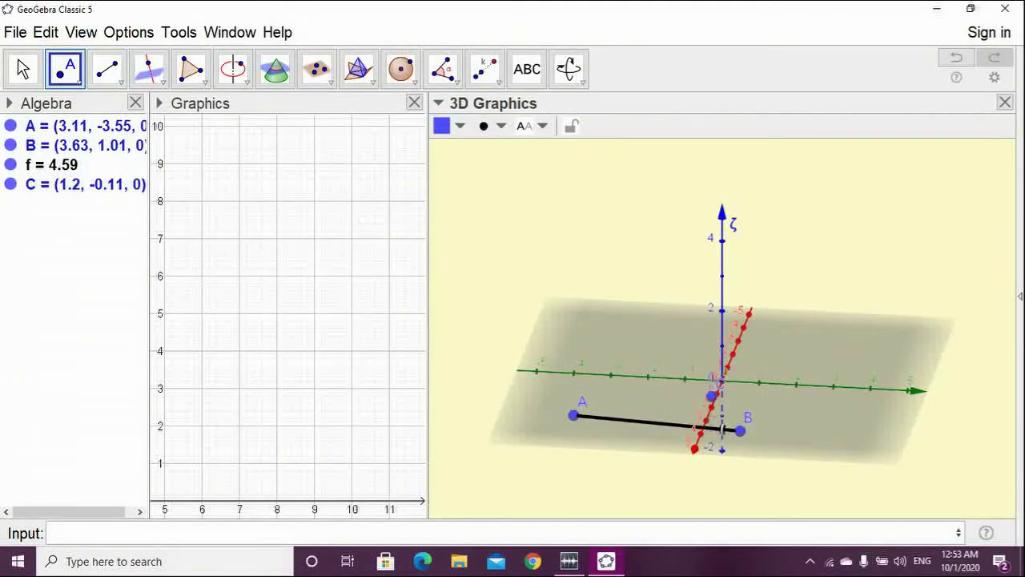
click(23, 69)
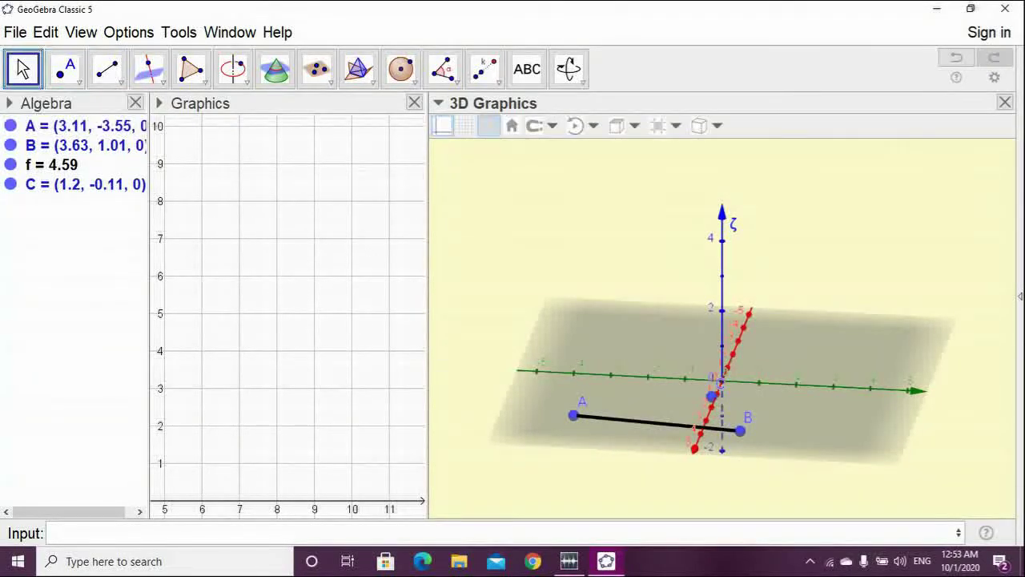
Dilate segment f about point C by factor 1/2, giving f' = 2.3
click(485, 69)
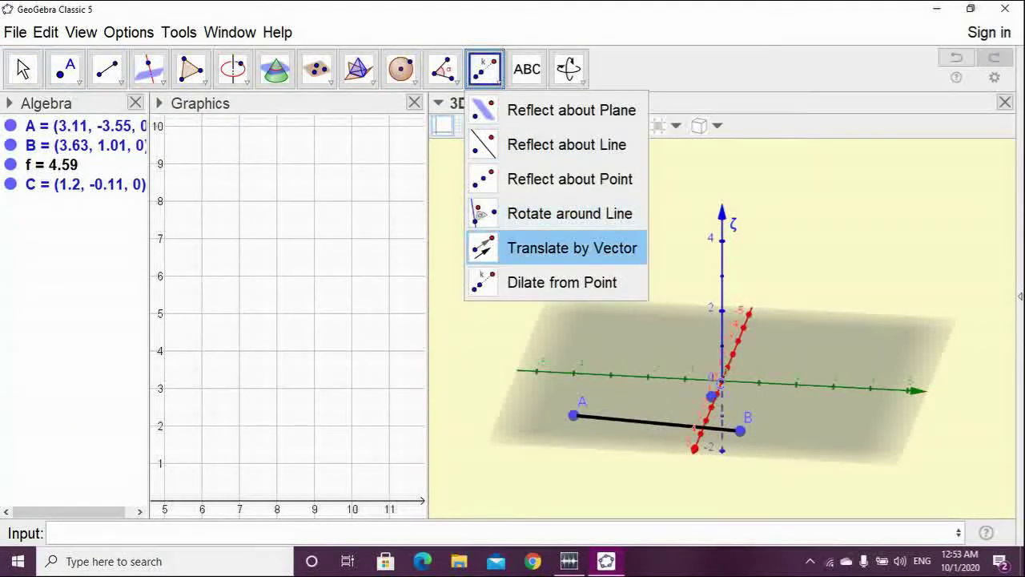
click(560, 282)
key(Escape)
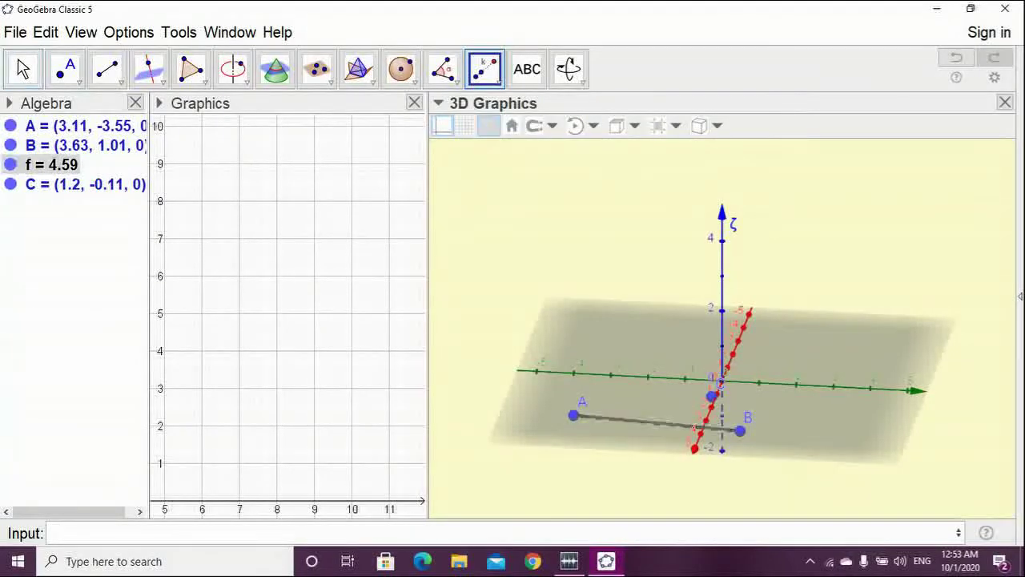
click(711, 396)
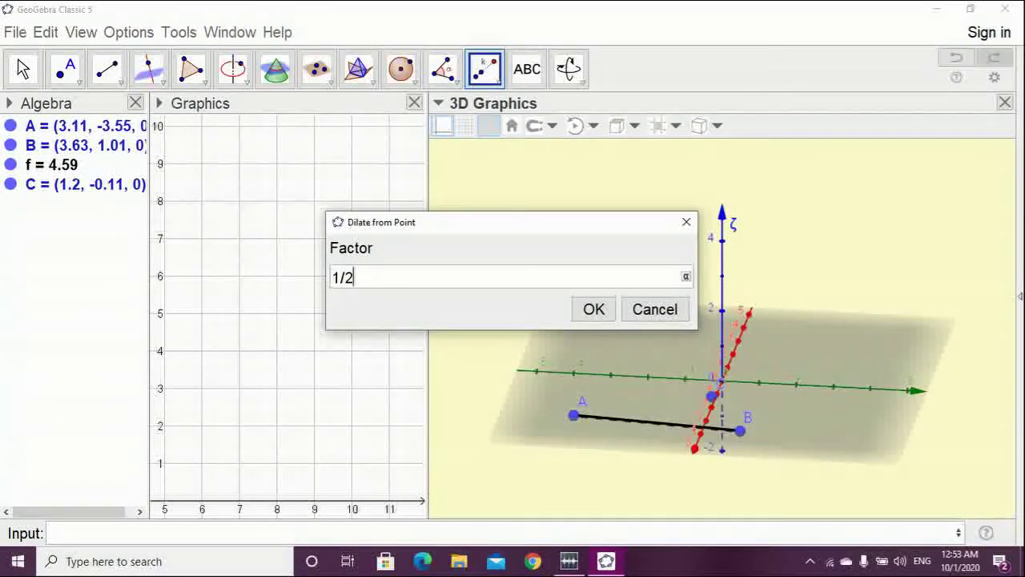
key(Return)
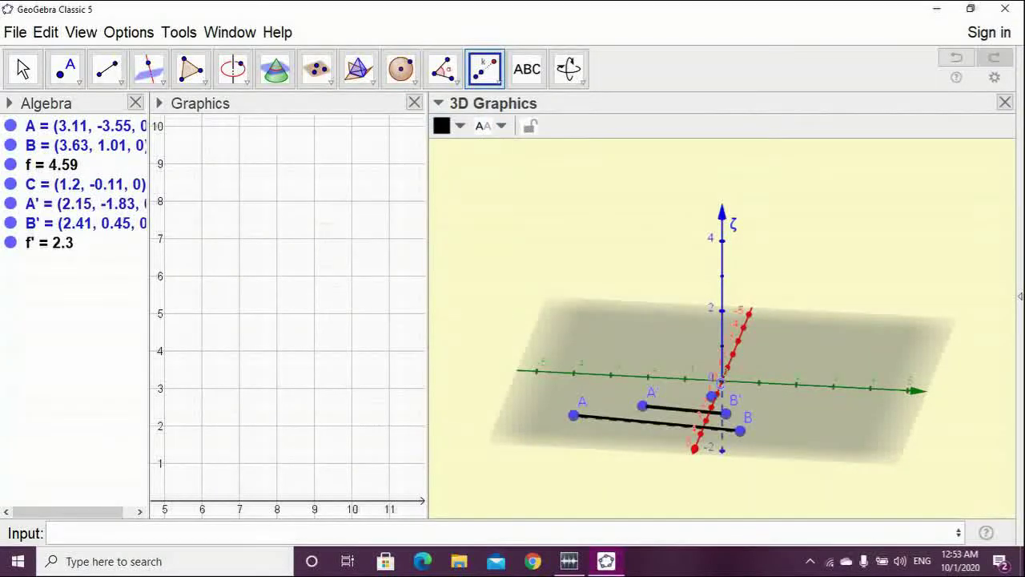
Tilt the 3D view lower and drag point C to about (-4.57, 0.26), shifting segment A'B'
click(23, 68)
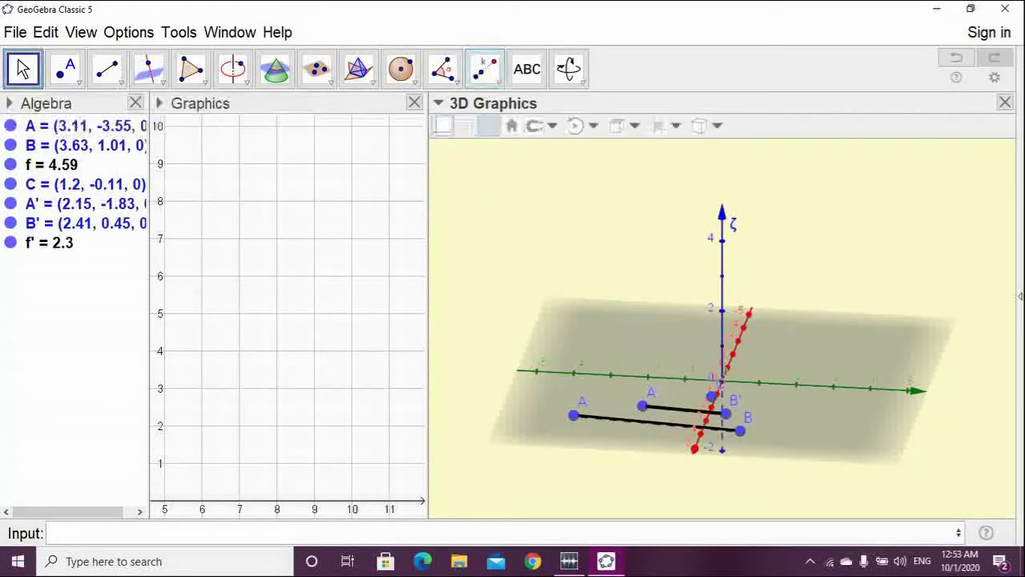
drag(674, 433, 592, 415)
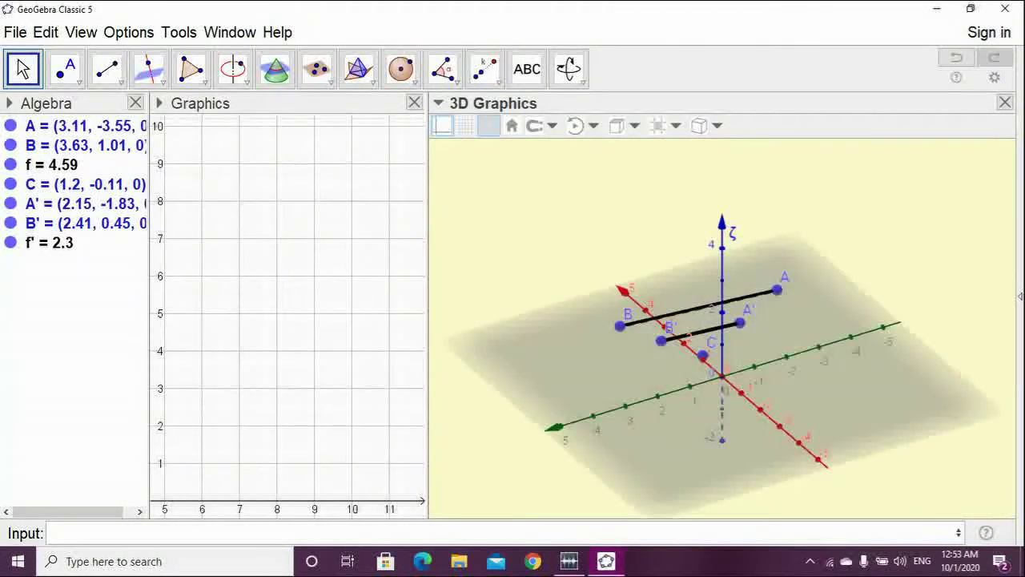
drag(702, 355, 812, 307)
drag(586, 422, 791, 298)
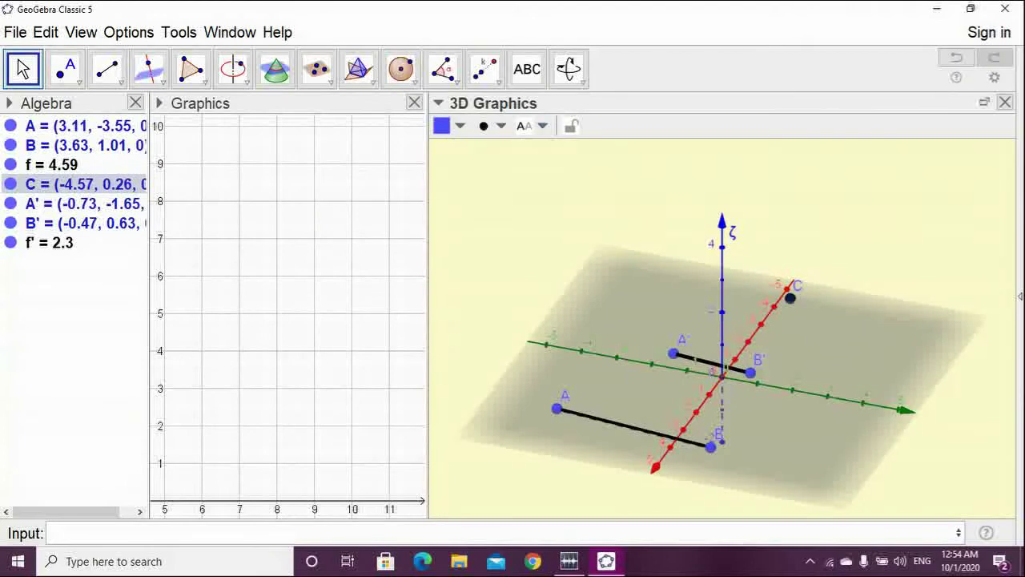
click(484, 69)
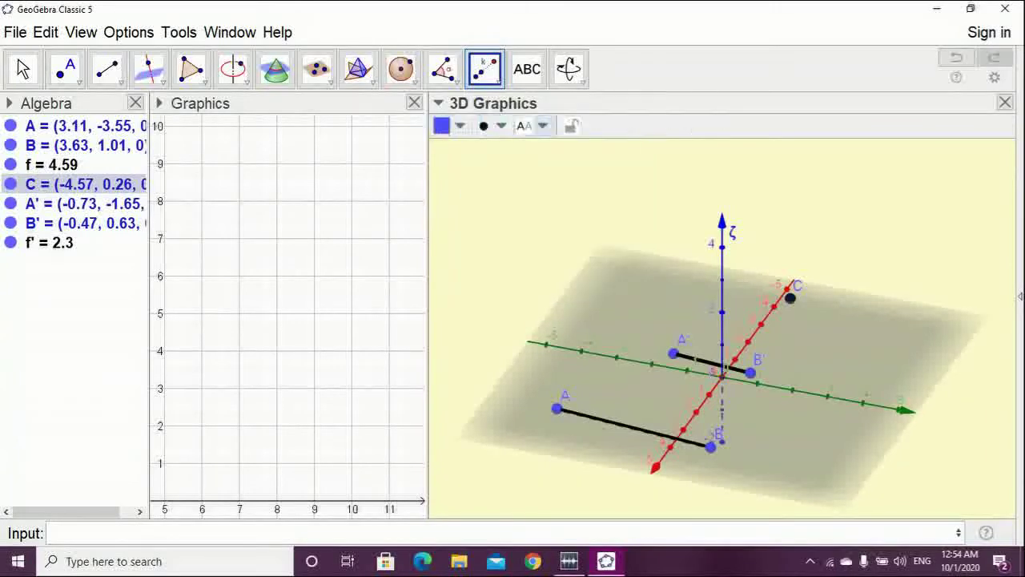
click(526, 68)
Start a text in the 3D view and type \text{Find the volume of cube and Net also}
click(590, 200)
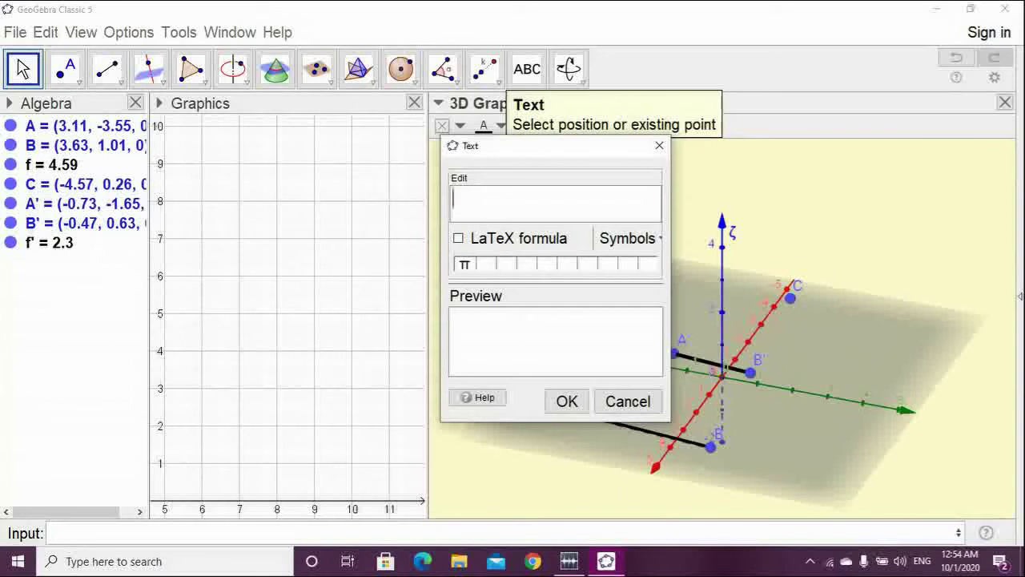
text(\text{)
text(Fi)
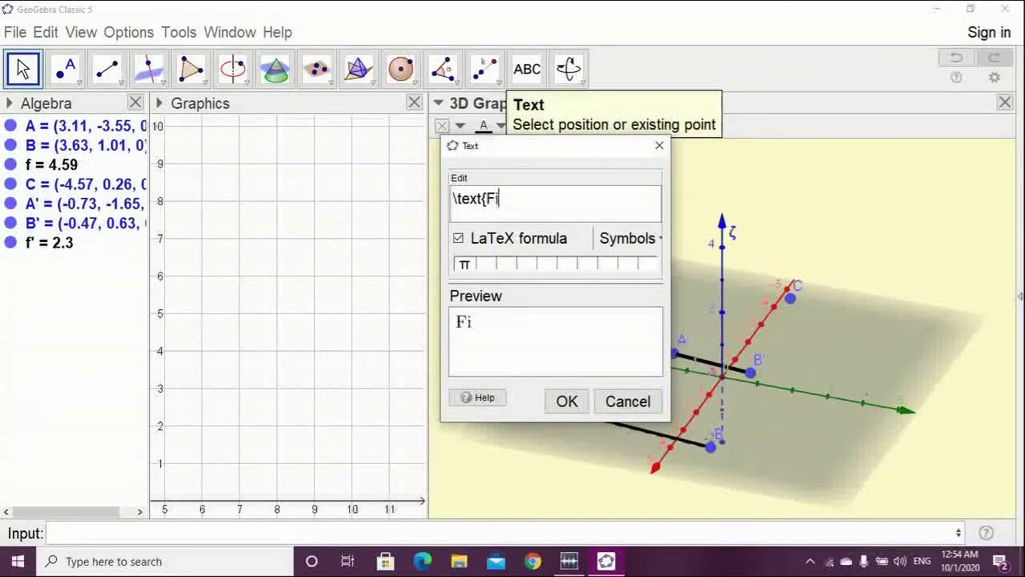
text(nd the vol)
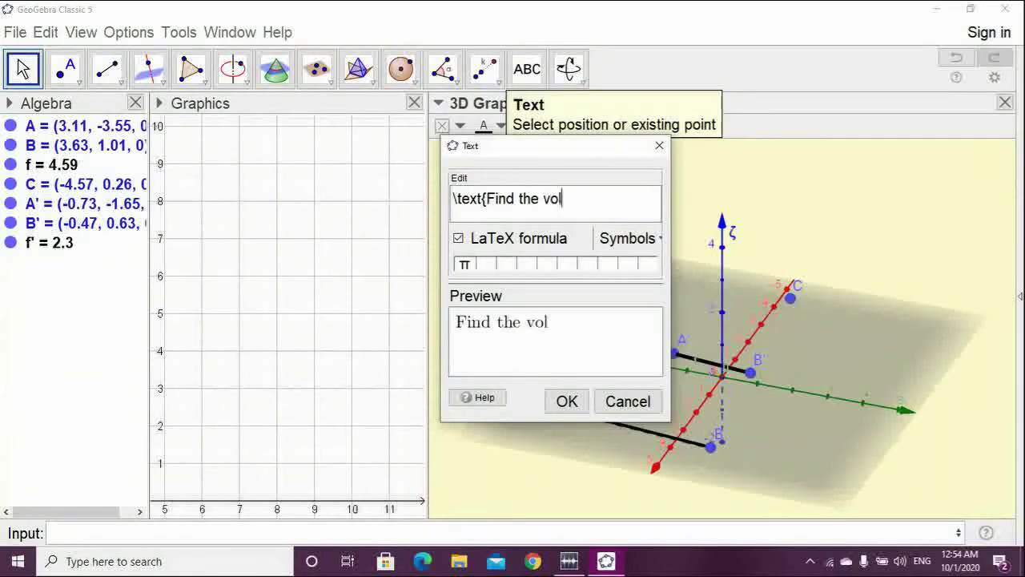
text(ume )
text(o)
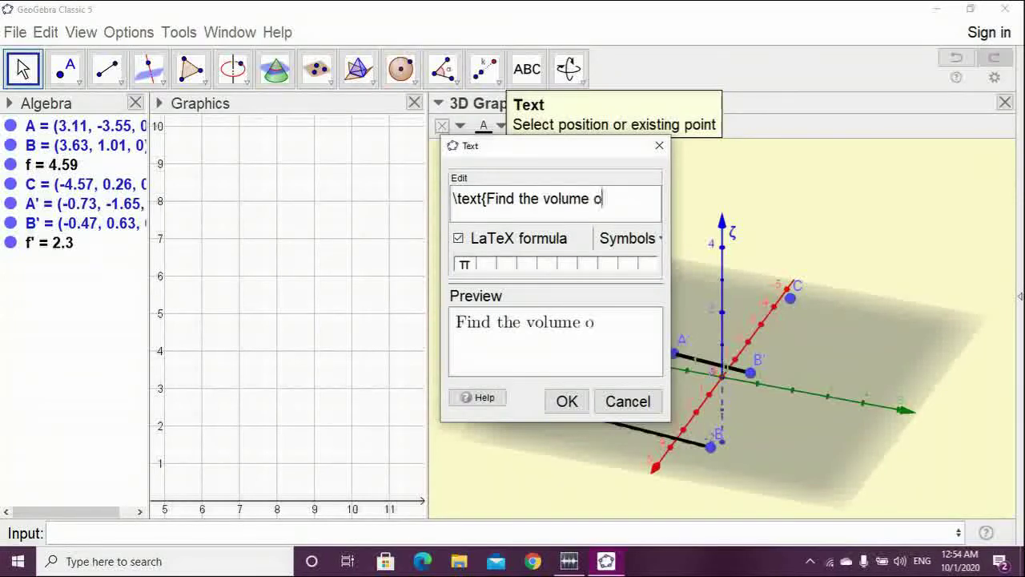
text(f cube)
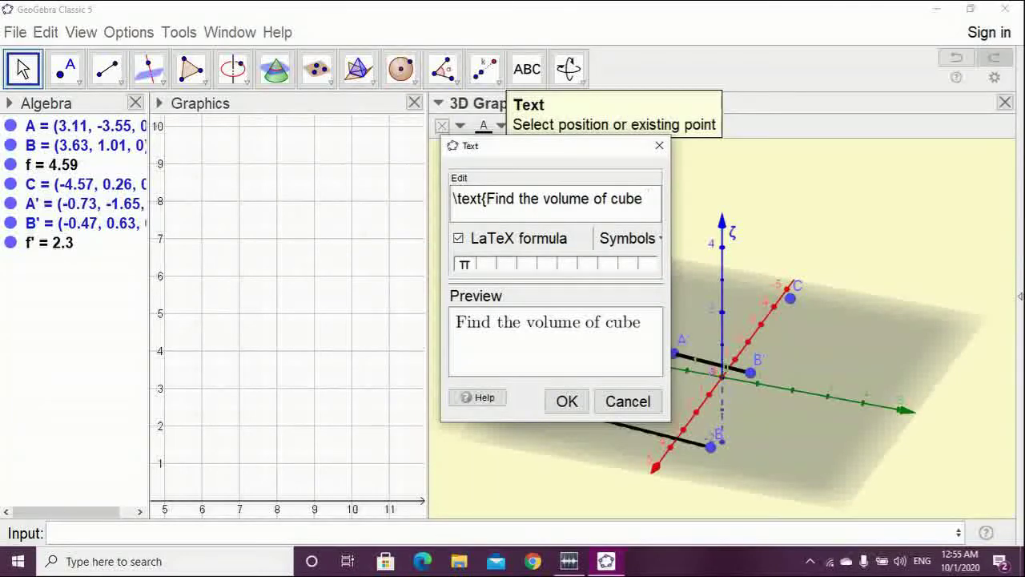
text( A)
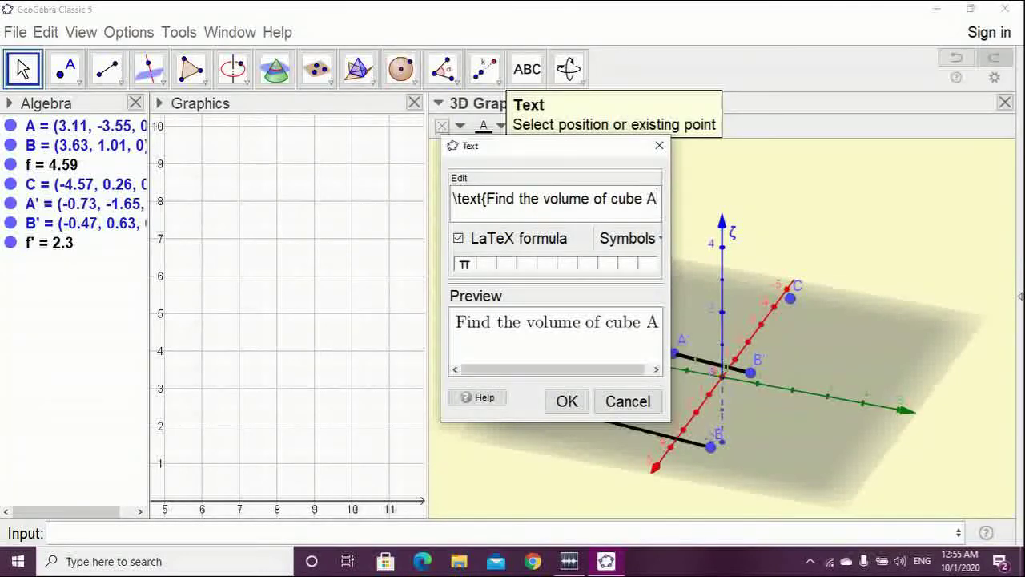
key(BackSpace)
text(and)
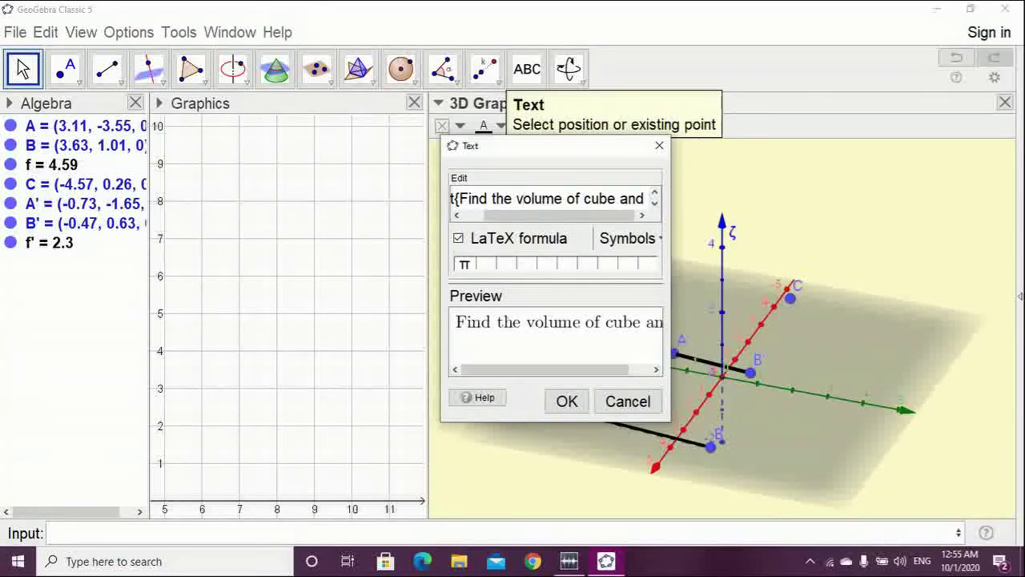
text(Ne)
text(t als)
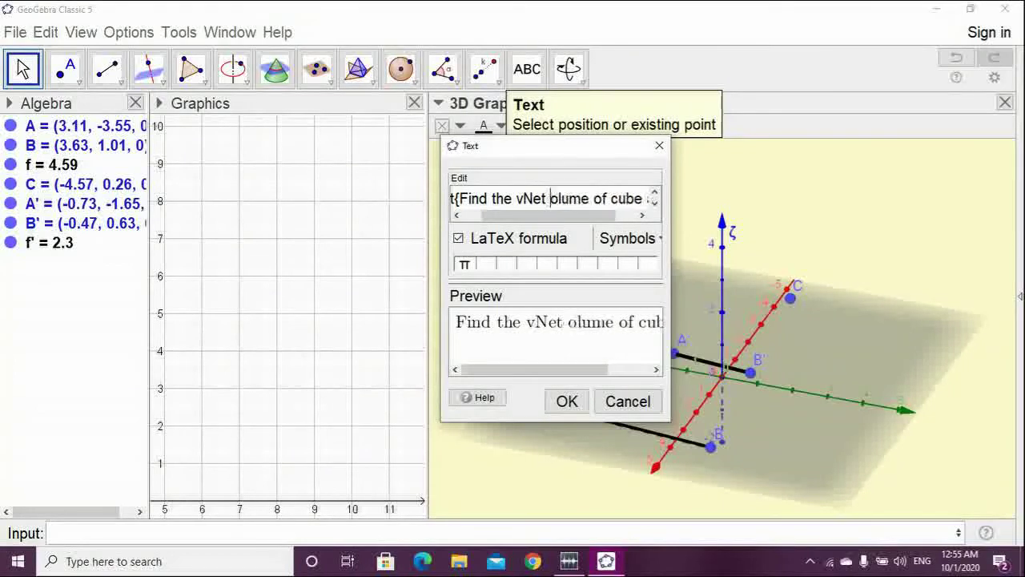
text(o)
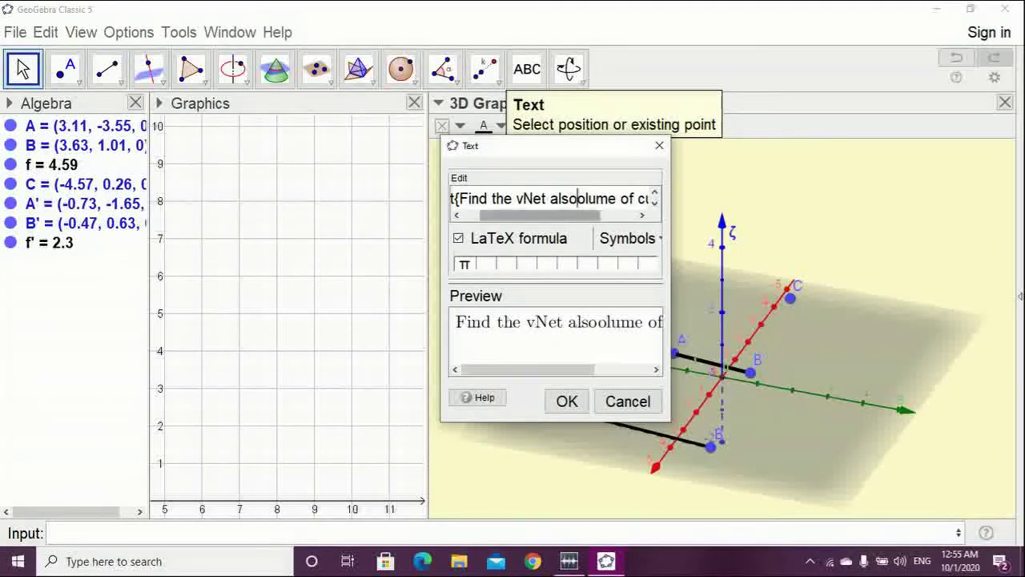
Undo the misplaced 'Net' edits to restore 'volume', then end the text with 'net also'
click(534, 199)
click(524, 199)
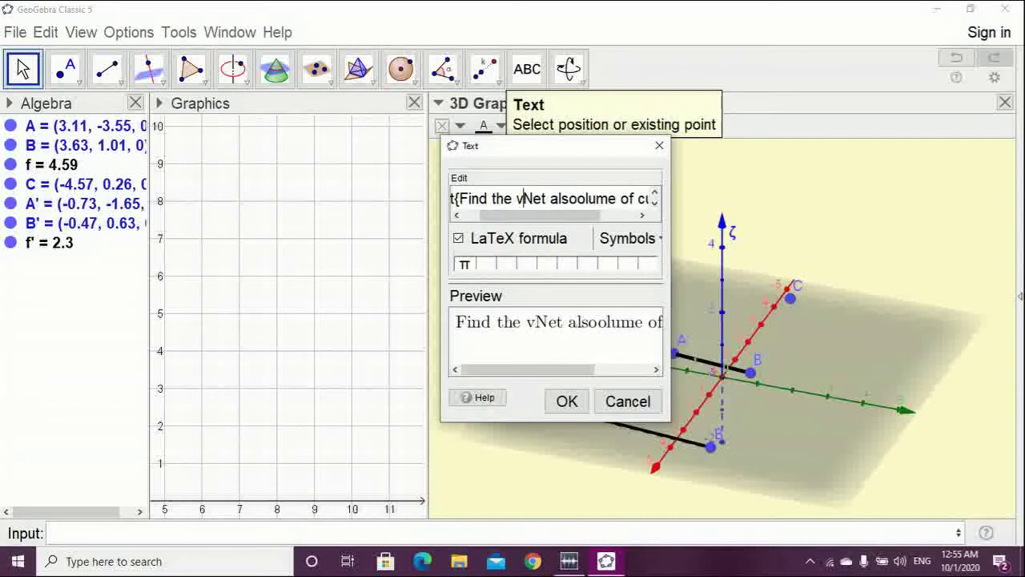
key(BackSpace)
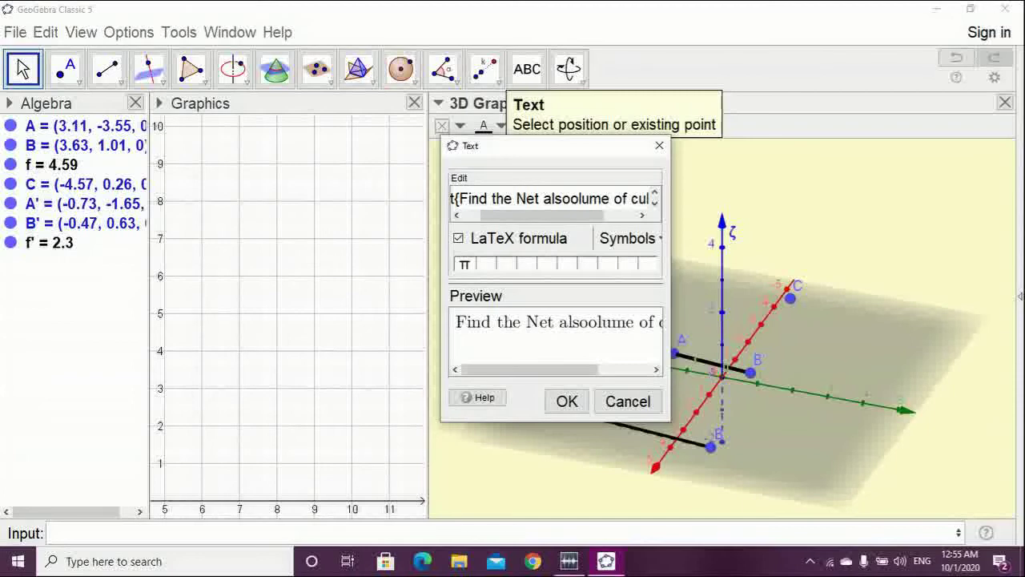
key(ctrl+z)
key(ctrl+z)
key(ctrl+z)
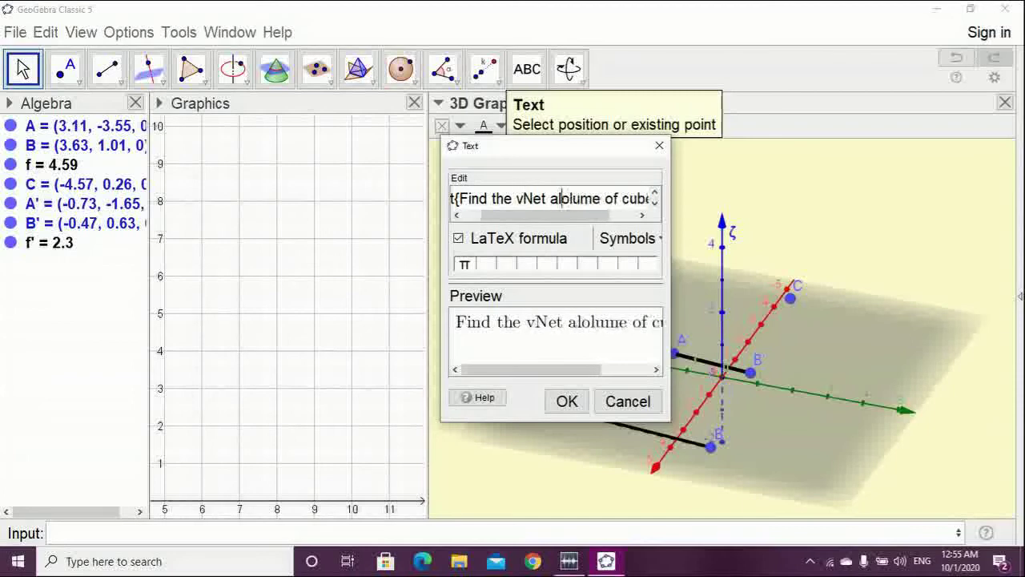
key(ctrl+z)
key(ctrl+z)
key(ctrl+z)
key(ctrl+z)
key(ctrl+z)
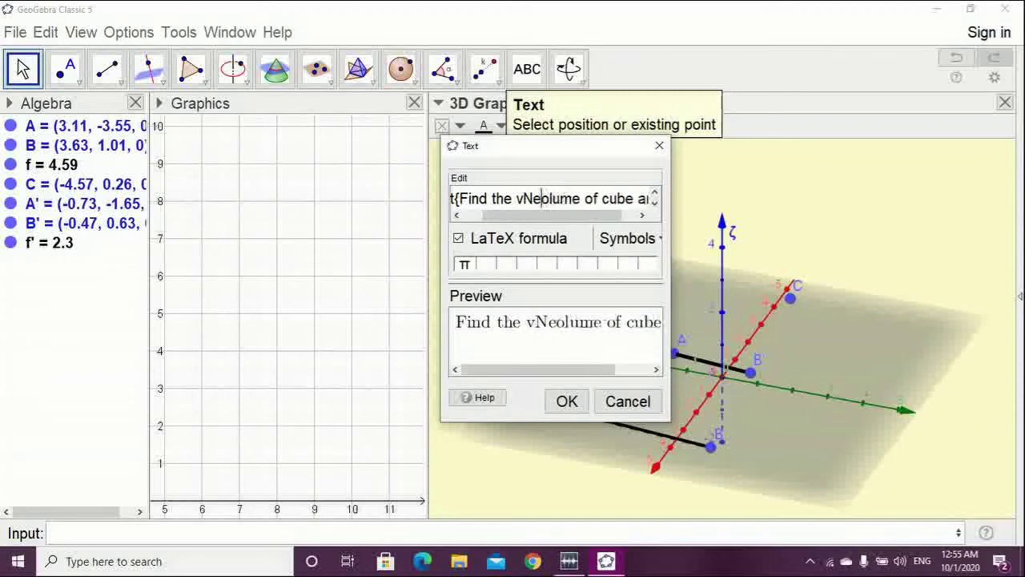
key(ctrl+z)
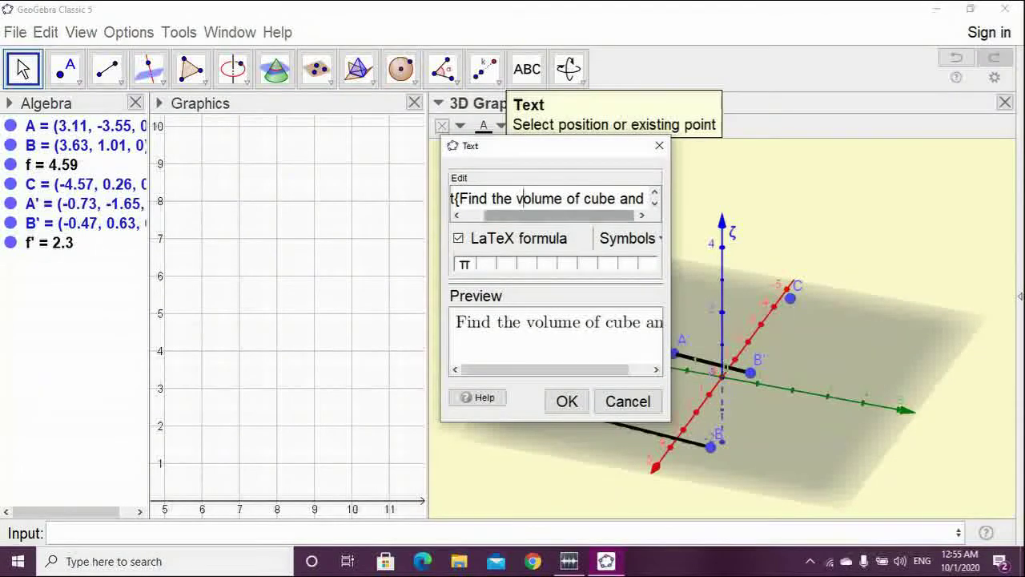
drag(591, 216, 596, 215)
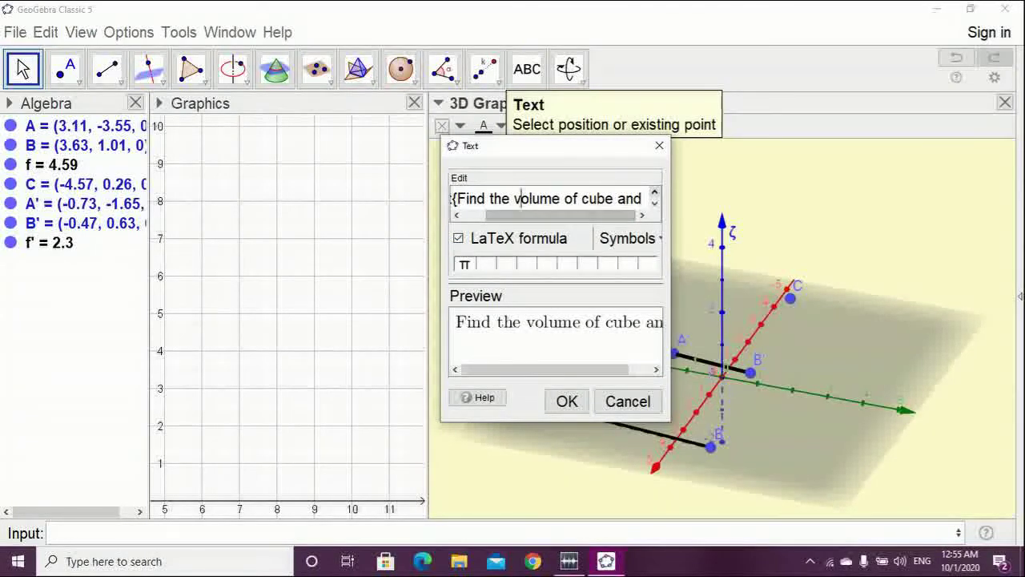
click(645, 198)
text(ne)
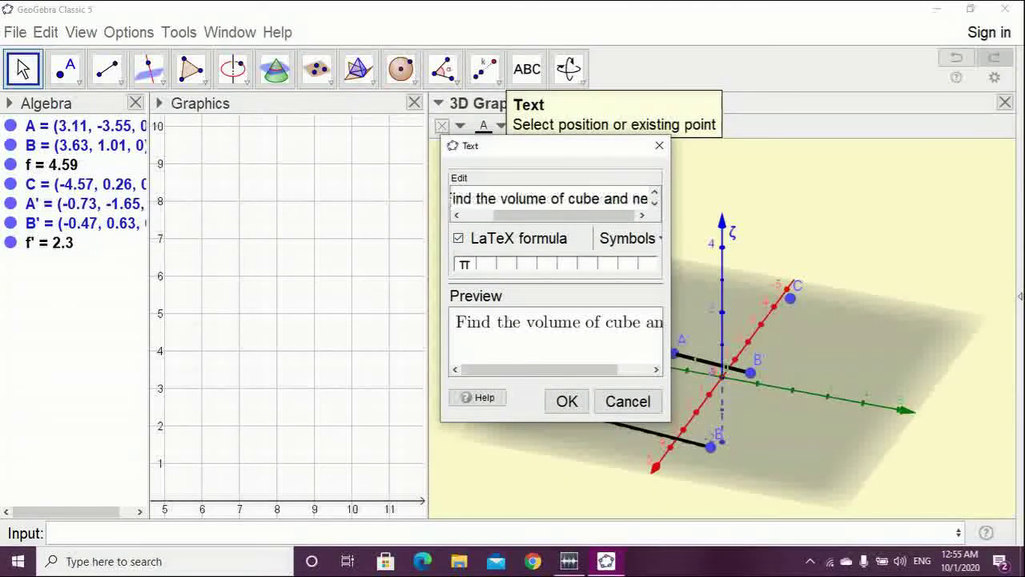
text(t also)
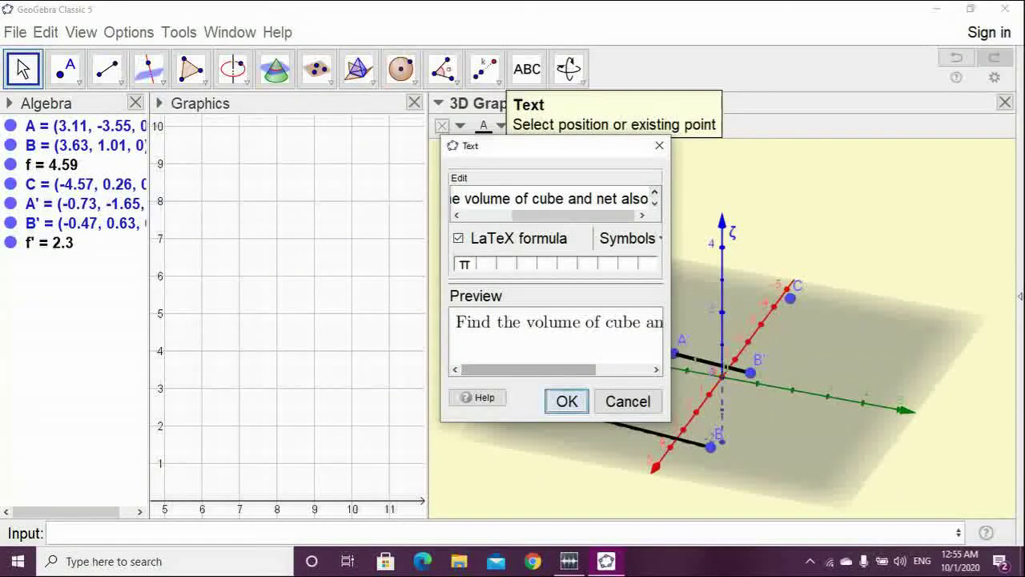
Place the title text, move it up and left, and set it to Medium size
click(567, 400)
click(22, 69)
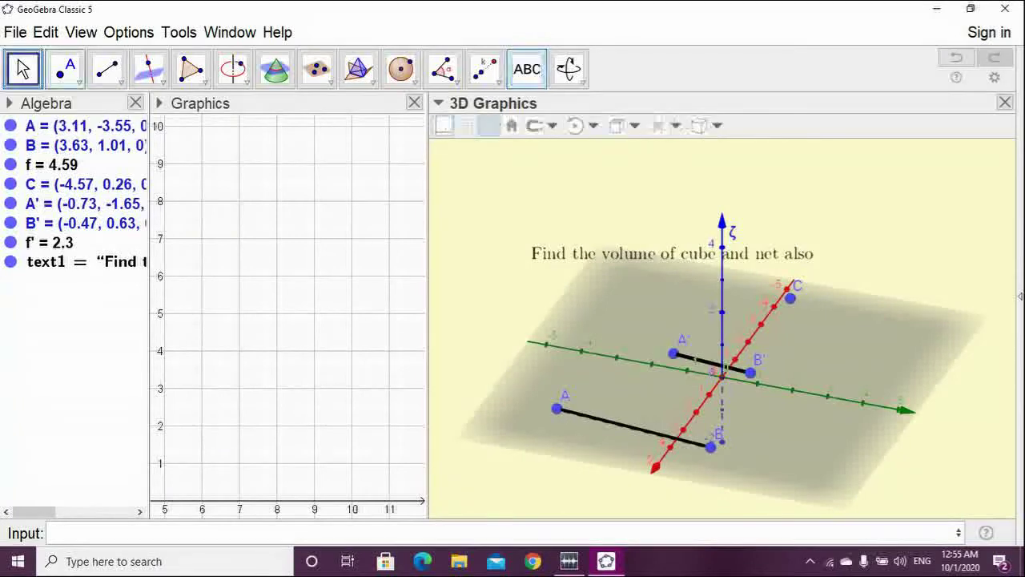
drag(721, 345, 721, 338)
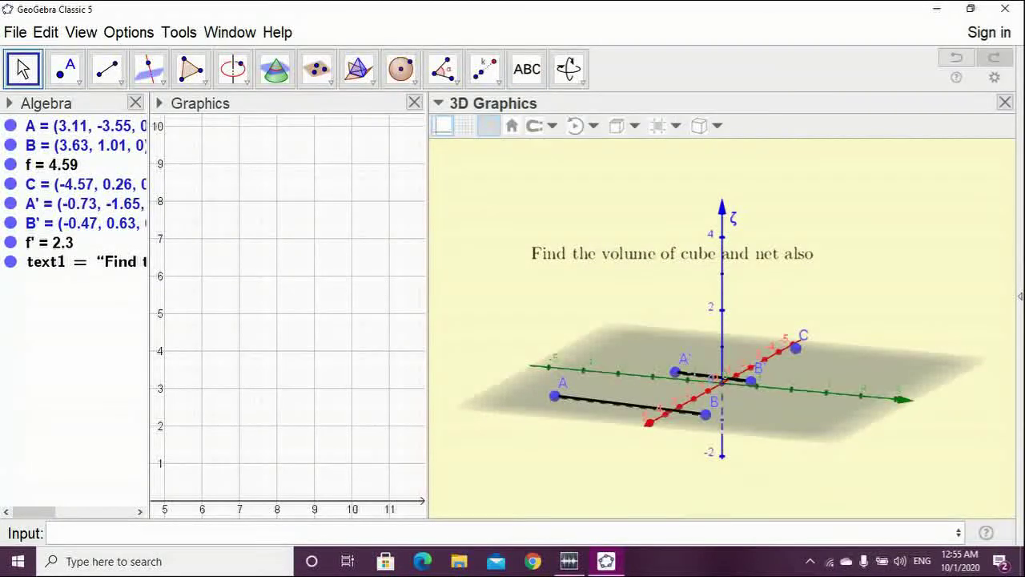
drag(760, 255, 732, 216)
click(625, 126)
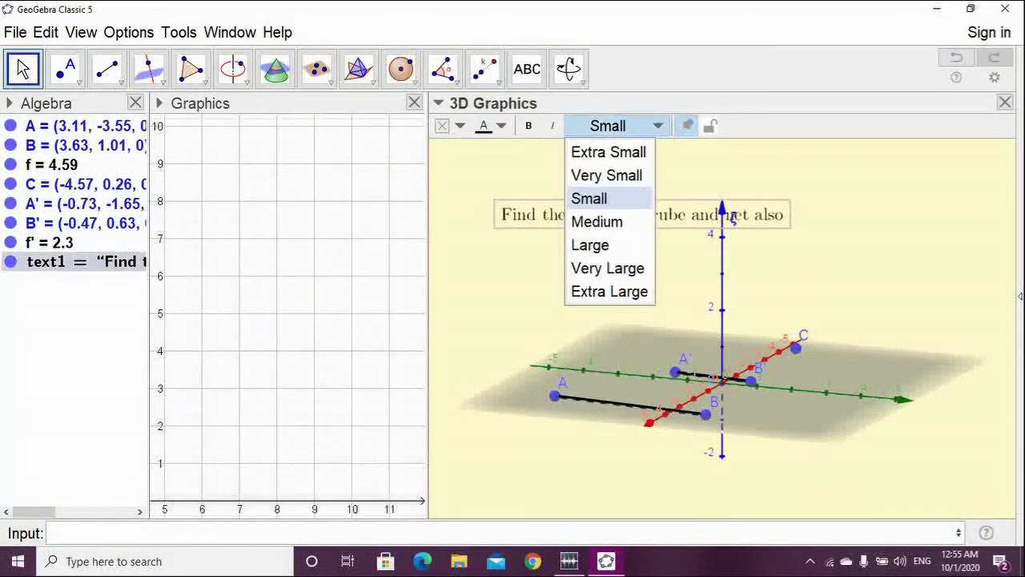
click(601, 219)
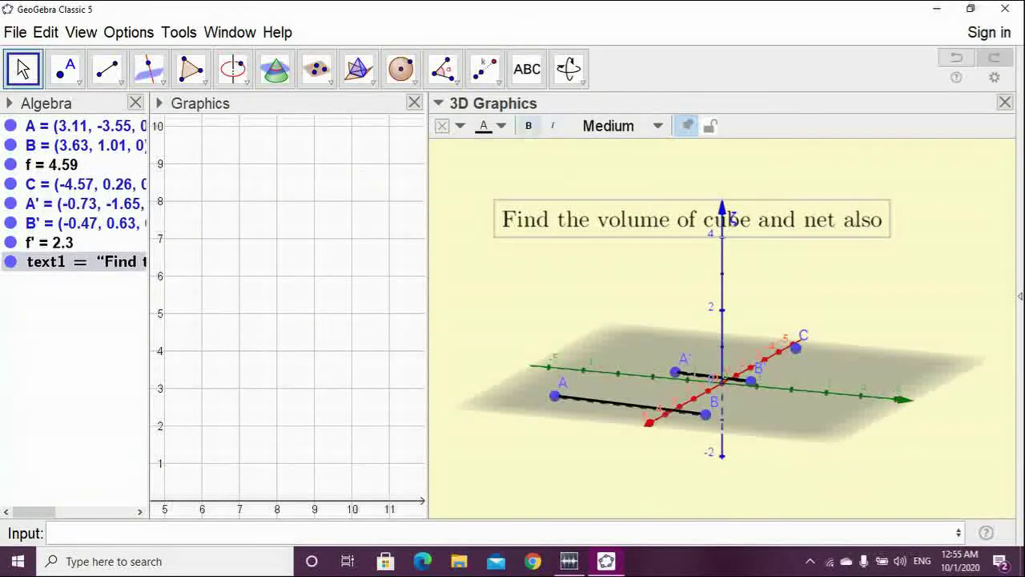
Make the title bold red on a yellow background and move it nearer the top
click(528, 126)
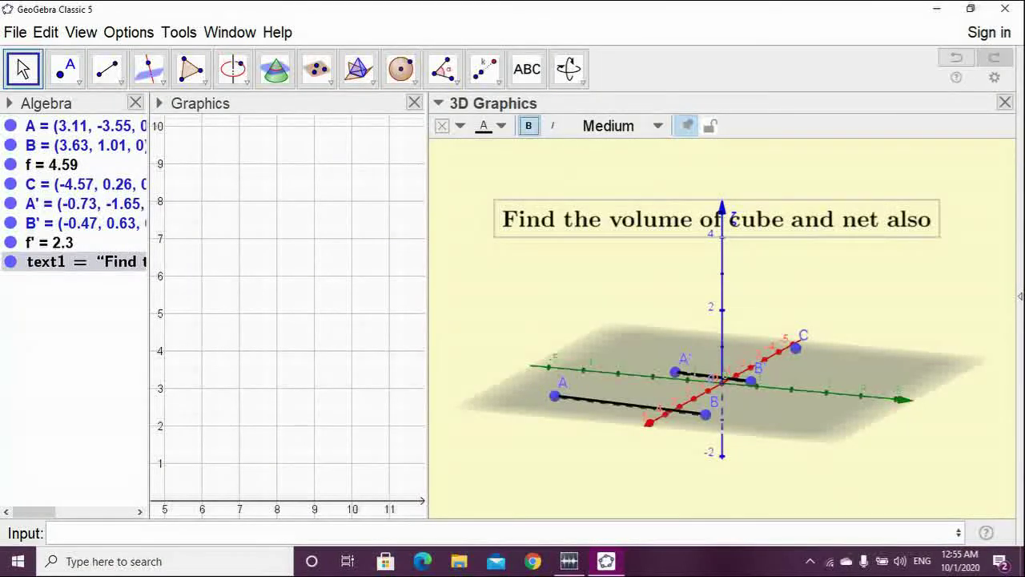
click(490, 126)
click(483, 149)
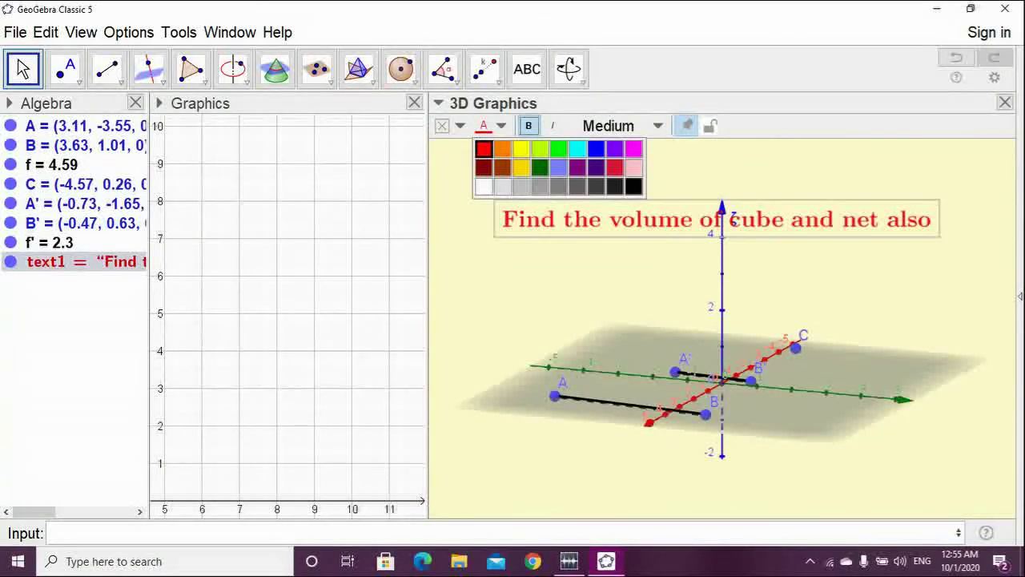
key(Escape)
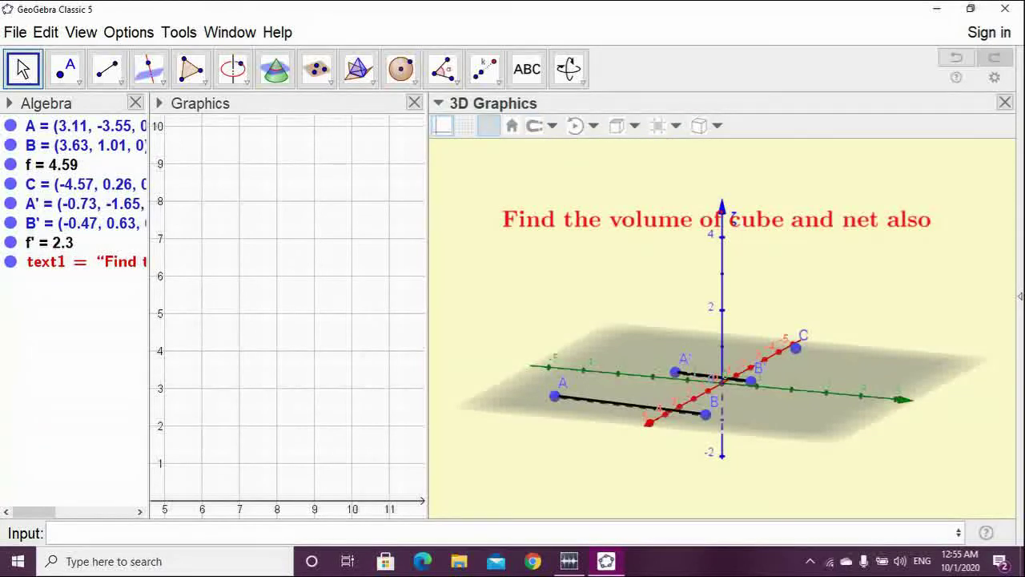
click(609, 219)
click(460, 126)
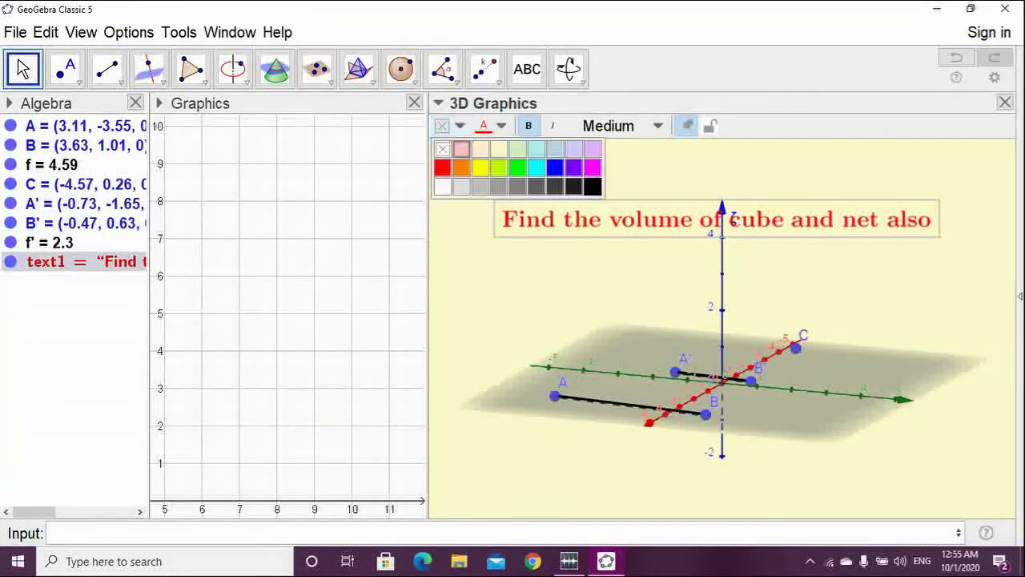
click(480, 167)
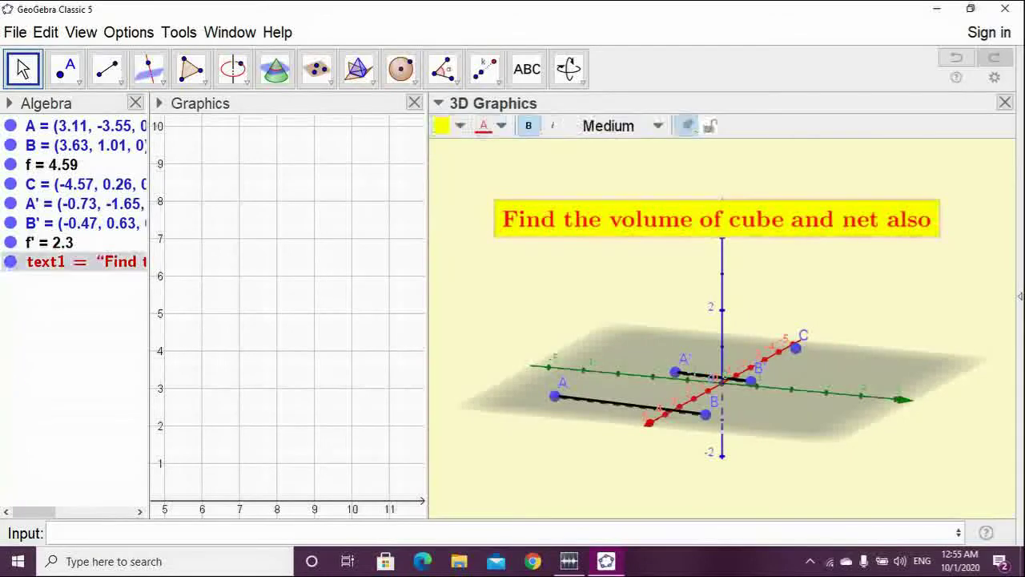
drag(716, 219, 708, 162)
drag(681, 264, 641, 256)
click(641, 256)
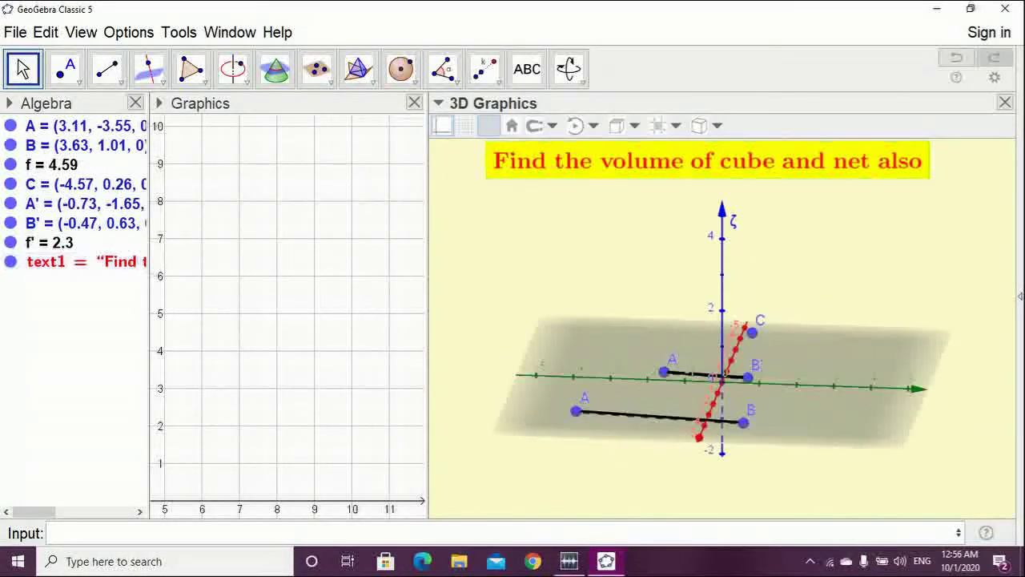
Hide the coordinate axes and the grey ground plane in the 3D view
right_click(664, 305)
click(697, 352)
right_click(650, 312)
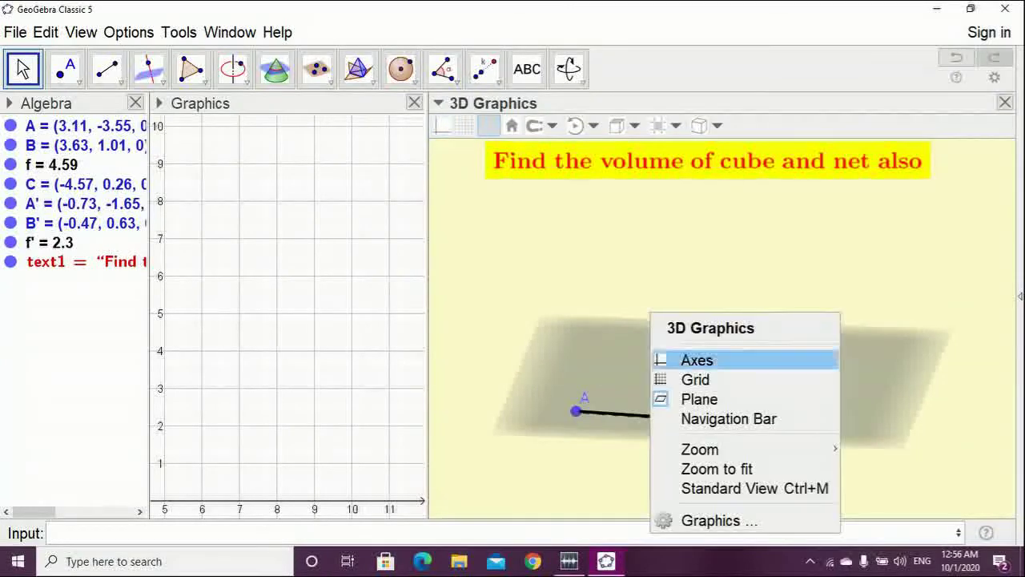
click(699, 399)
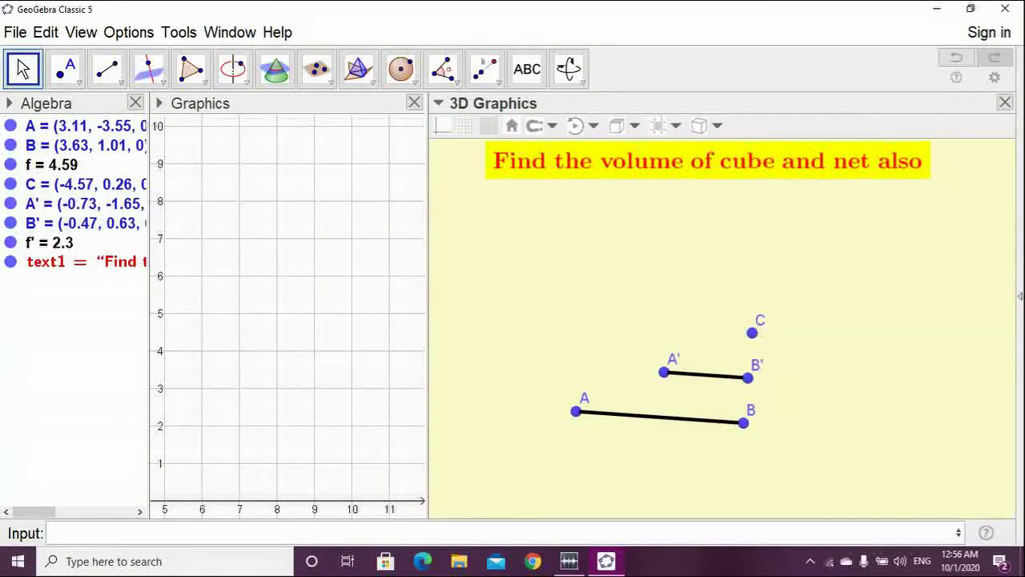
Move point C, then select all objects with Ctrl+A and delete them
drag(752, 333, 546, 316)
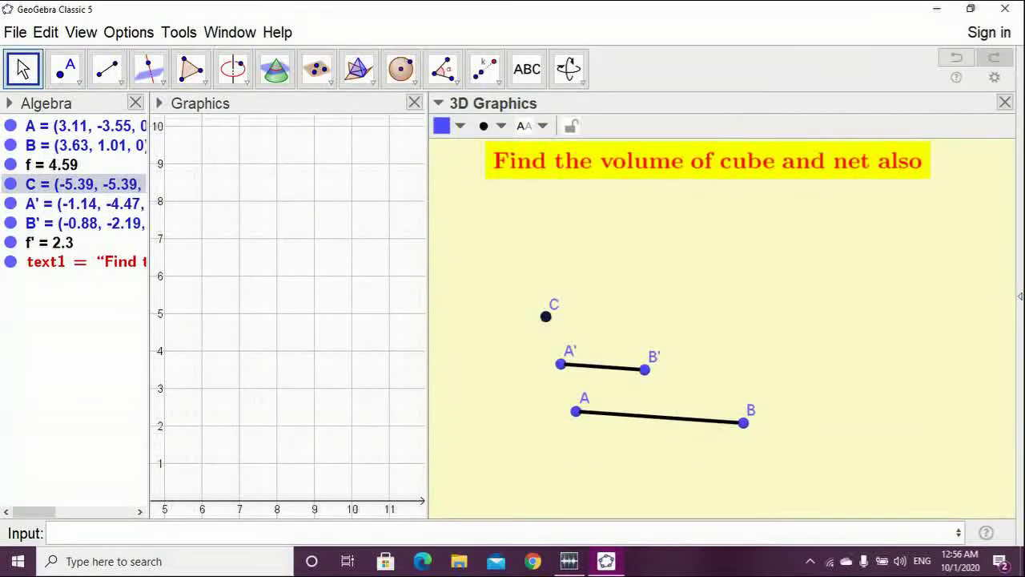
key(ctrl+a)
key(Delete)
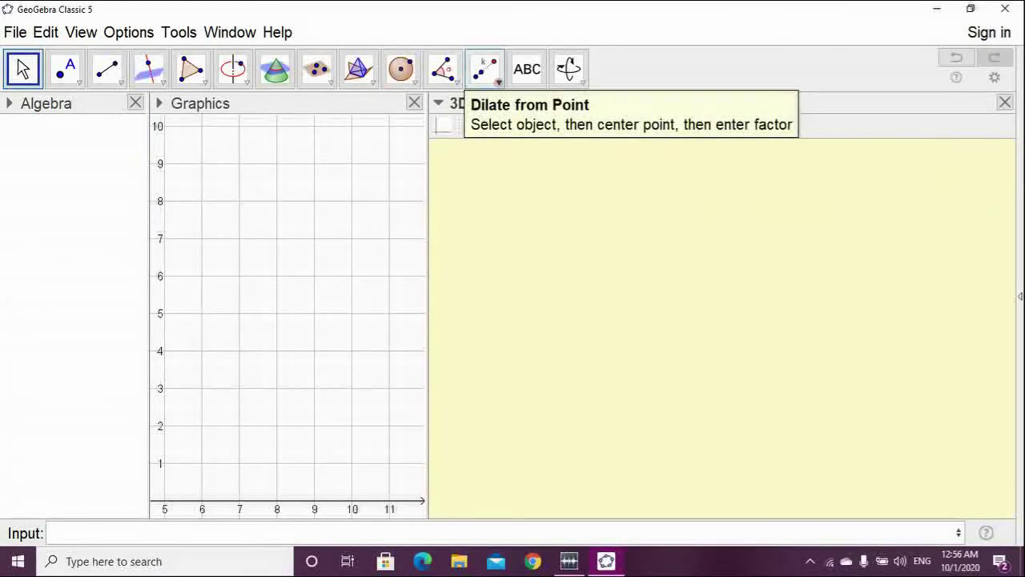
Try the Dilate and Text tools, dismiss the empty text entry, and minimize GeoGebra
click(484, 68)
click(527, 69)
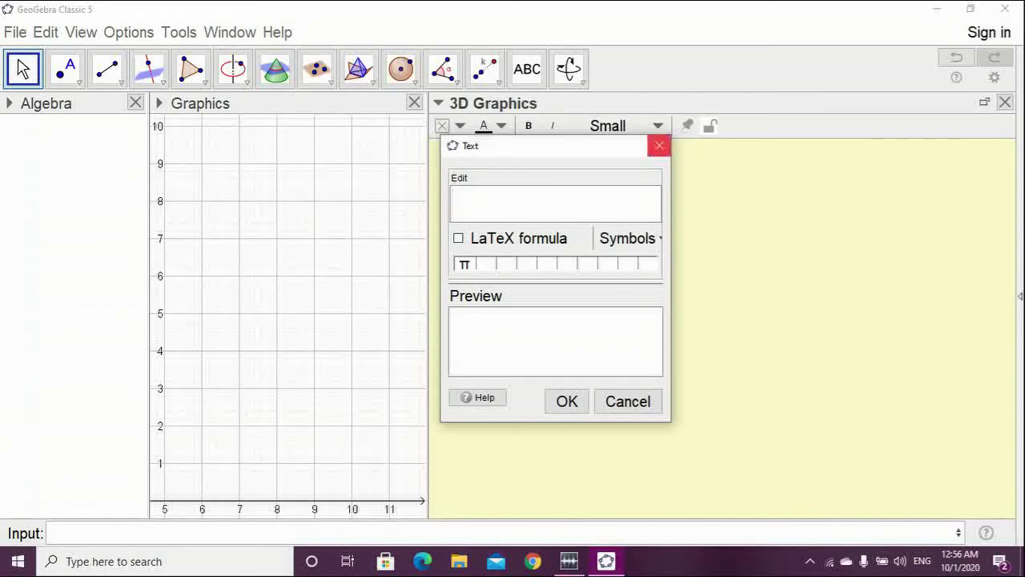
click(659, 145)
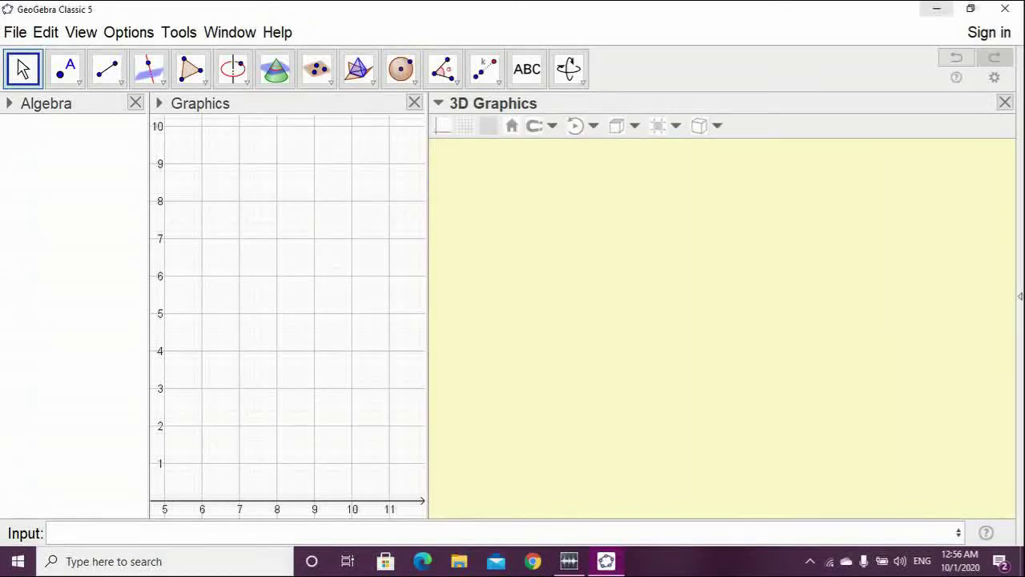
click(936, 9)
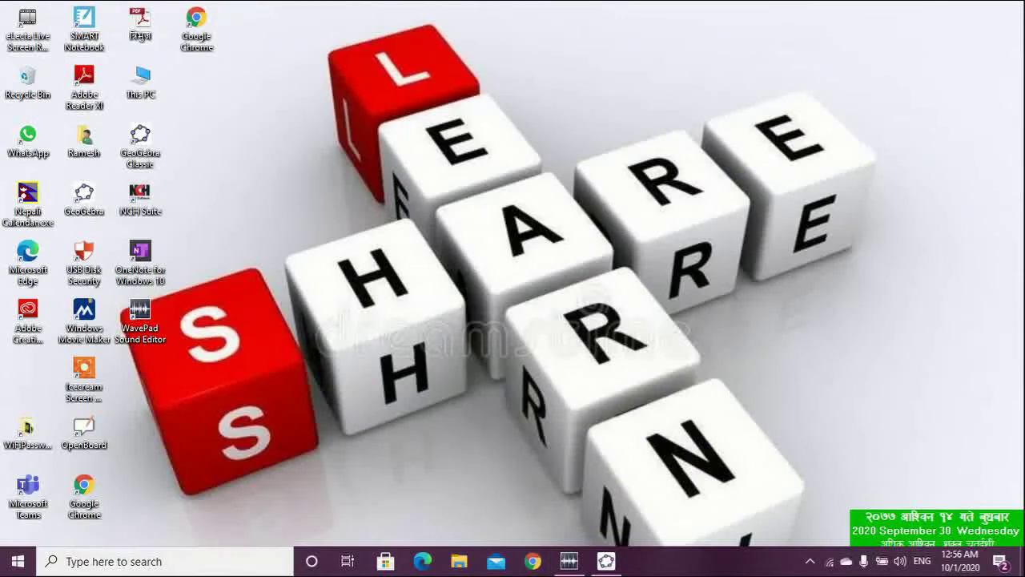
Search Chrome for 'unice code romanized' and open the Software Informer Nepali Unicode (Romanized) result
click(532, 561)
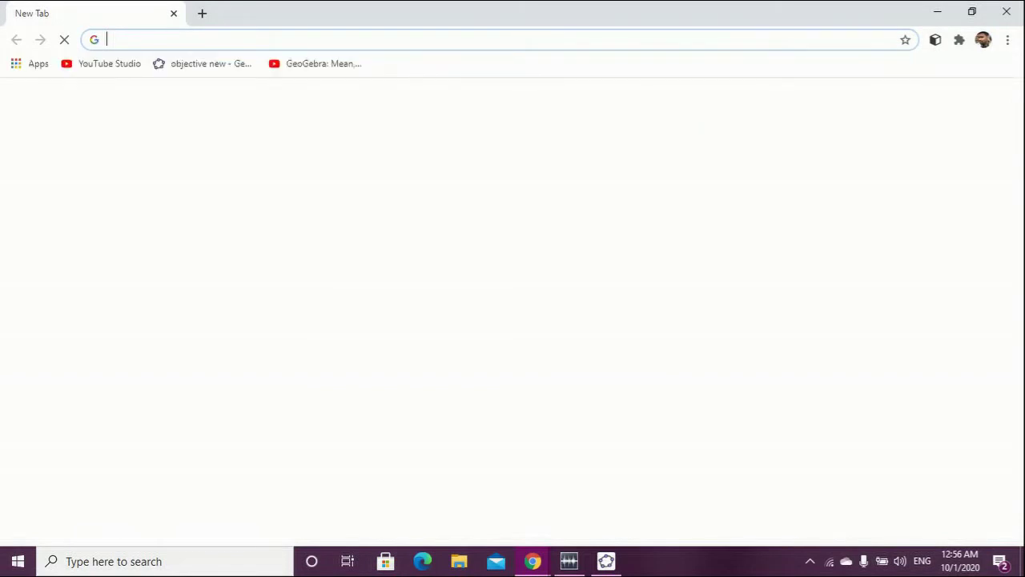
text(u)
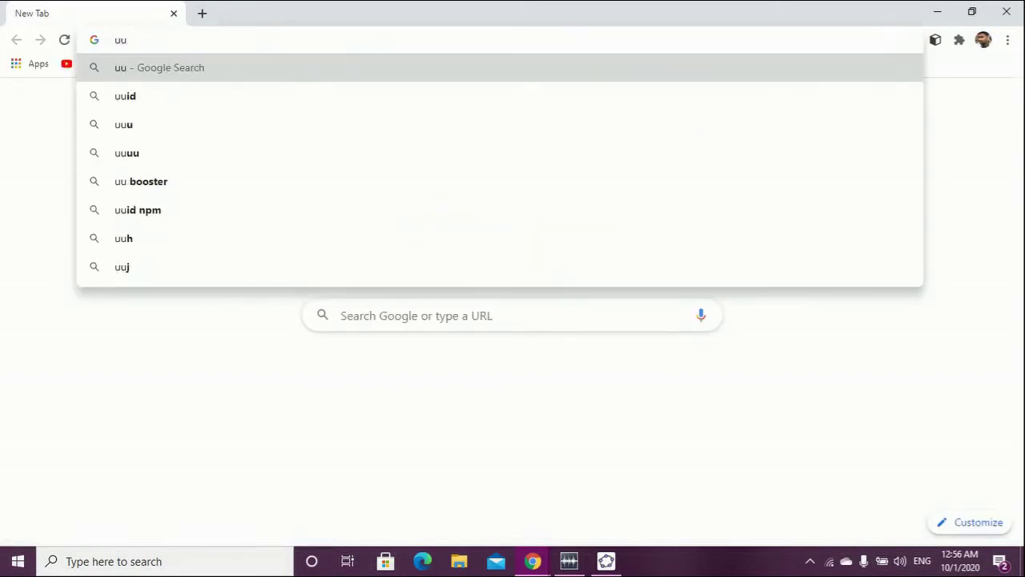
text(ni)
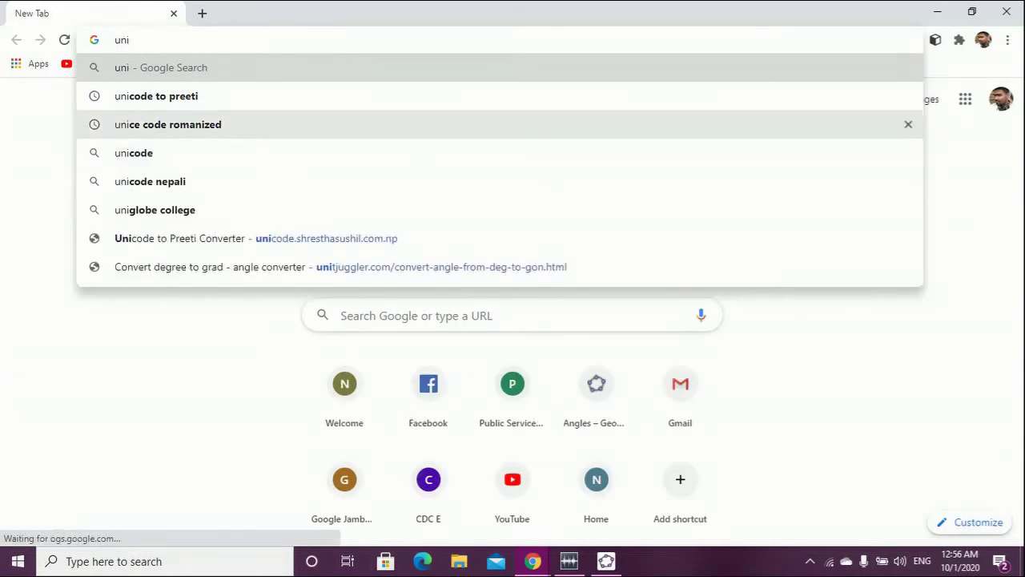
click(168, 124)
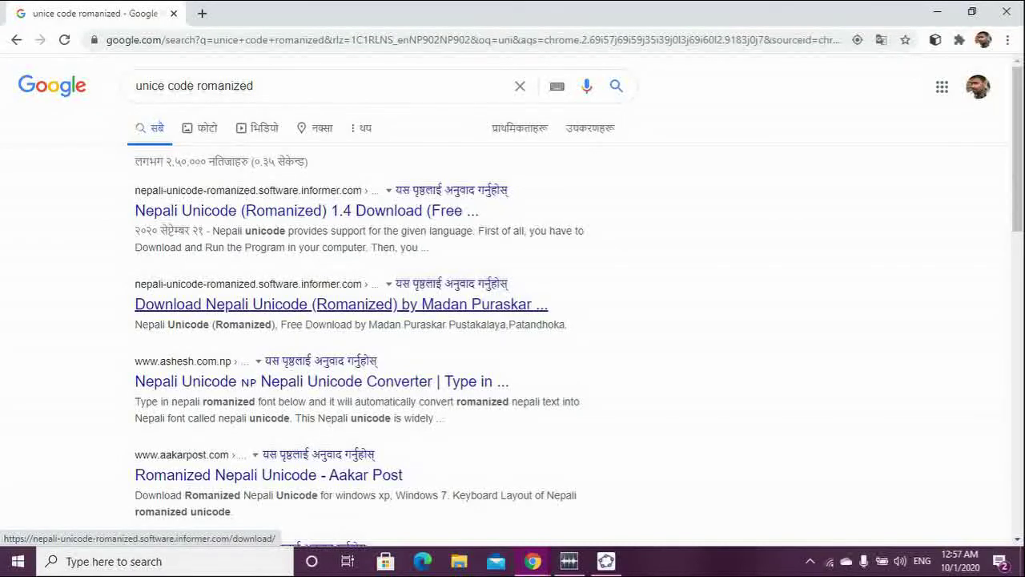
click(341, 304)
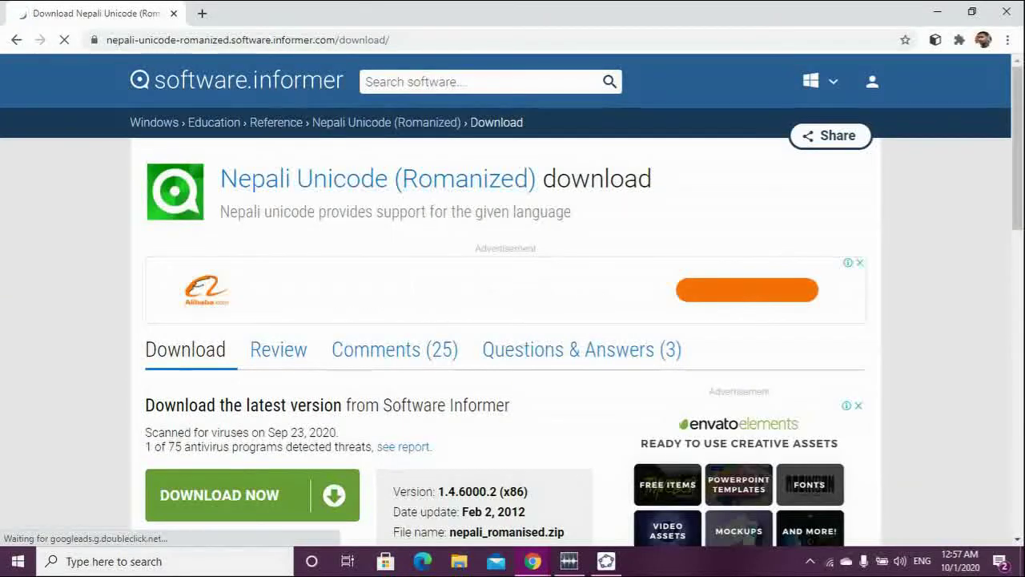
Download nepali_romanised.zip (647 KB) and open it from the download item's menu
scroll(512, 321, down, 3)
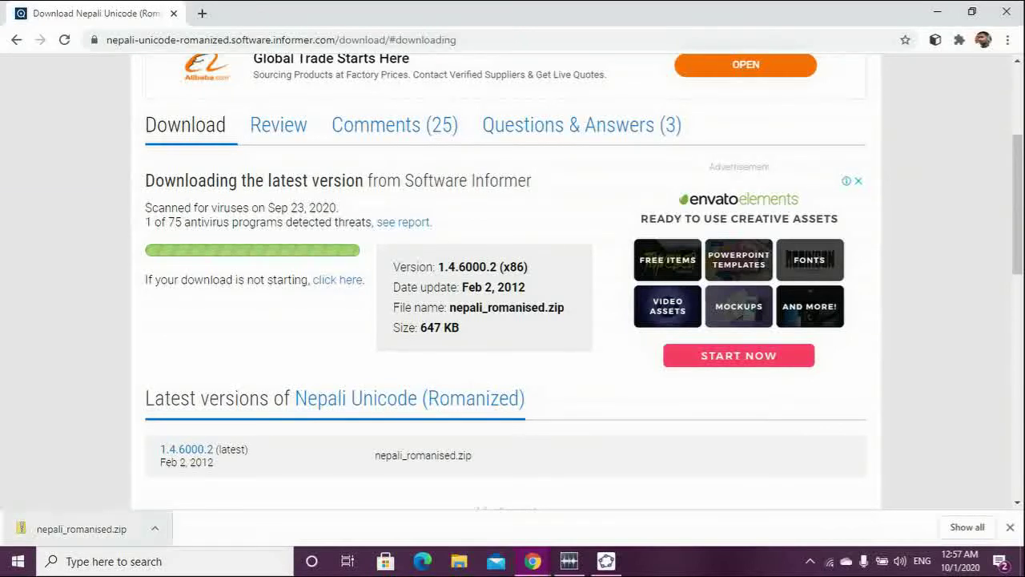
click(154, 528)
click(164, 430)
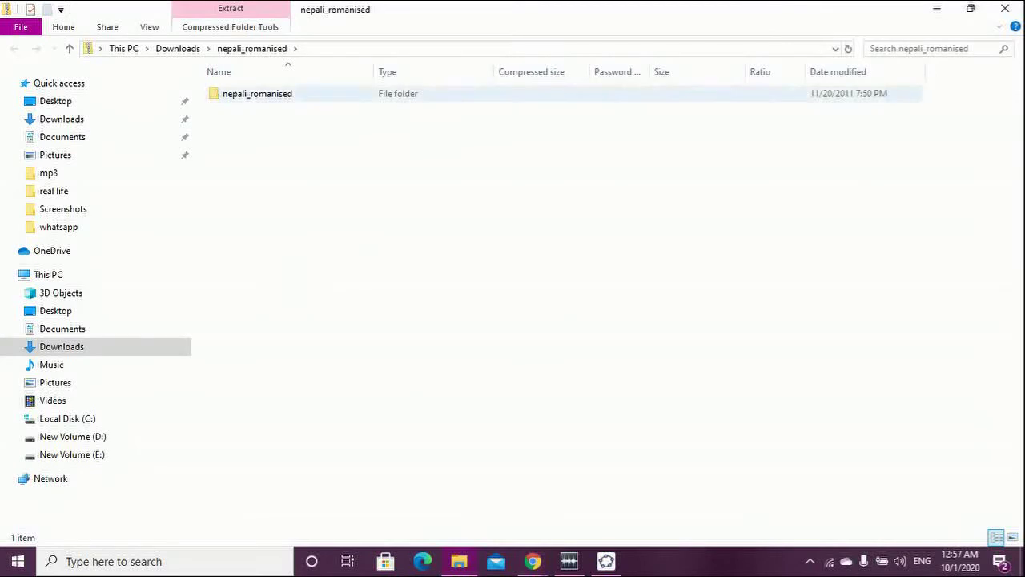
Enter the nepali_romanised folder, launch its setup application, and close the archive window
double_click(256, 93)
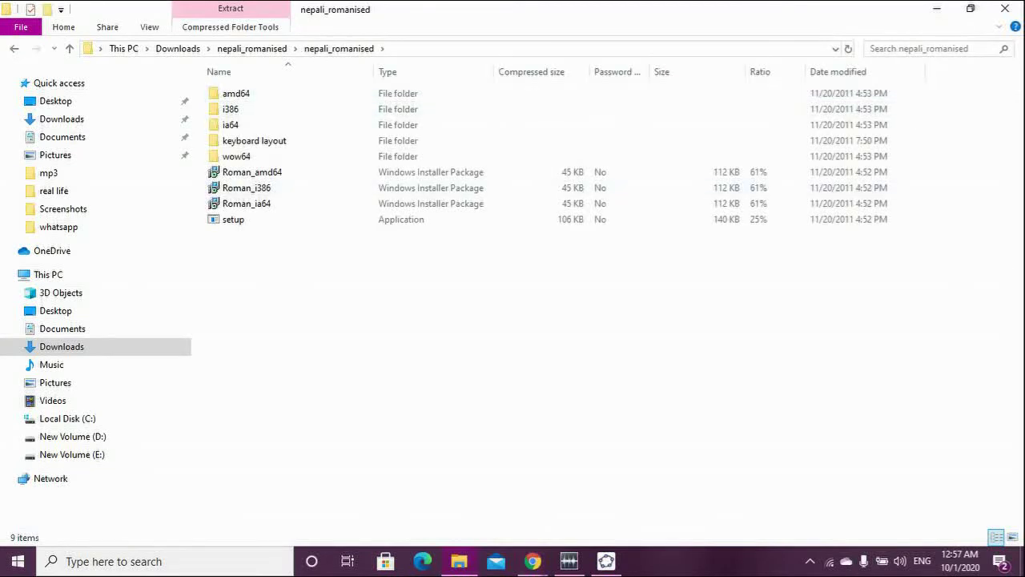
click(241, 220)
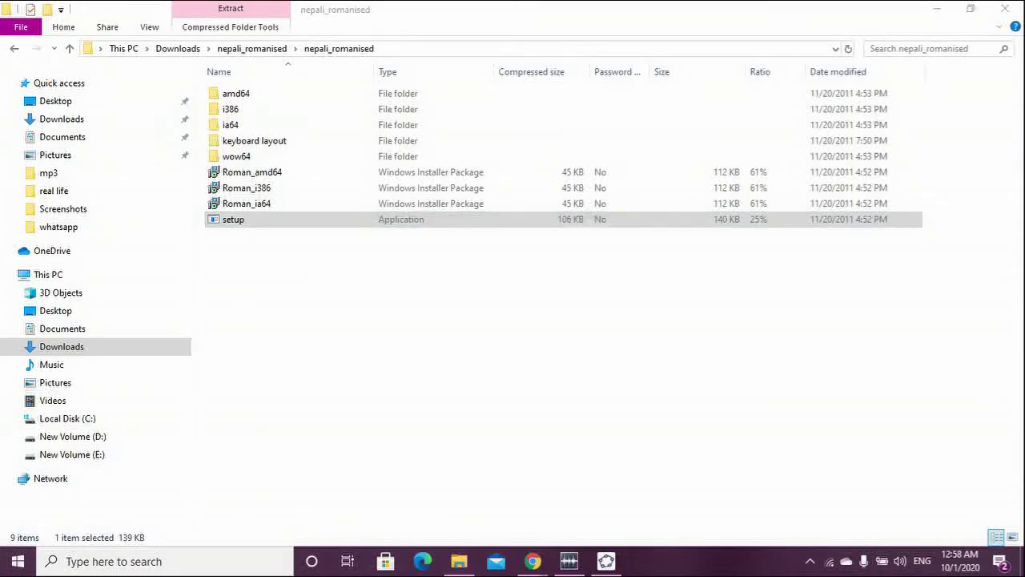
click(1005, 9)
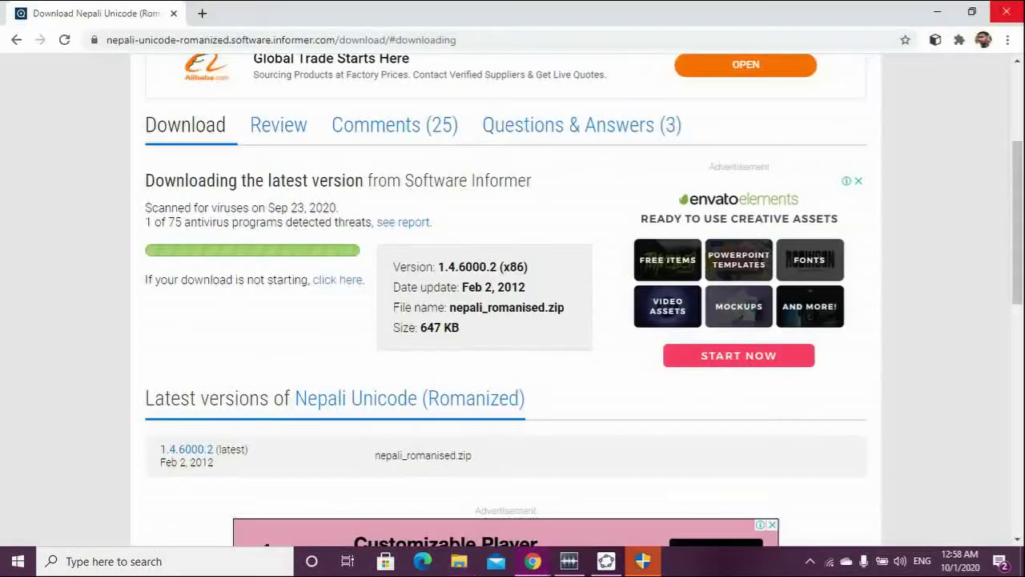
Minimize both Chrome windows to the desktop and check the input language list
click(937, 12)
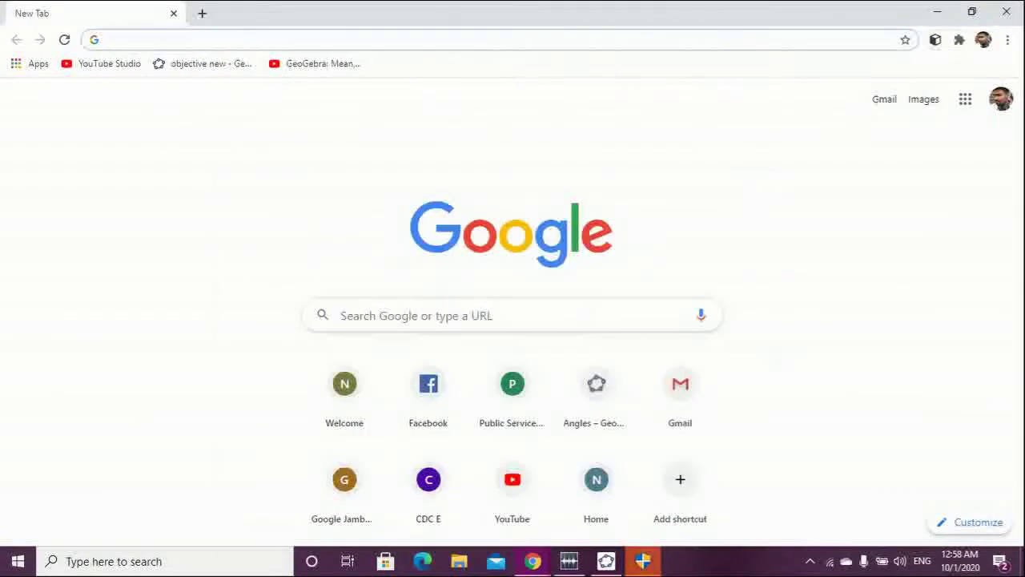
click(938, 11)
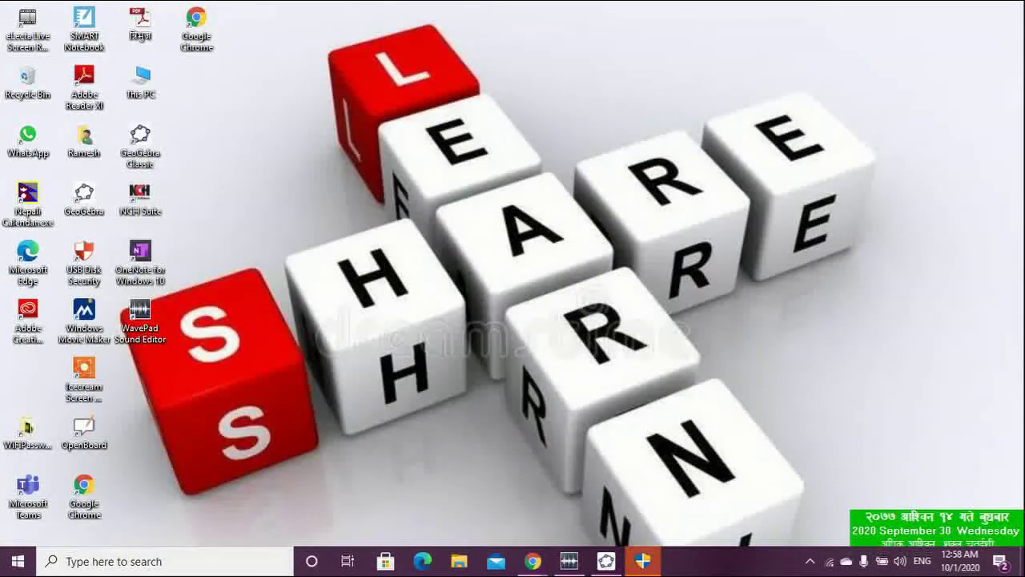
click(922, 561)
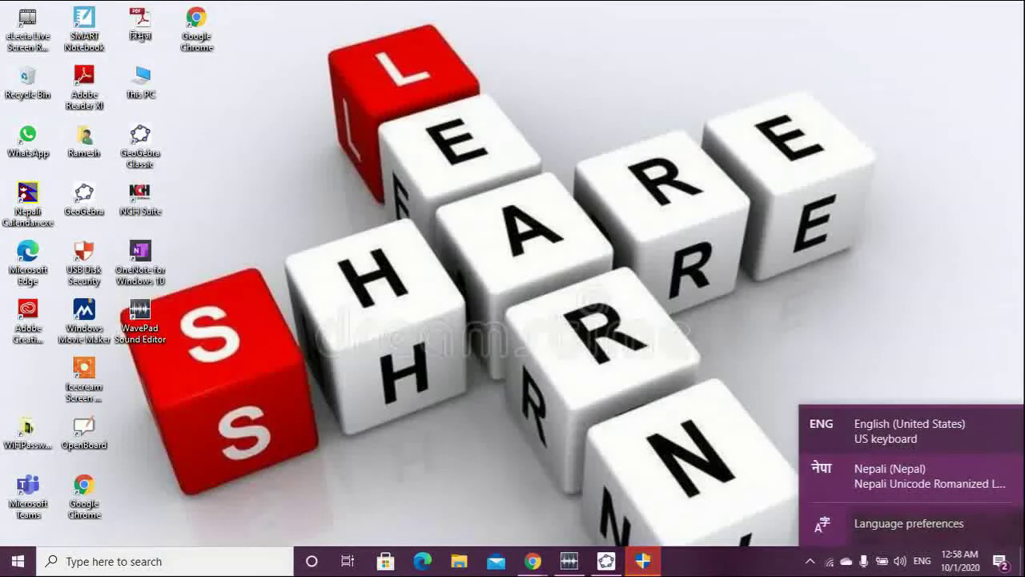
click(921, 431)
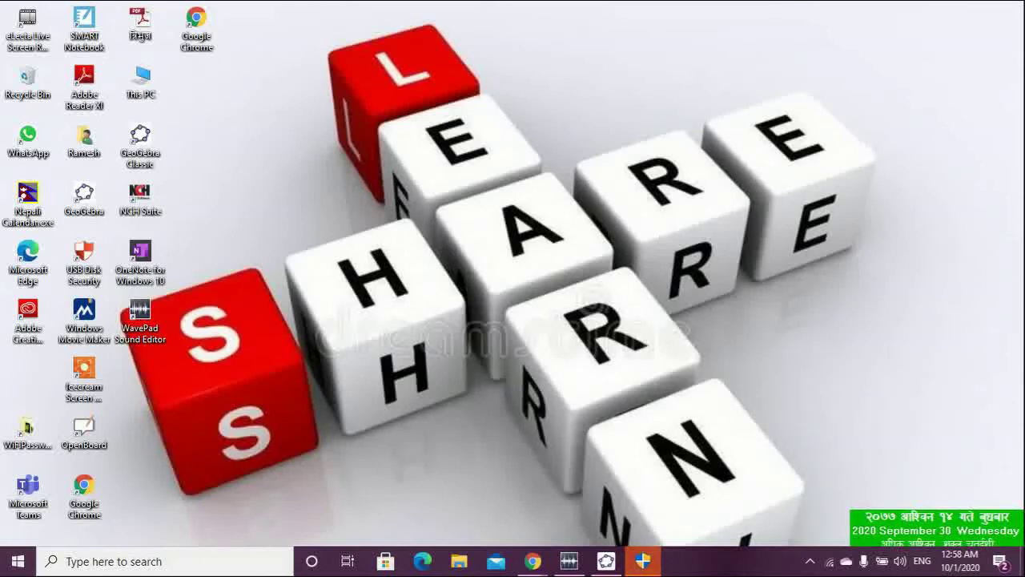
Select Nepali (Nepal) as the input language and bring GeoGebra back to the front
click(922, 560)
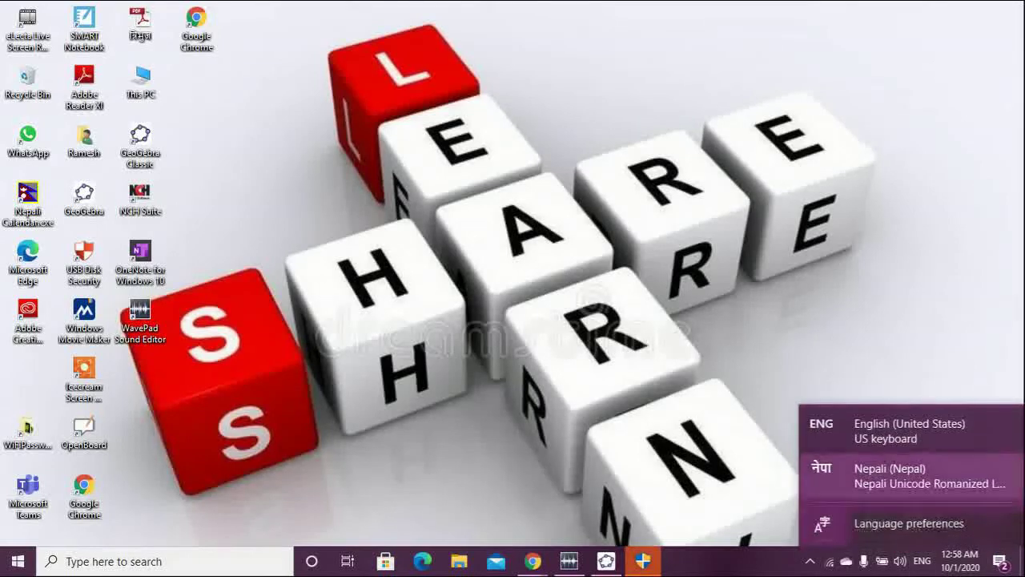
click(913, 476)
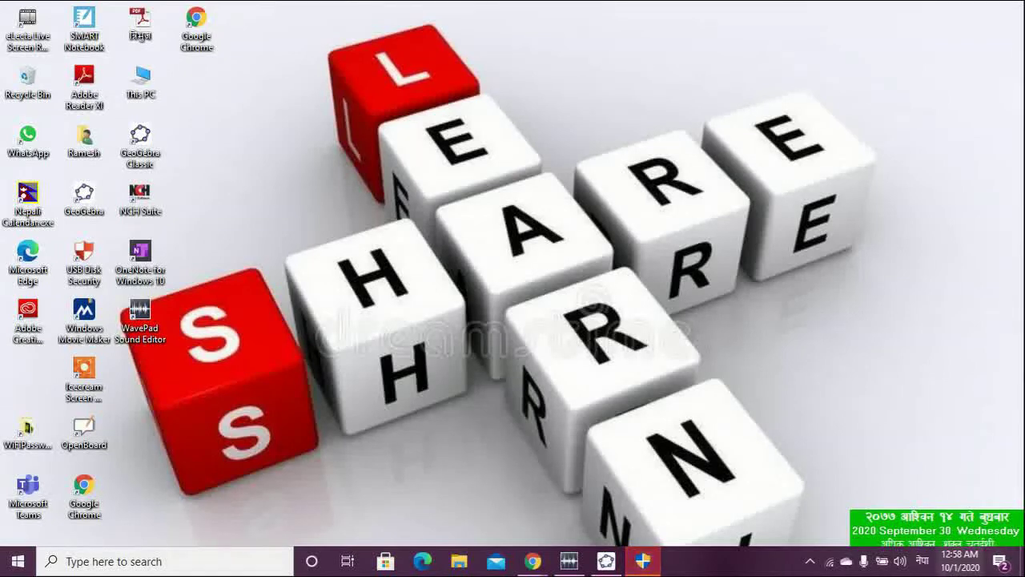
click(923, 561)
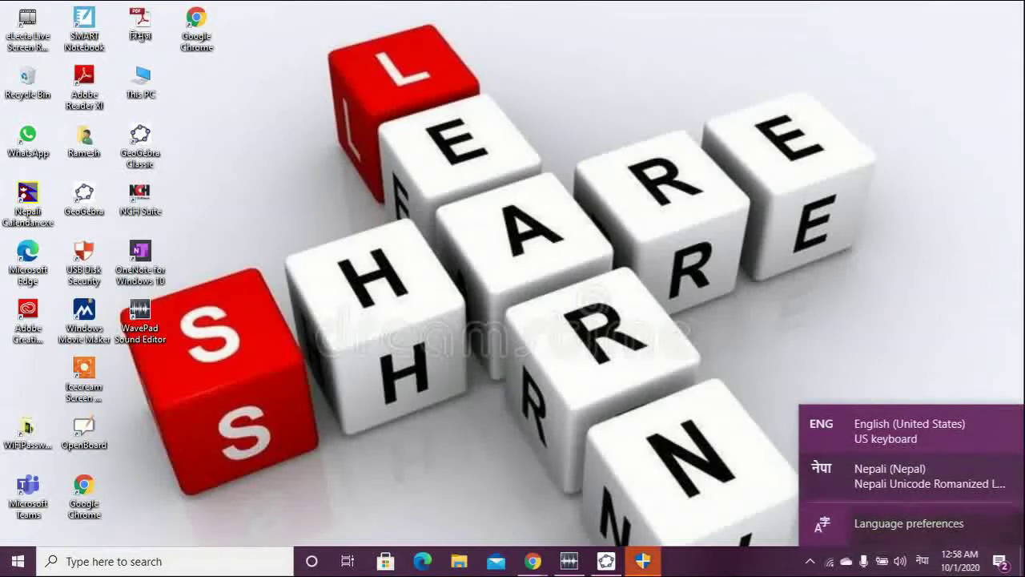
click(923, 560)
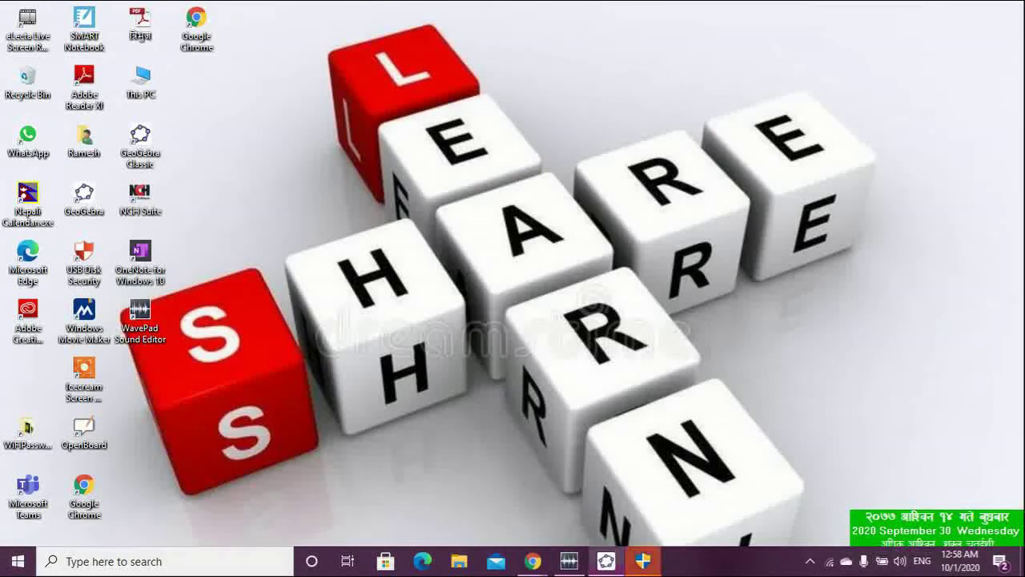
click(606, 561)
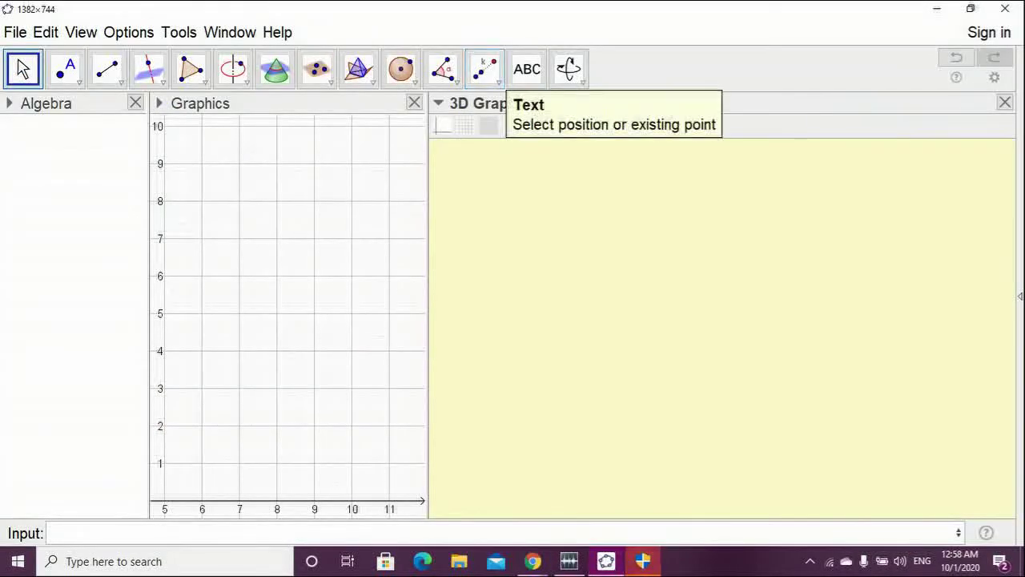
Add a 3D-view text typed in Nepali (Devanagari) giving the presenter's name
click(527, 69)
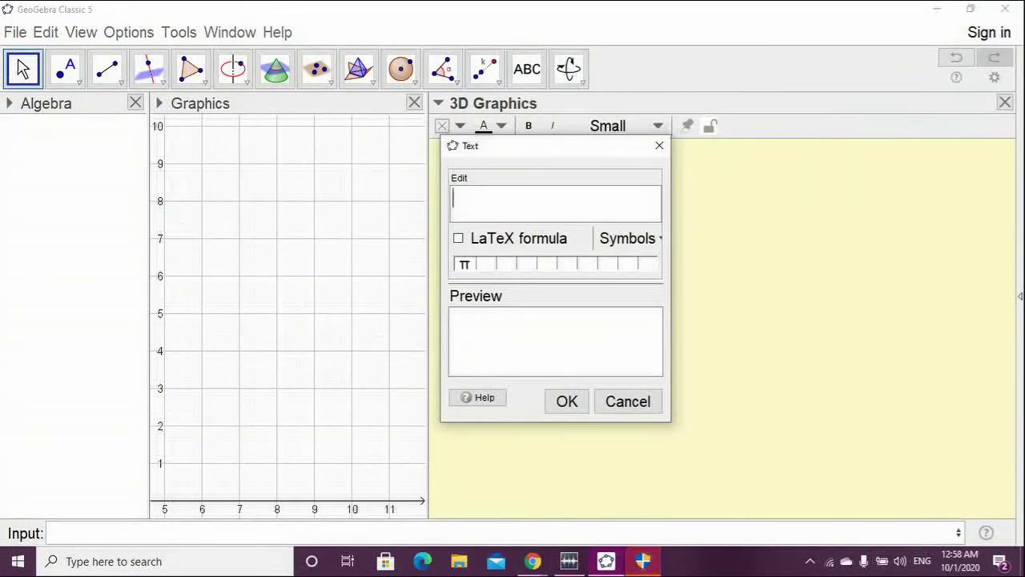
key(alt+shift)
text(मेरि)
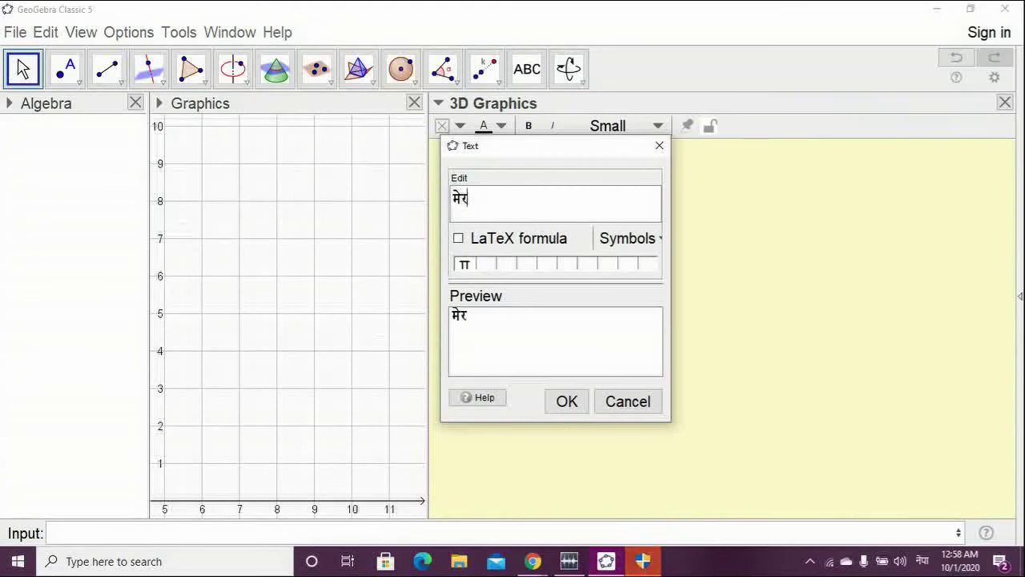
key(BackSpace)
text(ो नाम)
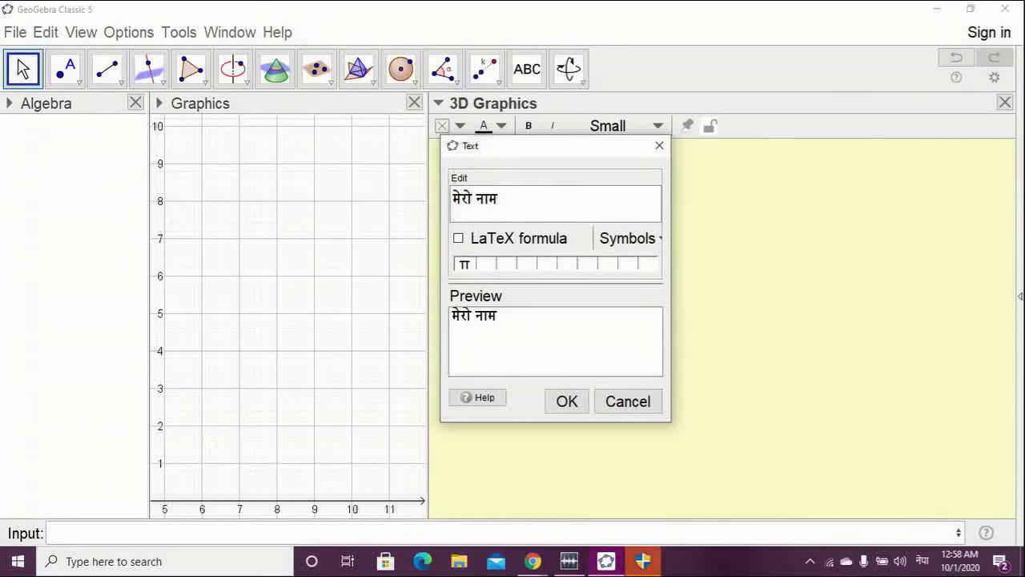
text( रमेश)
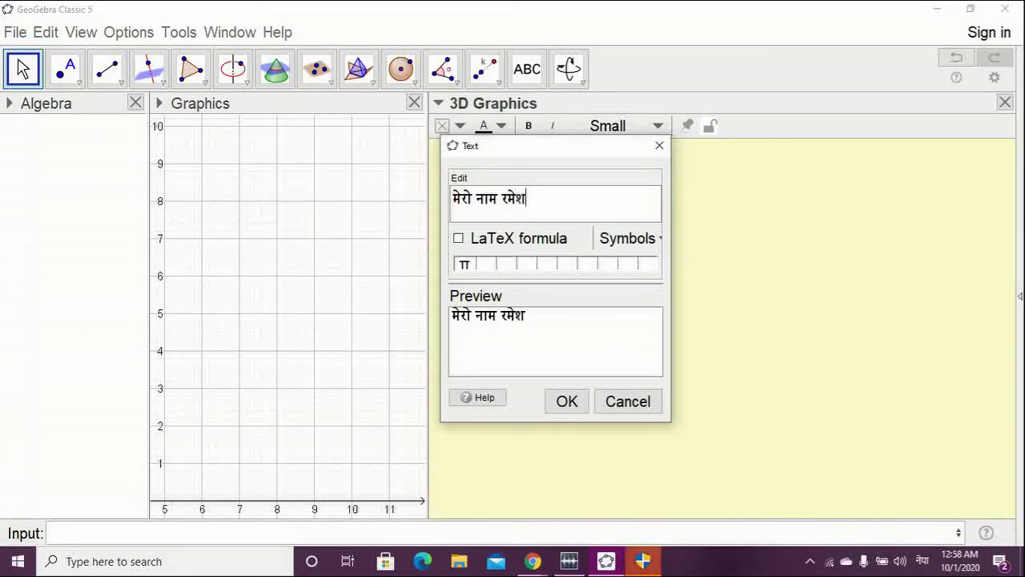
text( जय)
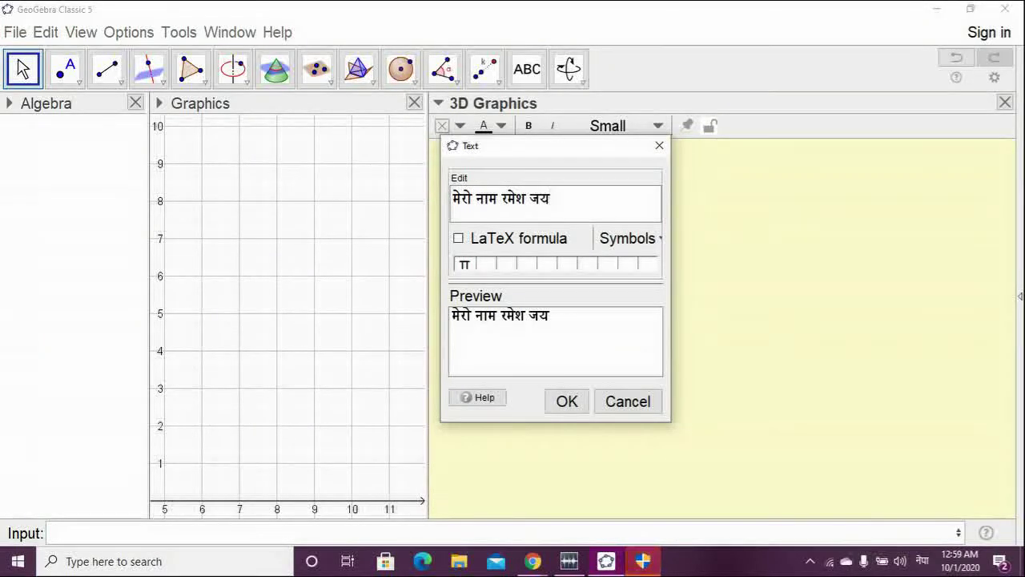
text(सवा)
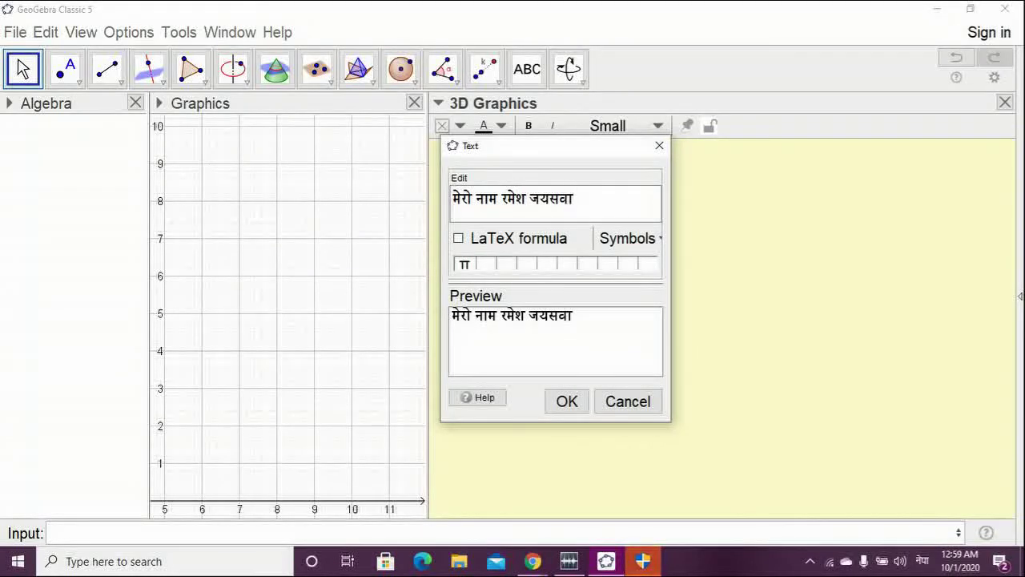
text(ल हो)
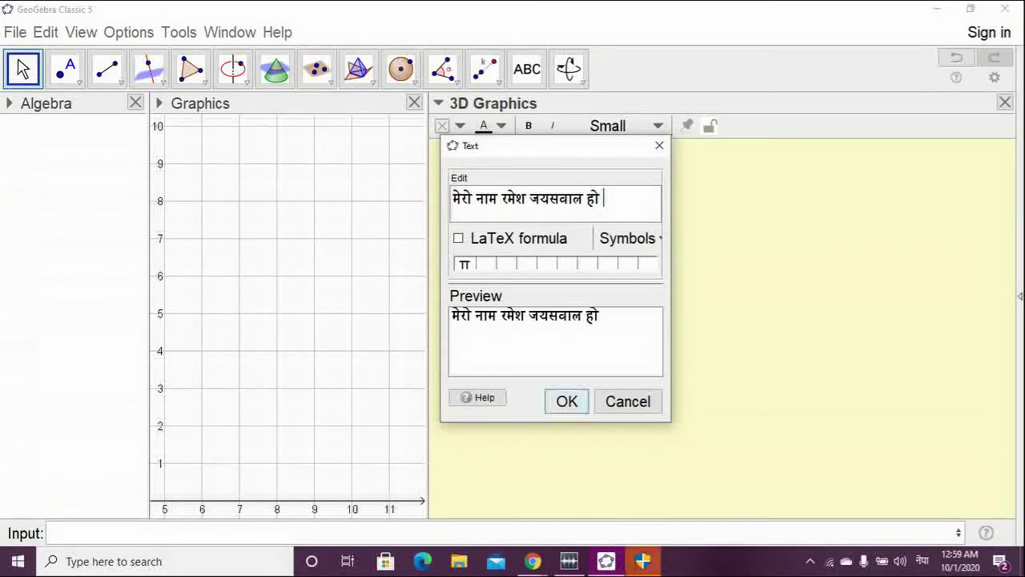
click(567, 402)
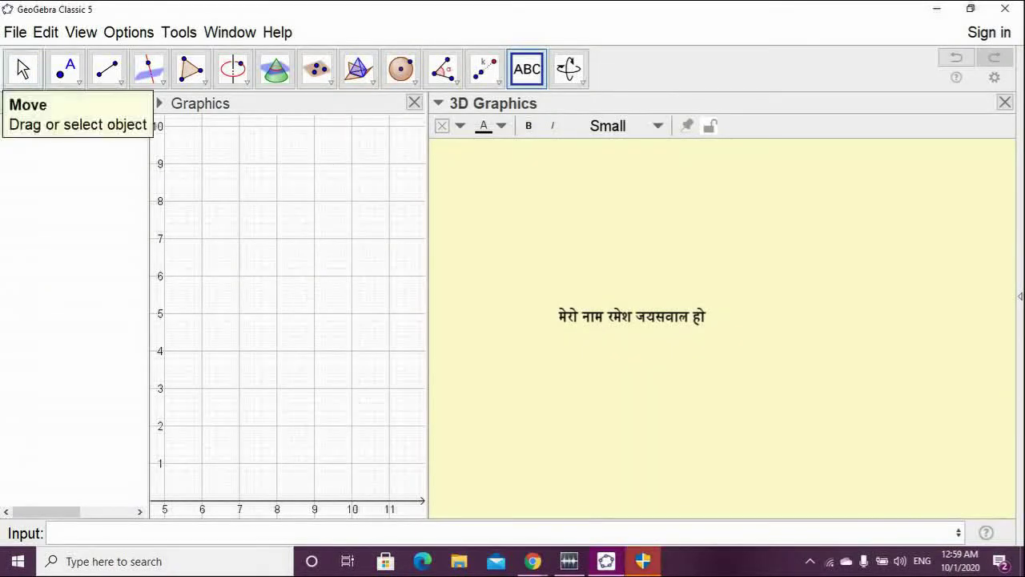
Drag the Nepali text up and left to a new position in the 3D view
click(22, 69)
drag(635, 314, 601, 212)
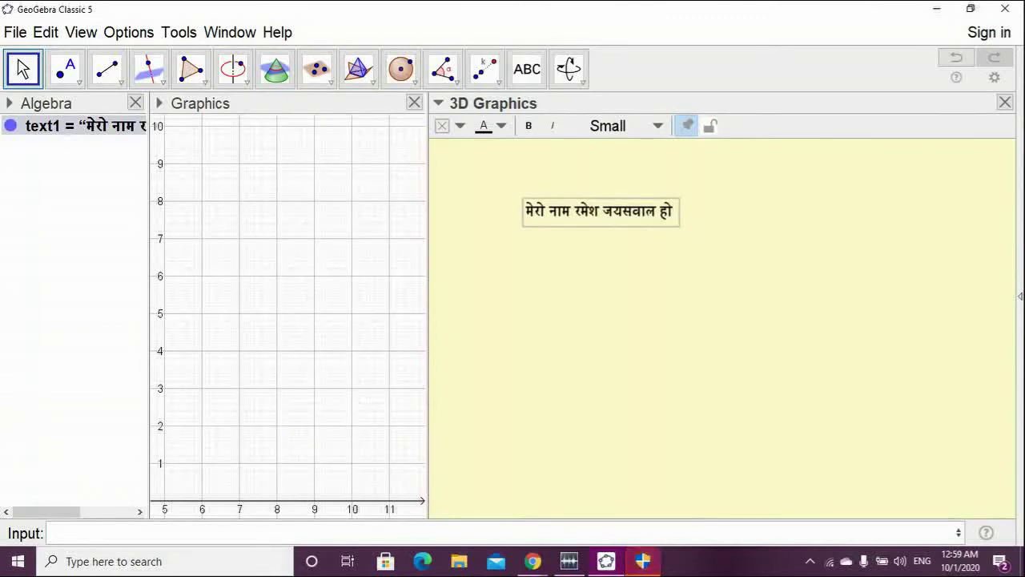
drag(601, 213, 607, 203)
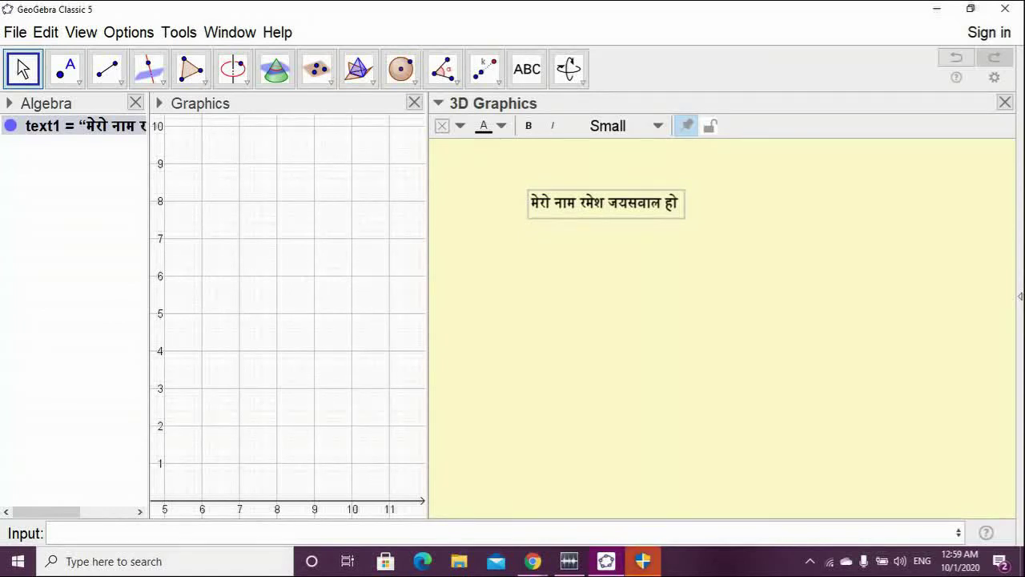
click(298, 308)
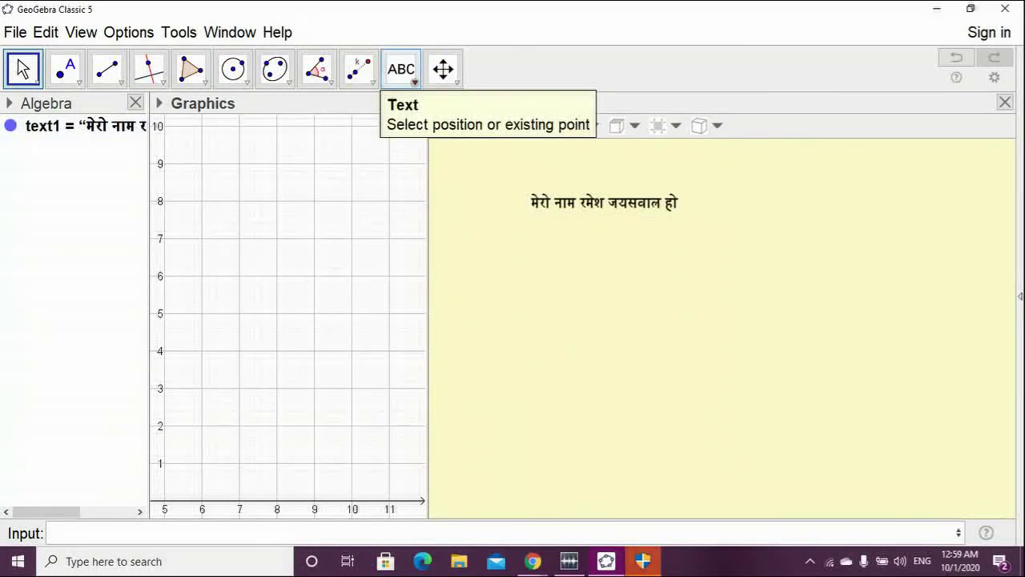
click(402, 69)
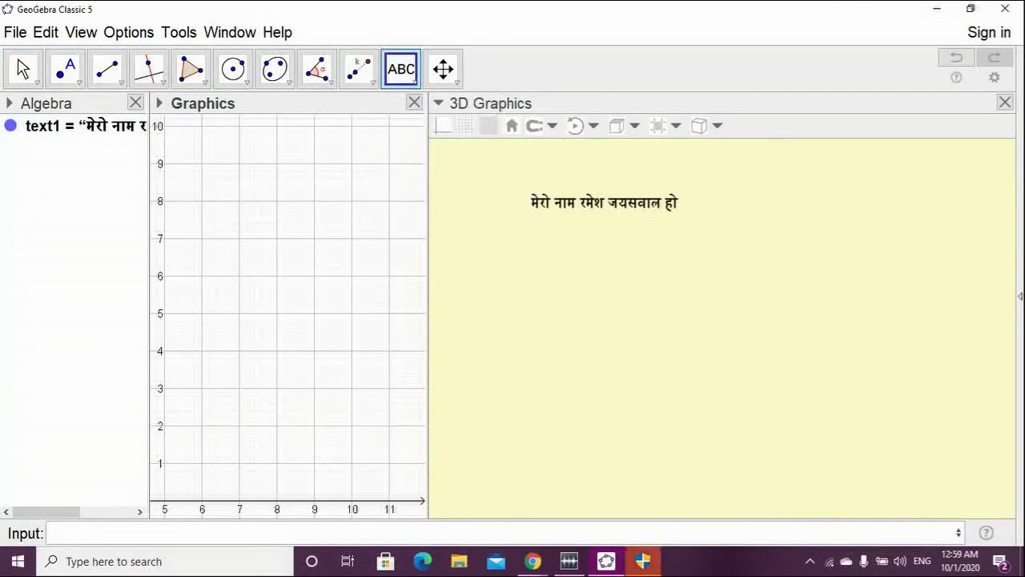
drag(617, 203, 535, 212)
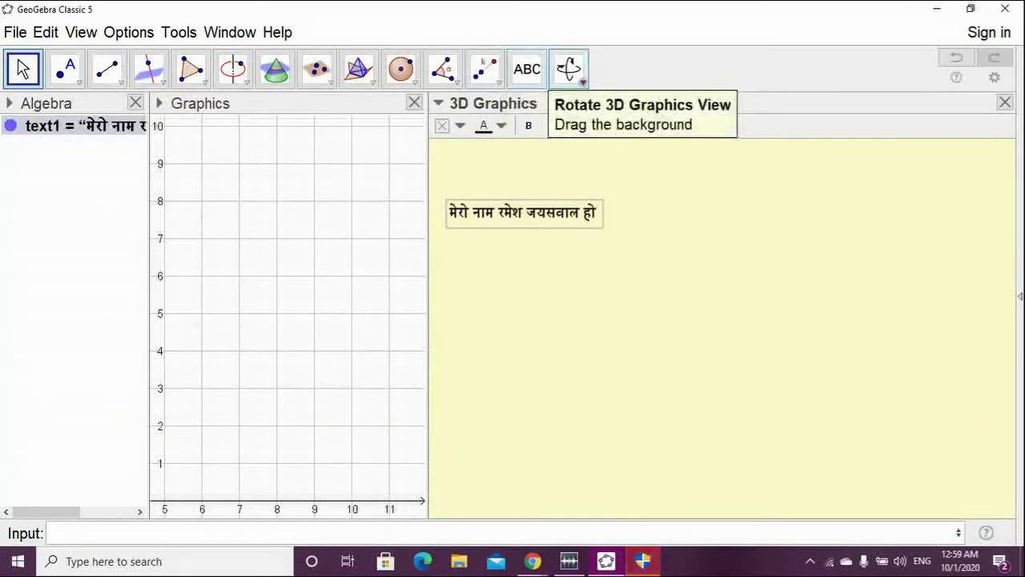
Select the Nepali text and delete it, leaving the 3D Graphics view empty
click(582, 80)
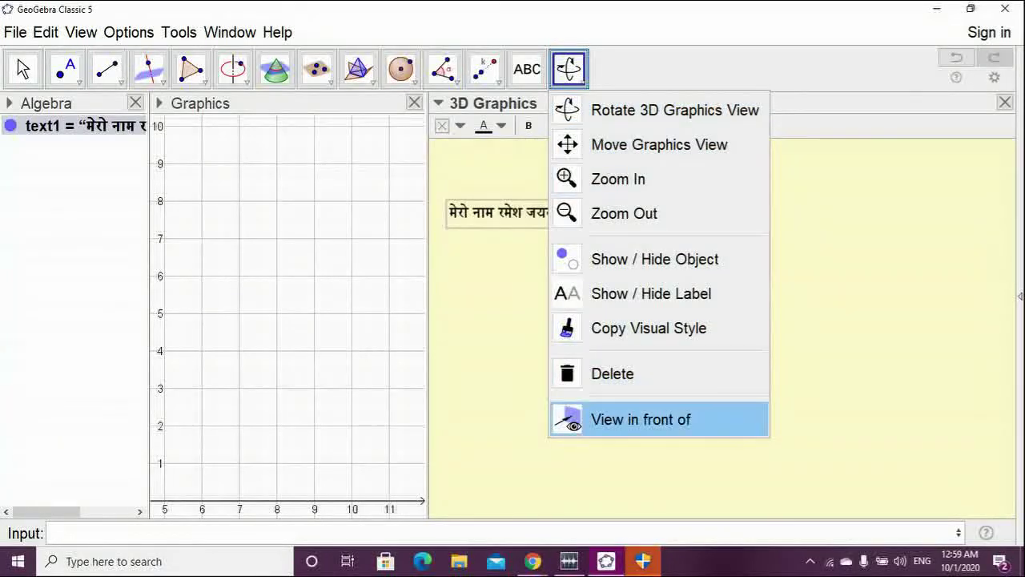
click(689, 473)
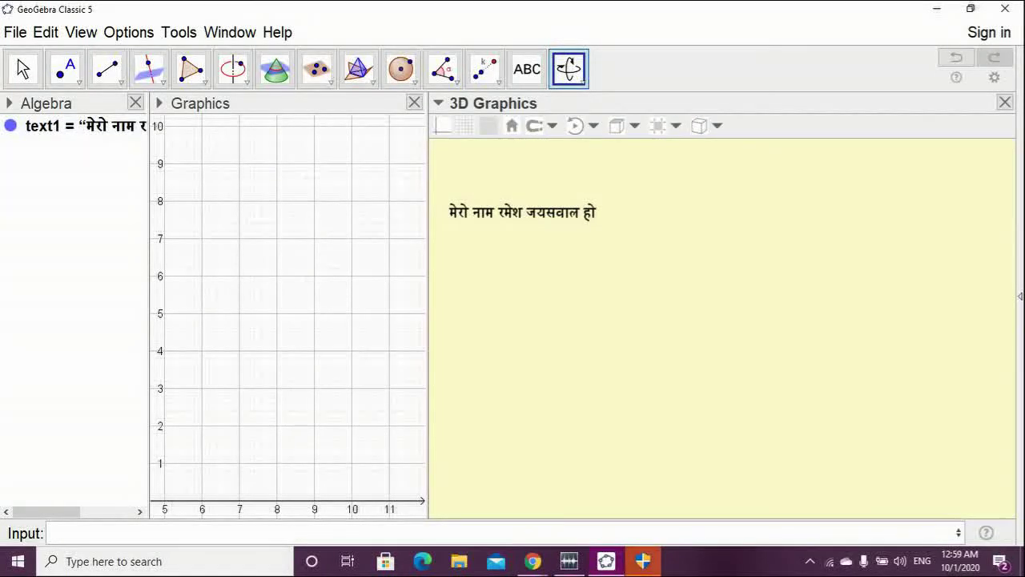
click(522, 213)
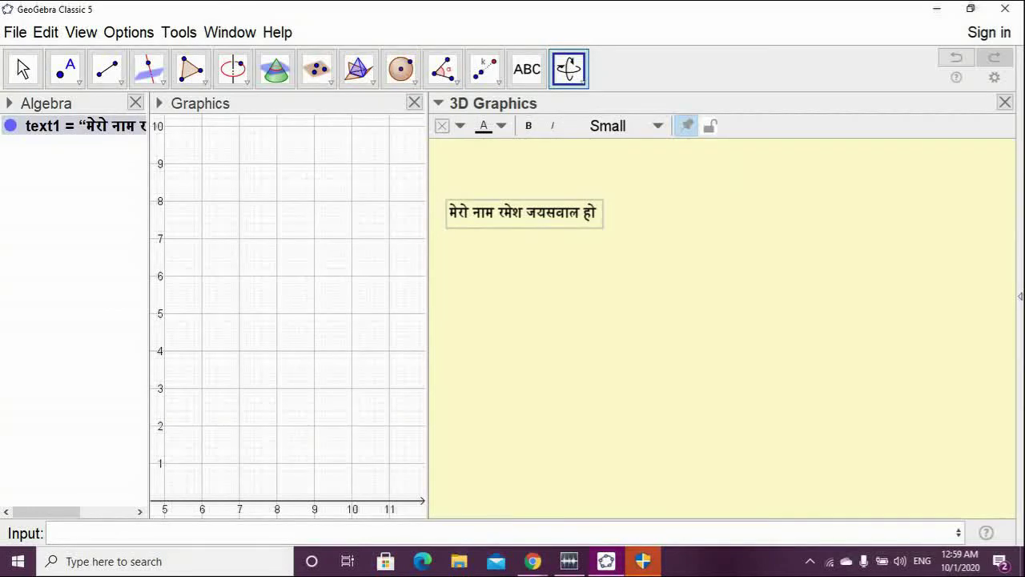
key(Delete)
click(289, 272)
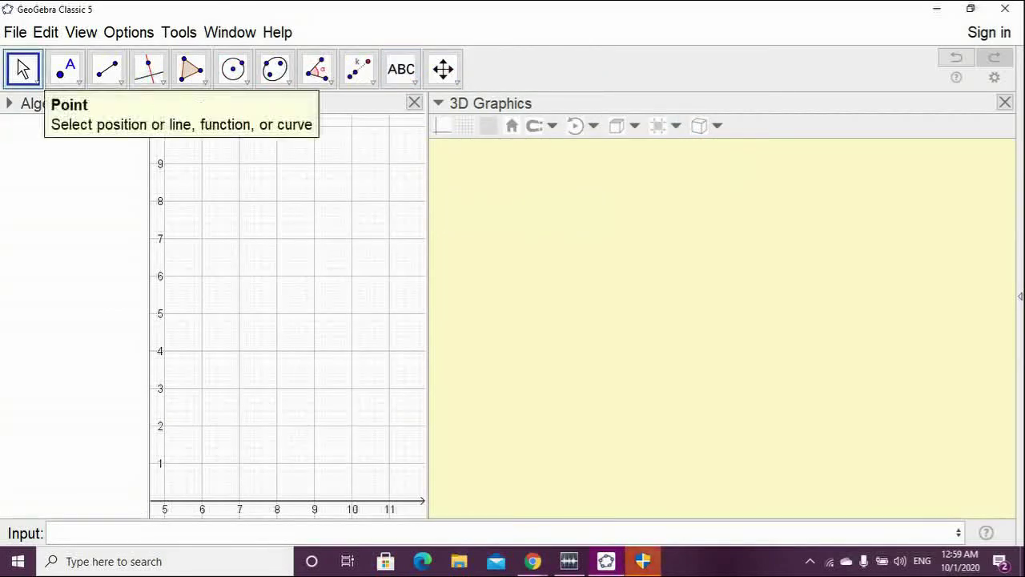
Switch to the Rotate 3D Graphics View tool
click(577, 280)
click(569, 68)
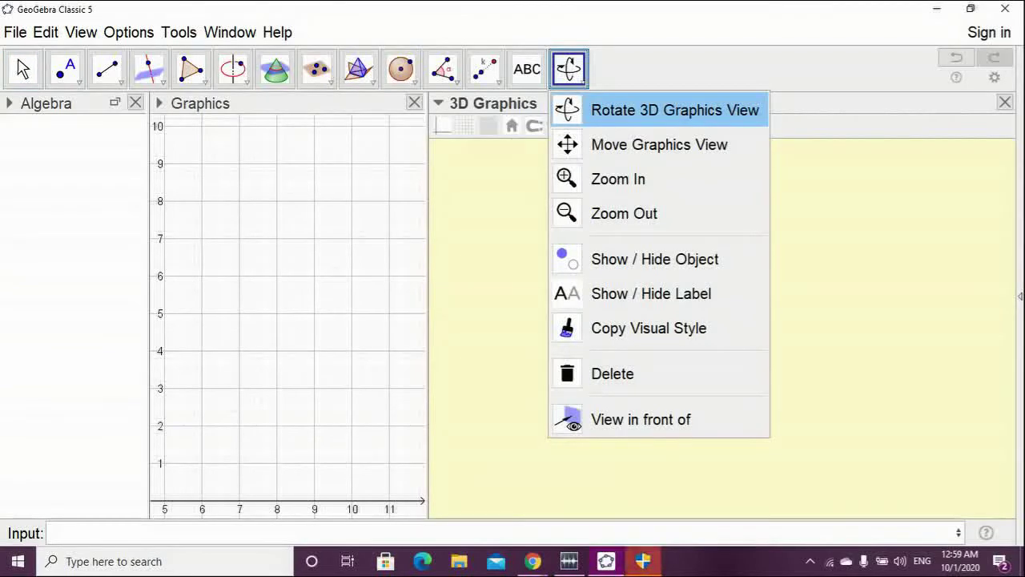
click(644, 112)
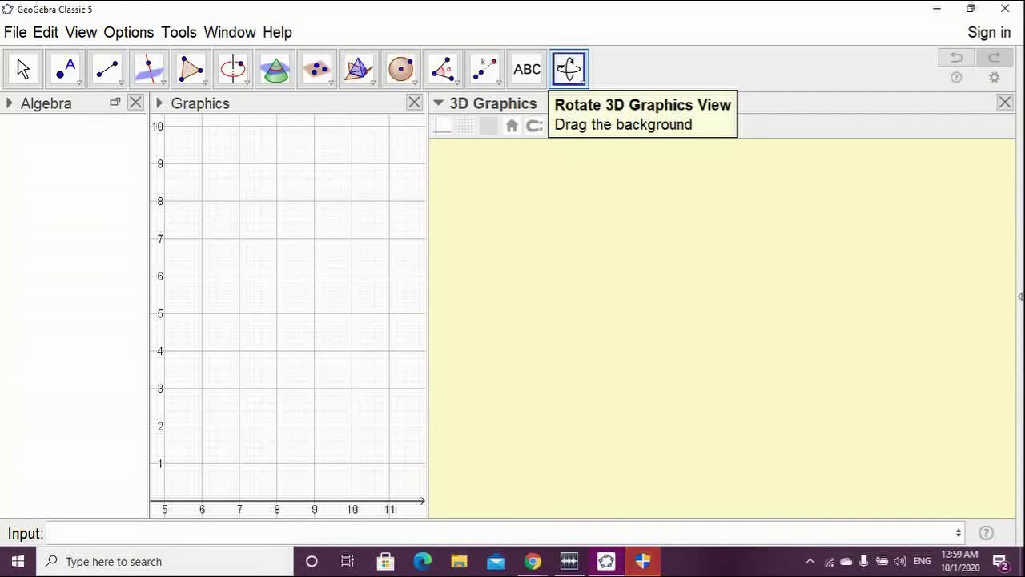
Turn on the grid, axes and xy-plane in the 3D view's context menu
right_click(619, 246)
click(641, 313)
right_click(580, 235)
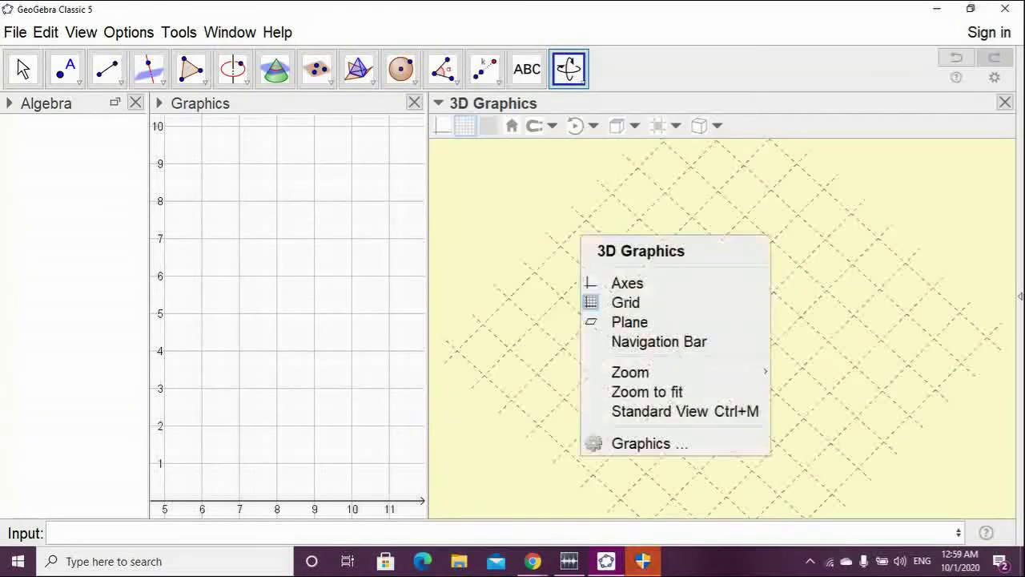
click(627, 283)
right_click(593, 242)
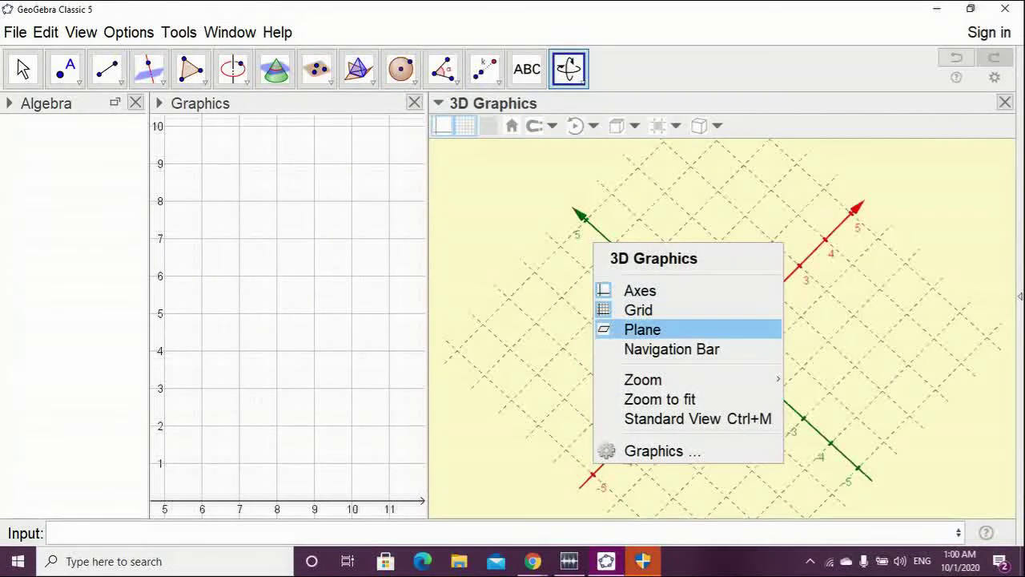
click(640, 329)
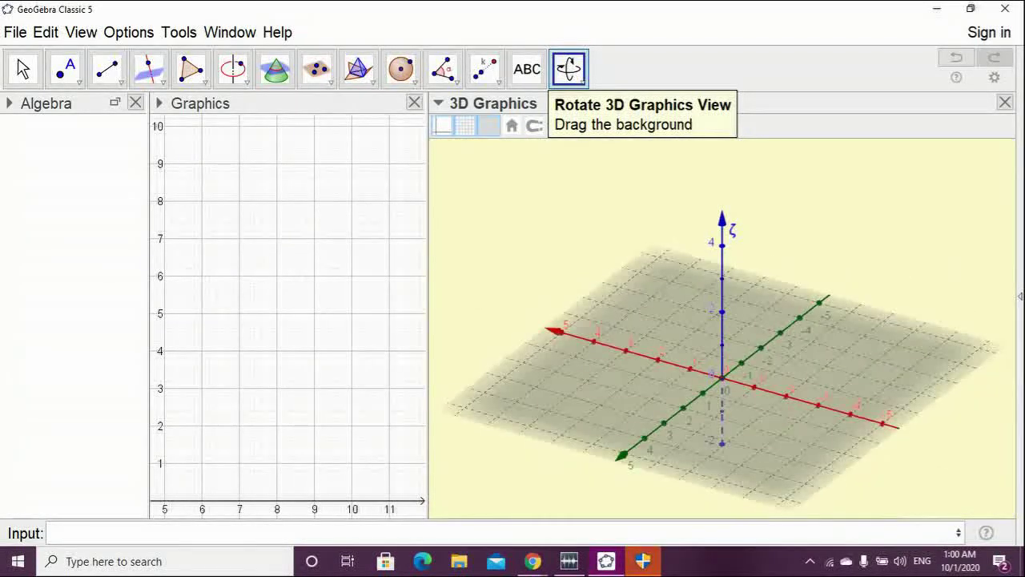
click(569, 69)
Select the Move Graphics View tool for the 3D view
click(608, 144)
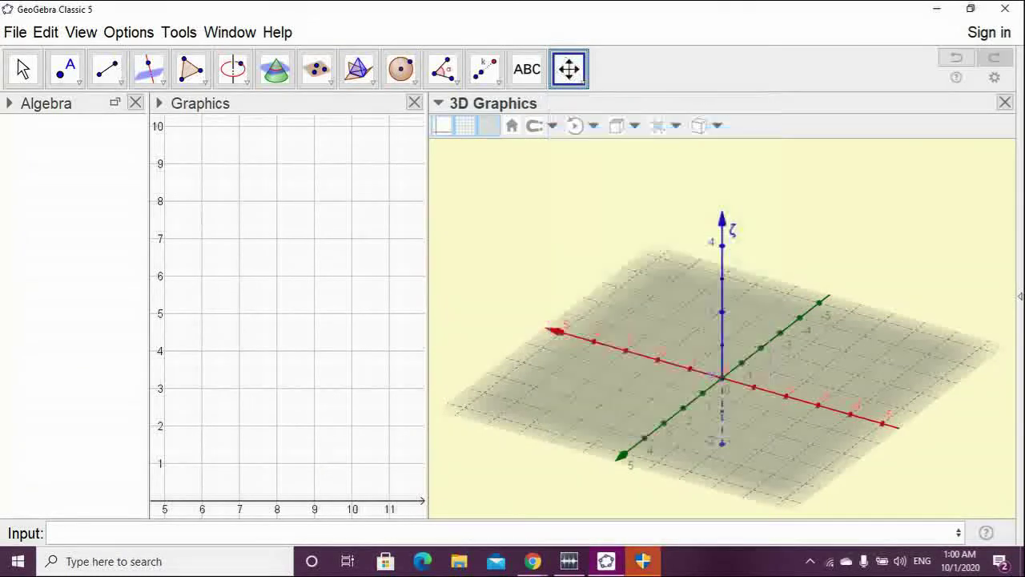
key(Escape)
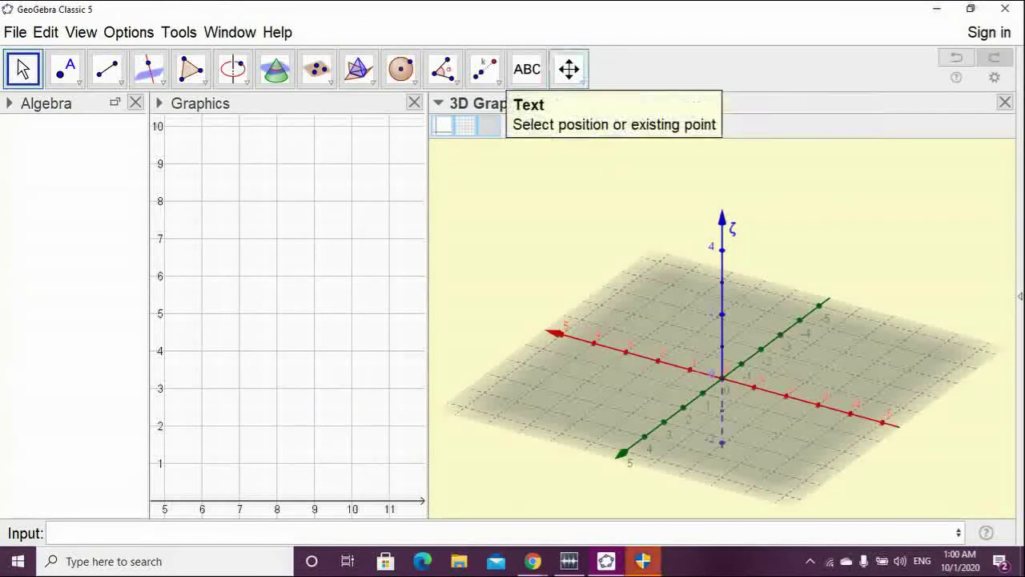
click(569, 68)
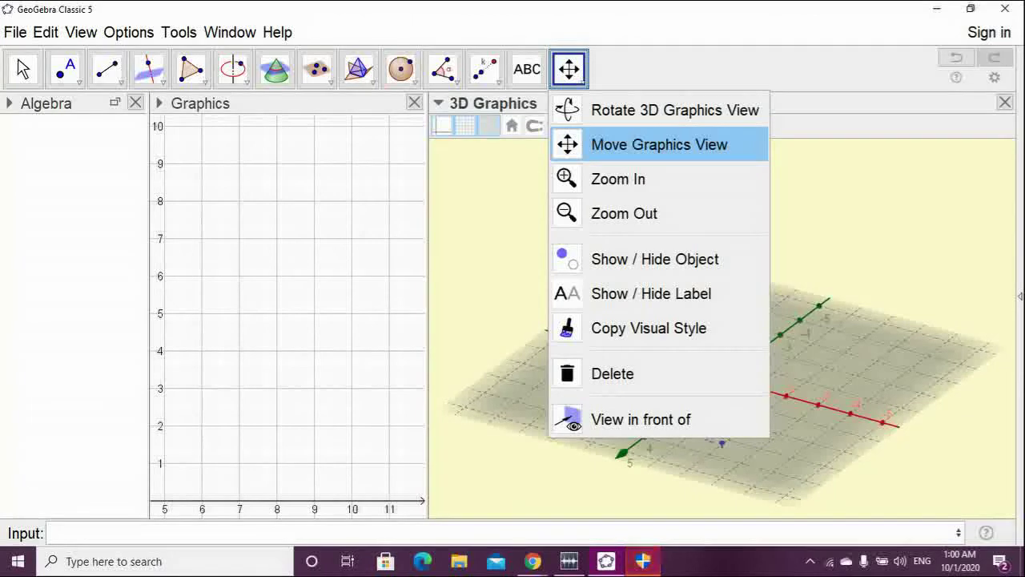
click(660, 144)
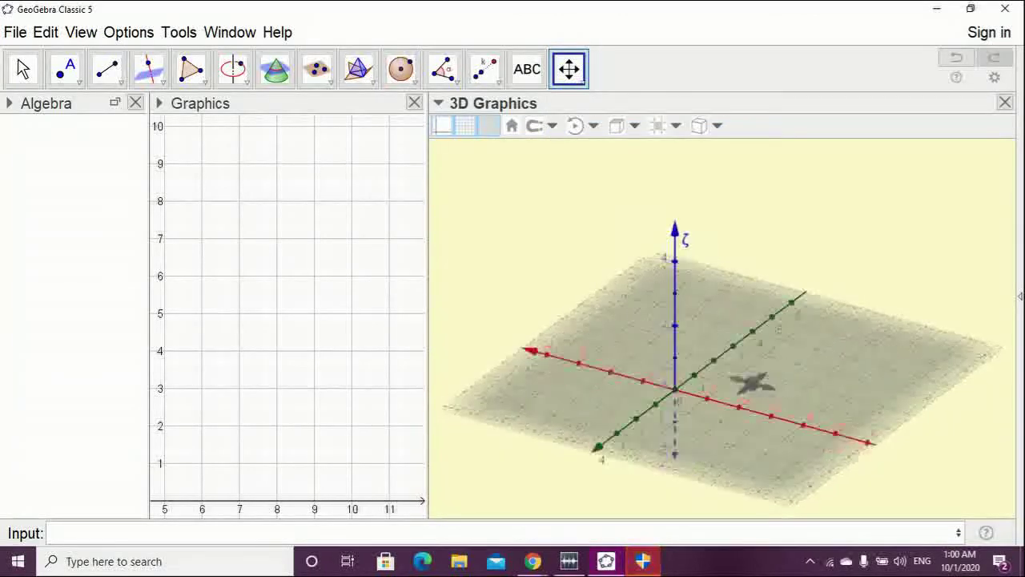
Drag the 3D background several times to shift the axes and plane around
drag(753, 383, 711, 394)
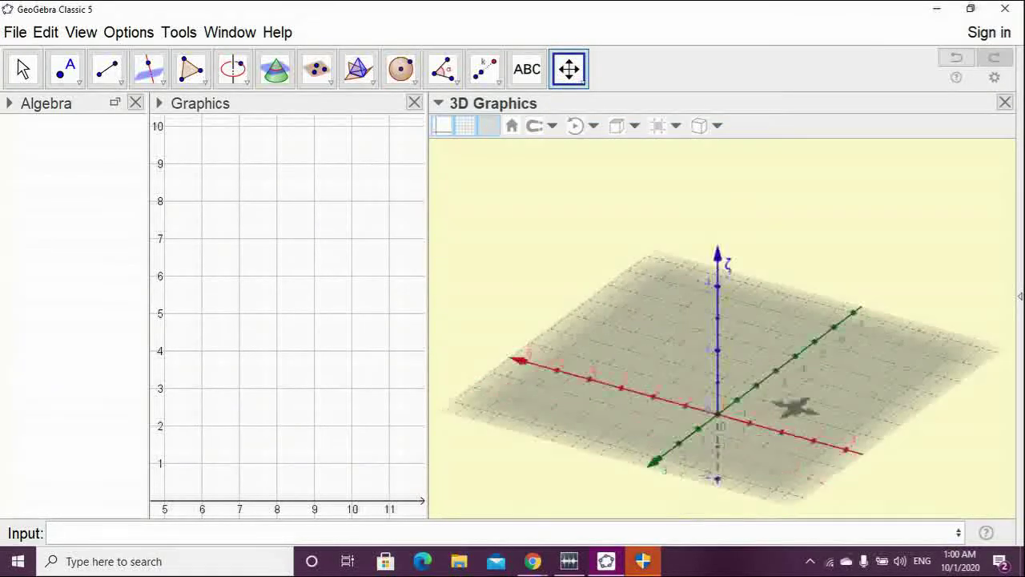
drag(794, 407, 929, 436)
drag(731, 446, 845, 348)
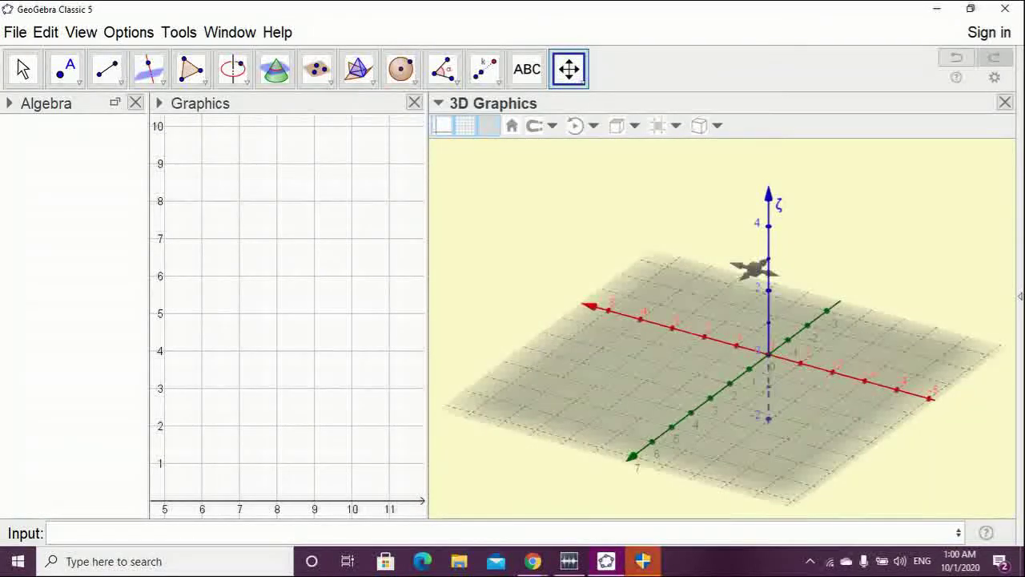
drag(753, 270, 730, 278)
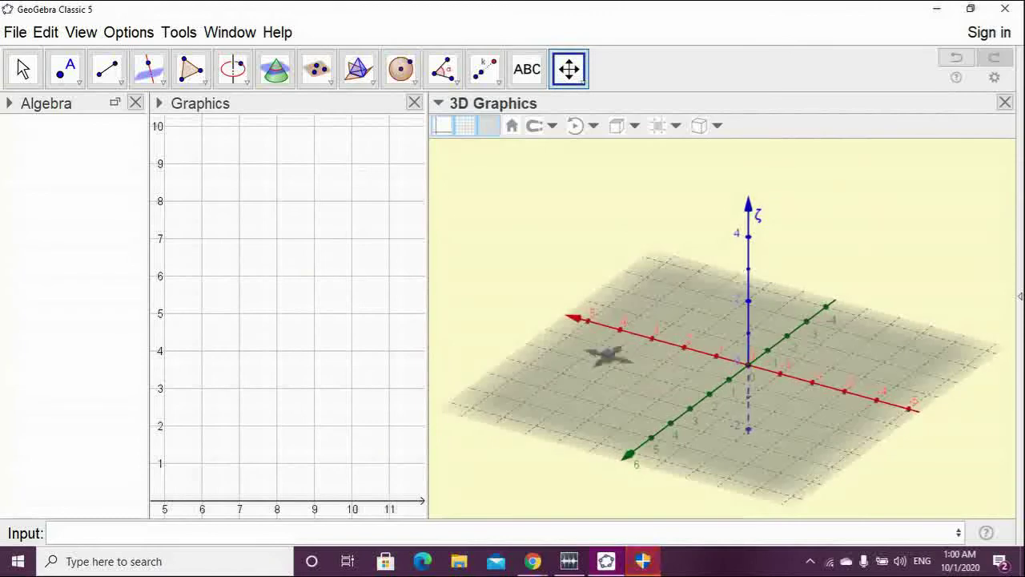
drag(609, 356, 590, 368)
click(570, 69)
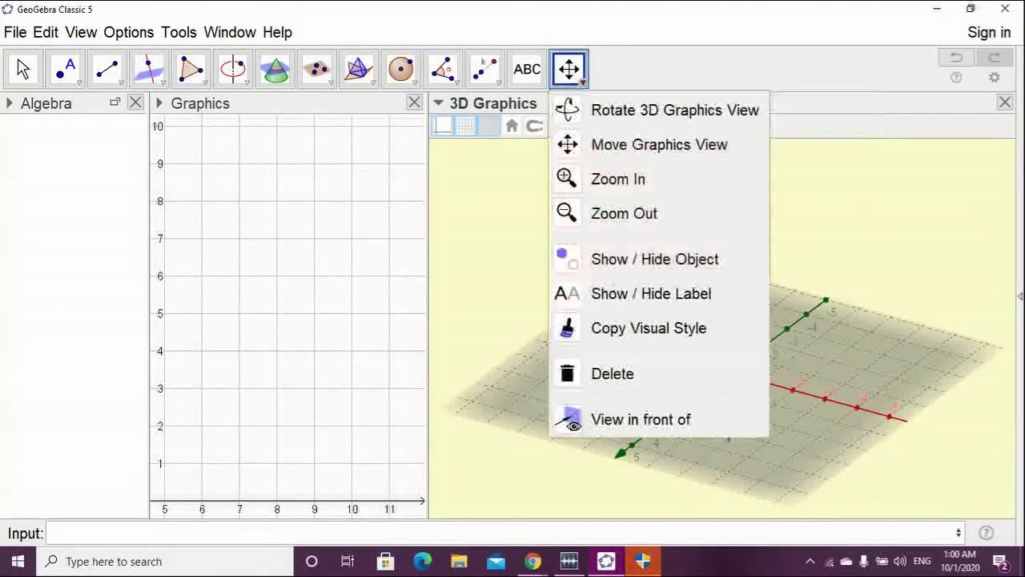
Zoom in twice on the 3D scene above the origin
click(619, 180)
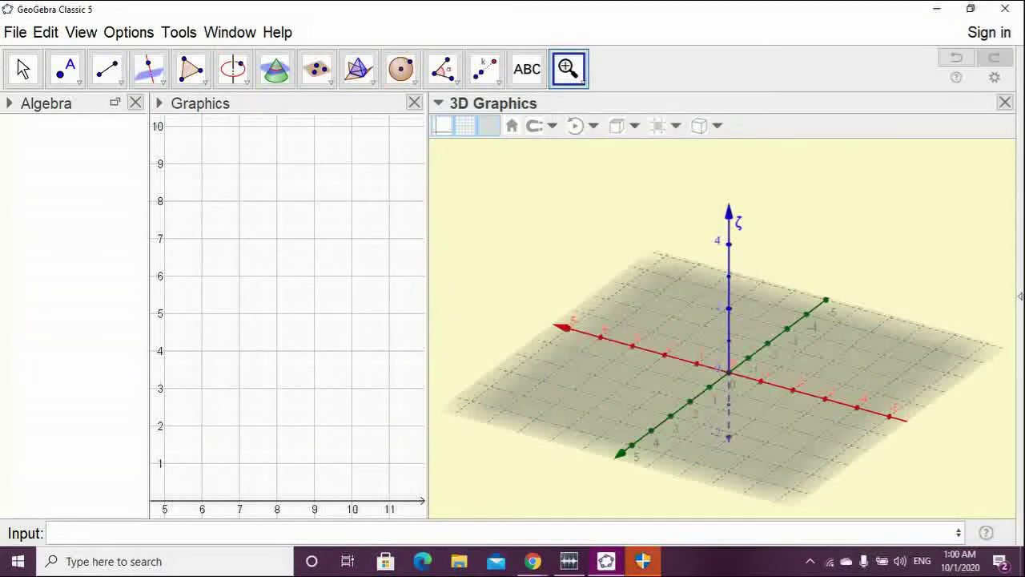
click(721, 330)
click(721, 330)
click(721, 330)
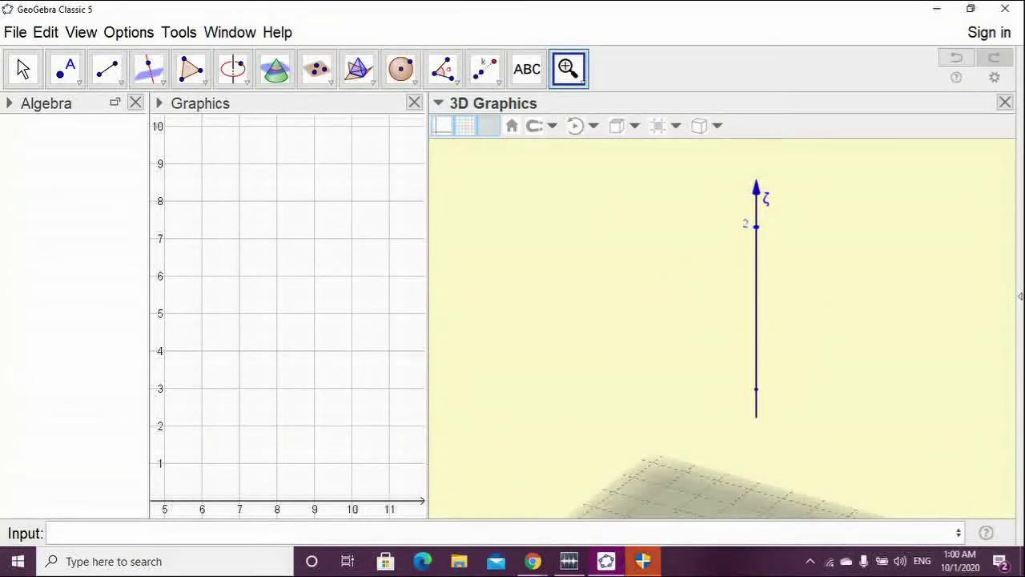
Zoom back out in several steps until the axes extend to about 12
click(569, 69)
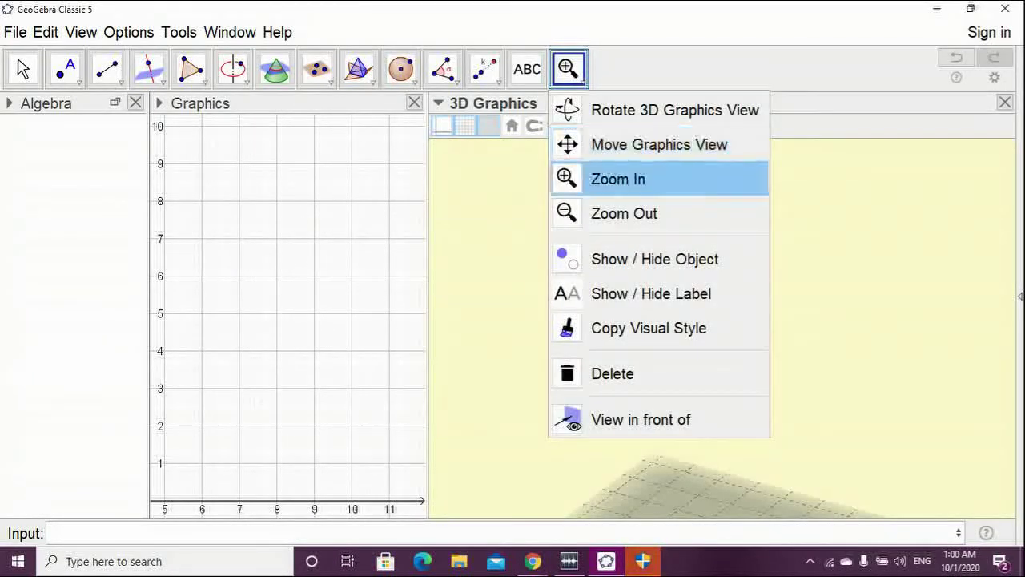
click(624, 214)
click(673, 472)
key(Escape)
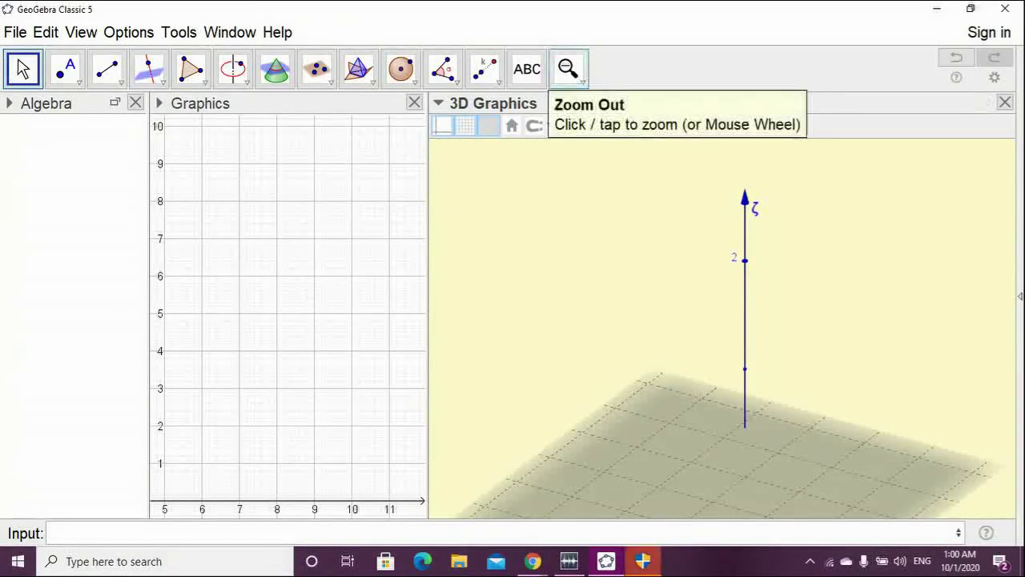
click(569, 69)
click(722, 329)
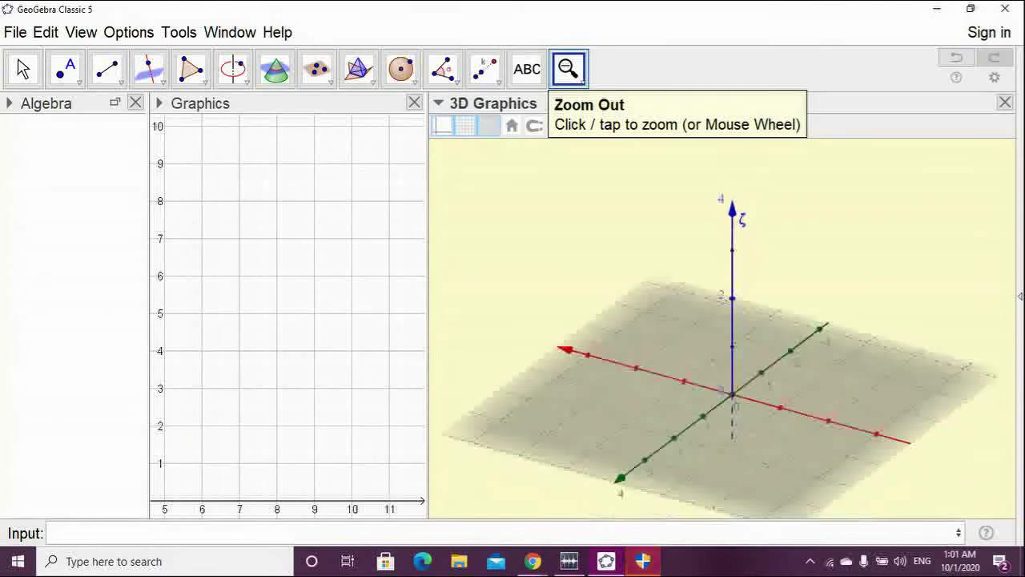
click(723, 328)
click(722, 329)
click(722, 324)
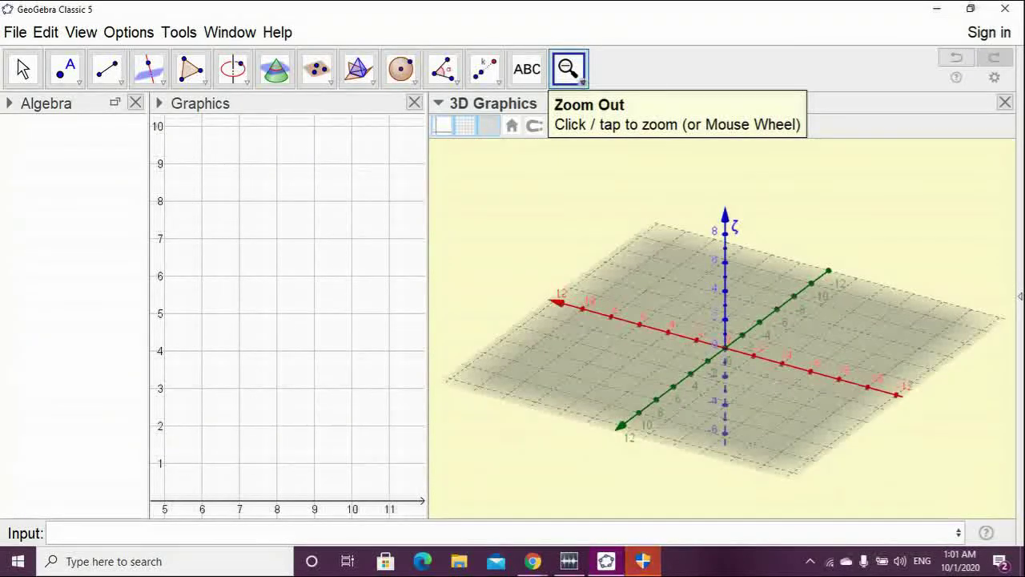
click(570, 71)
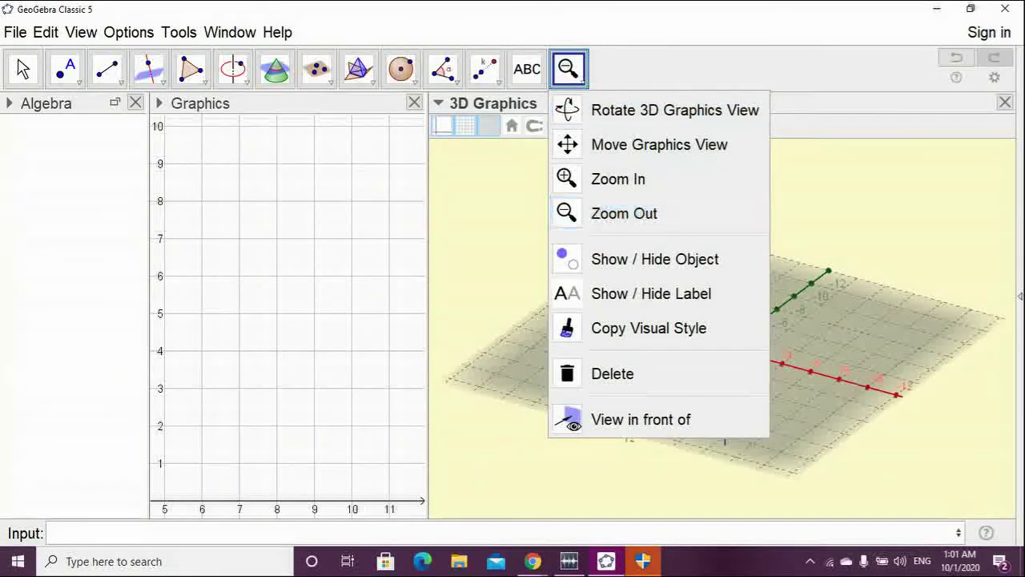
click(641, 259)
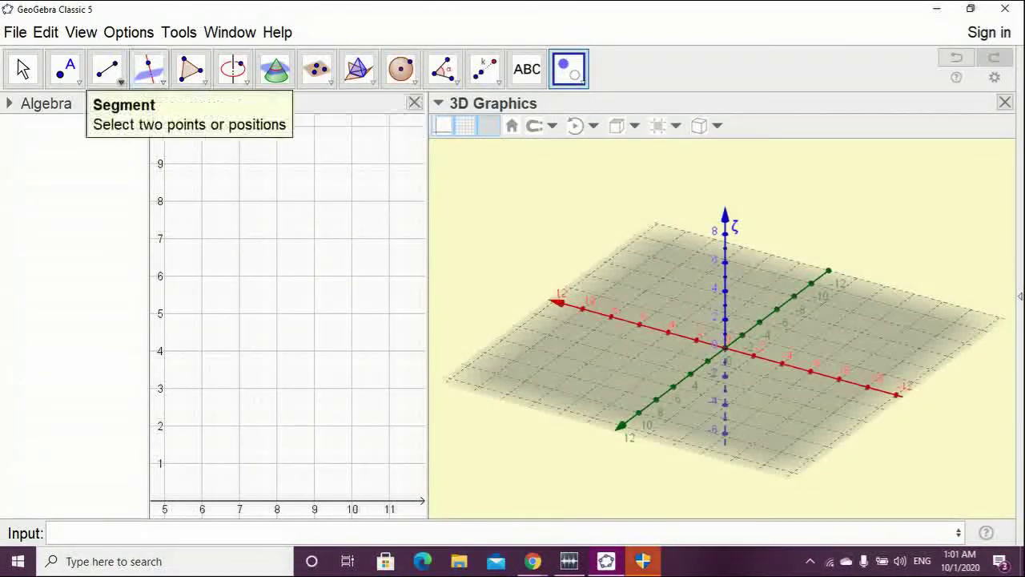
Draw triangle ABC (area t1 = 33.85) on the ground plane, closing it at A
click(191, 69)
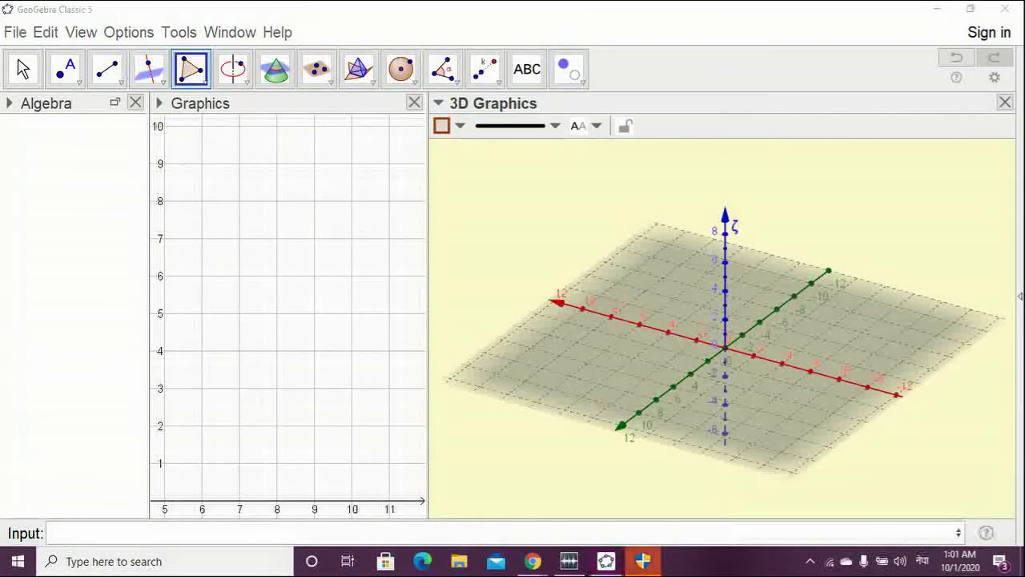
click(636, 292)
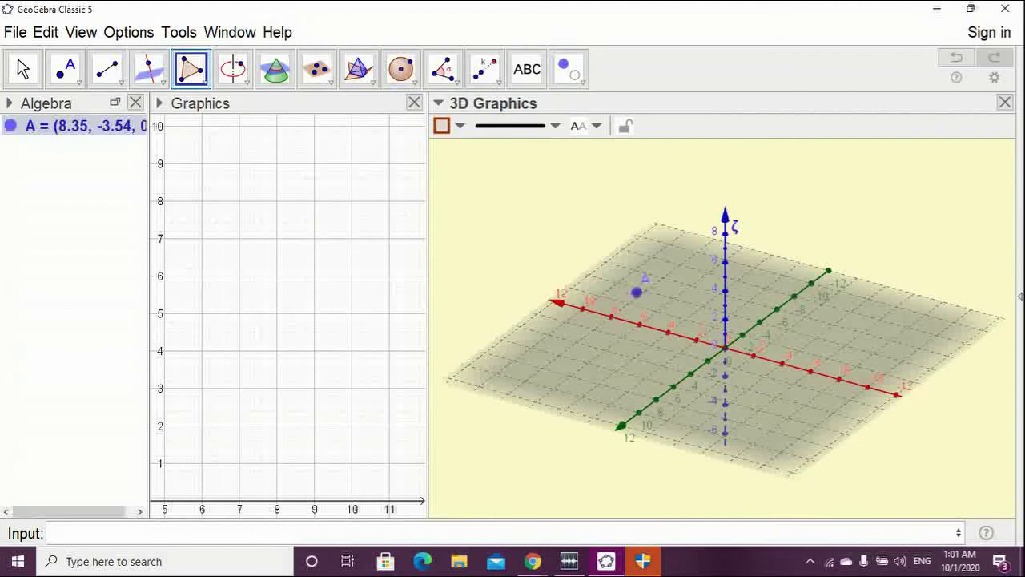
click(603, 395)
click(687, 391)
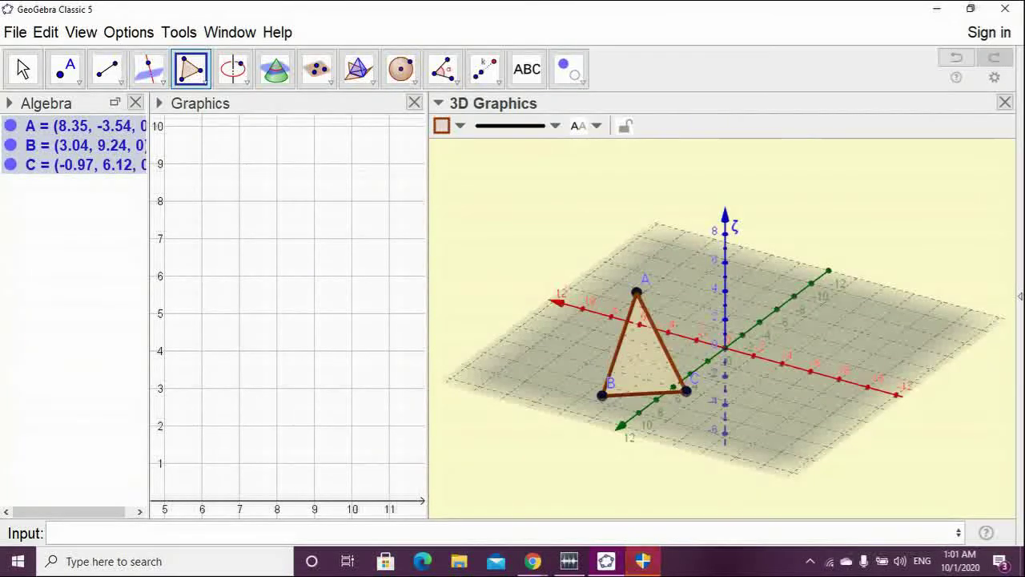
click(637, 292)
click(23, 69)
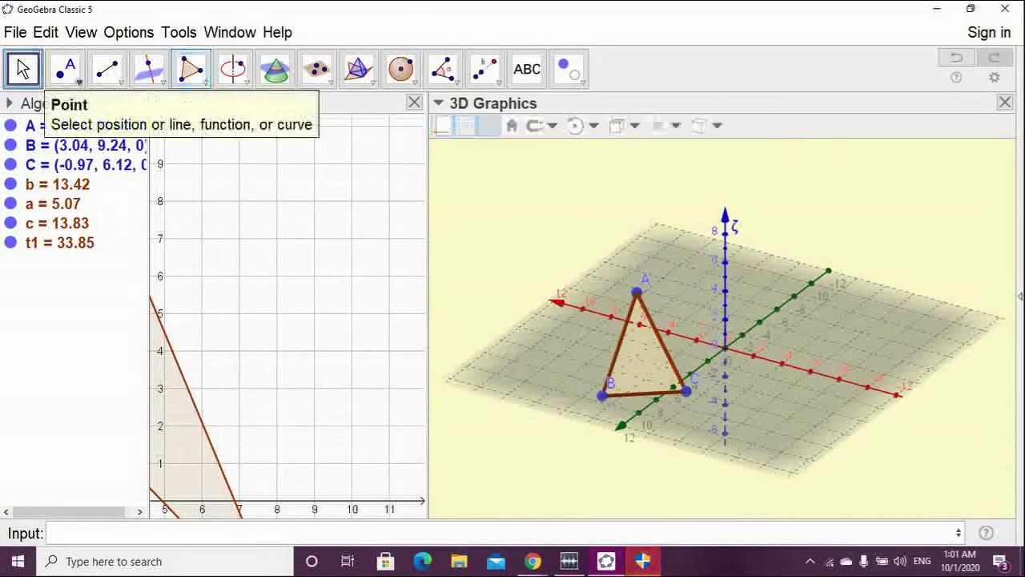
Turn the 3D scene to a top view and widen the 3D view by dragging the divider left
drag(768, 273, 798, 317)
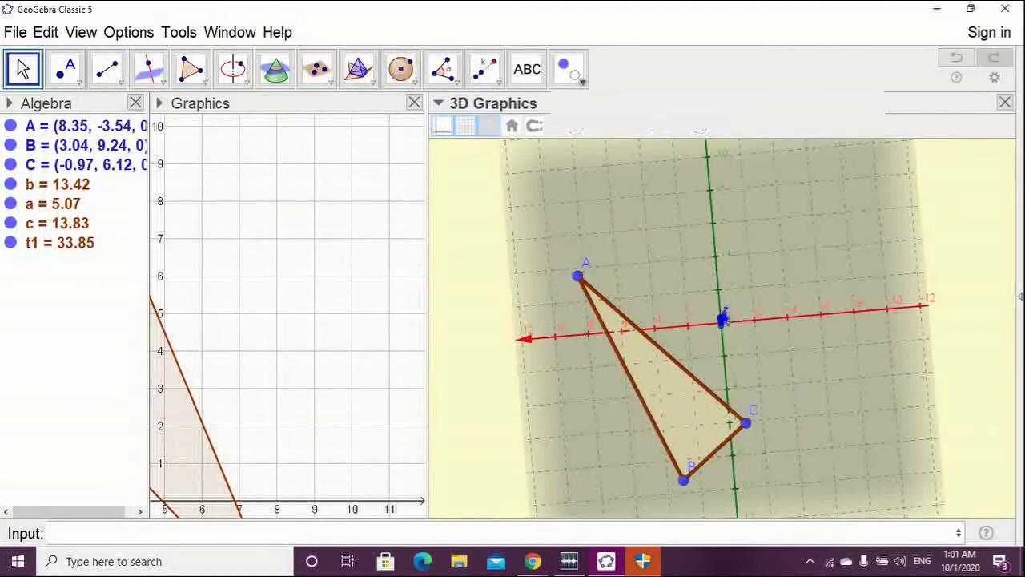
click(569, 69)
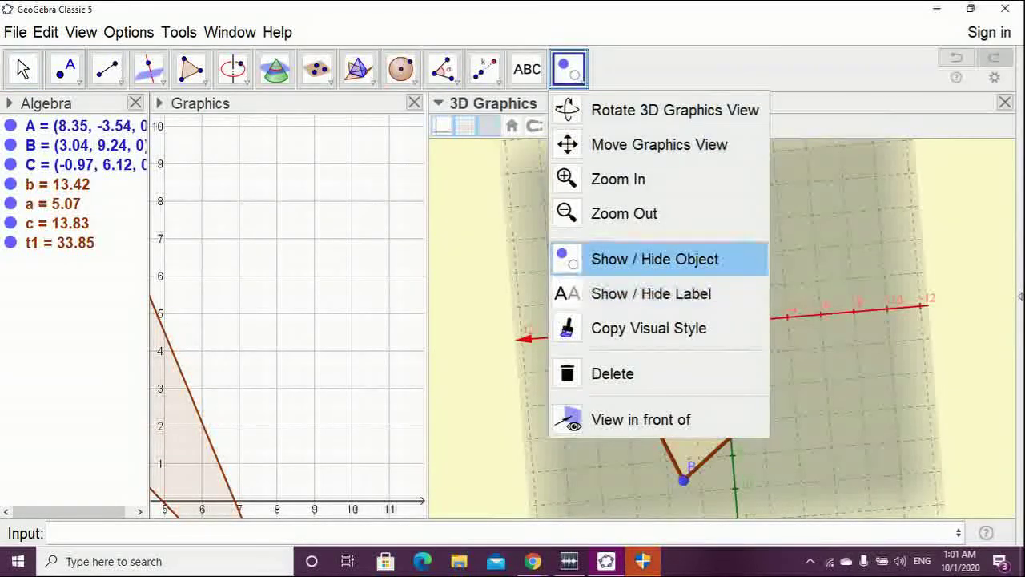
click(641, 259)
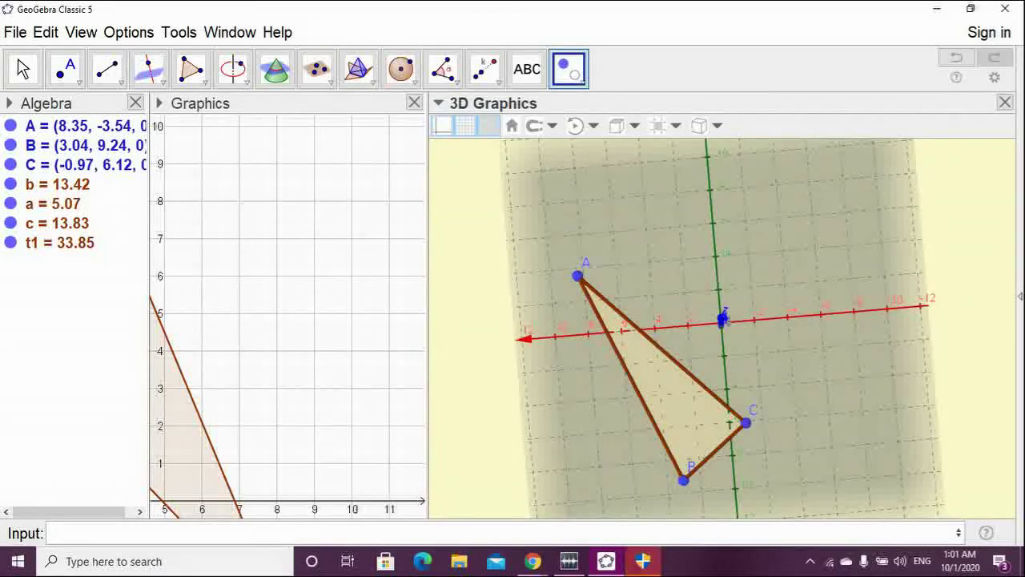
click(288, 313)
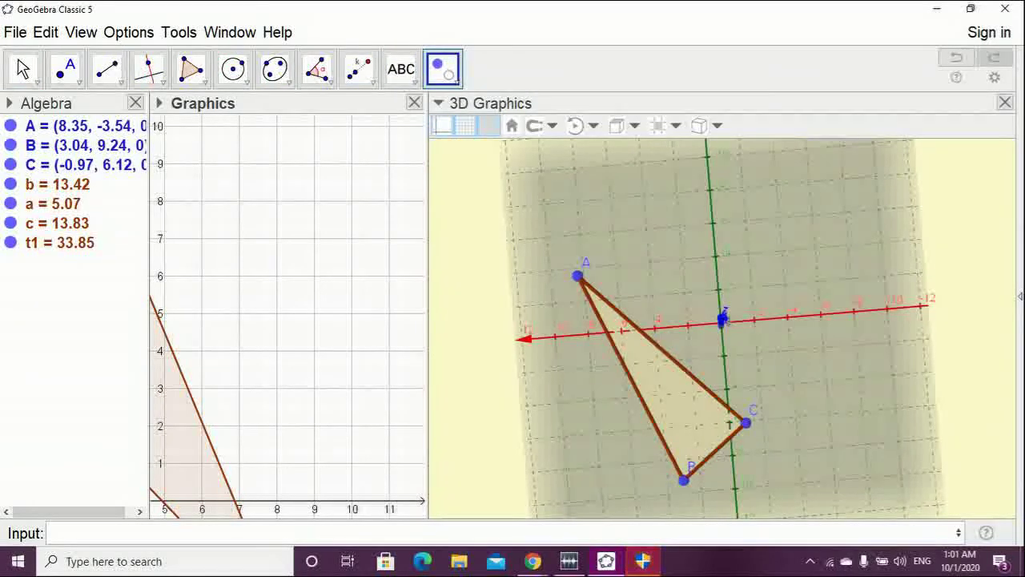
click(769, 321)
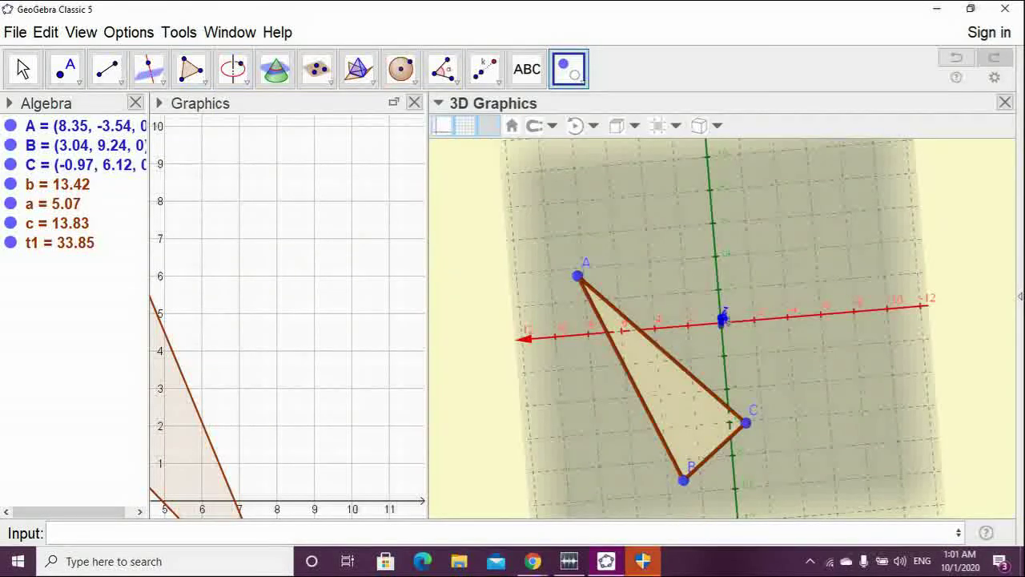
drag(429, 320, 359, 320)
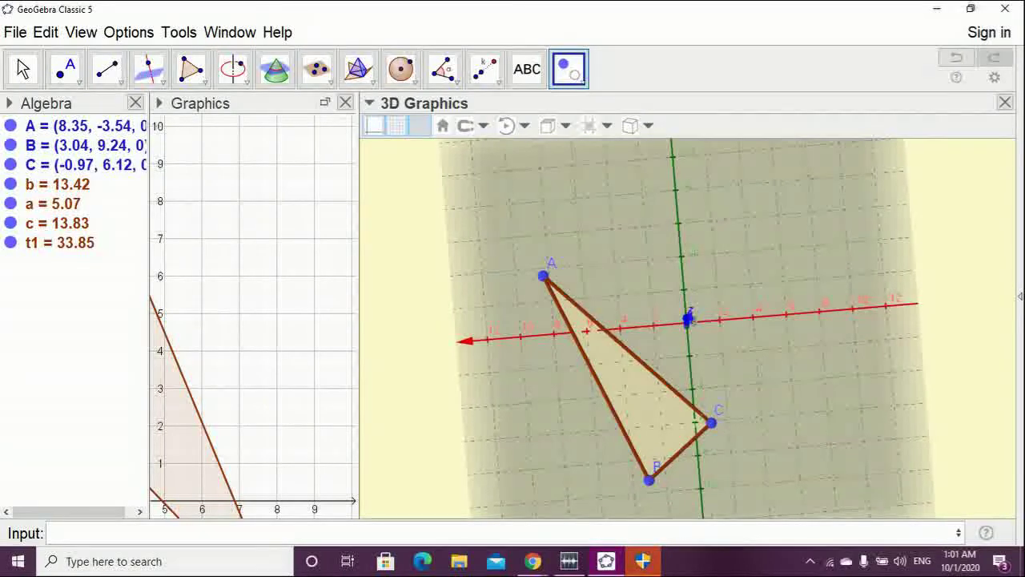
Tilt the 3D scene into perspective and select the Show / Hide Object tool
click(569, 69)
click(633, 145)
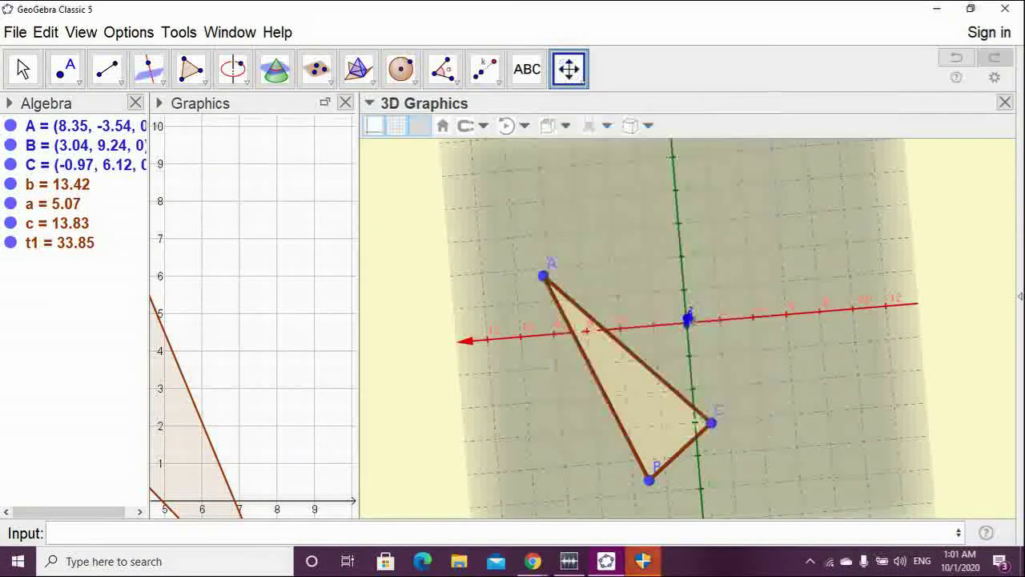
click(569, 69)
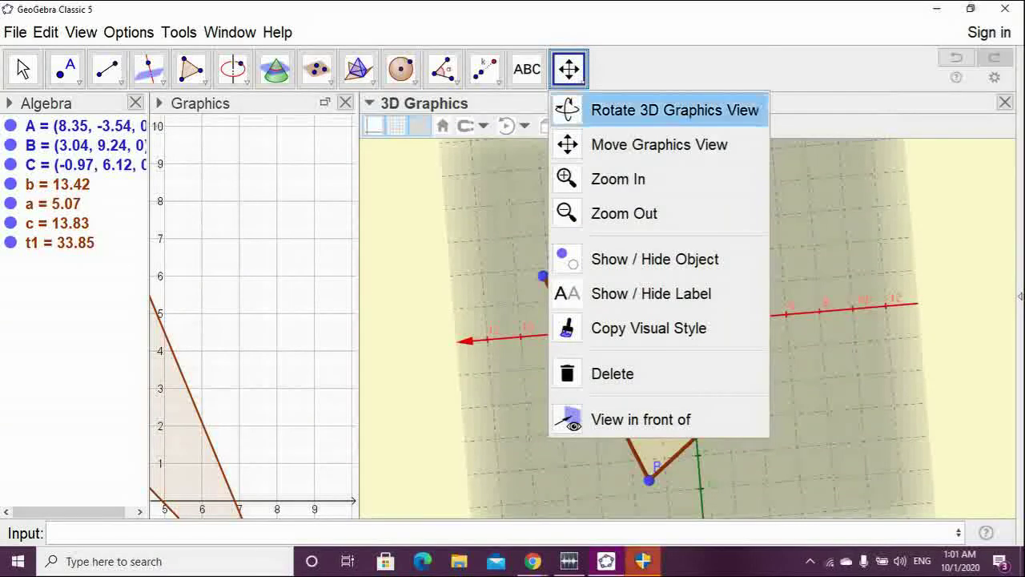
click(633, 107)
drag(689, 345, 683, 303)
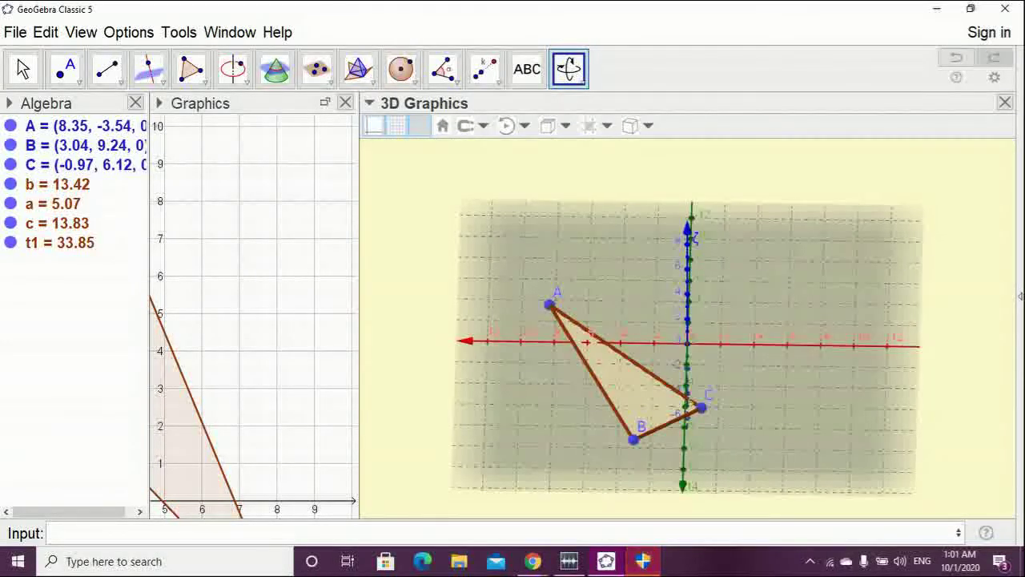
click(569, 69)
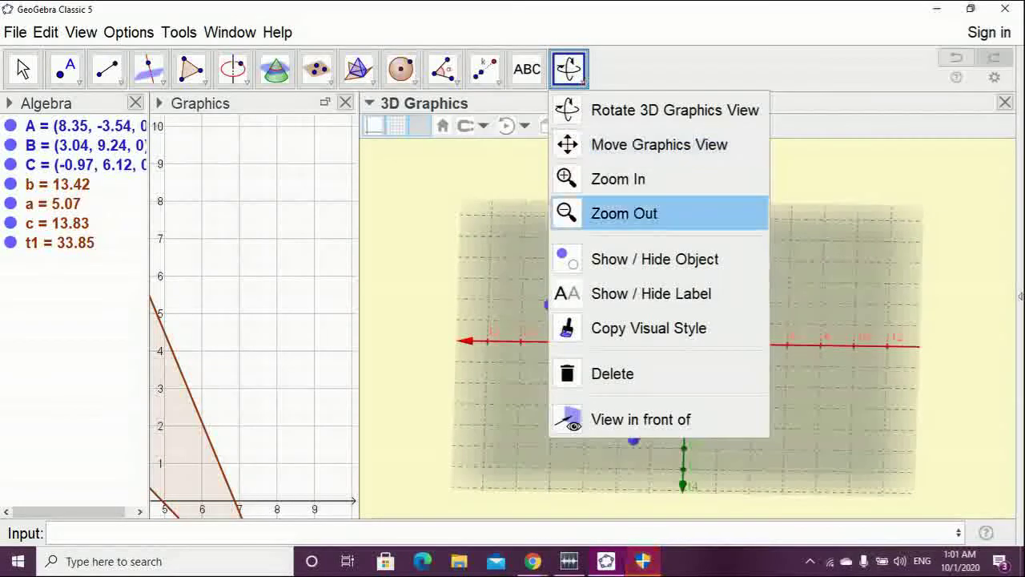
click(655, 259)
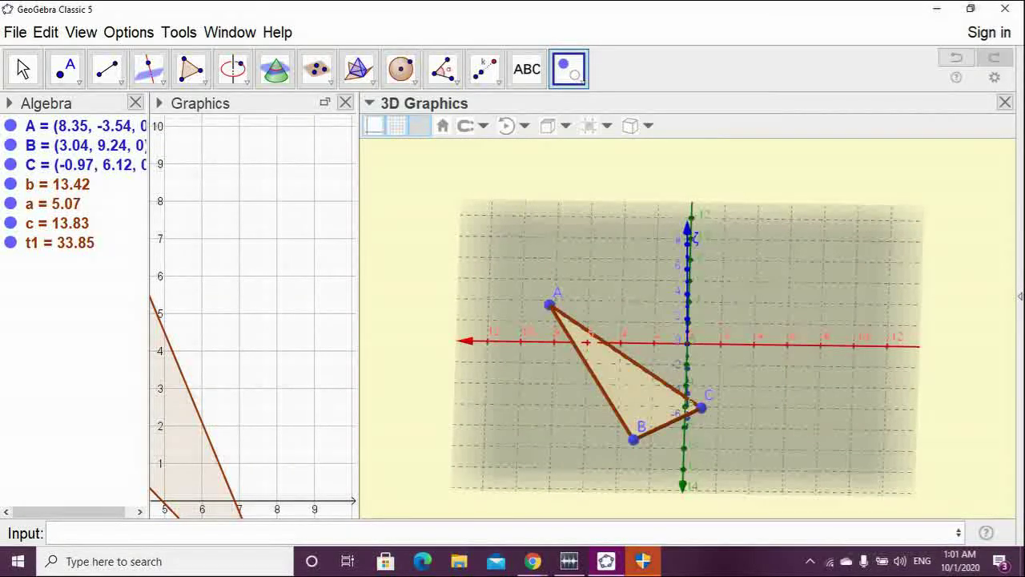
Hide points C, B and A using their Algebra view marbles
click(10, 165)
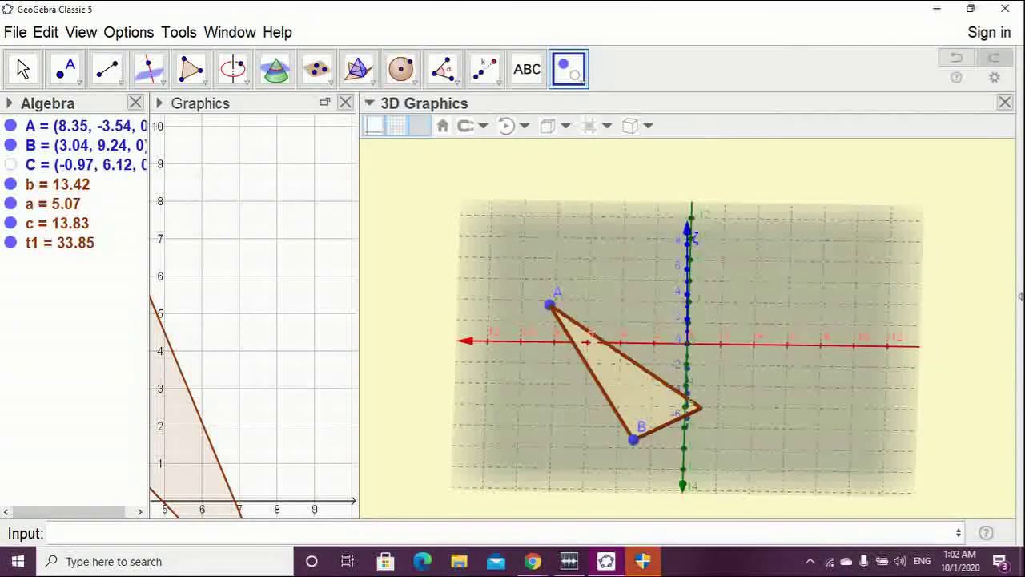
click(11, 145)
click(11, 126)
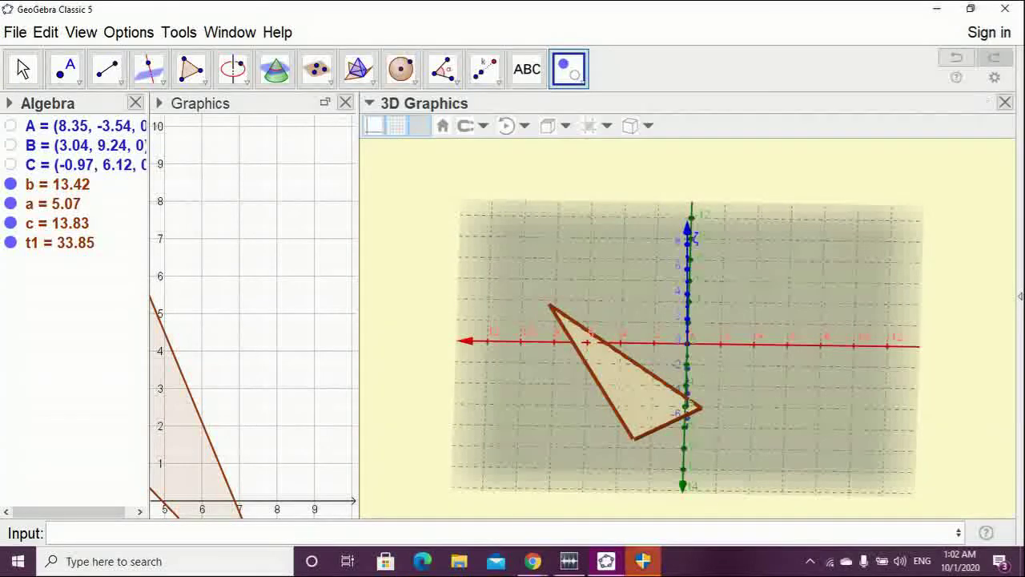
click(569, 69)
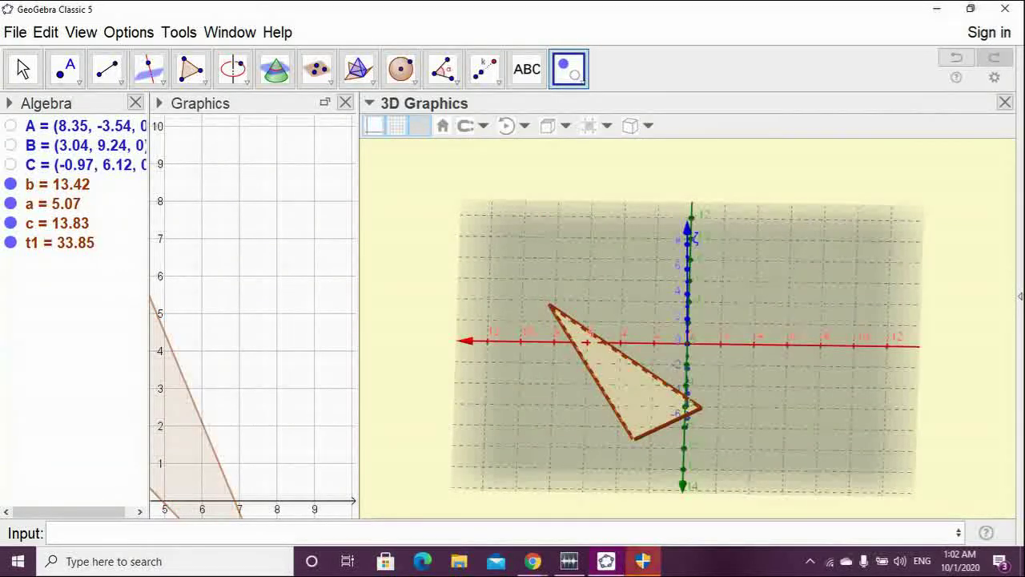
click(255, 305)
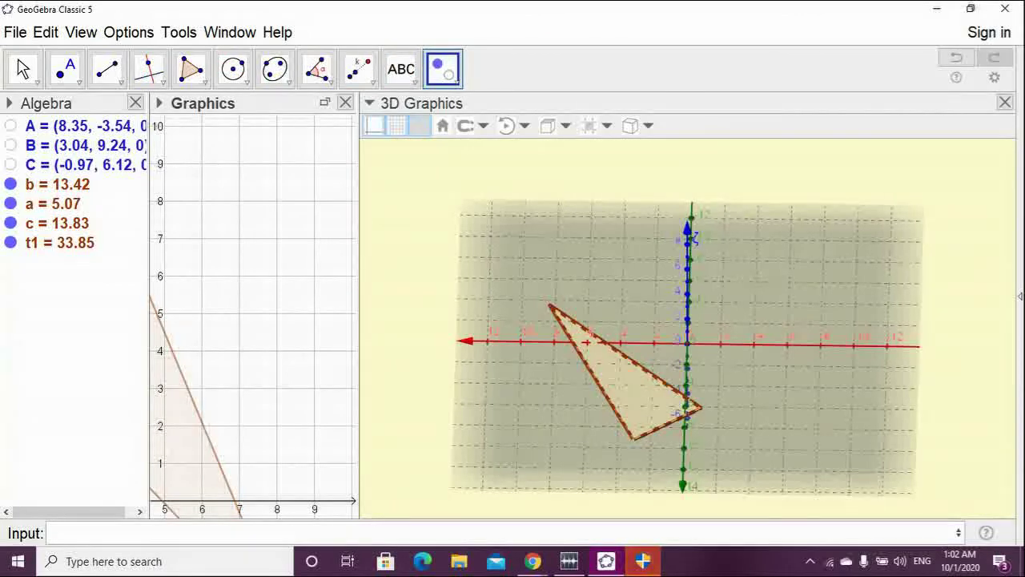
click(588, 342)
click(583, 82)
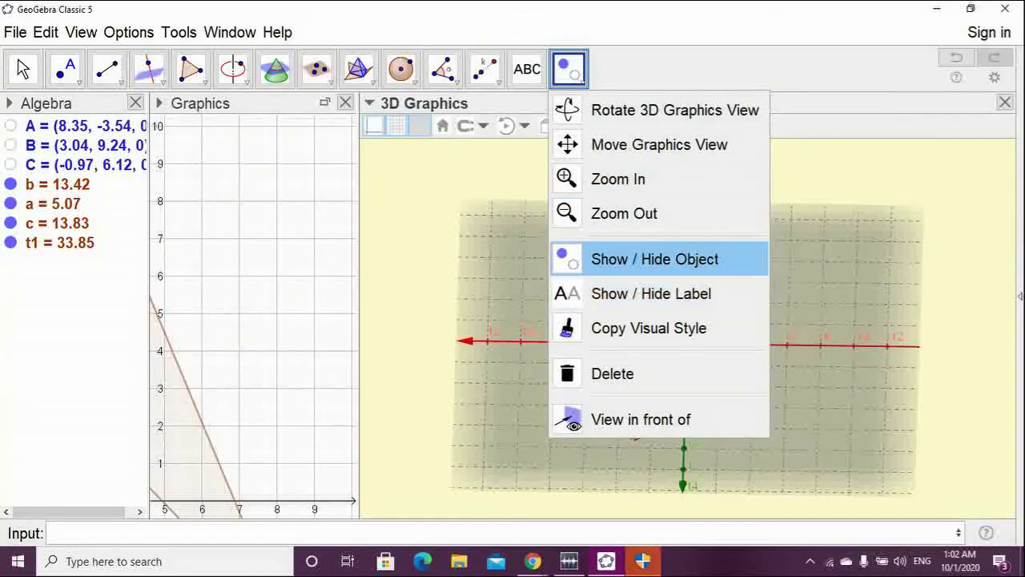
click(654, 259)
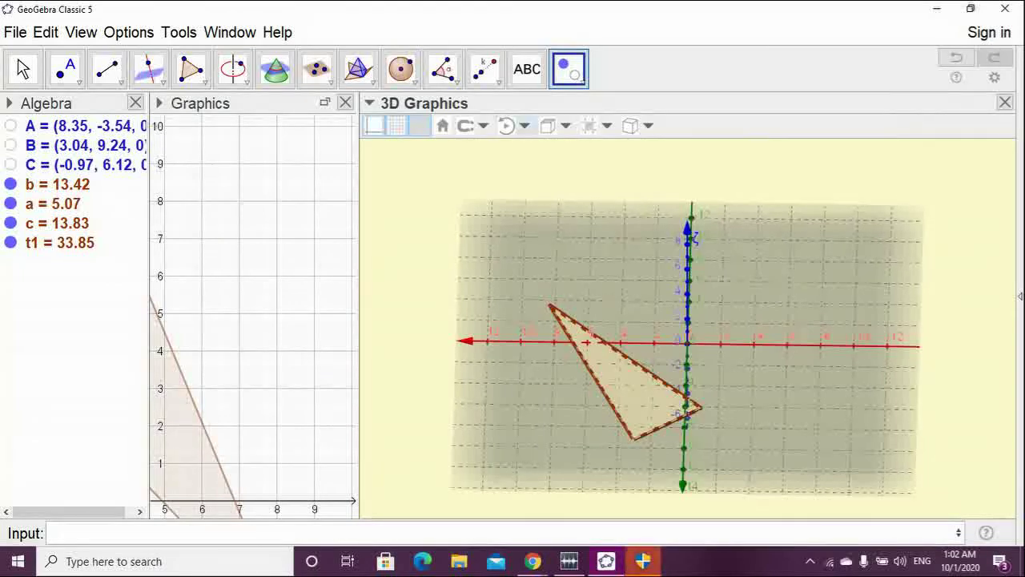
click(569, 69)
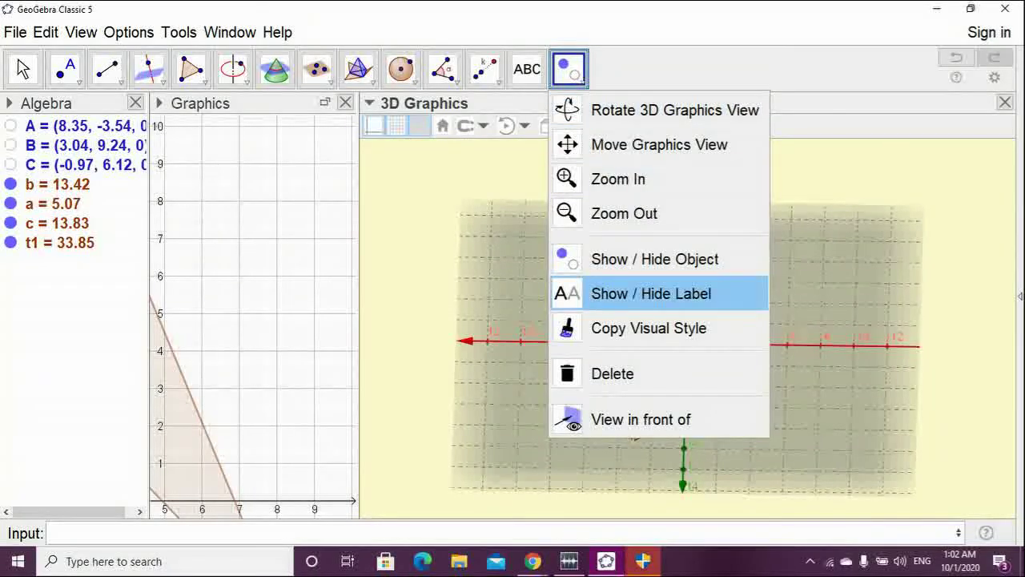
Select Show / Hide Label and toggle the triangle's t1 label
click(651, 294)
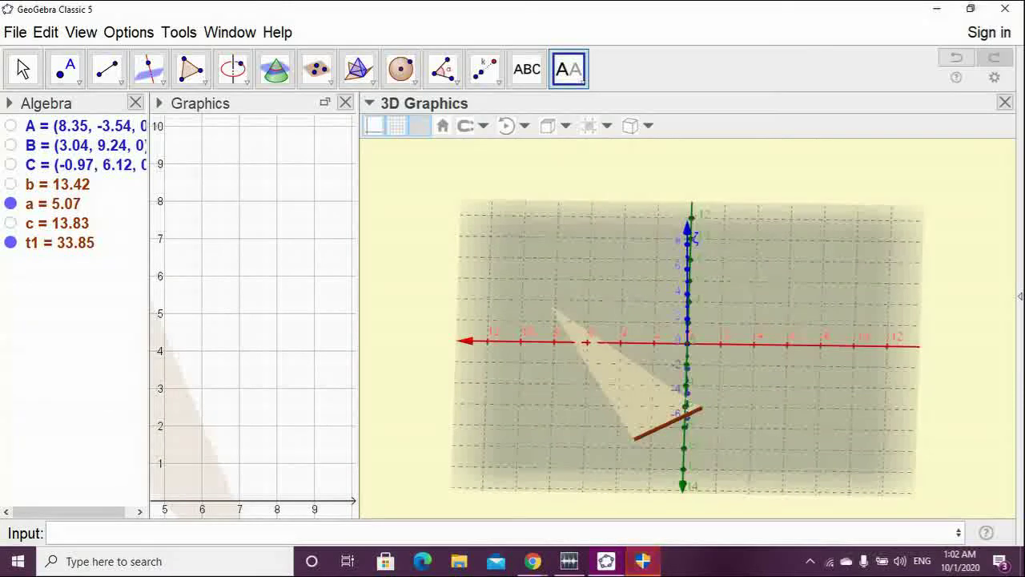
click(569, 69)
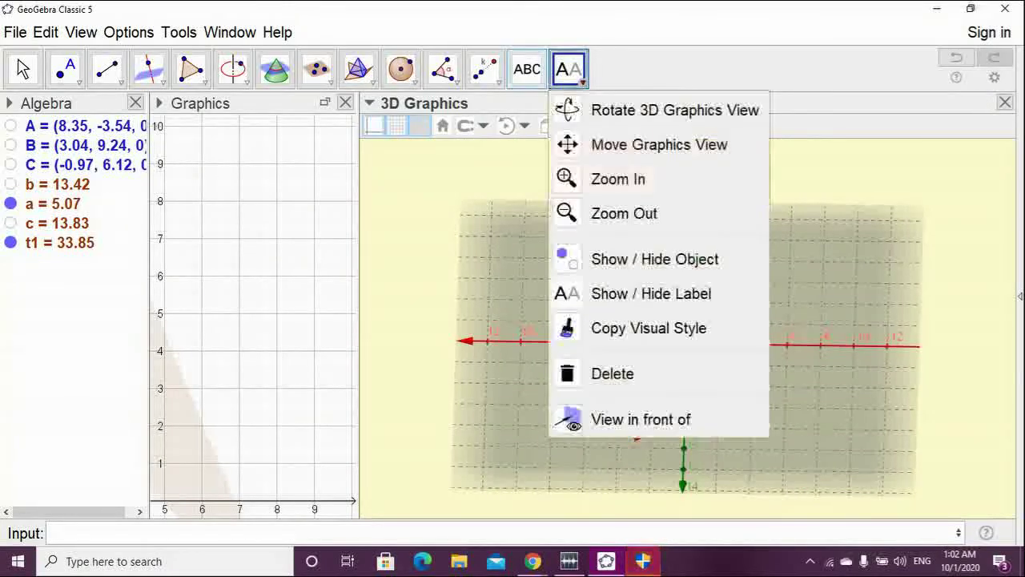
click(651, 293)
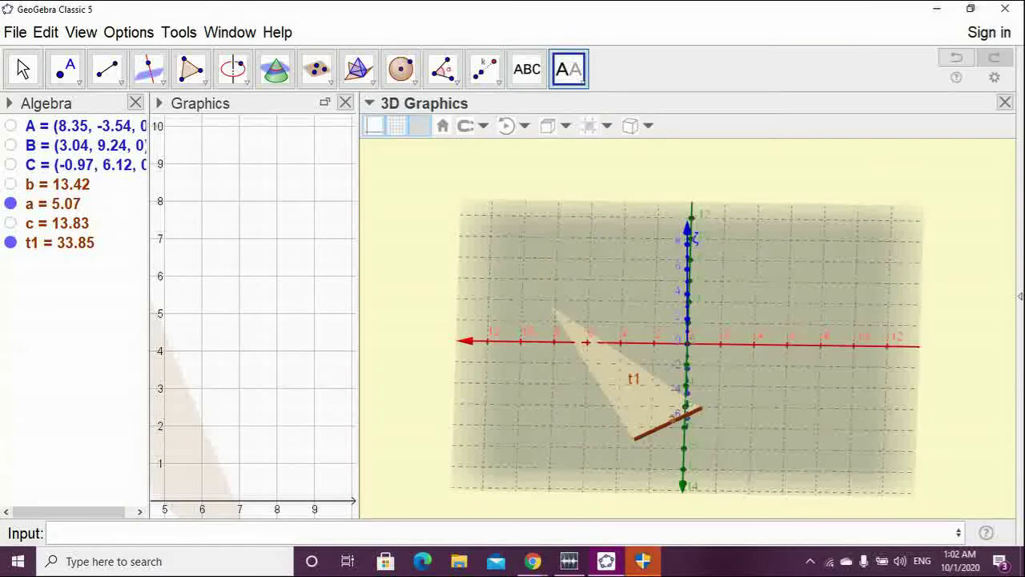
click(265, 256)
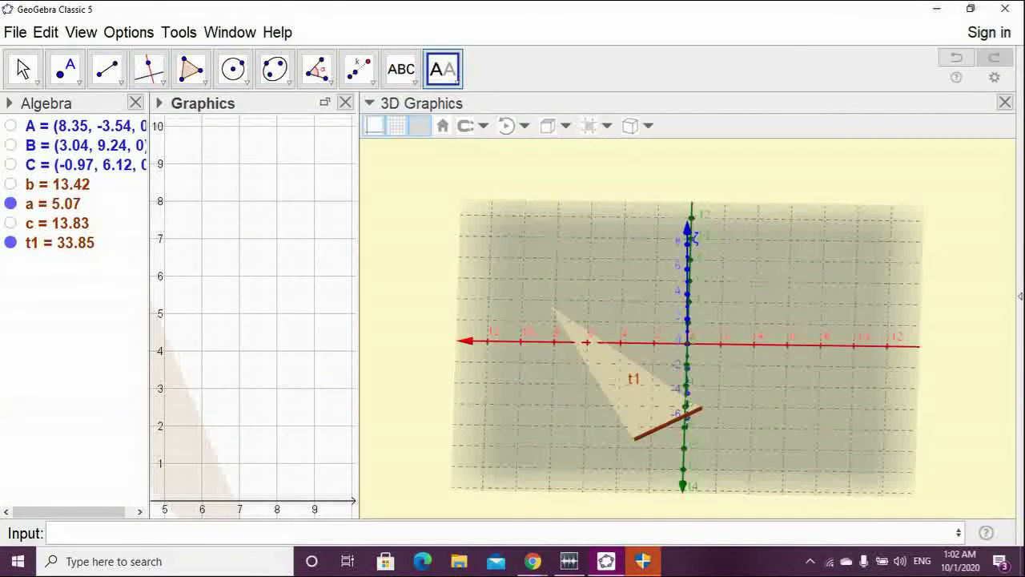
Pick Copy Visual Style and choose triangle t1 as the style source
click(443, 70)
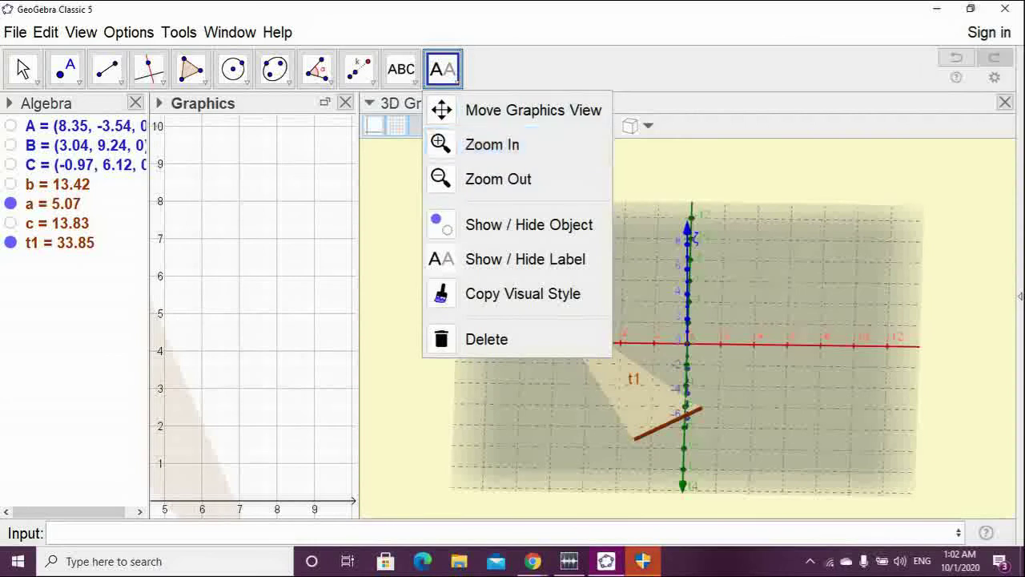
click(522, 293)
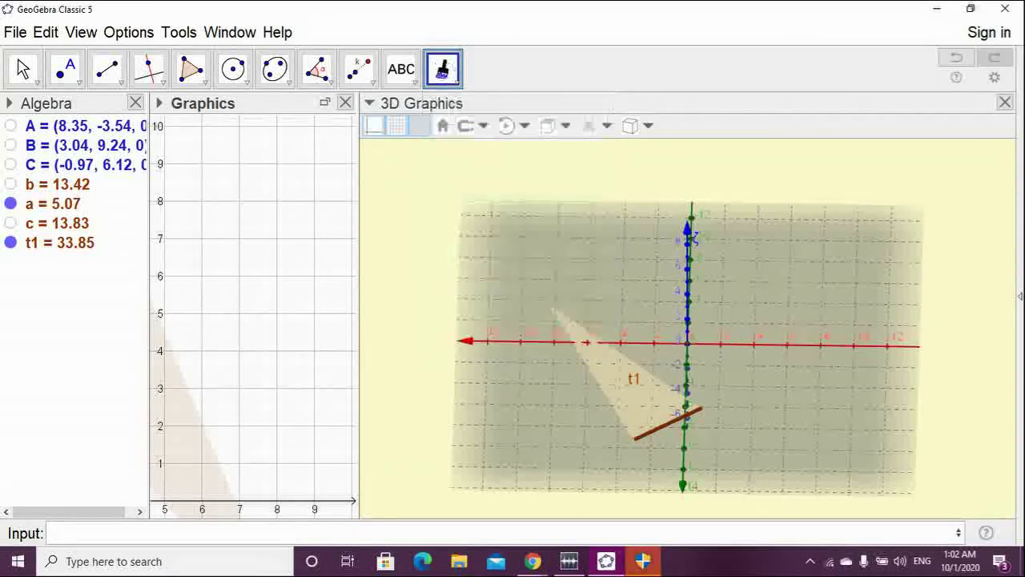
click(633, 393)
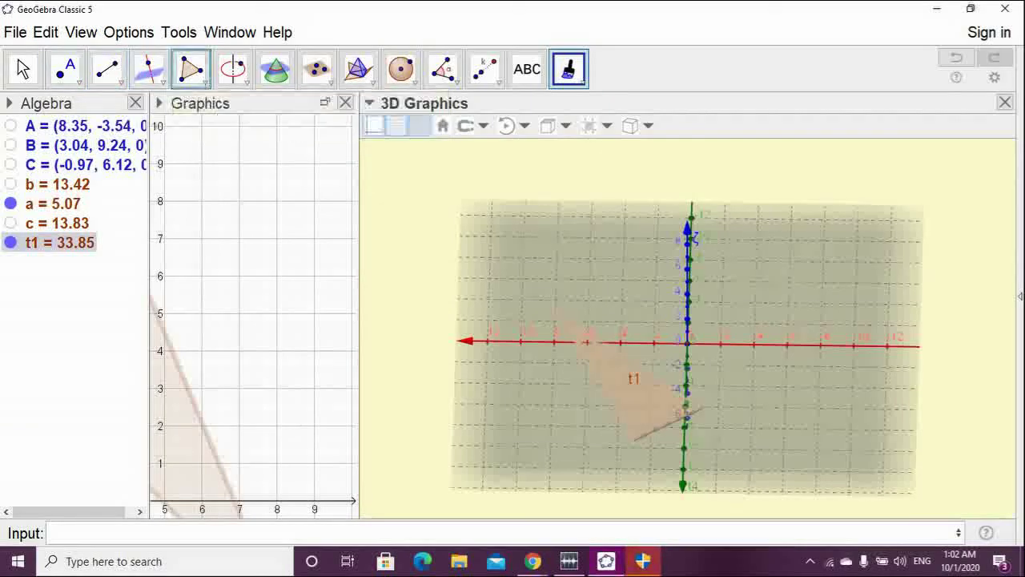
Start a polygon at D and dismiss the point redefinition dialog that appears
click(191, 69)
click(784, 260)
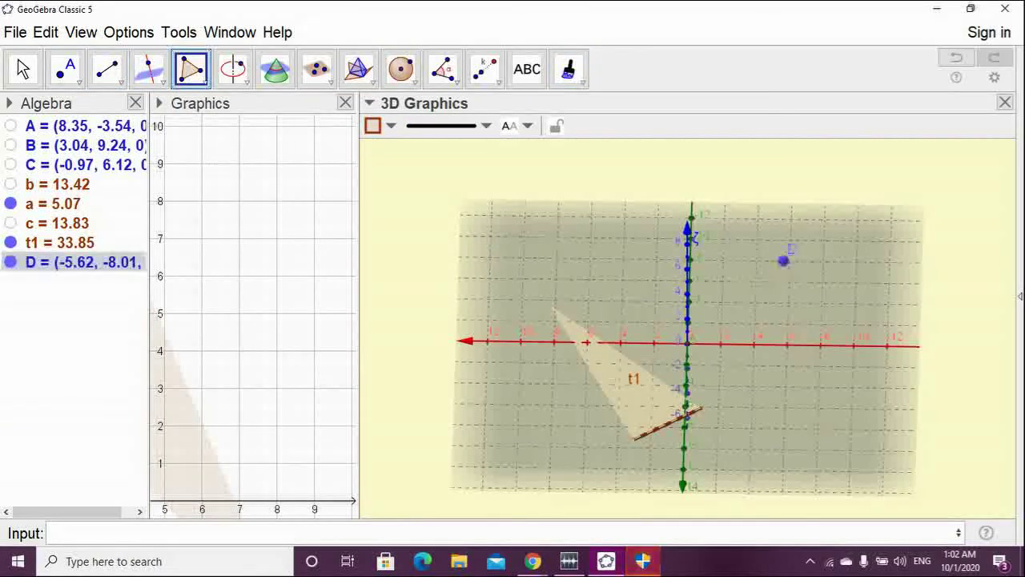
double_click(759, 390)
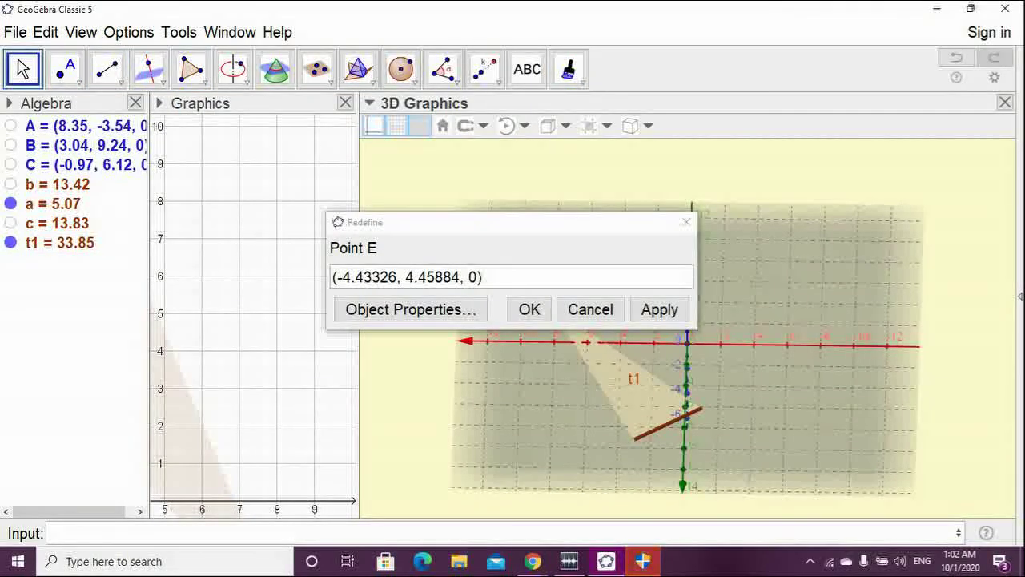
click(685, 223)
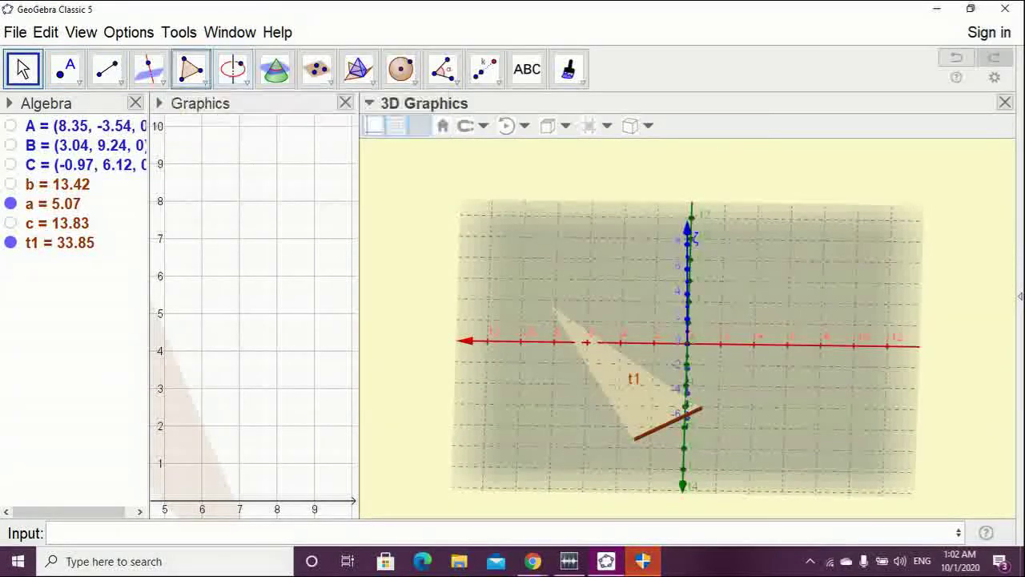
Draw triangle DEF (area t2 = 36.41) beside t1, closing it at D
click(191, 69)
click(790, 260)
click(791, 392)
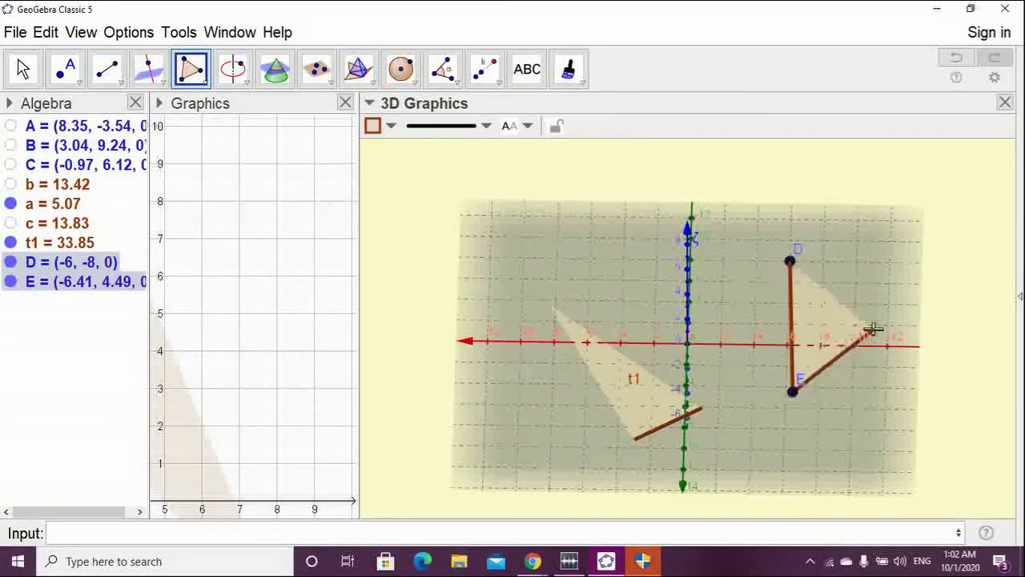
click(886, 296)
click(789, 261)
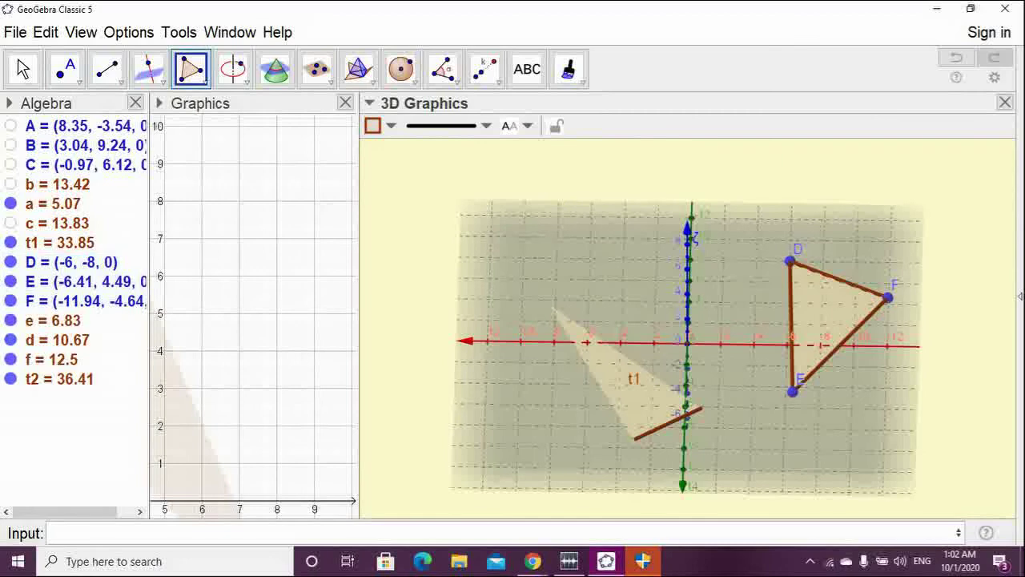
click(23, 69)
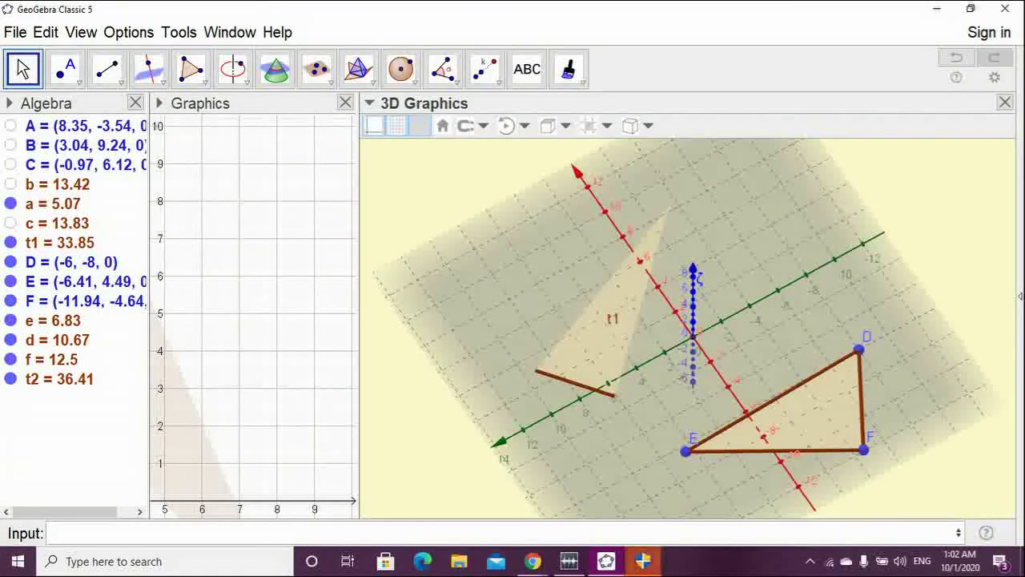
Make sides c and b of triangle t1 visible again and rotate the 3D view
click(10, 224)
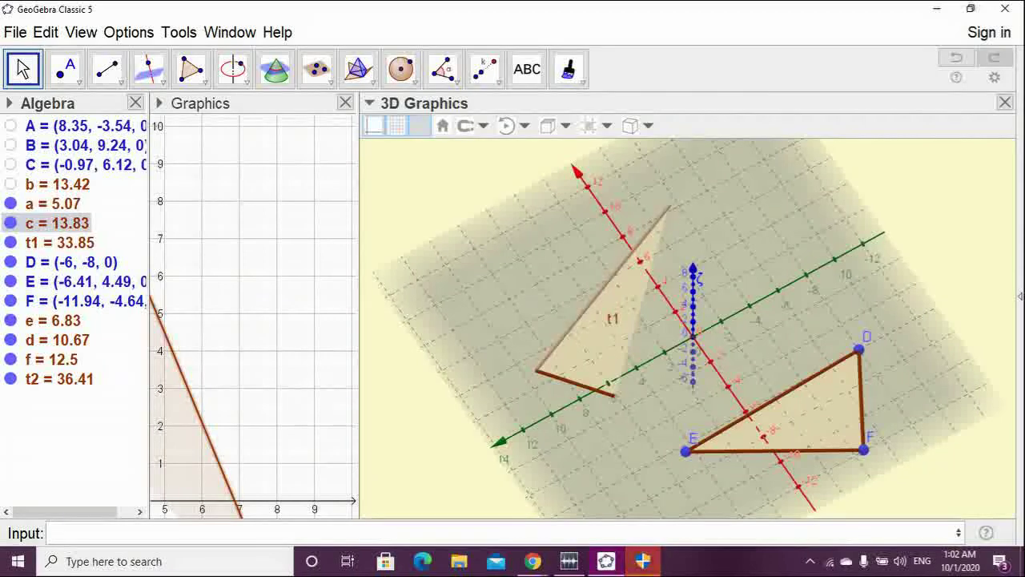
click(10, 184)
drag(497, 449, 551, 439)
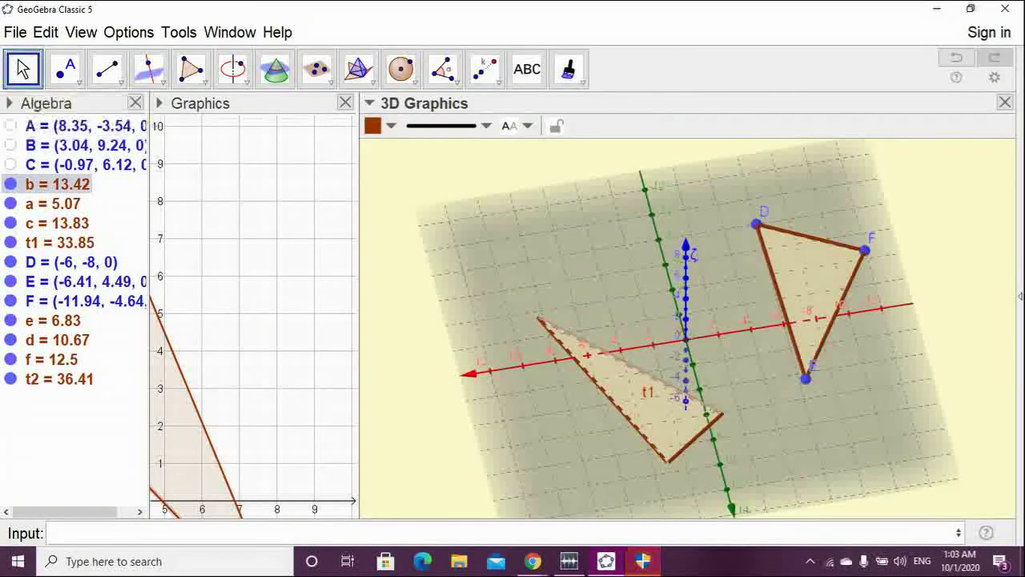
click(240, 209)
drag(769, 448, 696, 439)
Colour triangle t2 red with its opacity at maximum
click(765, 426)
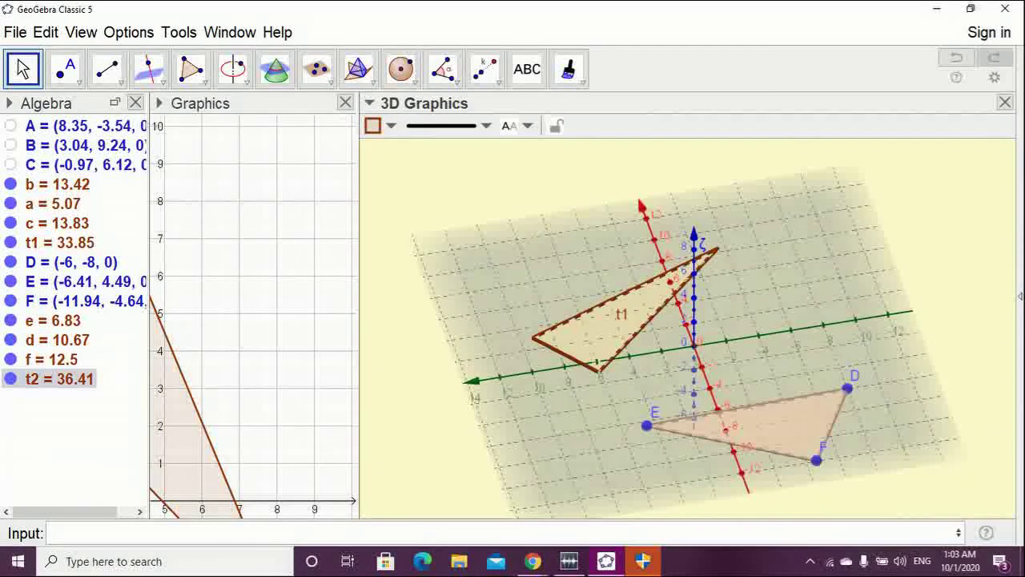
click(390, 126)
click(504, 167)
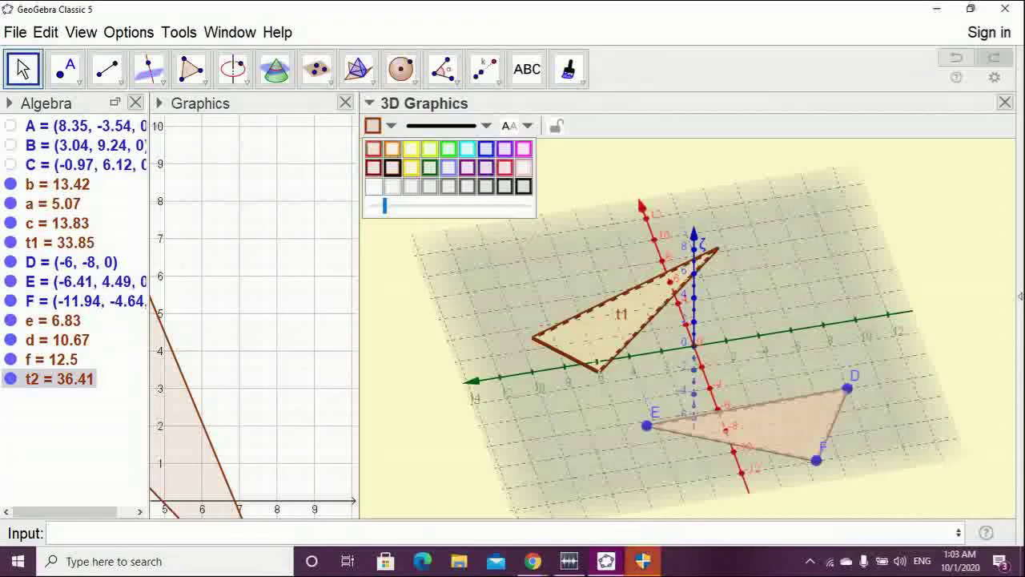
drag(384, 206, 528, 206)
click(280, 281)
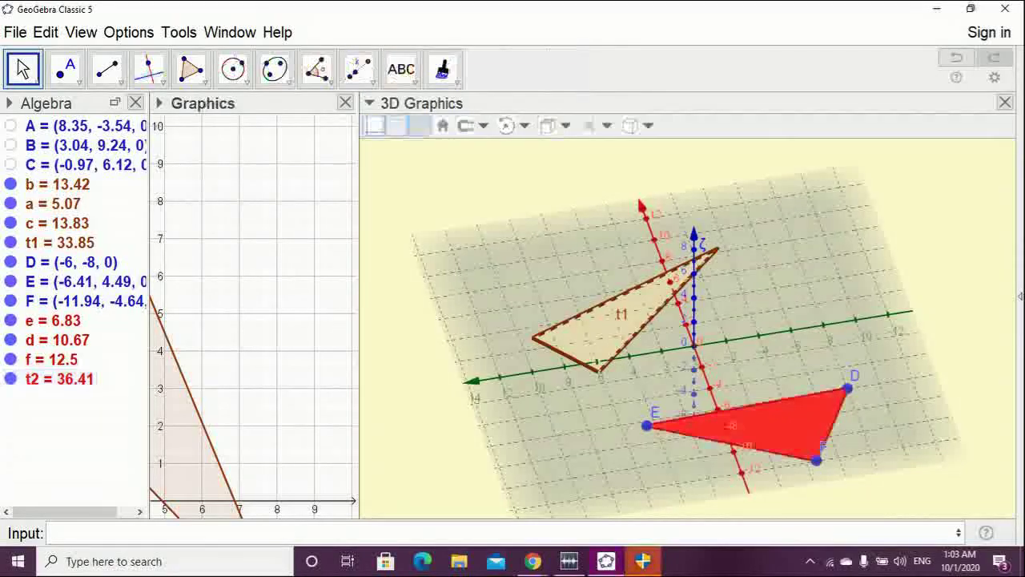
drag(641, 360, 700, 368)
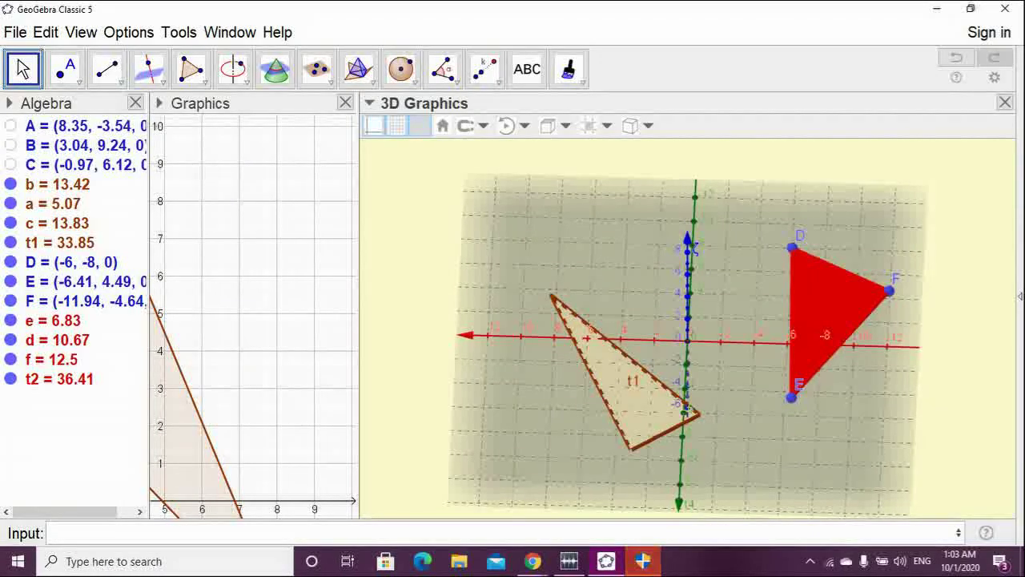
Copy triangle DEF's solid red style onto triangle t1
click(569, 69)
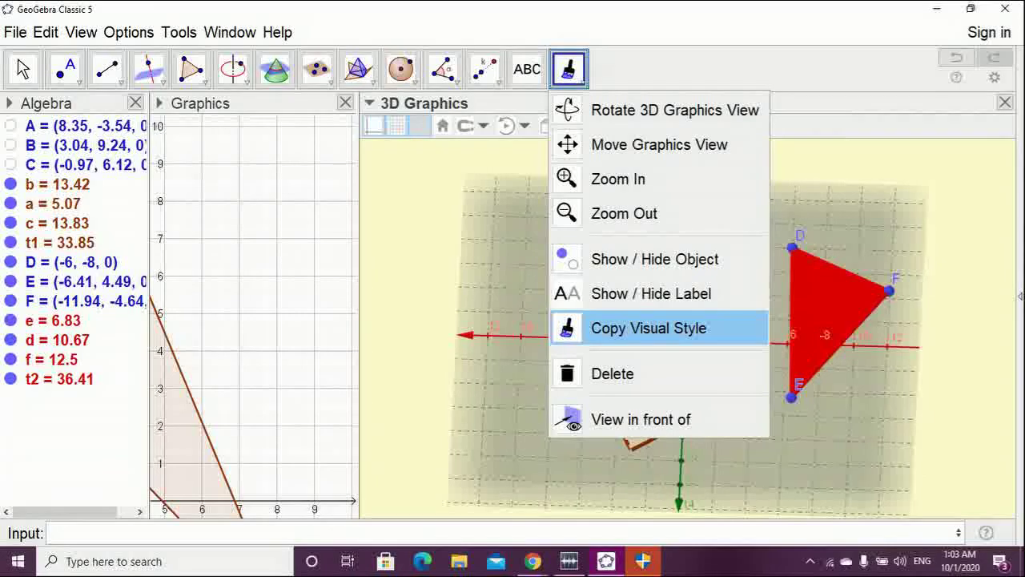
key(Escape)
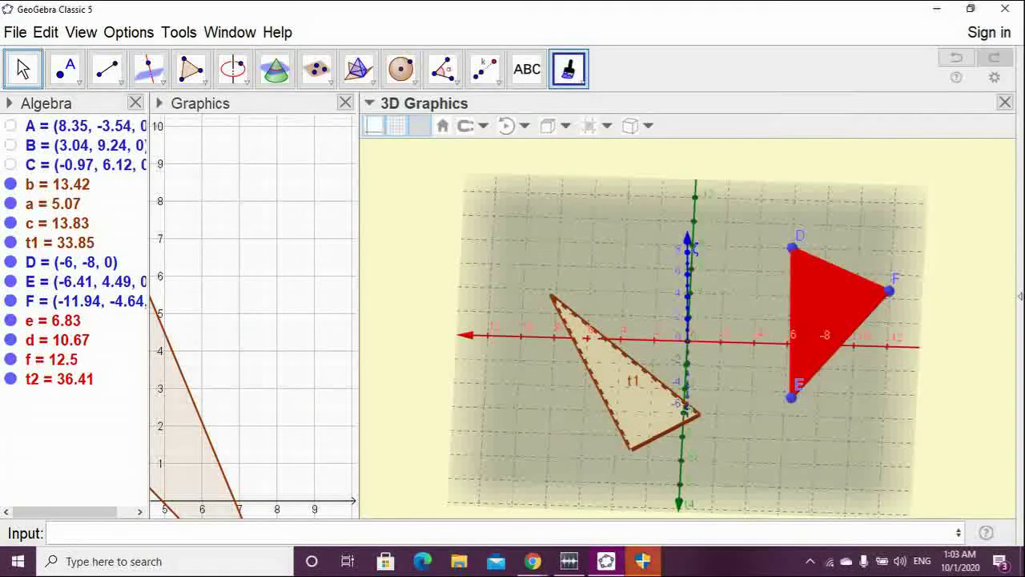
click(809, 376)
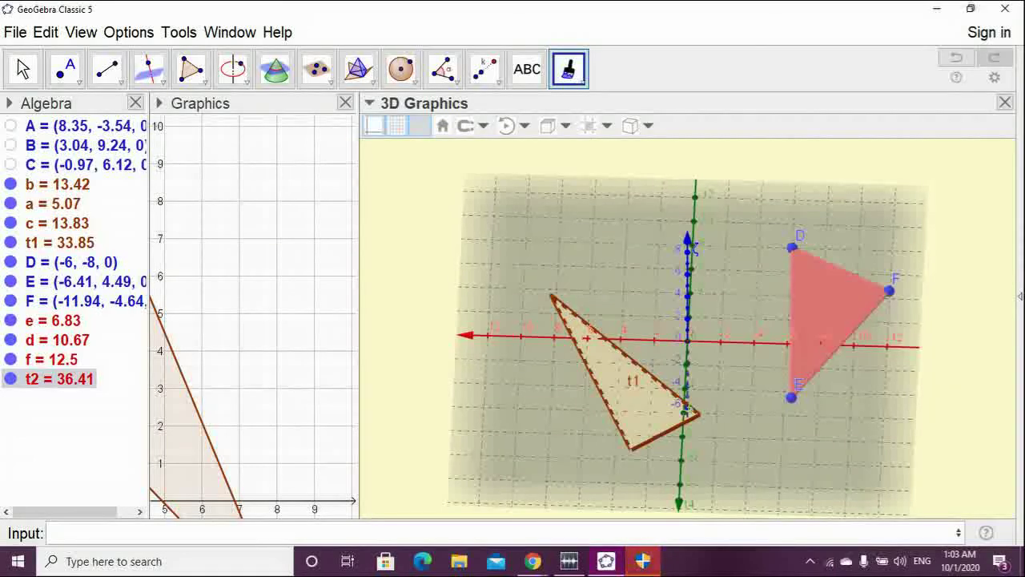
click(629, 383)
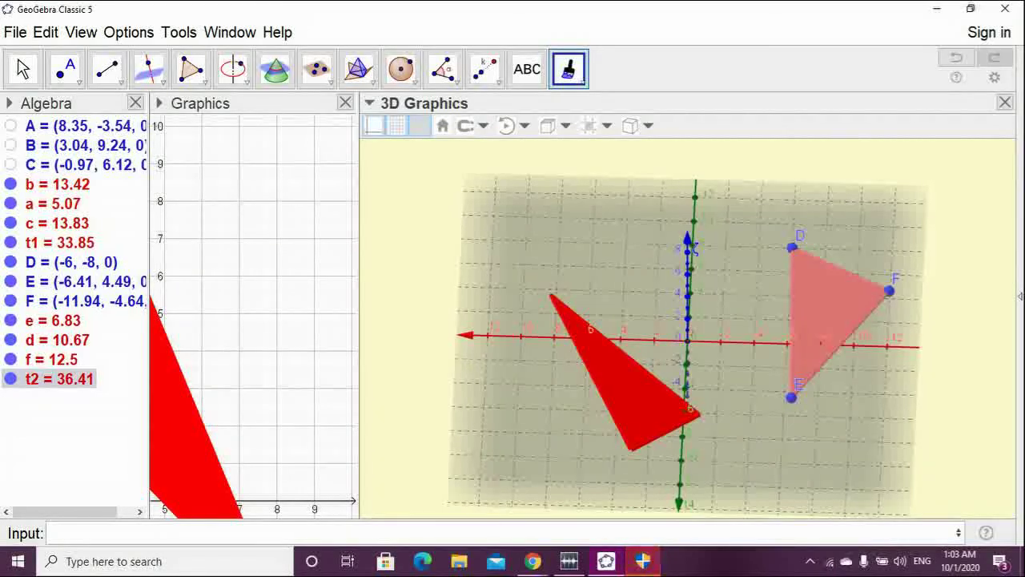
click(23, 69)
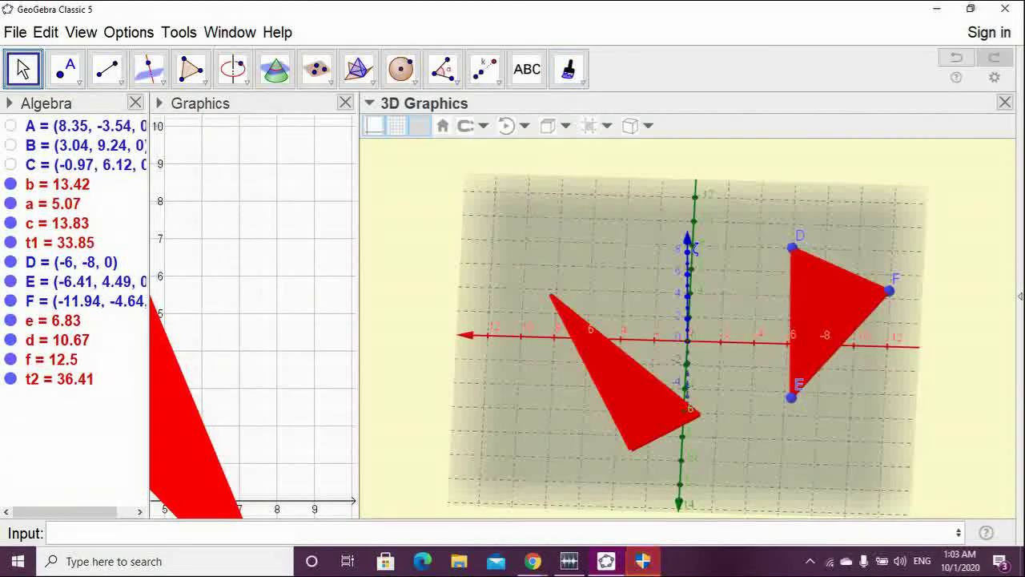
Rotate the 3D view to compare the two red triangles
drag(721, 449, 591, 473)
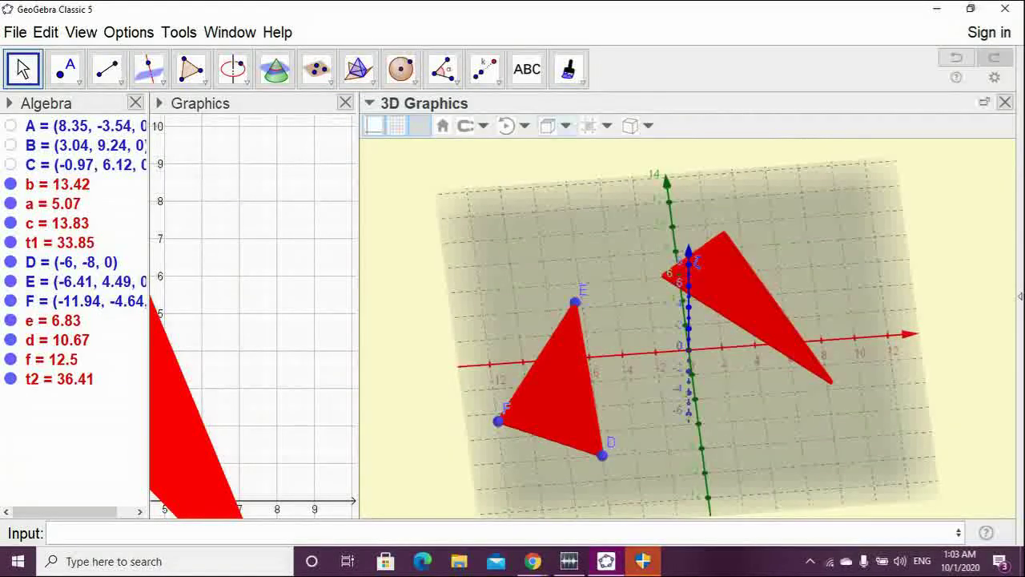
click(568, 69)
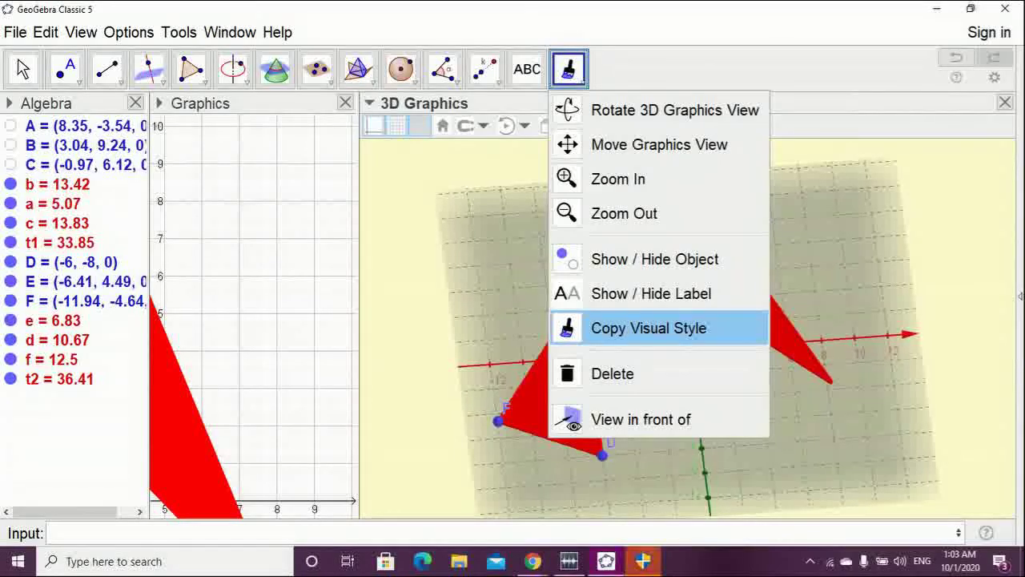
click(649, 327)
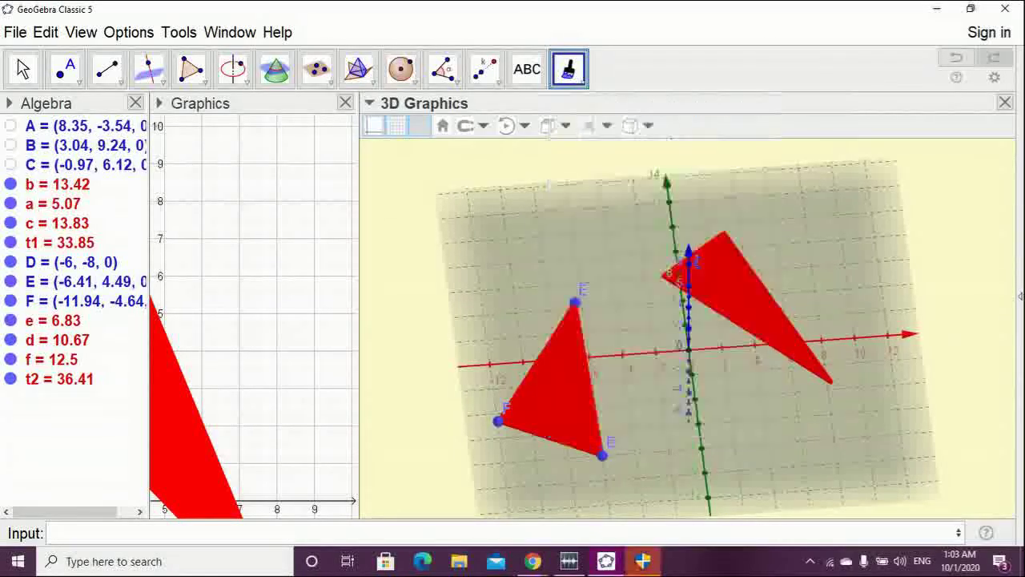
click(569, 69)
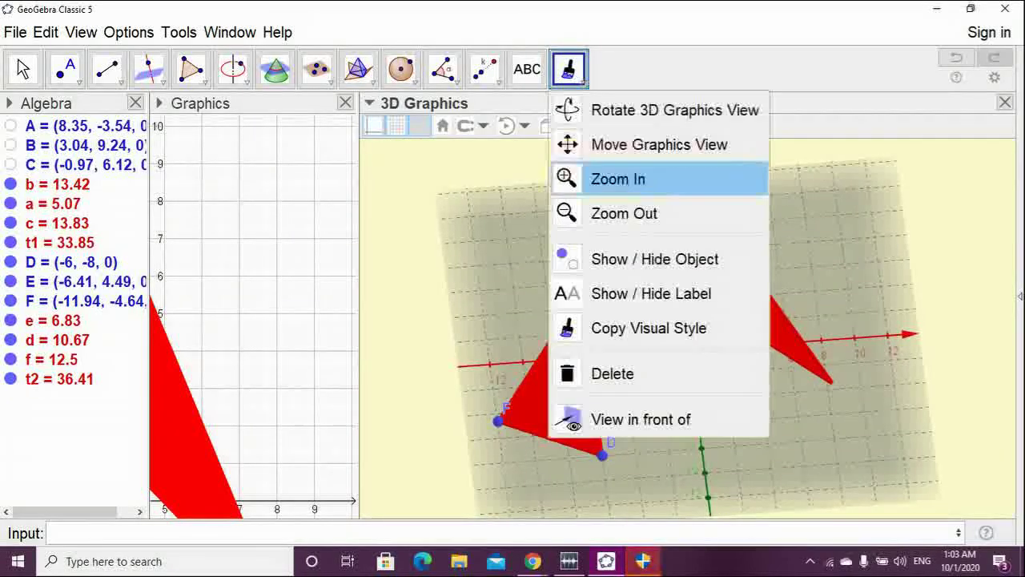
Delete triangles DEF and t1, then points E, F, D, C, B and A
click(607, 371)
click(563, 380)
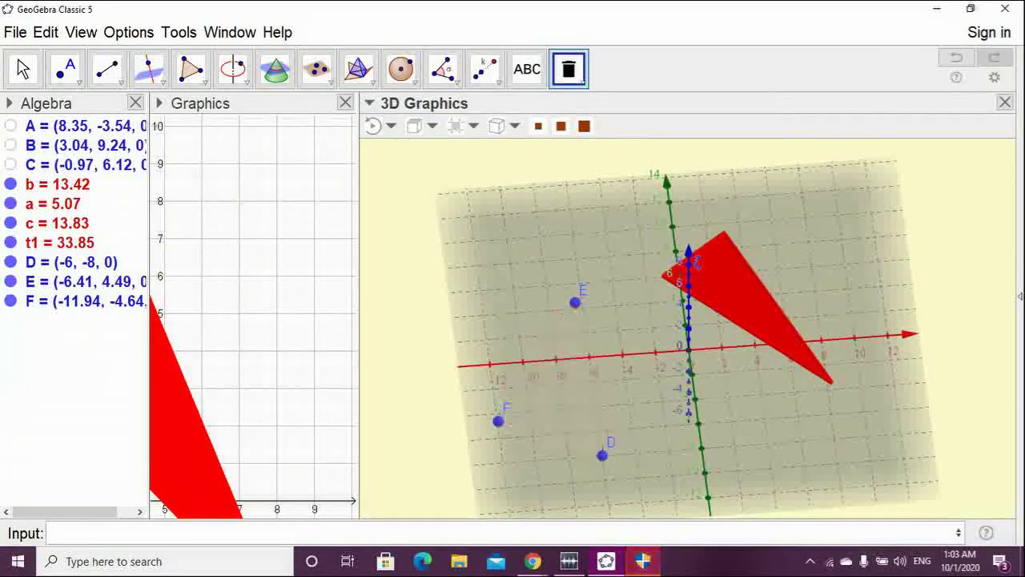
click(745, 305)
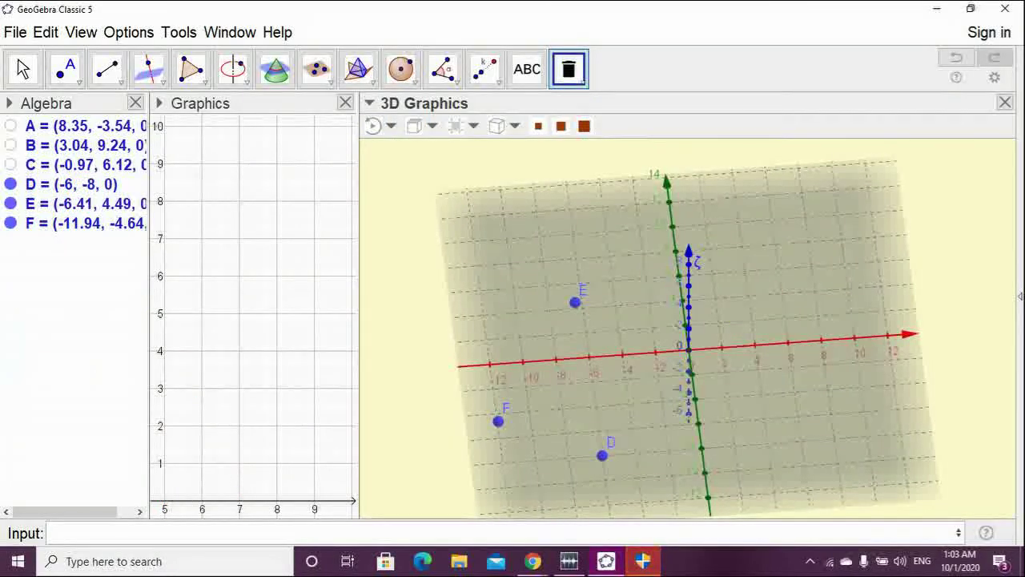
click(575, 302)
click(498, 420)
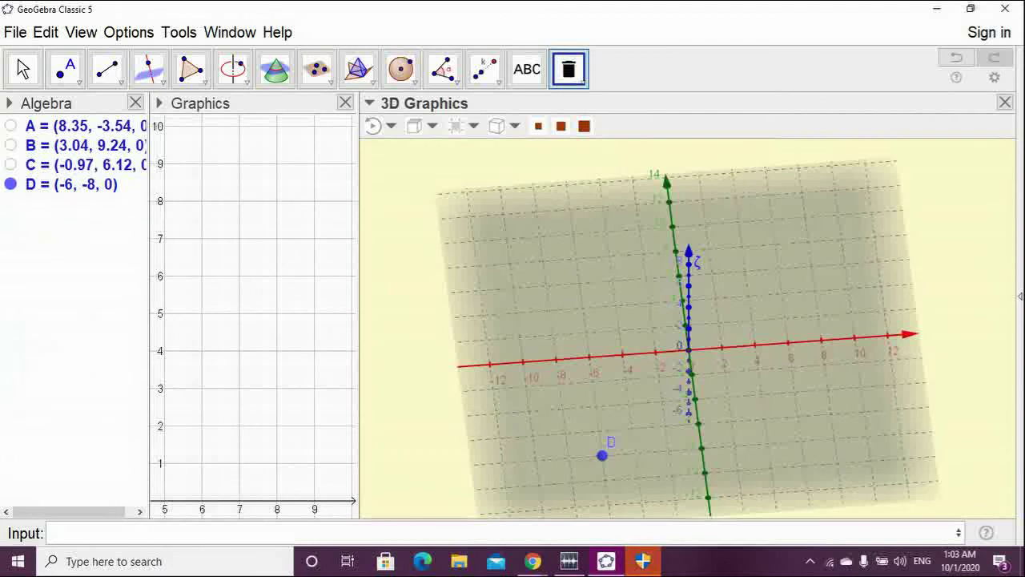
click(603, 455)
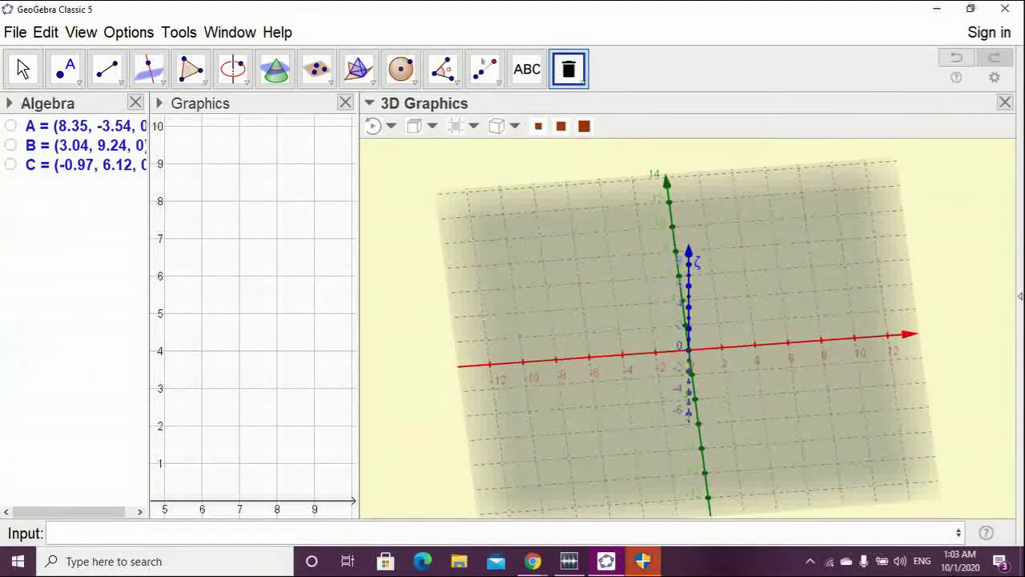
click(76, 165)
click(76, 145)
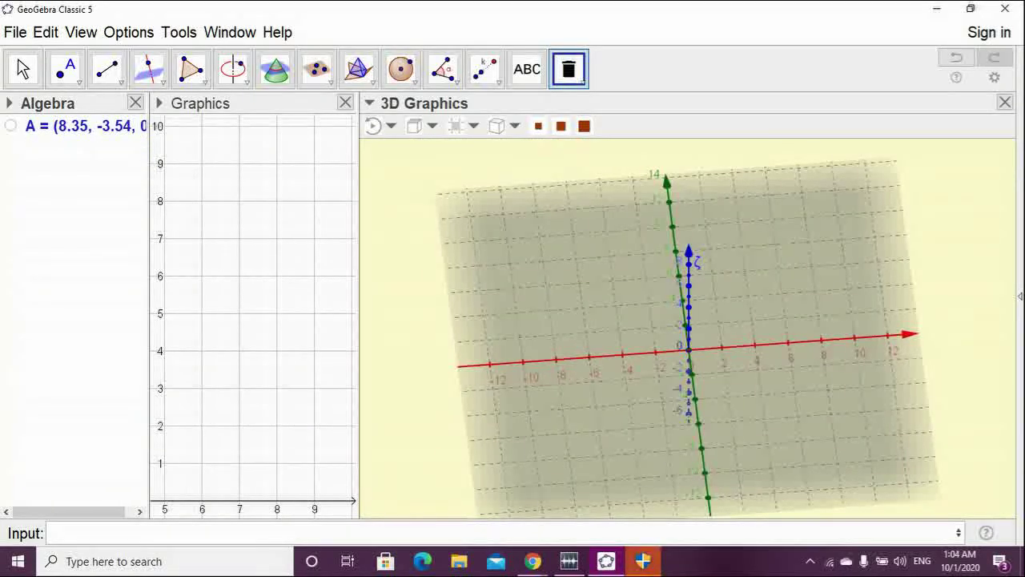
click(76, 125)
Return to the 3D view and open the perspectives panel
click(264, 265)
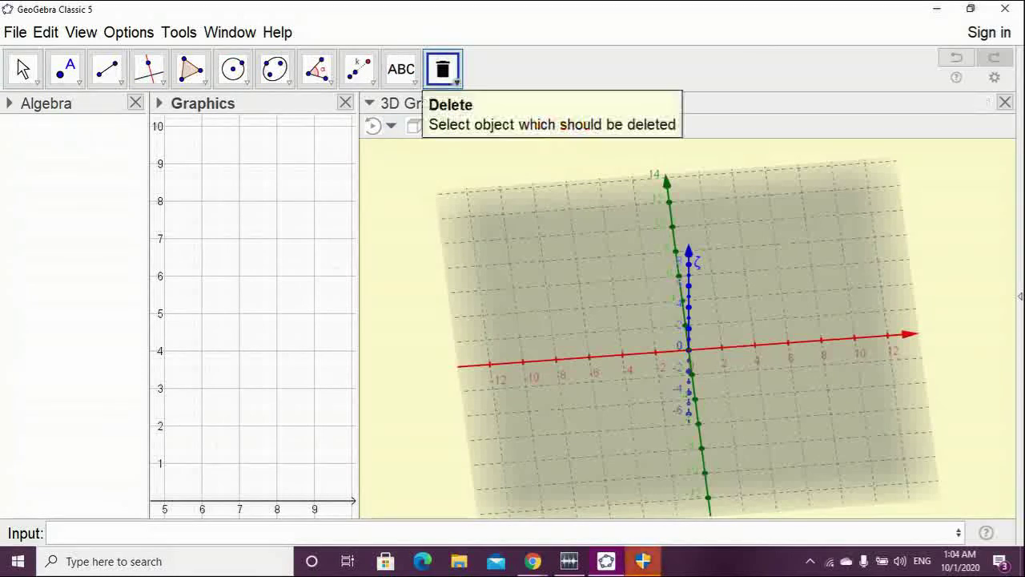
click(453, 79)
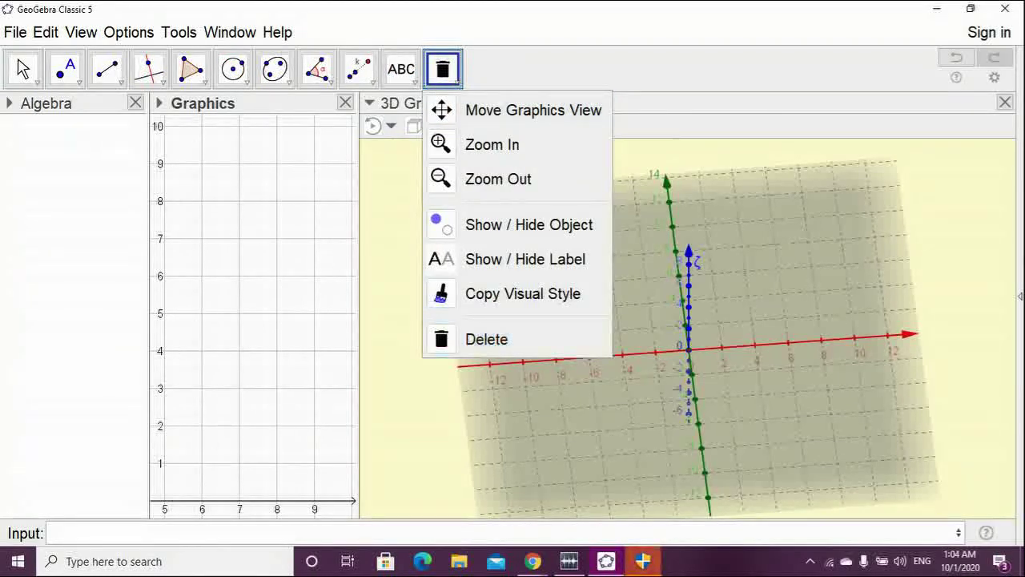
click(673, 265)
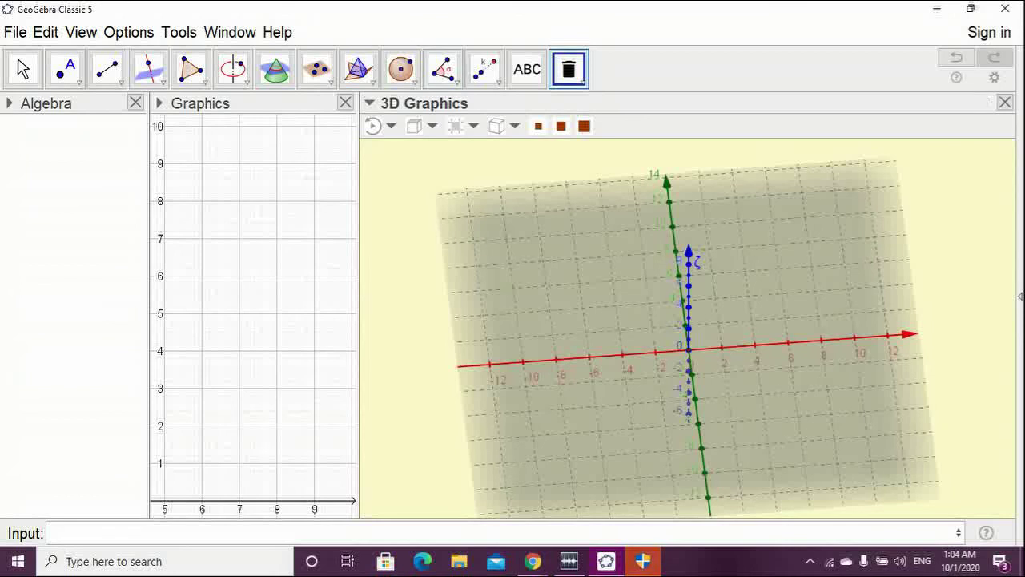
click(1020, 296)
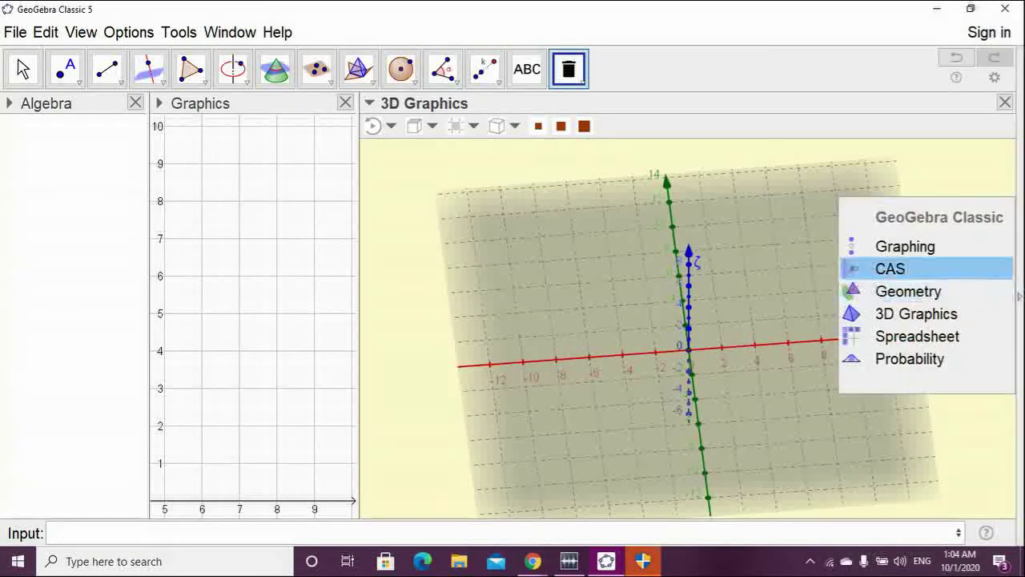